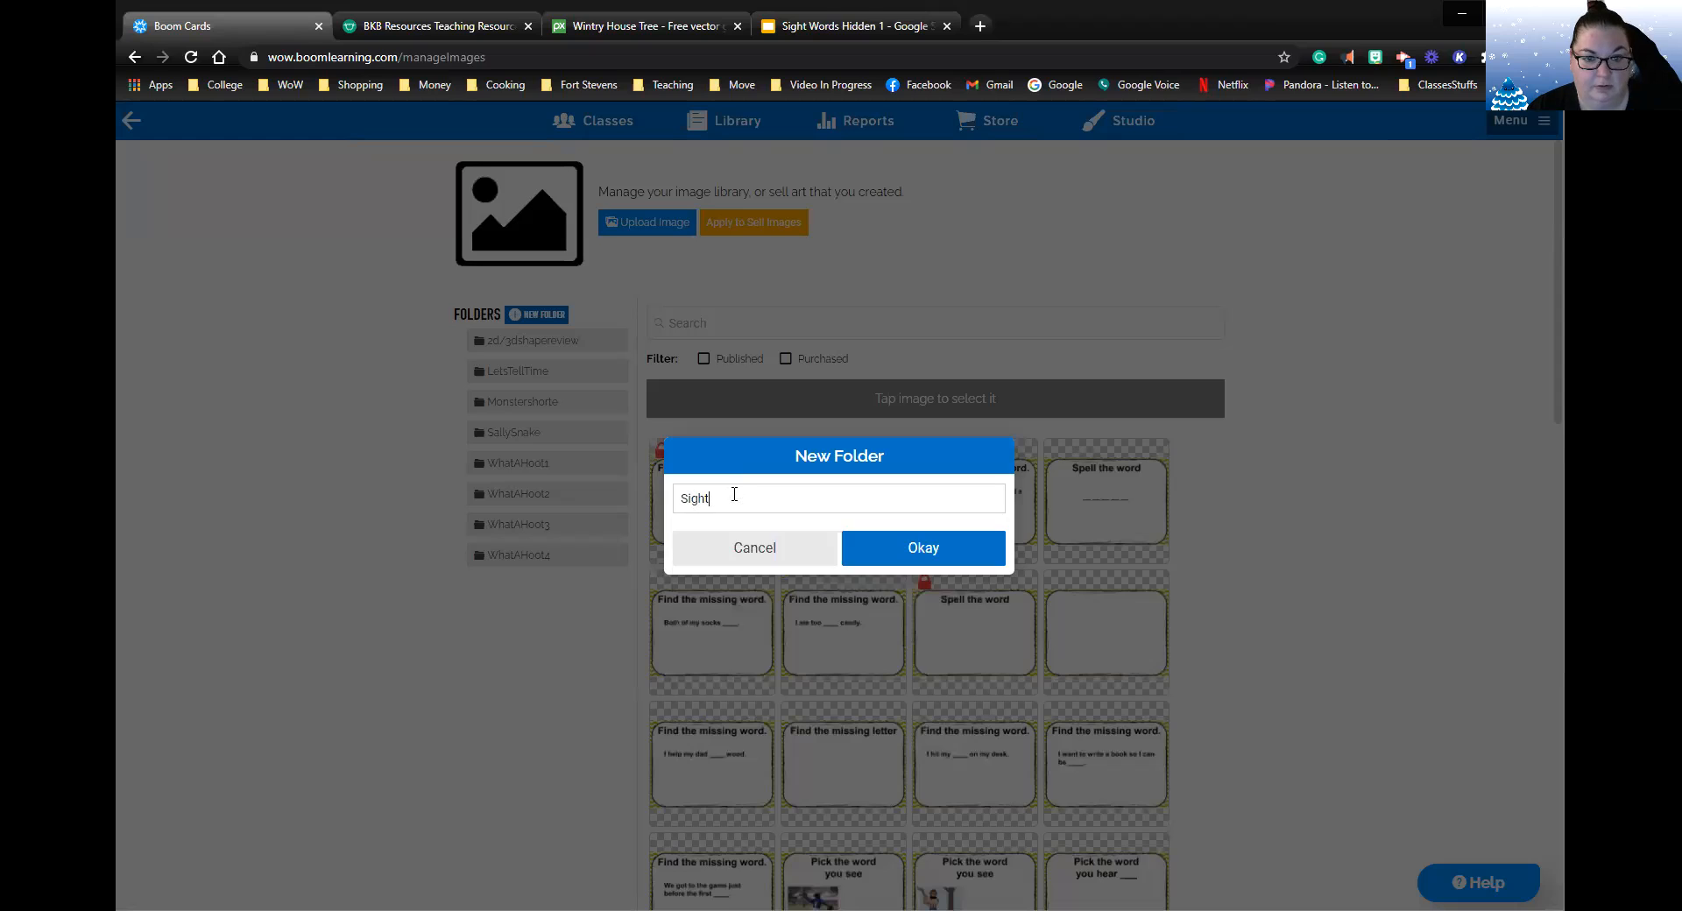
# Name the new image folder SightWordsHidden1, create it and open it.
pyautogui.write('ordsHidden1')
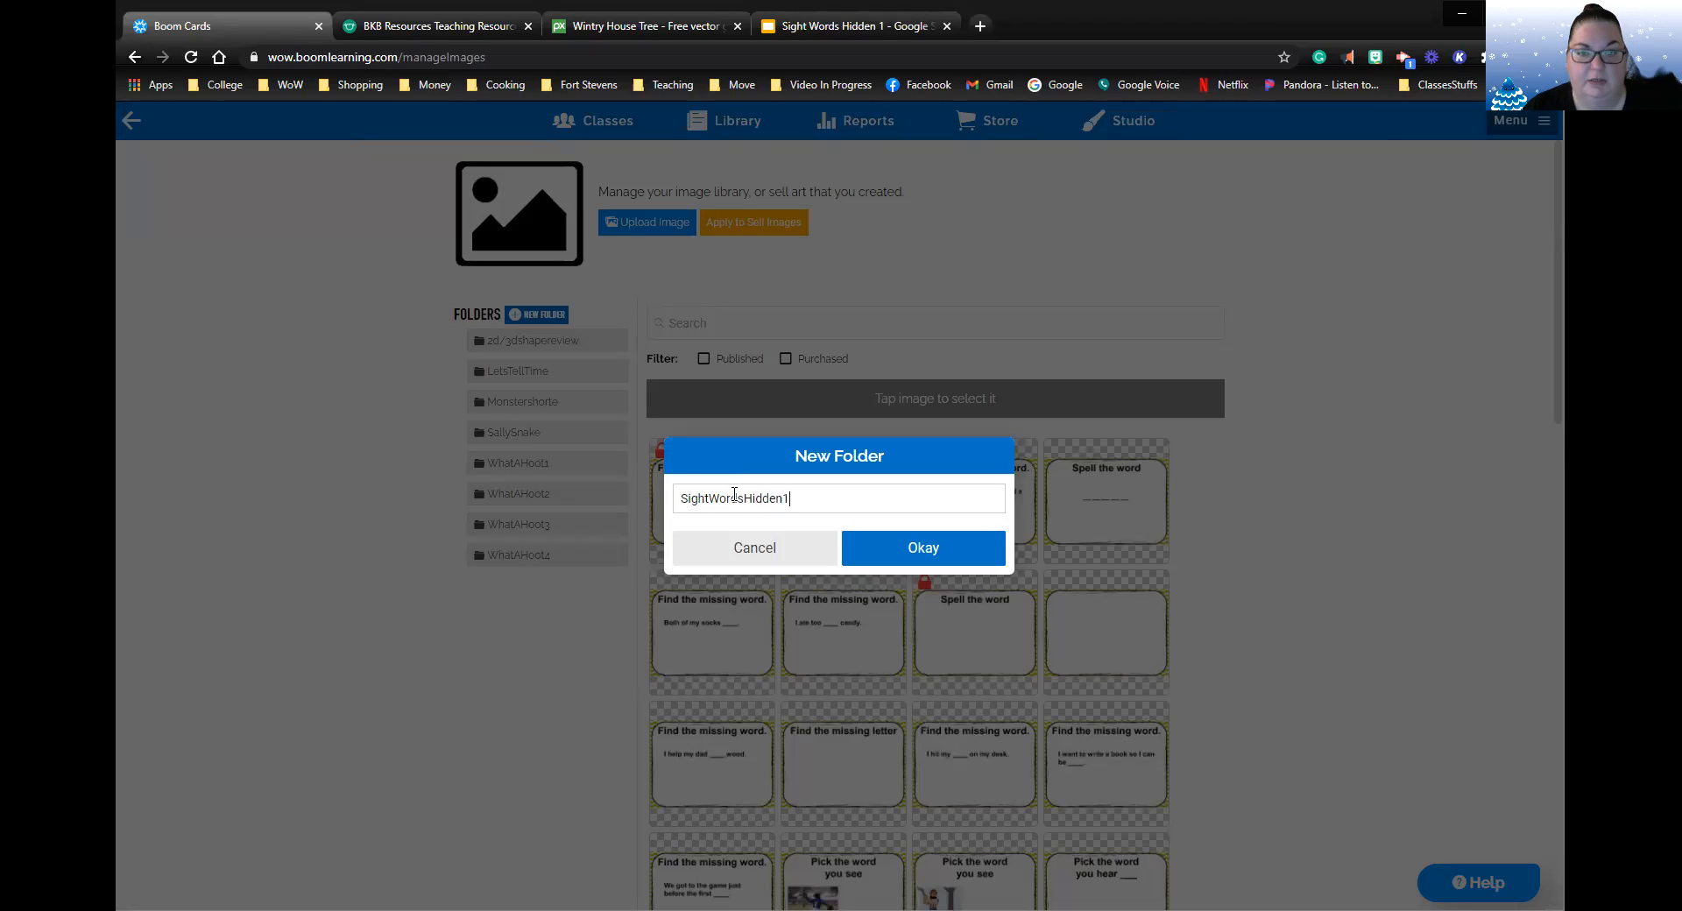
pyautogui.click(864, 534)
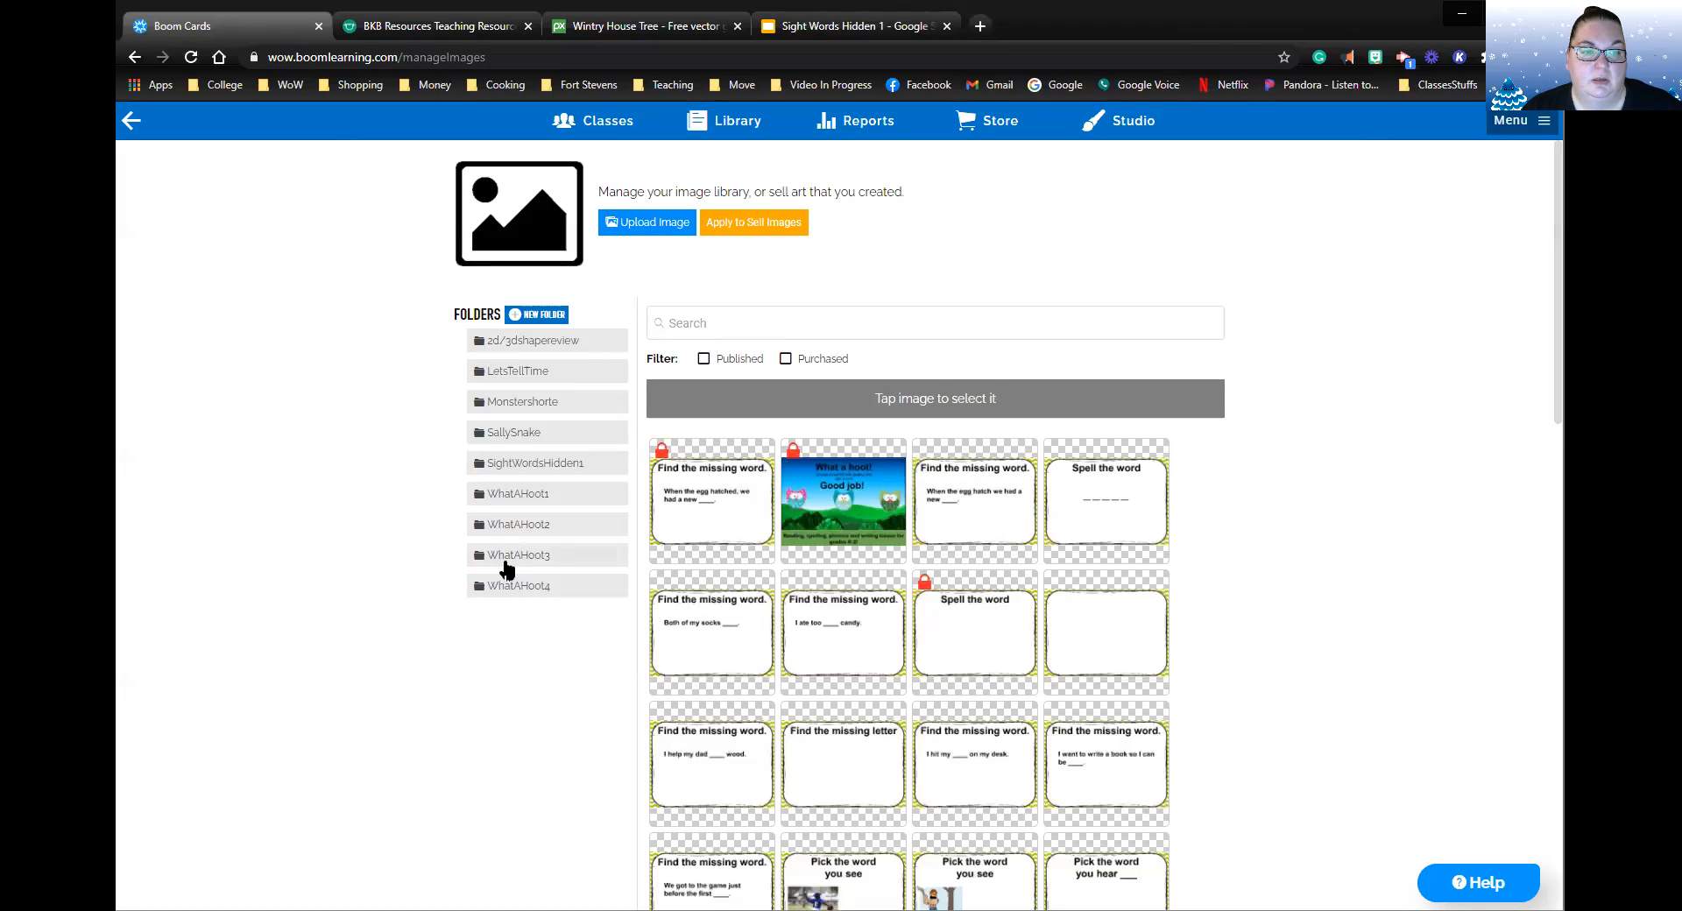
pyautogui.click(518, 464)
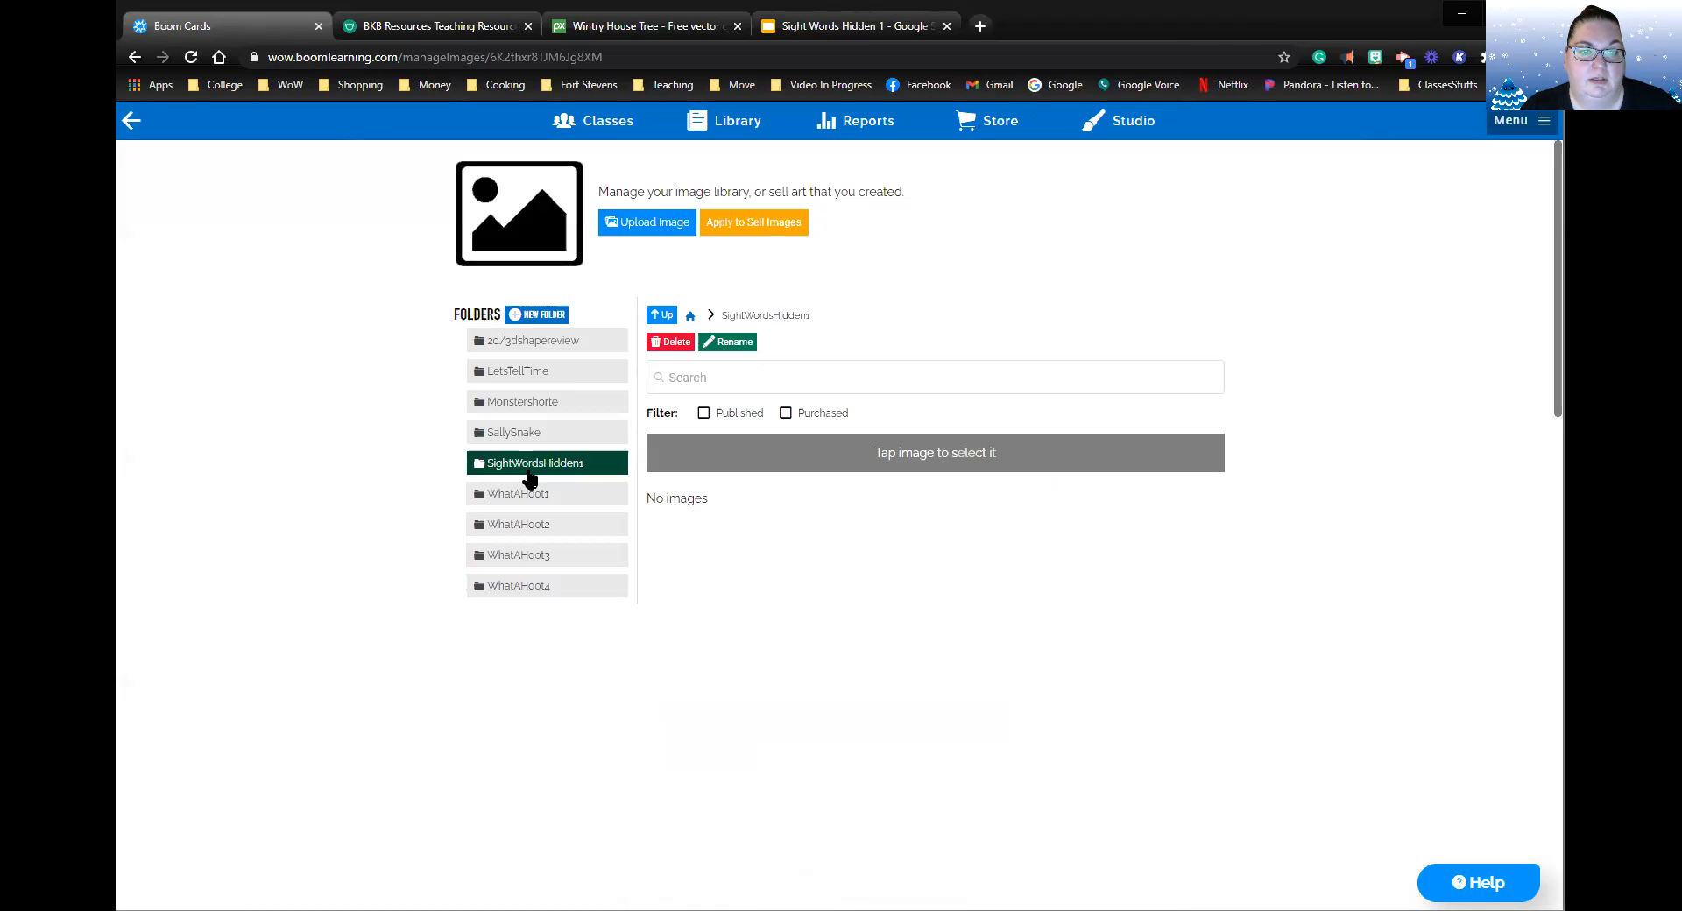
# Upload the two winter hidden-picture card images from the computer into the SightWordsHidden1 folder.
pyautogui.click(667, 224)
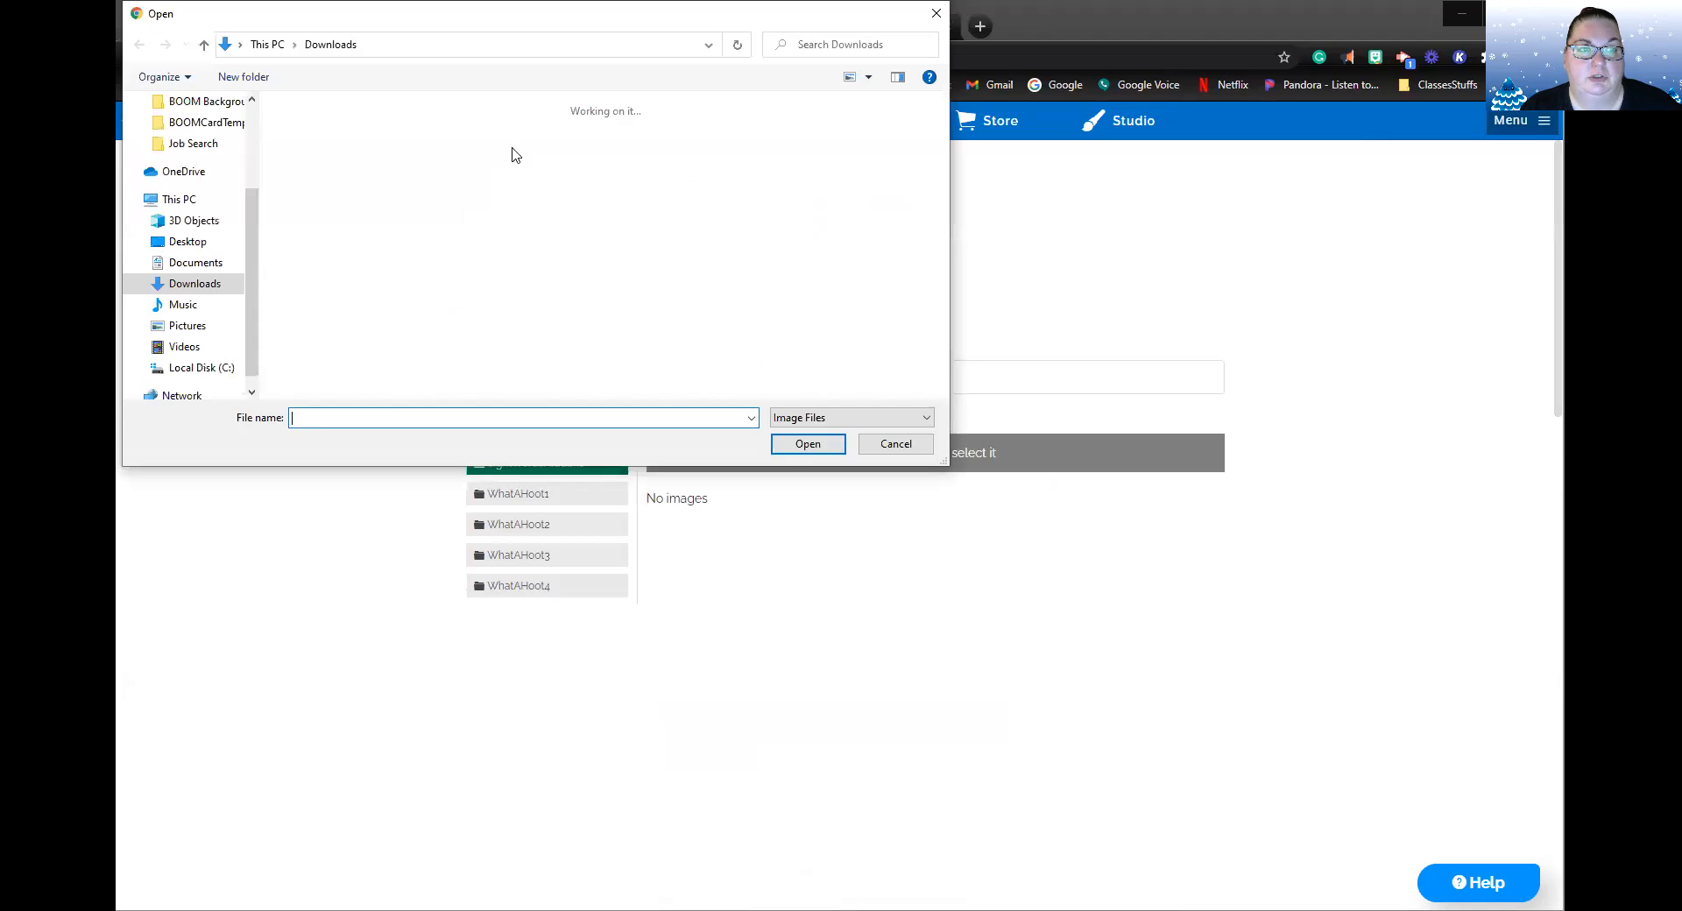
pyautogui.doubleClick(411, 175)
pyautogui.click(325, 151)
pyautogui.keyDown('shift'); pyautogui.click(416, 150); pyautogui.keyUp('shift')
pyautogui.click(808, 445)
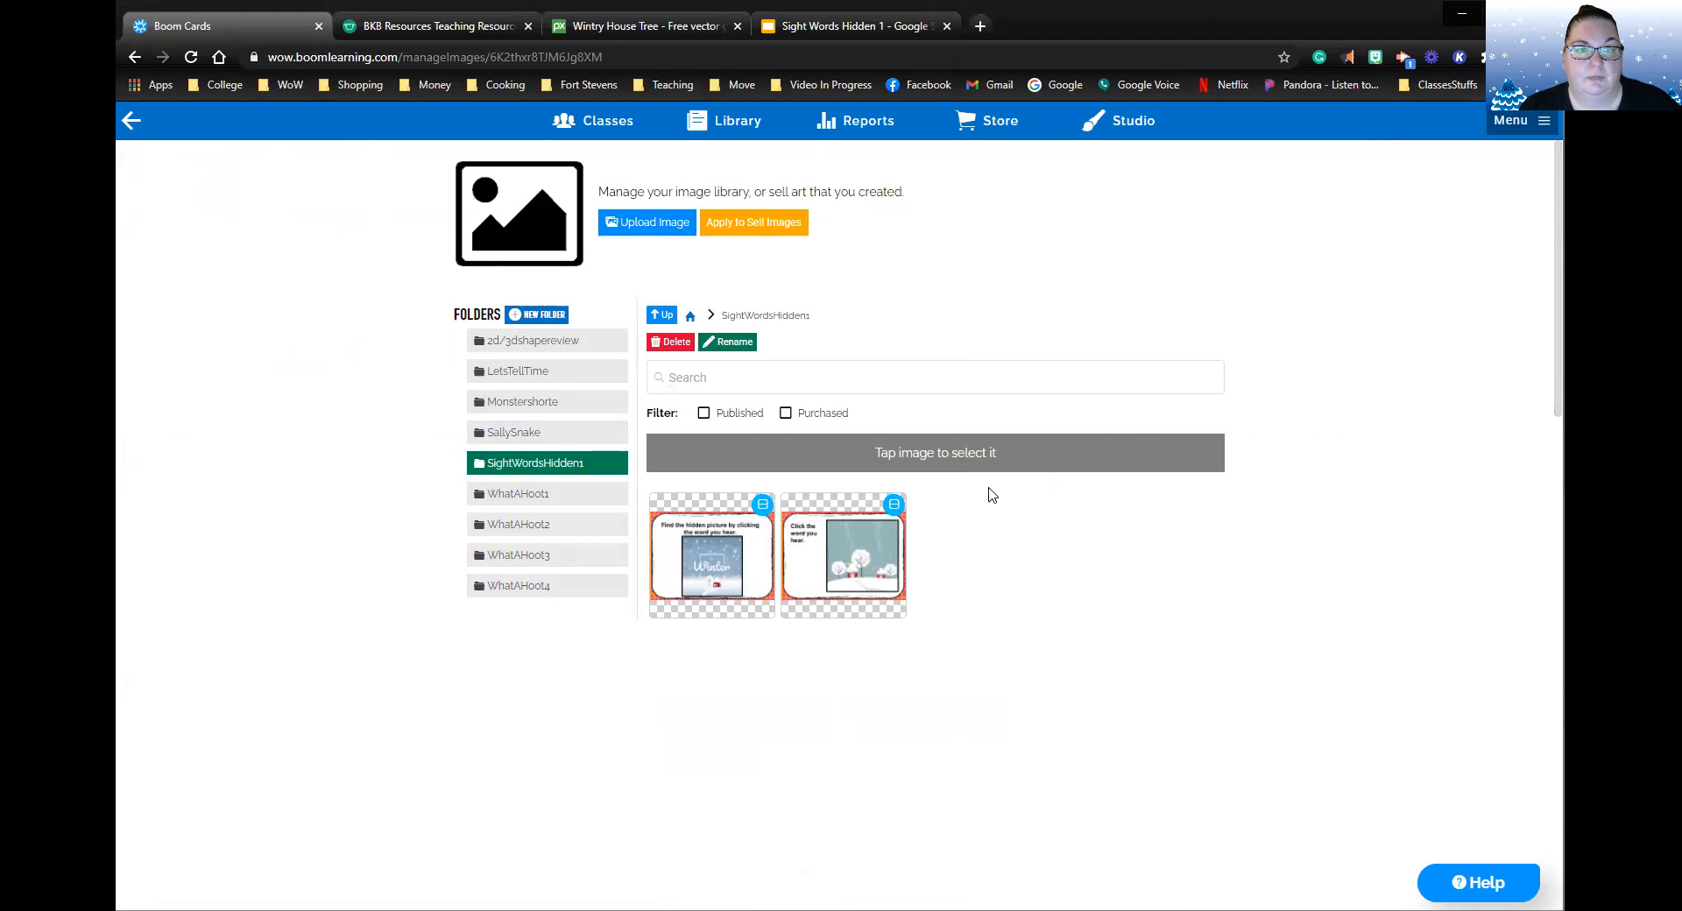
# Create a new deck from the Studio's deck manager and open its details.
pyautogui.click(1128, 136)
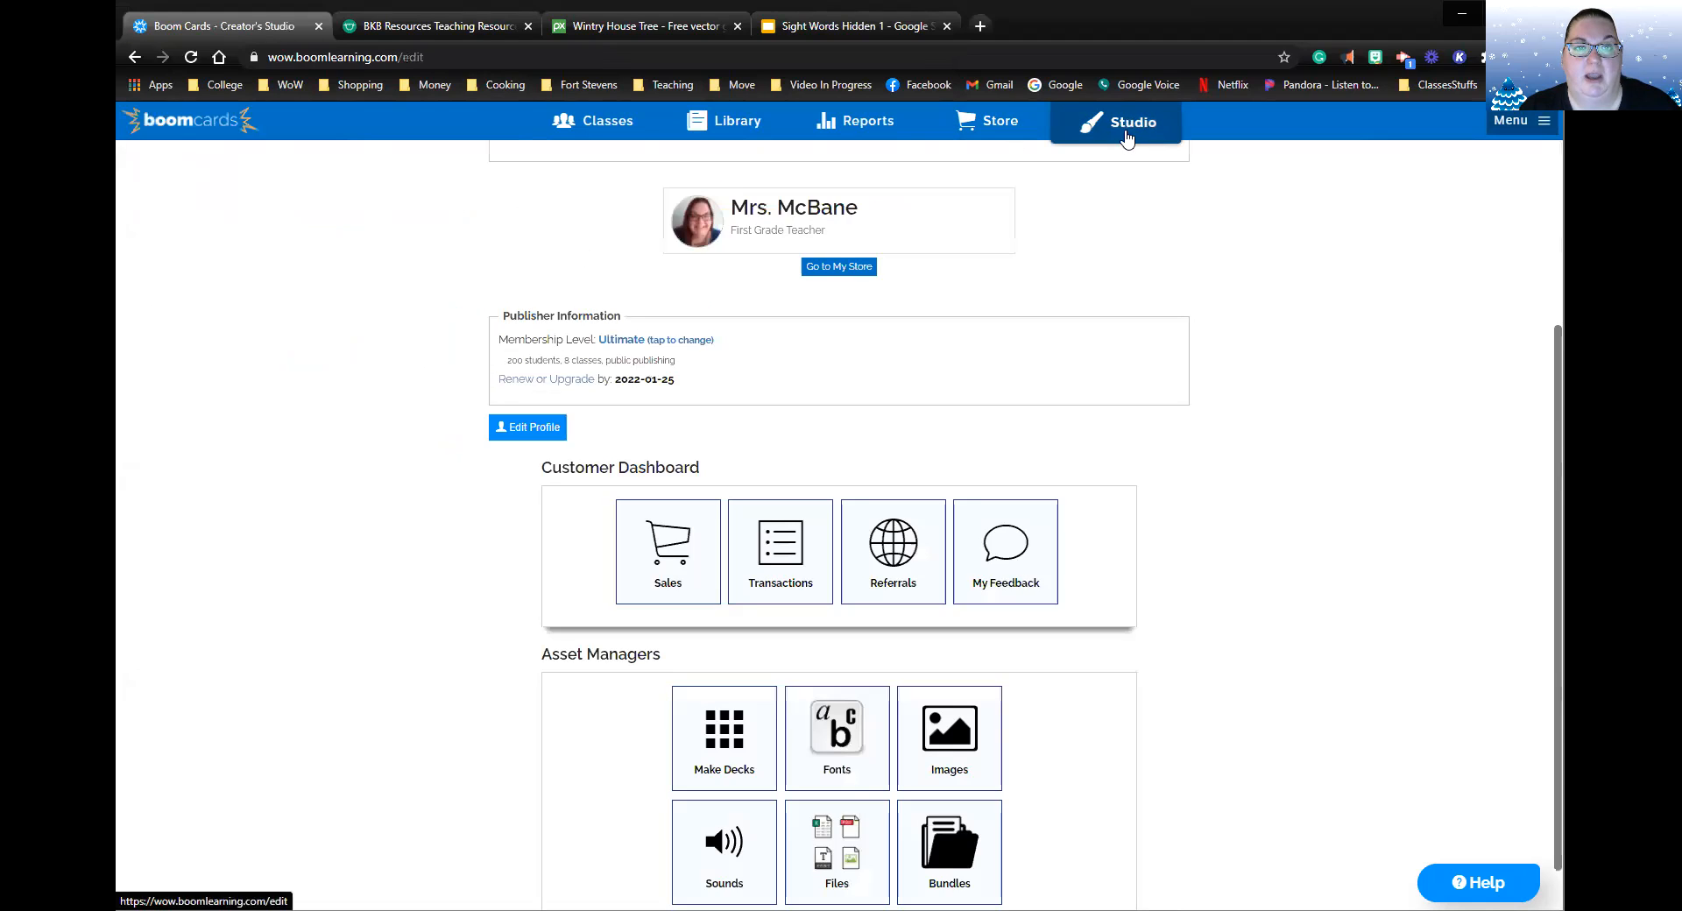
pyautogui.click(725, 763)
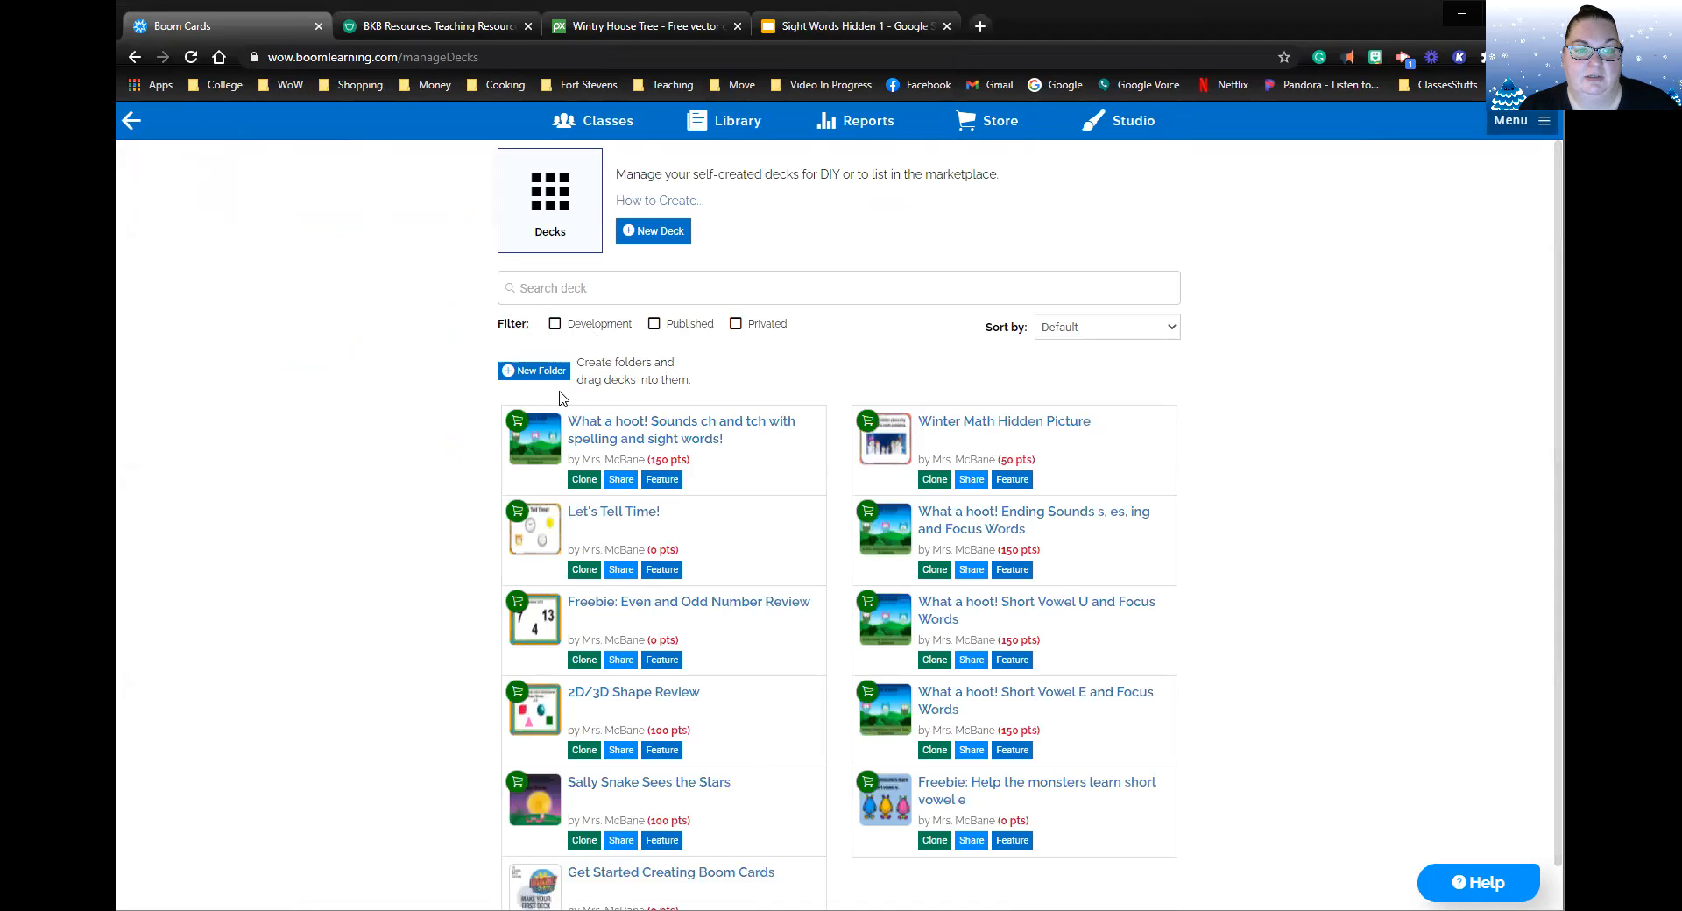
pyautogui.click(627, 233)
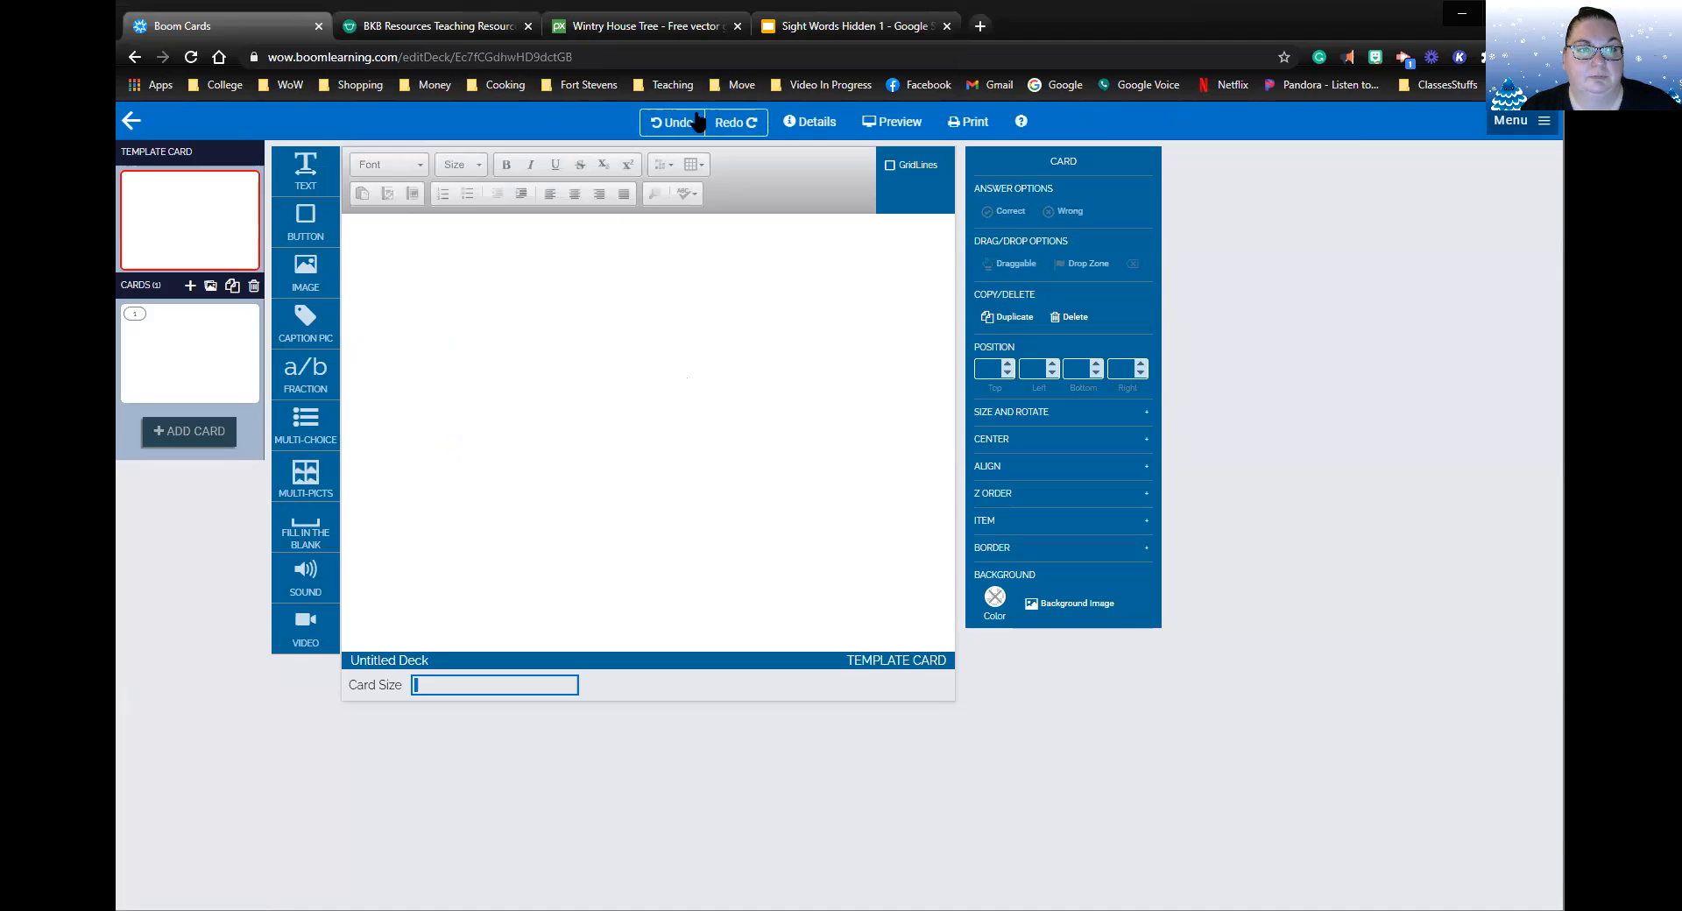
pyautogui.click(817, 127)
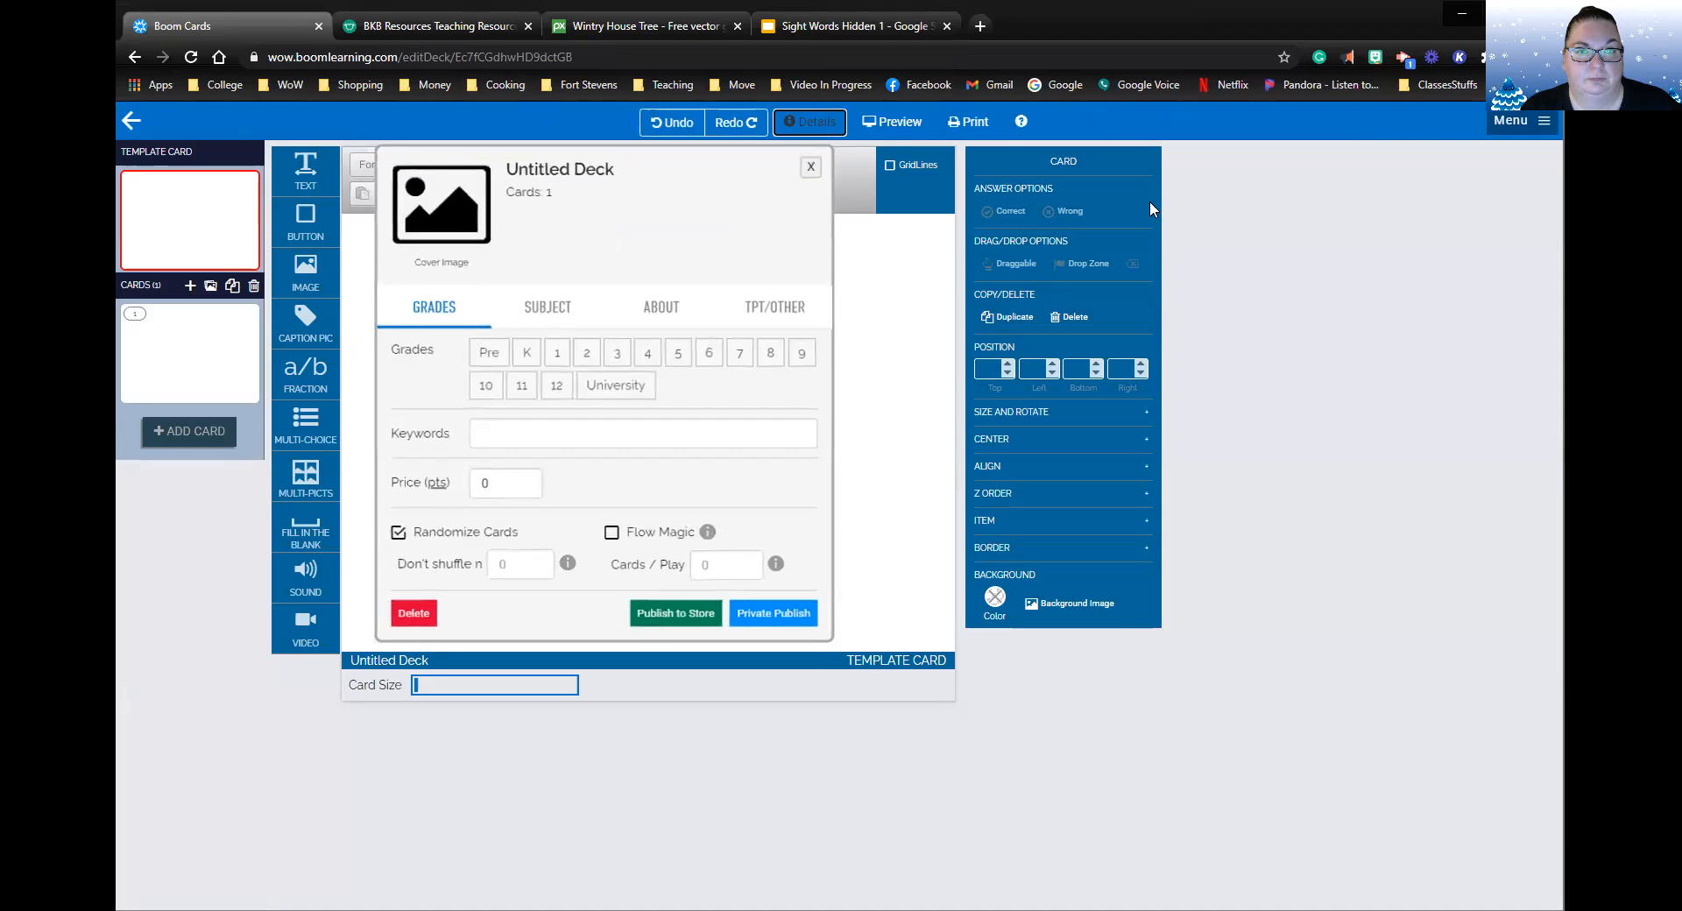
# Rename the untitled deck as "Winter Hidden Picture Sight Words".
pyautogui.click(570, 178)
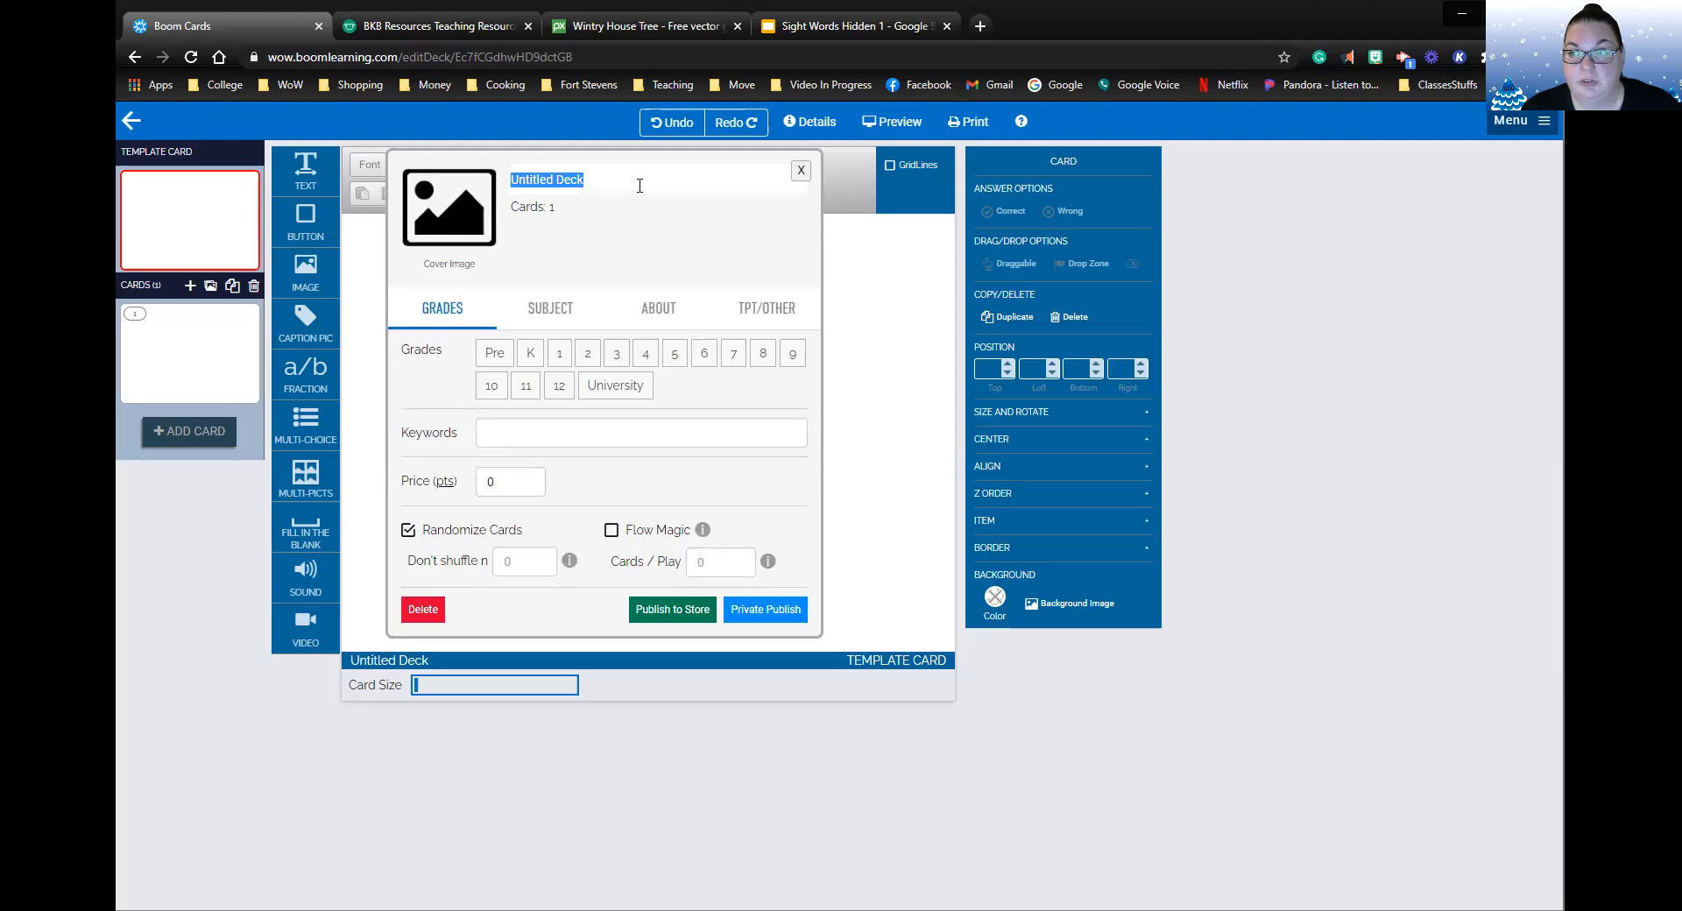
pyautogui.write('Winter')
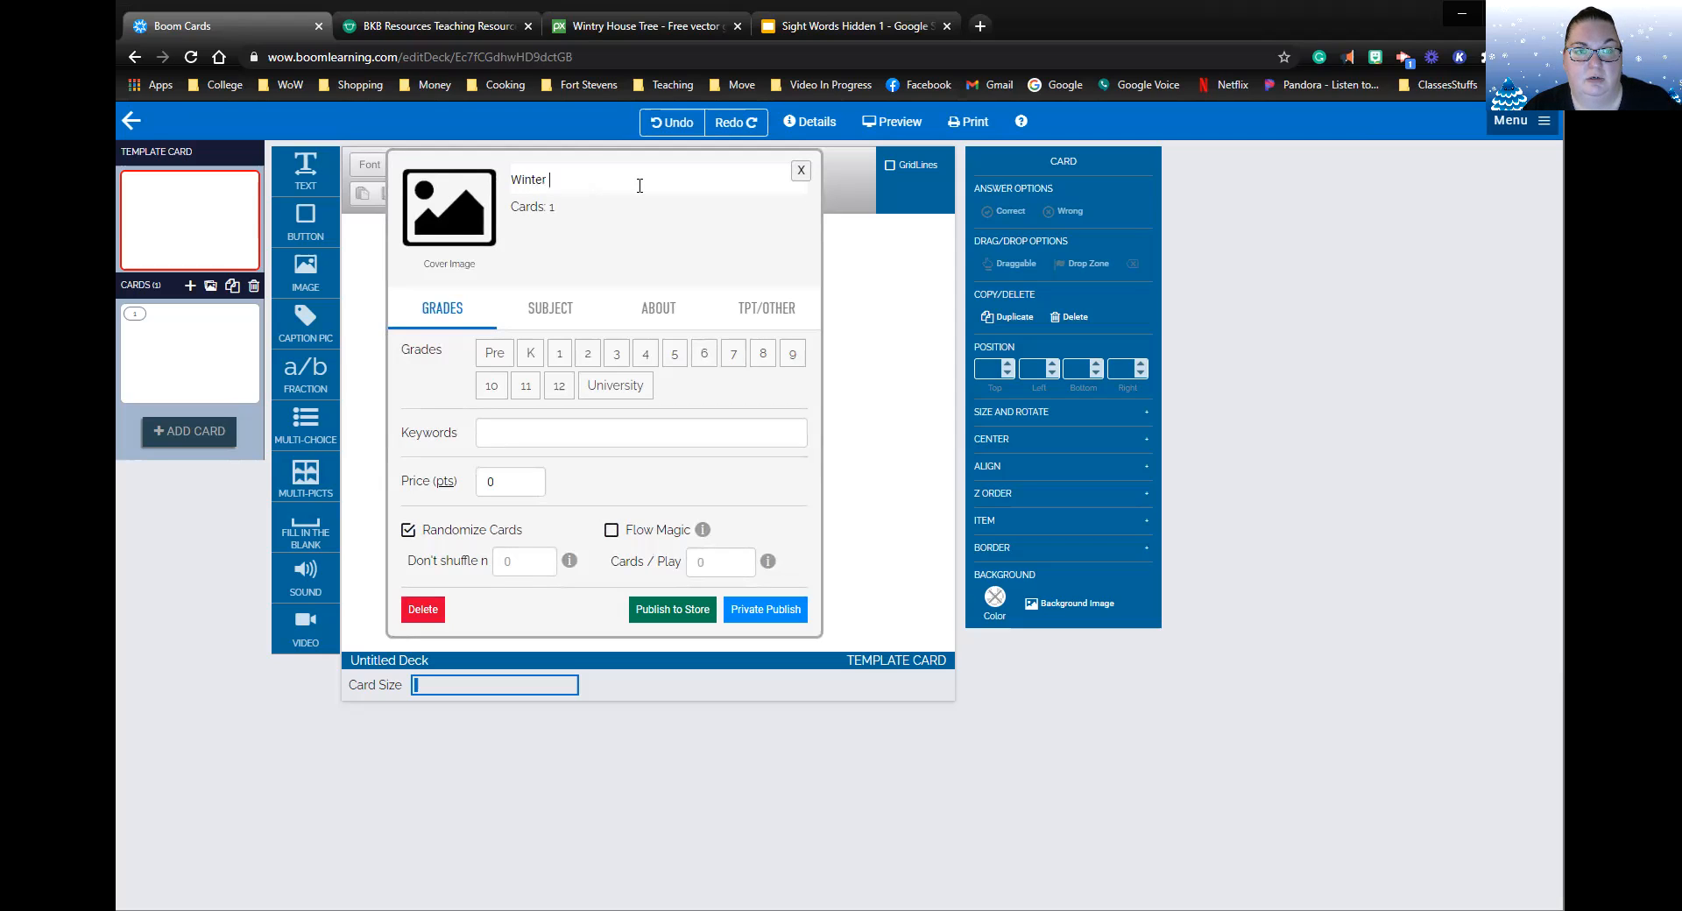
pyautogui.press('BackSpace')
pyautogui.press('BackSpace')
pyautogui.press('BackSpace')
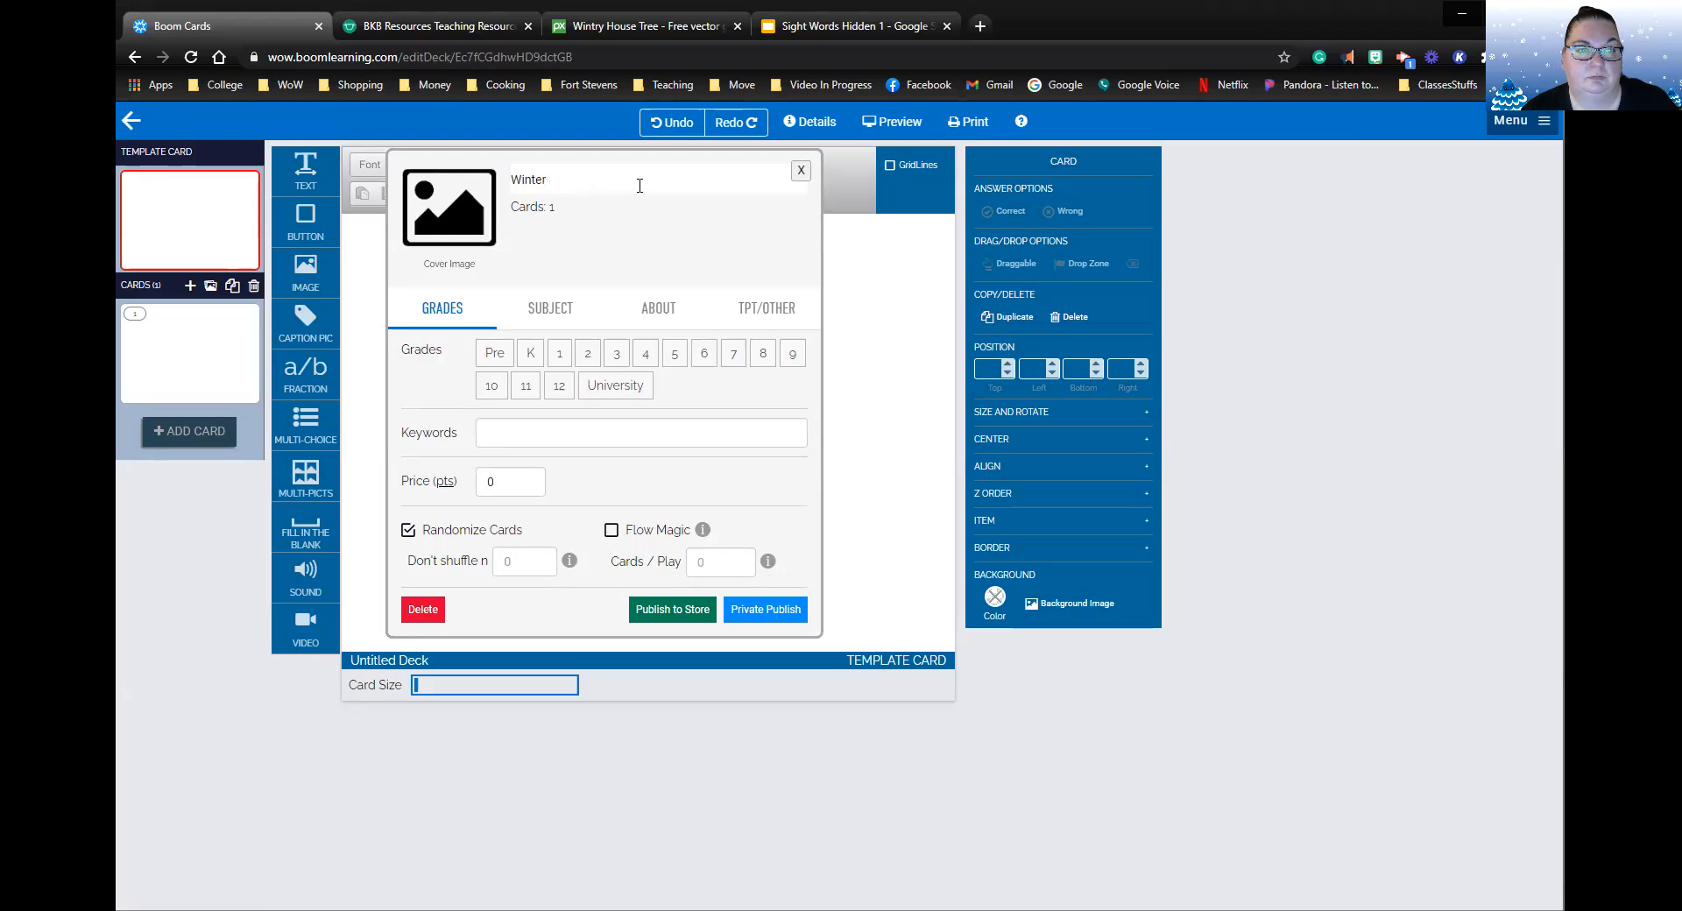
pyautogui.write('Hidden Pictu')
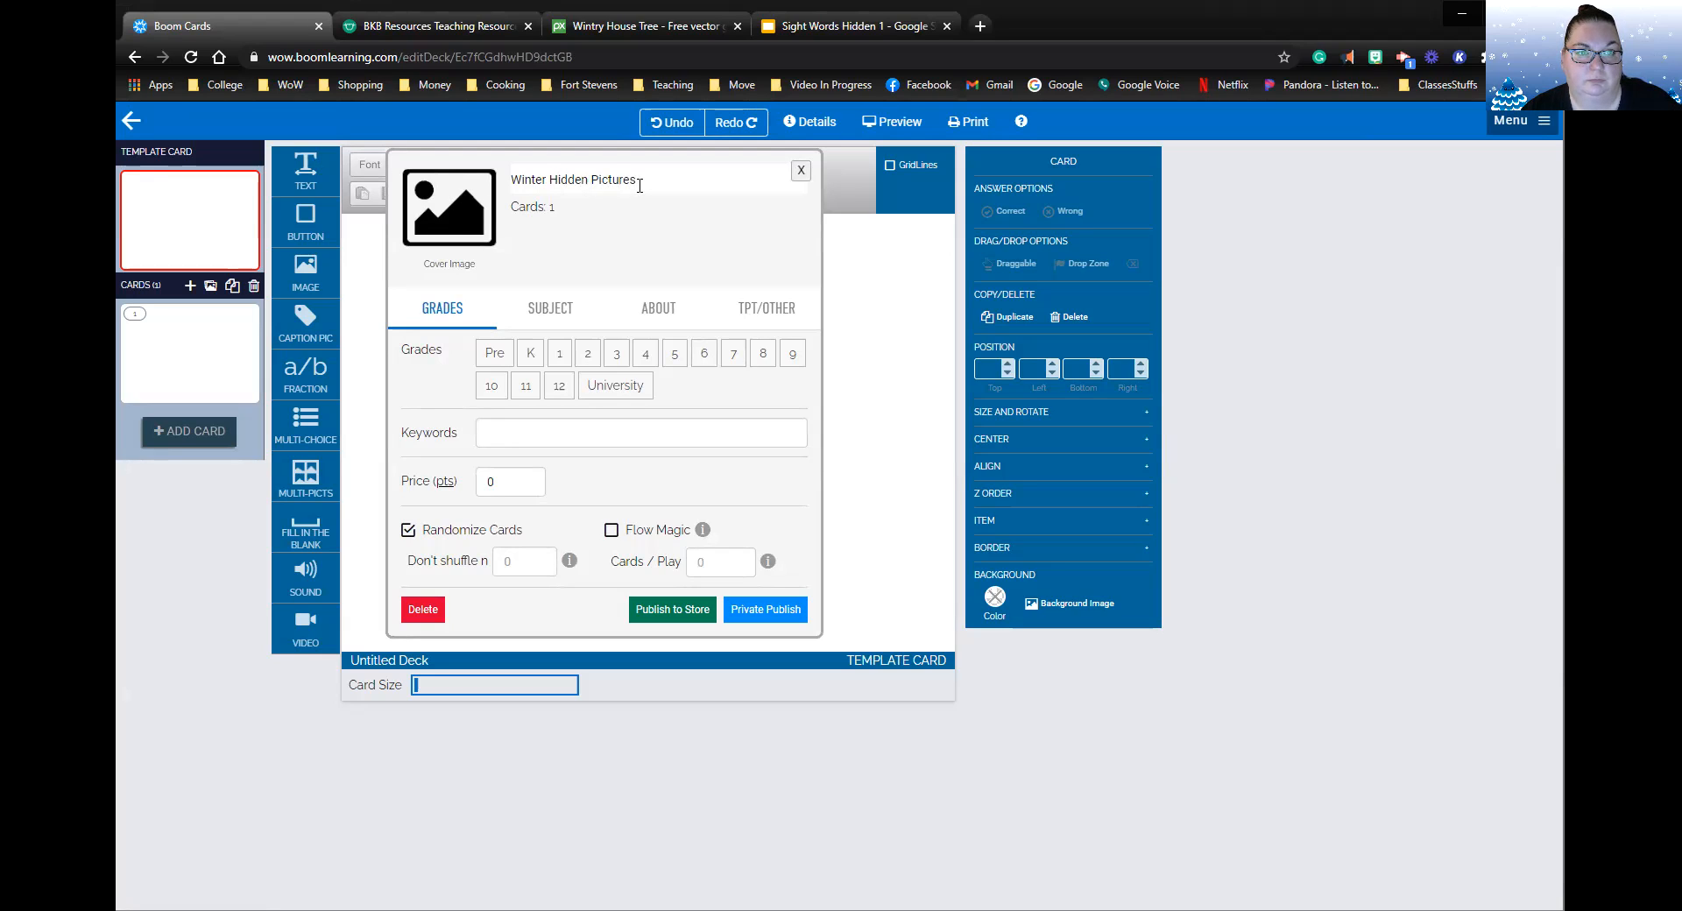
pyautogui.write('re Sight Word')
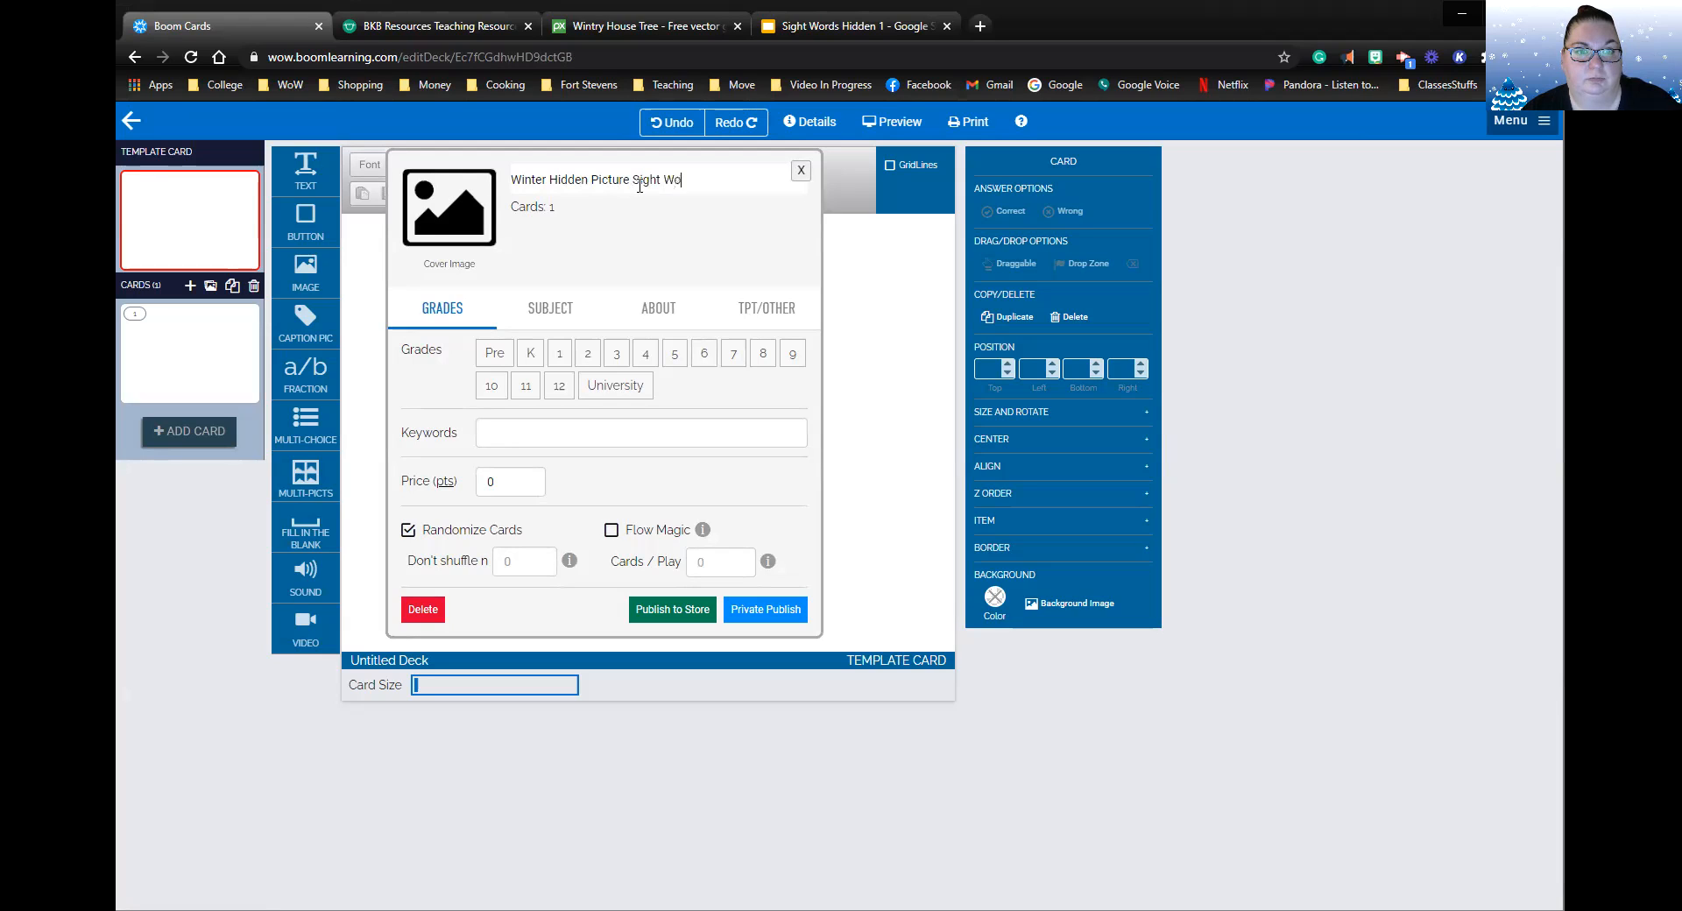
# Assign the deck to grades 1 and 2 and add the keywords "sight words" and "hidden picture".
pyautogui.click(559, 354)
pyautogui.click(584, 359)
pyautogui.click(577, 433)
pyautogui.write('sight')
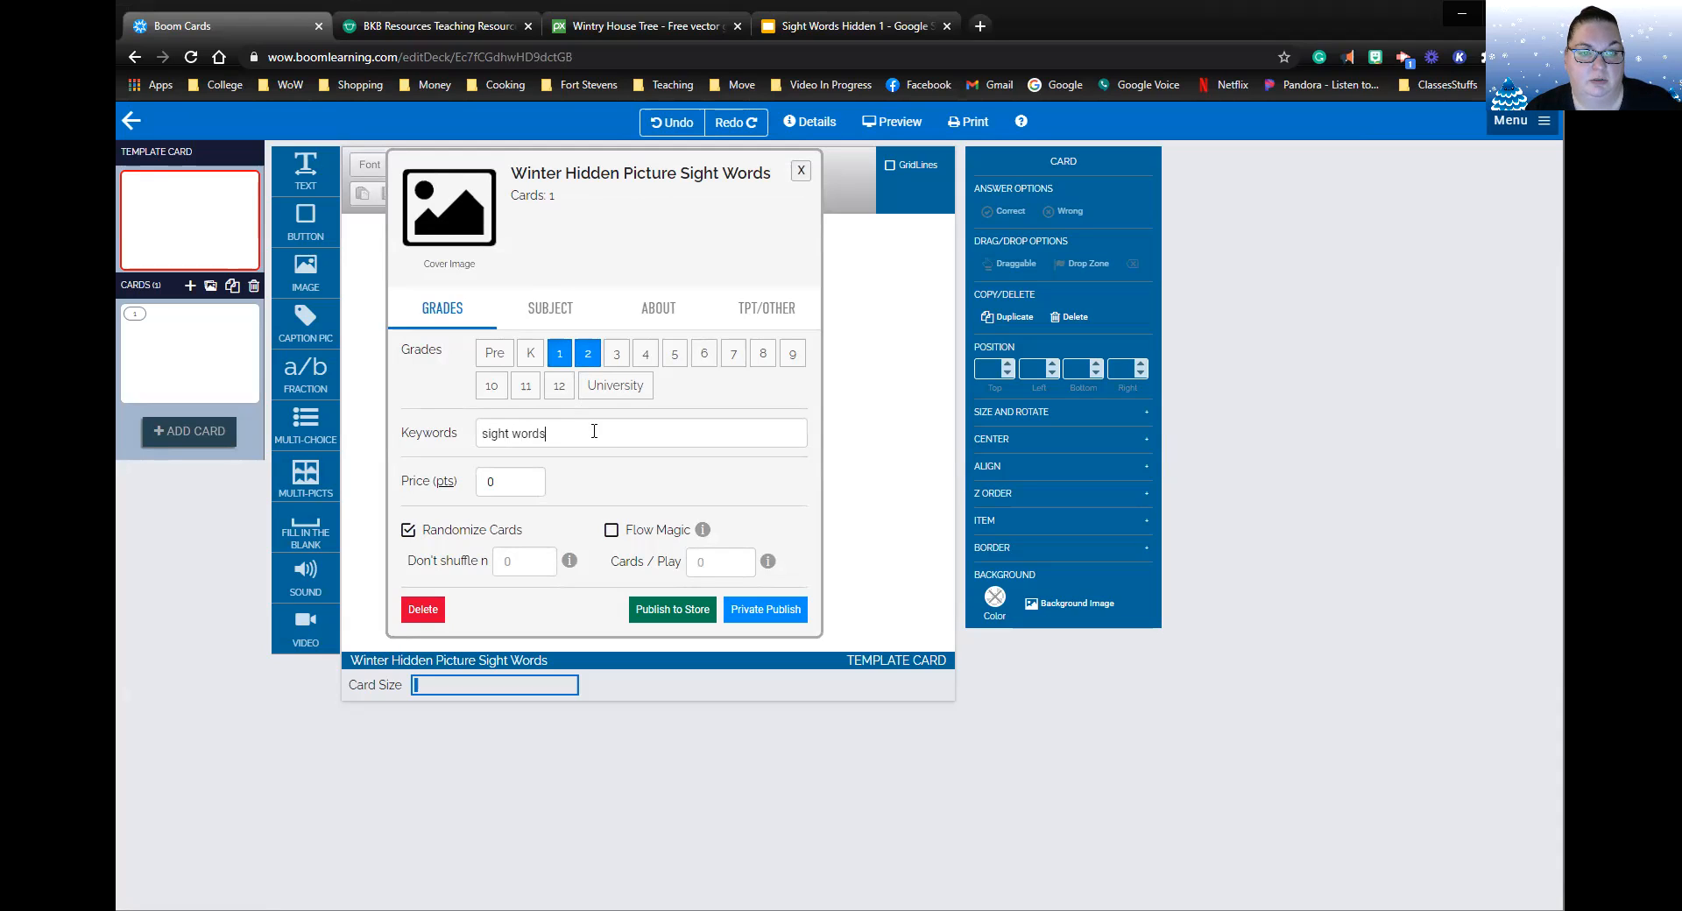
pyautogui.write(' words')
pyautogui.press('Return')
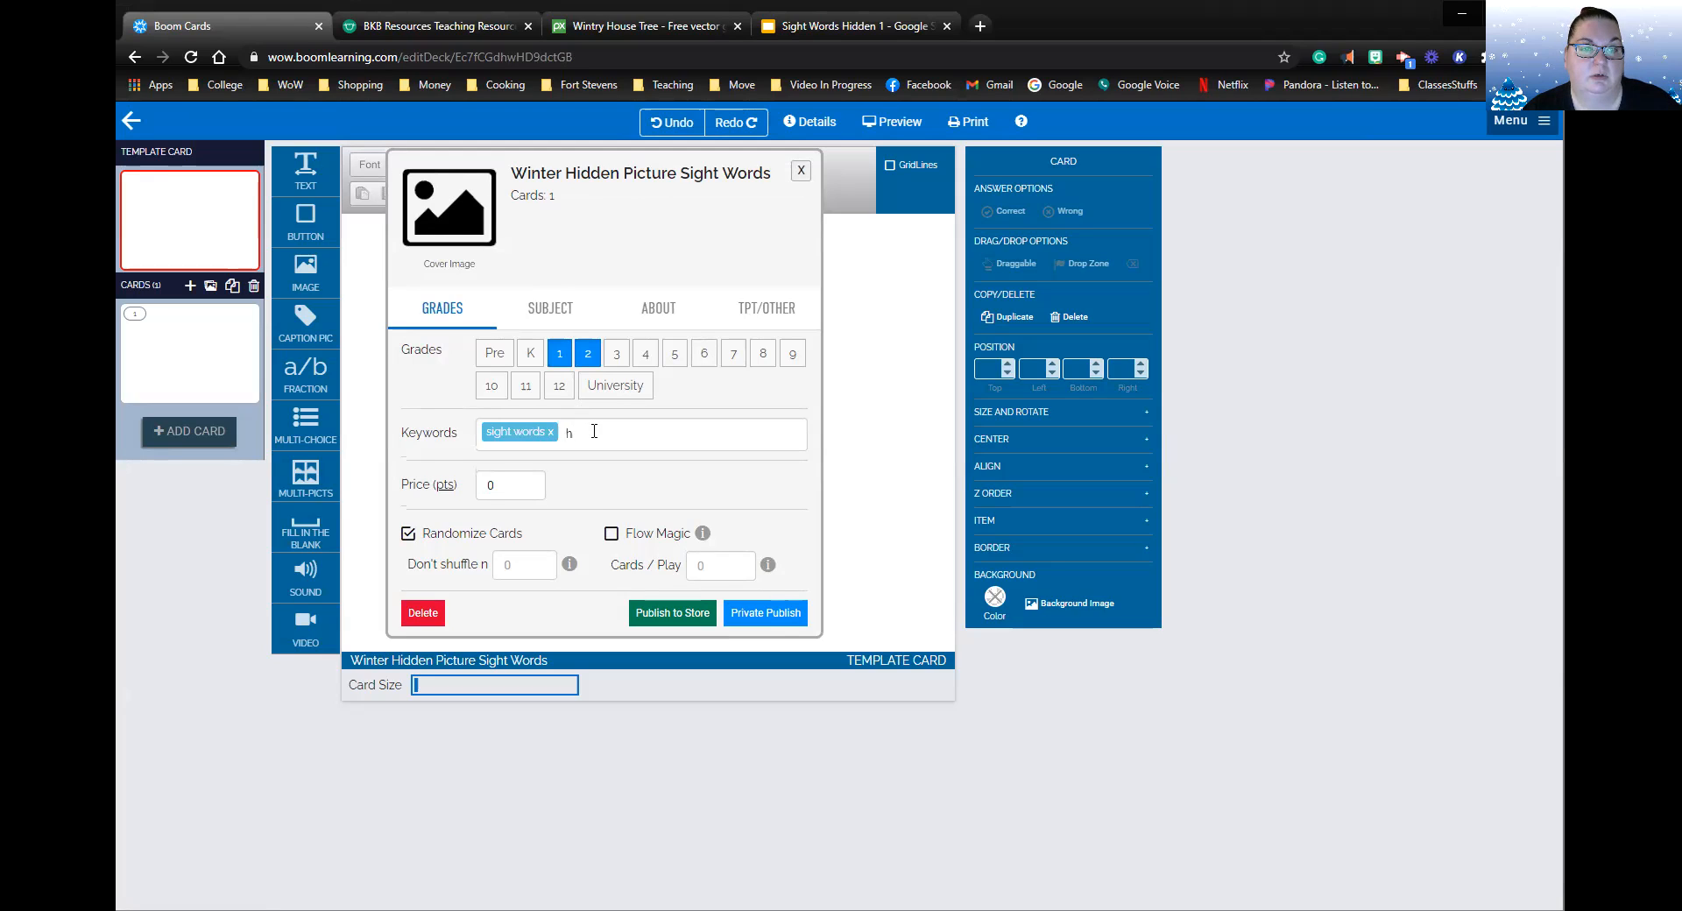
pyautogui.write('hidden ')
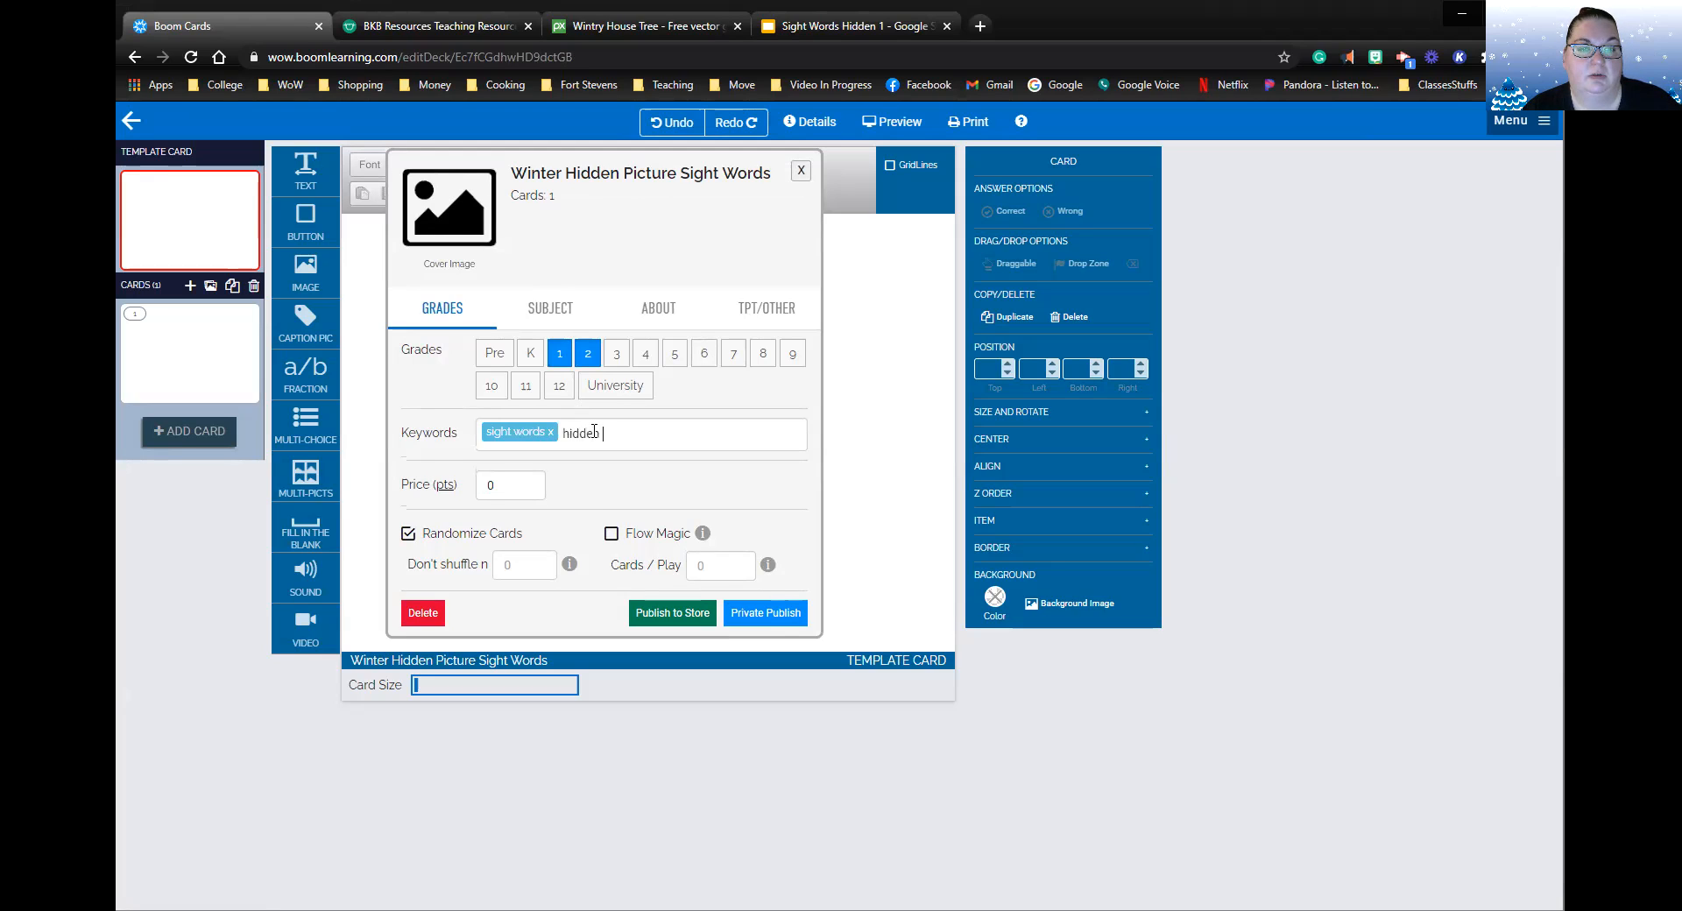
pyautogui.write('picture')
pyautogui.press('Tab')
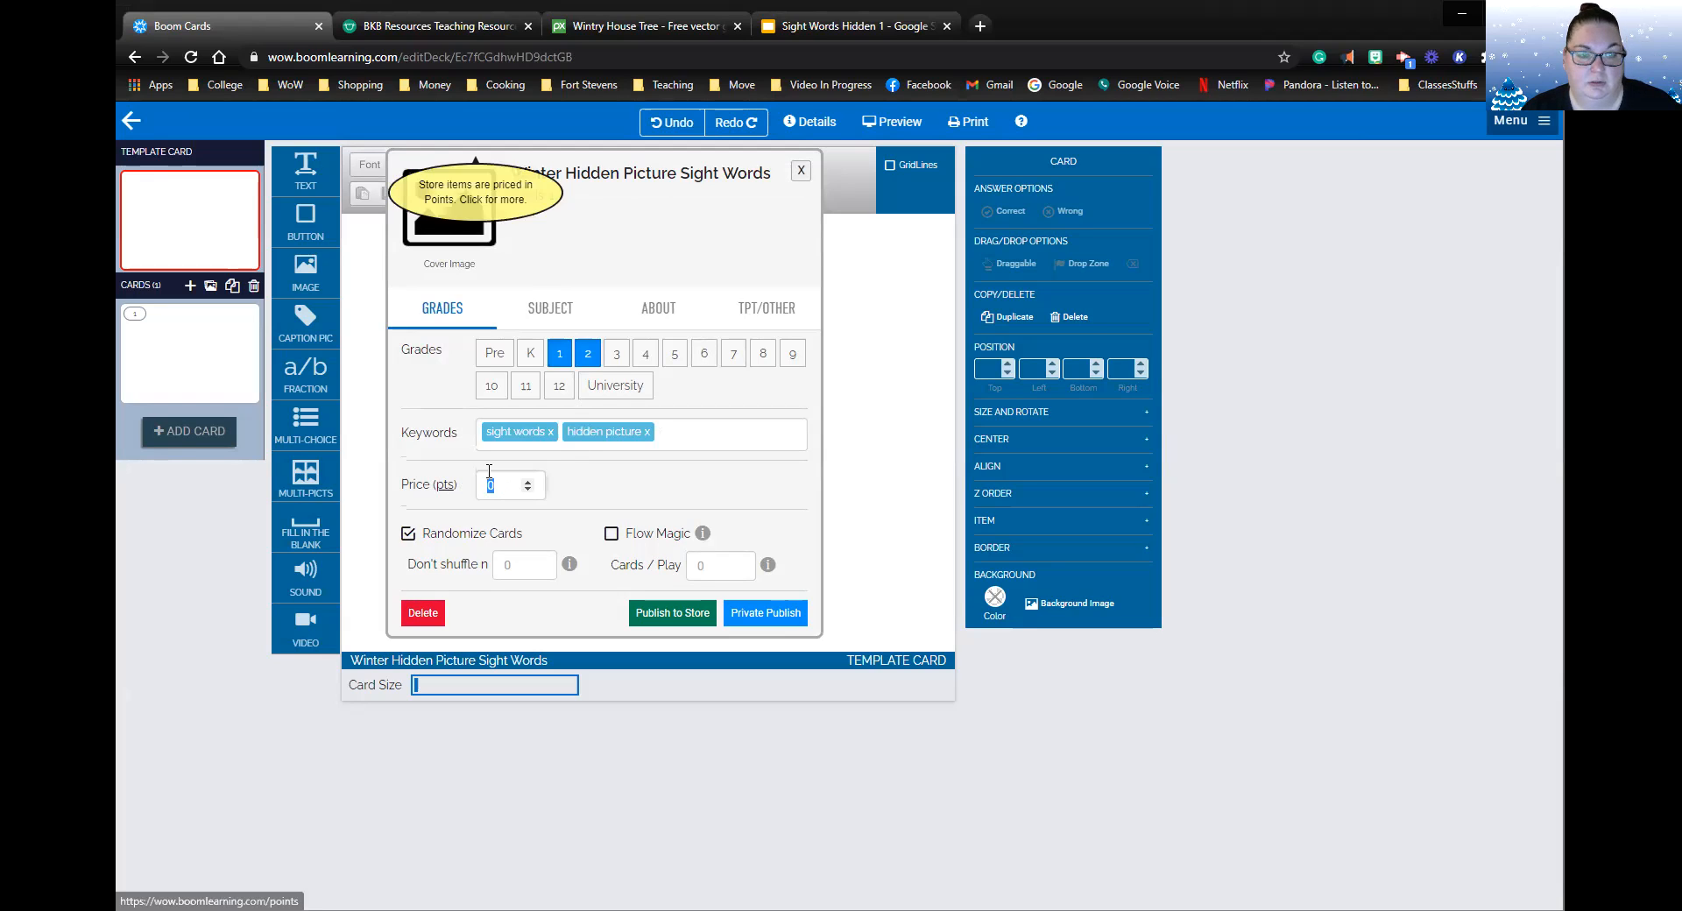
pyautogui.write('50')
pyautogui.press('BackSpace')
pyautogui.press('BackSpace')
pyautogui.write('0')
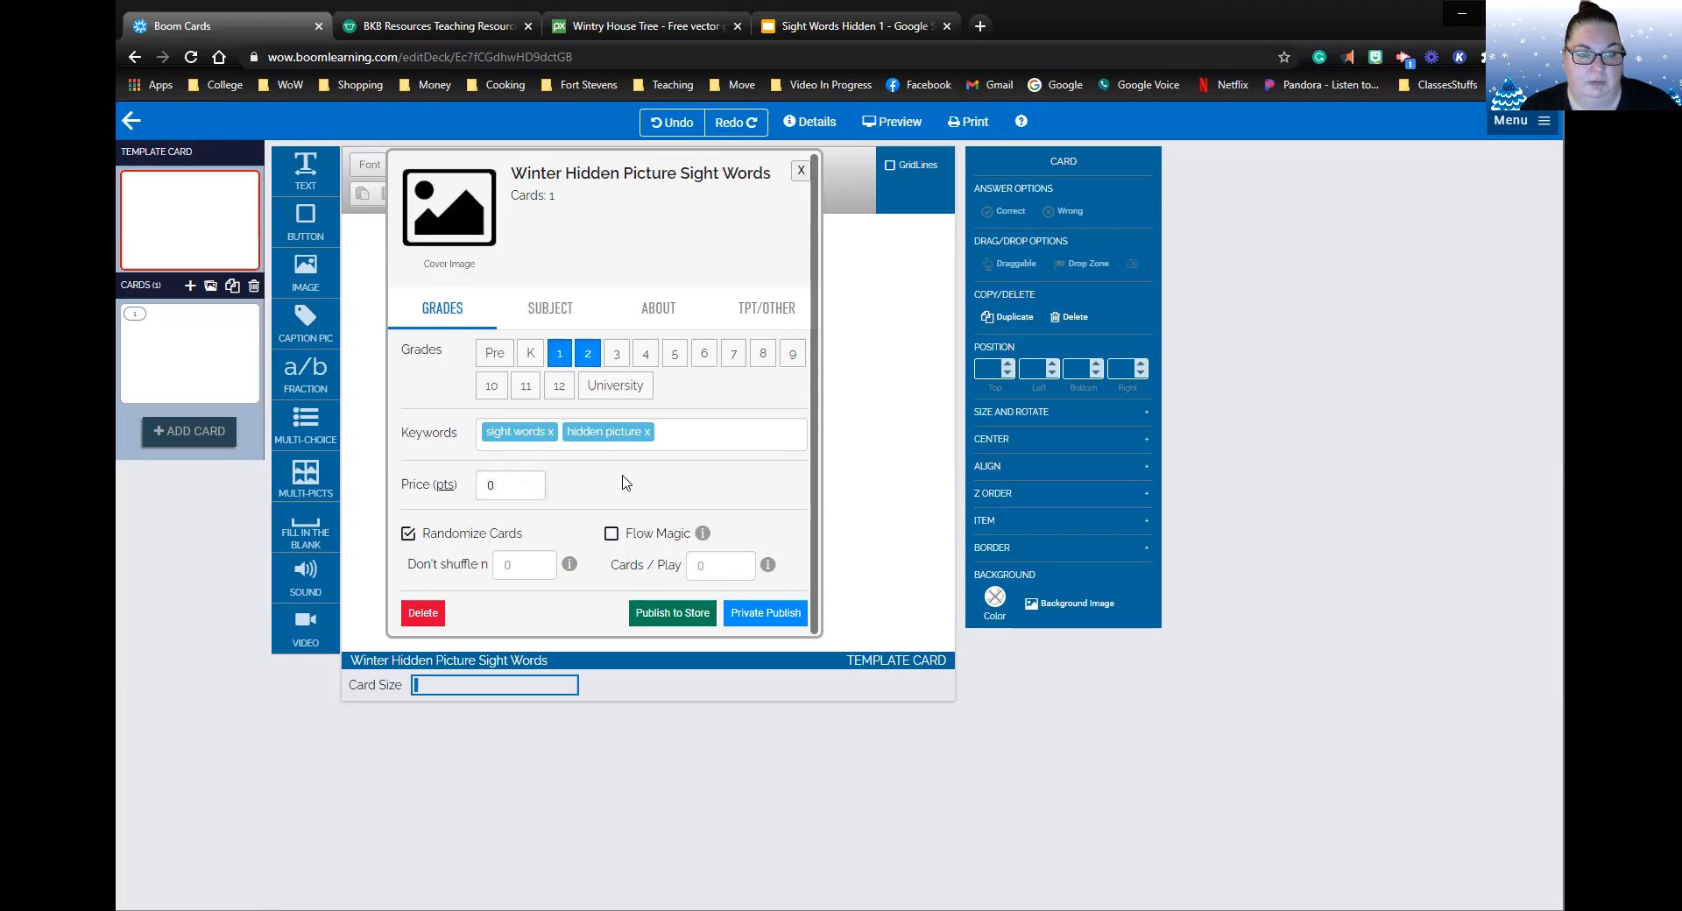
# Turn off card randomization and set the deck's subject to English Language Arts.
pyautogui.click(408, 534)
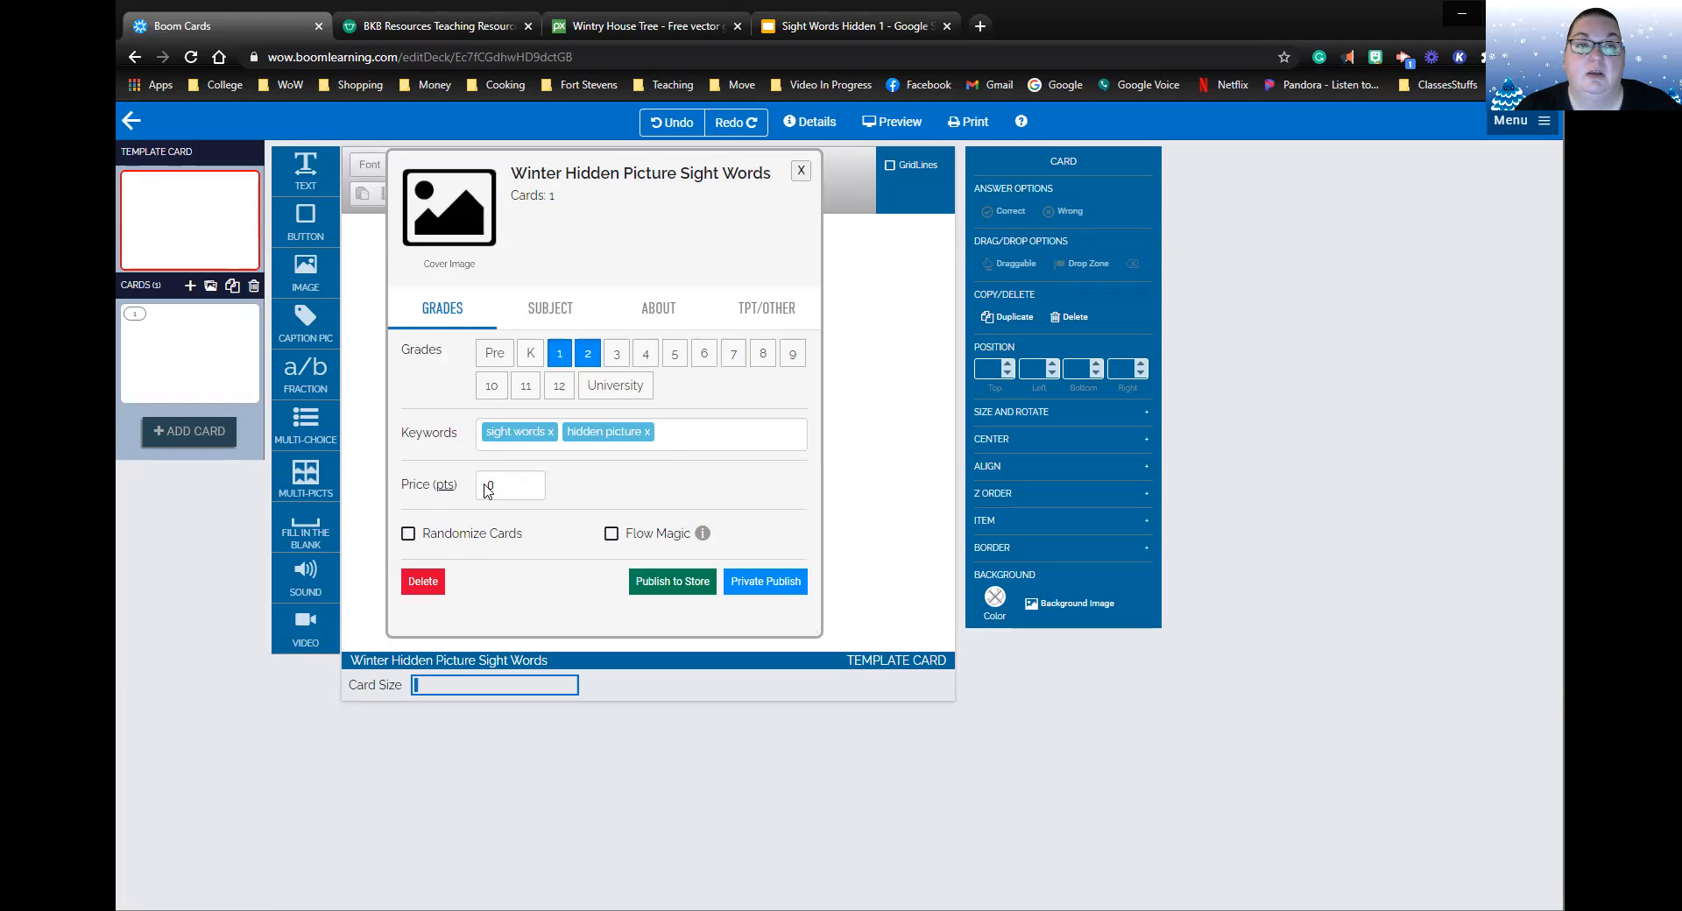
pyautogui.click(552, 312)
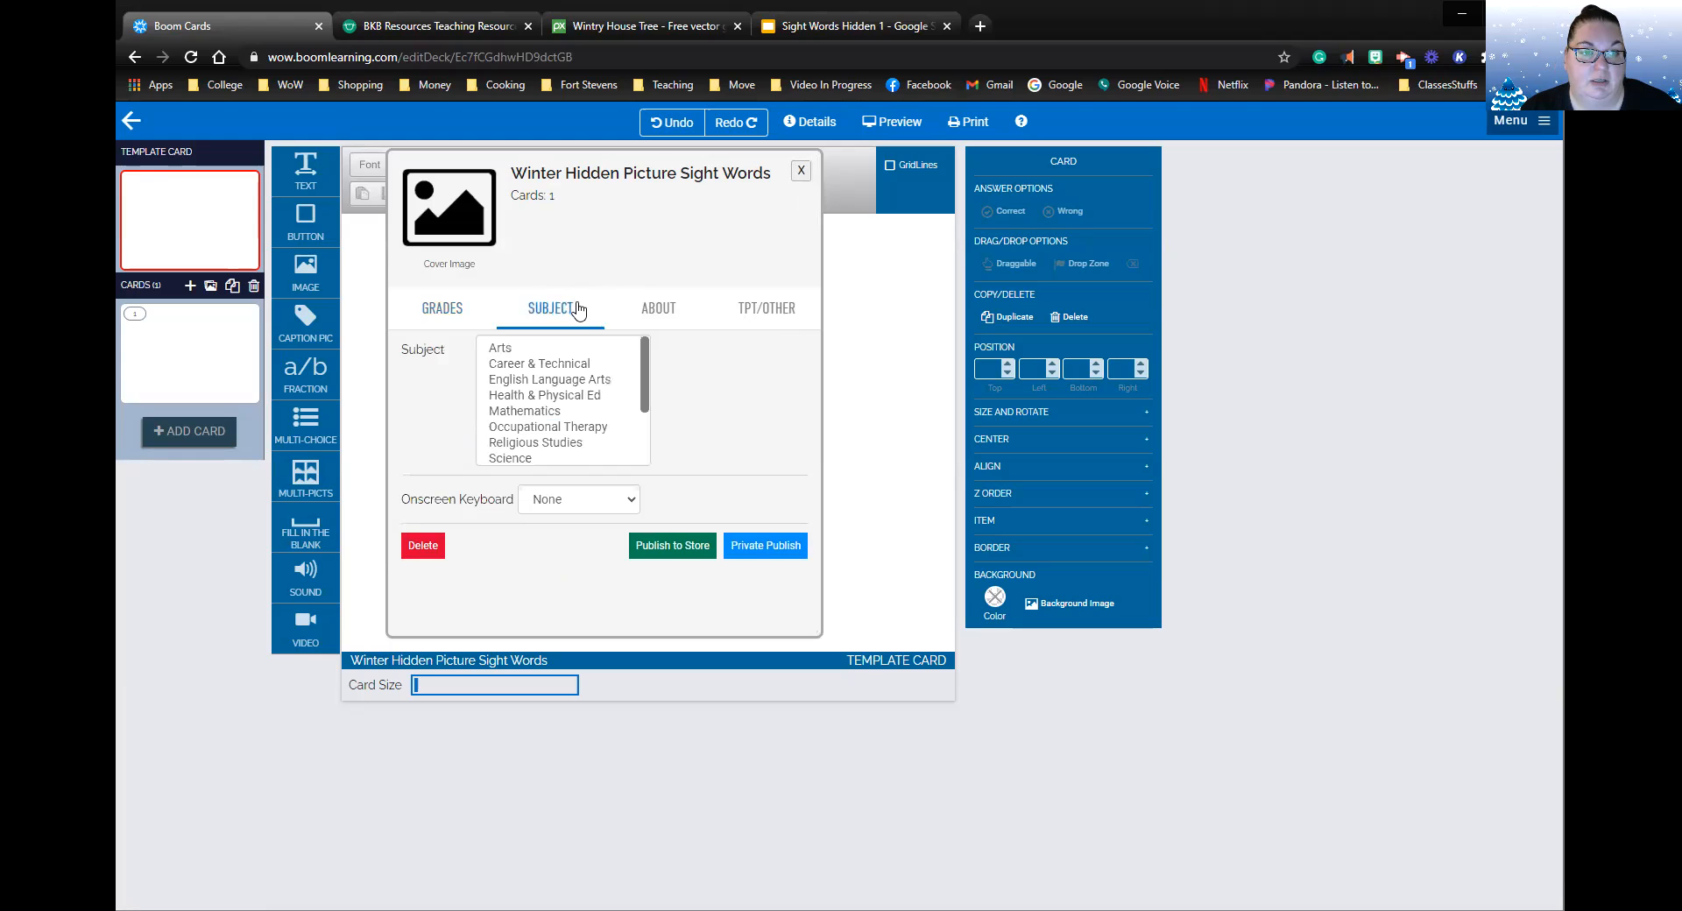
pyautogui.click(565, 380)
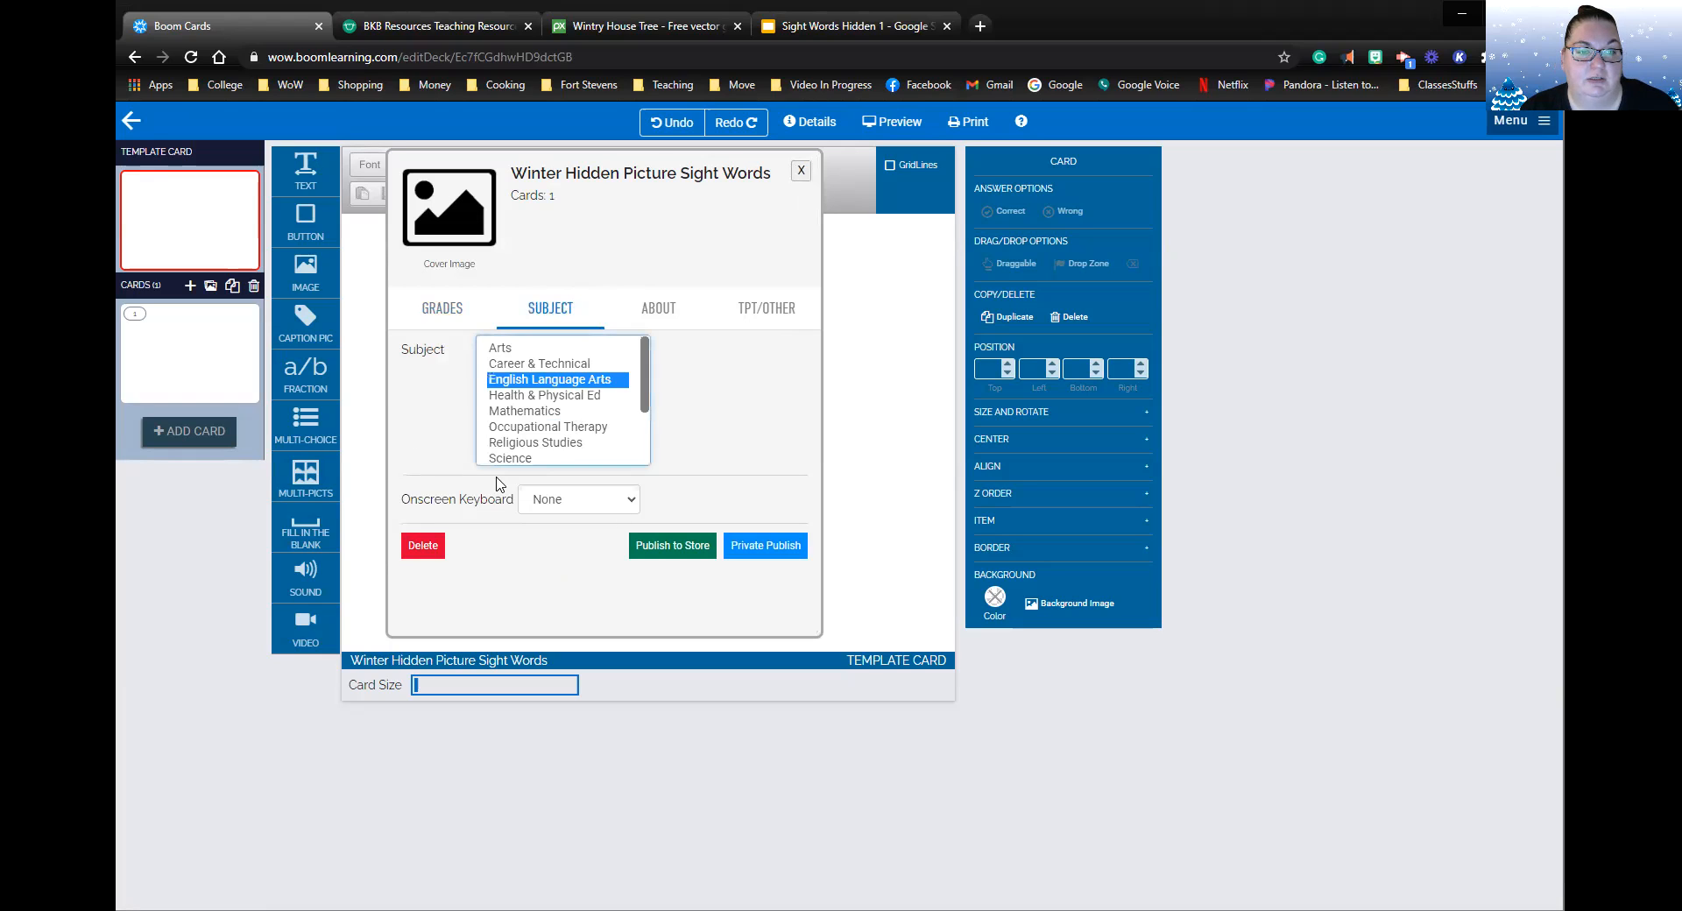
# Open the deck's About details and copy the web address of the BKB Resources store on Teachers Pay Teachers.
pyautogui.click(663, 323)
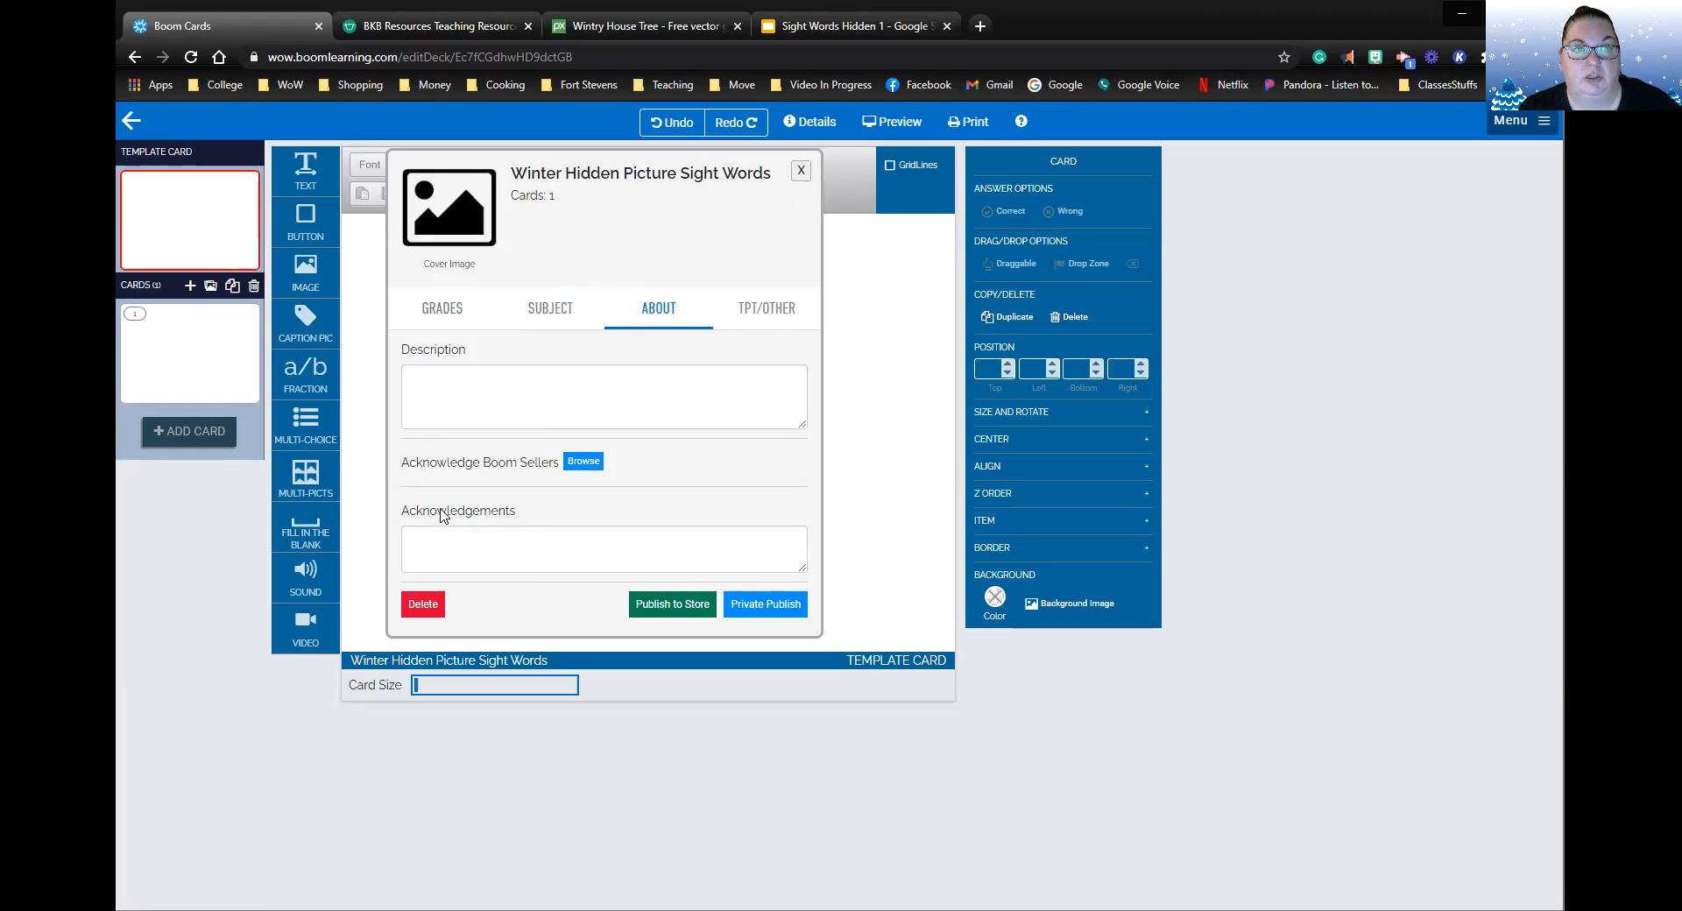
pyautogui.click(410, 26)
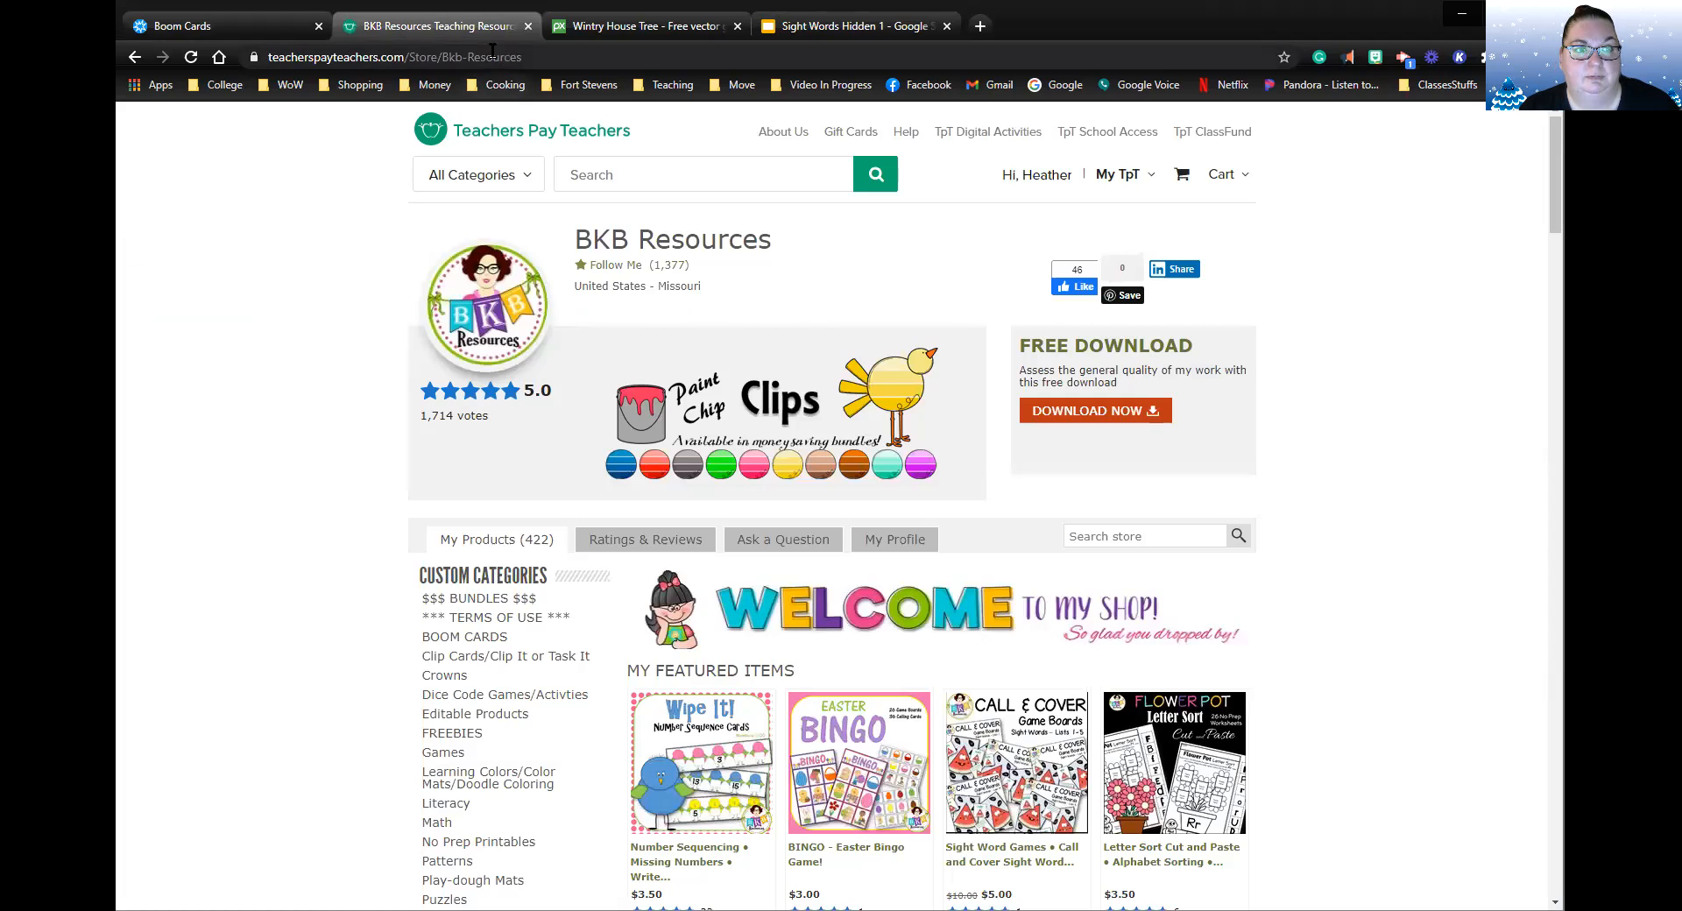
pyautogui.click(486, 58)
pyautogui.rightClick(486, 60)
pyautogui.click(527, 176)
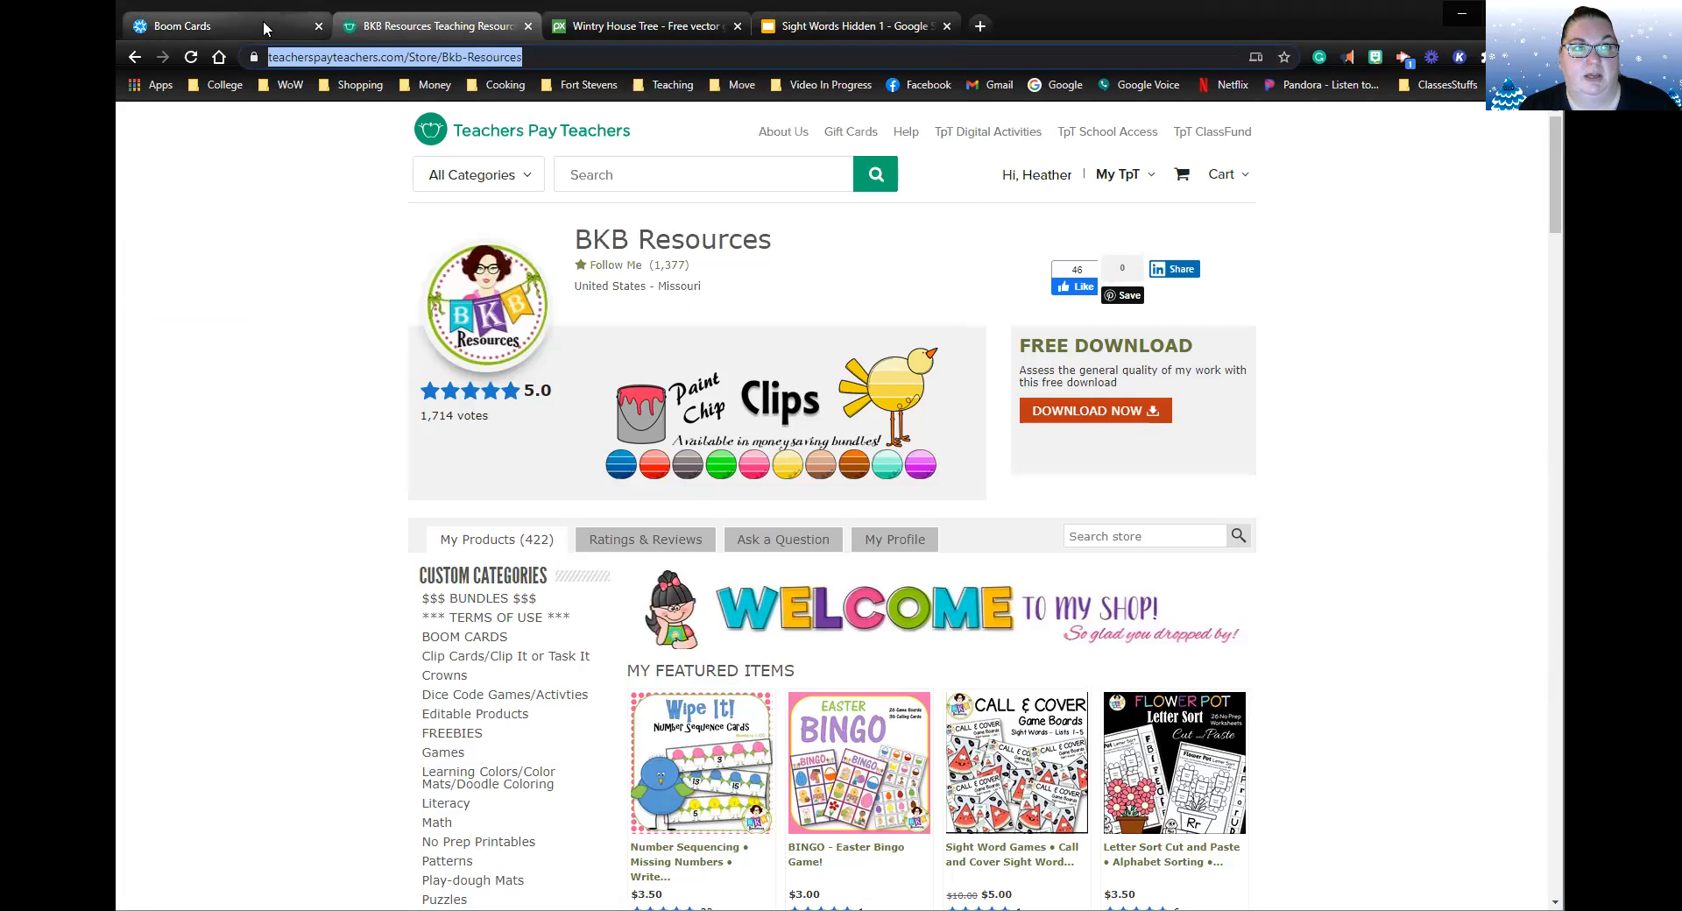
pyautogui.click(263, 21)
pyautogui.click(509, 538)
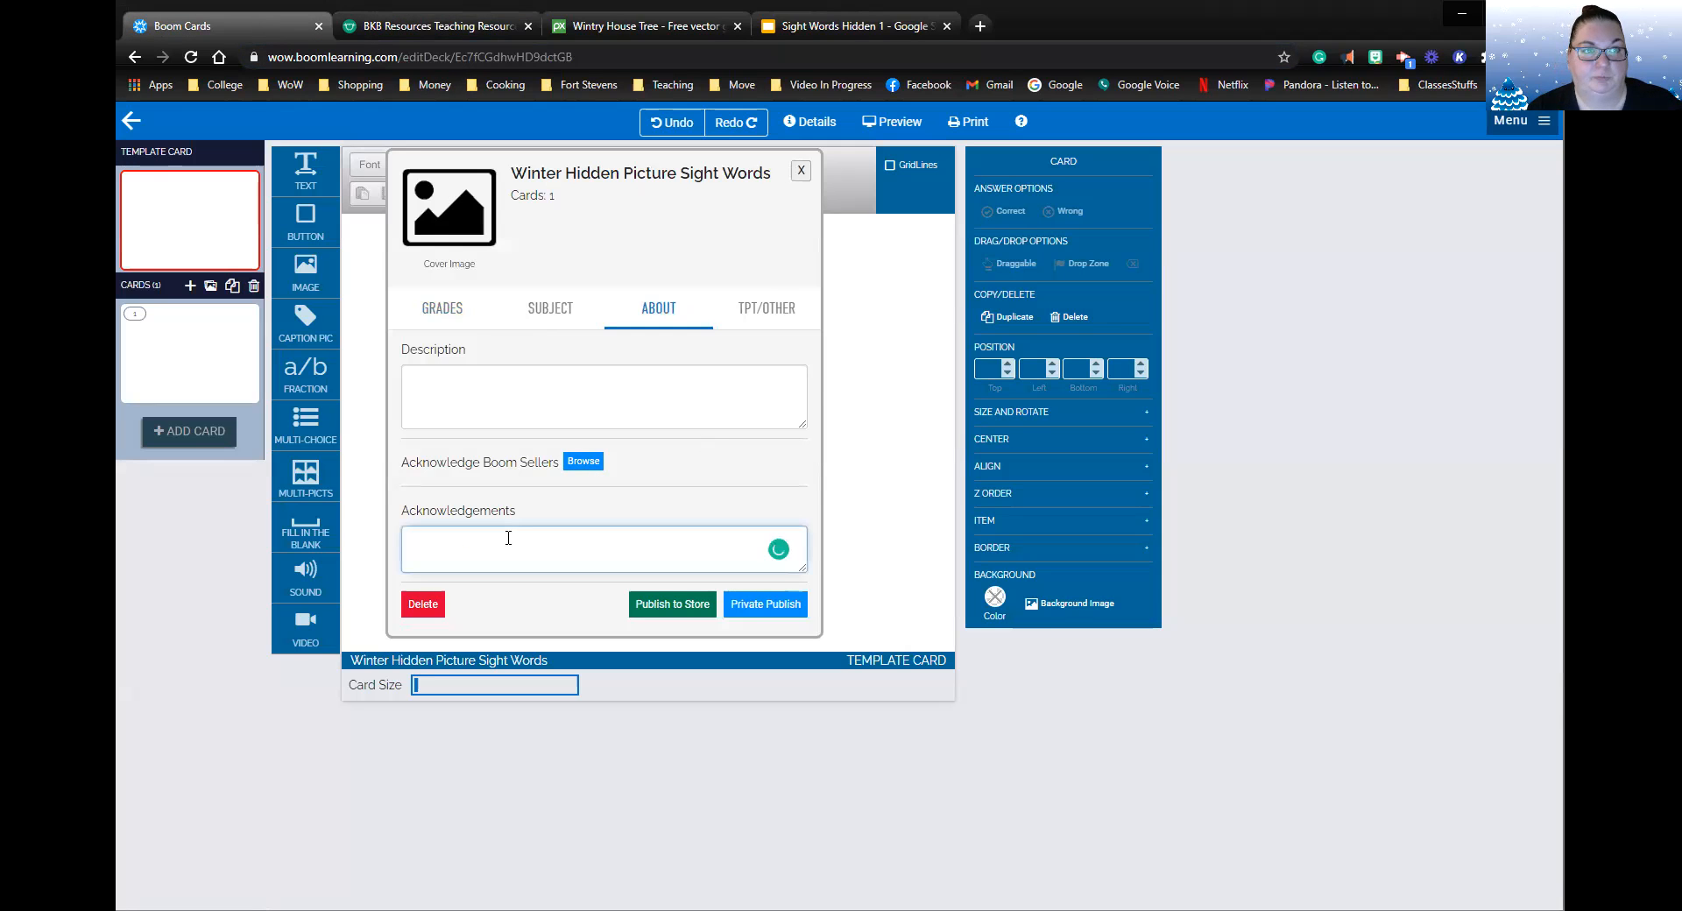
pyautogui.write('Background by KBK Resour')
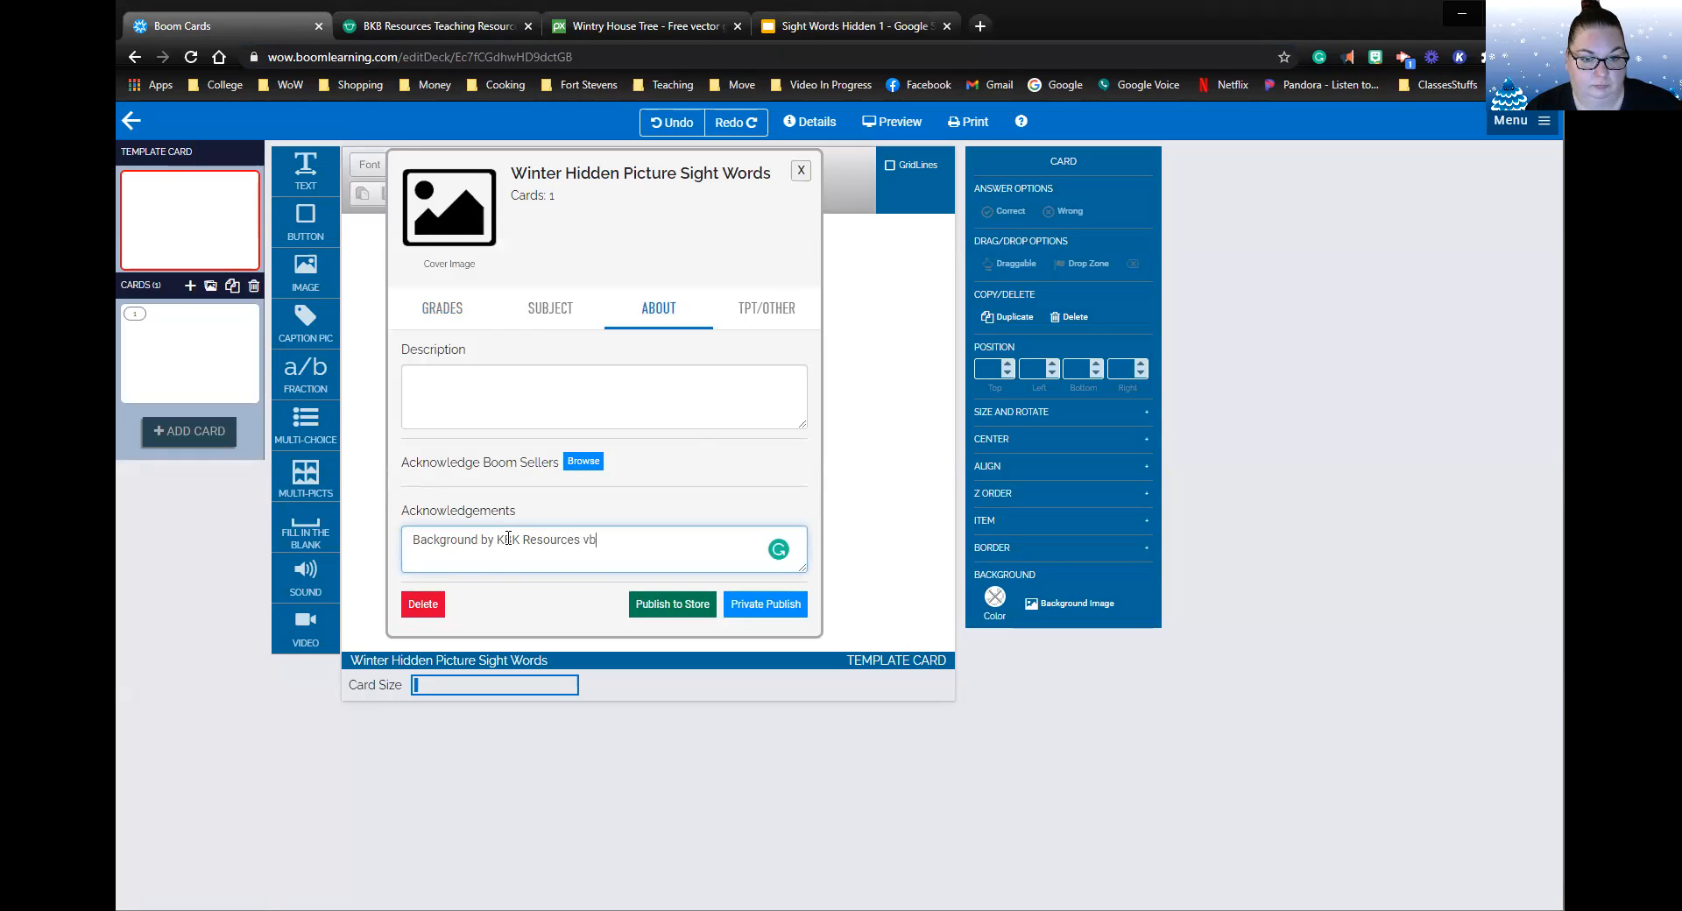
pyautogui.write('ces v')
pyautogui.press('BackSpace')
pyautogui.hotkey('ctrl', 'v')
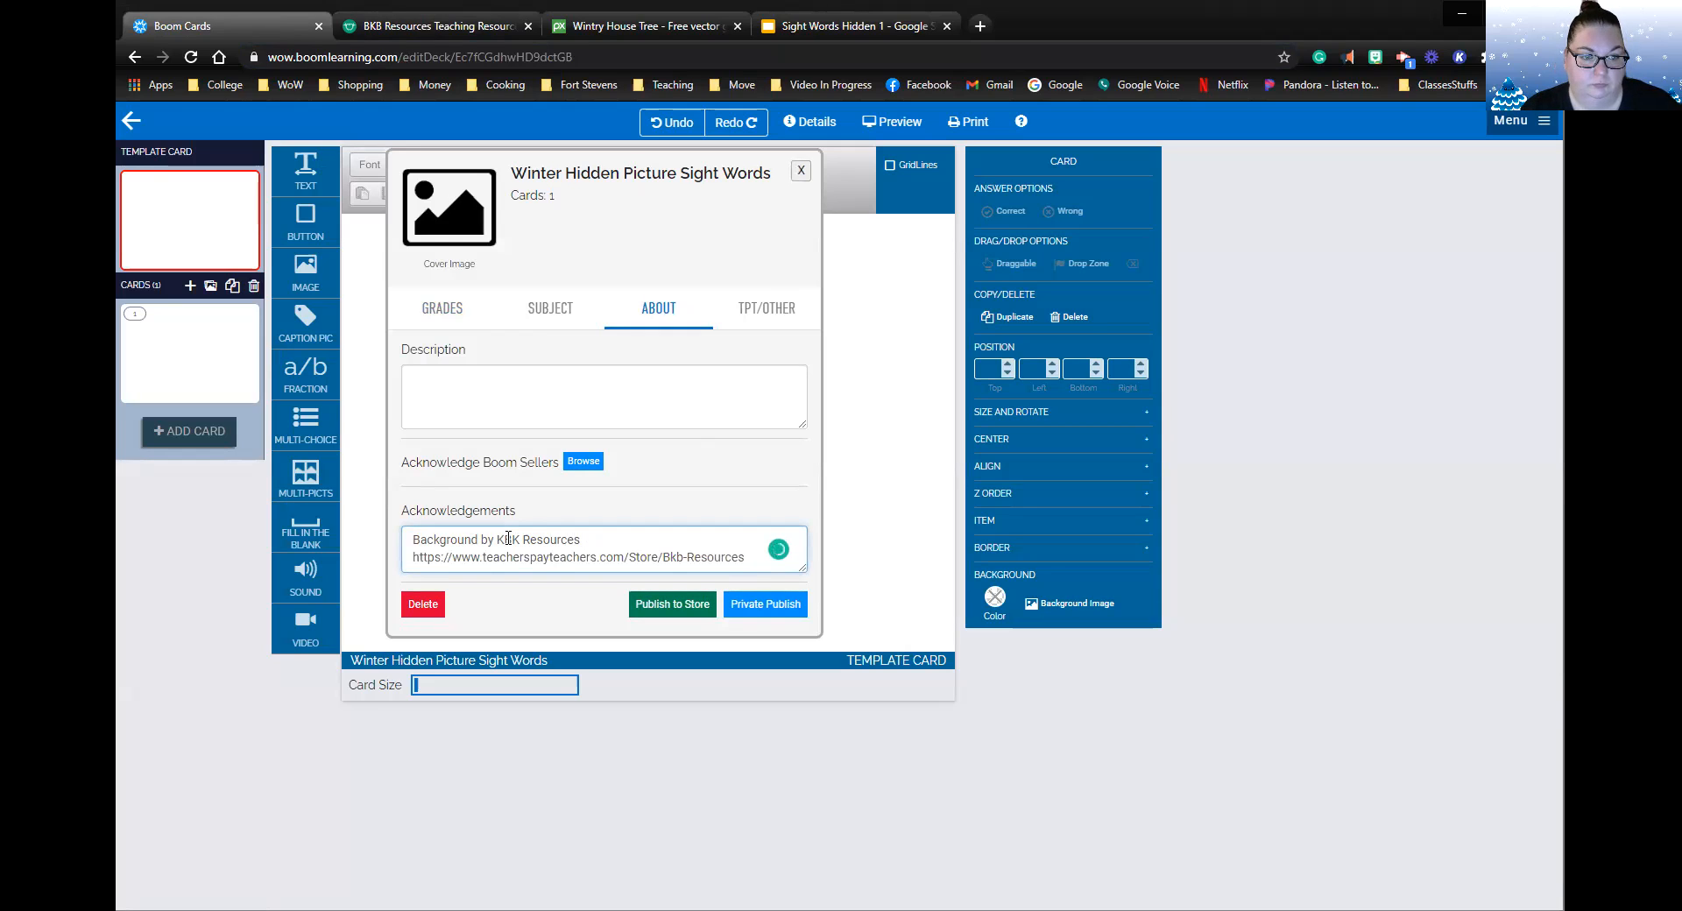
pyautogui.moveTo(453, 557); pyautogui.dragTo(403, 557)
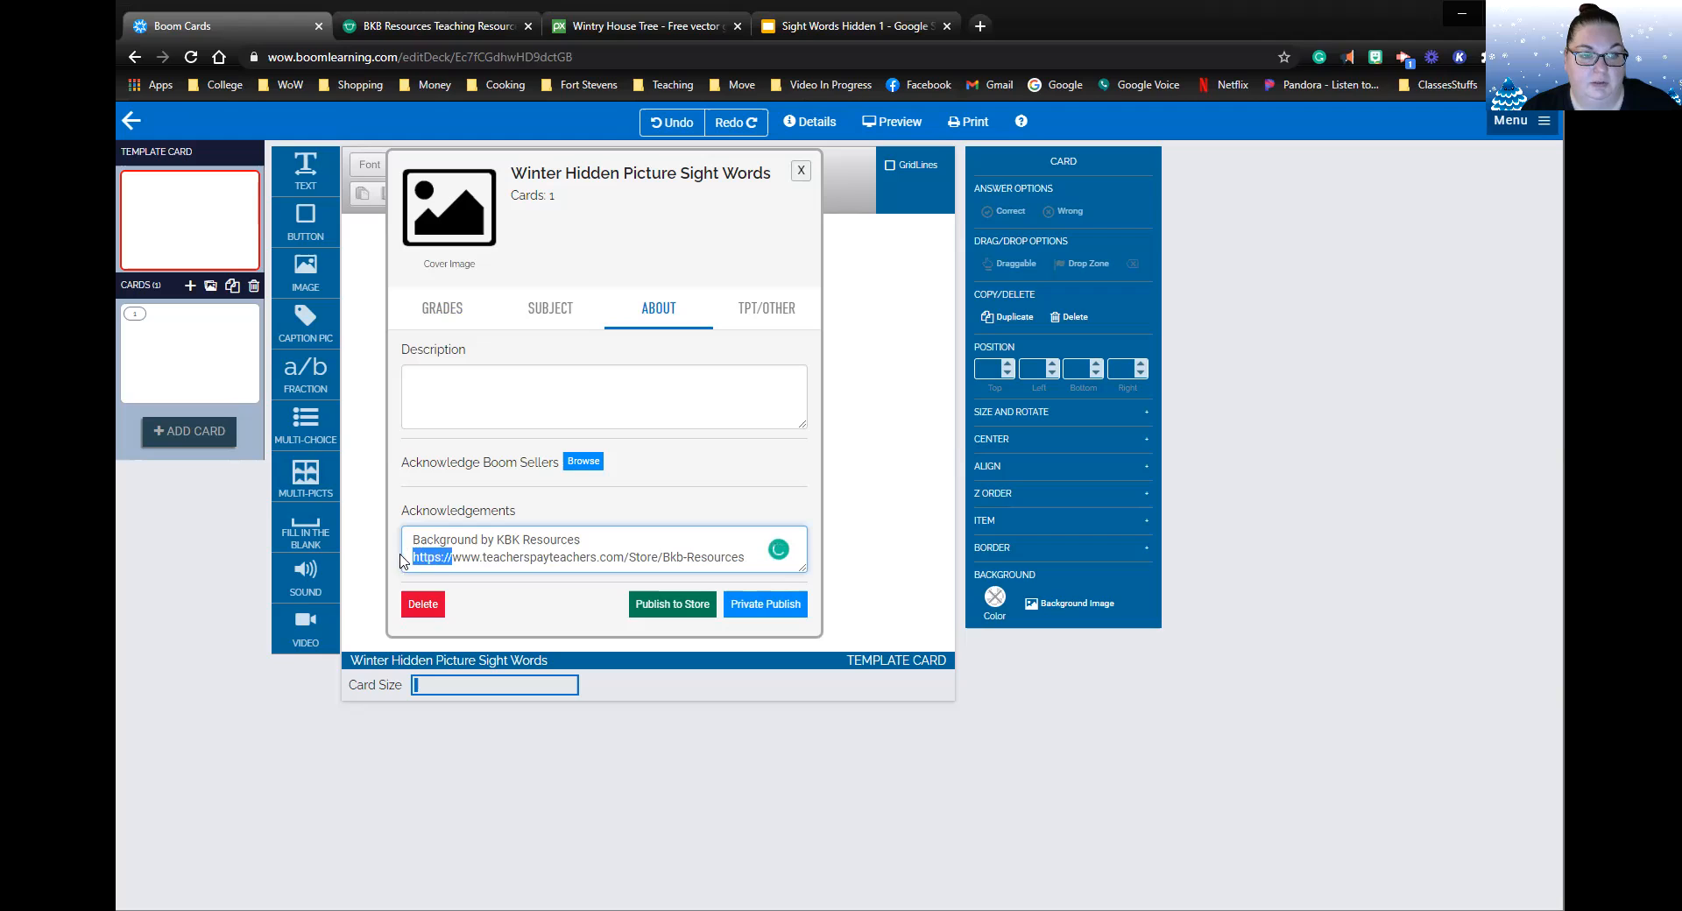
pyautogui.press('BackSpace')
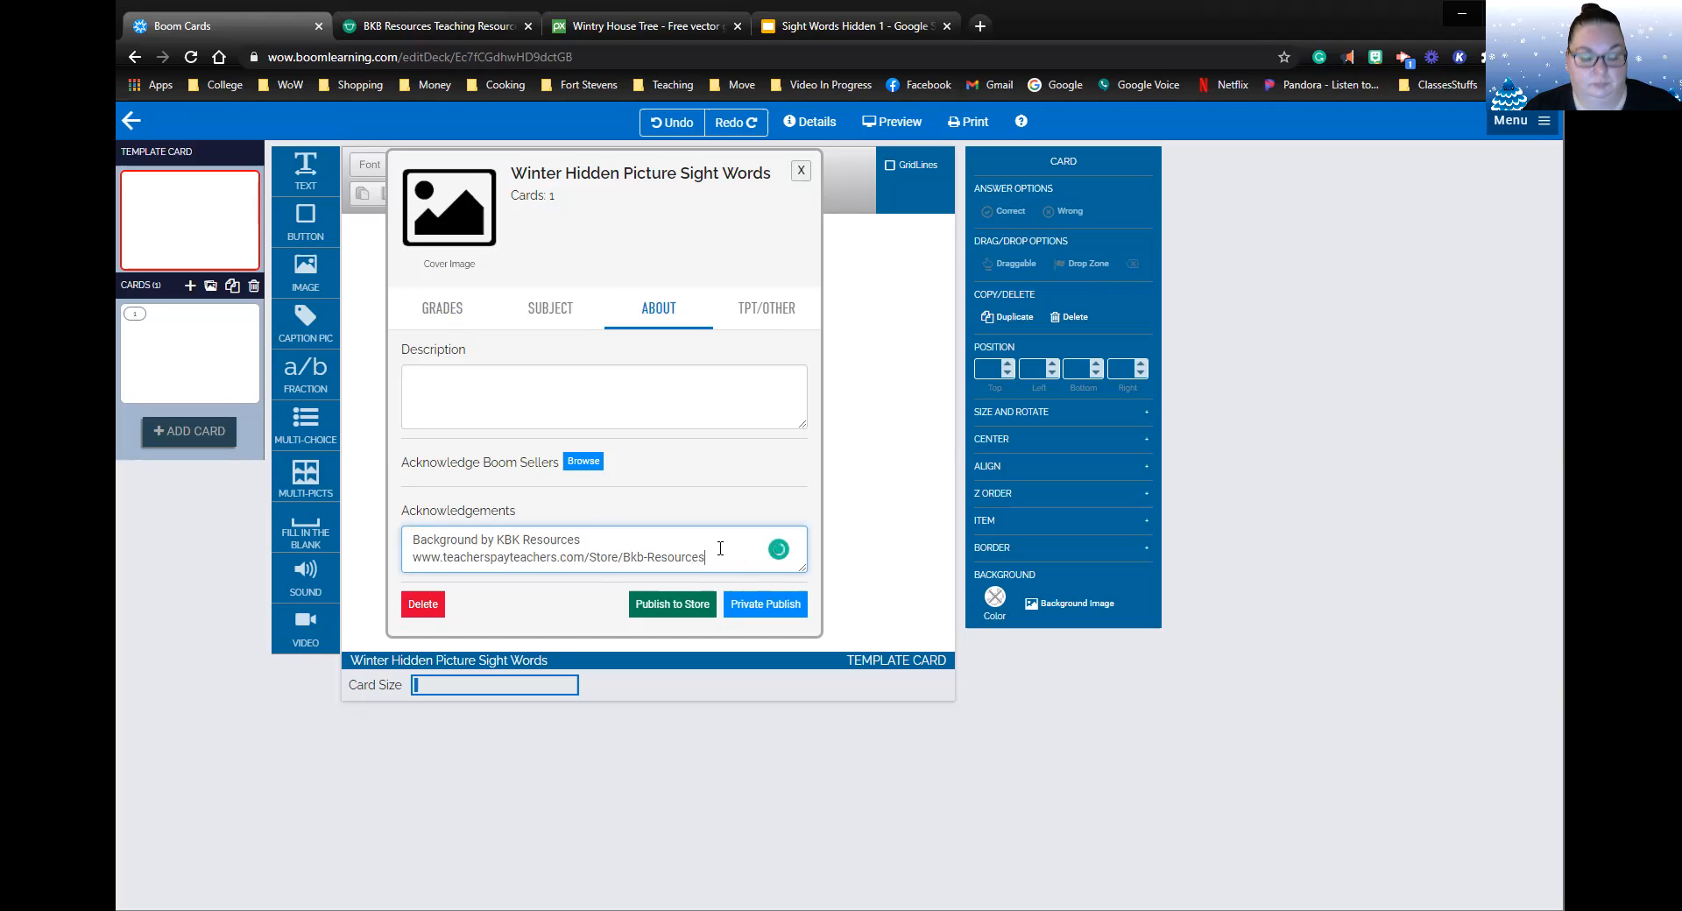
pyautogui.press('Return')
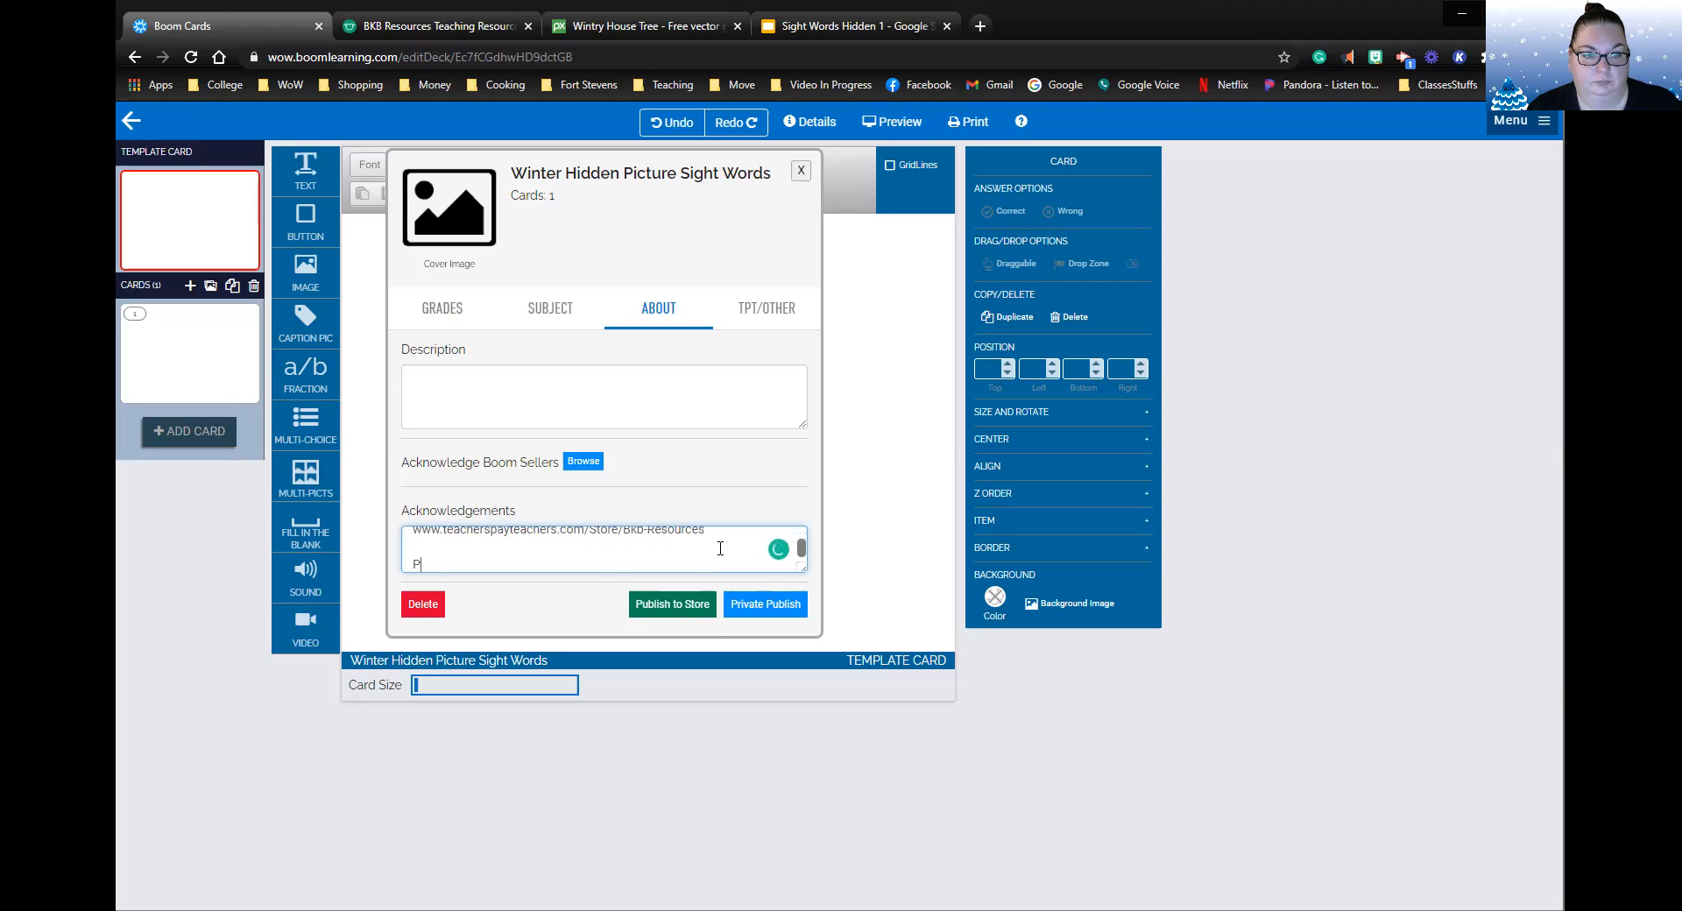
pyautogui.write('Hidden')
pyautogui.press('BackSpace')
pyautogui.press('BackSpace')
pyautogui.press('BackSpace')
pyautogui.press('BackSpace')
pyautogui.press('BackSpace')
pyautogui.press('BackSpace')
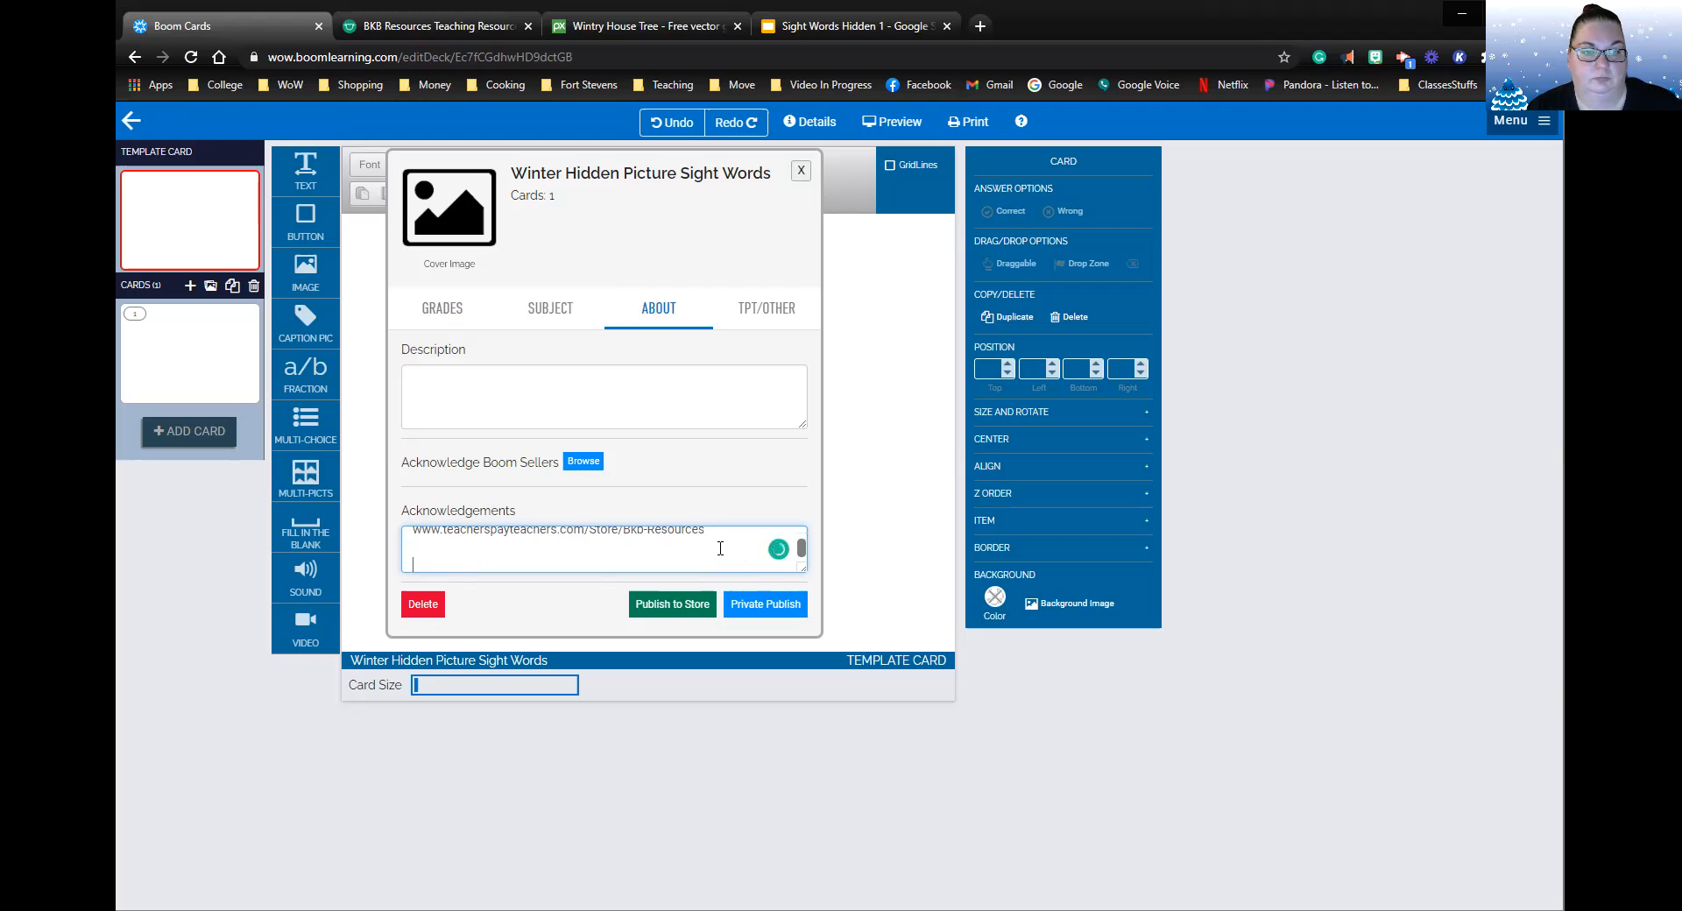
pyautogui.press('BackSpace')
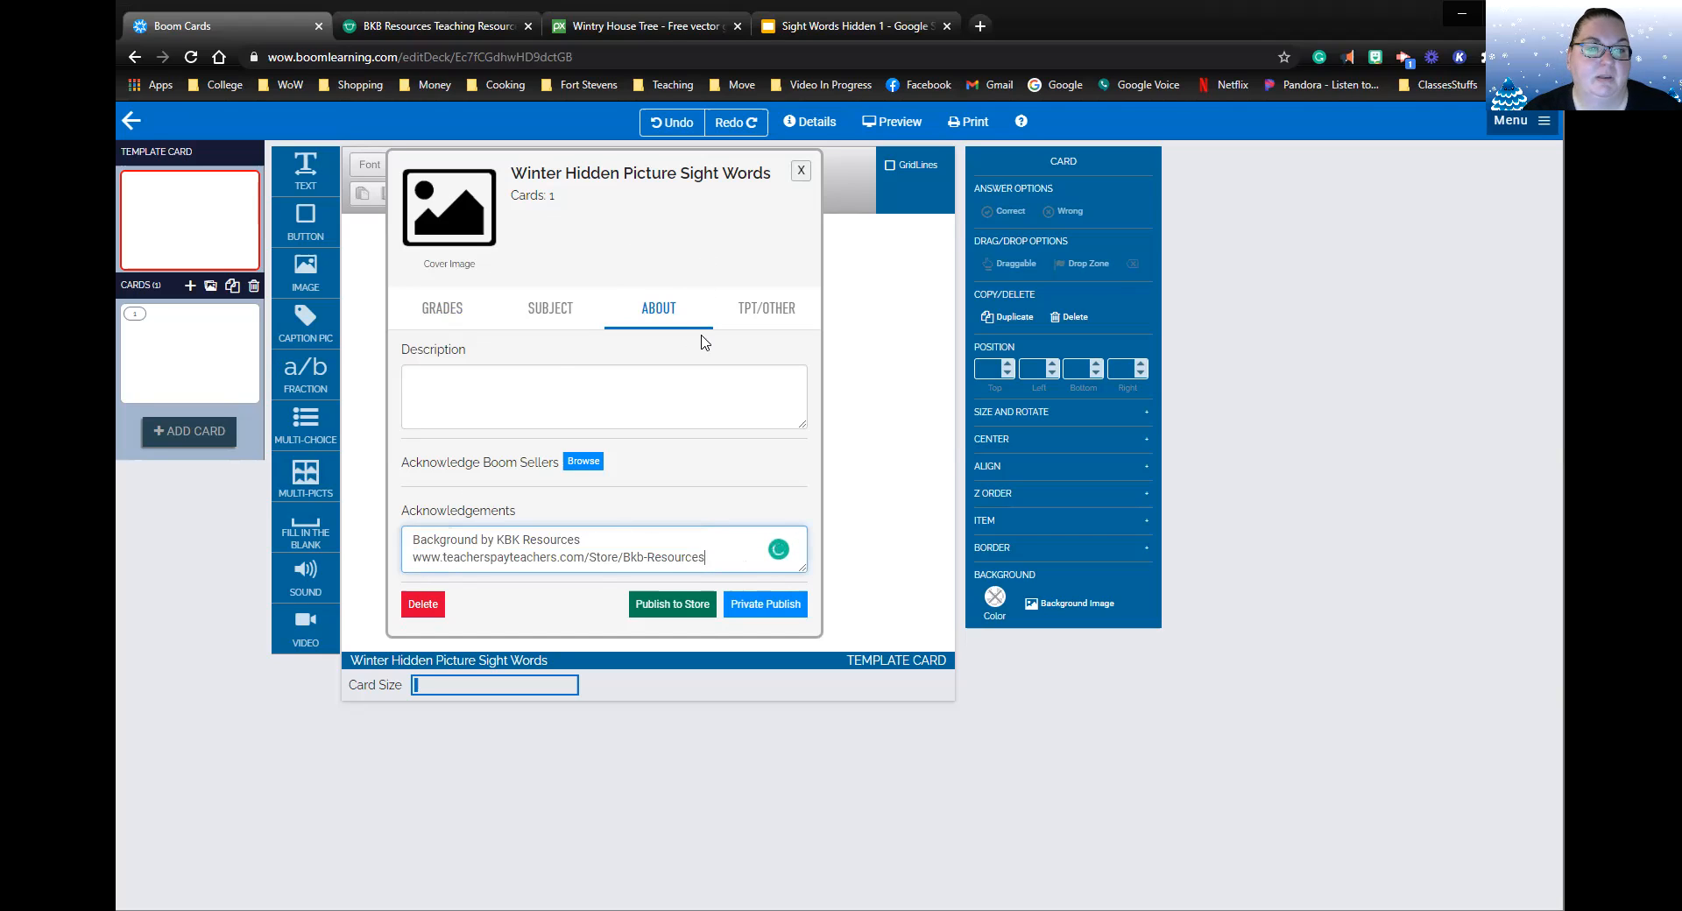
# Fill the deck's description with "First Grade Sight Words, winter-themed hidden picture.", including the hyphen in "winter-themed".
pyautogui.click(549, 386)
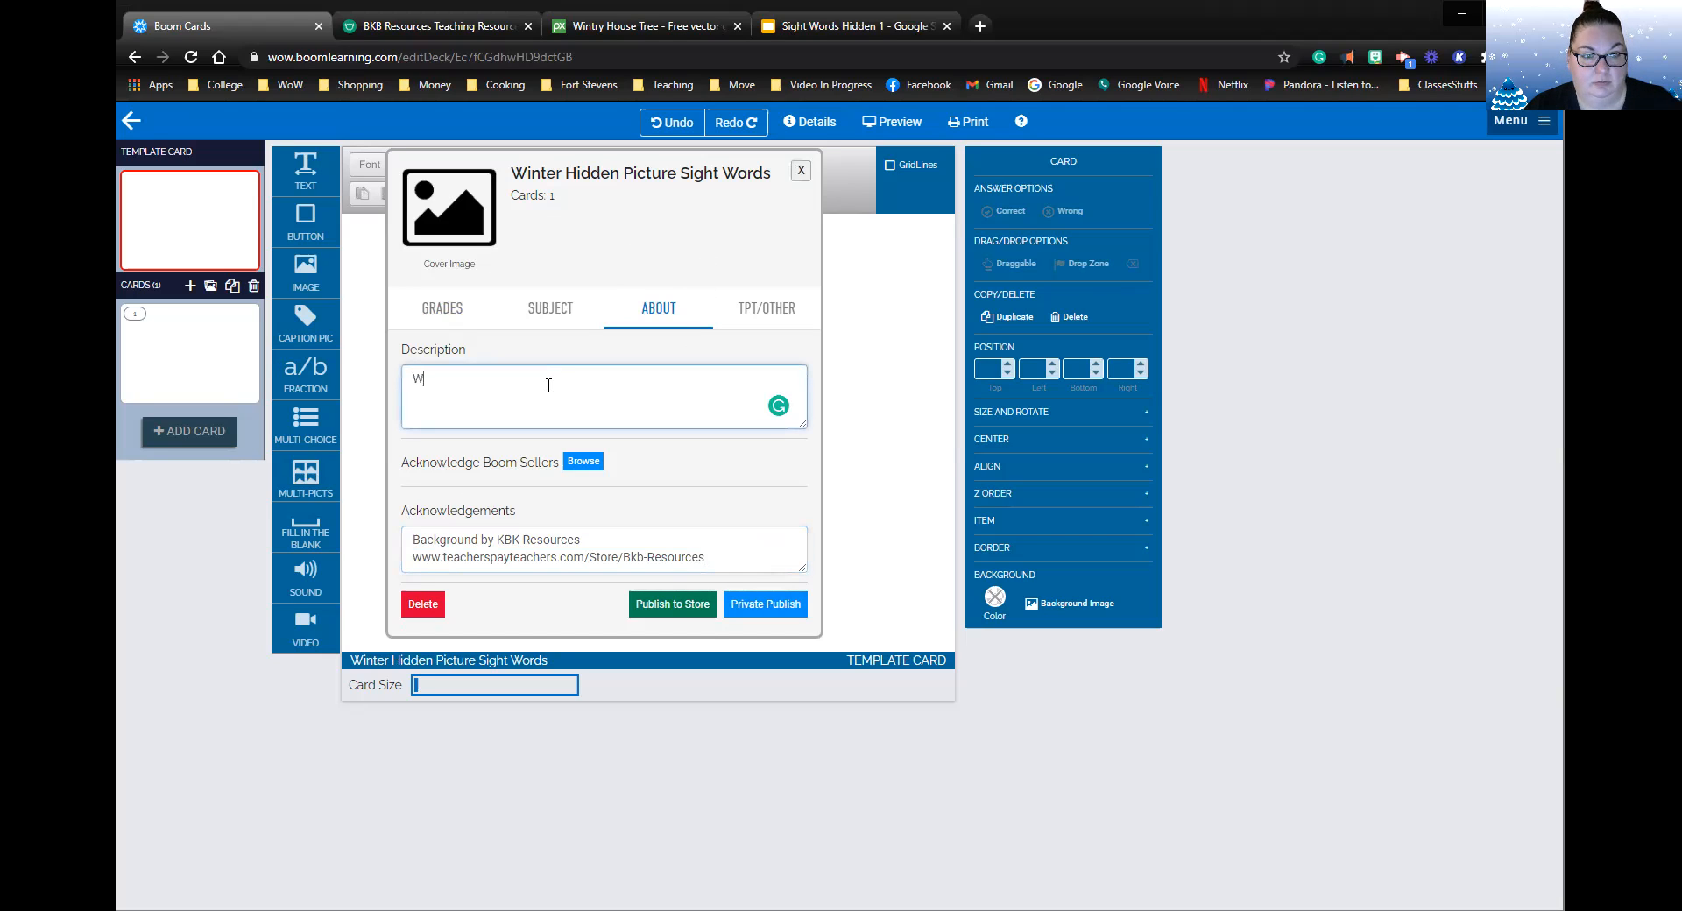
pyautogui.write('Sight wor')
pyautogui.press('BackSpace')
pyautogui.press('BackSpace')
pyautogui.press('BackSpace')
pyautogui.press('BackSpace')
pyautogui.press('BackSpace')
pyautogui.press('BackSpace')
pyautogui.press('BackSpace')
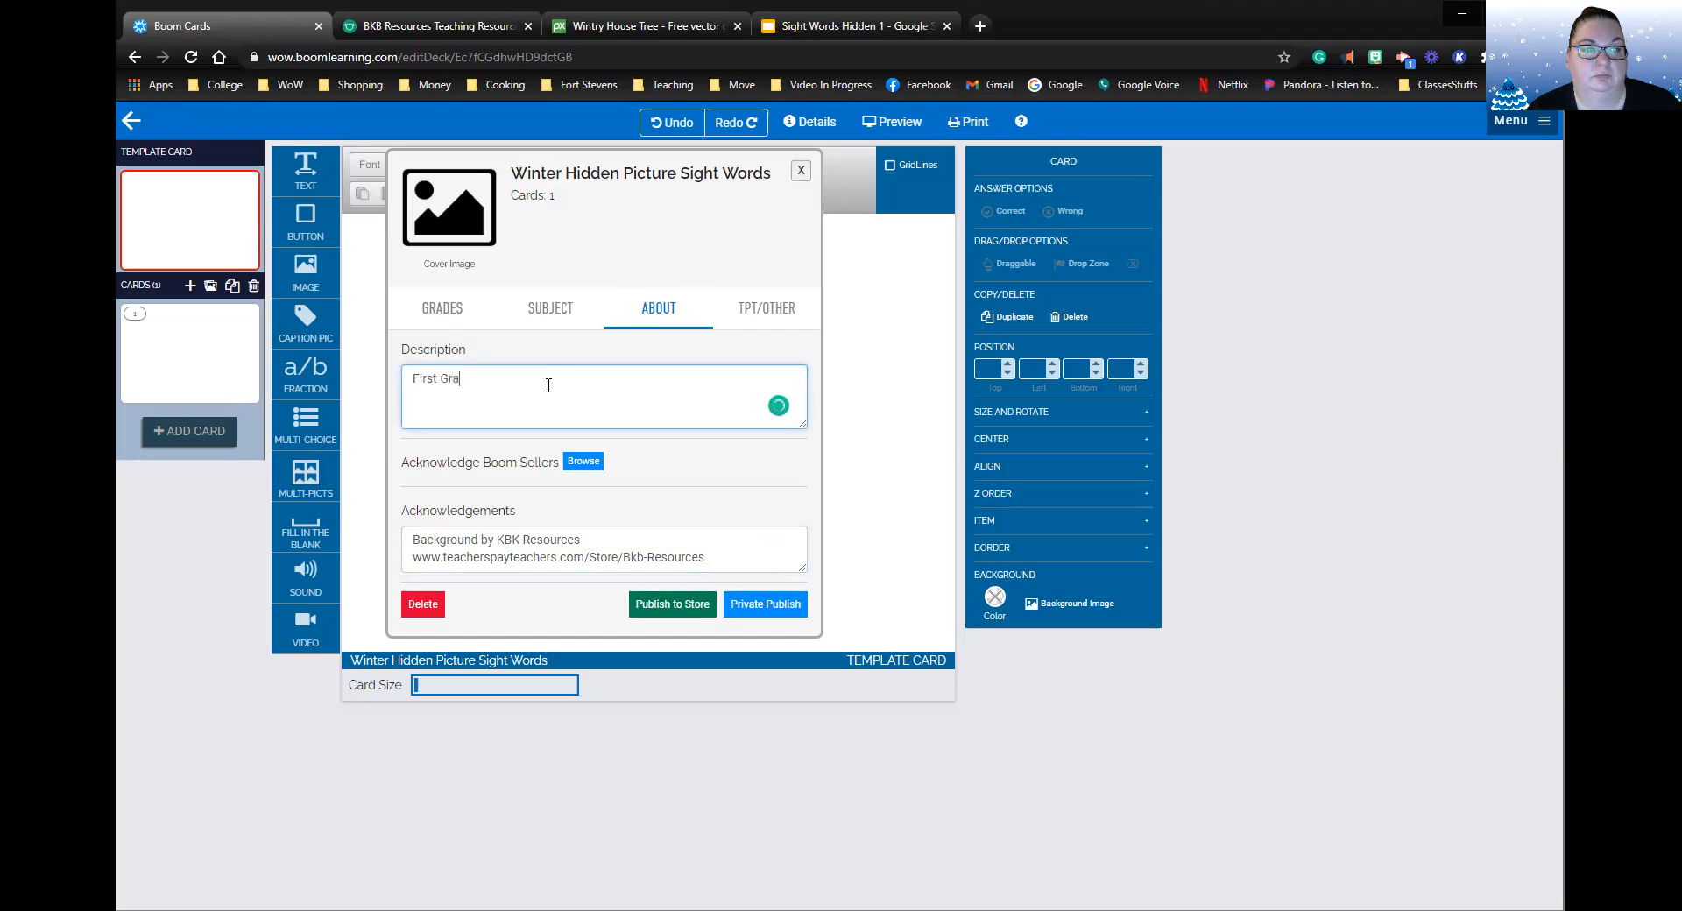
pyautogui.write('ight Words')
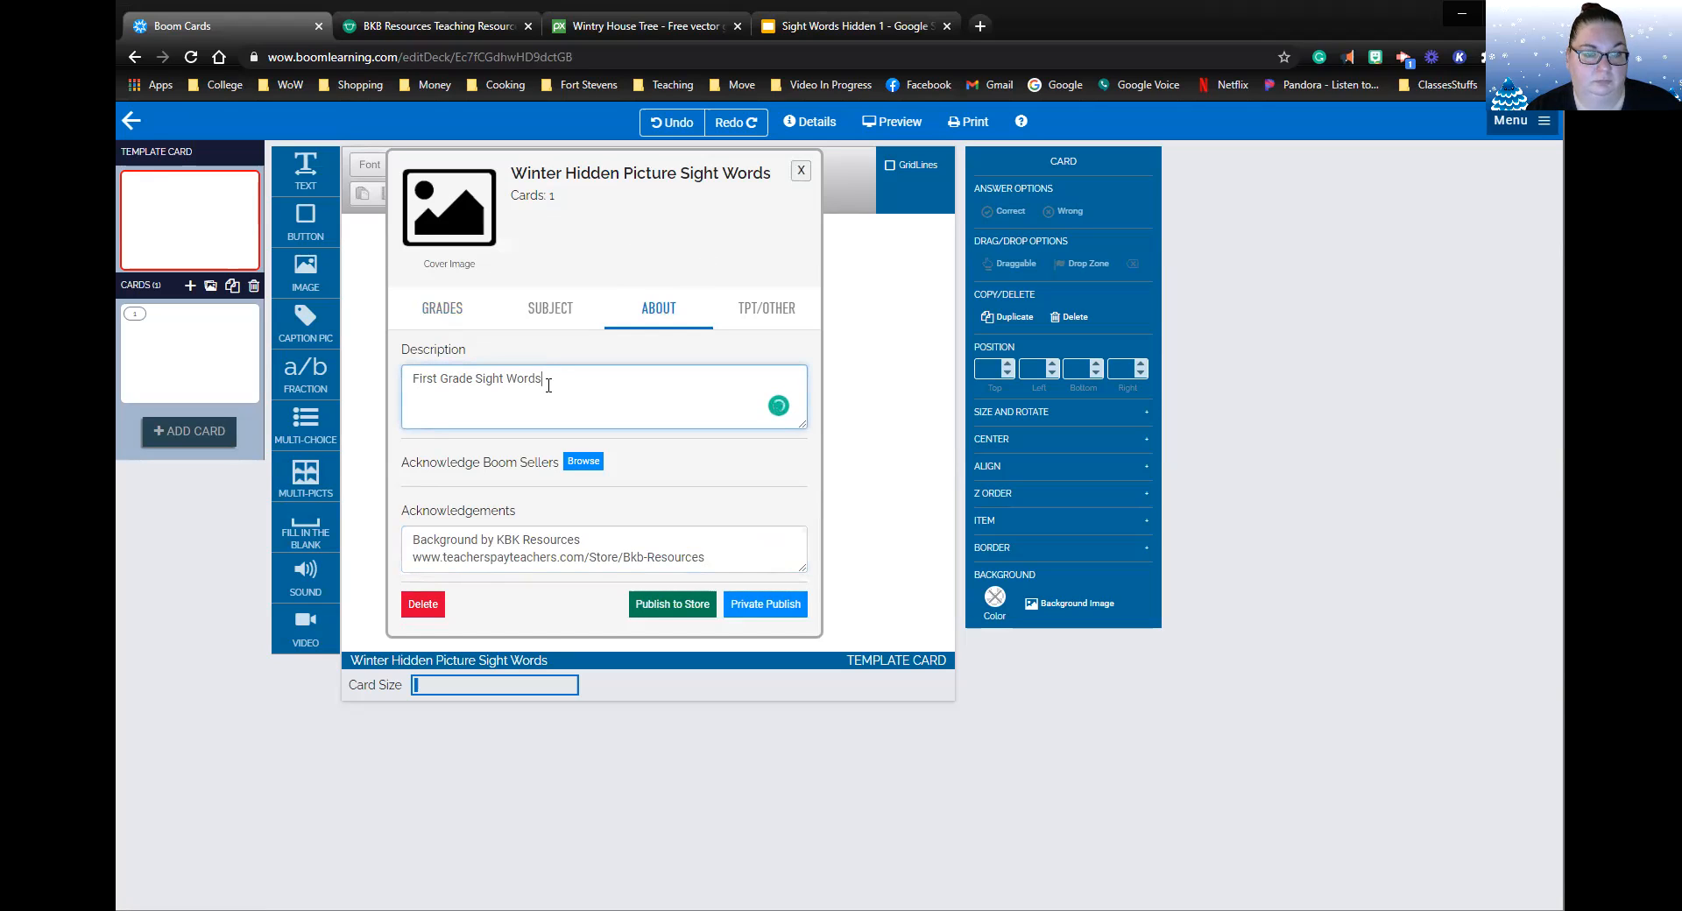
pyautogui.write(', winter ')
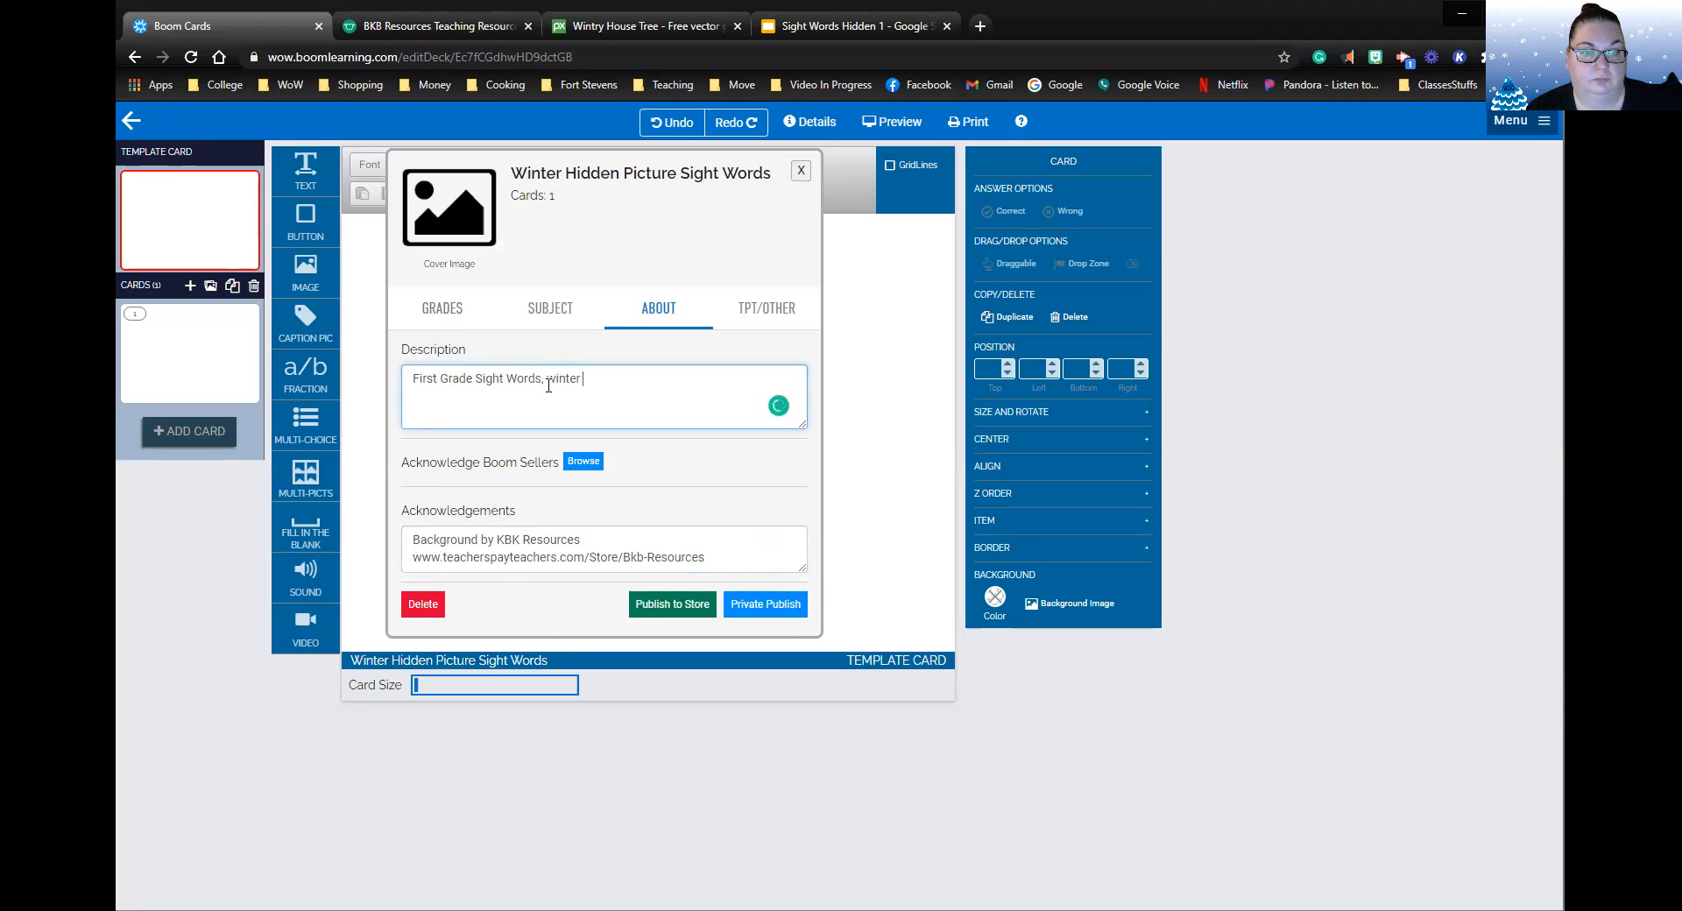
pyautogui.write('themed hidden')
pyautogui.press('BackSpace')
pyautogui.write('en')
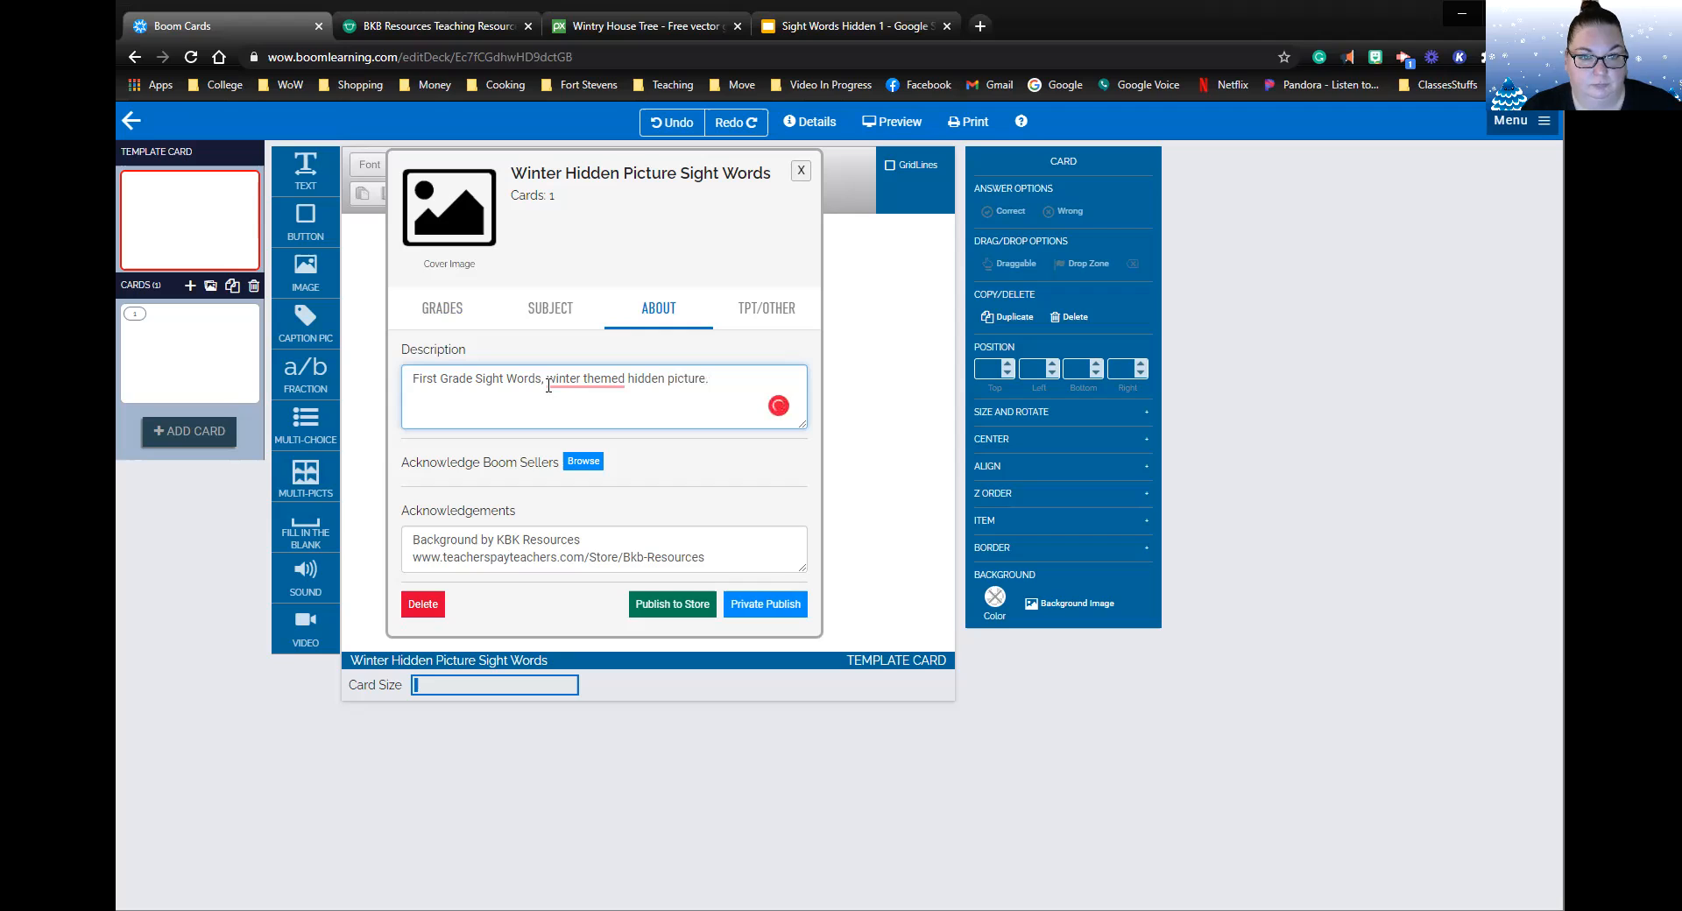
pyautogui.click(550, 384)
pyautogui.click(569, 430)
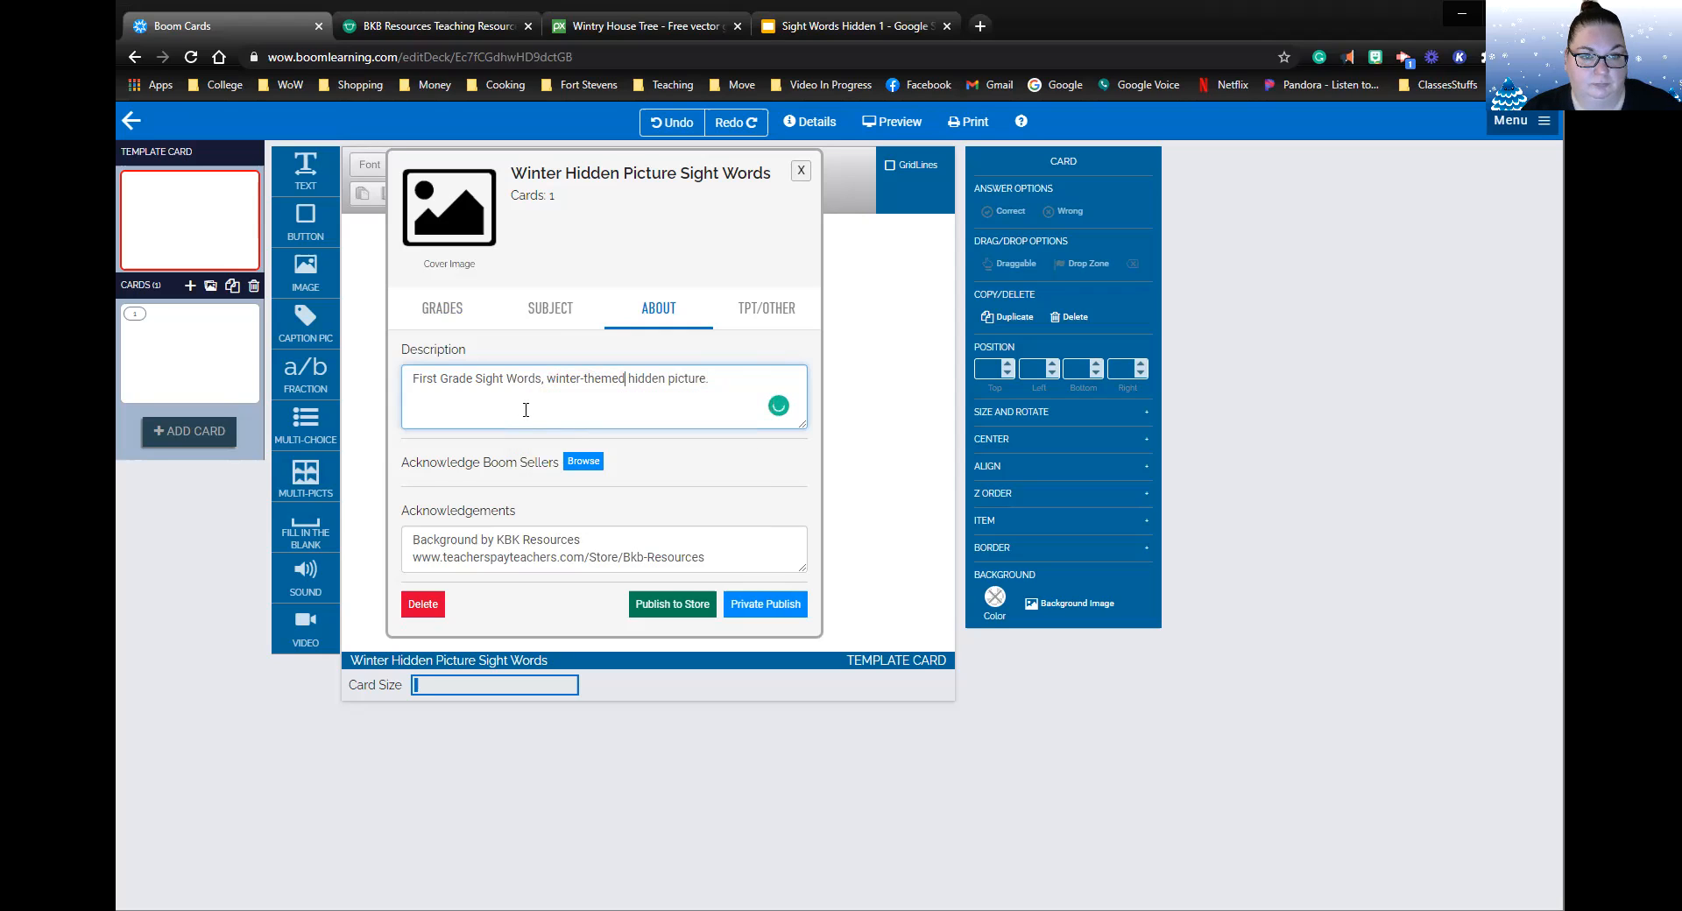
# Set the uploaded Winter title slide, Slide1.JPG, as the deck's cover image and close the deck details.
pyautogui.click(430, 317)
pyautogui.click(449, 207)
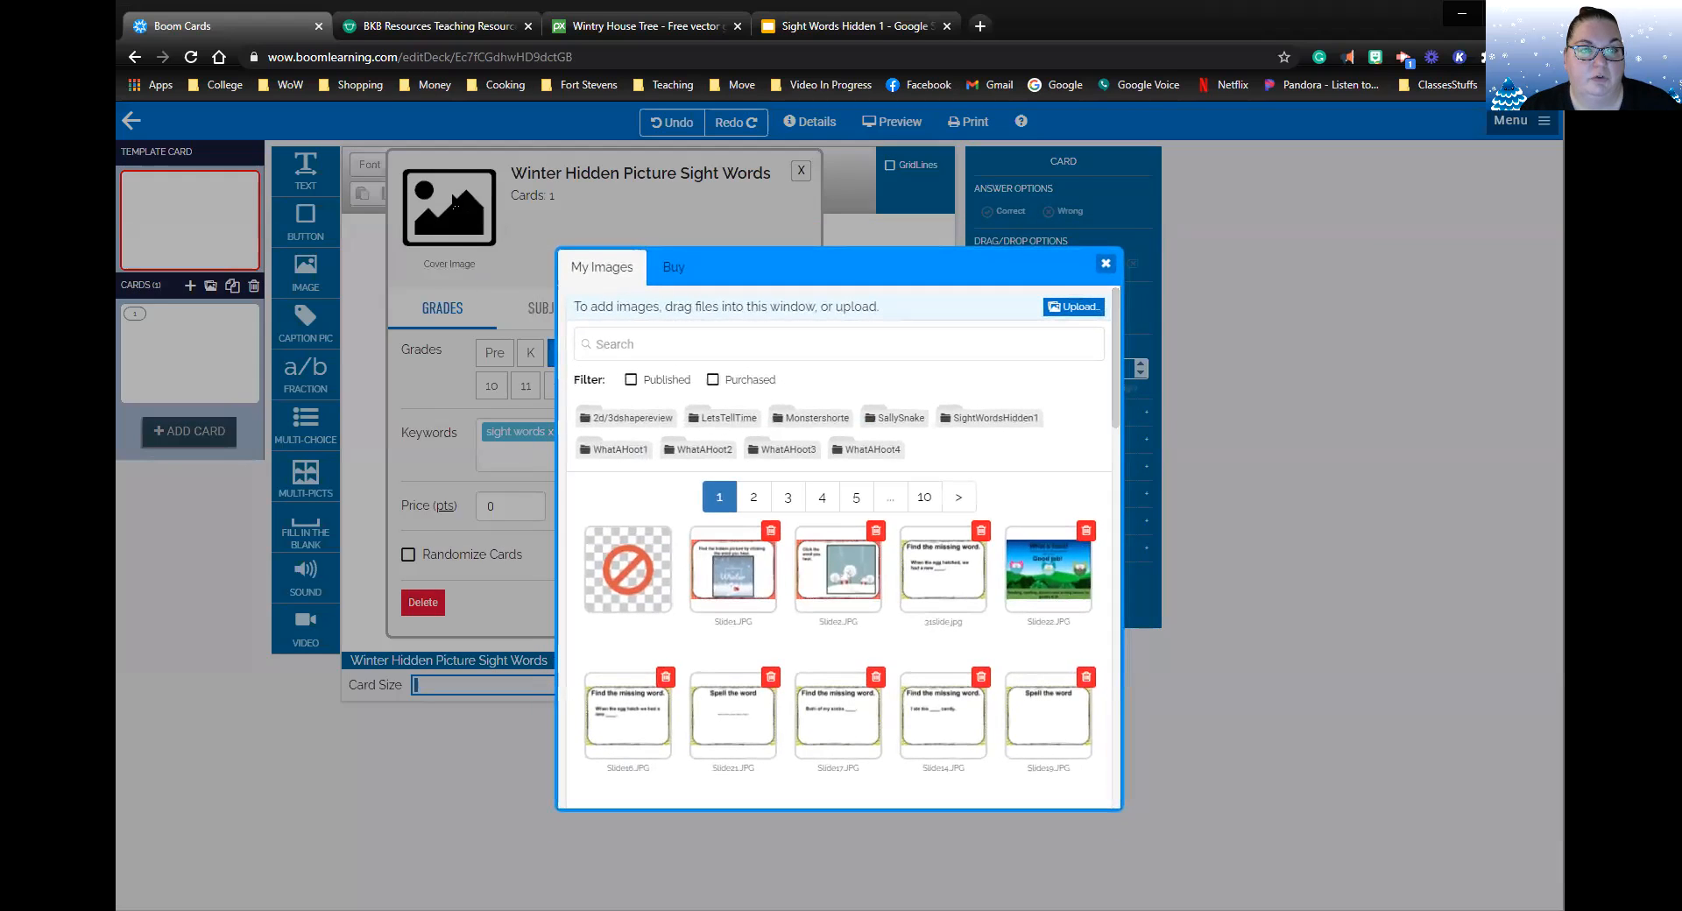
pyautogui.click(727, 594)
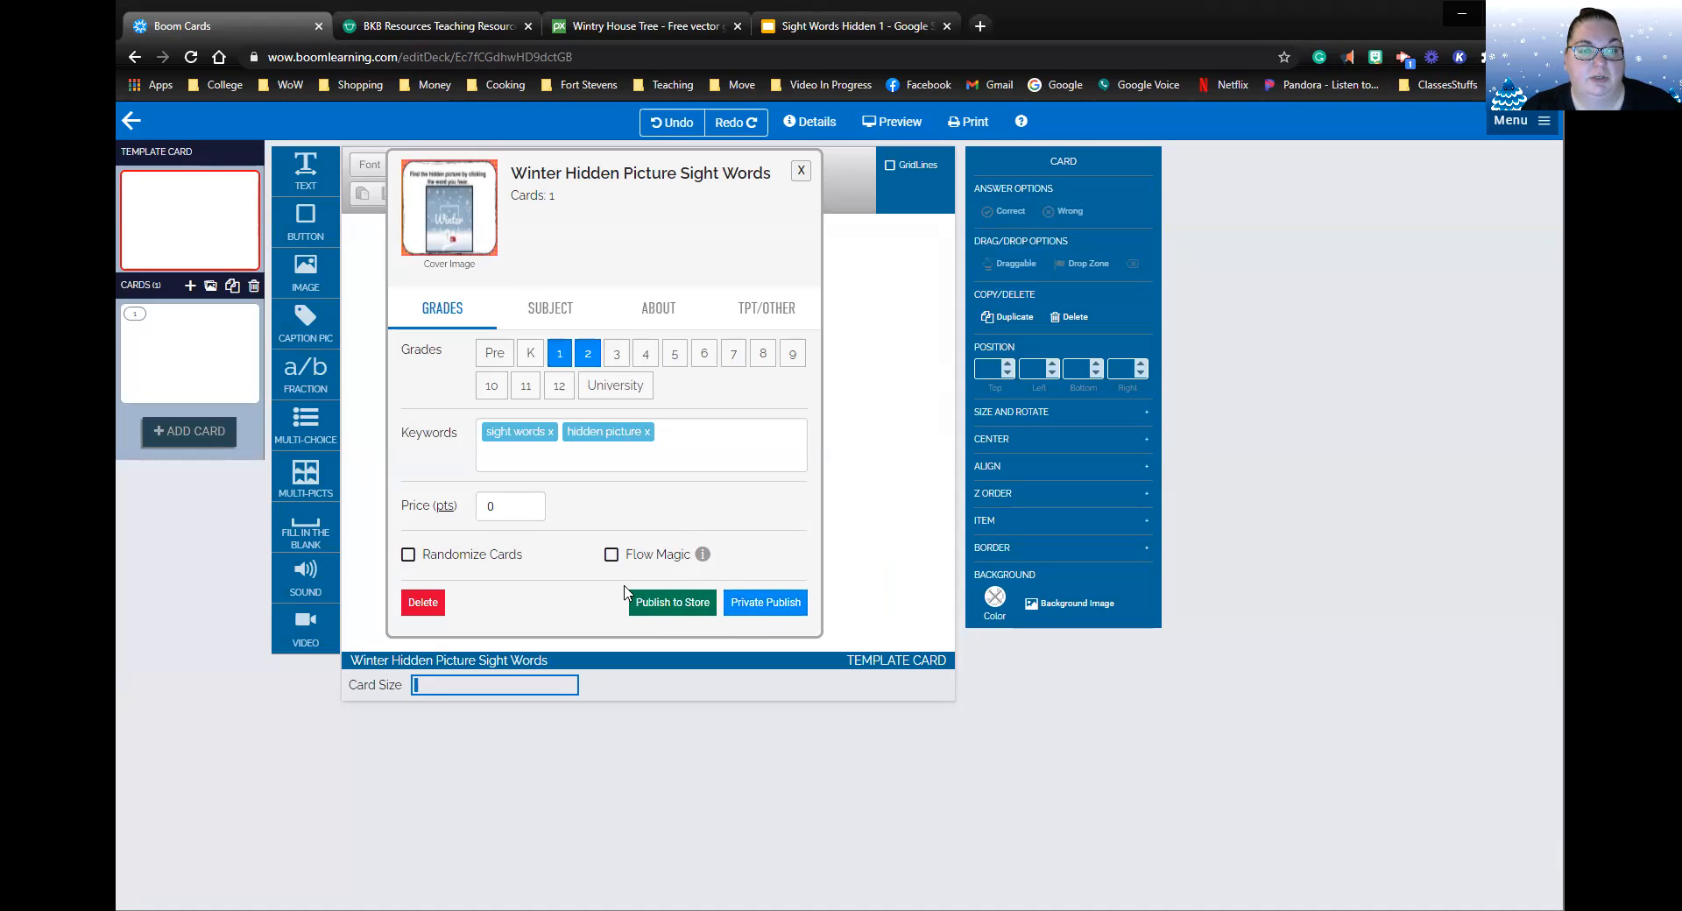
pyautogui.click(801, 171)
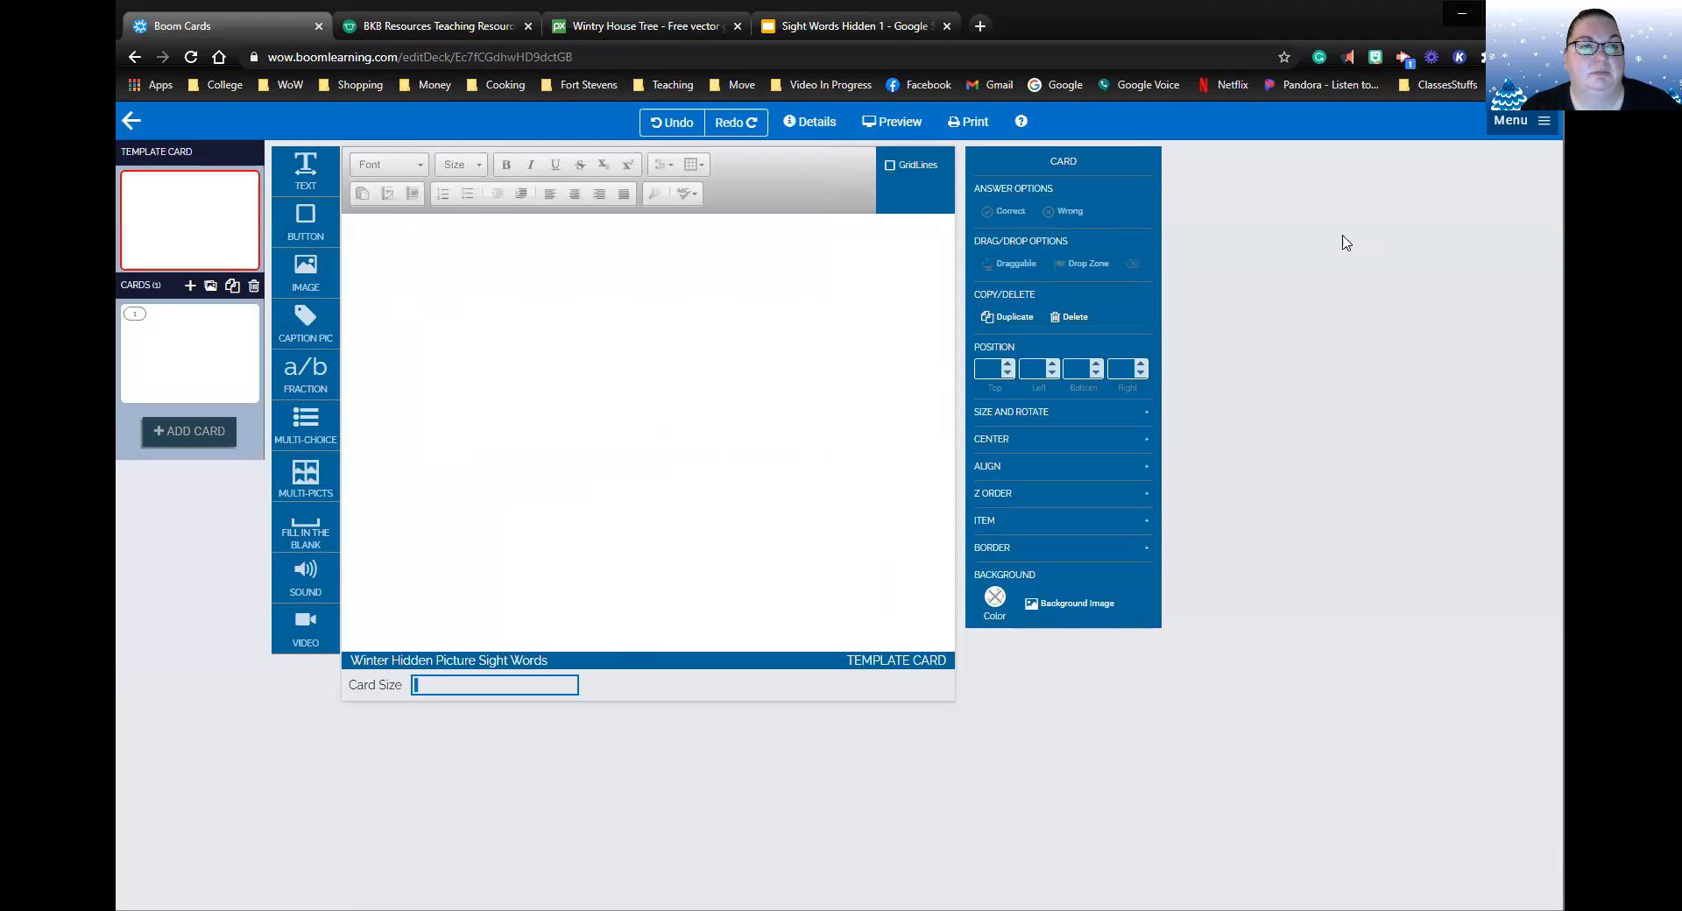
# Set the Winter title slide, Slide1.JPG, as the background image of card 1.
pyautogui.click(169, 342)
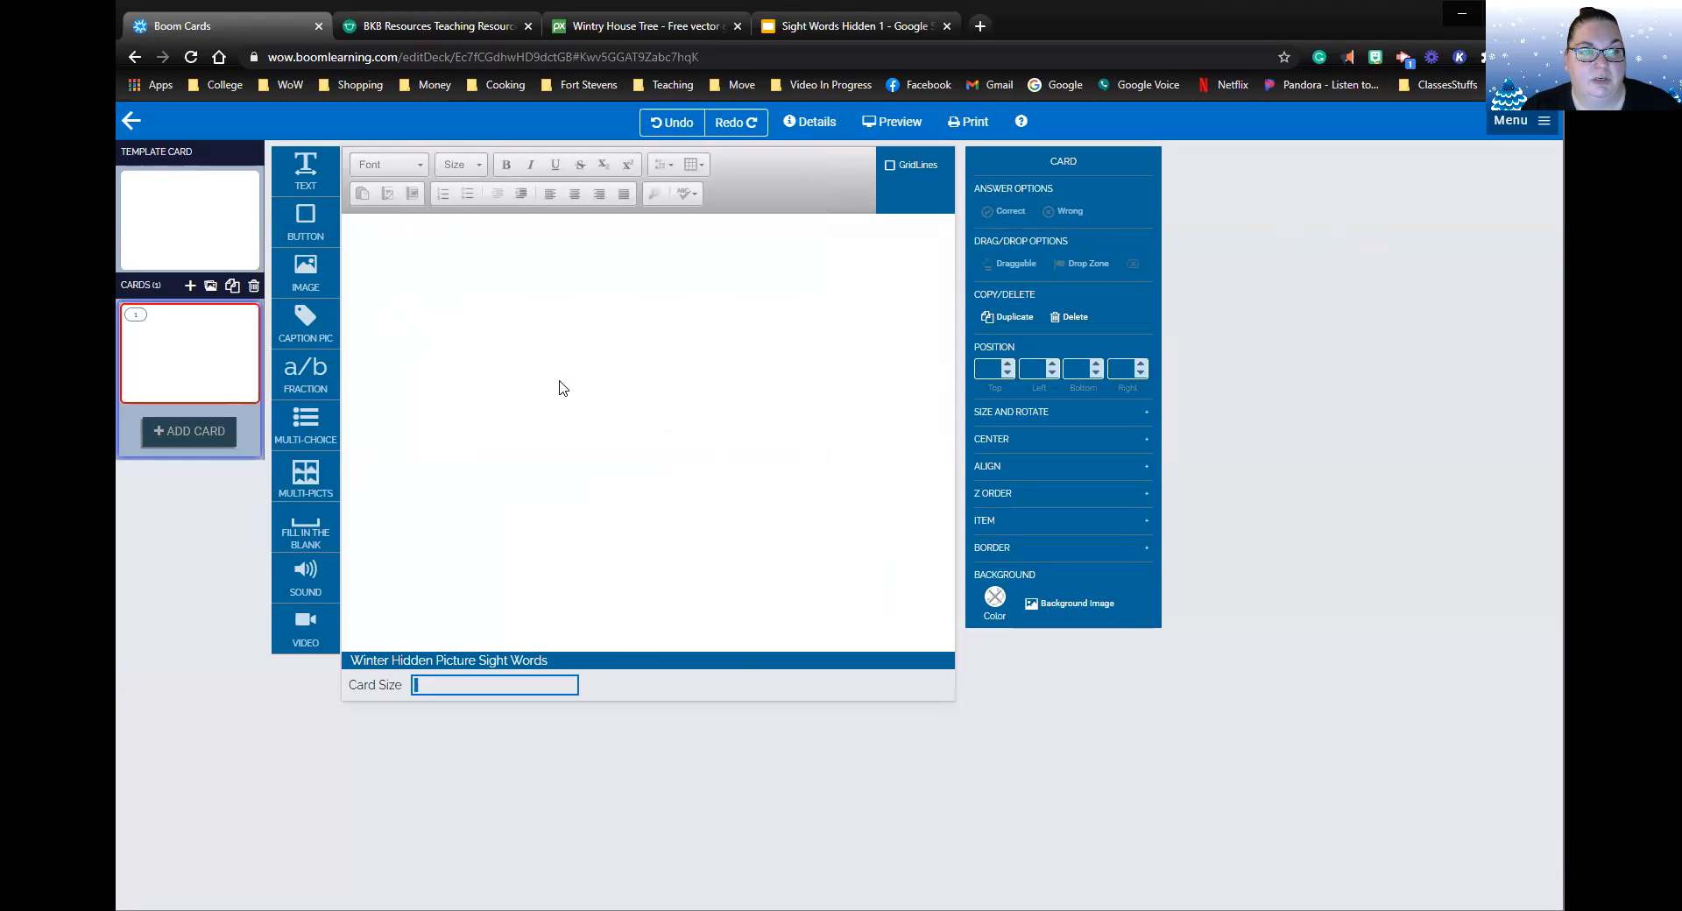
pyautogui.click(1052, 608)
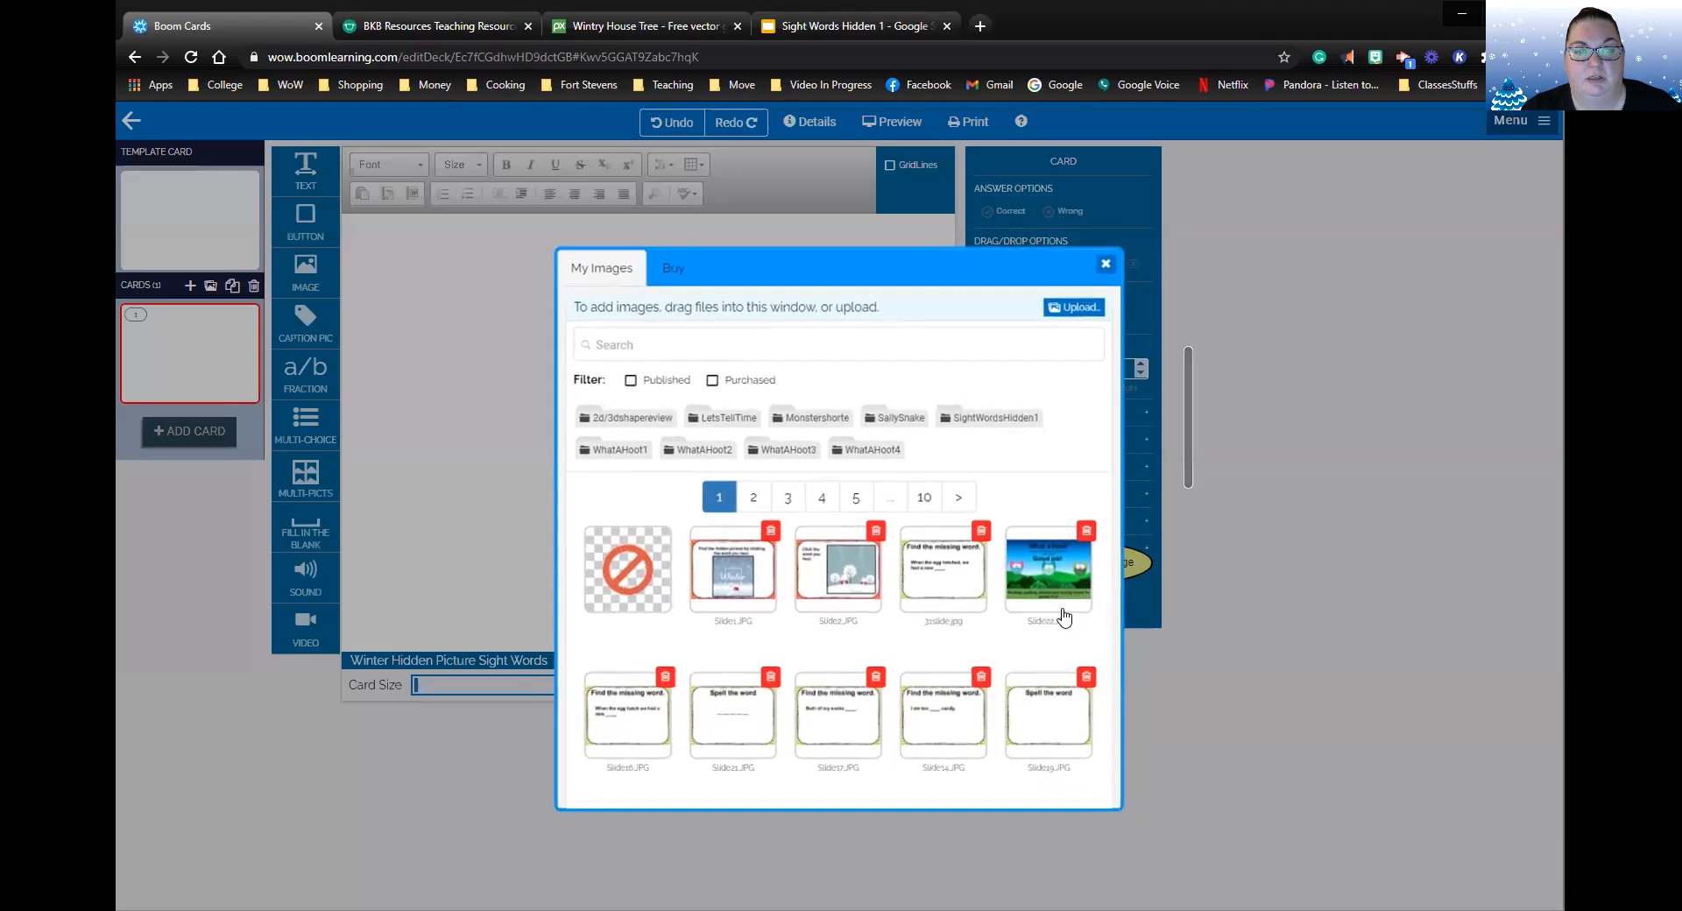
pyautogui.click(733, 574)
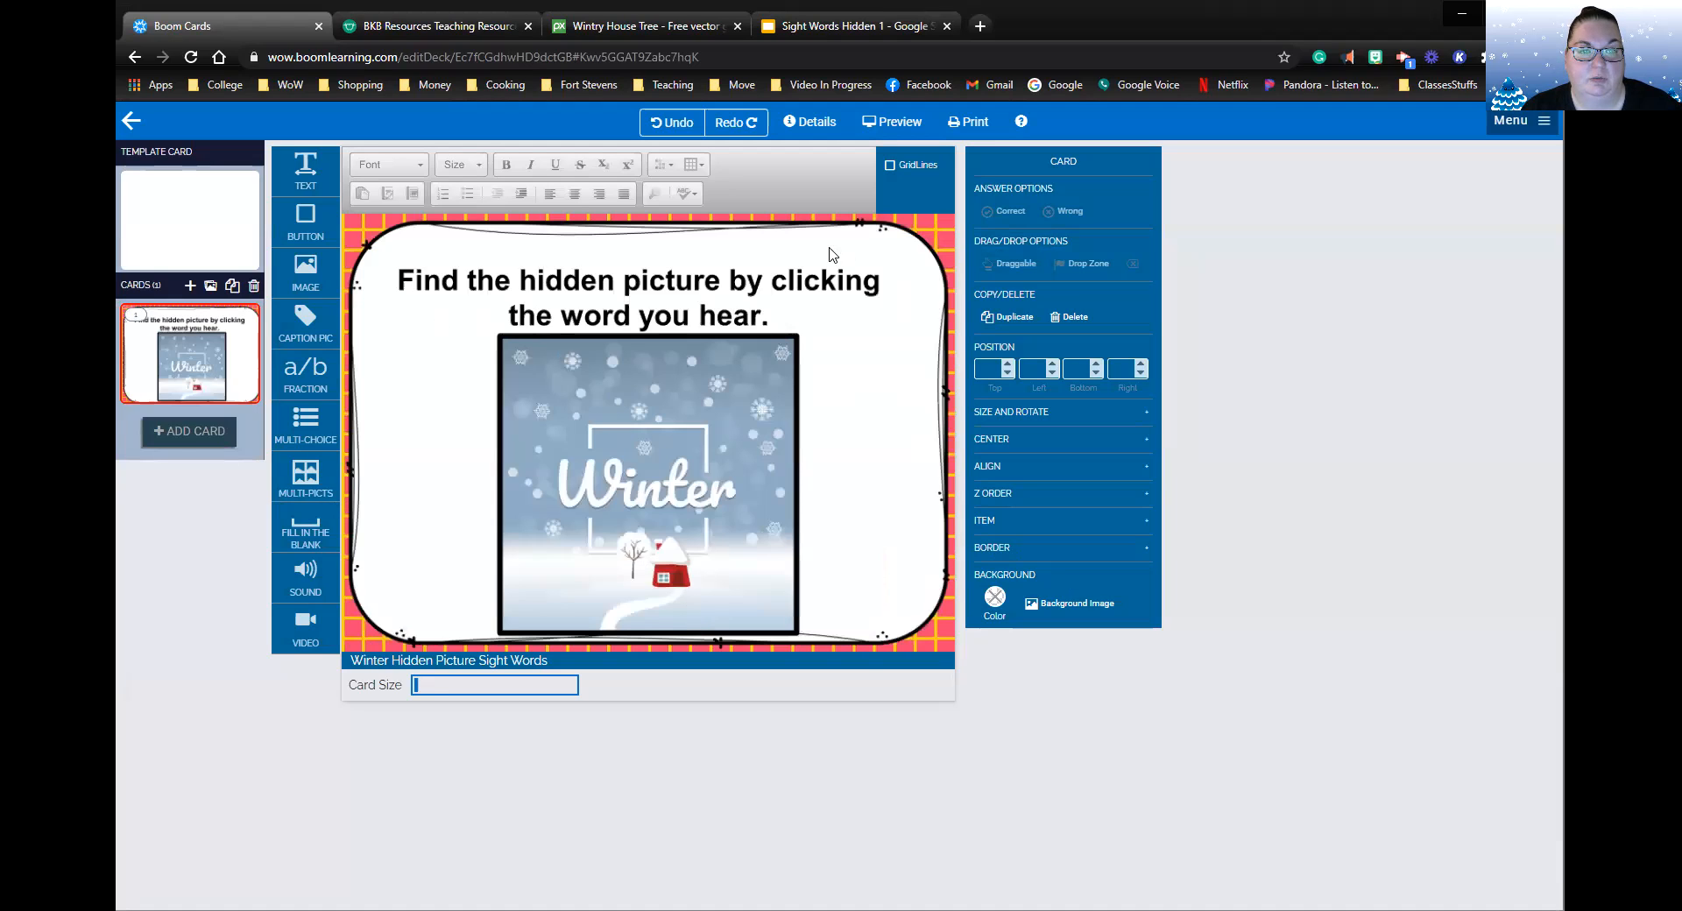
# Add a second card with the "Click the word you hear." slide, Slide2.JPG, as background, and open it for editing.
pyautogui.click(183, 441)
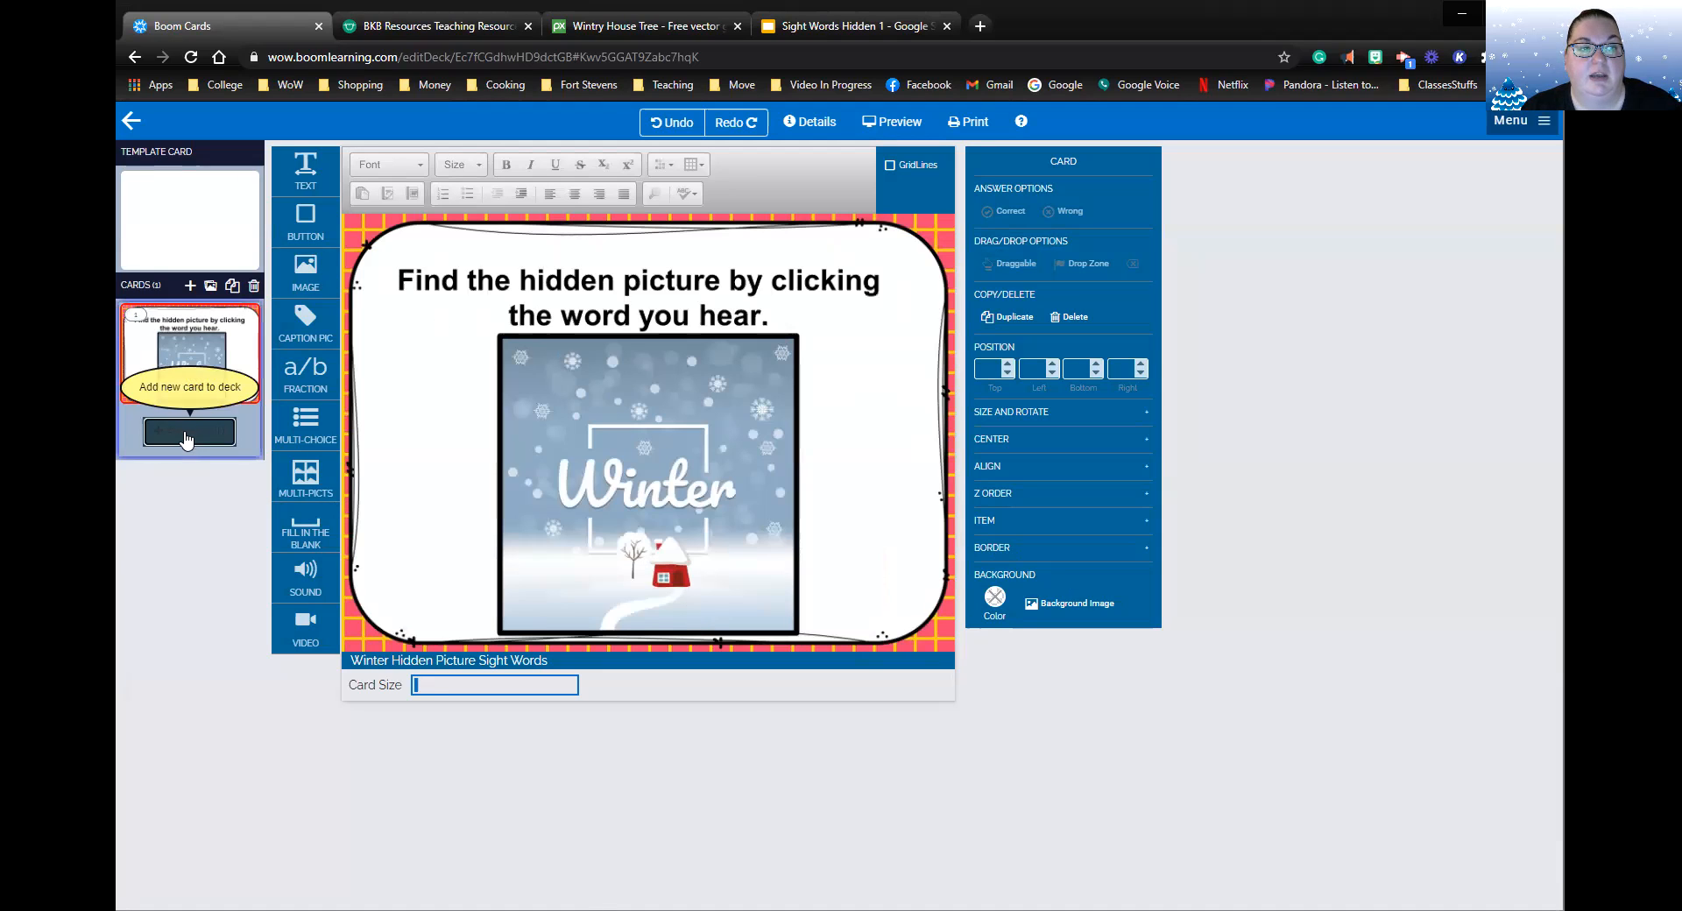
pyautogui.click(1074, 603)
pyautogui.click(839, 571)
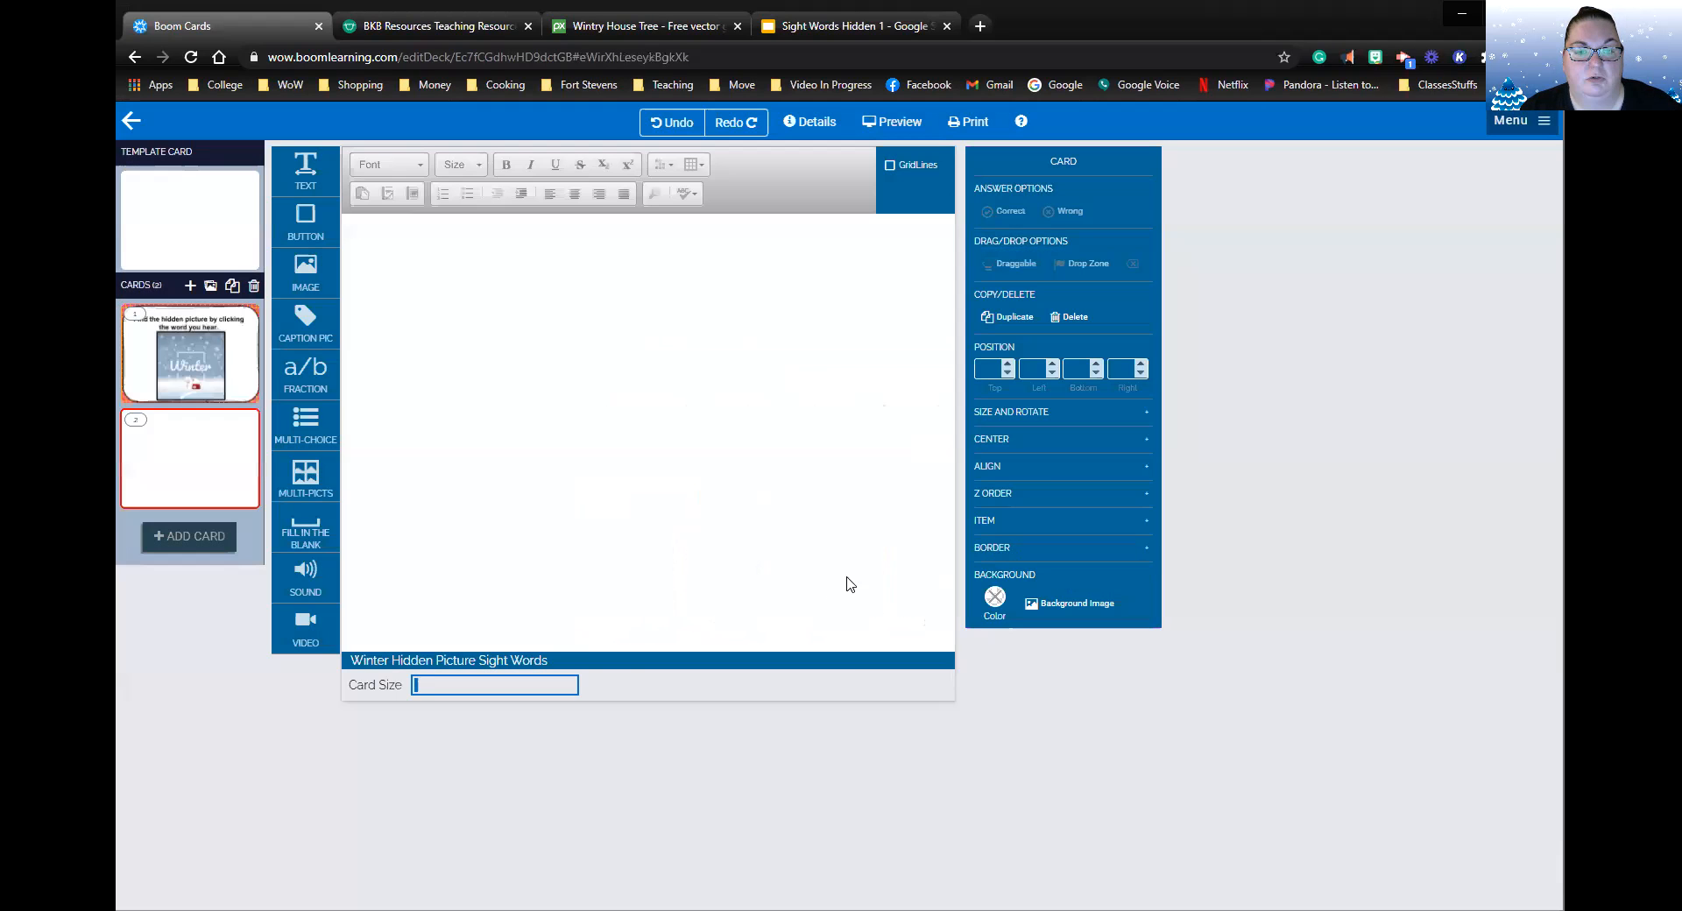
pyautogui.click(216, 361)
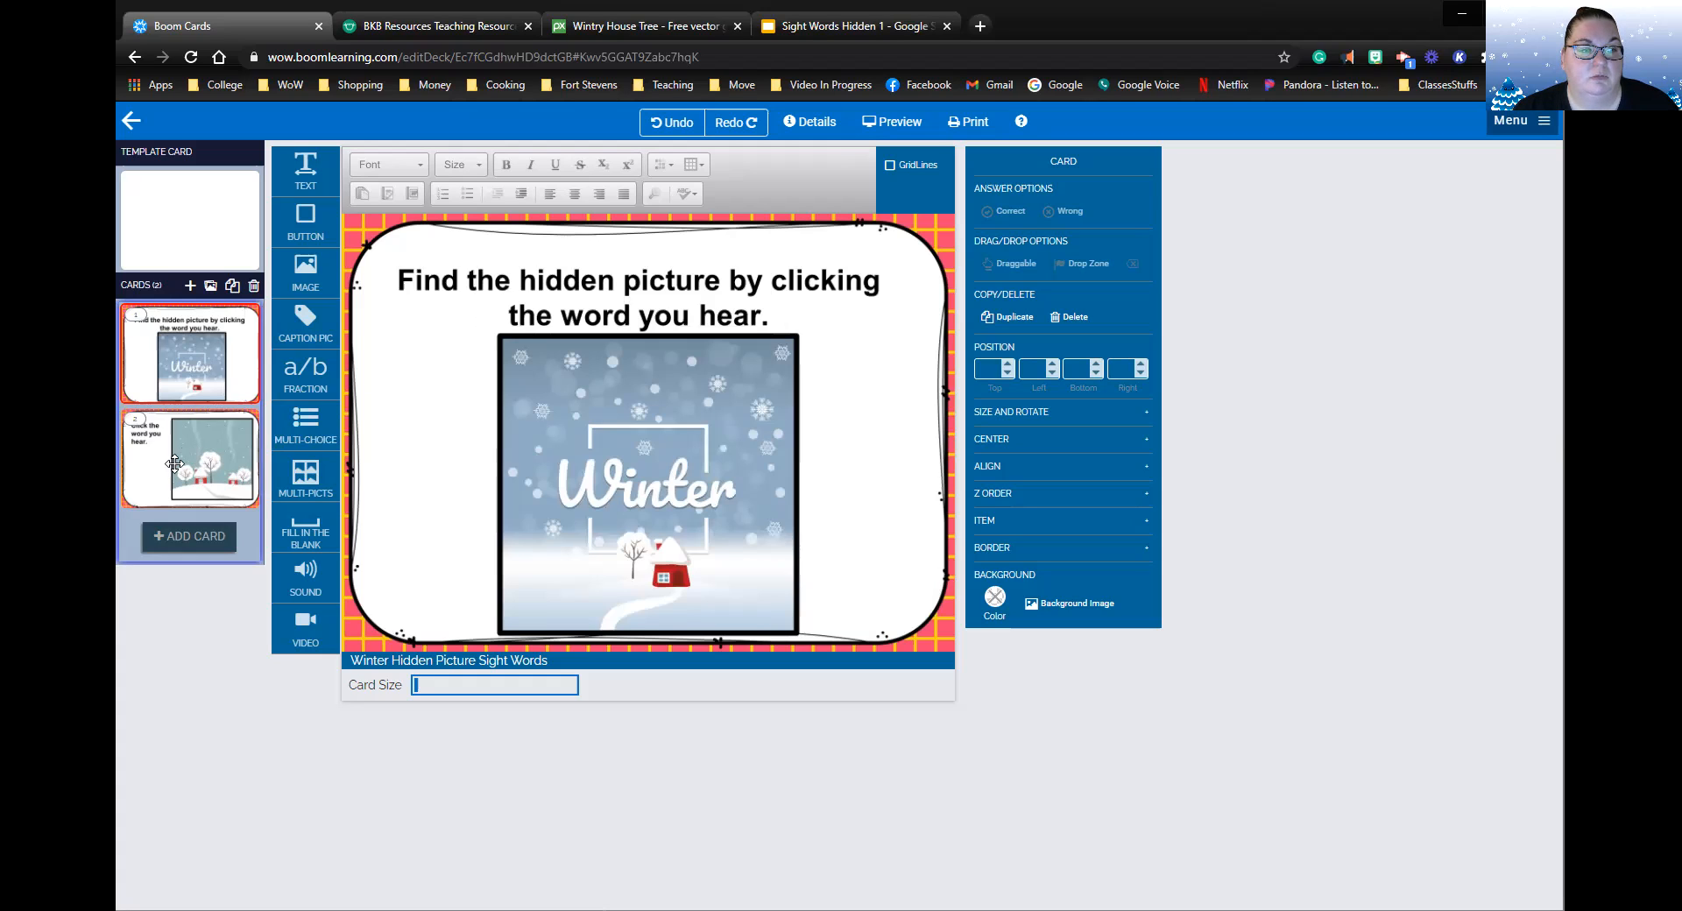
pyautogui.click(174, 464)
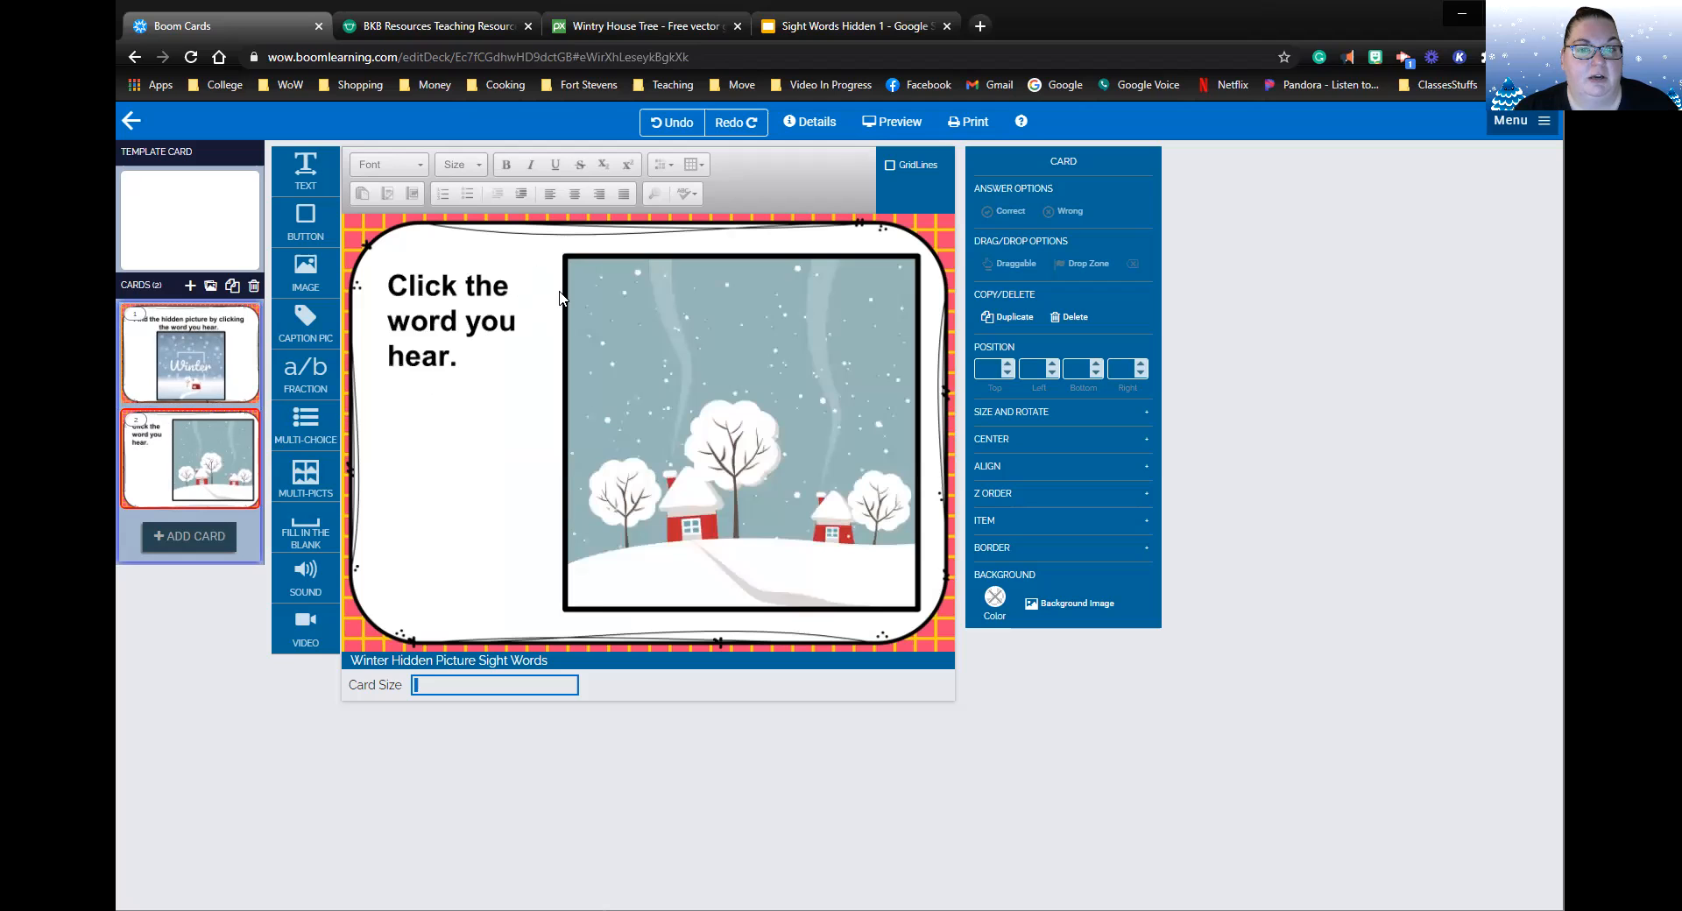
# Add a button at the upper-left corner of card 2's winter scene, sized about 126 wide and 57 high.
pyautogui.moveTo(305, 219); pyautogui.dragTo(588, 281)
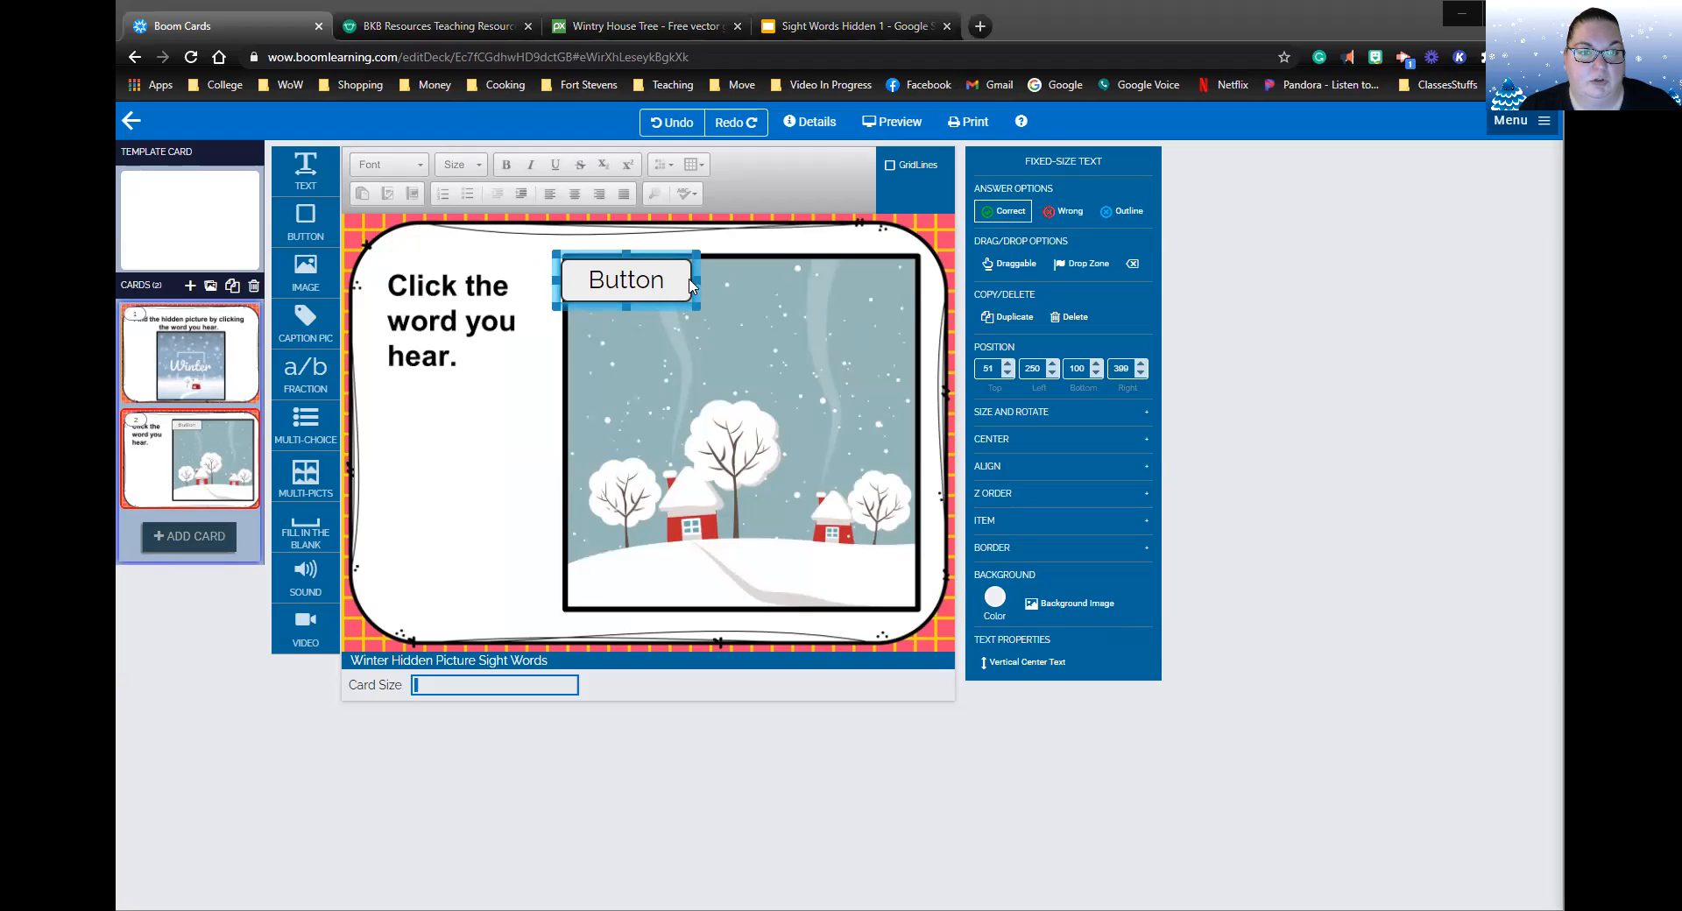
pyautogui.moveTo(624, 257); pyautogui.dragTo(671, 276)
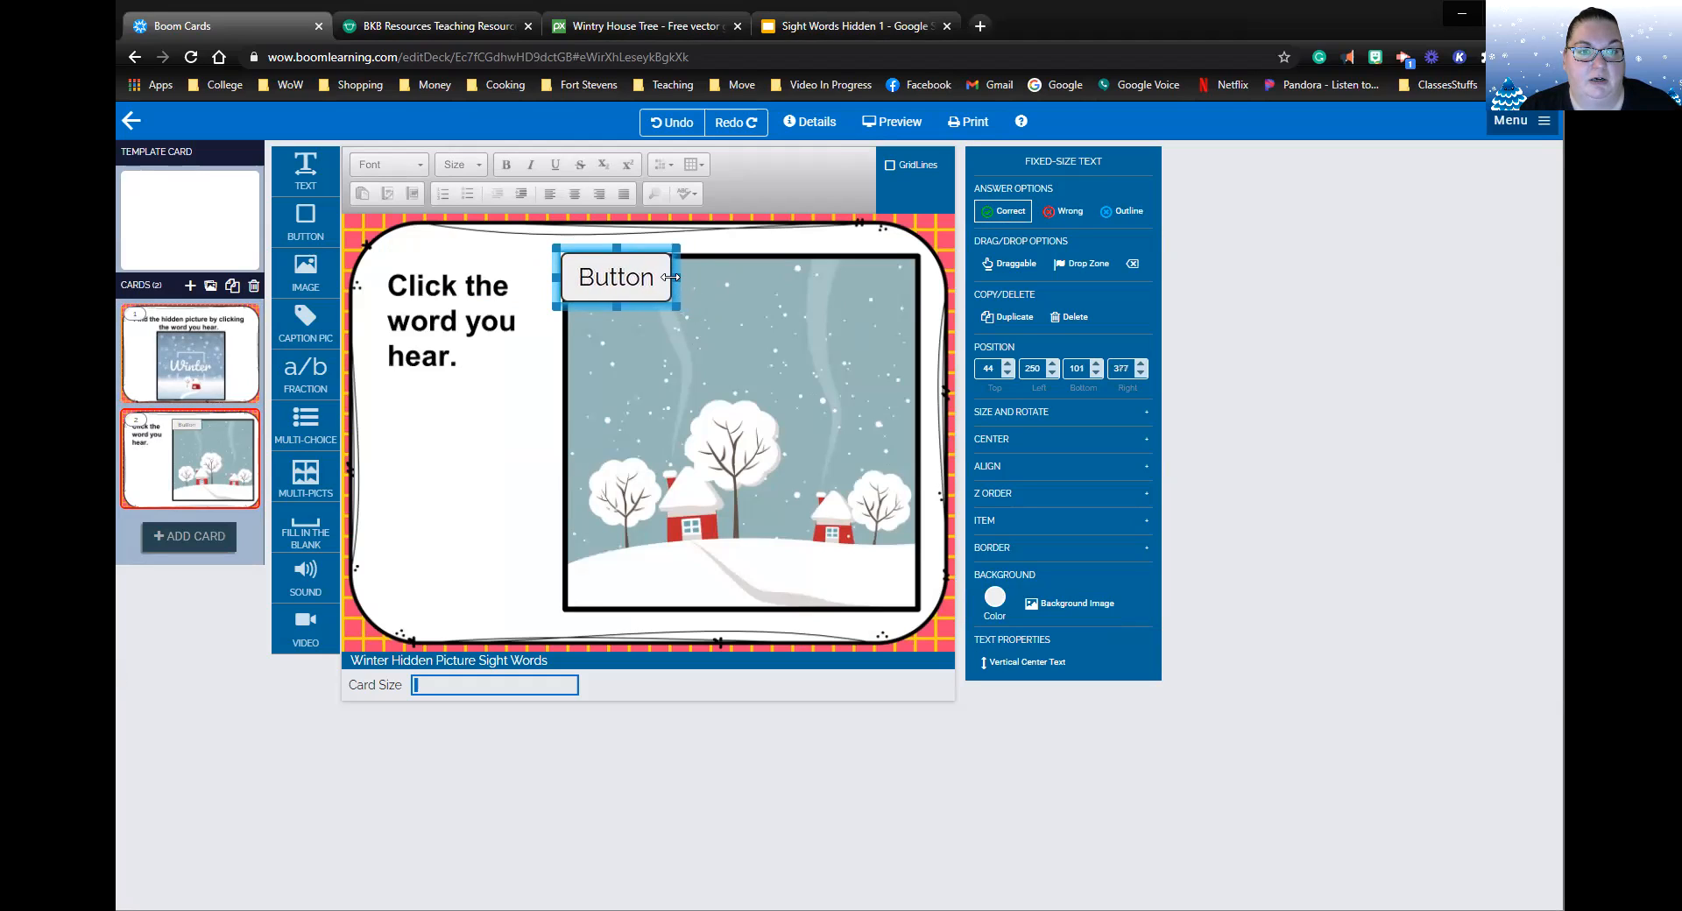
pyautogui.click(641, 287)
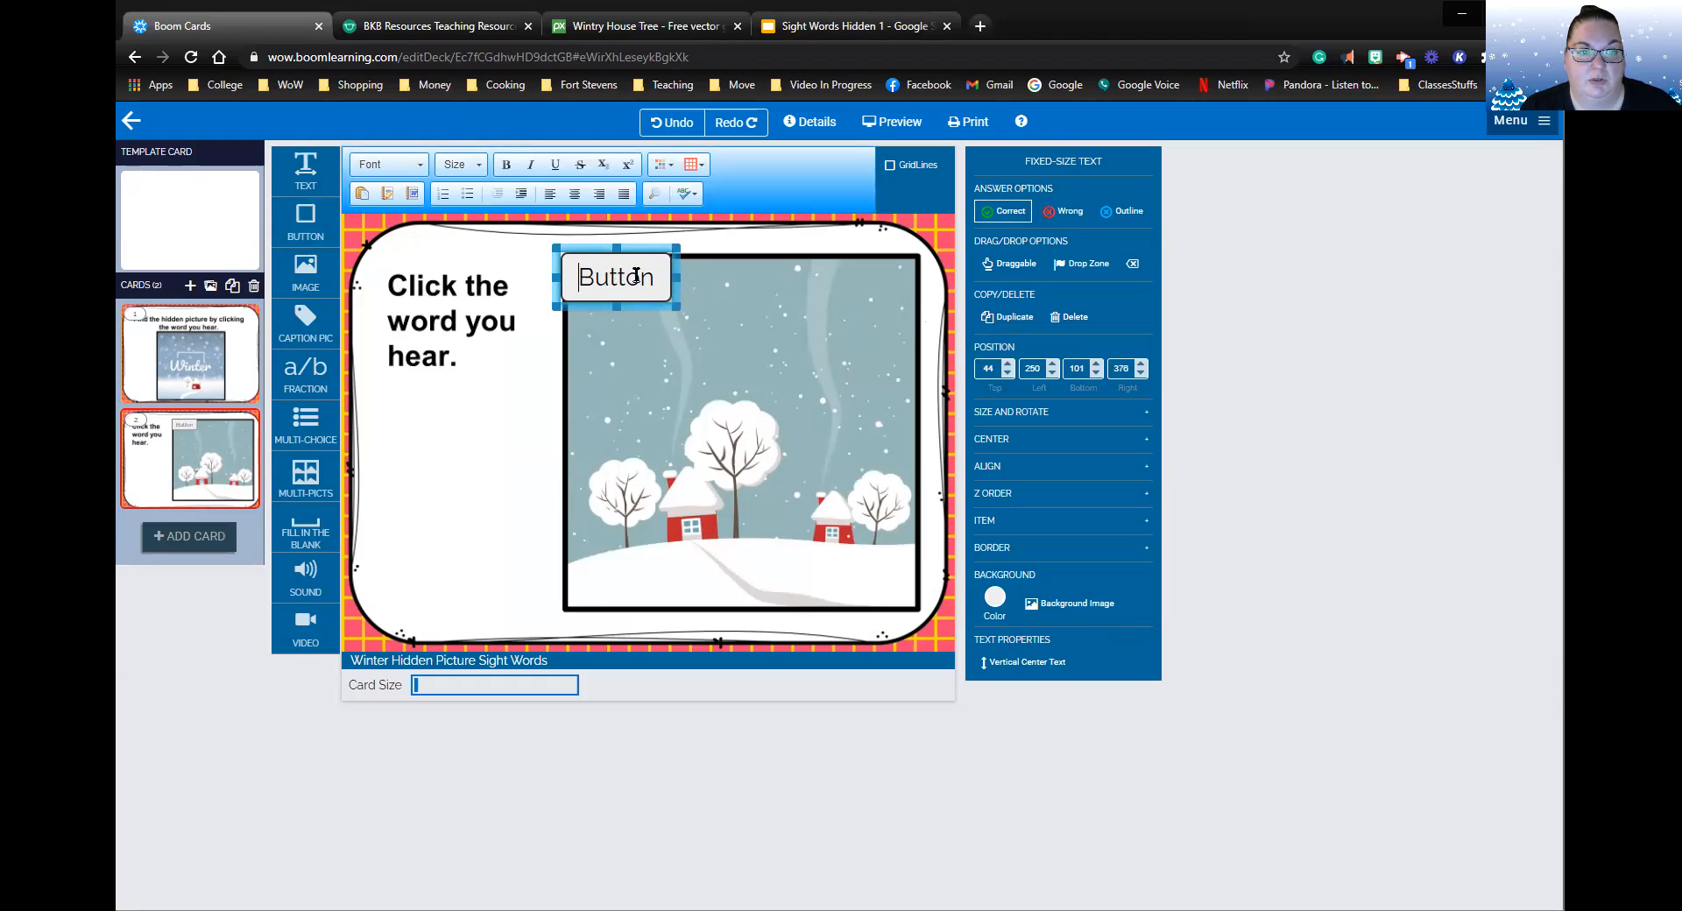
pyautogui.click(1004, 317)
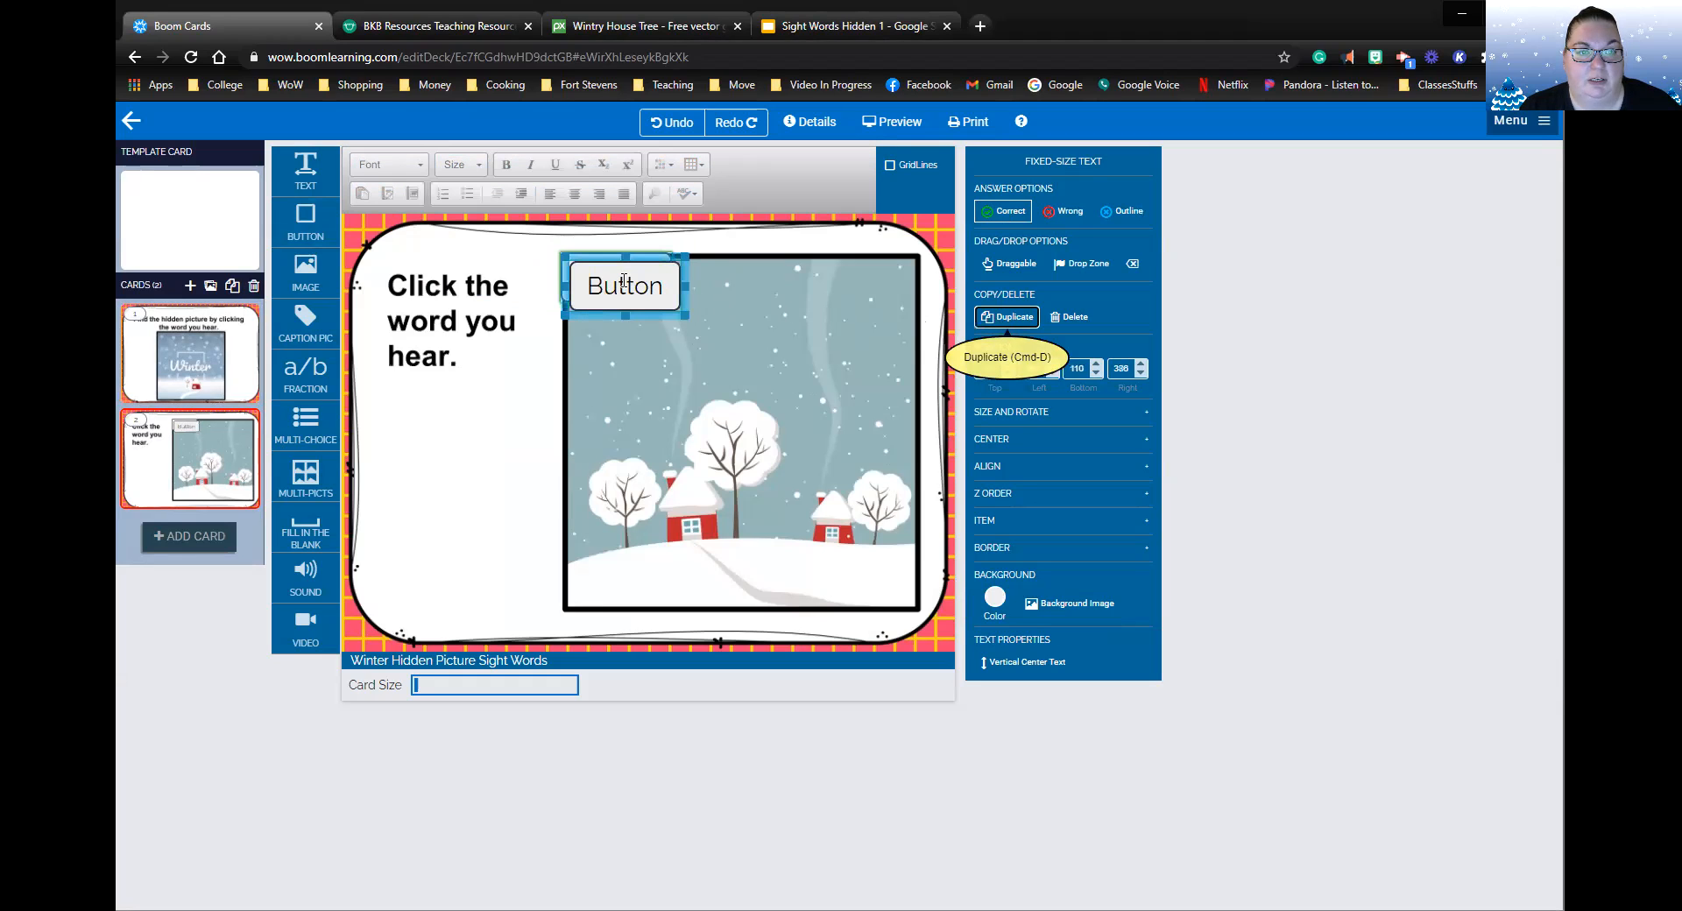
pyautogui.moveTo(600, 263); pyautogui.dragTo(701, 248)
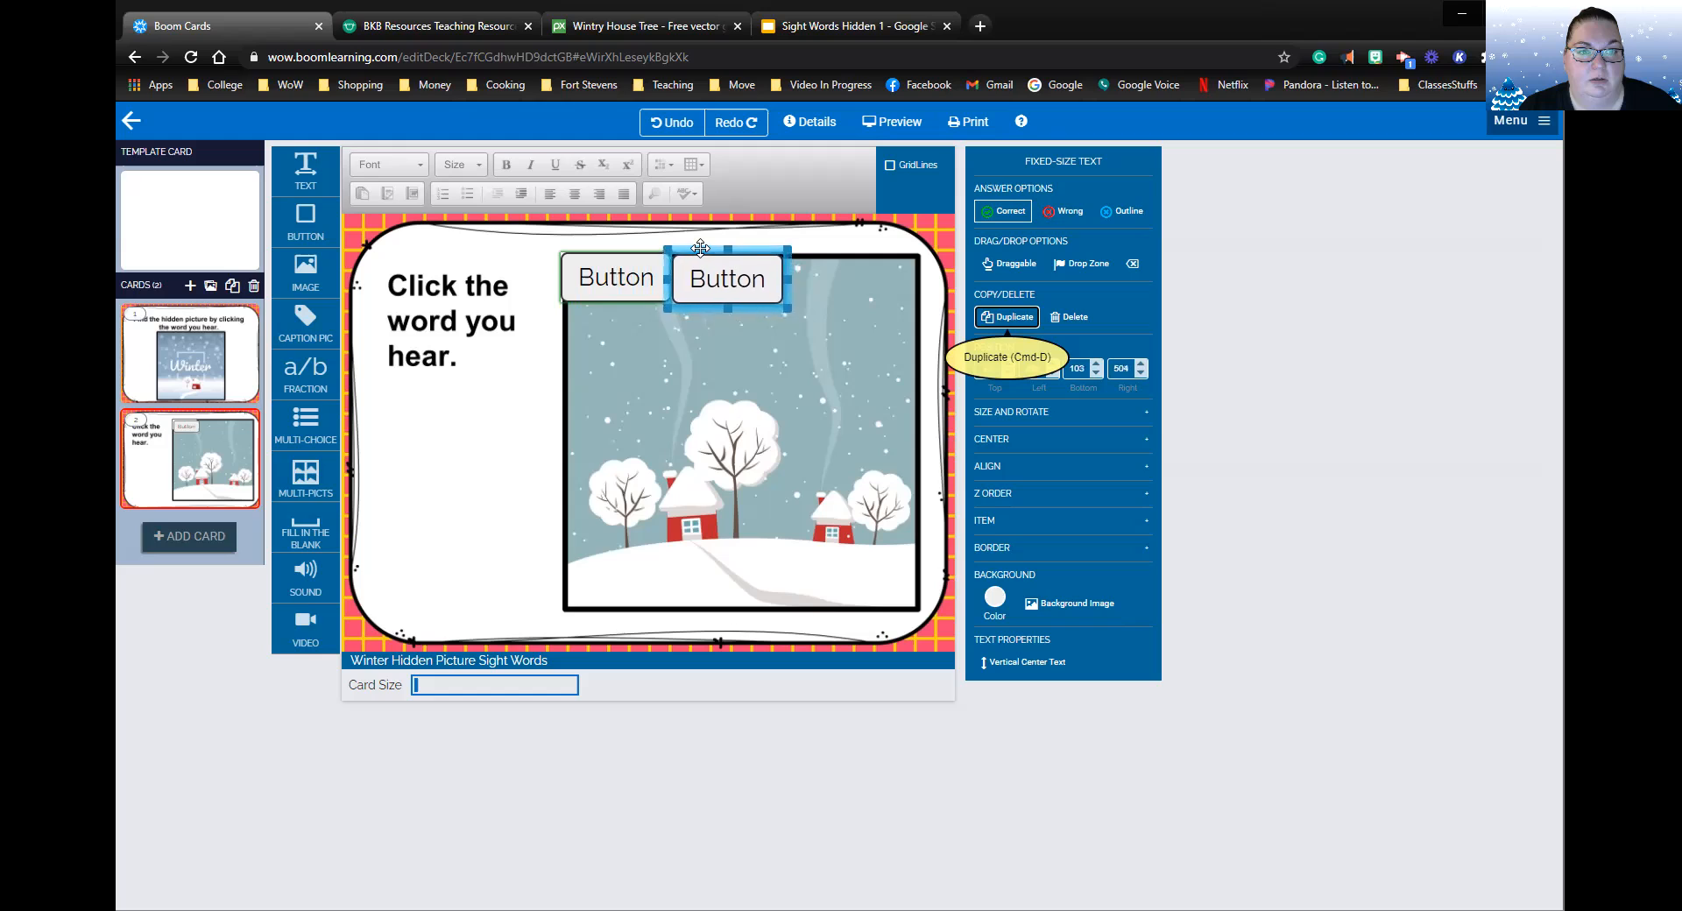
pyautogui.click(987, 317)
pyautogui.moveTo(688, 268); pyautogui.dragTo(813, 251)
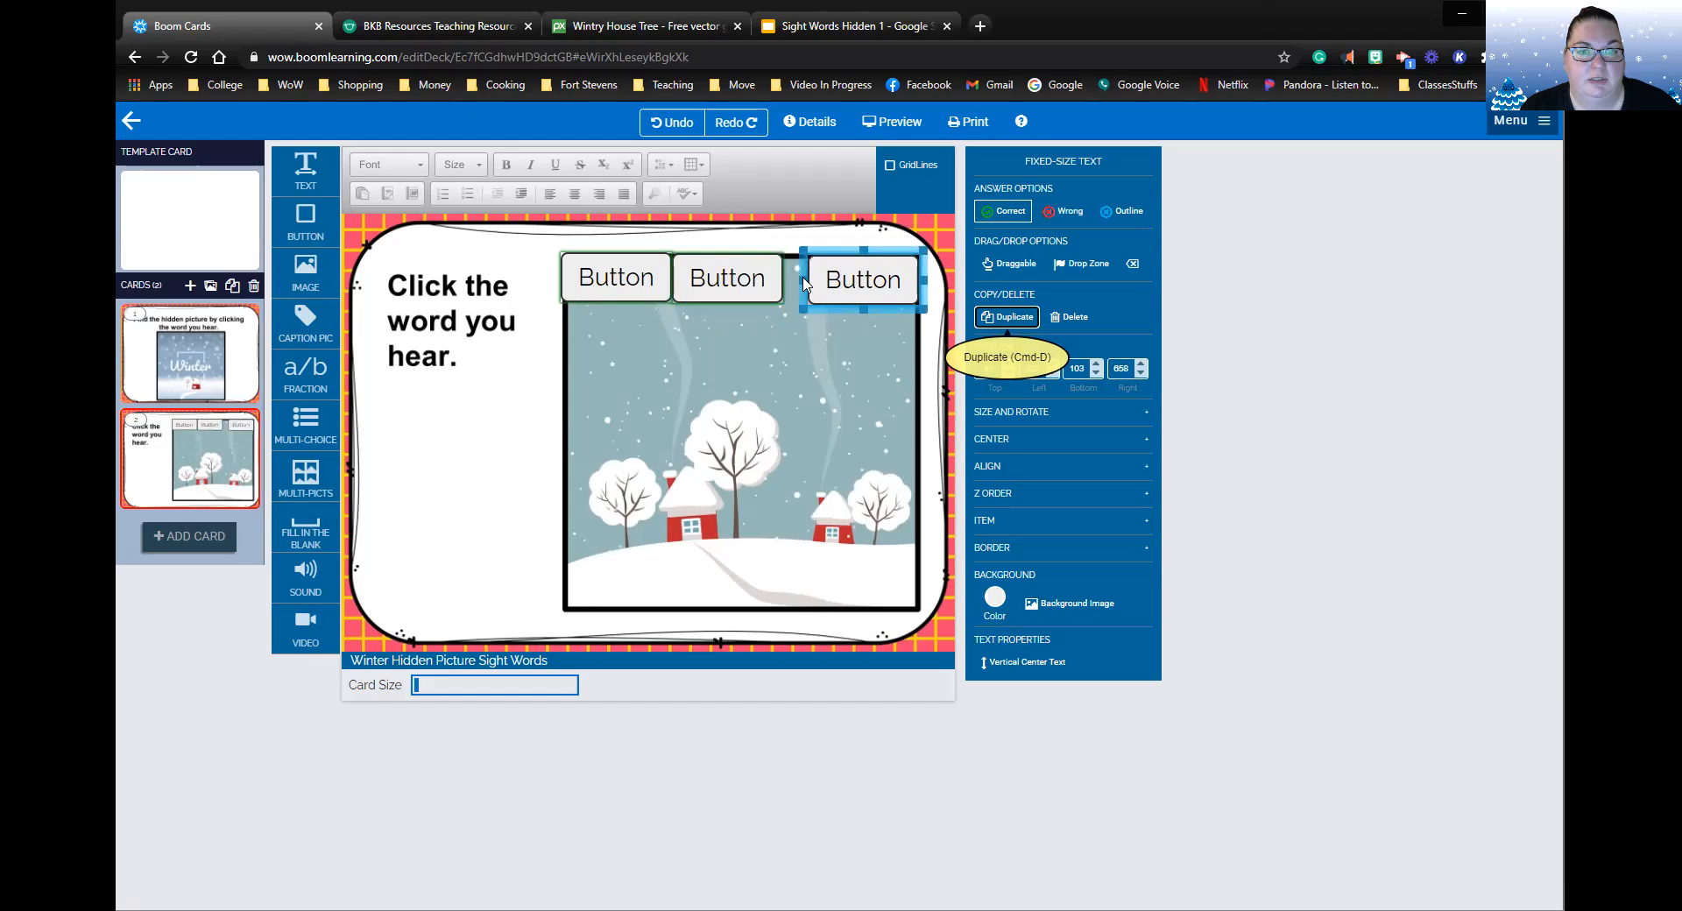
pyautogui.press('Delete')
pyautogui.click(700, 276)
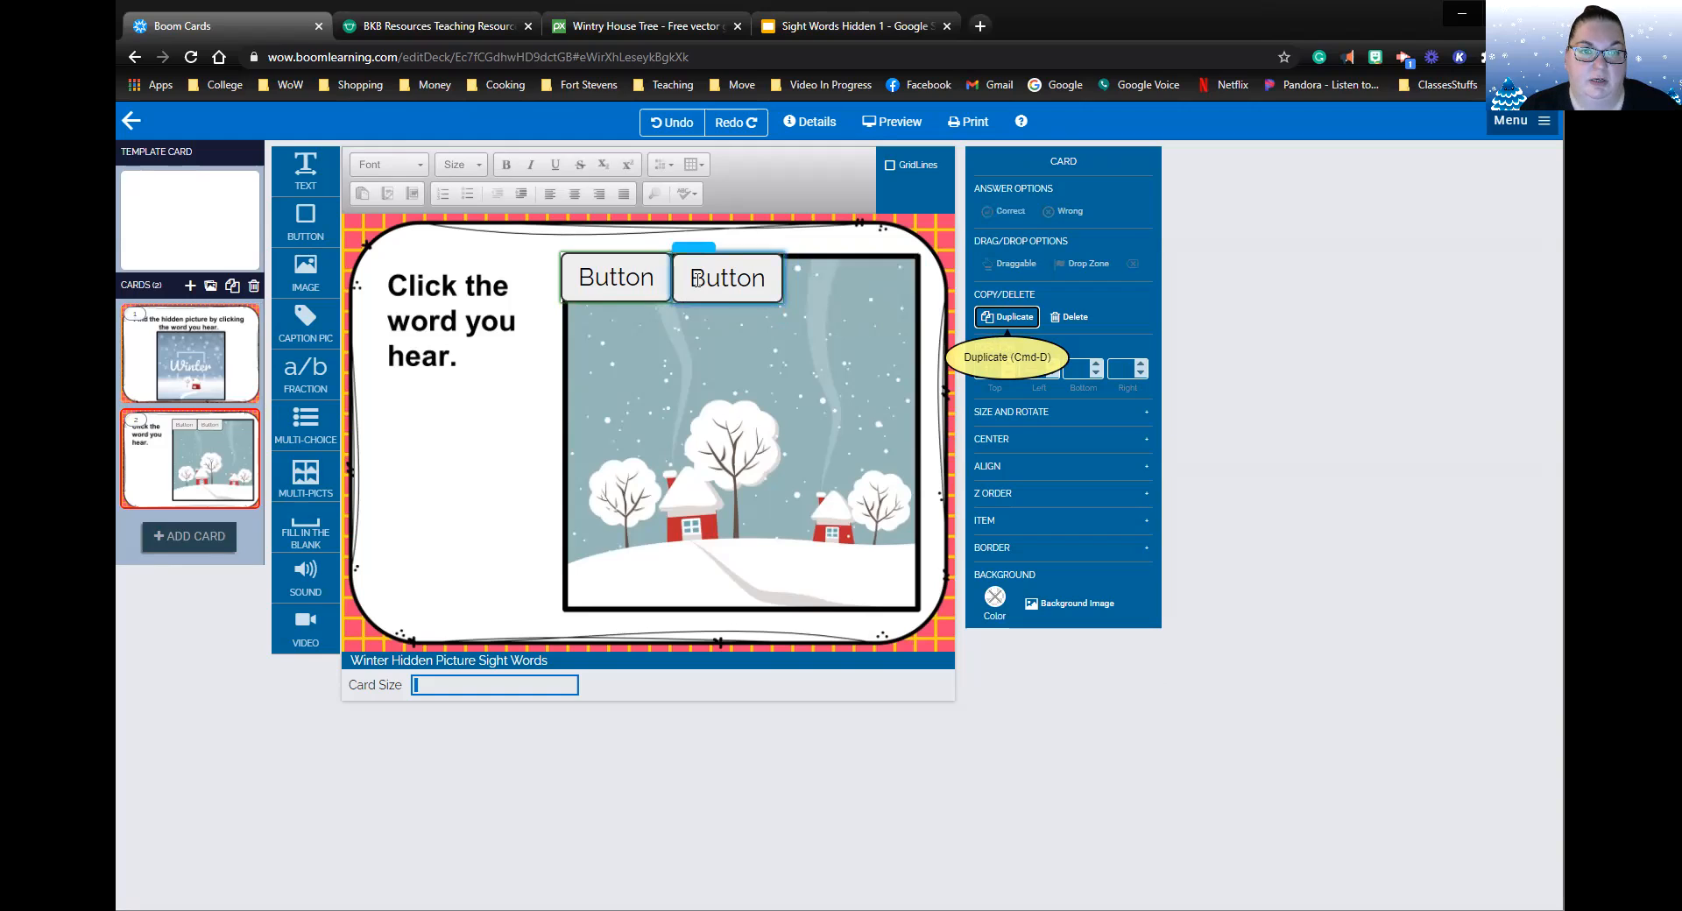
pyautogui.click(701, 277)
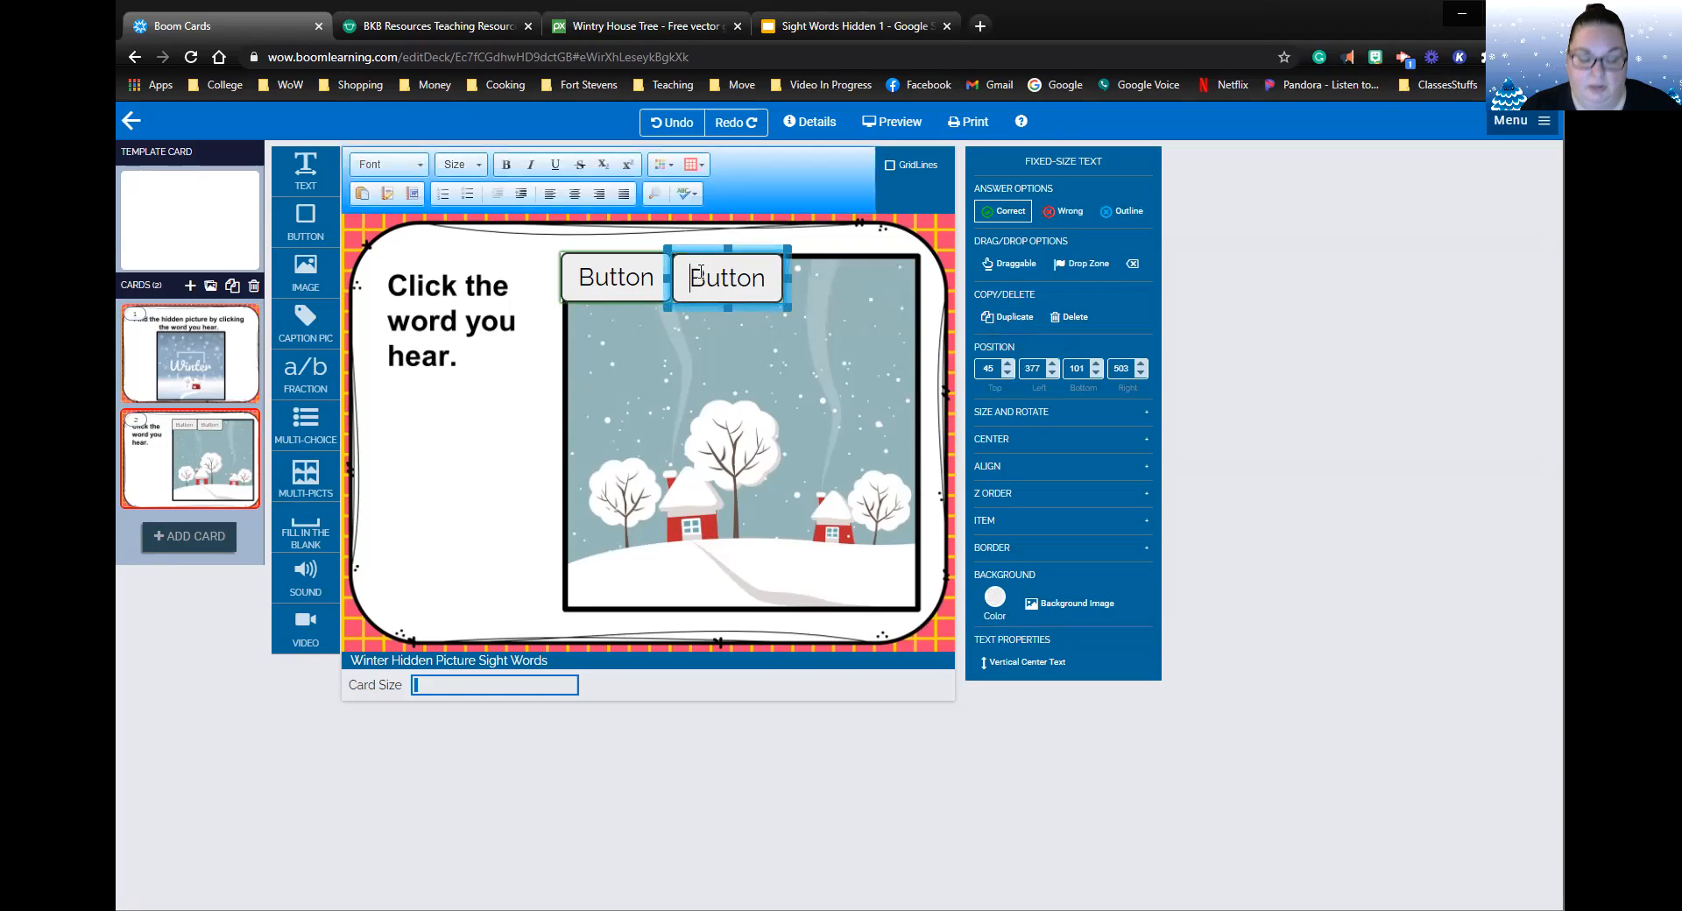
pyautogui.click(763, 307)
pyautogui.press('Delete')
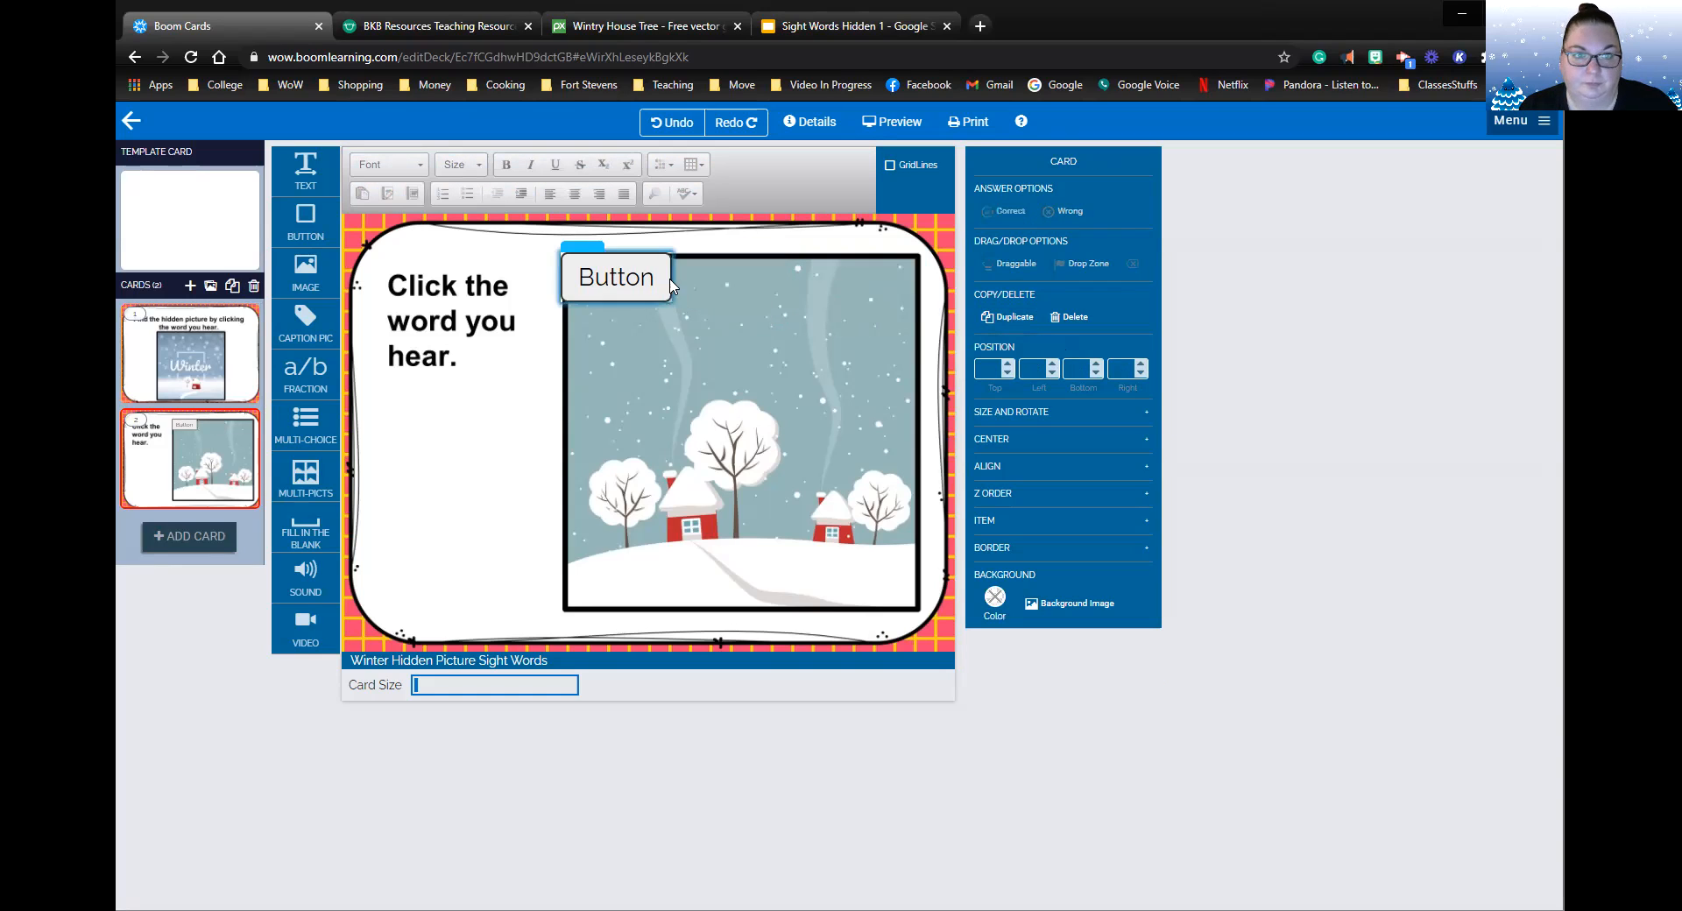
# Widen the button to about 142 and place two duplicates beside it in a row along the scene's top edge.
pyautogui.moveTo(668, 272); pyautogui.dragTo(682, 268)
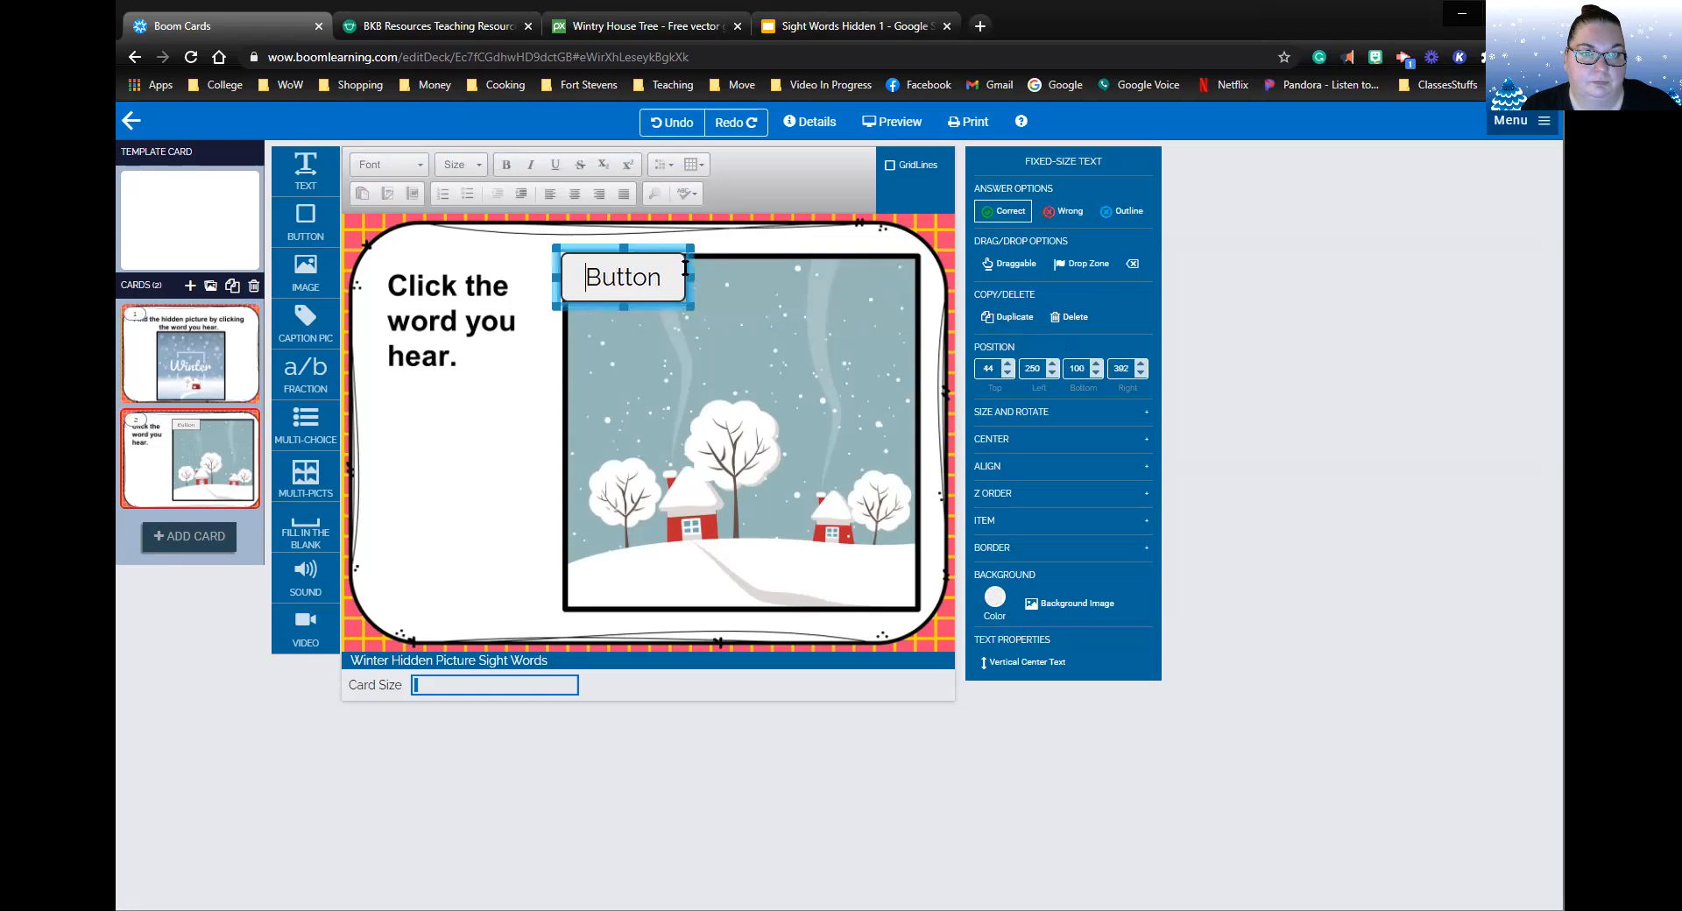
pyautogui.hotkey('ctrl', 'd')
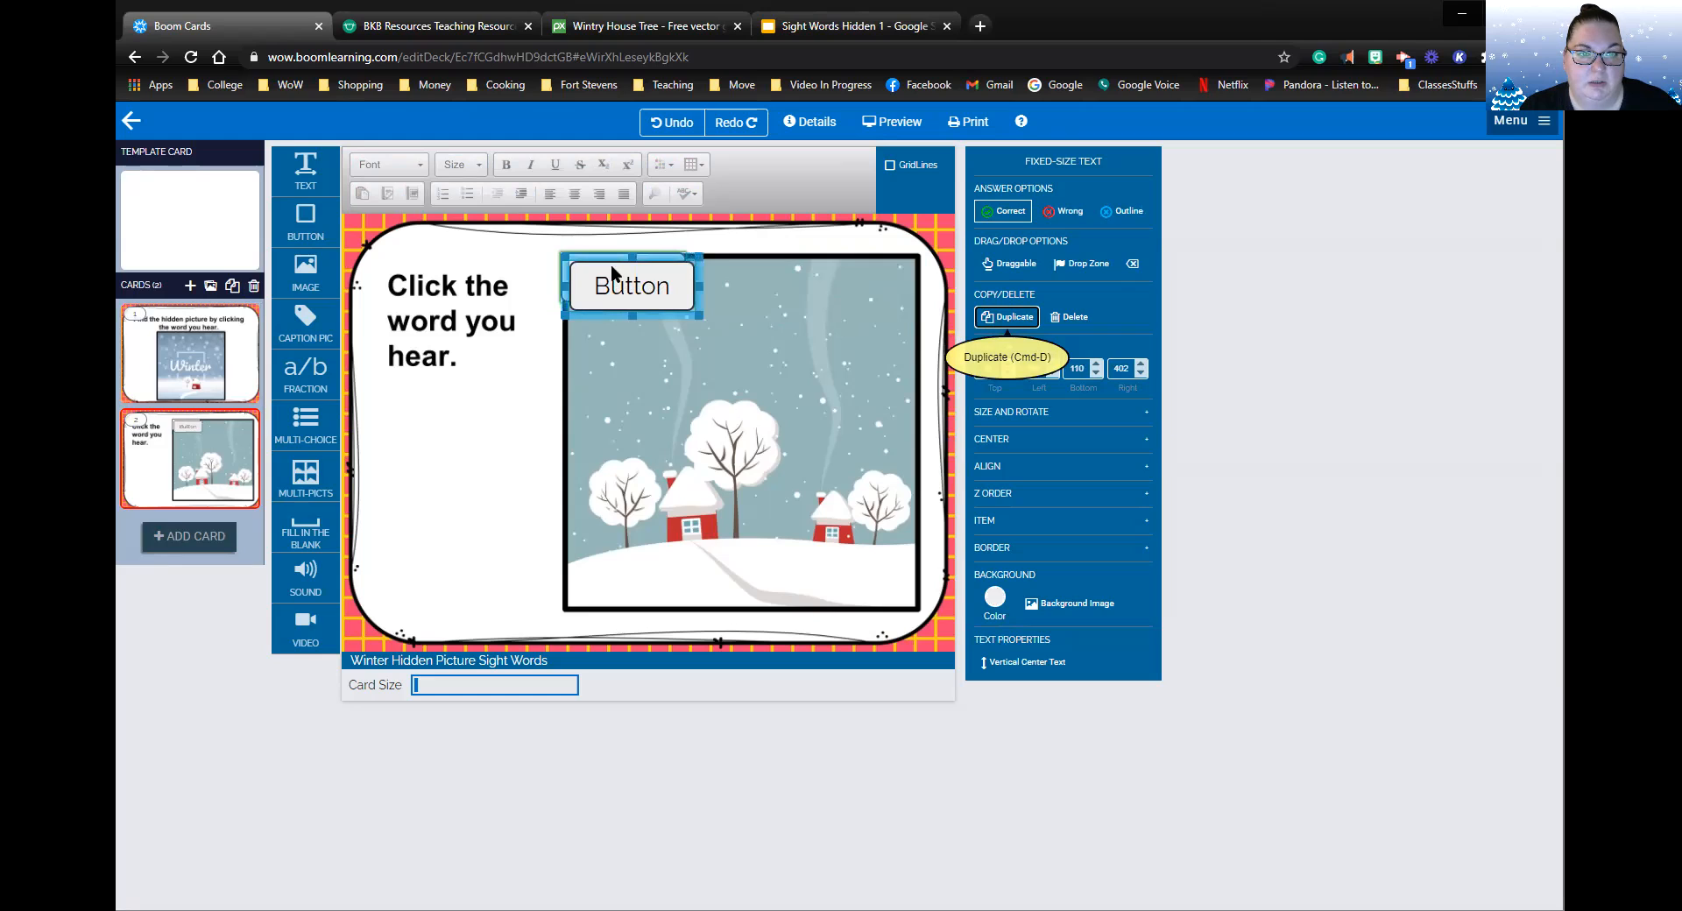
pyautogui.moveTo(594, 259); pyautogui.dragTo(819, 249)
pyautogui.hotkey('ctrl', 'd')
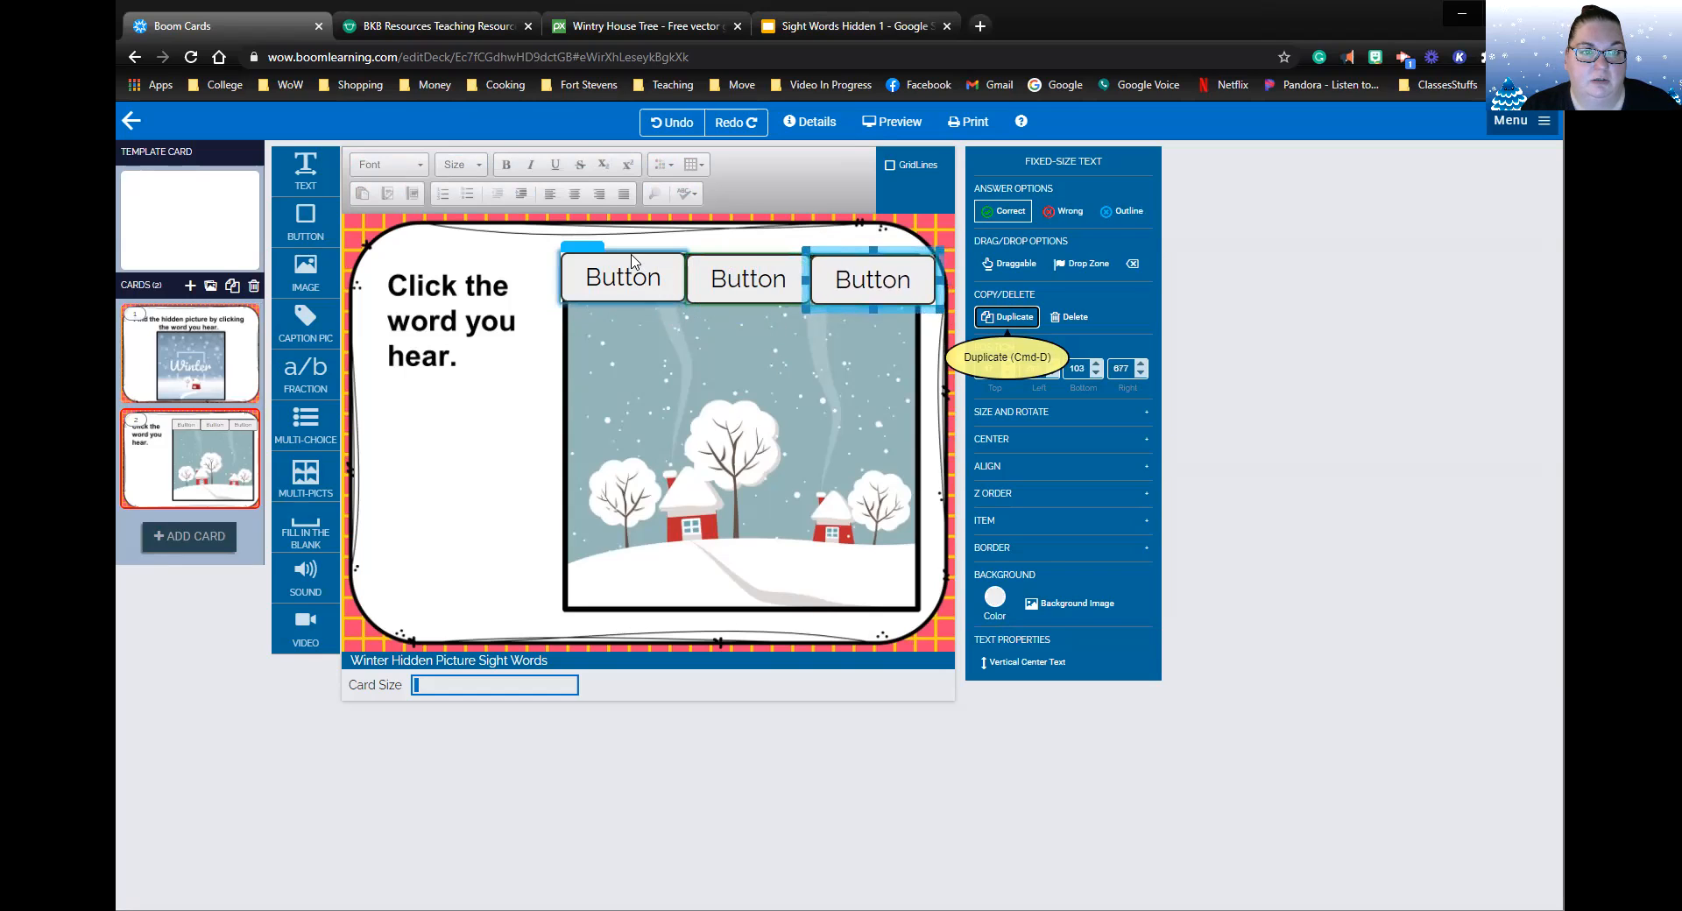
# Nudge the three buttons slightly left so they sit edge to edge, centered across the top of the winter scene.
pyautogui.moveTo(583, 249); pyautogui.dragTo(576, 250)
pyautogui.moveTo(712, 259); pyautogui.dragTo(705, 253)
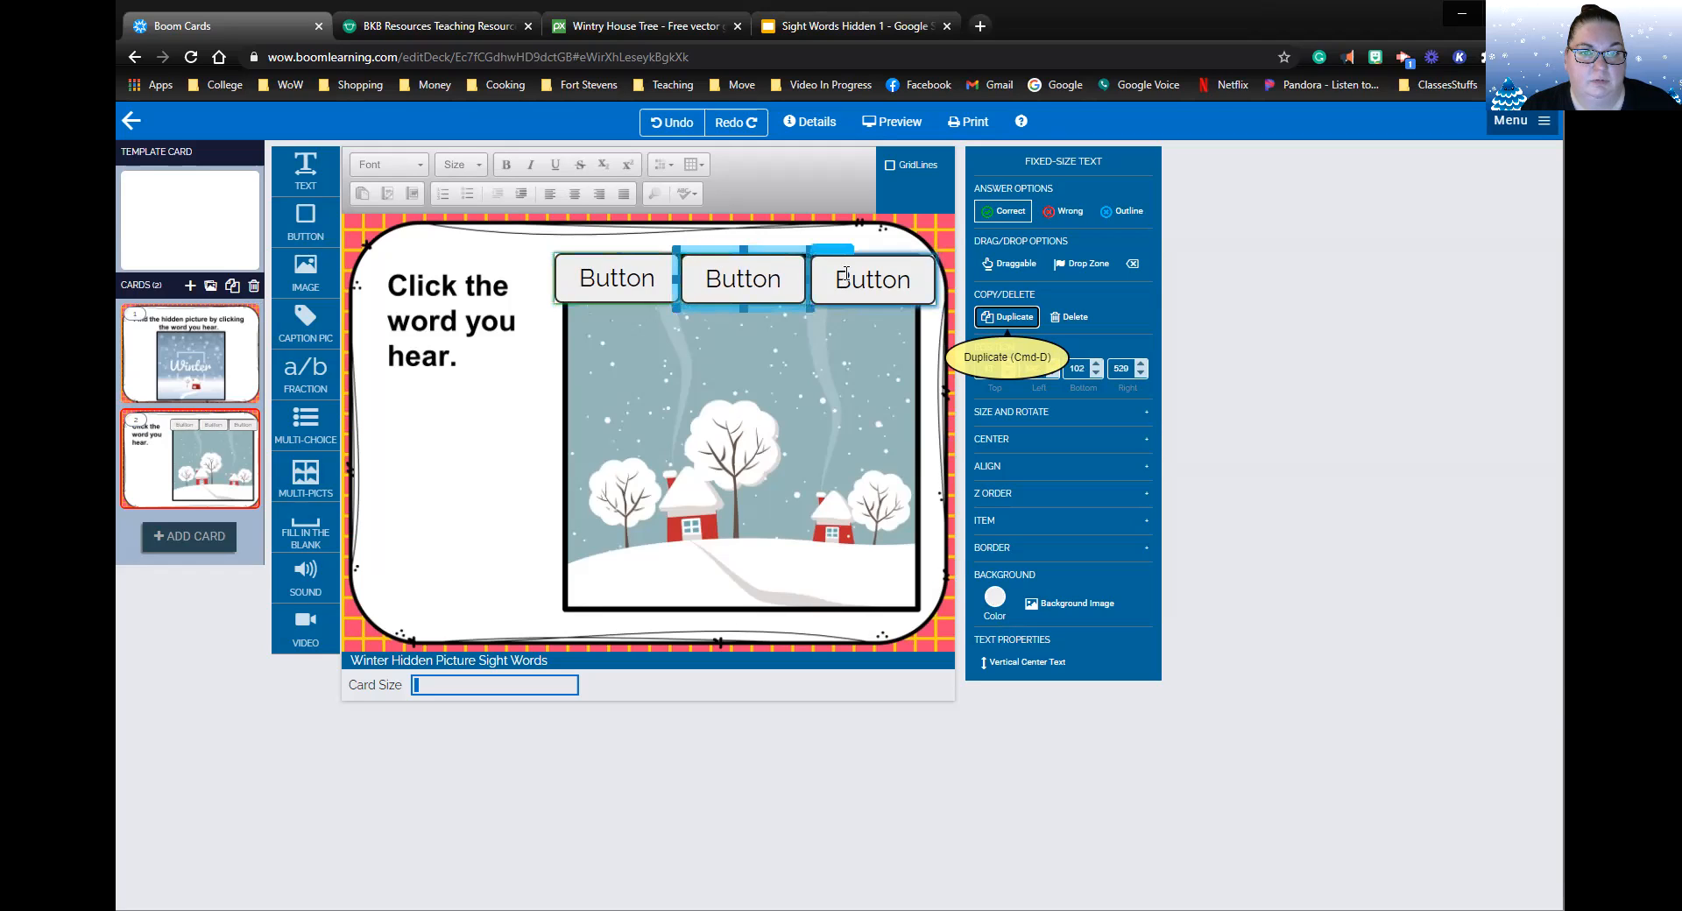
pyautogui.moveTo(835, 251); pyautogui.dragTo(832, 251)
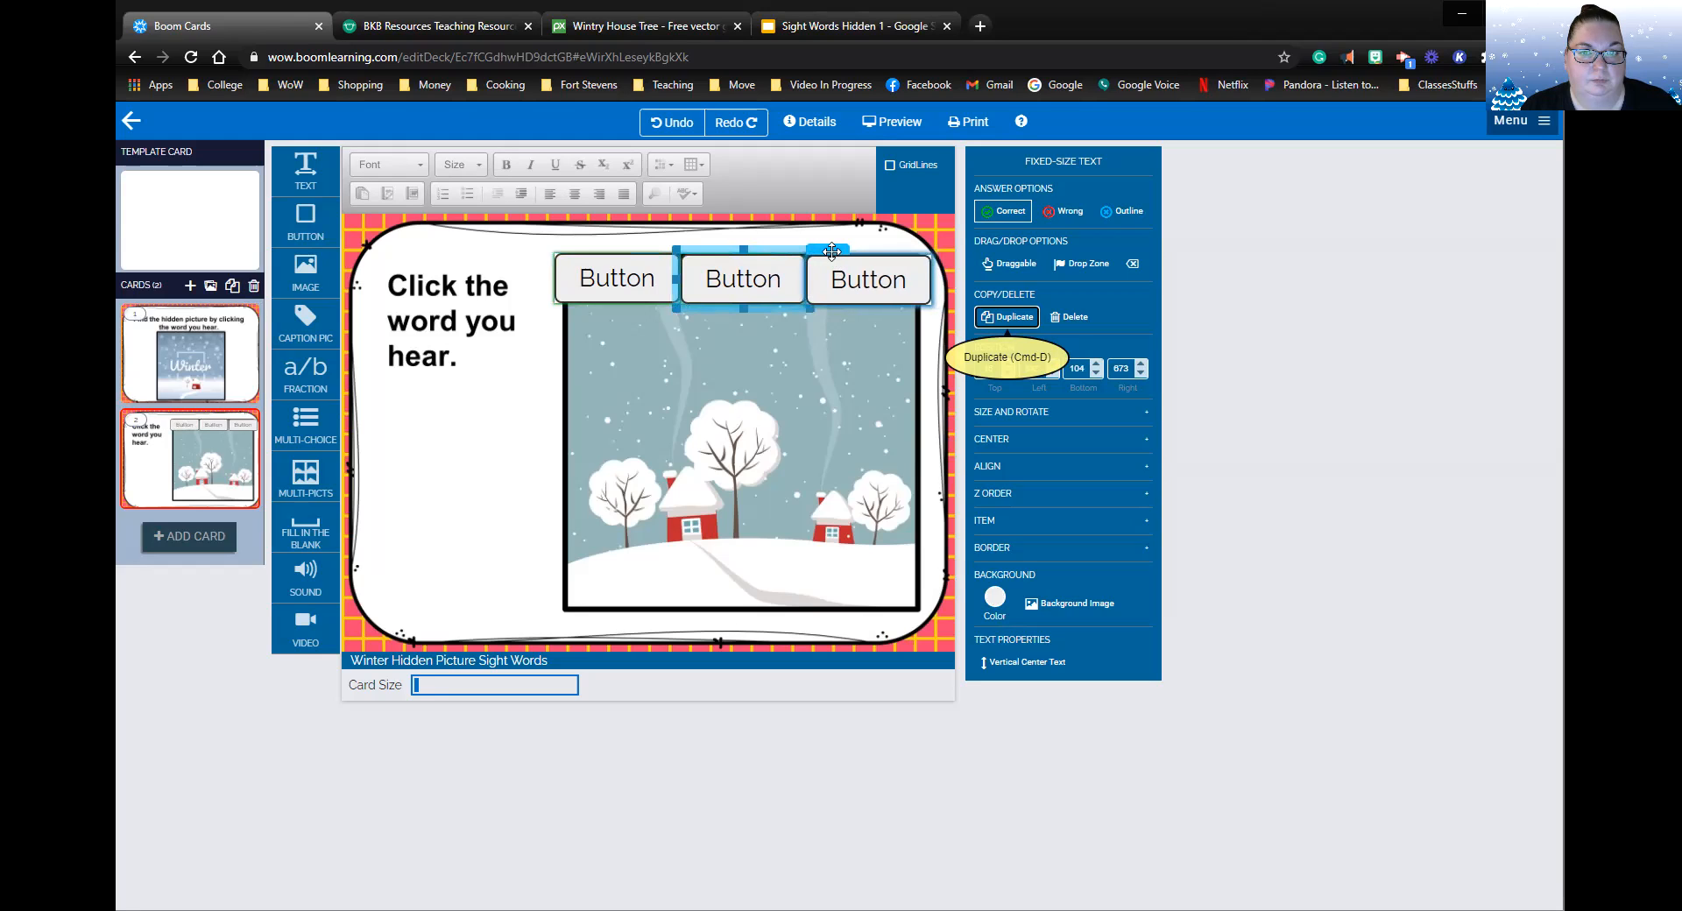
pyautogui.moveTo(831, 252); pyautogui.dragTo(829, 251)
pyautogui.click(583, 251)
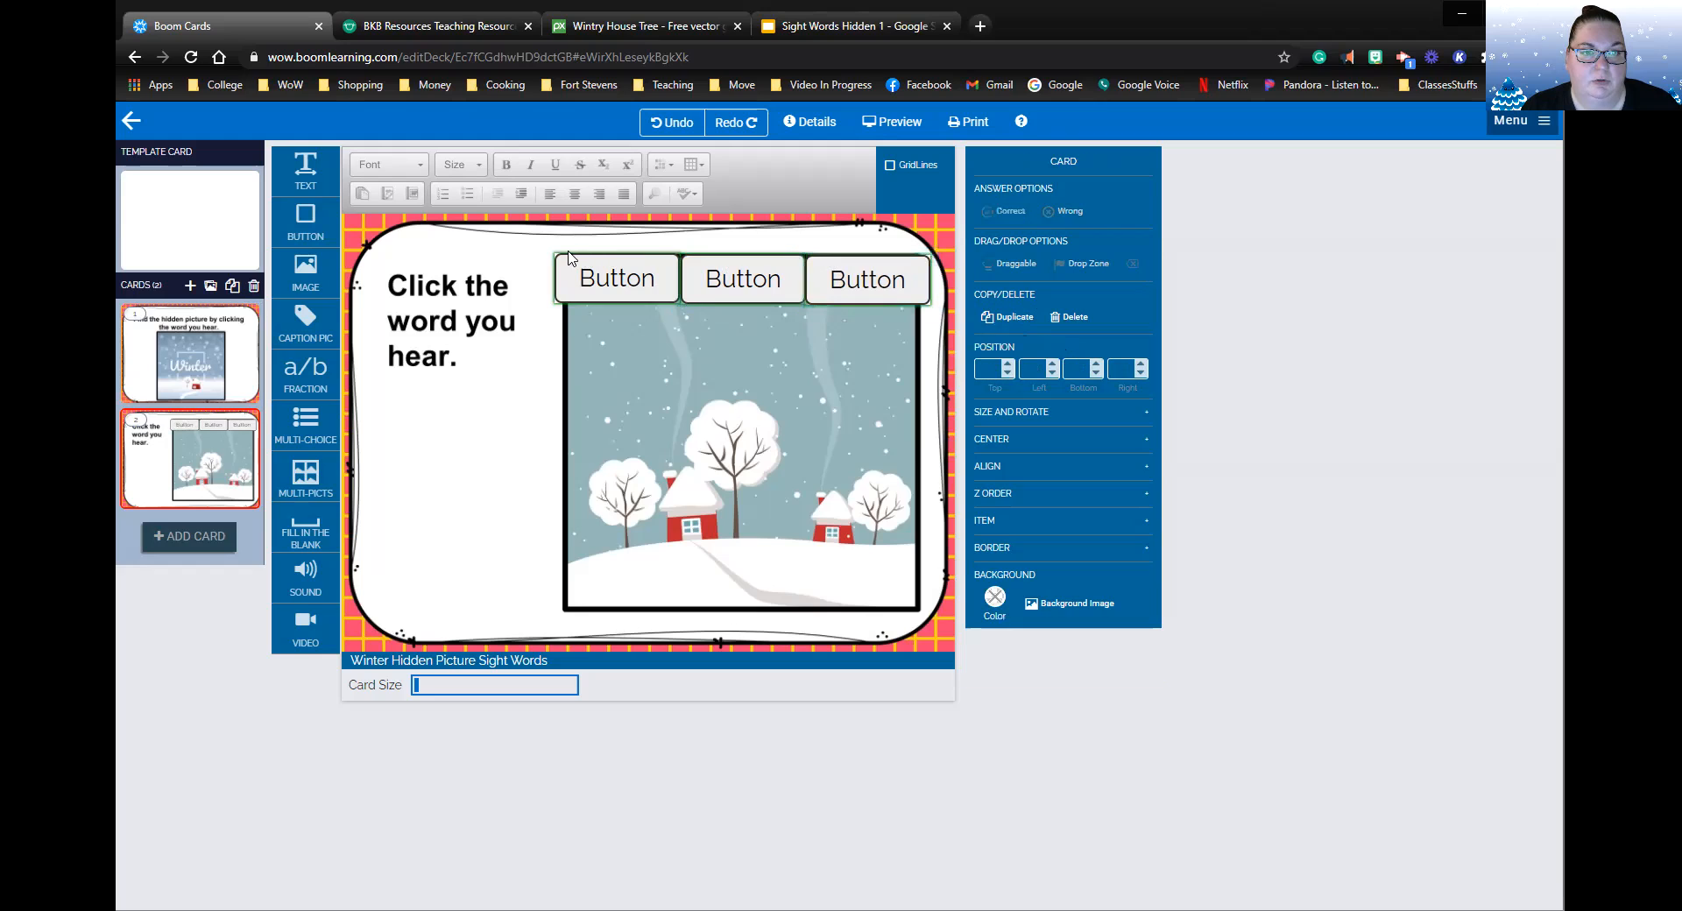
pyautogui.moveTo(575, 248); pyautogui.dragTo(573, 247)
pyautogui.moveTo(707, 252); pyautogui.dragTo(703, 251)
pyautogui.click(822, 255)
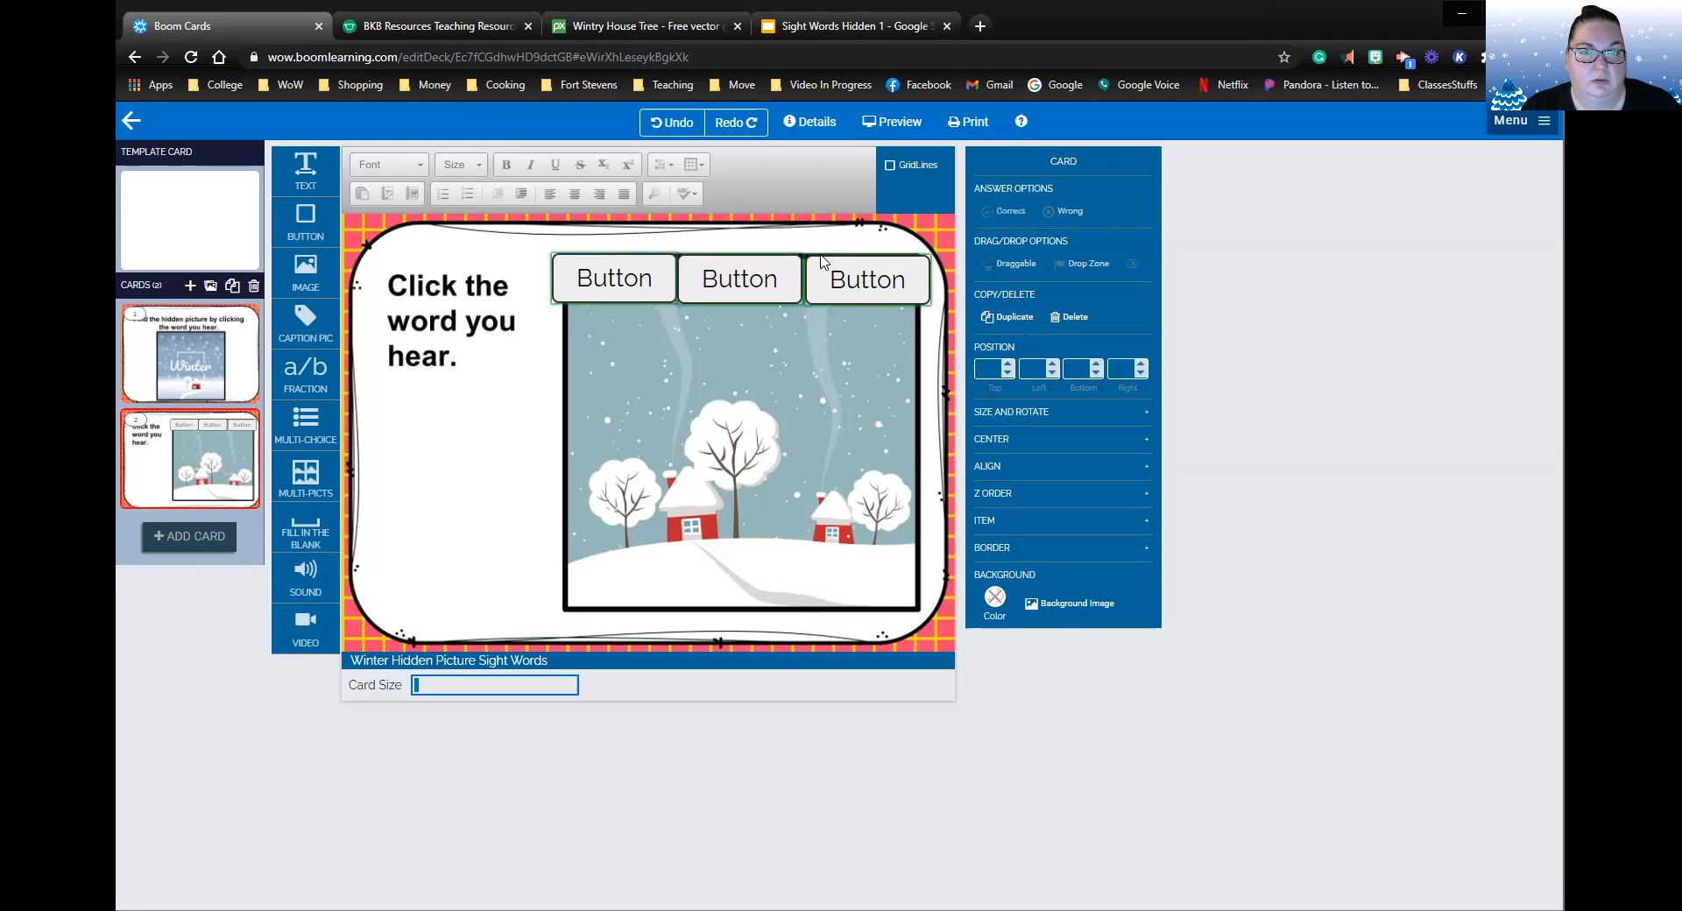
pyautogui.moveTo(823, 251); pyautogui.dragTo(818, 250)
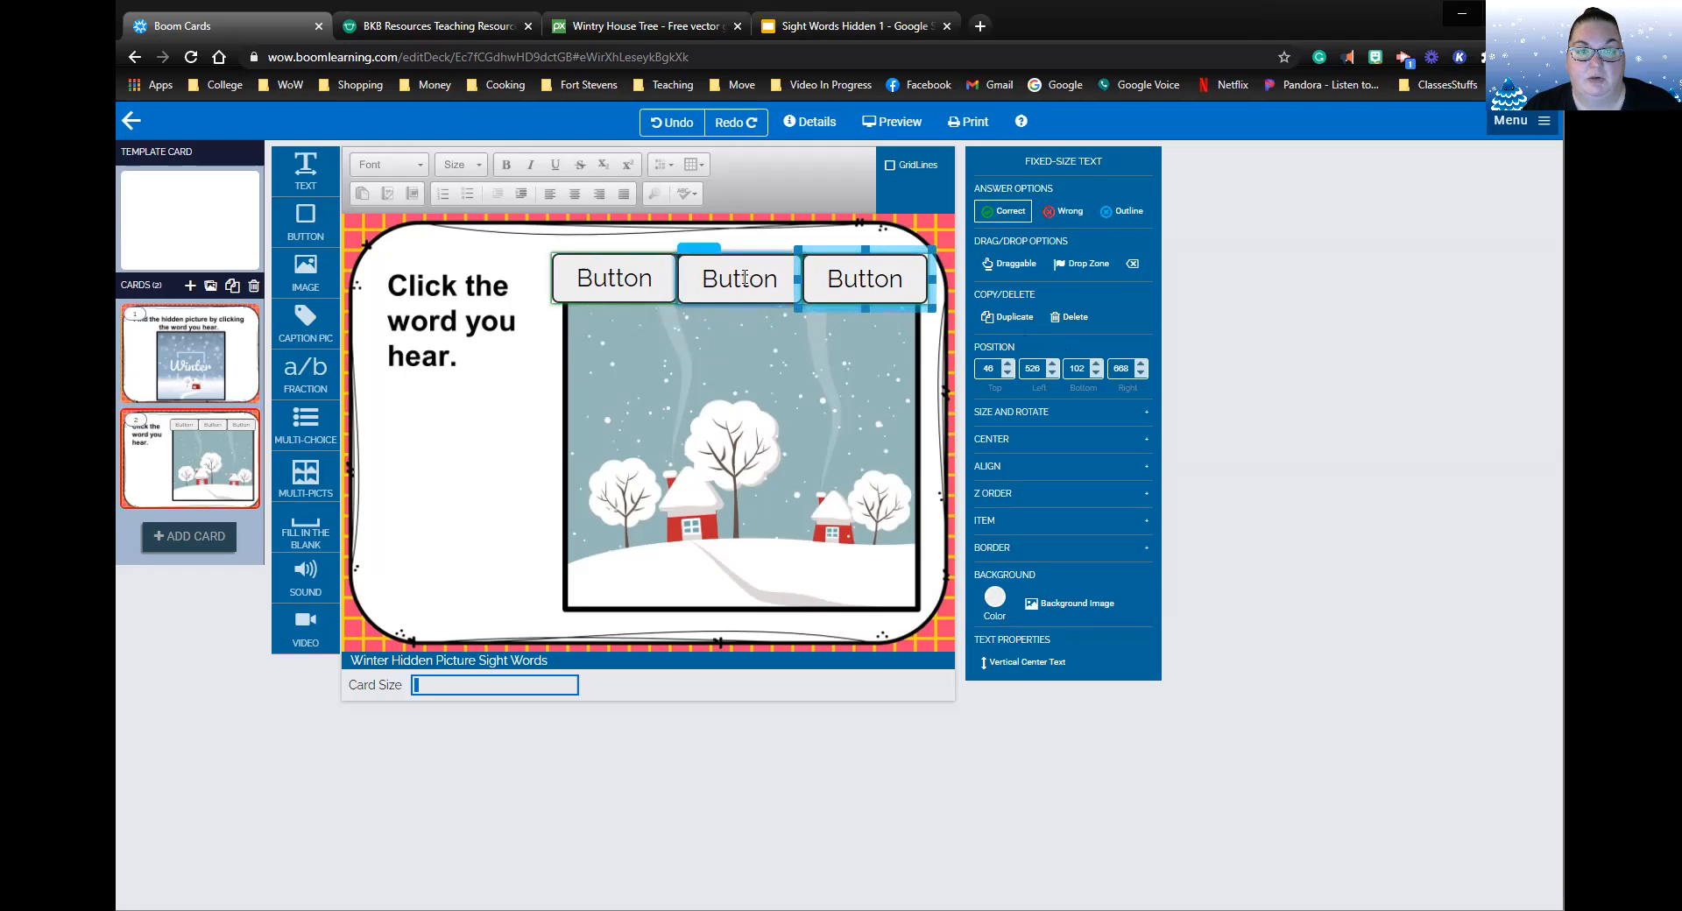
# Align the middle and right buttons with the left one by setting their top positions to 45.
pyautogui.click(702, 244)
pyautogui.click(690, 250)
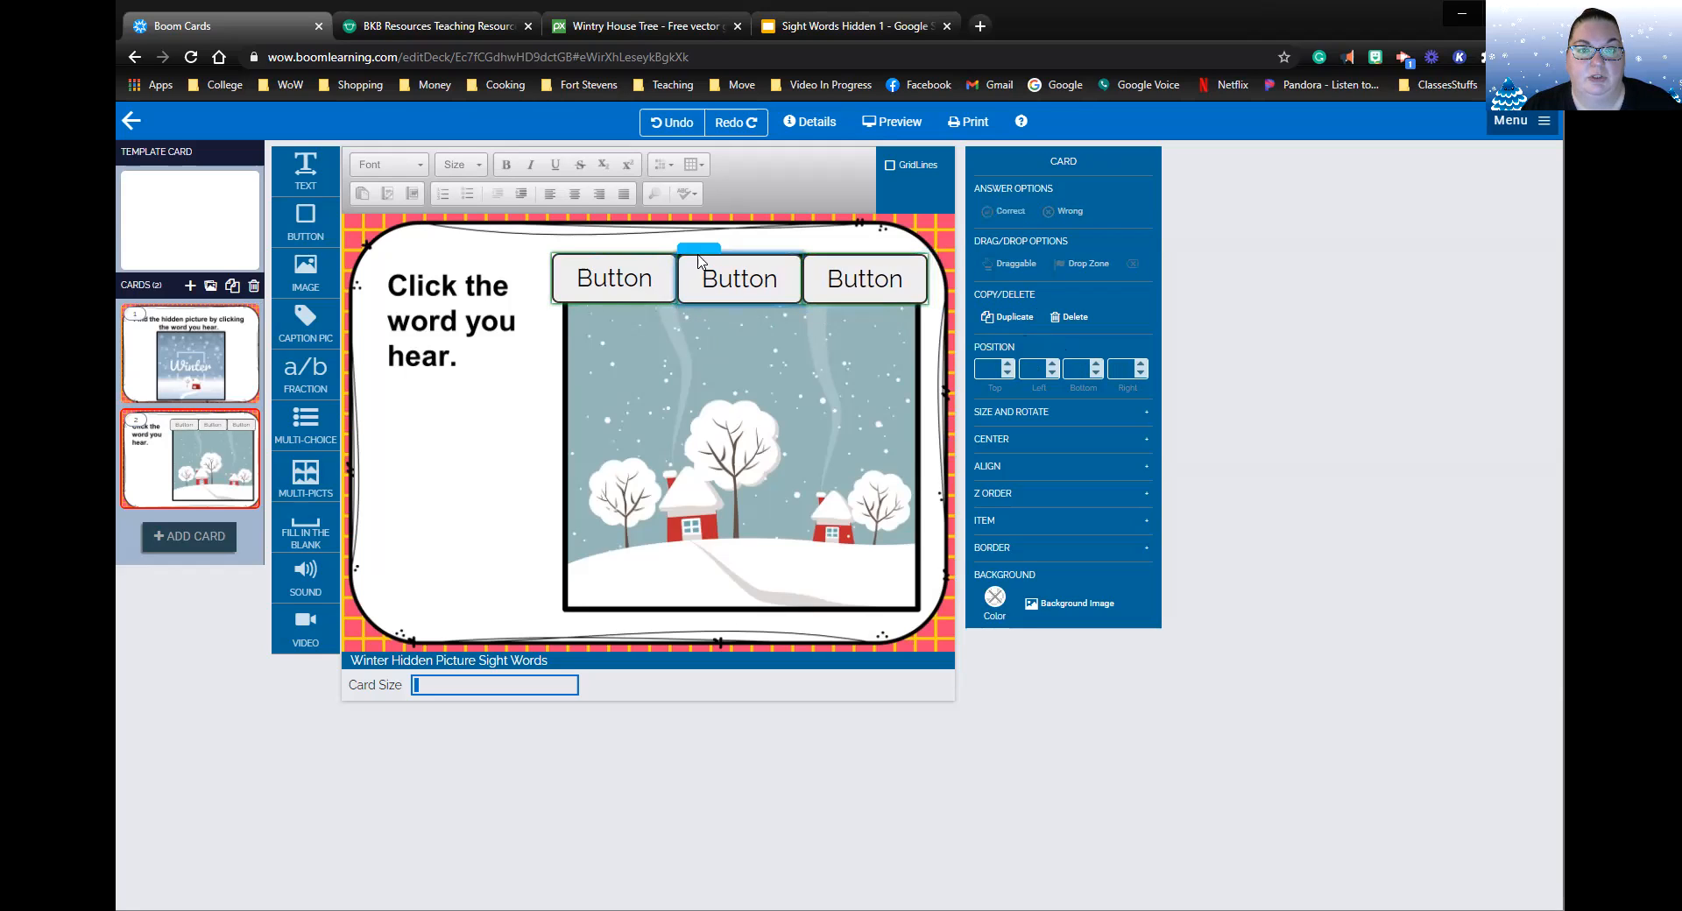
pyautogui.click(575, 255)
pyautogui.click(574, 254)
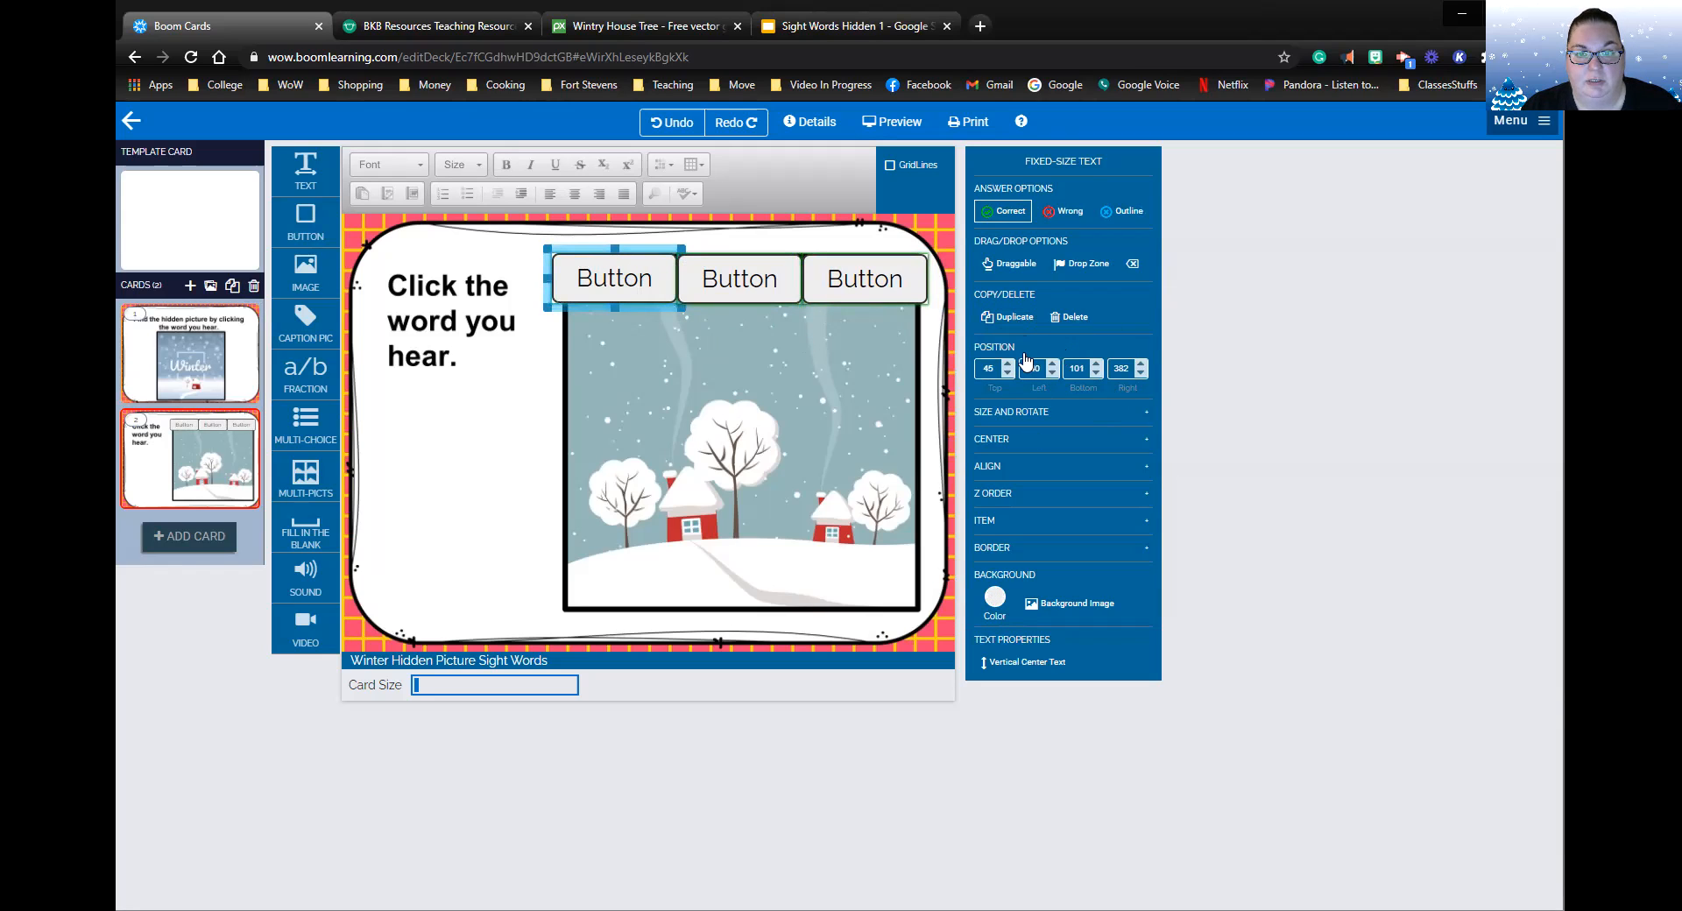
pyautogui.click(699, 259)
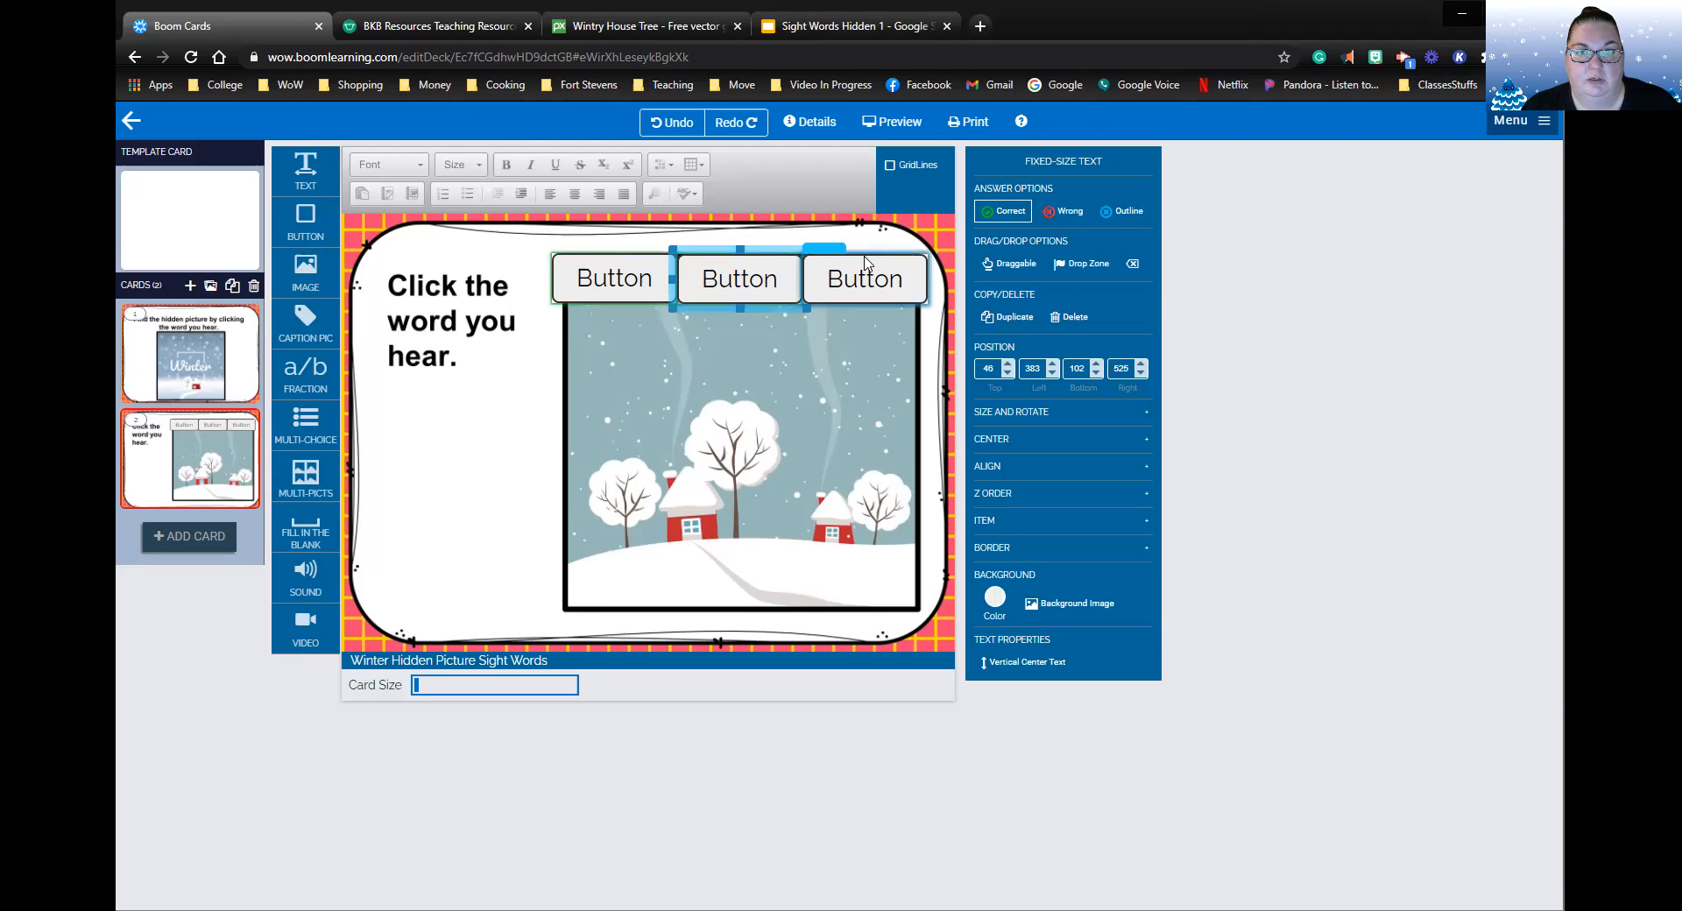
pyautogui.click(825, 259)
pyautogui.click(696, 256)
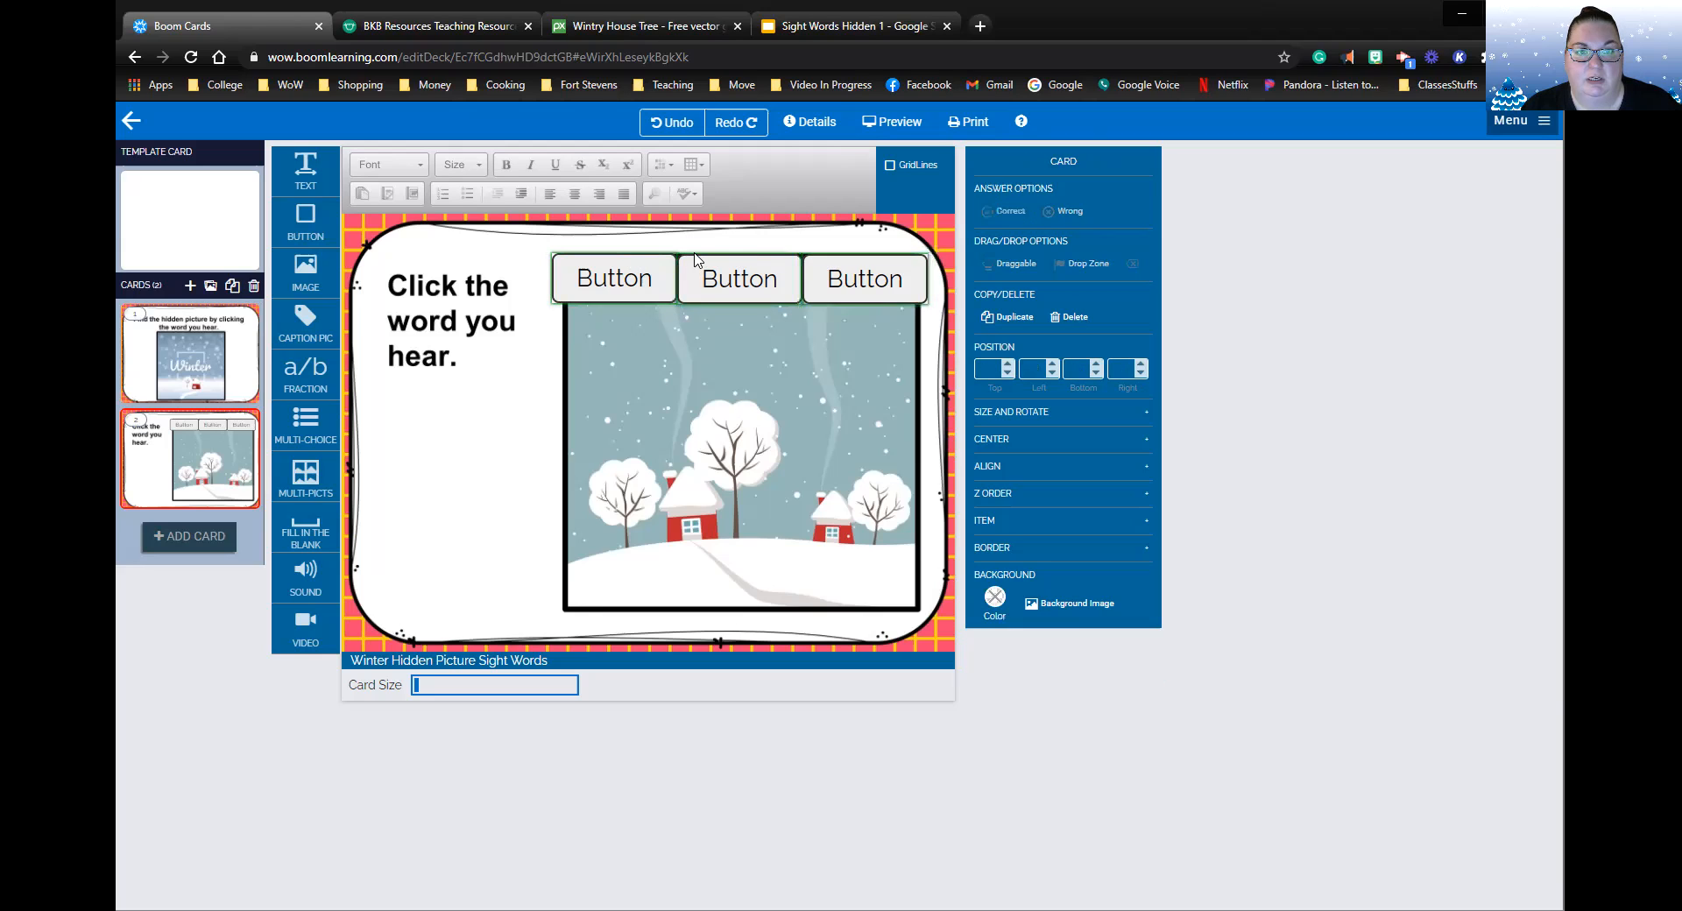
pyautogui.click(709, 246)
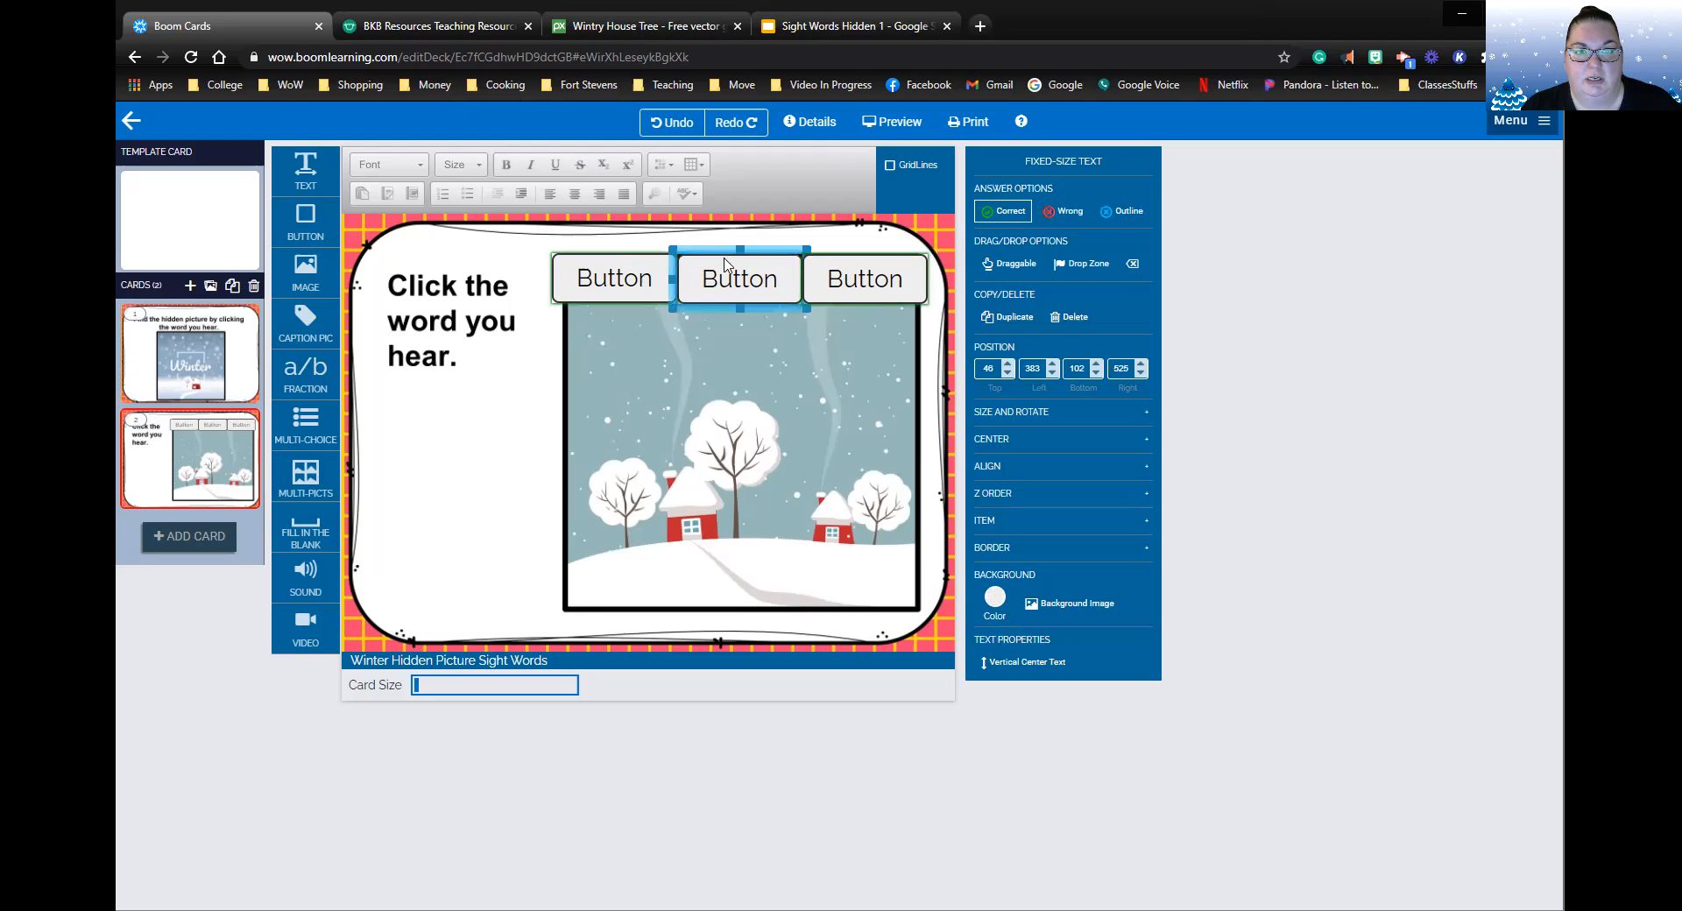
pyautogui.click(1008, 374)
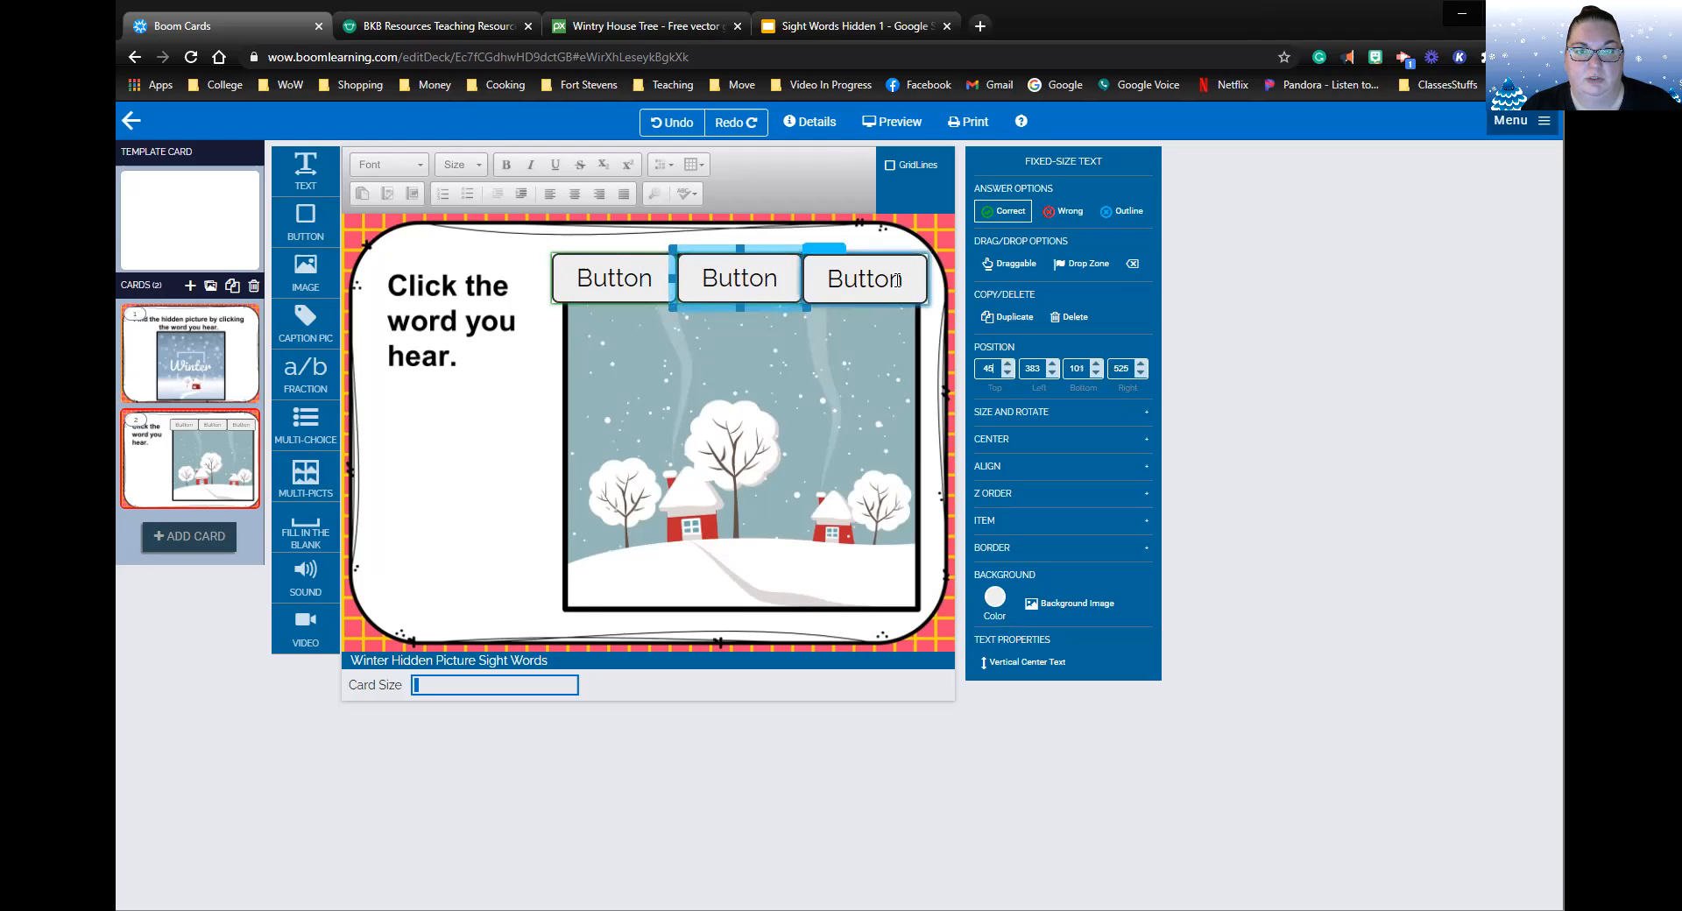
pyautogui.click(834, 257)
pyautogui.click(1011, 374)
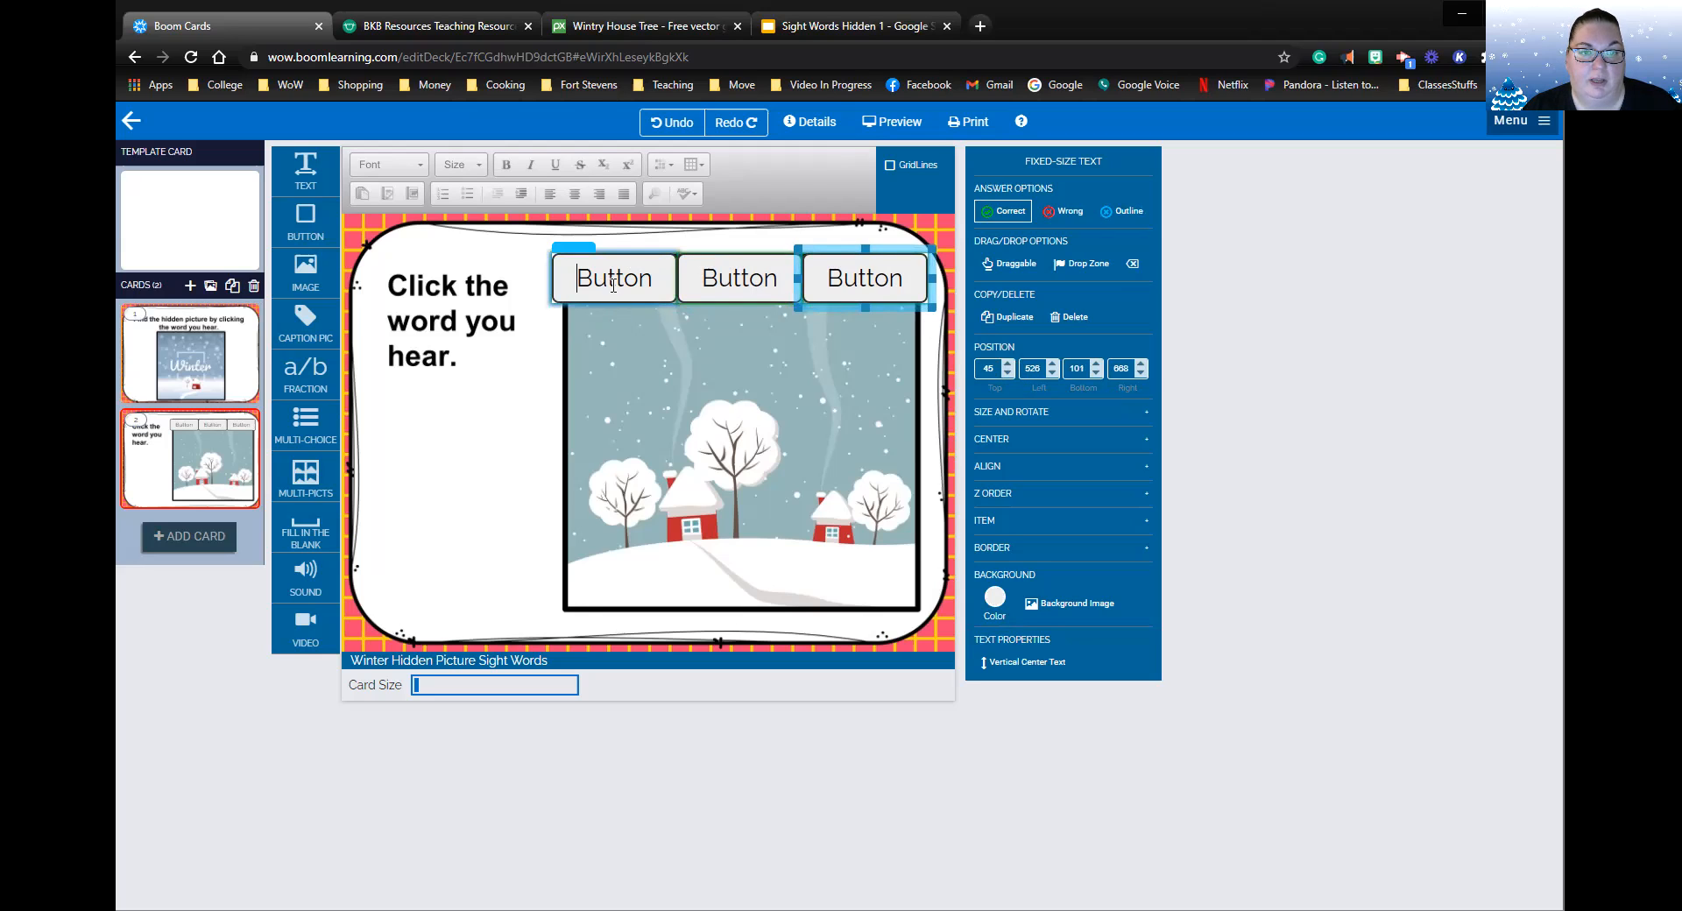
# Stretch the first button downward to about 93 high and delete the other two buttons in the row.
pyautogui.click(613, 289)
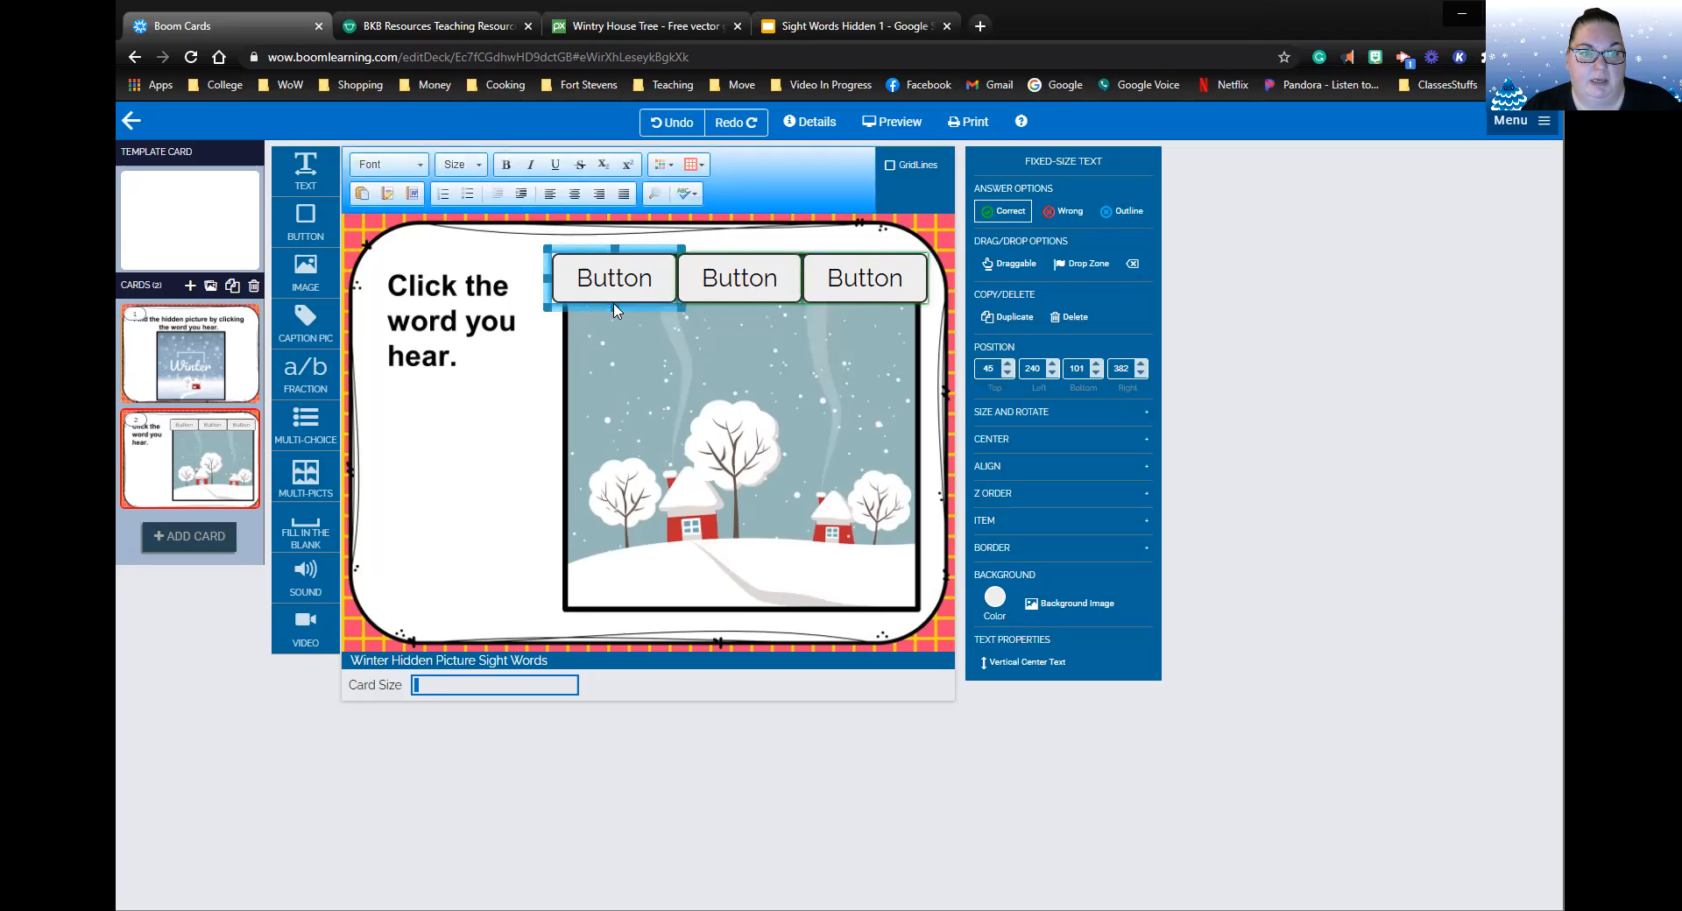
pyautogui.moveTo(613, 304); pyautogui.dragTo(610, 332)
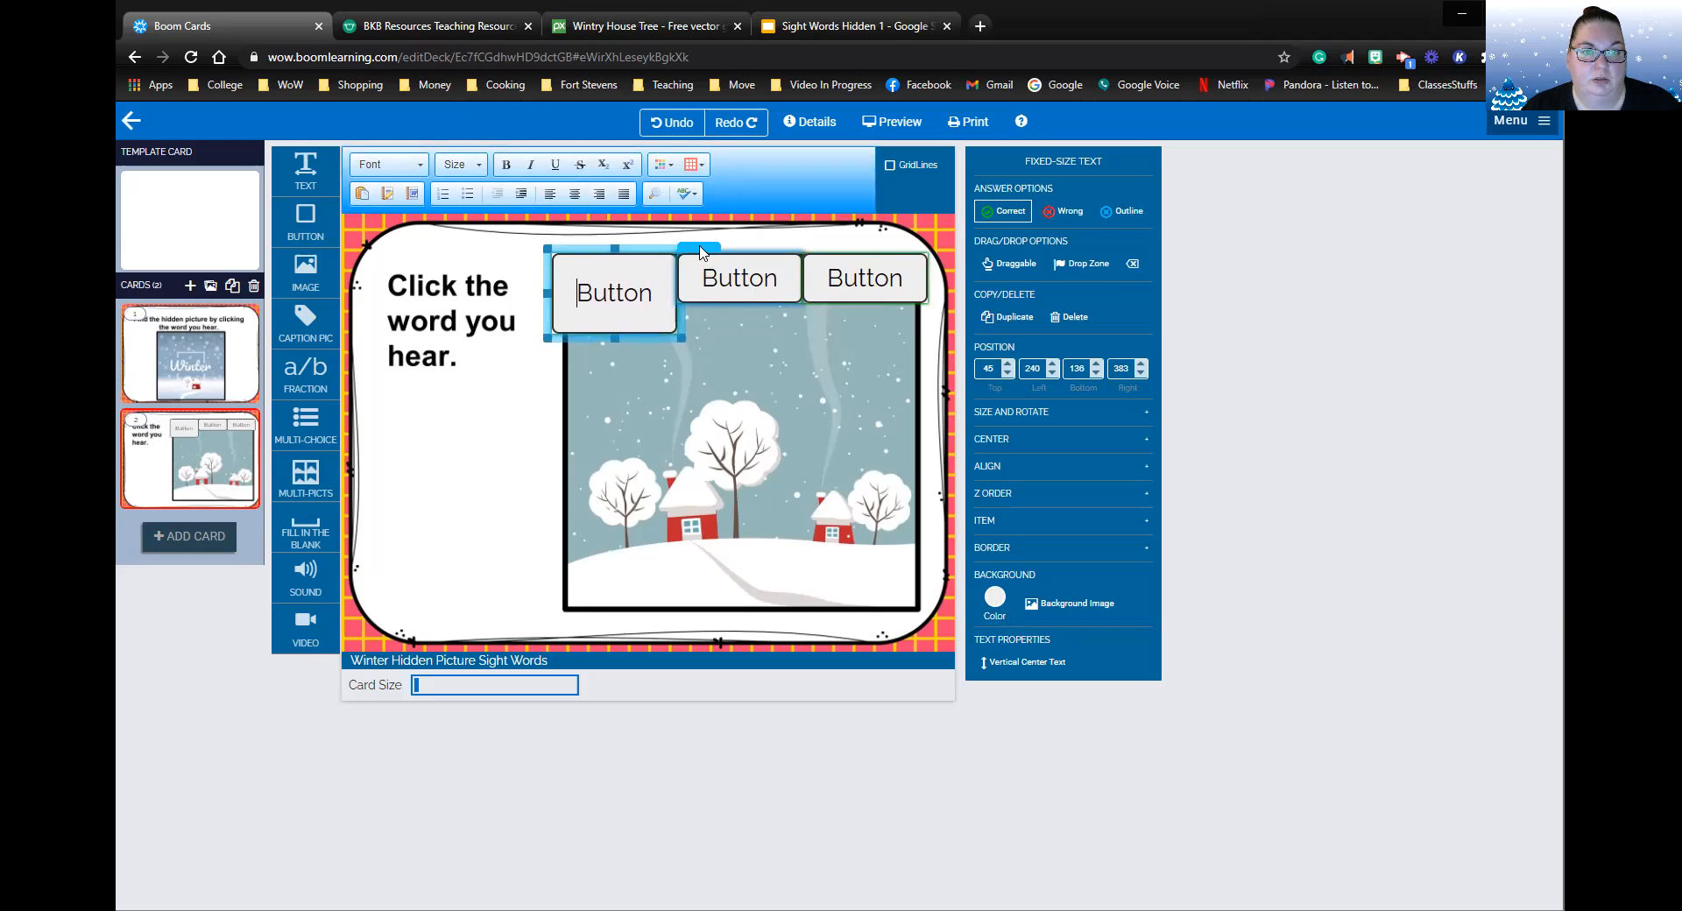
pyautogui.click(700, 253)
pyautogui.press('Delete')
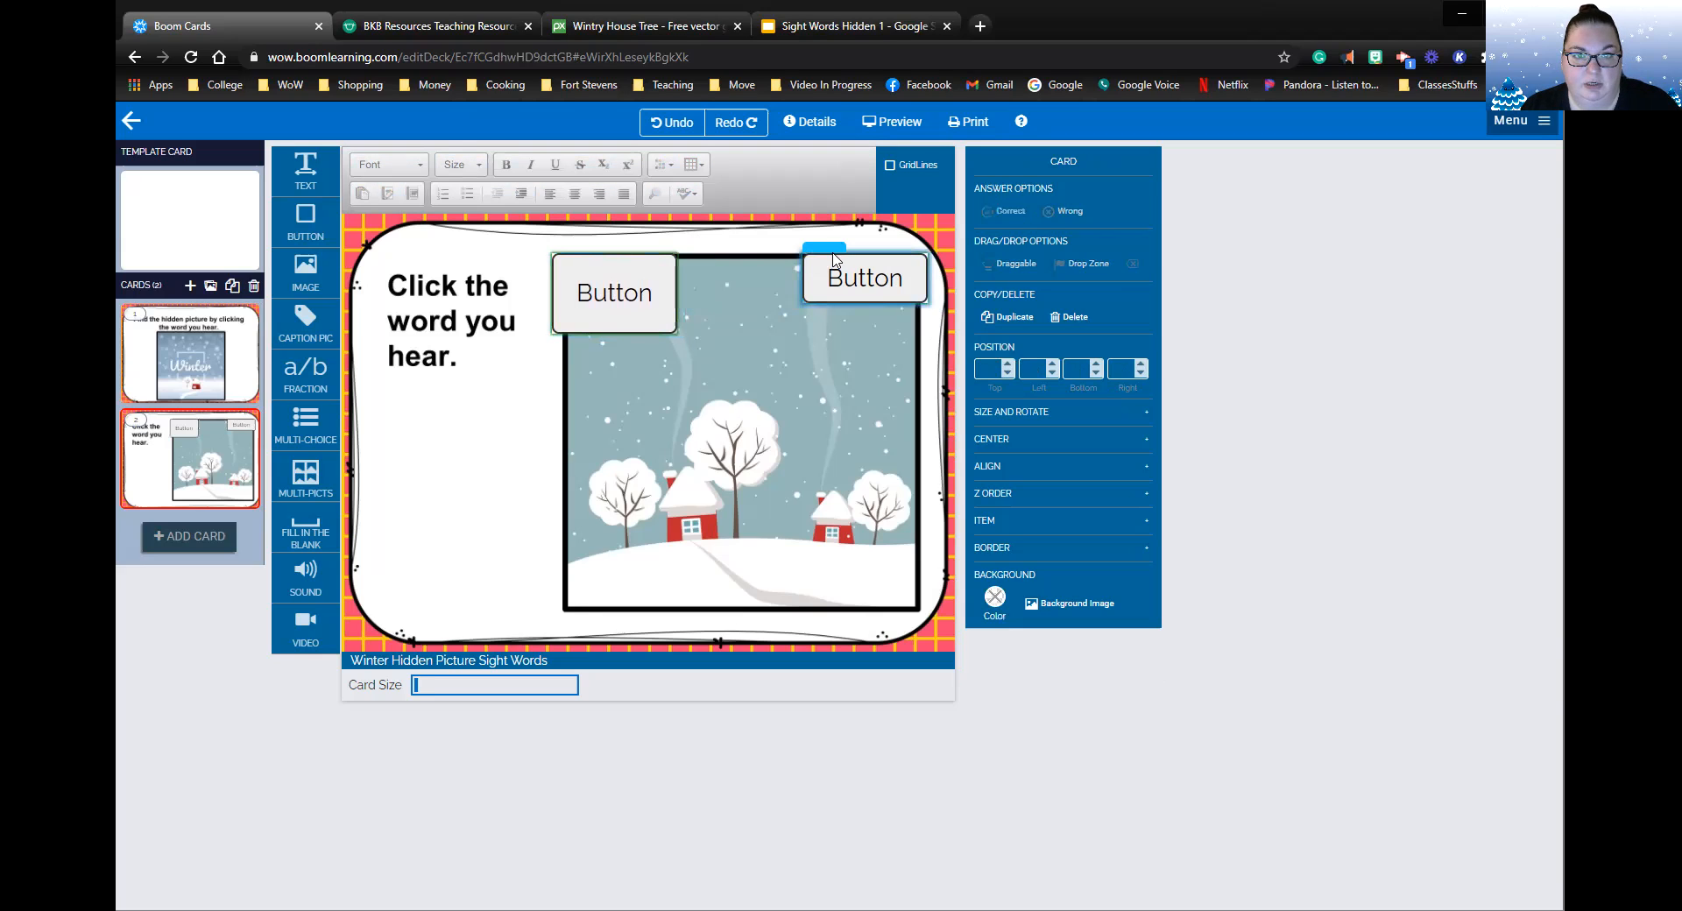
# Duplicate the remaining button three times and stack the copies below it in a column over the scene.
pyautogui.click(565, 249)
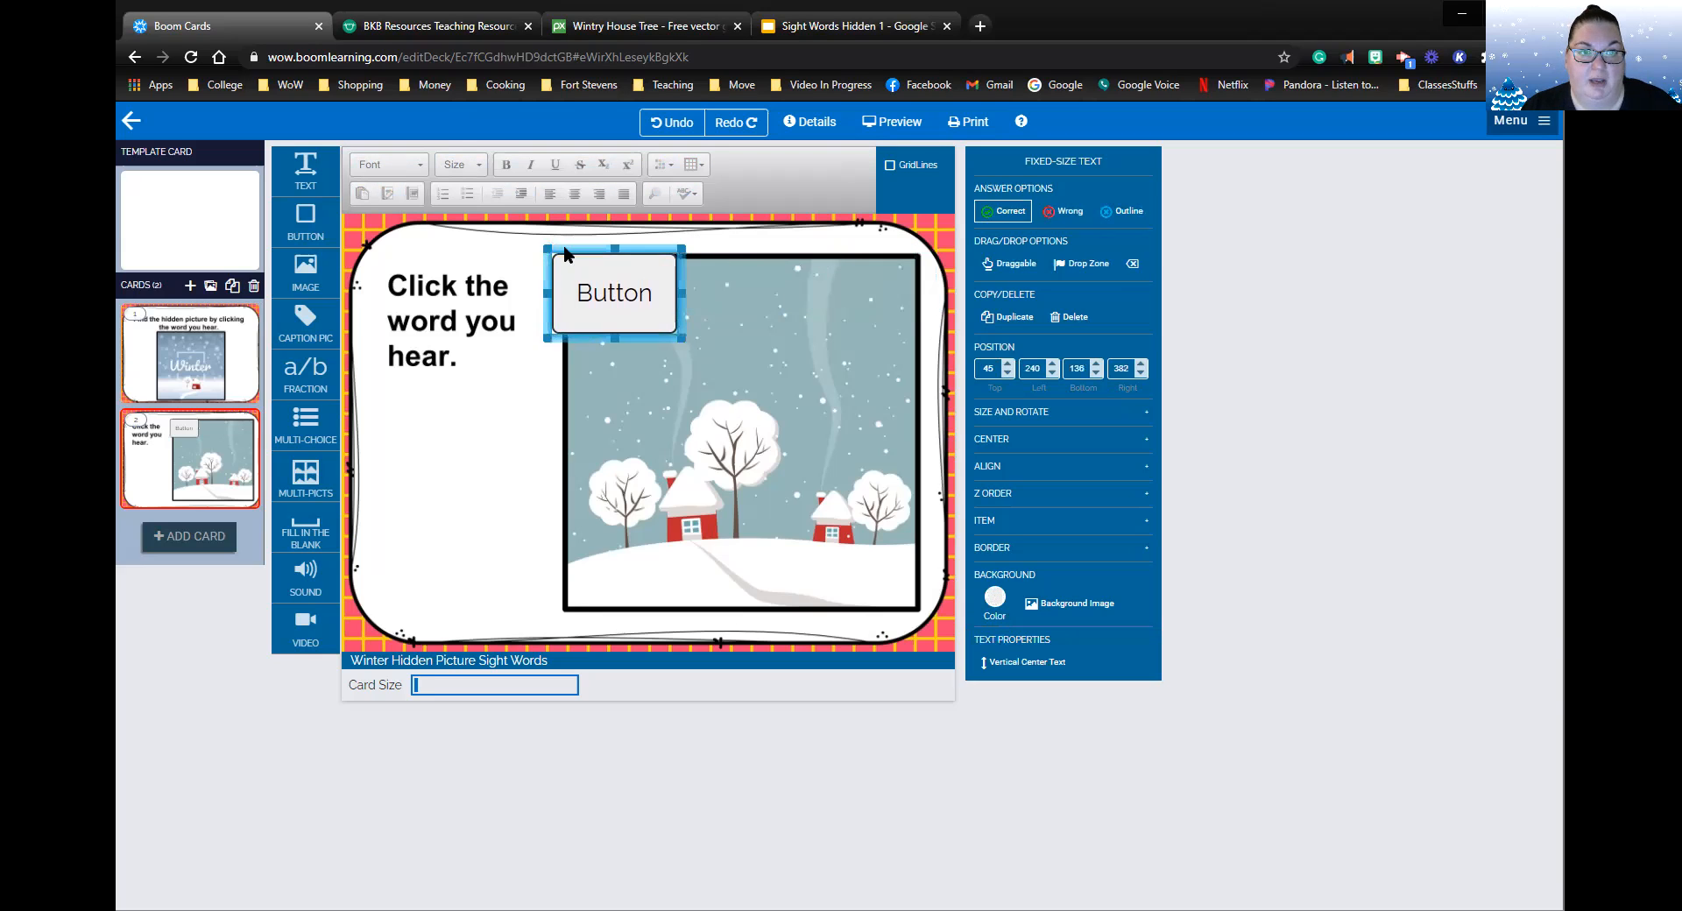
pyautogui.click(1013, 320)
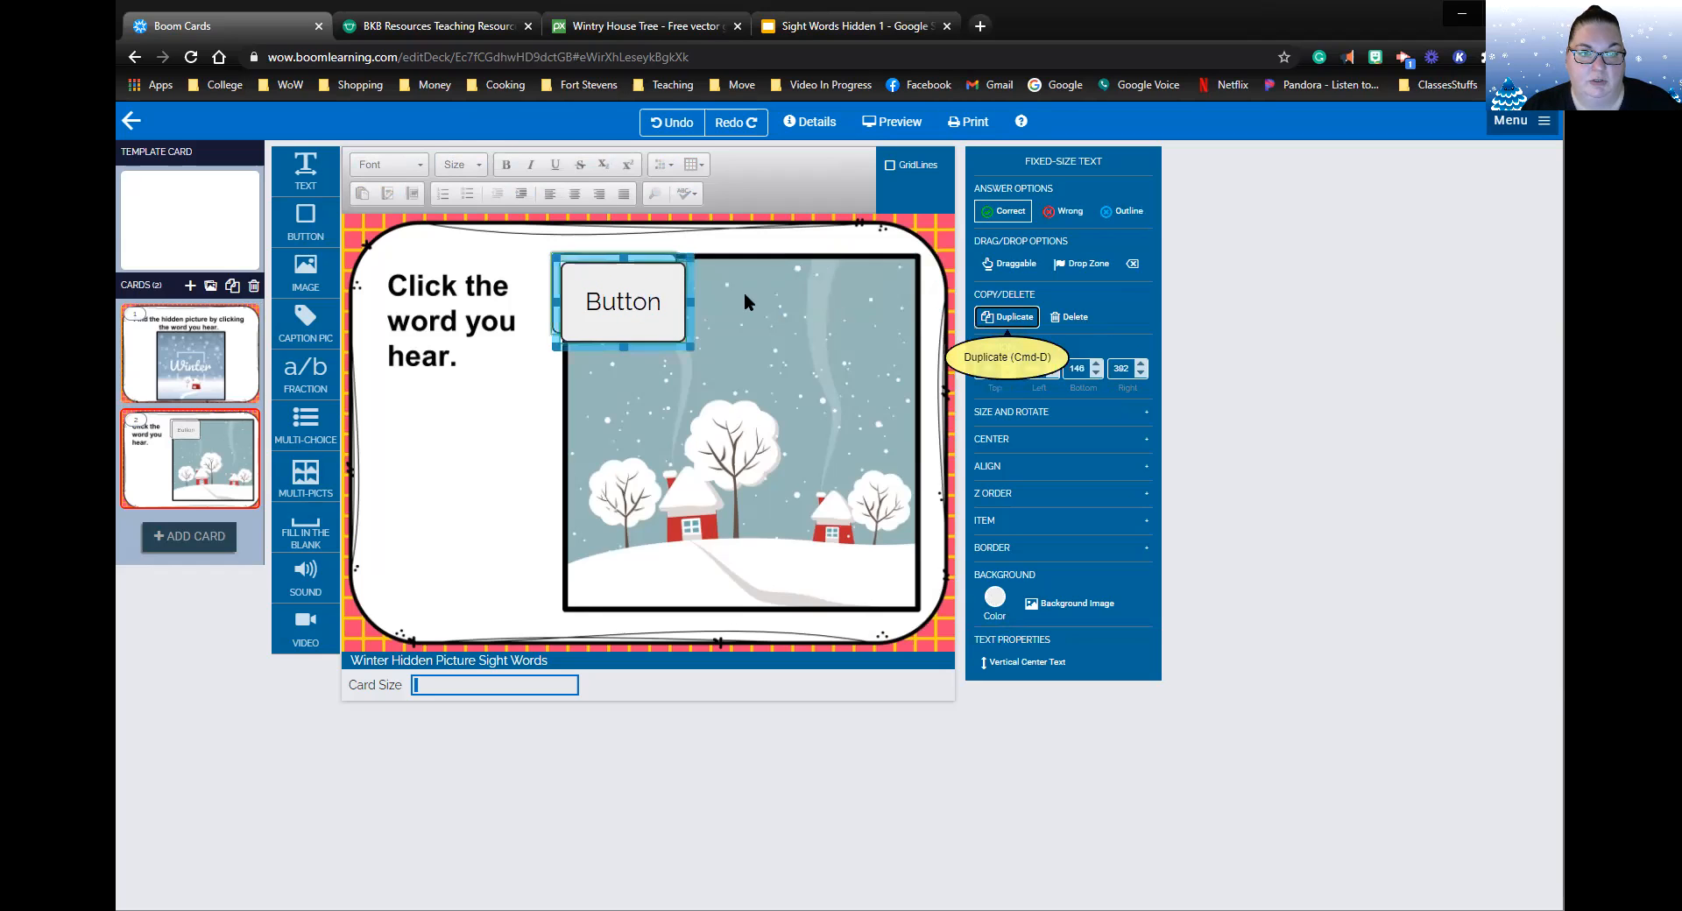
pyautogui.moveTo(574, 249); pyautogui.dragTo(569, 495)
pyautogui.click(1005, 318)
pyautogui.click(1032, 317)
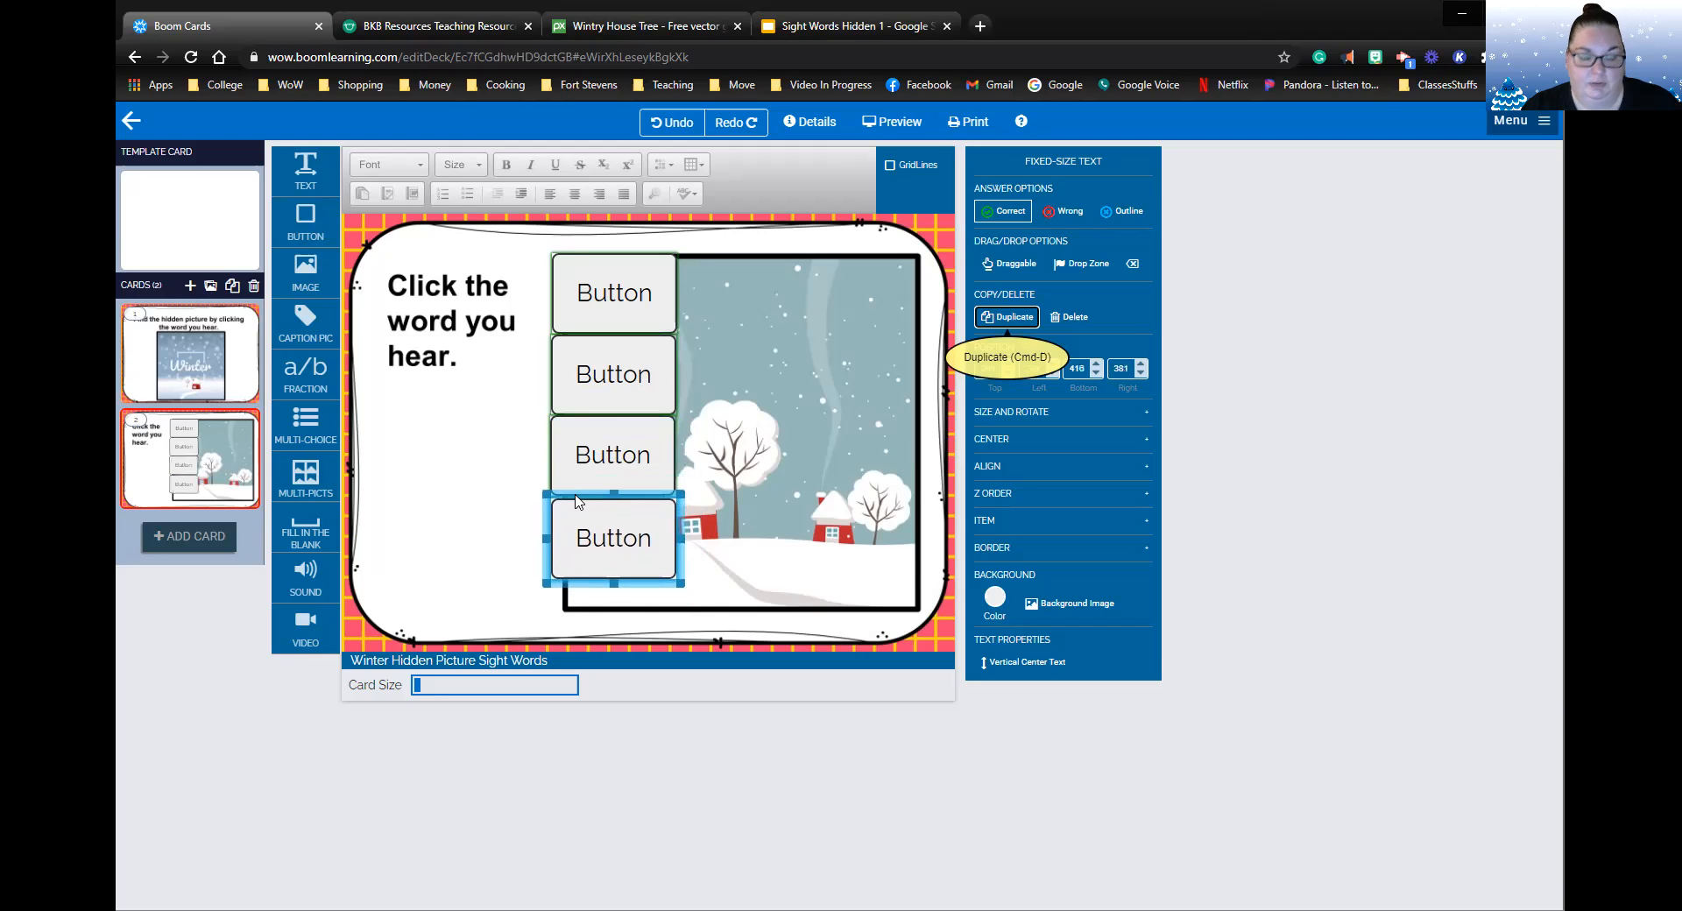
# Delete the three duplicates below the first button.
pyautogui.press('Delete')
pyautogui.click(590, 454)
pyautogui.press('Delete')
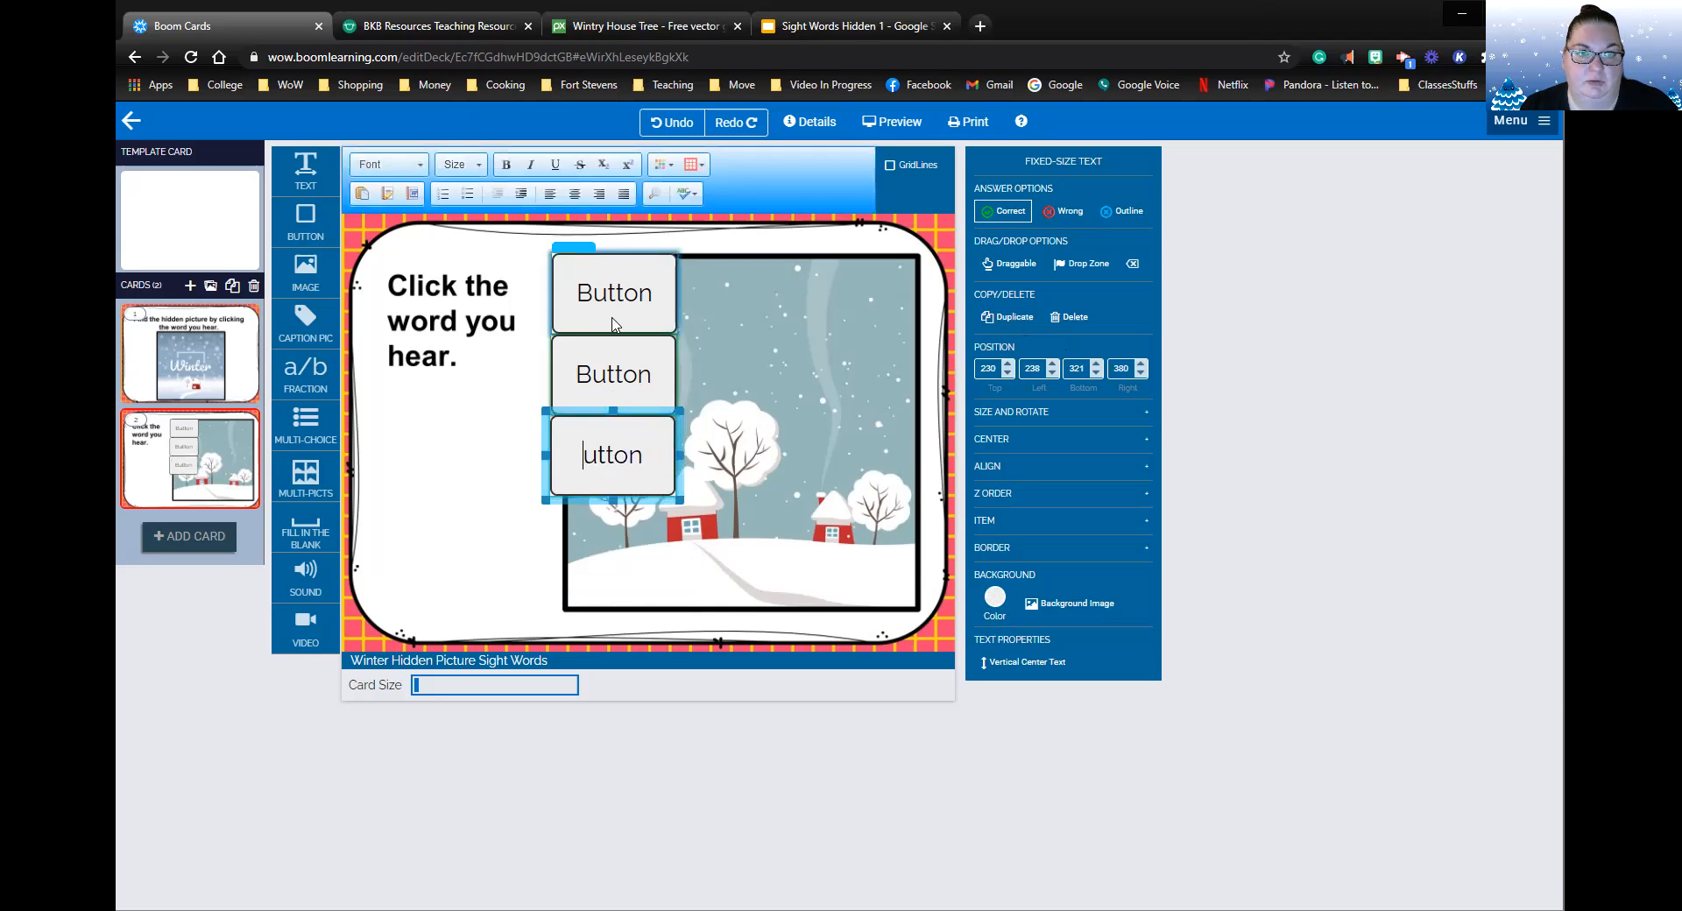
pyautogui.click(559, 409)
pyautogui.press('Delete')
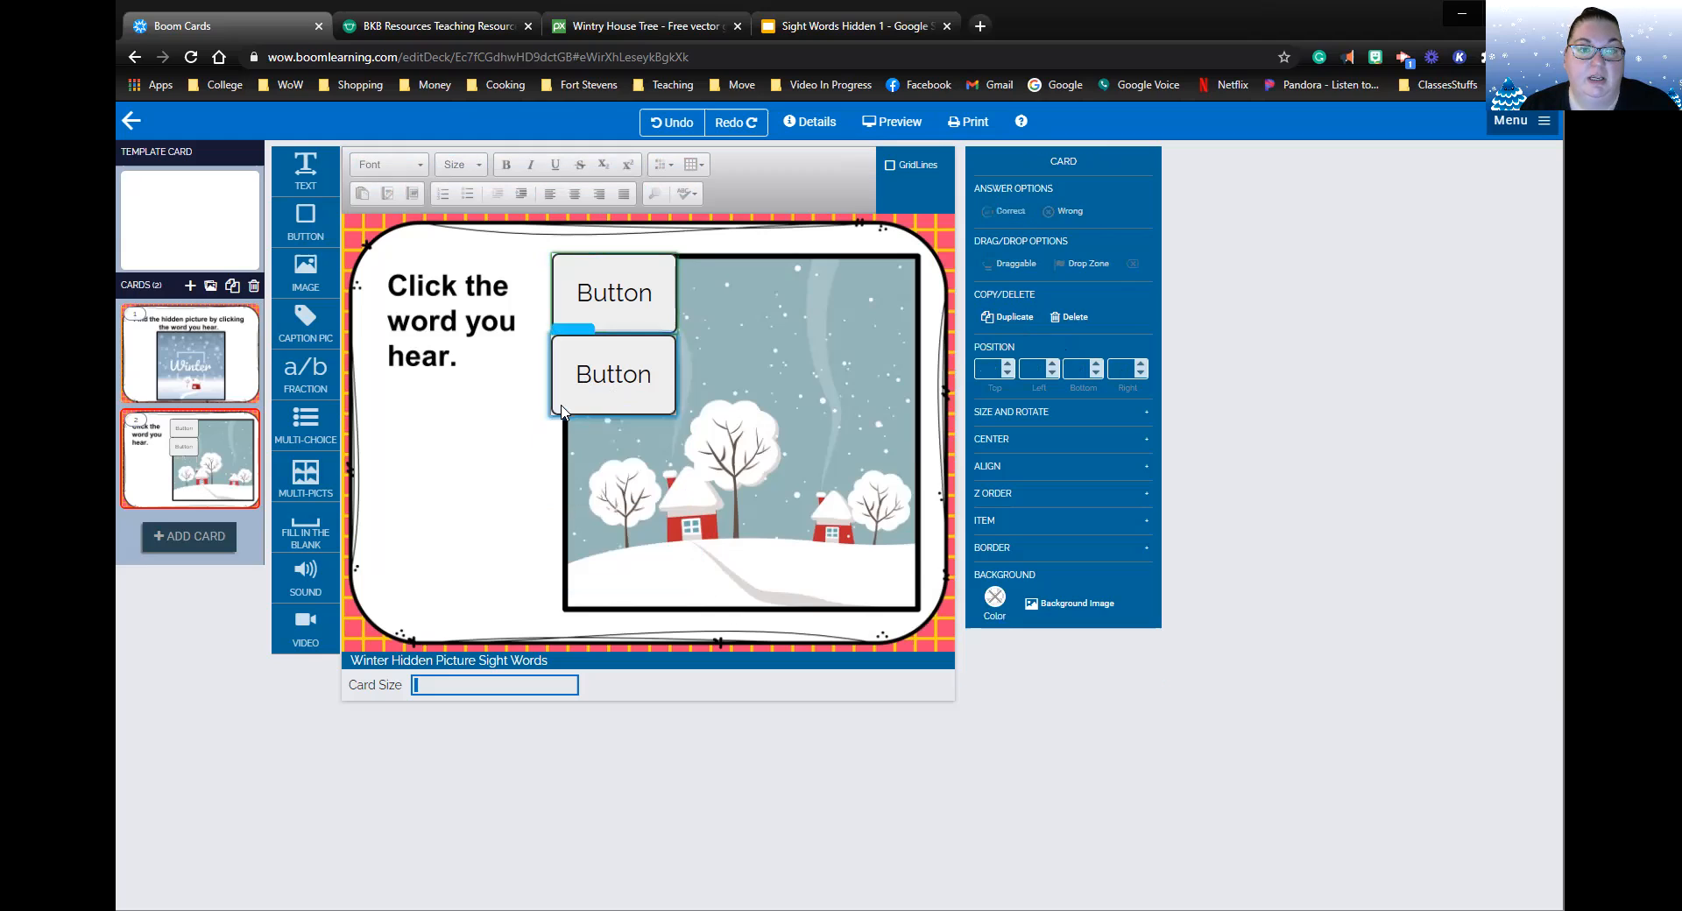
pyautogui.click(583, 331)
pyautogui.press('Delete')
# Stretch the button to about 103 high and stack three duplicates below it down the scene's left edge.
pyautogui.click(608, 325)
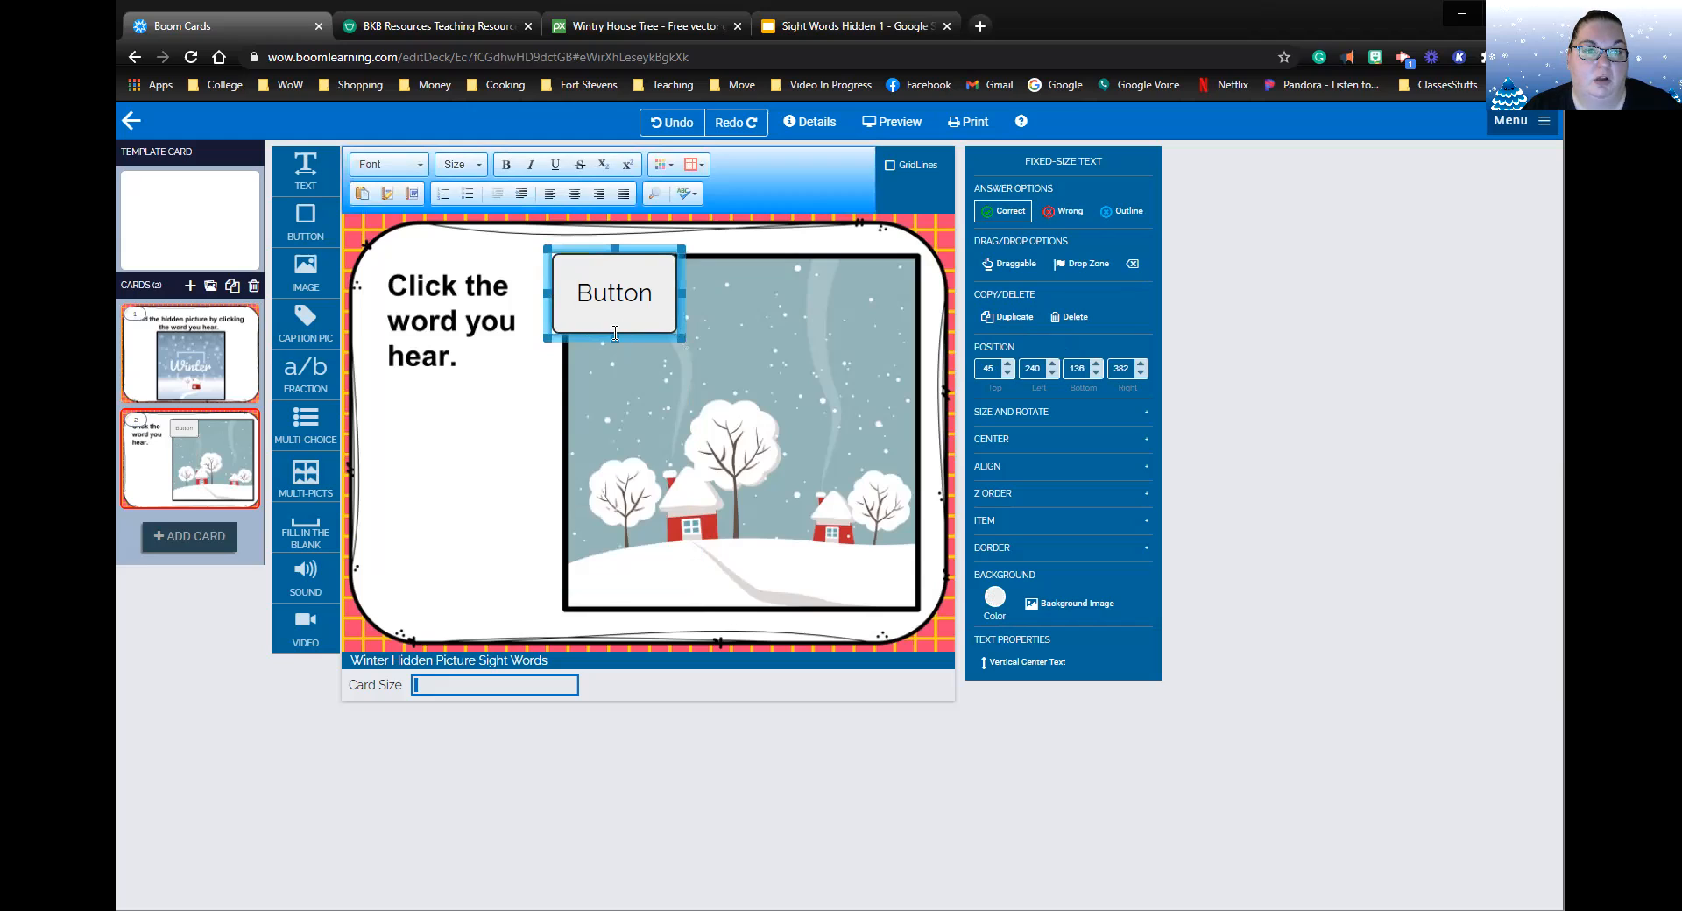
pyautogui.moveTo(612, 336); pyautogui.dragTo(610, 346)
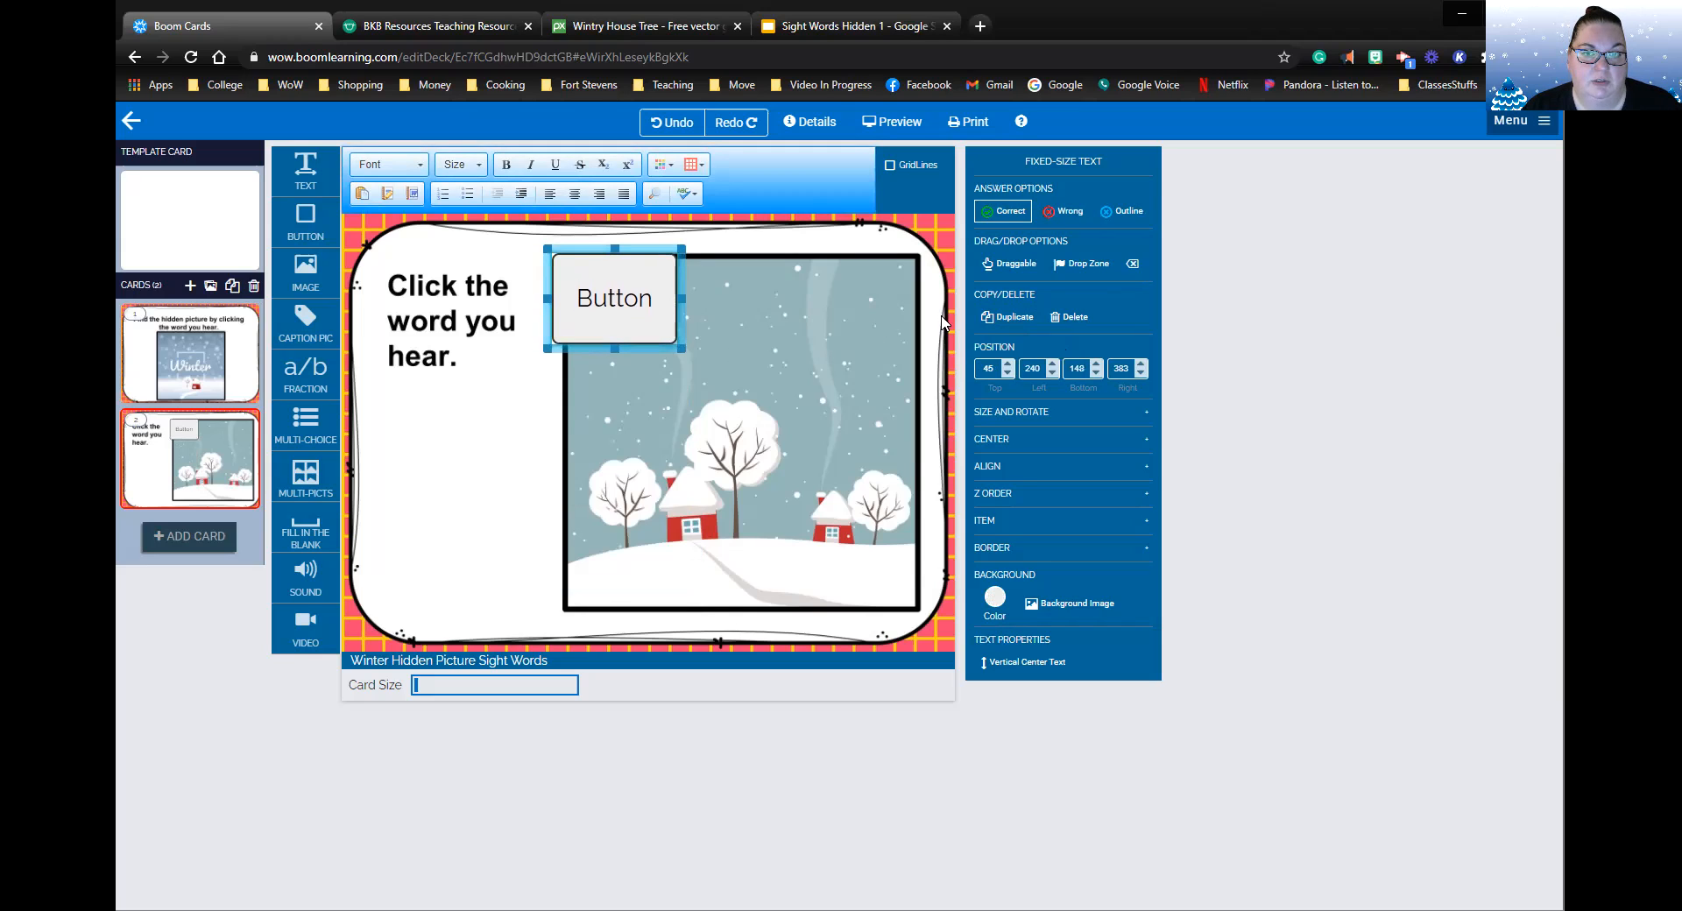
pyautogui.click(1007, 317)
pyautogui.moveTo(586, 268); pyautogui.dragTo(575, 521)
pyautogui.click(1008, 317)
pyautogui.click(1008, 317)
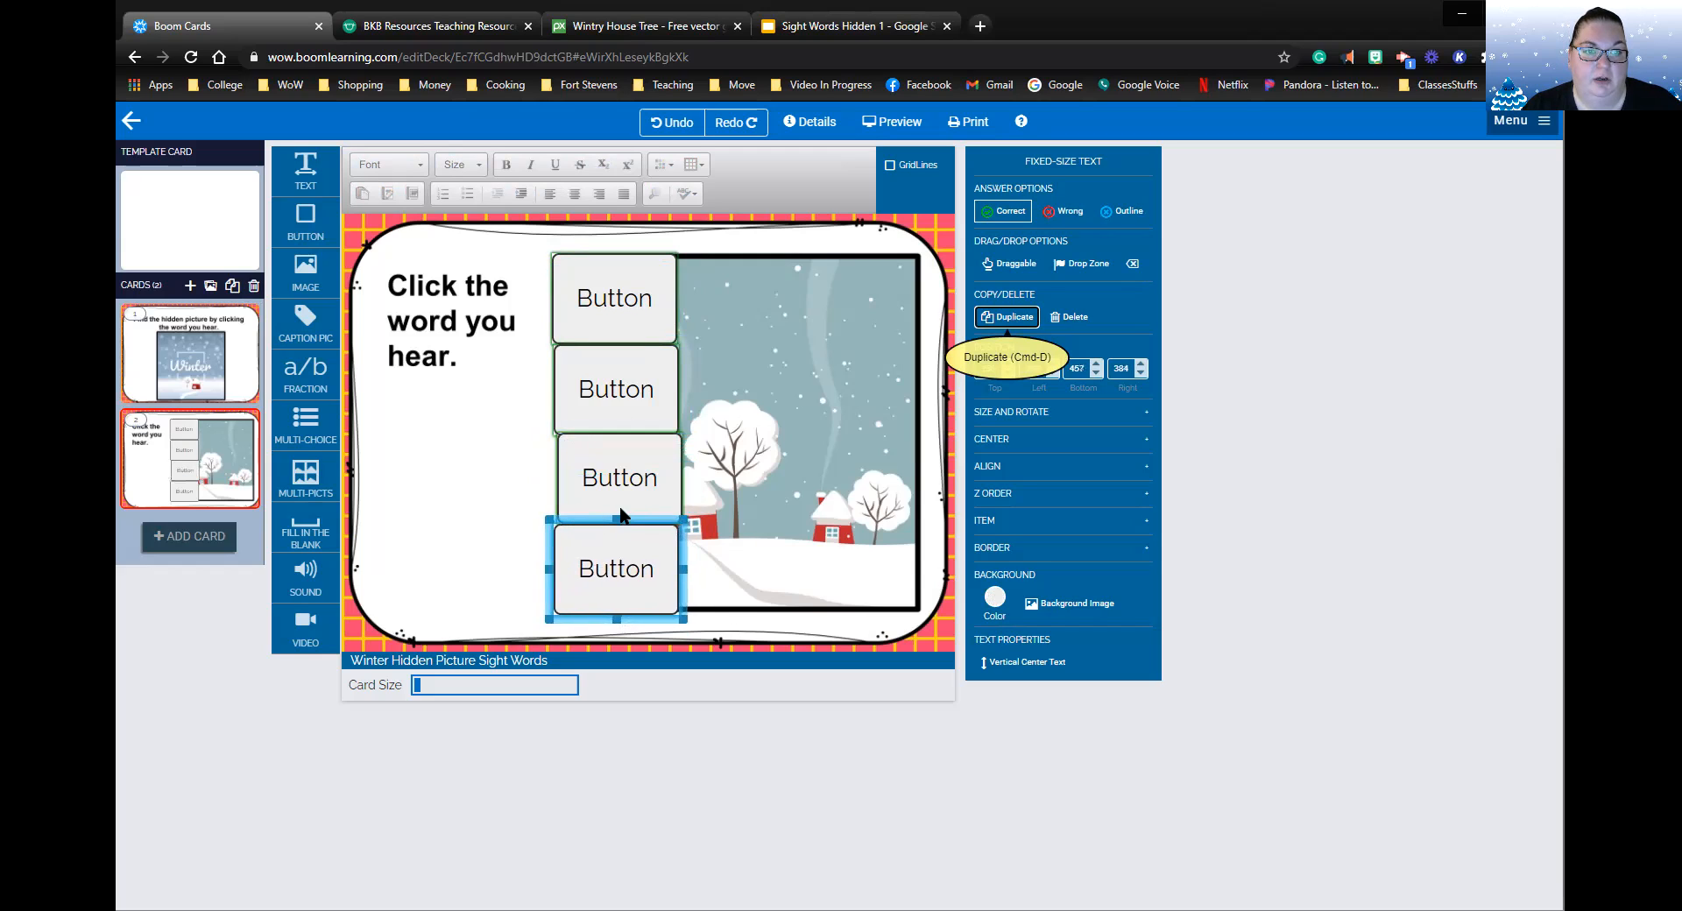
# Align the column by setting the left position of the second, third and fourth buttons to 240.
pyautogui.click(622, 298)
pyautogui.click(625, 300)
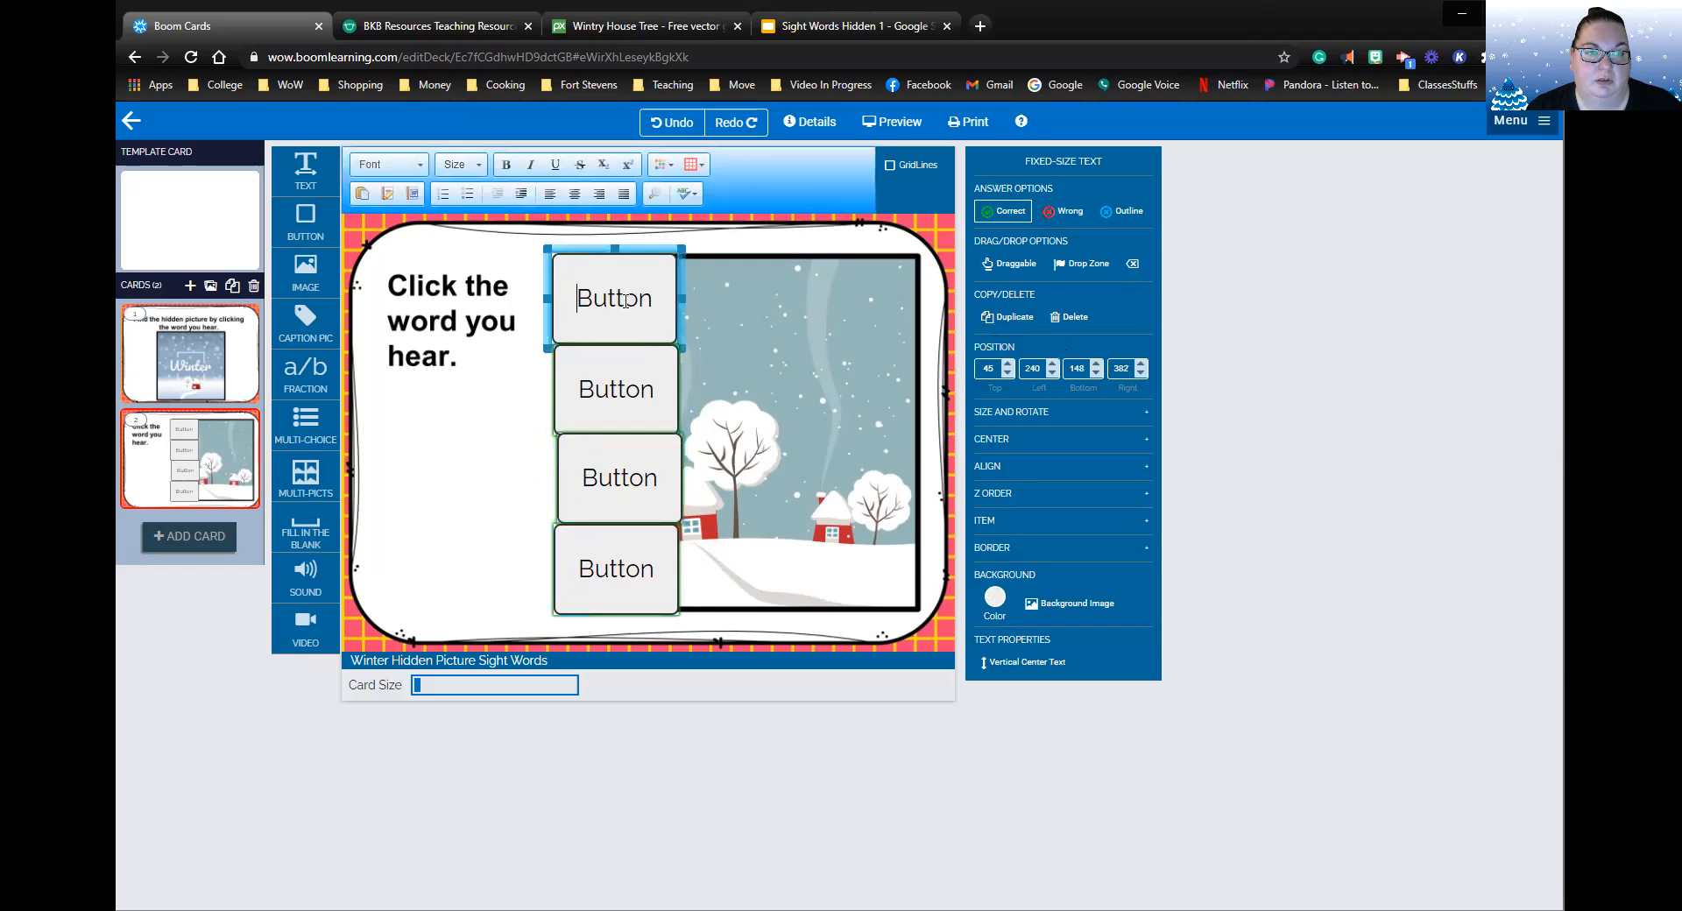
pyautogui.click(611, 391)
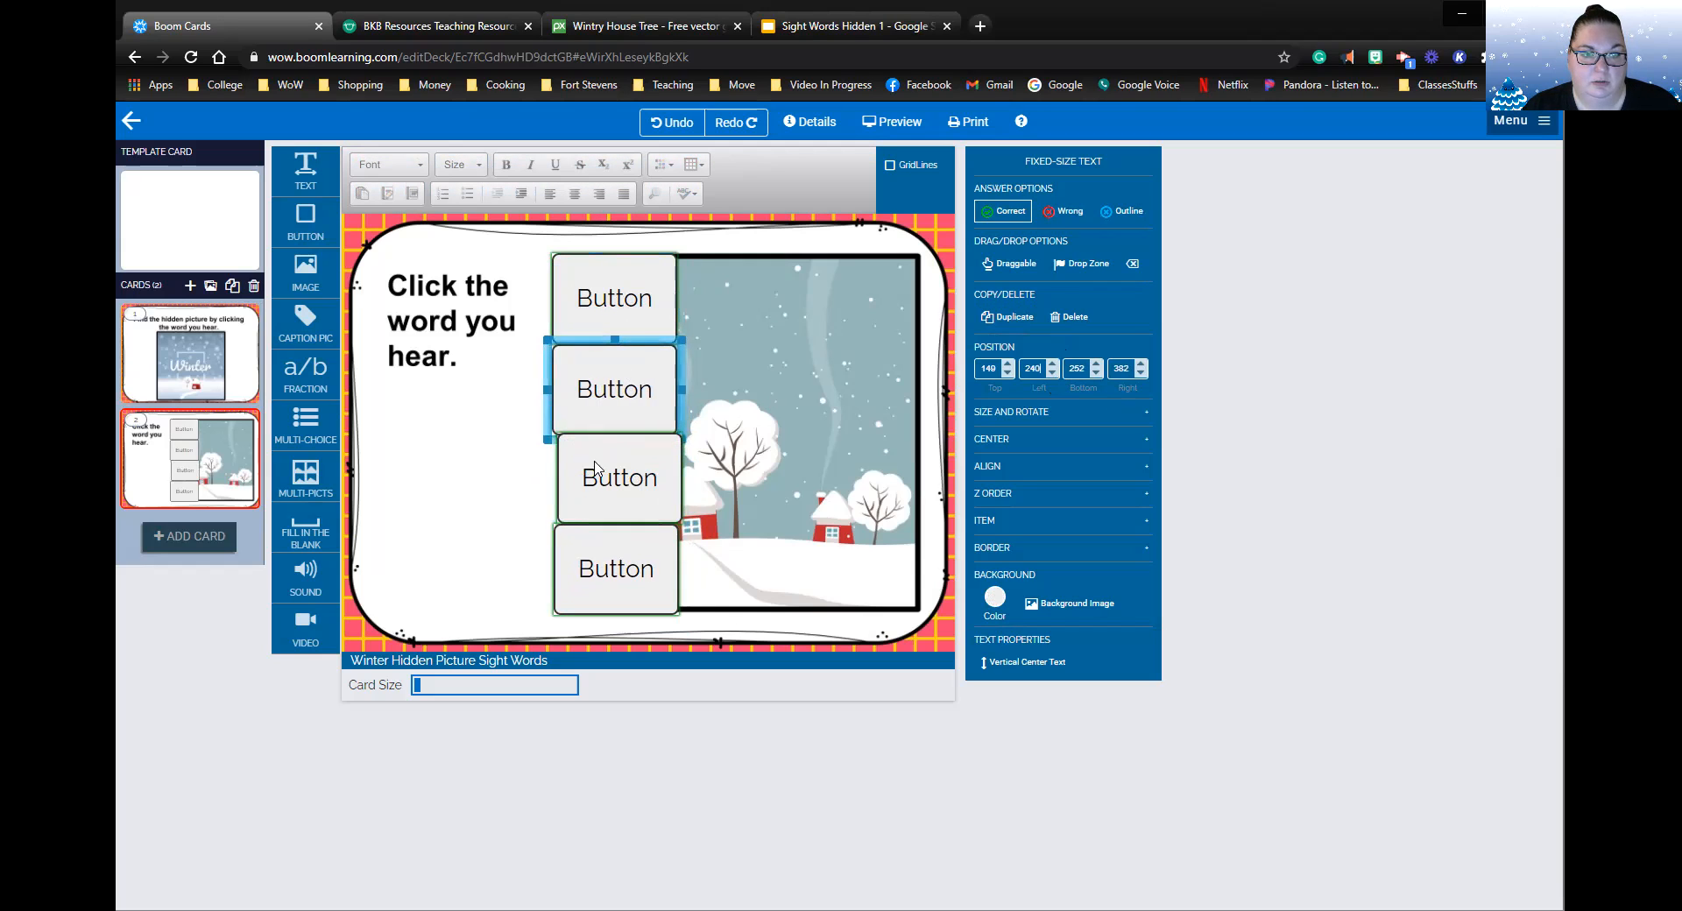
pyautogui.click(620, 478)
pyautogui.click(1052, 374)
pyautogui.click(1052, 374)
pyautogui.click(1052, 374)
pyautogui.click(1052, 374)
pyautogui.click(1052, 374)
pyautogui.click(1053, 378)
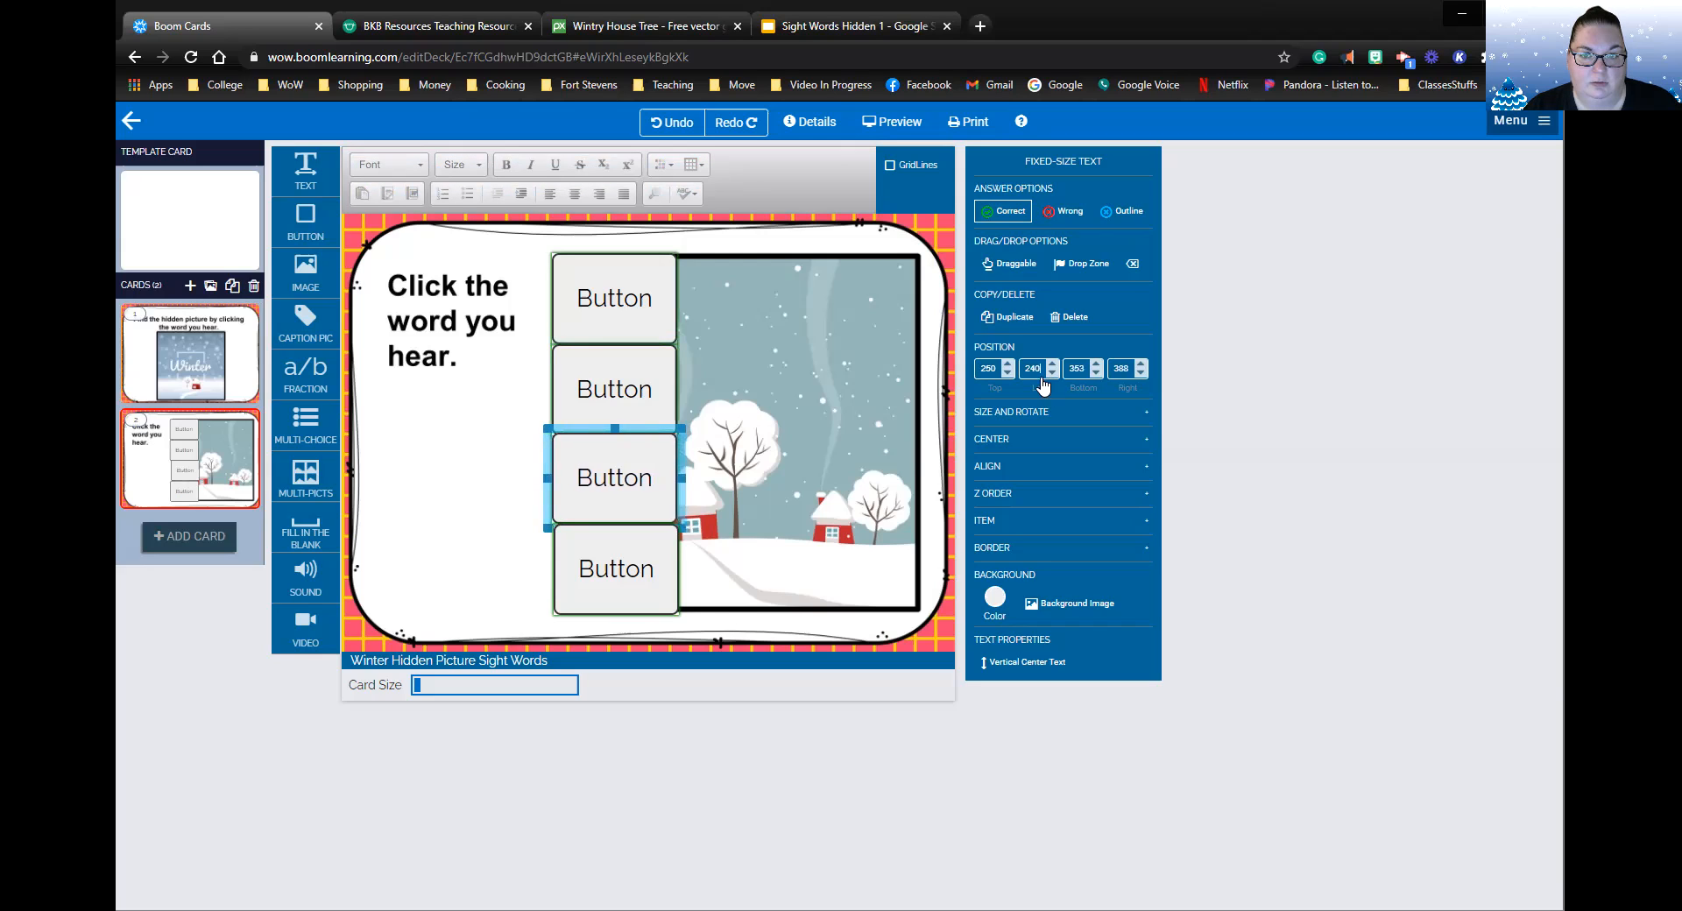
pyautogui.click(618, 561)
pyautogui.click(1052, 375)
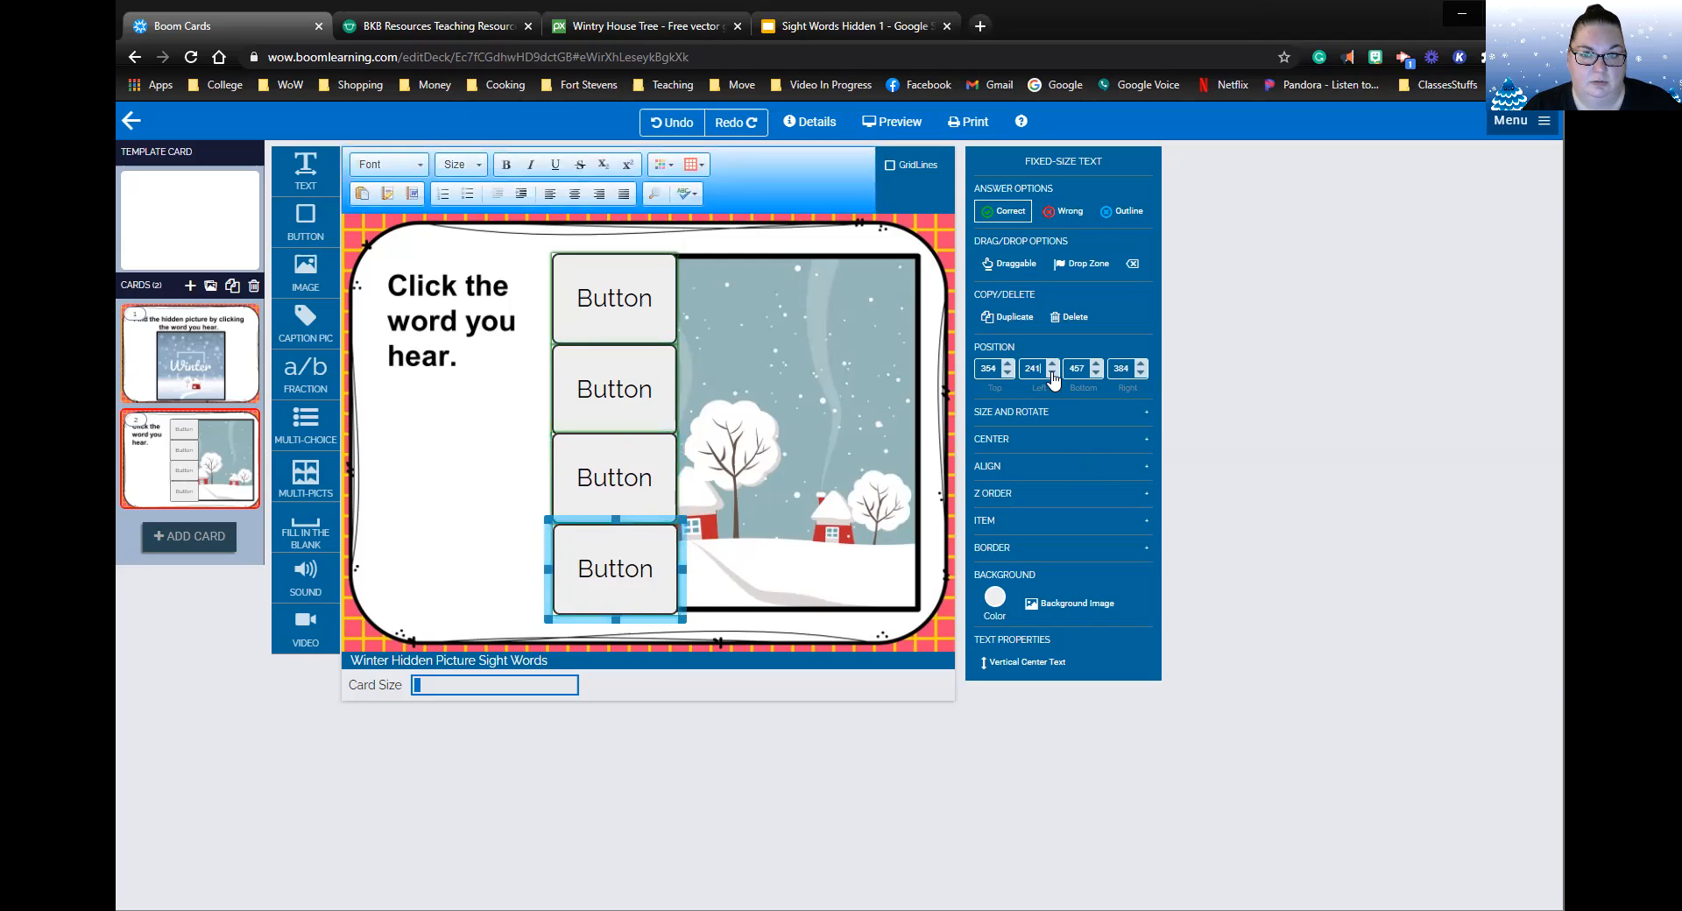
pyautogui.click(1052, 374)
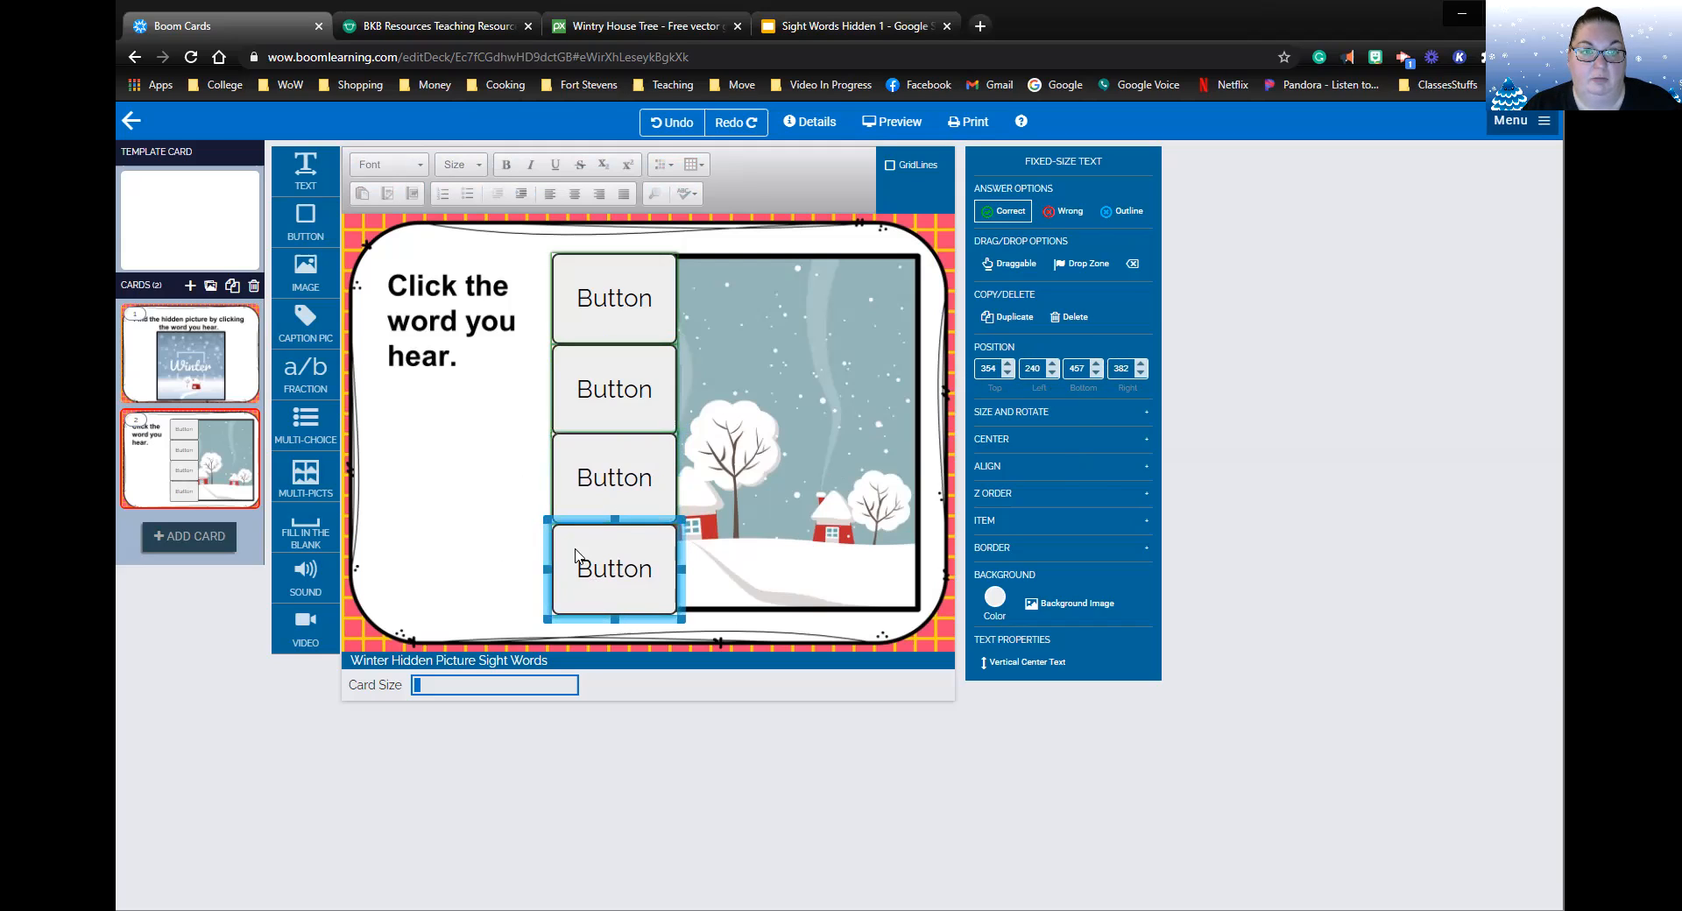
# Complete a three-button top row with two duplicates of the top button, and set the last one's top position to 45.
pyautogui.click(594, 313)
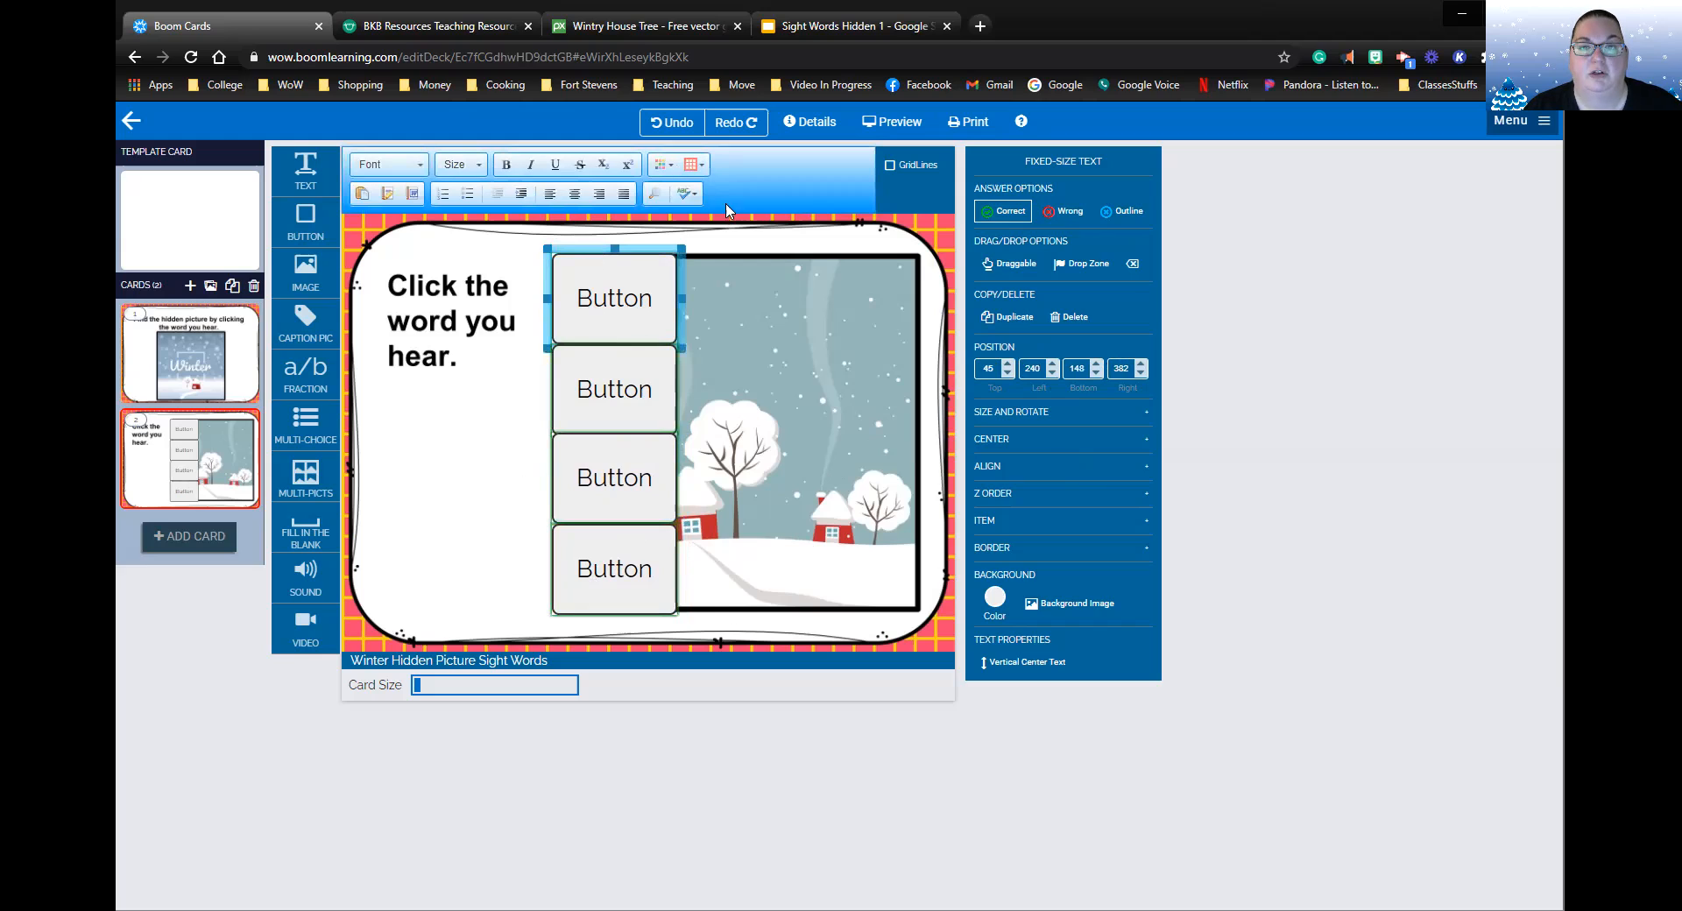
pyautogui.click(1008, 316)
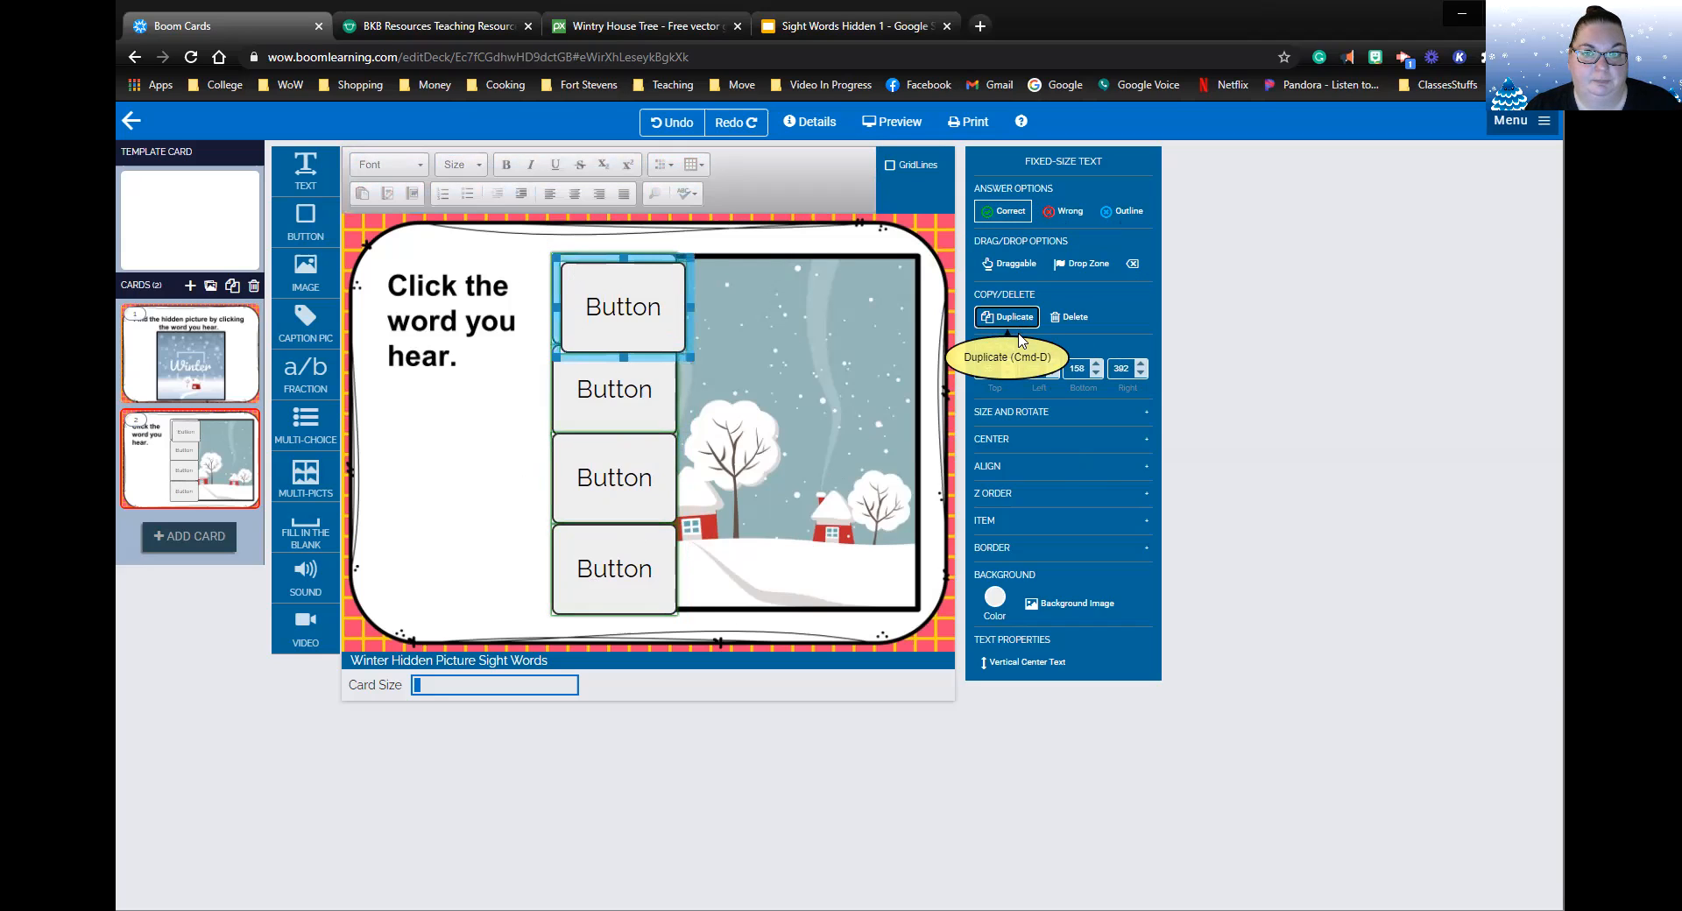
pyautogui.moveTo(576, 259); pyautogui.dragTo(817, 248)
pyautogui.moveTo(579, 269); pyautogui.dragTo(694, 245)
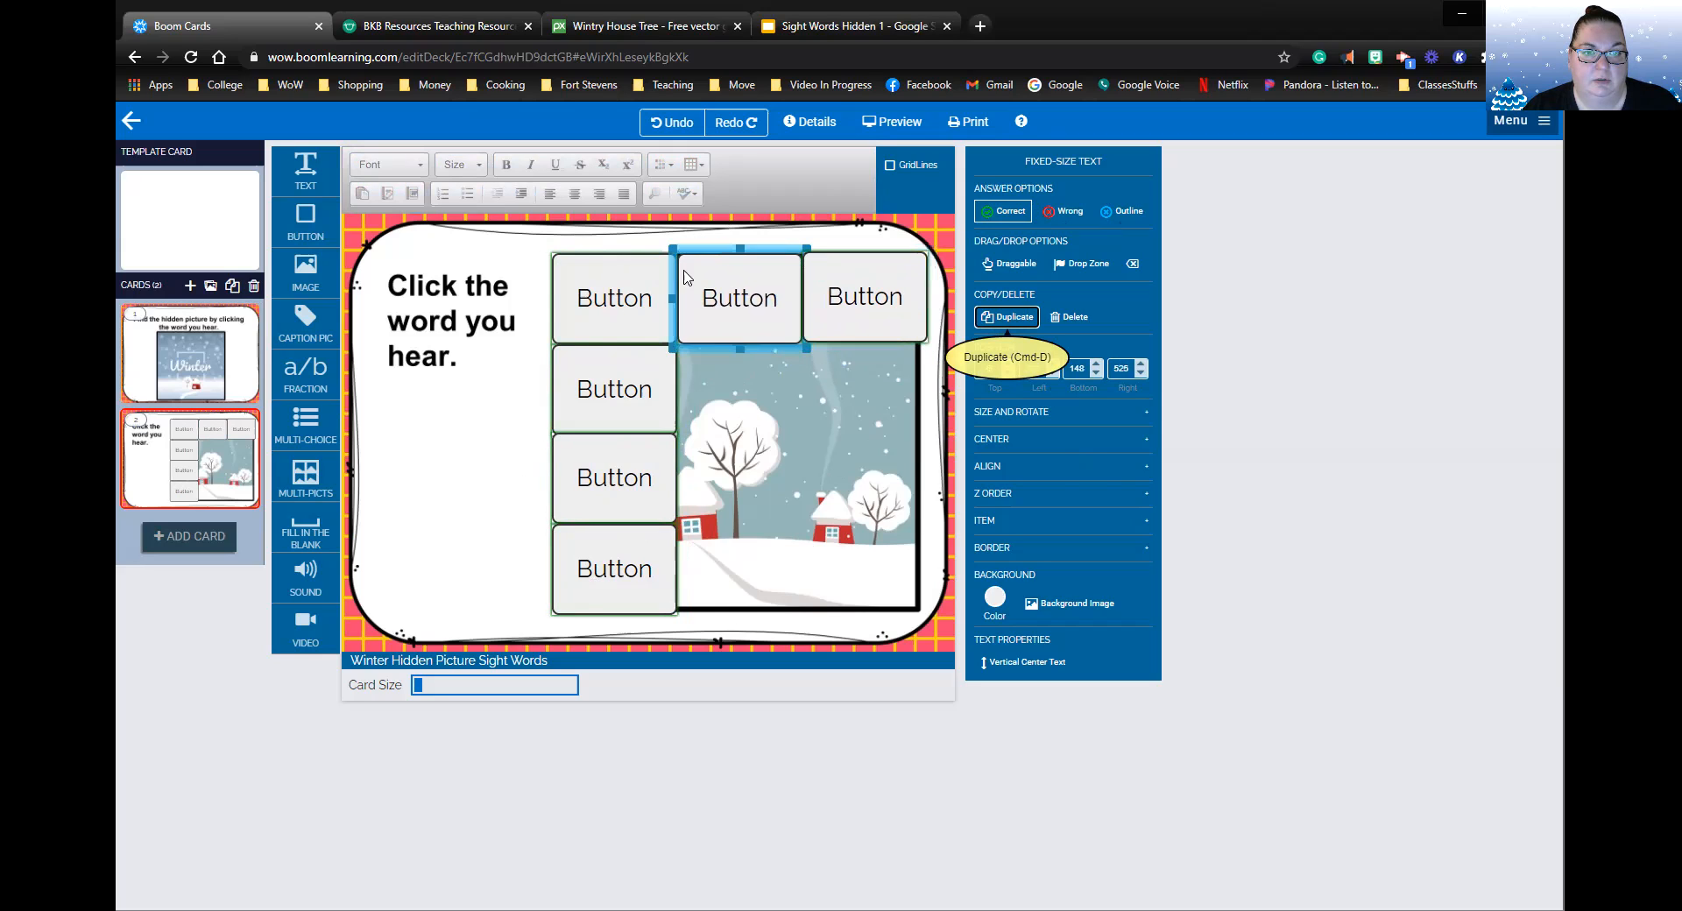
pyautogui.click(706, 313)
pyautogui.click(864, 306)
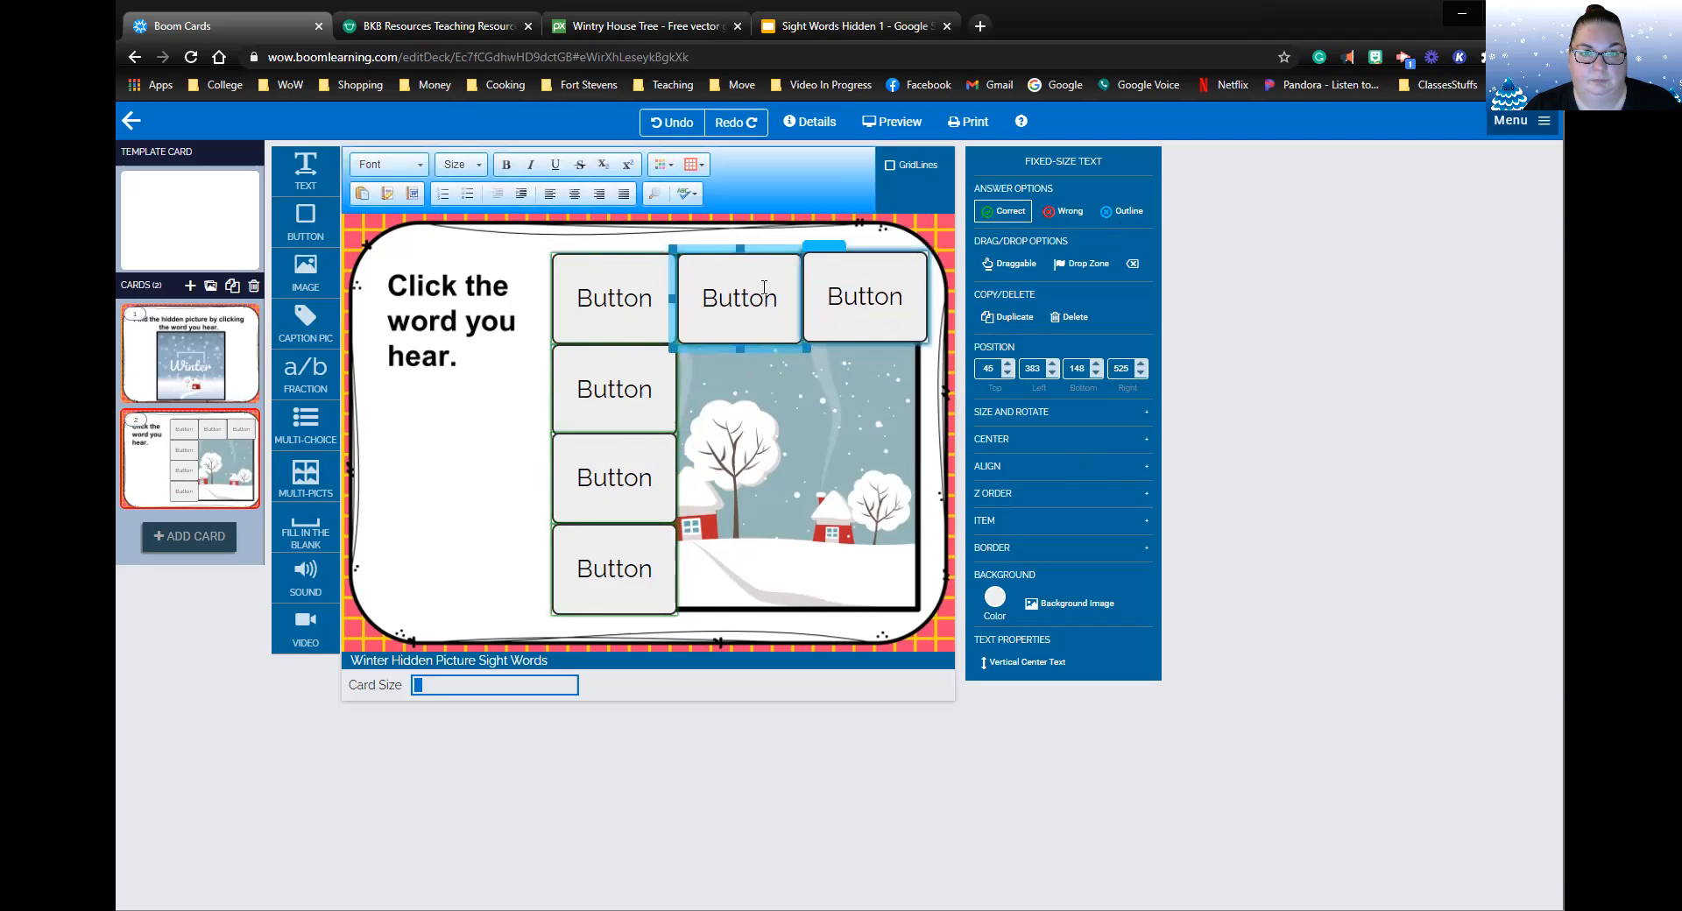
pyautogui.click(1007, 373)
pyautogui.click(1007, 372)
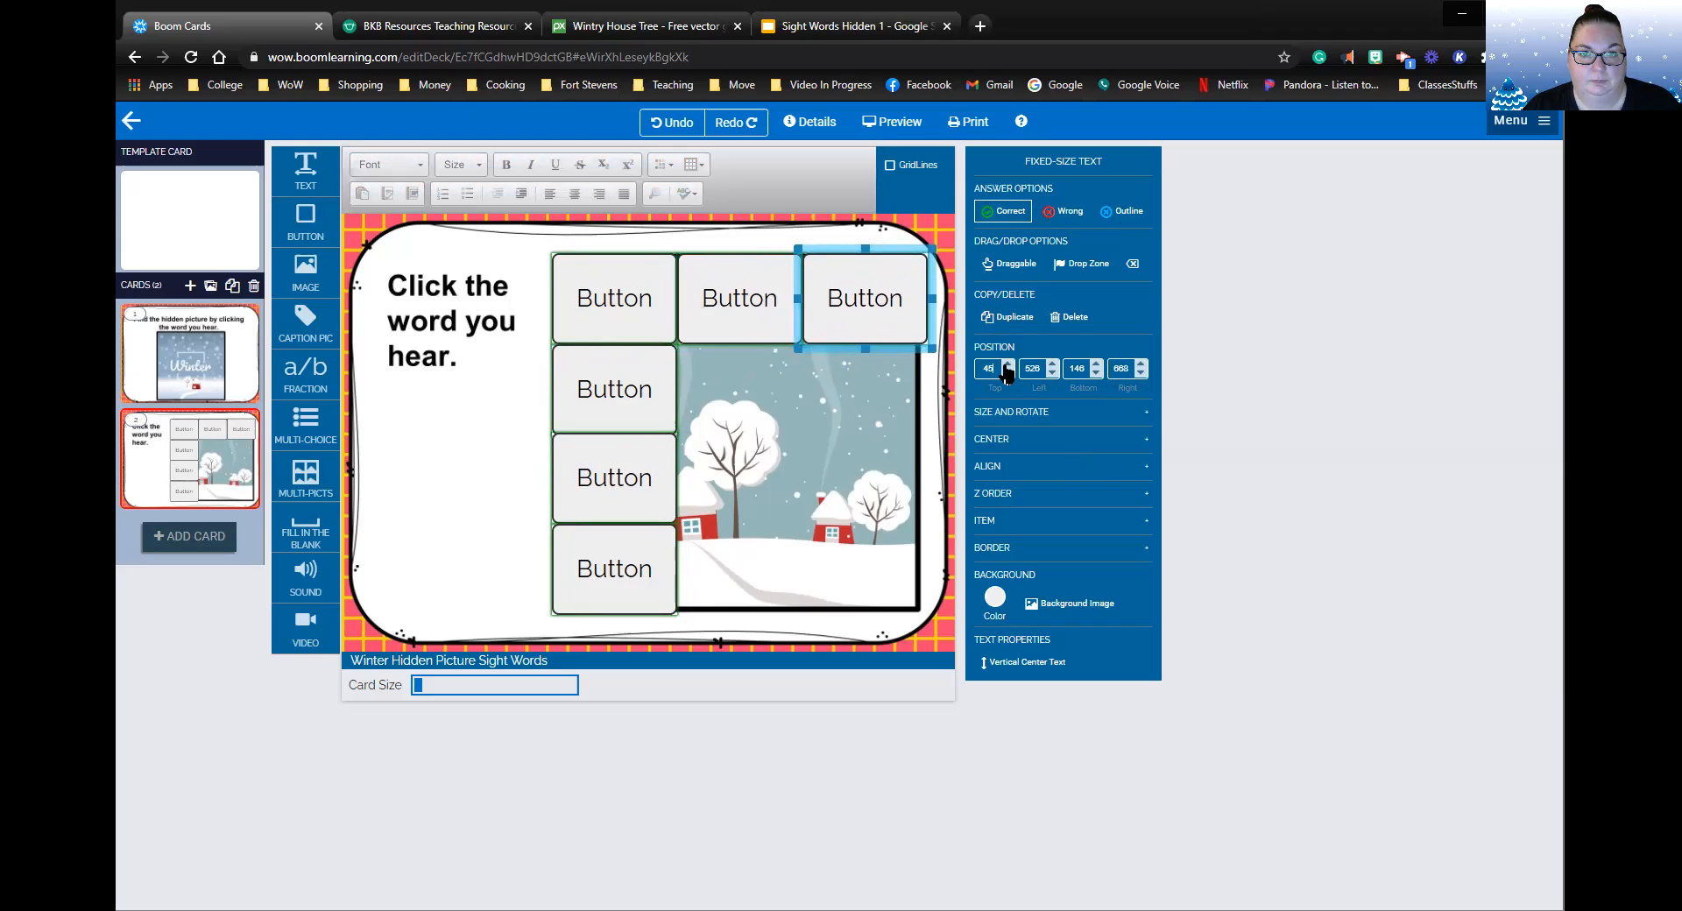
# Fill the second and third columns of rows two and three with duplicated buttons.
pyautogui.click(1009, 316)
pyautogui.moveTo(835, 261); pyautogui.dragTo(693, 339)
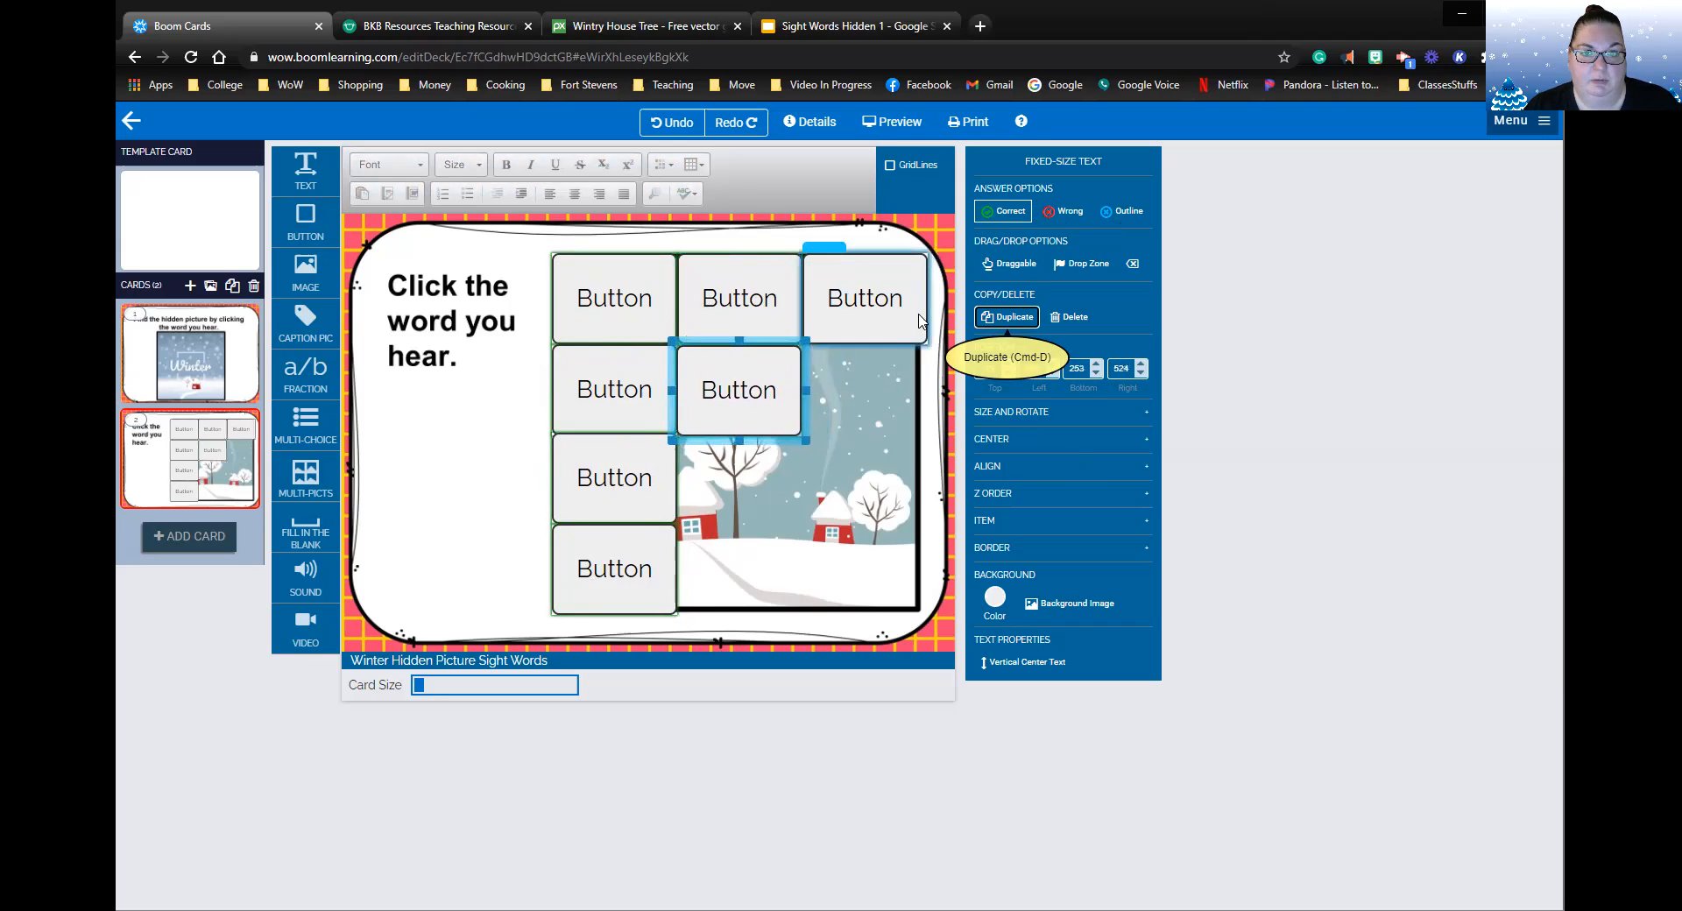
pyautogui.click(1007, 317)
pyautogui.moveTo(692, 349); pyautogui.dragTo(699, 429)
pyautogui.click(988, 320)
pyautogui.click(990, 319)
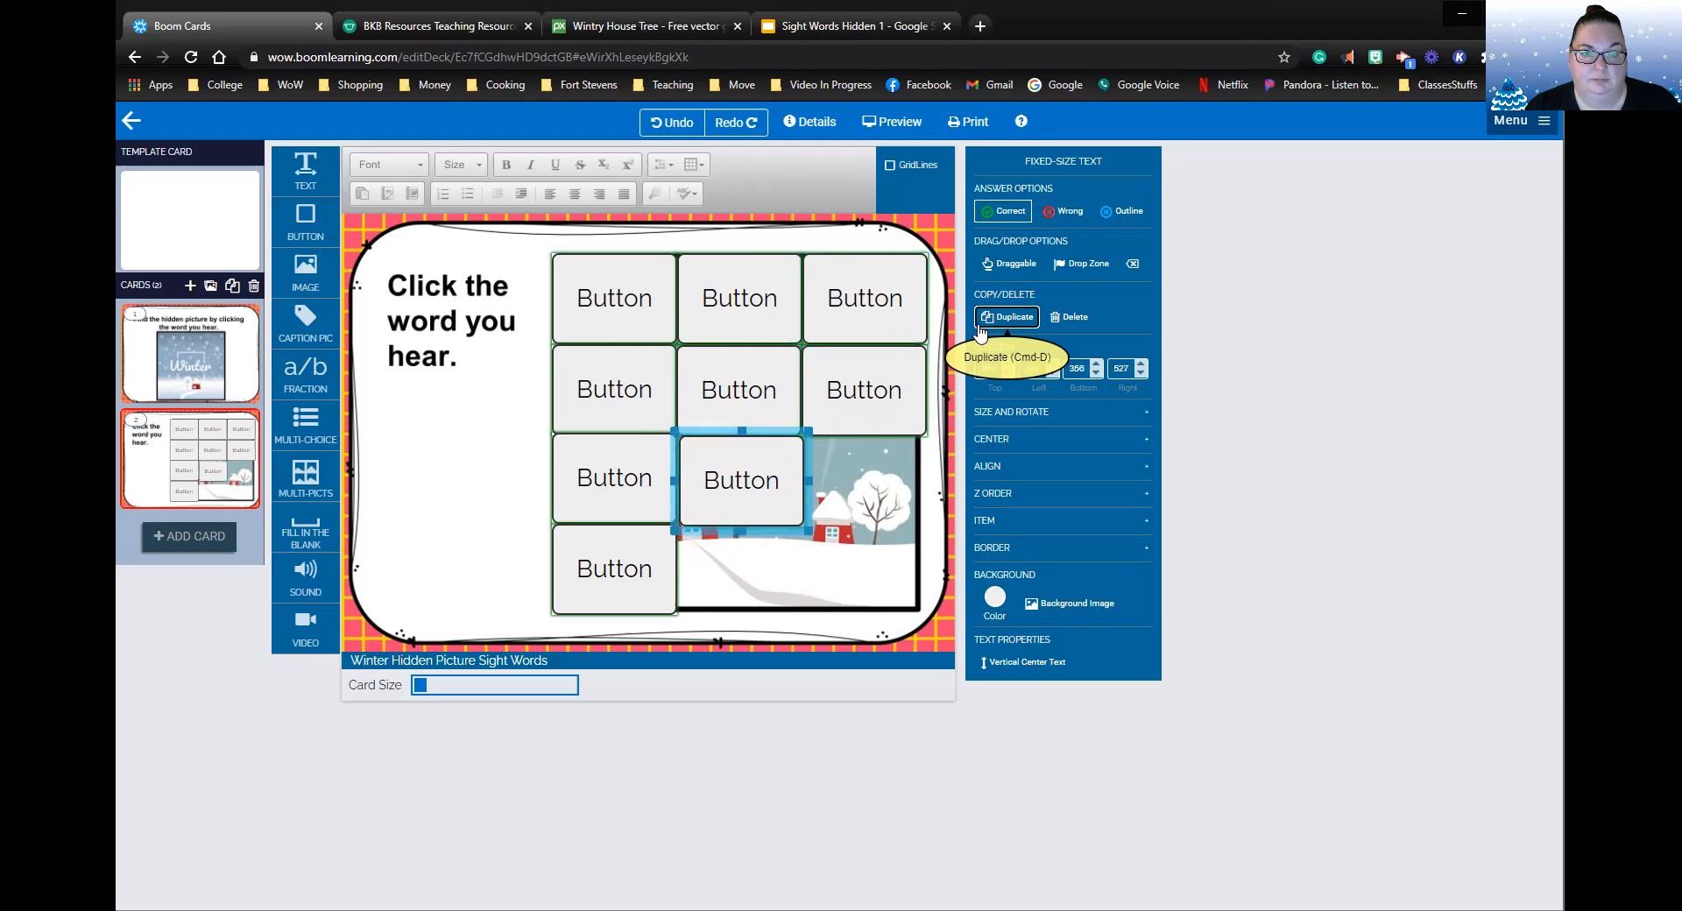
pyautogui.moveTo(703, 445); pyautogui.dragTo(817, 435)
# Place two more button duplicates in the bottom row, covering the whole scene with a grid of three columns and four rows.
pyautogui.click(1000, 320)
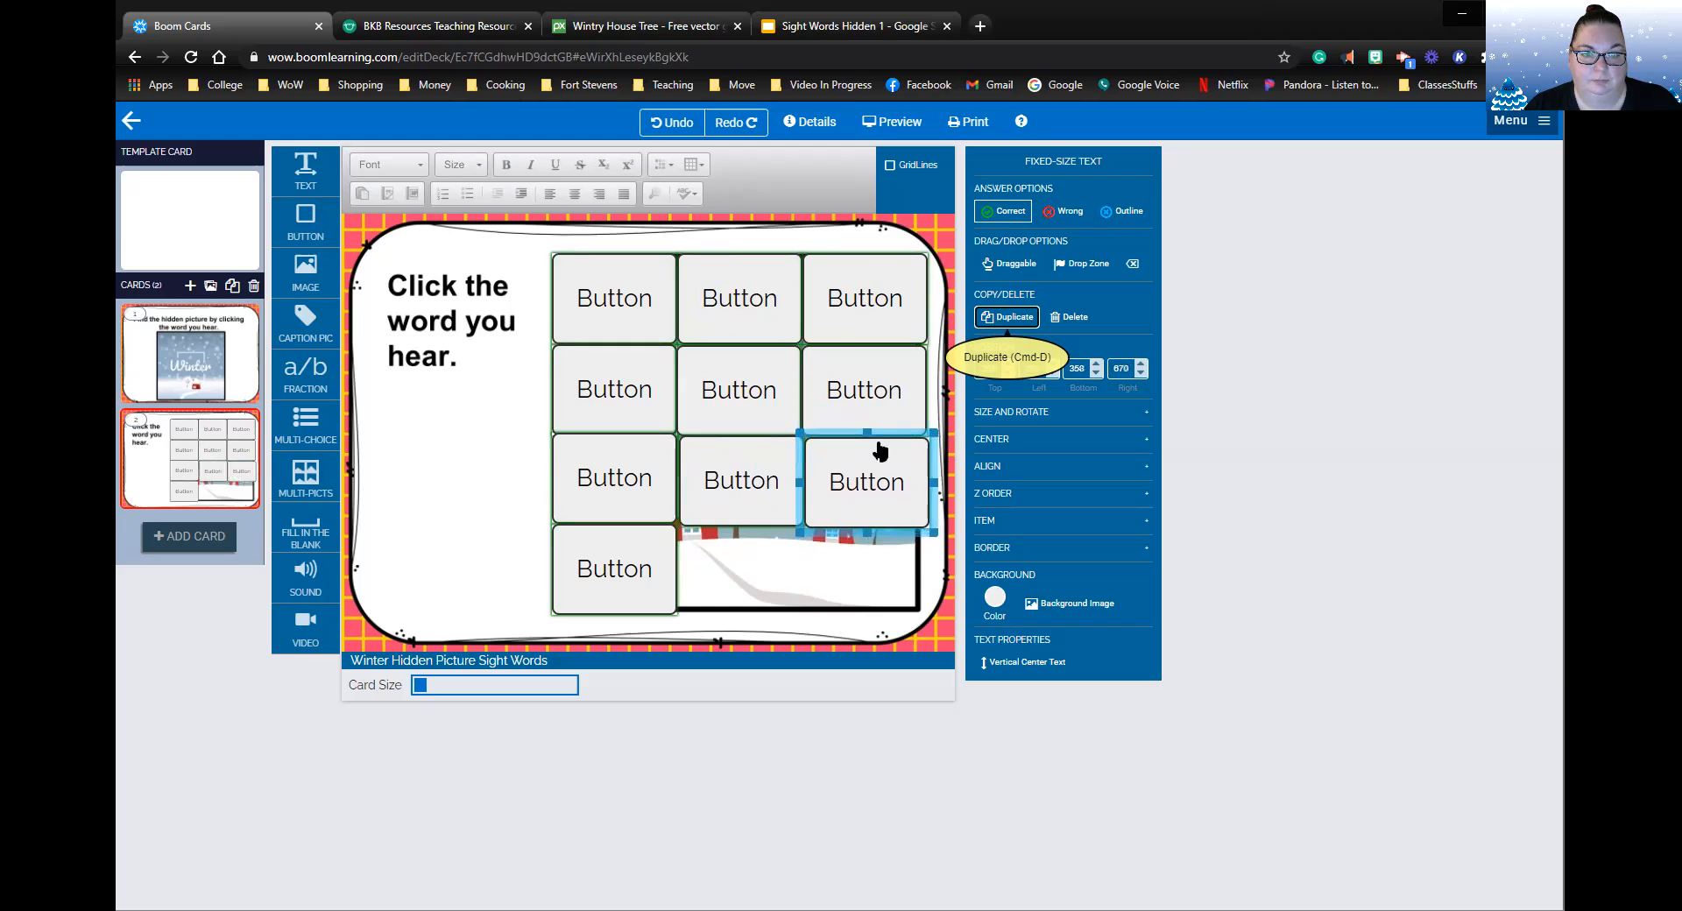
pyautogui.moveTo(809, 439); pyautogui.dragTo(807, 523)
pyautogui.click(1004, 322)
# Compare the positions of the four buttons in the first column of the grid.
pyautogui.click(582, 386)
pyautogui.click(596, 282)
pyautogui.click(613, 395)
pyautogui.click(596, 480)
pyautogui.click(615, 550)
pyautogui.click(640, 380)
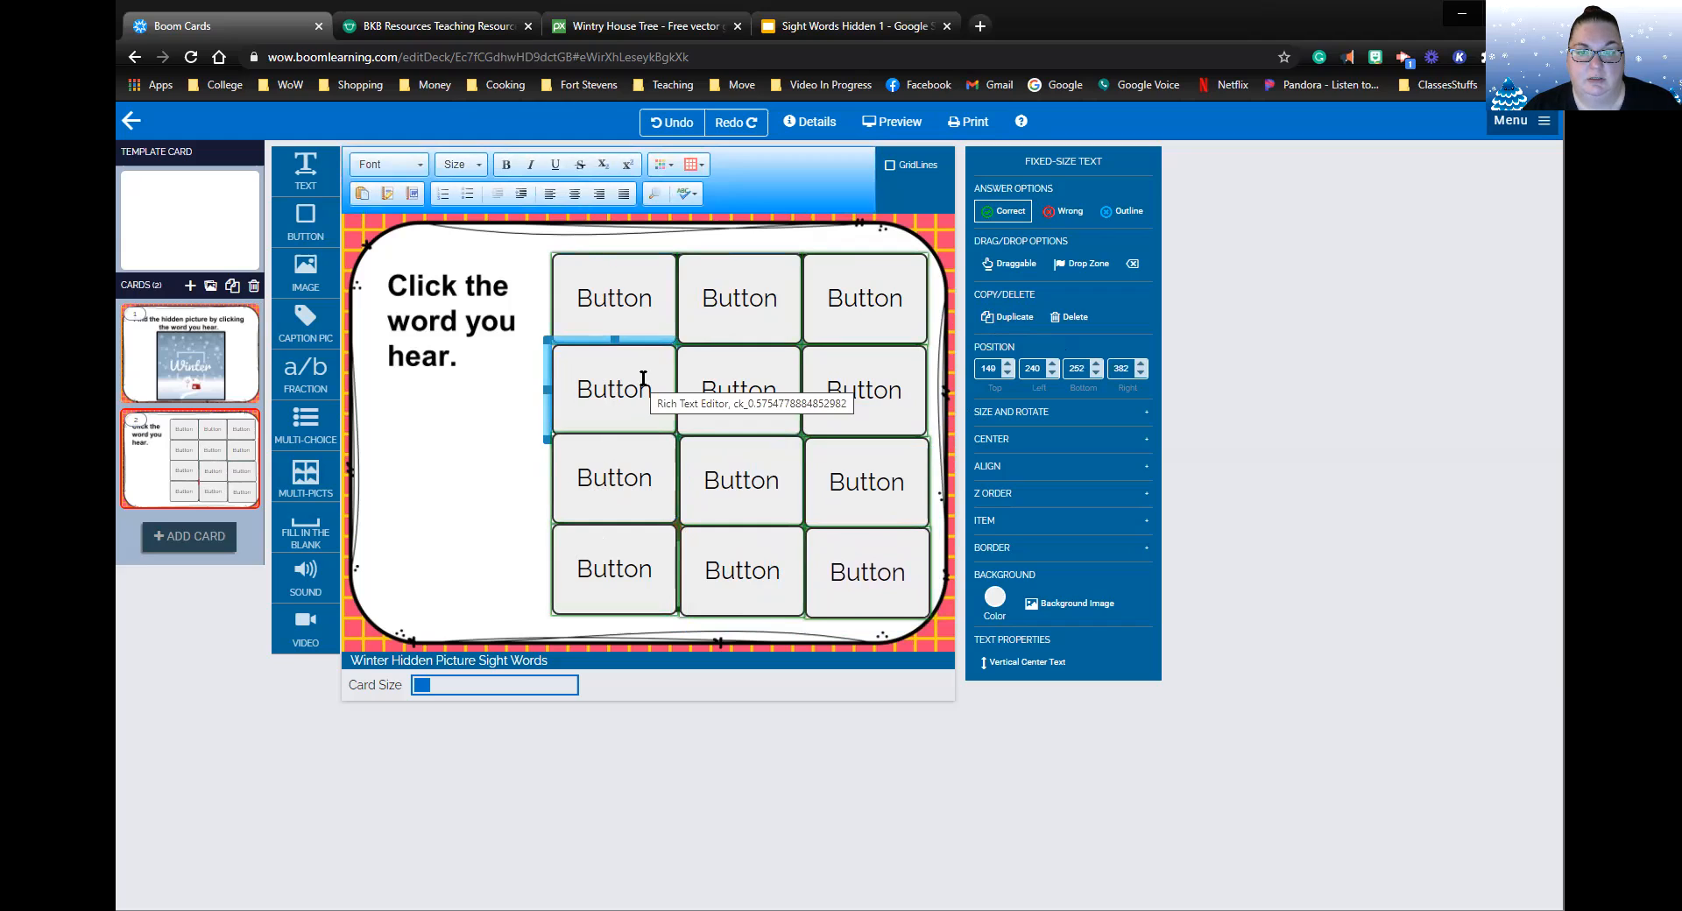
# Align the middle button of row two with the one above it by setting its left position to 383.
pyautogui.click(736, 386)
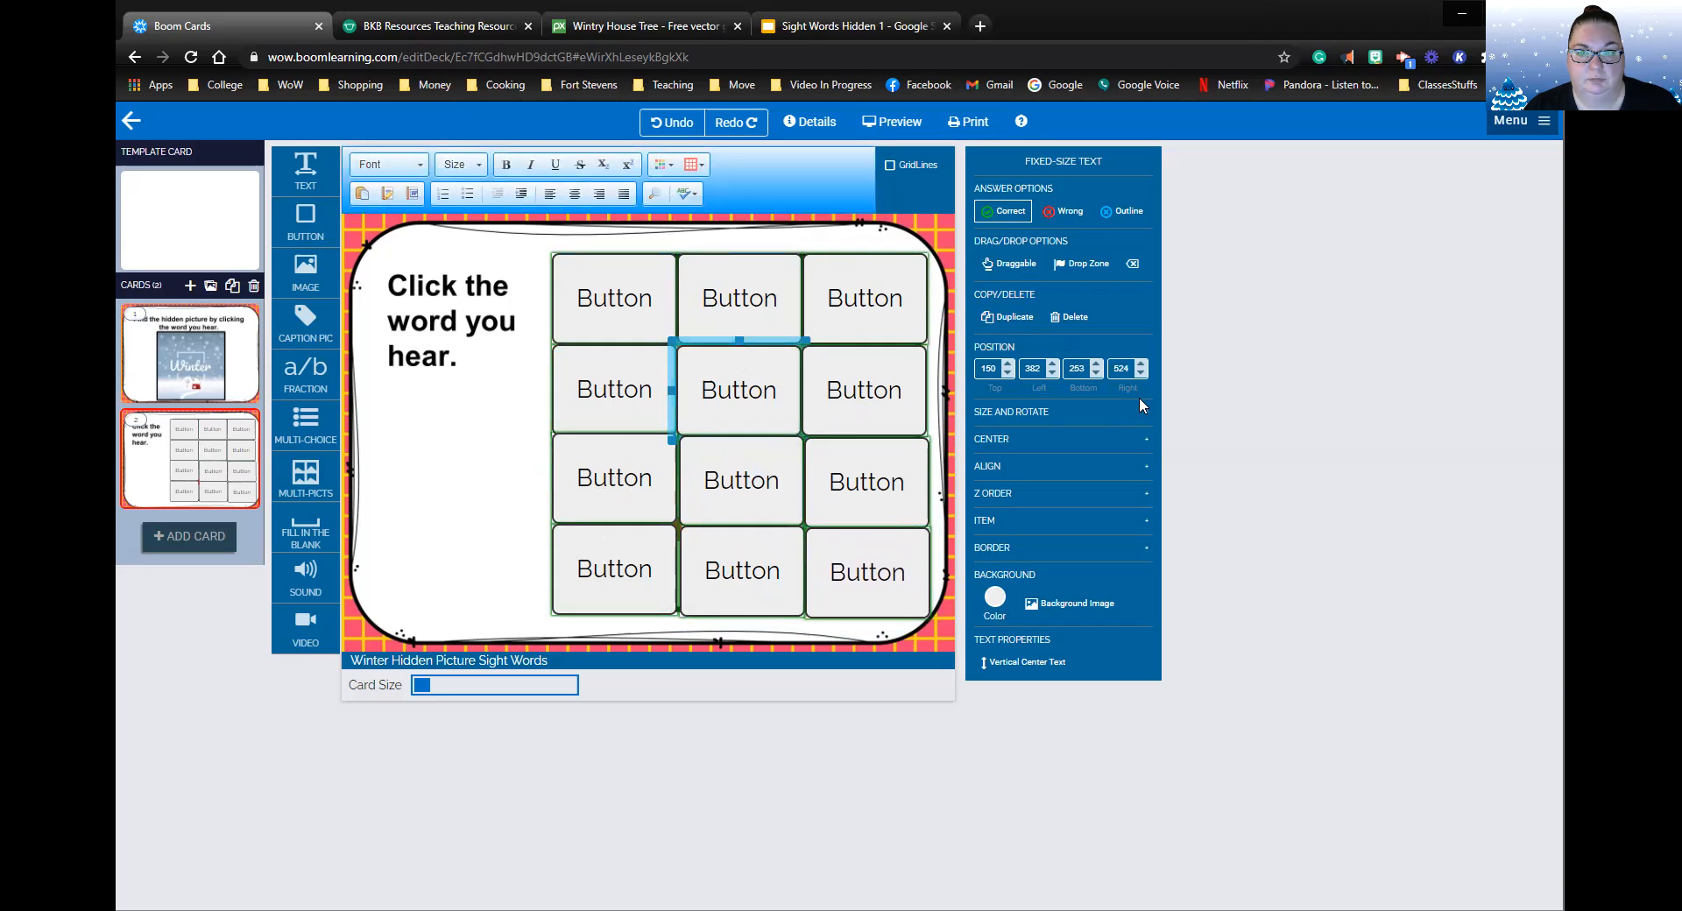
pyautogui.click(1053, 364)
pyautogui.click(1052, 373)
pyautogui.click(705, 285)
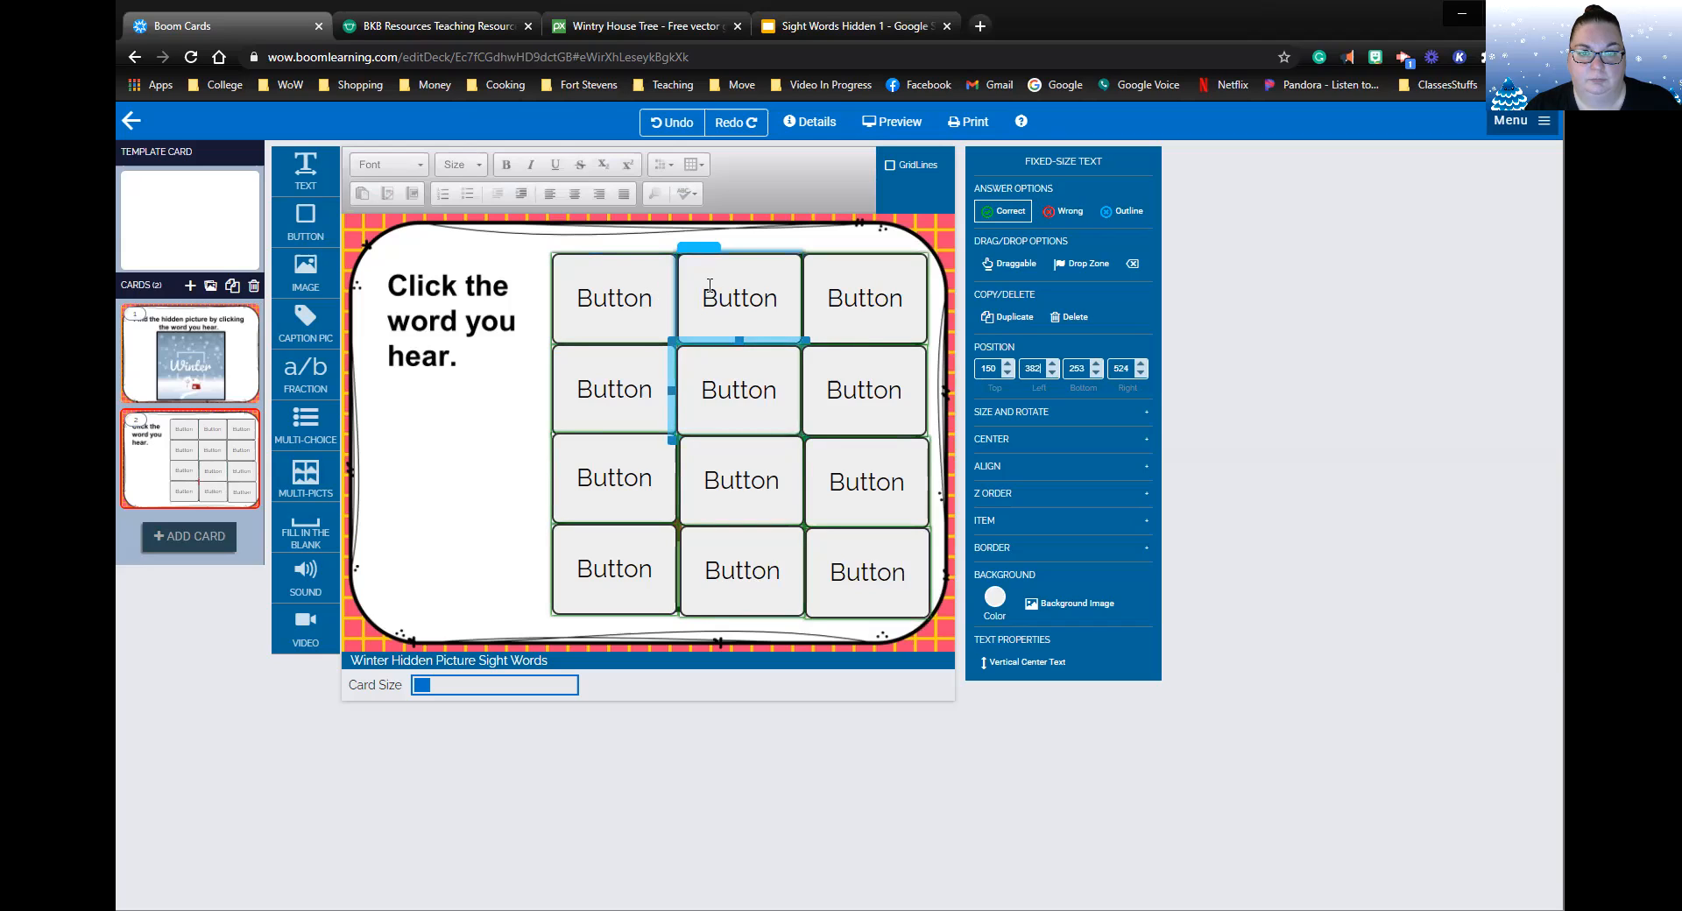
pyautogui.click(746, 393)
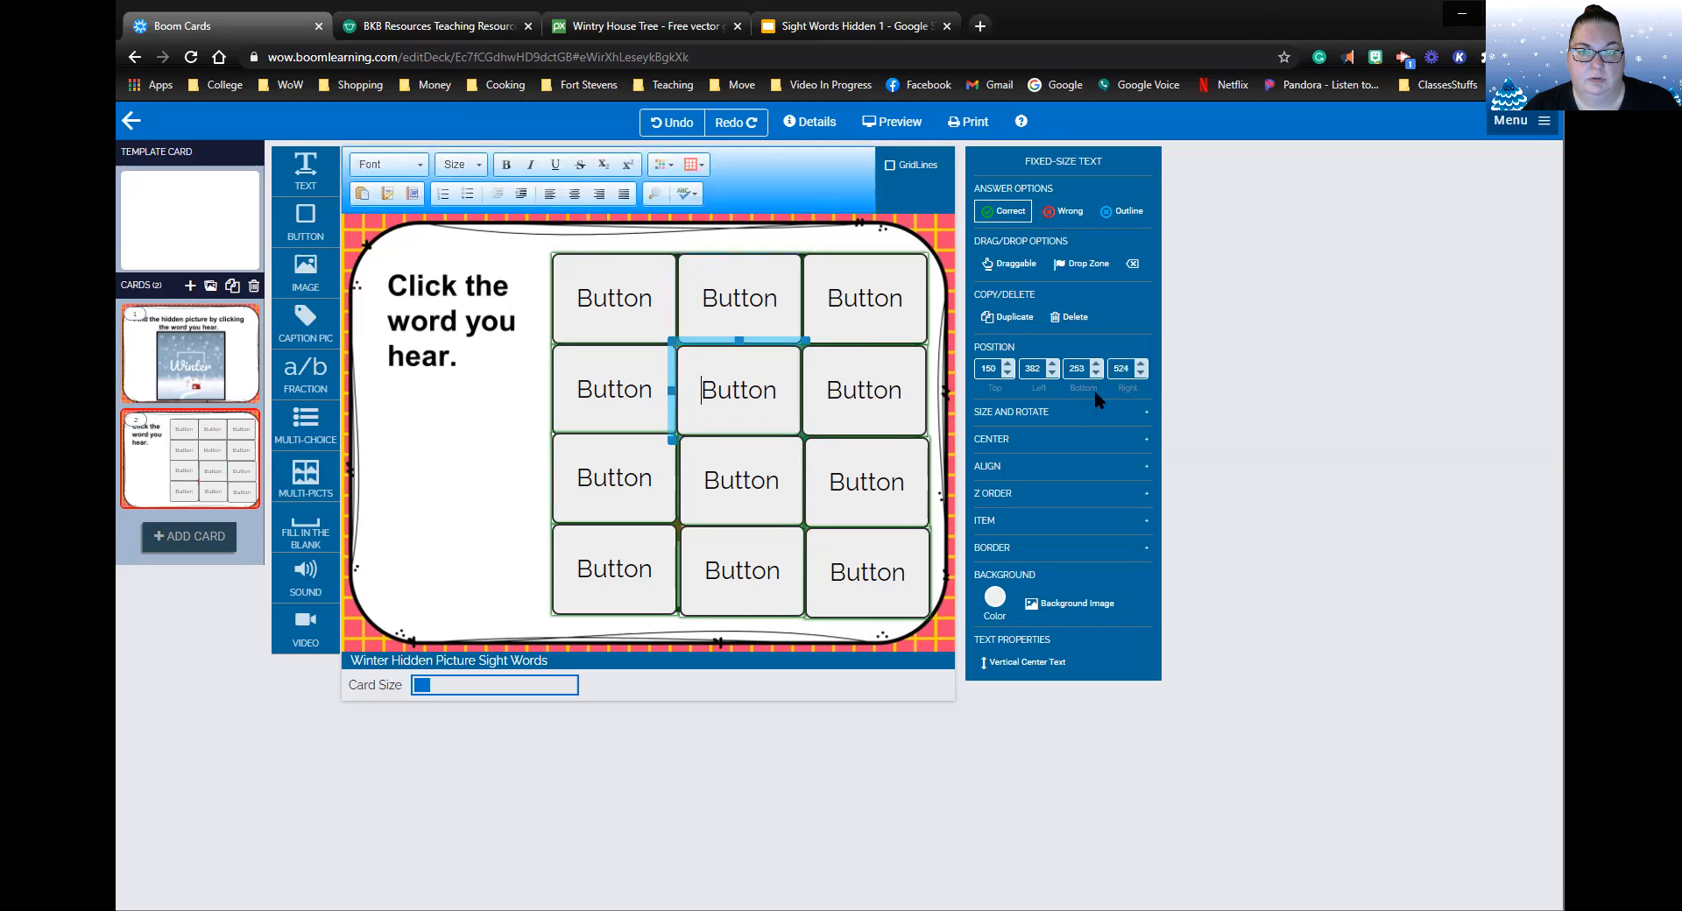
pyautogui.click(869, 330)
# Set the left position of the middle buttons in rows three and four to 383.
pyautogui.click(712, 489)
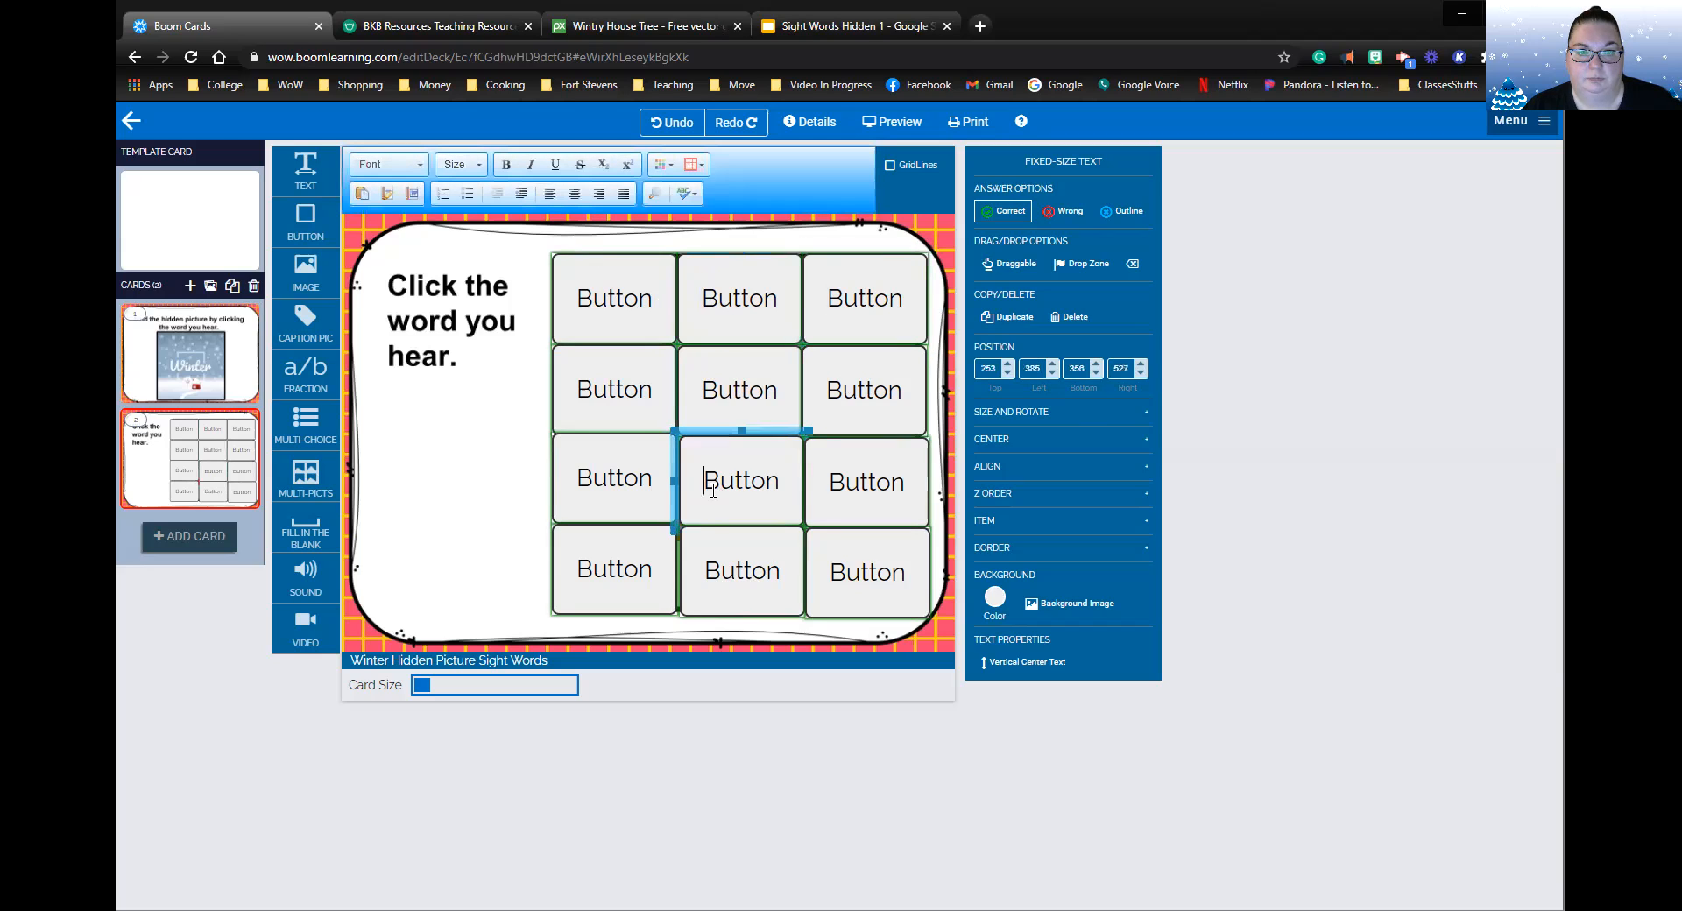
pyautogui.click(1052, 373)
pyautogui.click(1052, 374)
pyautogui.click(1052, 373)
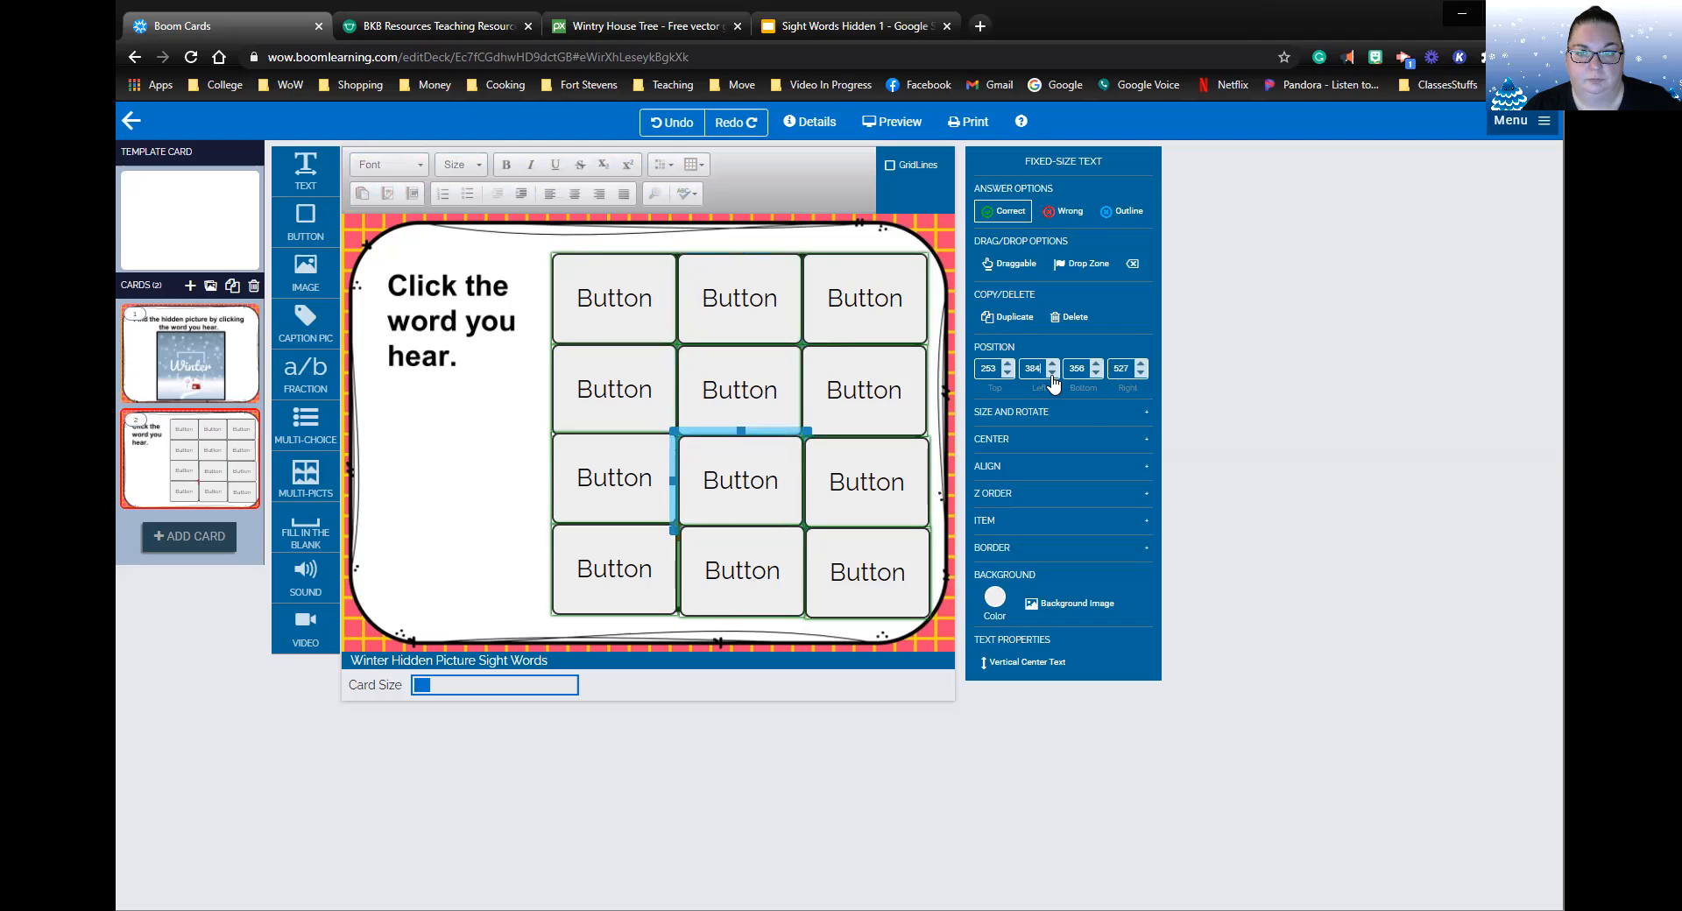
pyautogui.click(776, 573)
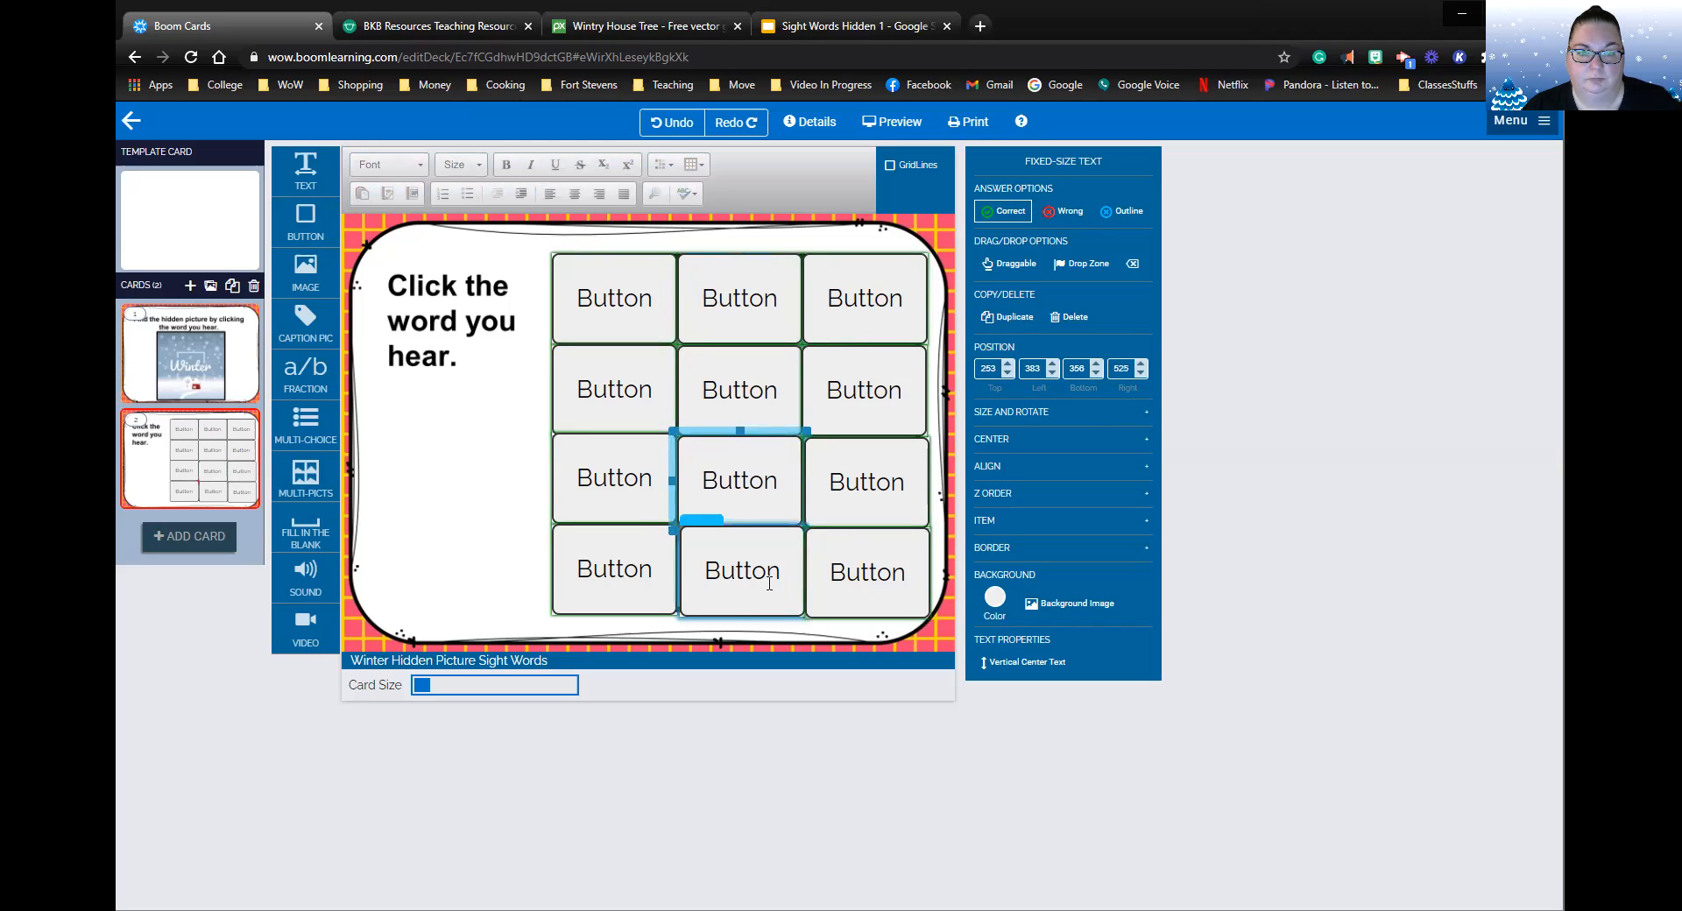
pyautogui.click(1053, 374)
pyautogui.click(1053, 374)
pyautogui.click(1053, 374)
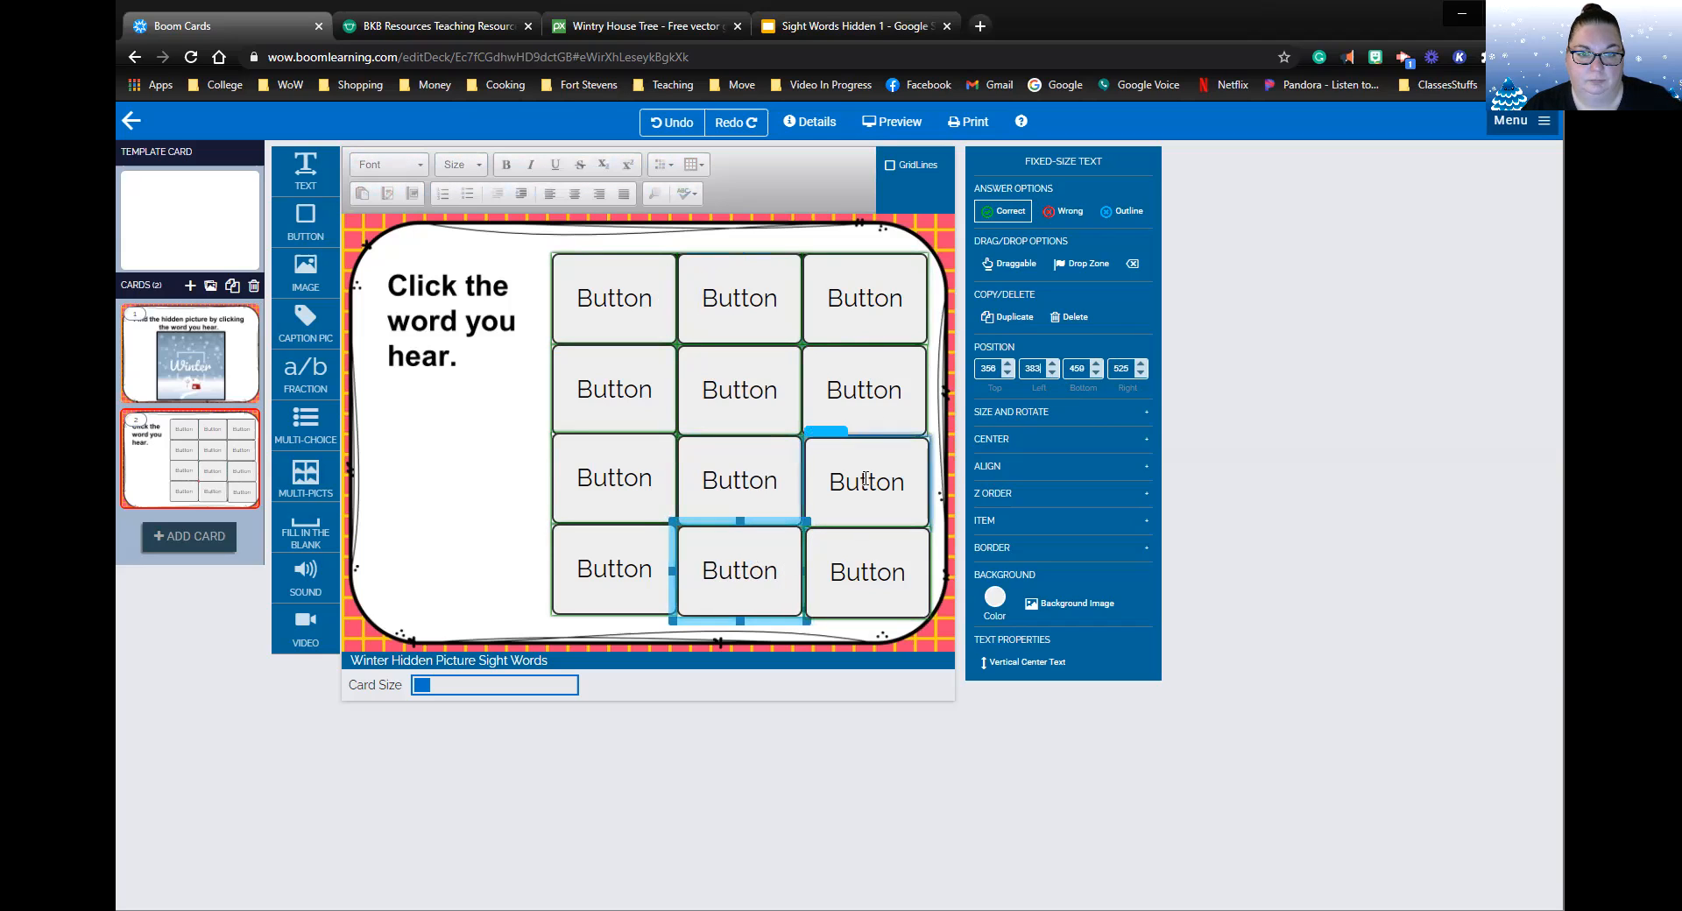
# Align the third column by setting the left position of its buttons in rows two, three and four to 526.
pyautogui.click(828, 298)
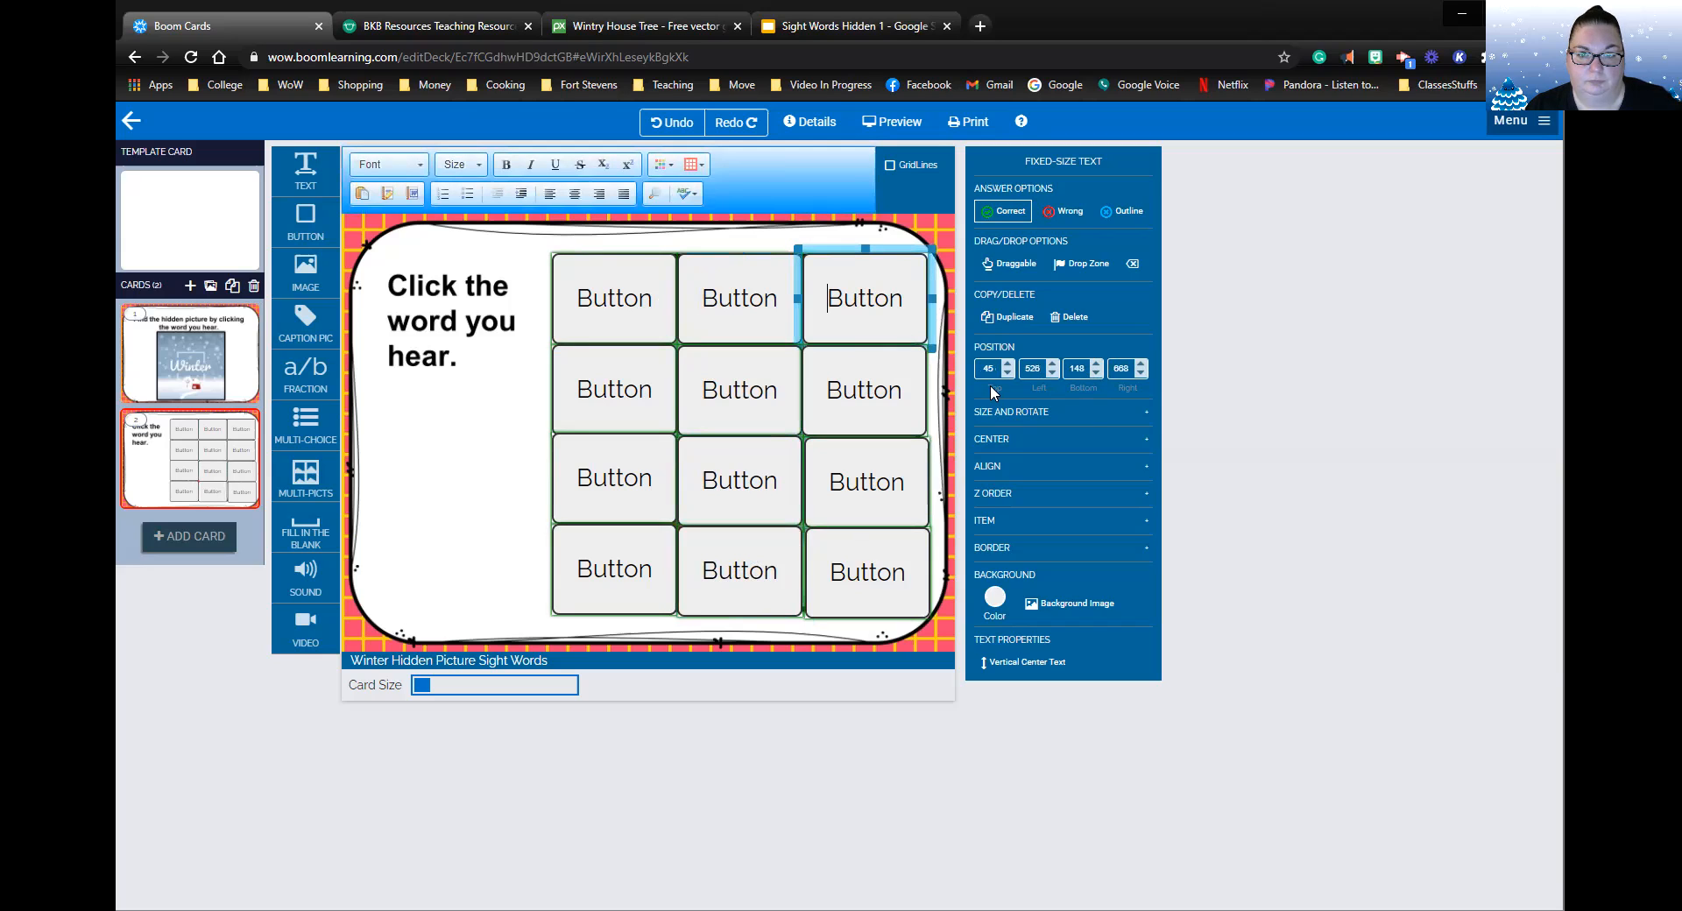
pyautogui.click(876, 379)
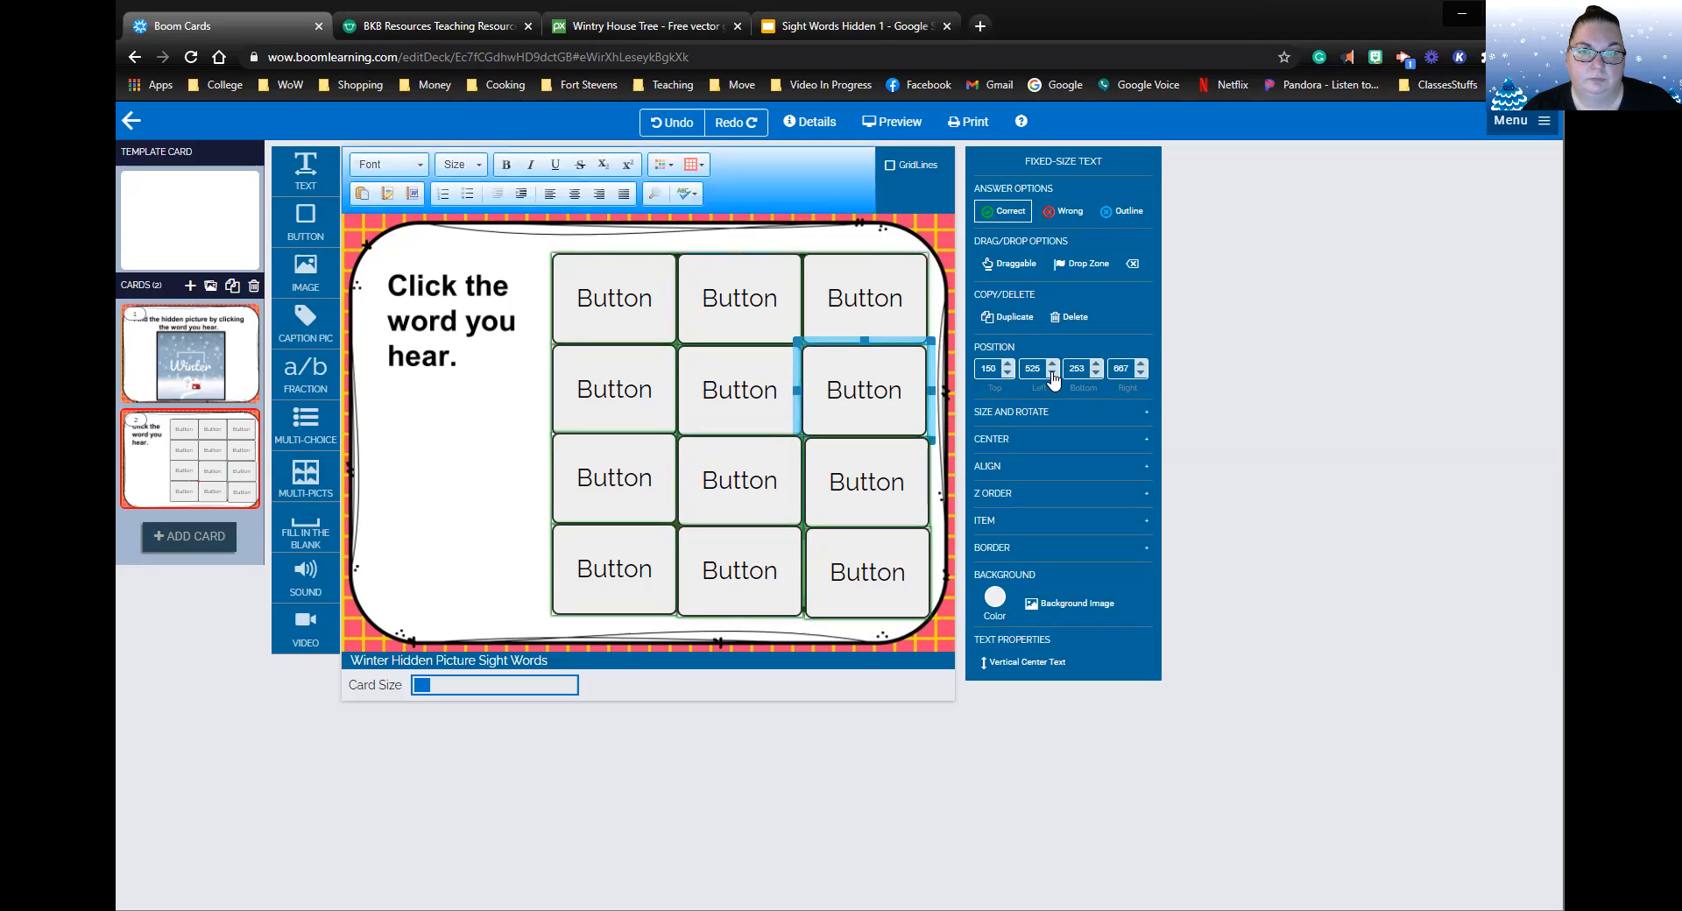
pyautogui.click(857, 492)
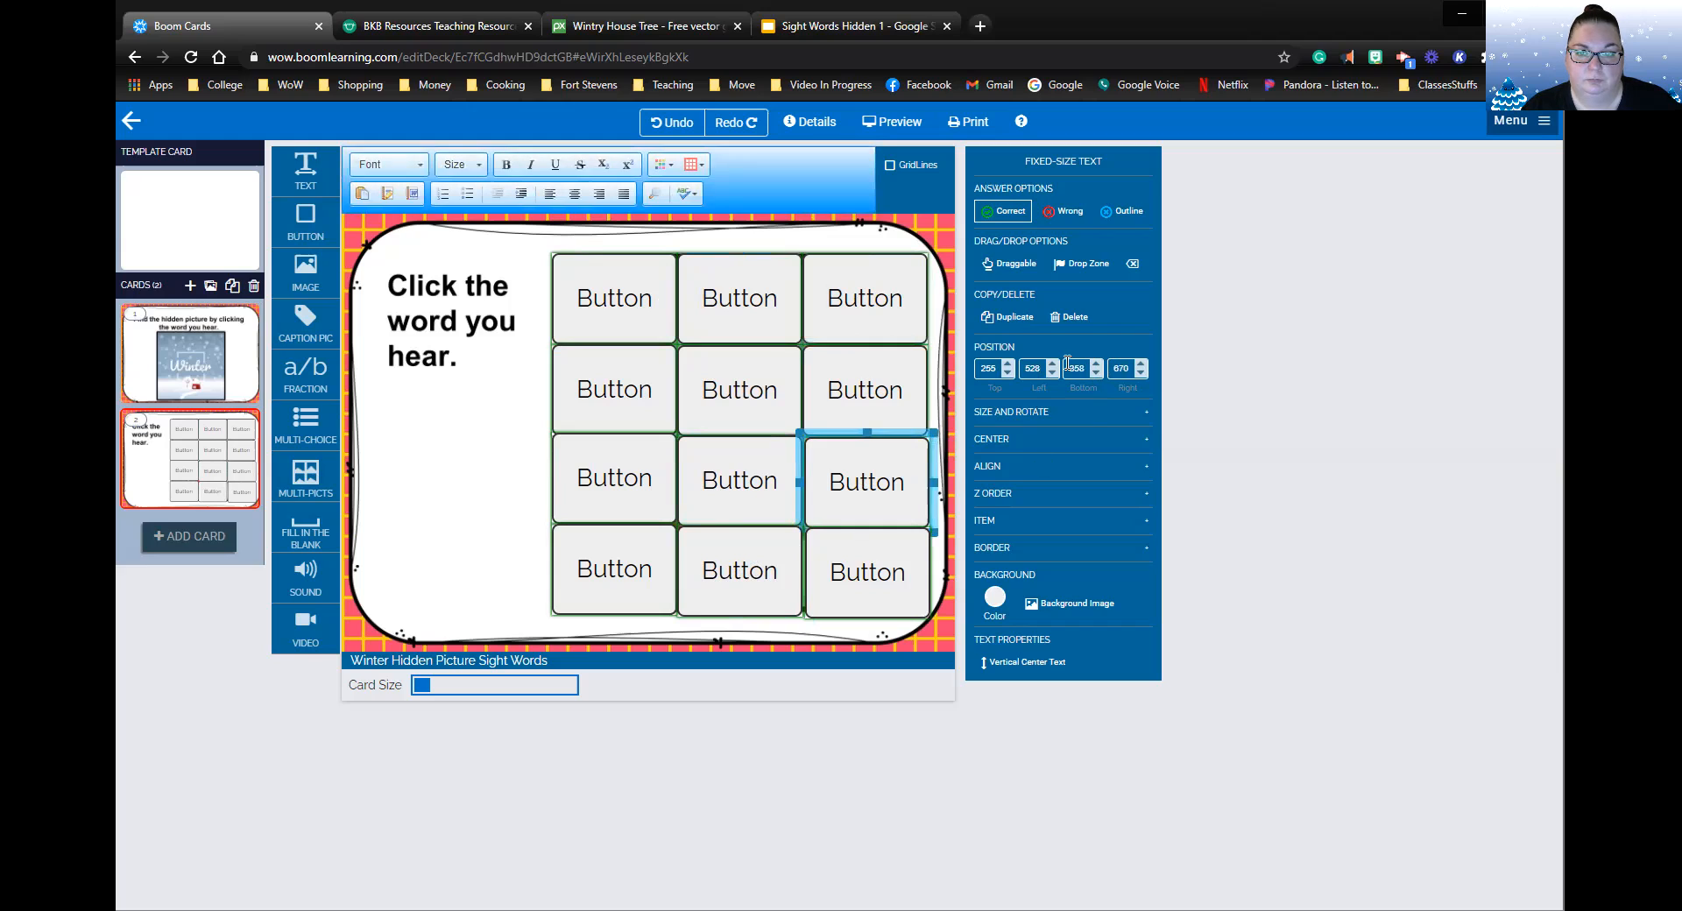
pyautogui.click(863, 546)
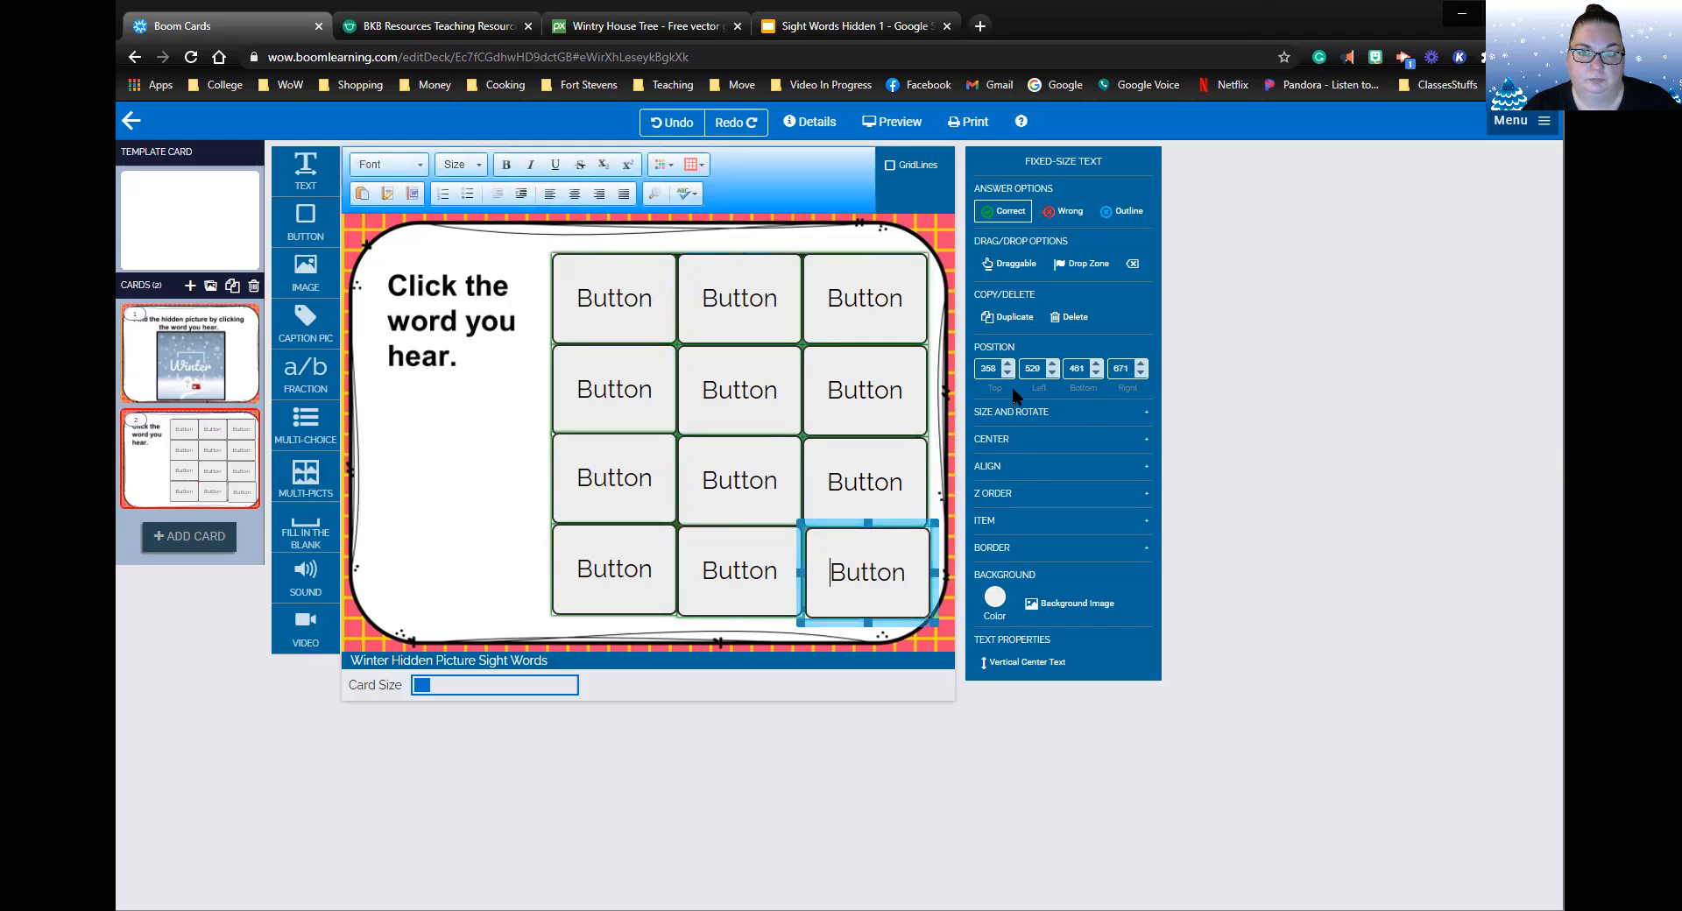
pyautogui.click(1051, 374)
pyautogui.click(1051, 374)
pyautogui.click(1052, 374)
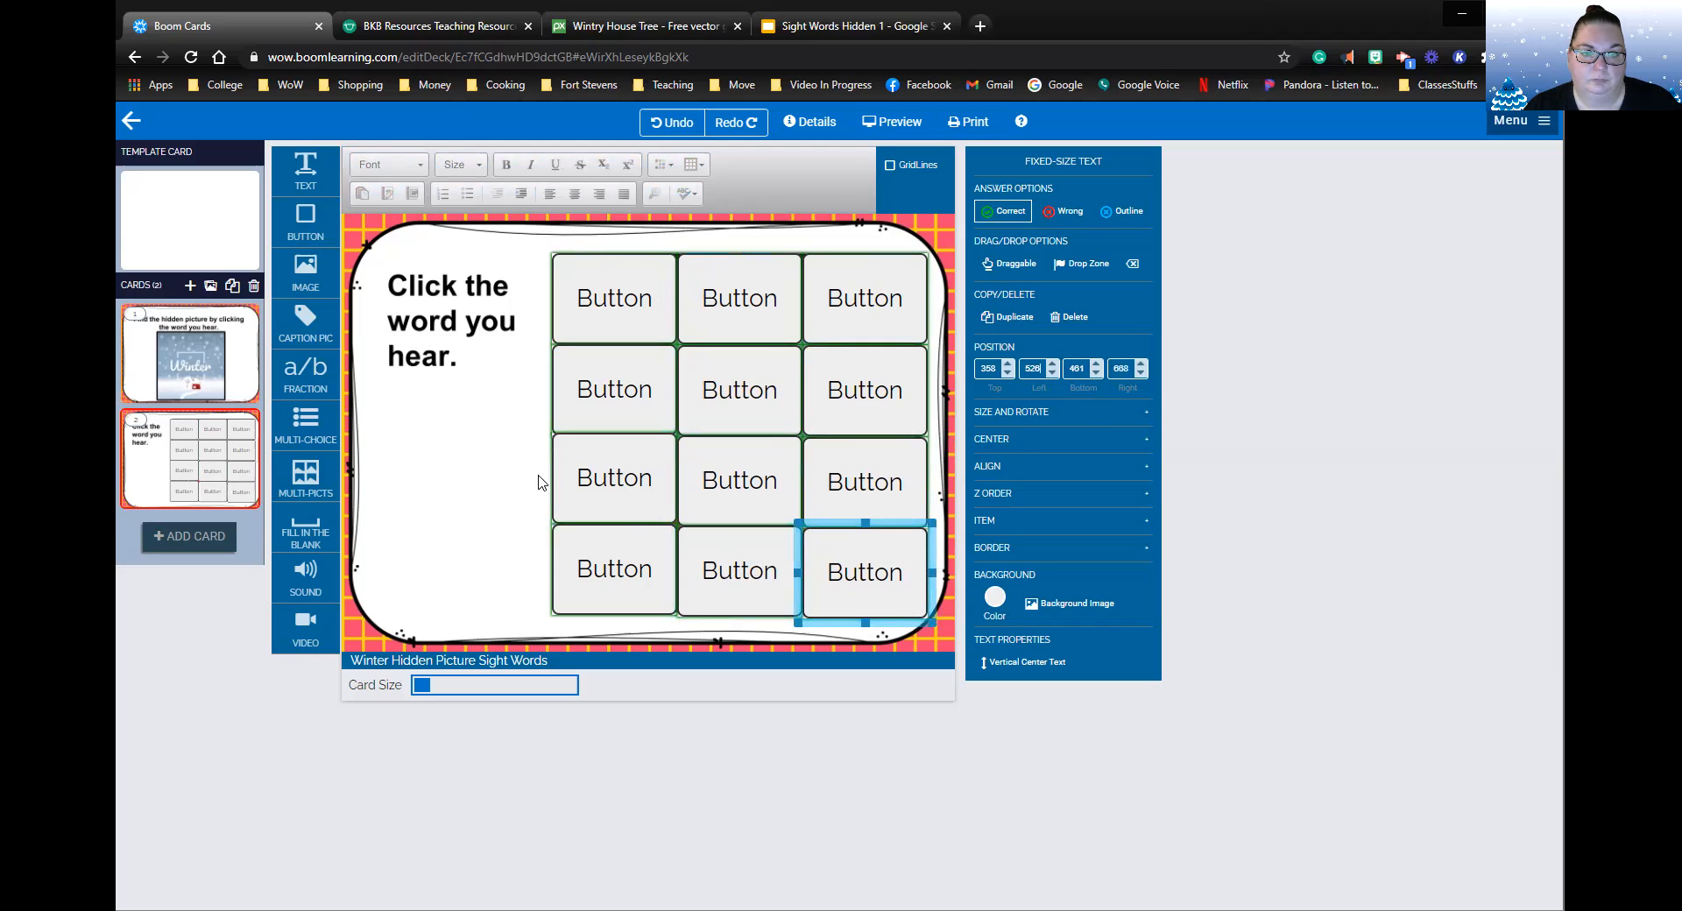
# Check the top row's alignment and match the top positions of row two's second and third buttons to its first button.
pyautogui.click(608, 304)
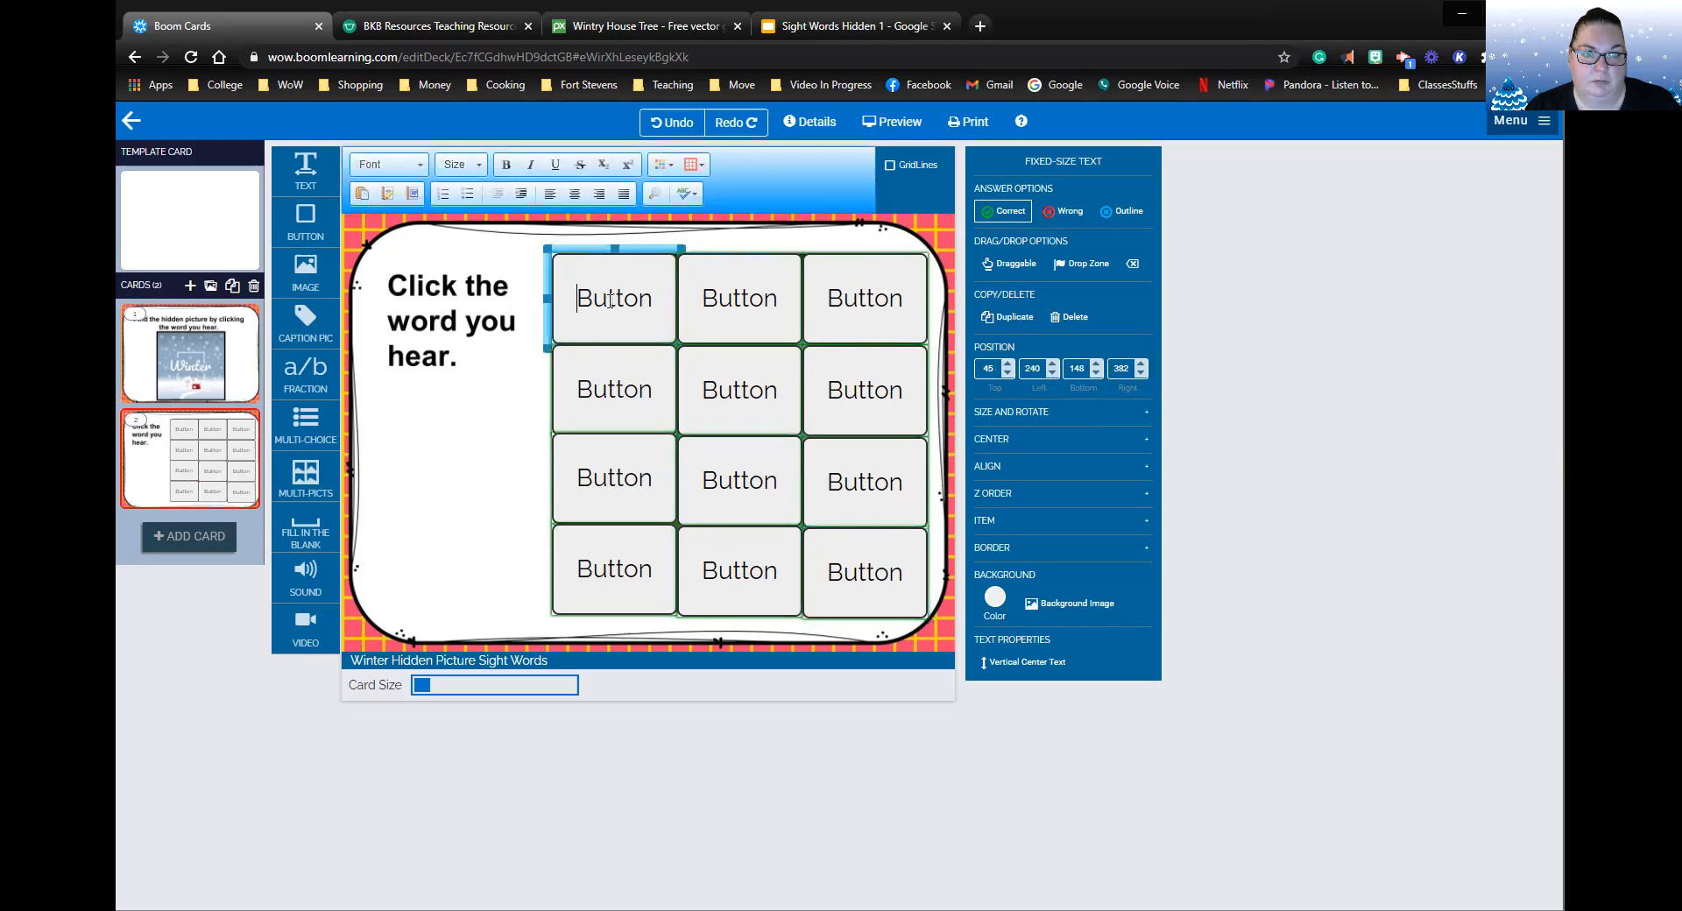
pyautogui.click(757, 316)
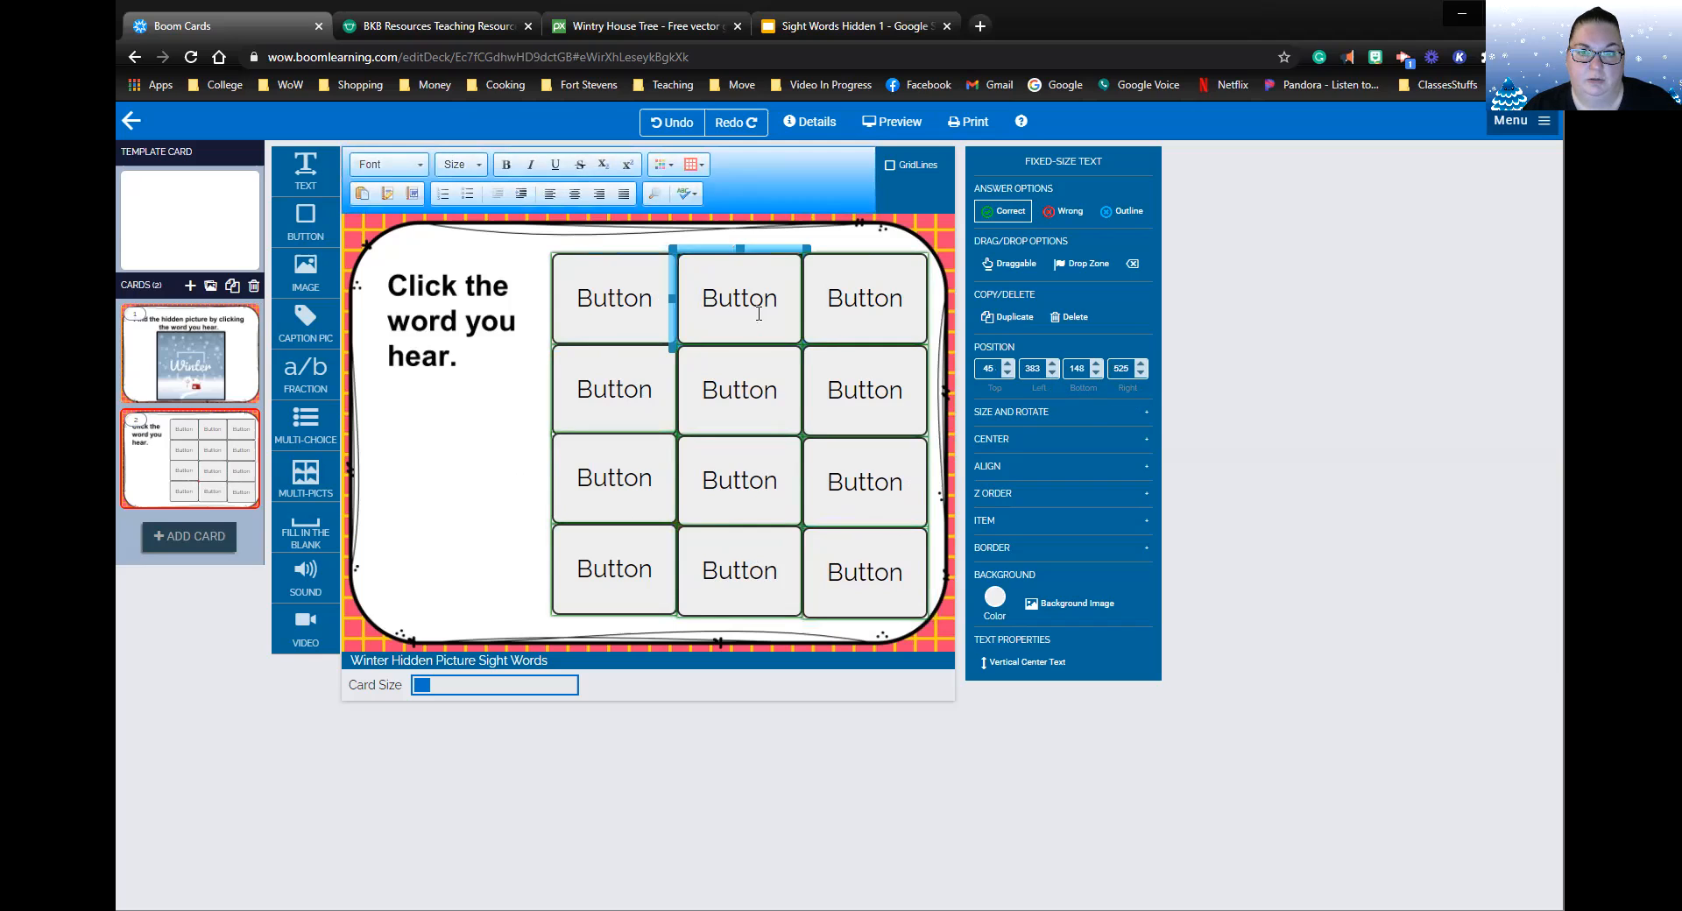
pyautogui.click(891, 321)
pyautogui.click(655, 382)
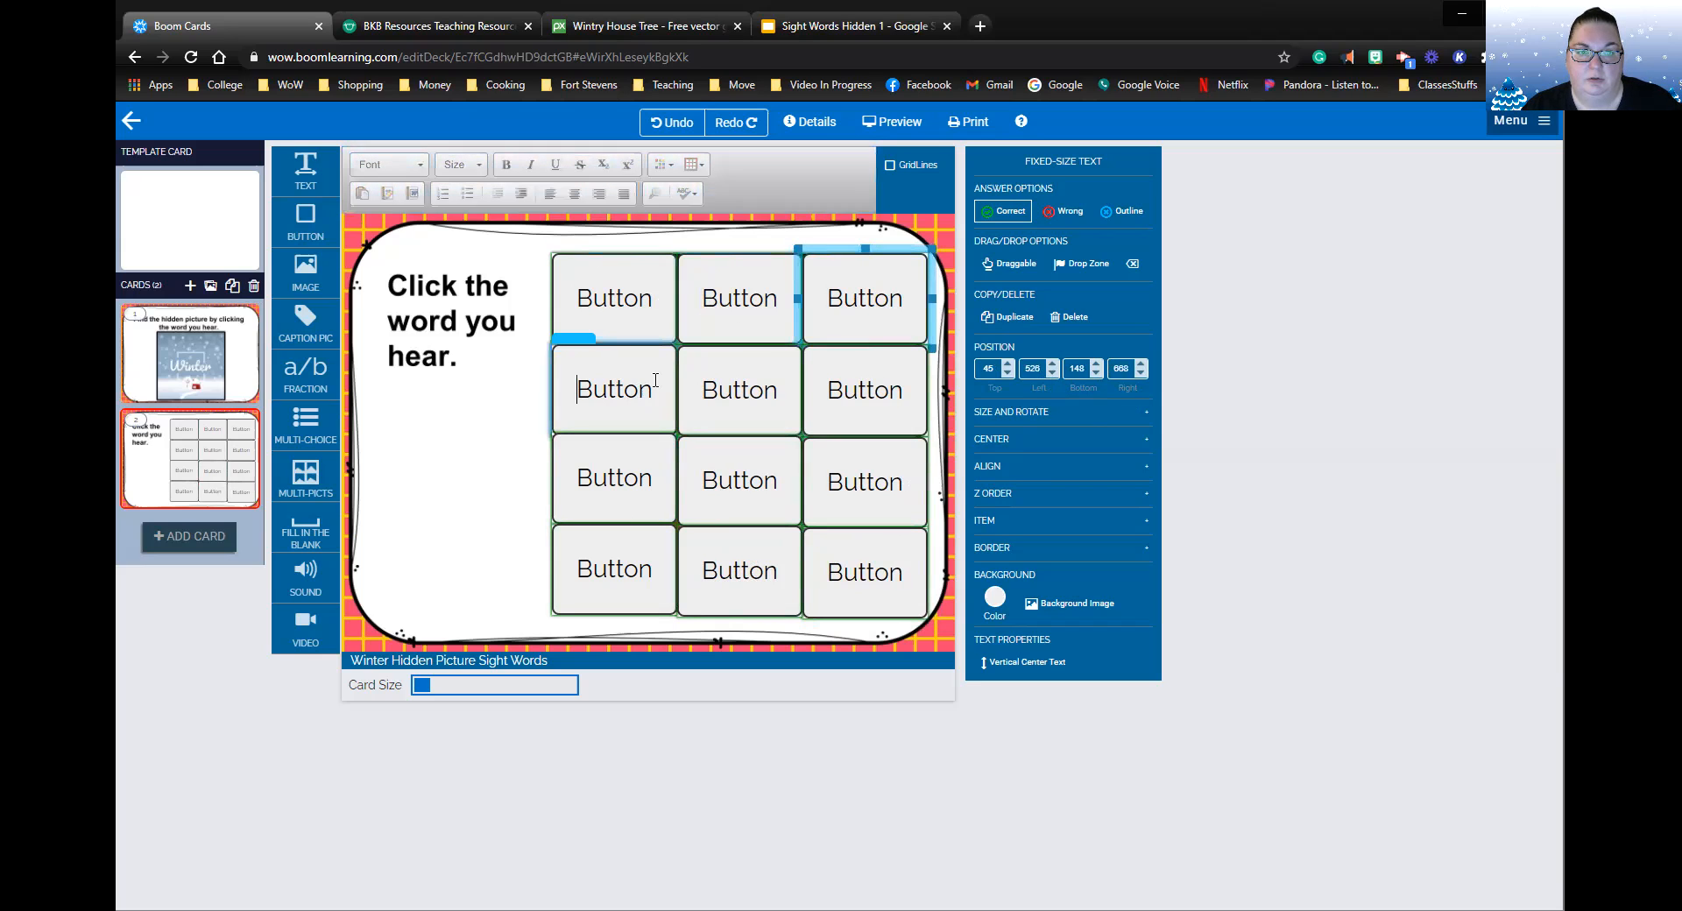
pyautogui.click(757, 389)
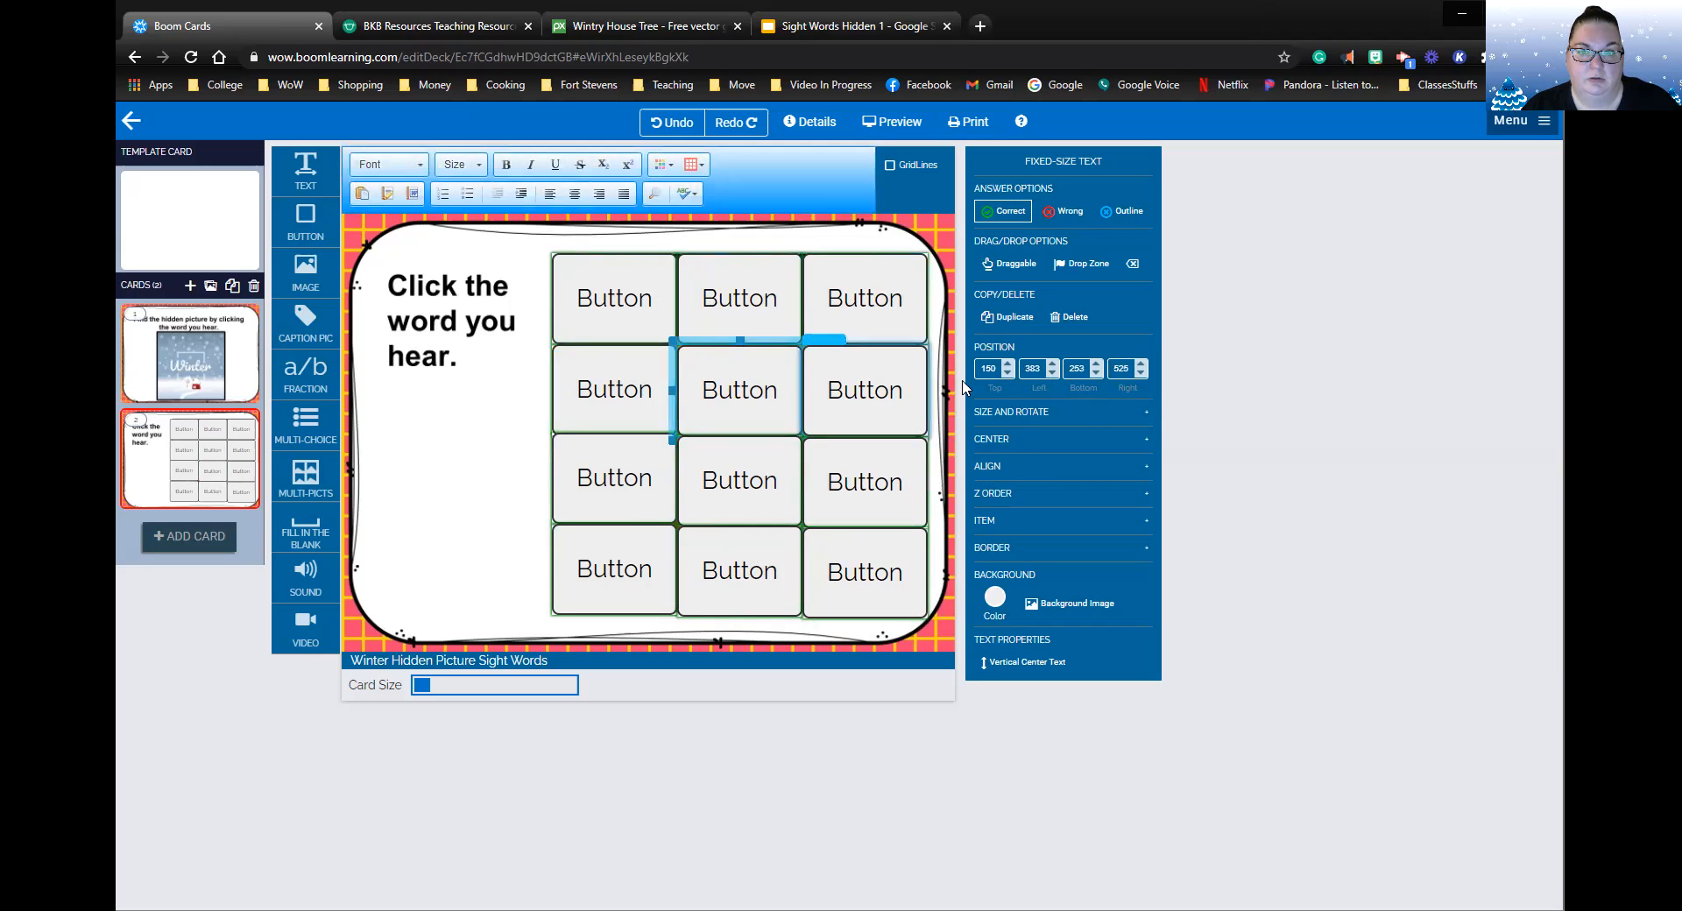
pyautogui.click(890, 379)
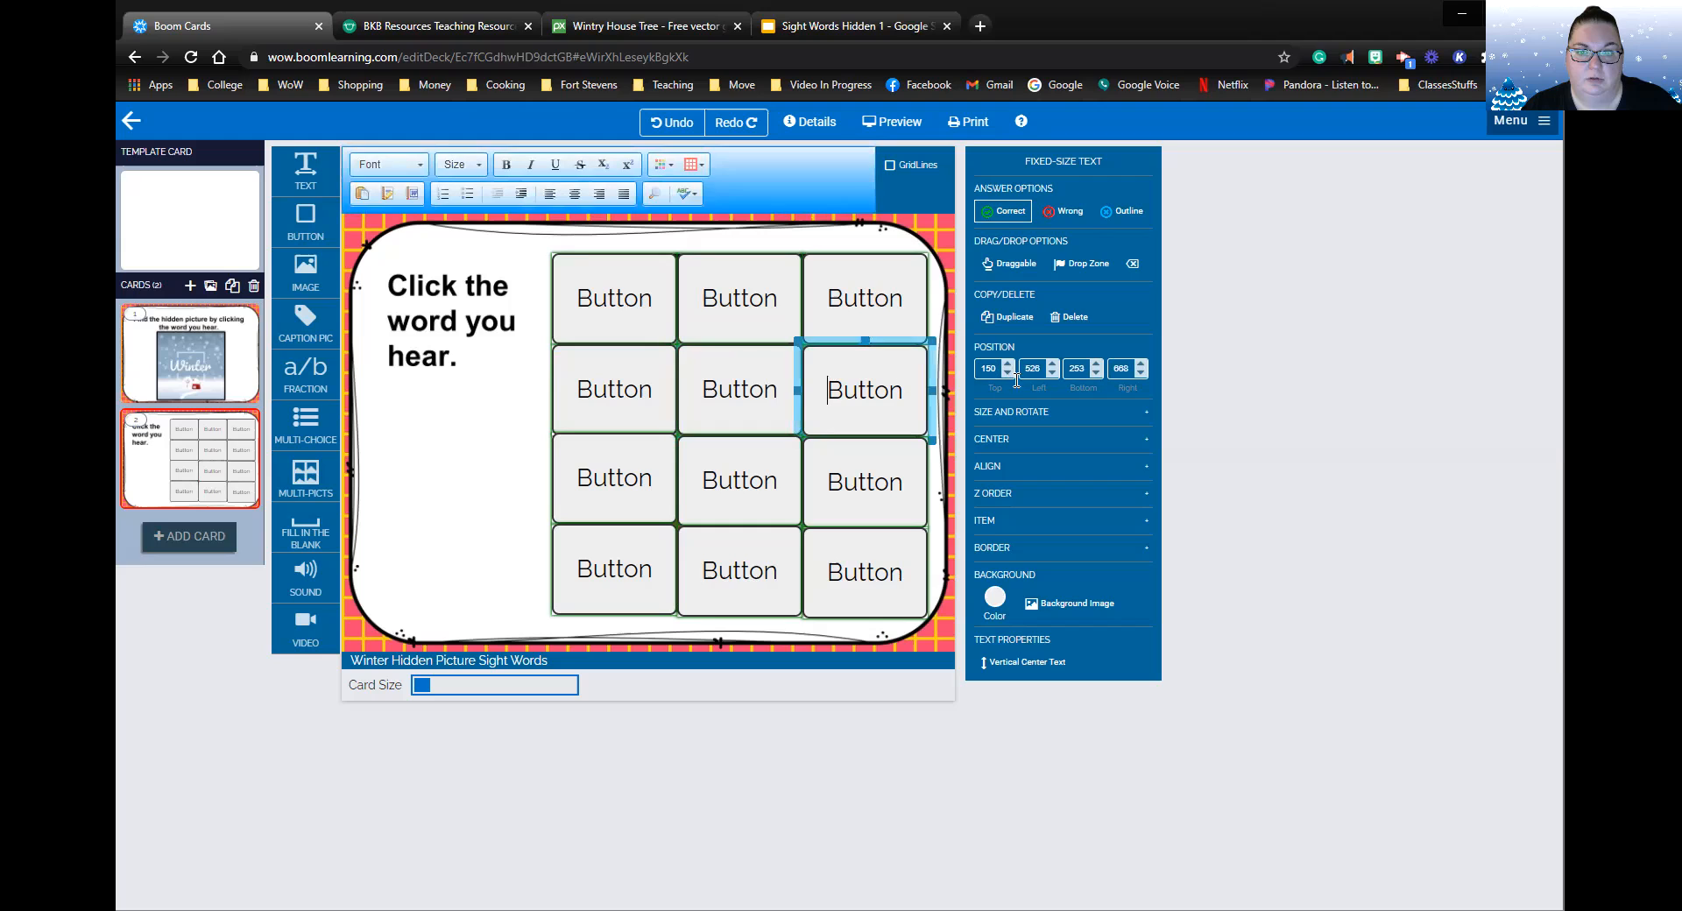
pyautogui.click(747, 409)
# Align row three by setting the top position of its second and third buttons to 250.
pyautogui.click(616, 480)
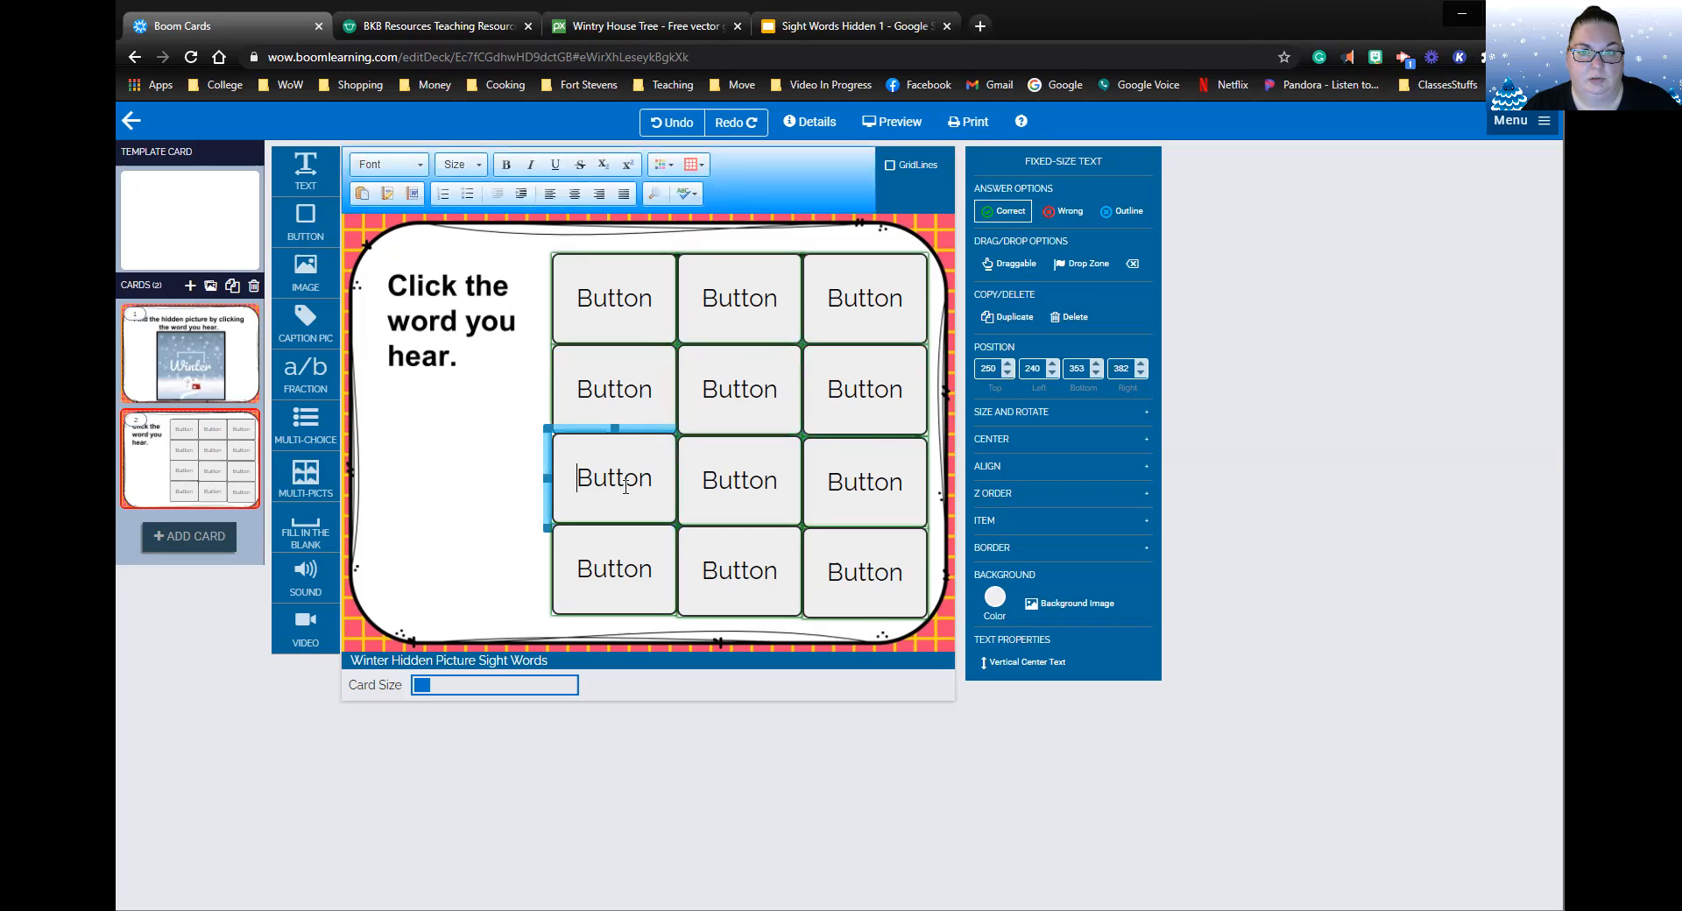
pyautogui.click(783, 459)
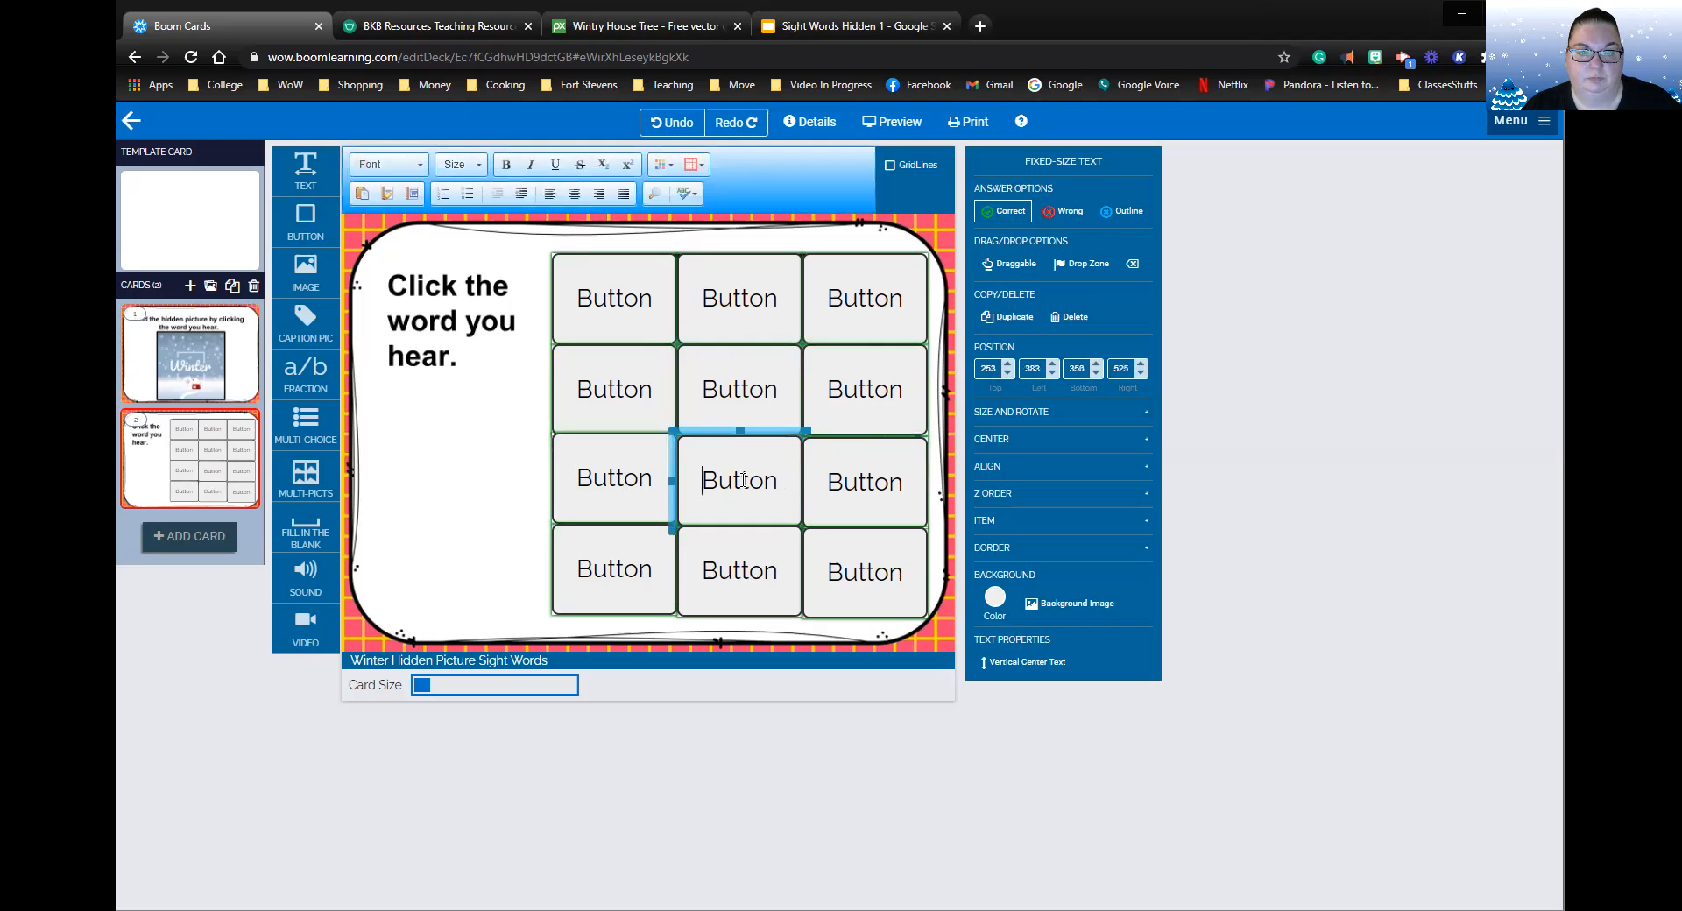
pyautogui.tripleClick(1008, 374)
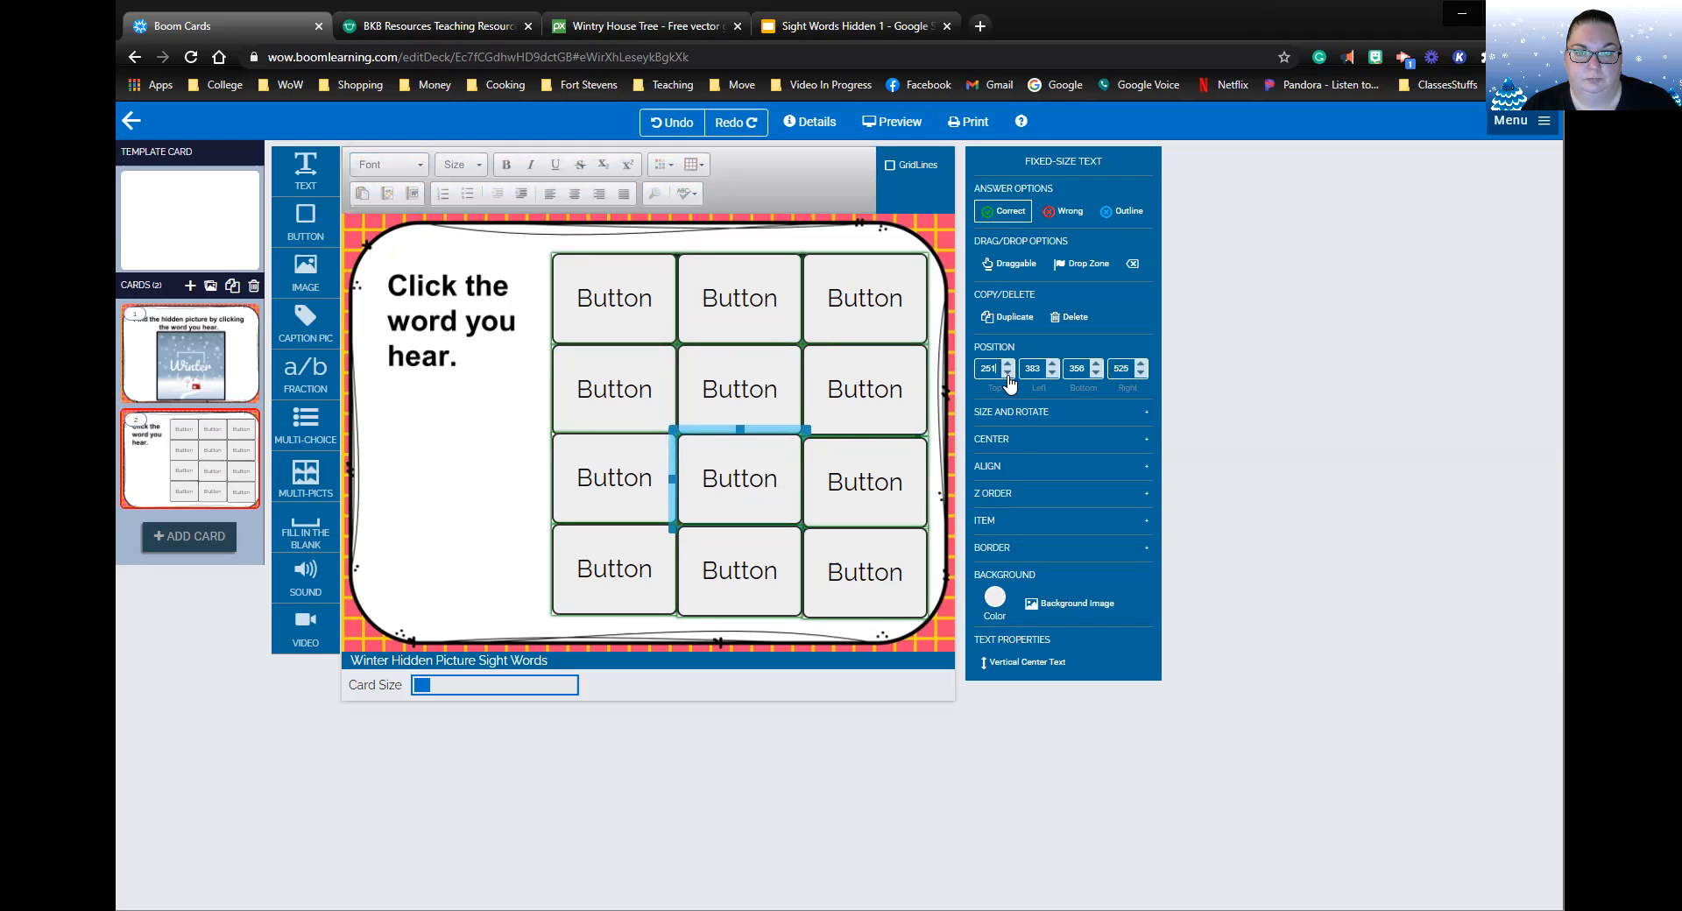
pyautogui.click(851, 484)
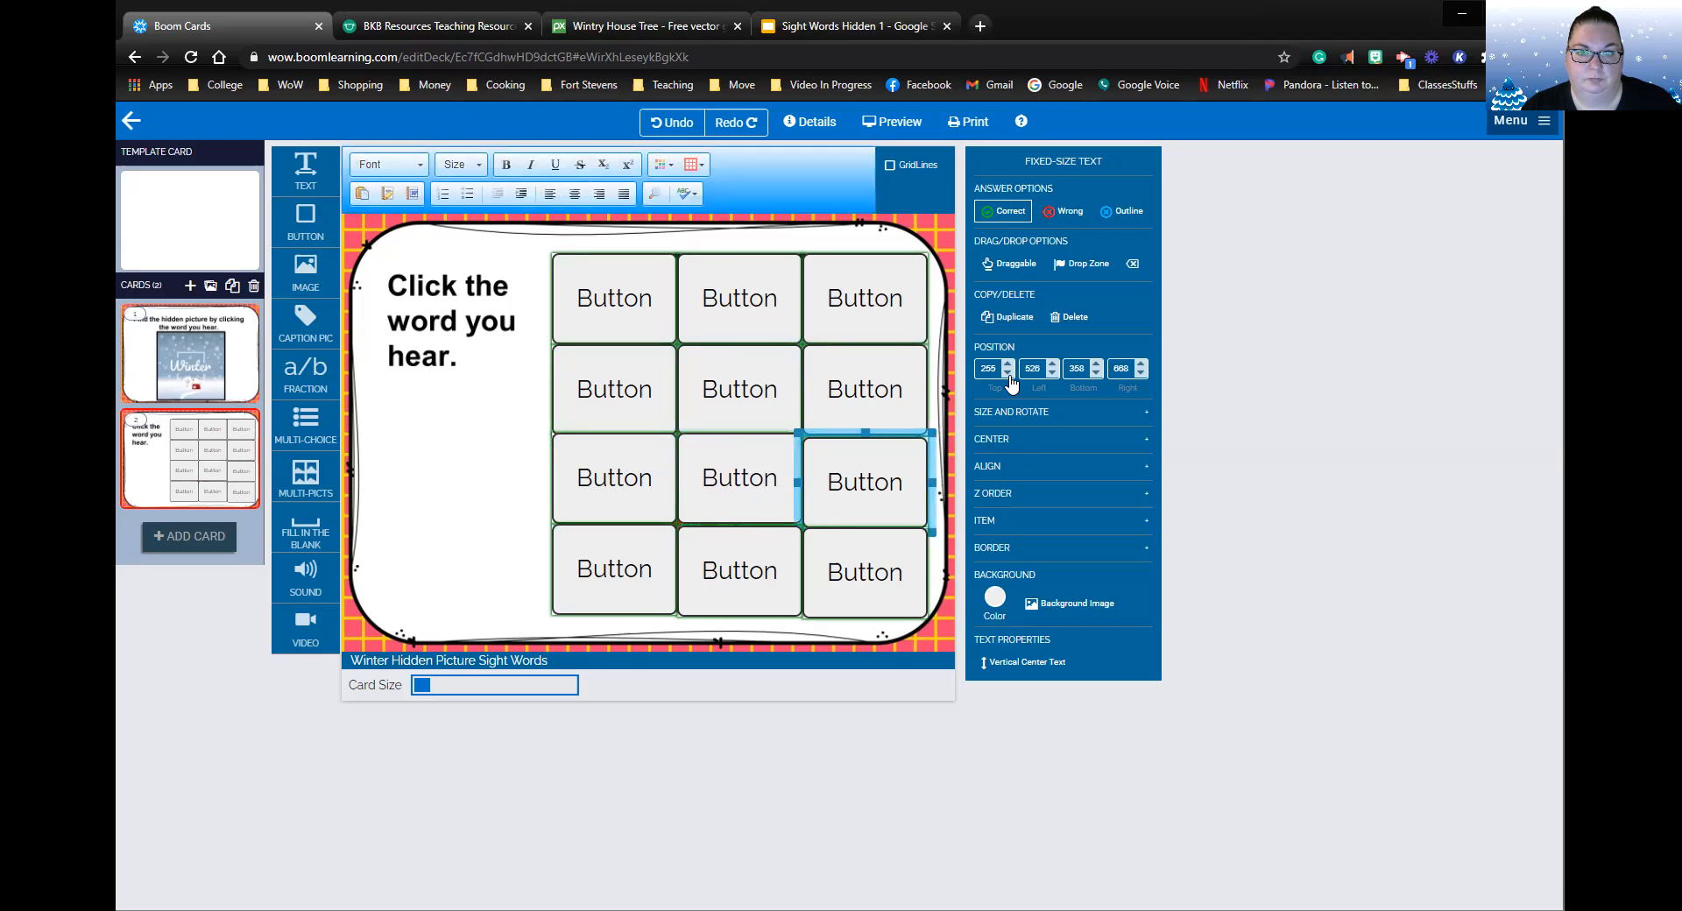
pyautogui.doubleClick(1009, 375)
pyautogui.click(1009, 375)
pyautogui.click(1010, 375)
pyautogui.click(1009, 375)
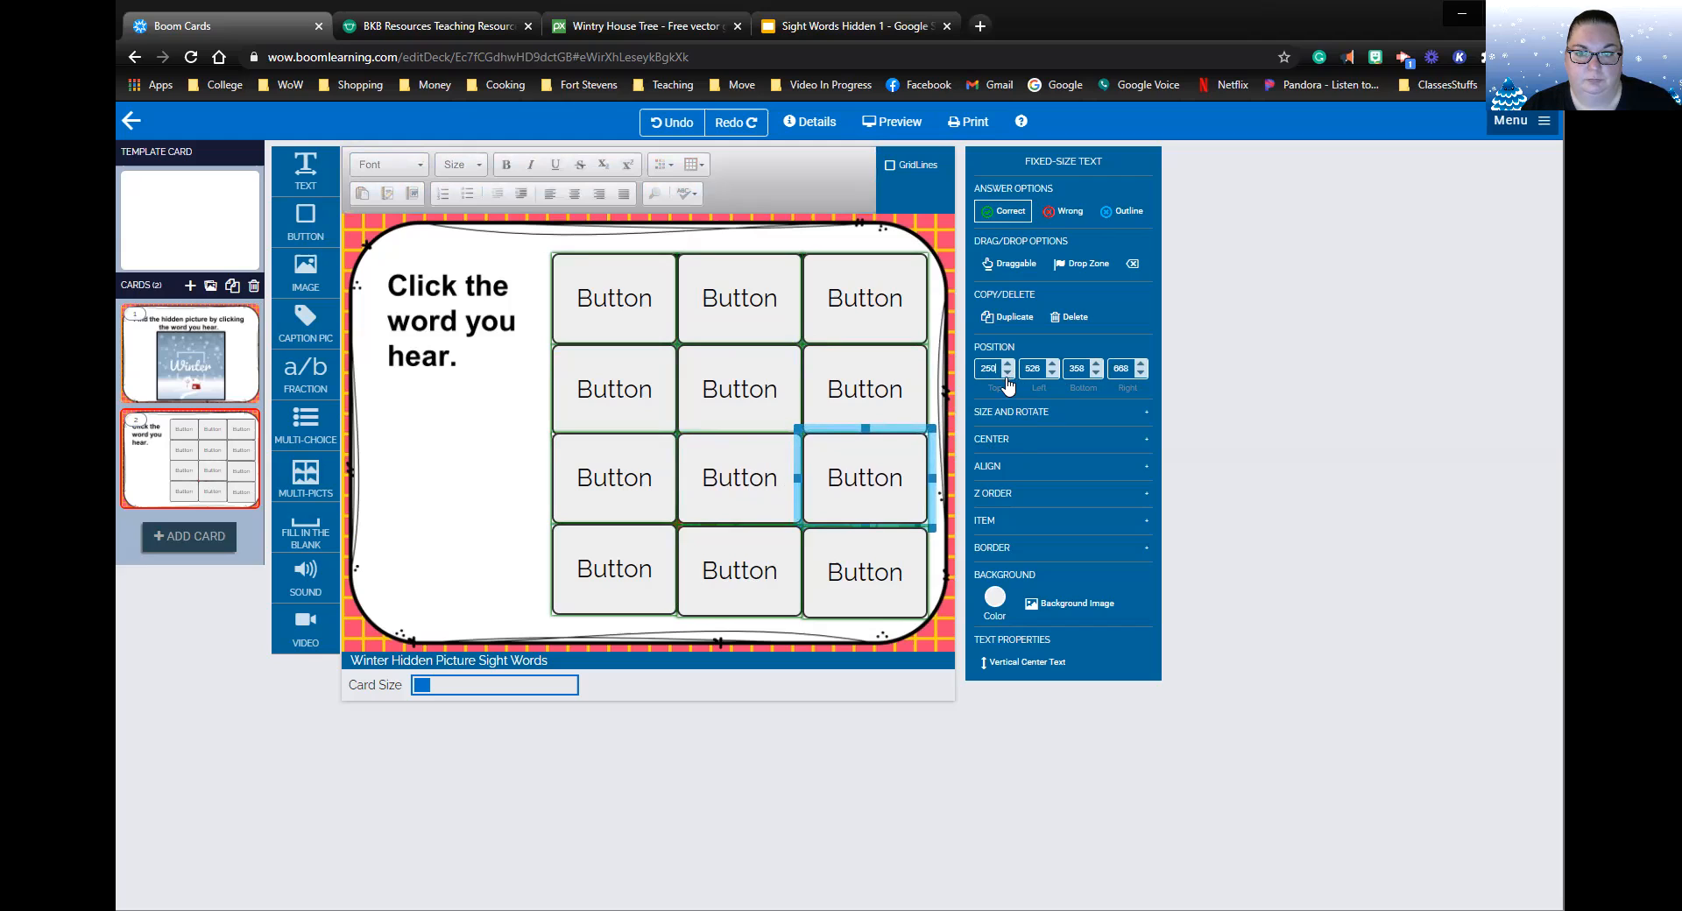
# Align the bottom row by setting the top position of its second and third buttons to 354.
pyautogui.click(605, 563)
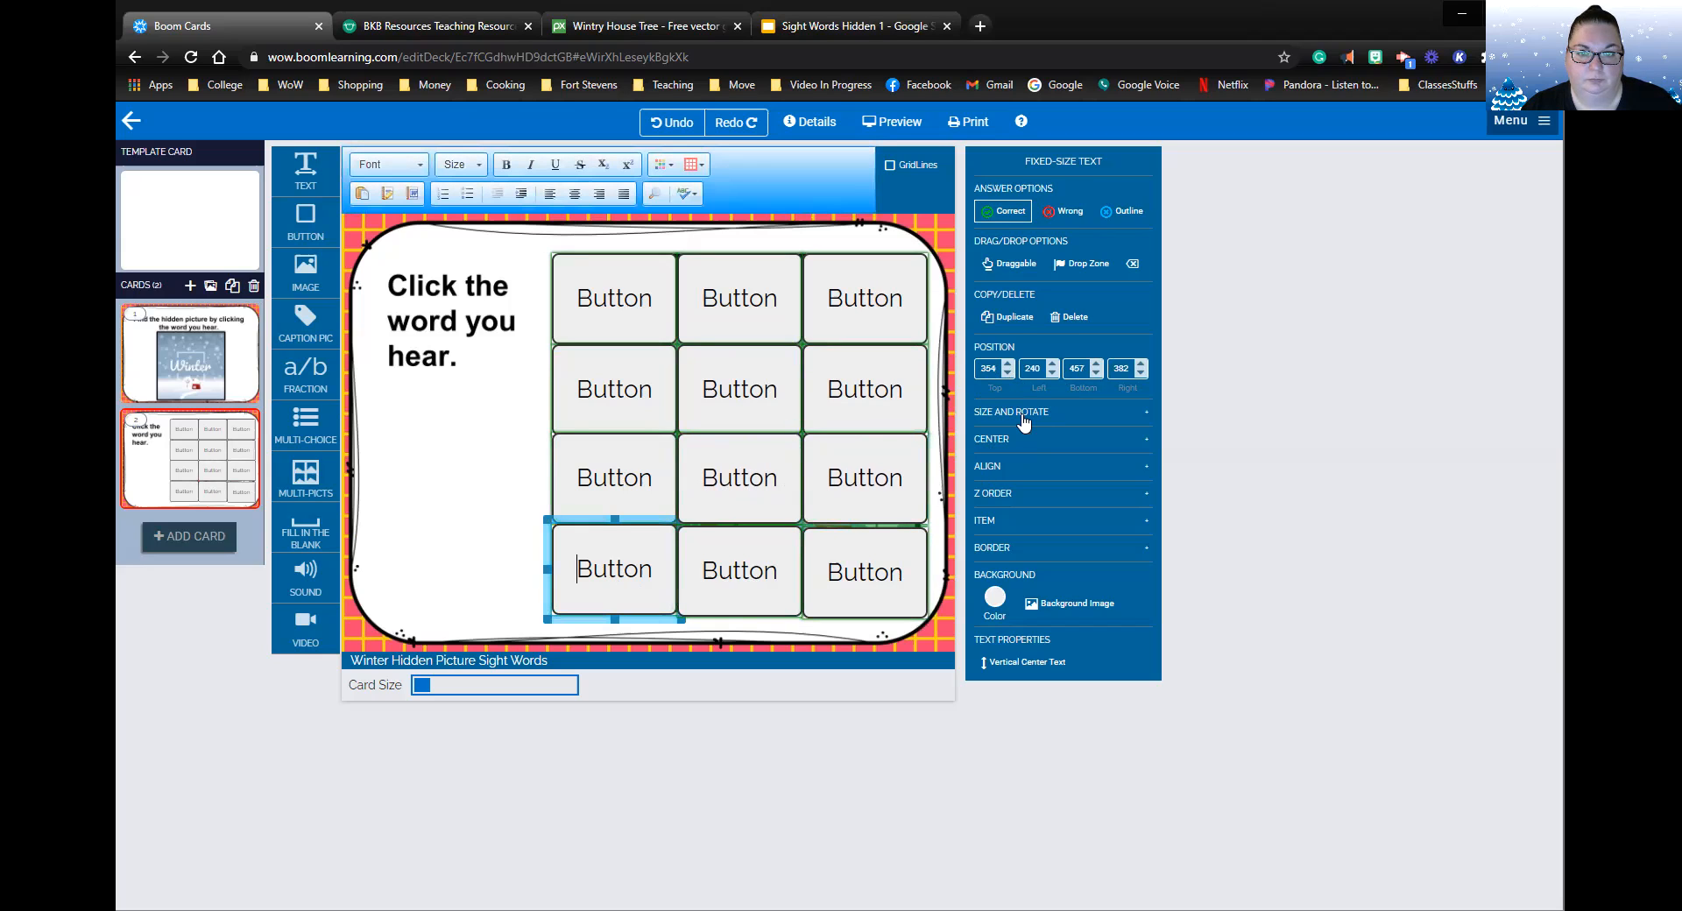
pyautogui.click(793, 572)
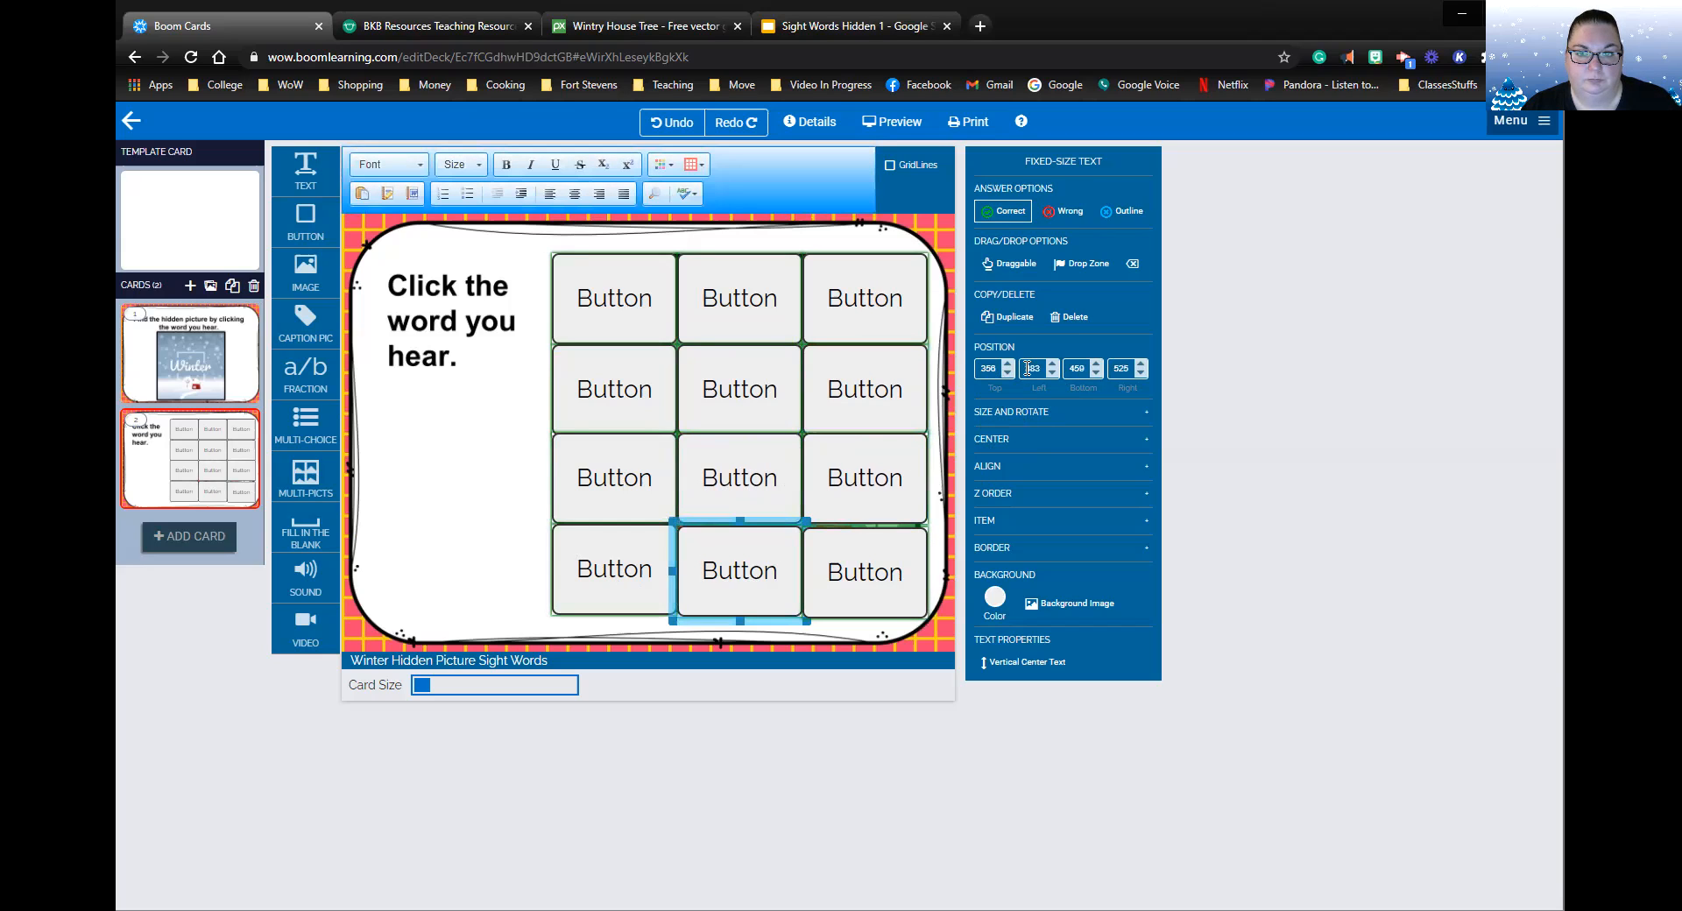
pyautogui.click(1008, 374)
pyautogui.click(1007, 374)
pyautogui.click(865, 559)
pyautogui.click(1008, 374)
pyautogui.click(1009, 374)
pyautogui.click(1008, 374)
pyautogui.click(1008, 374)
pyautogui.click(1008, 374)
pyautogui.click(1008, 374)
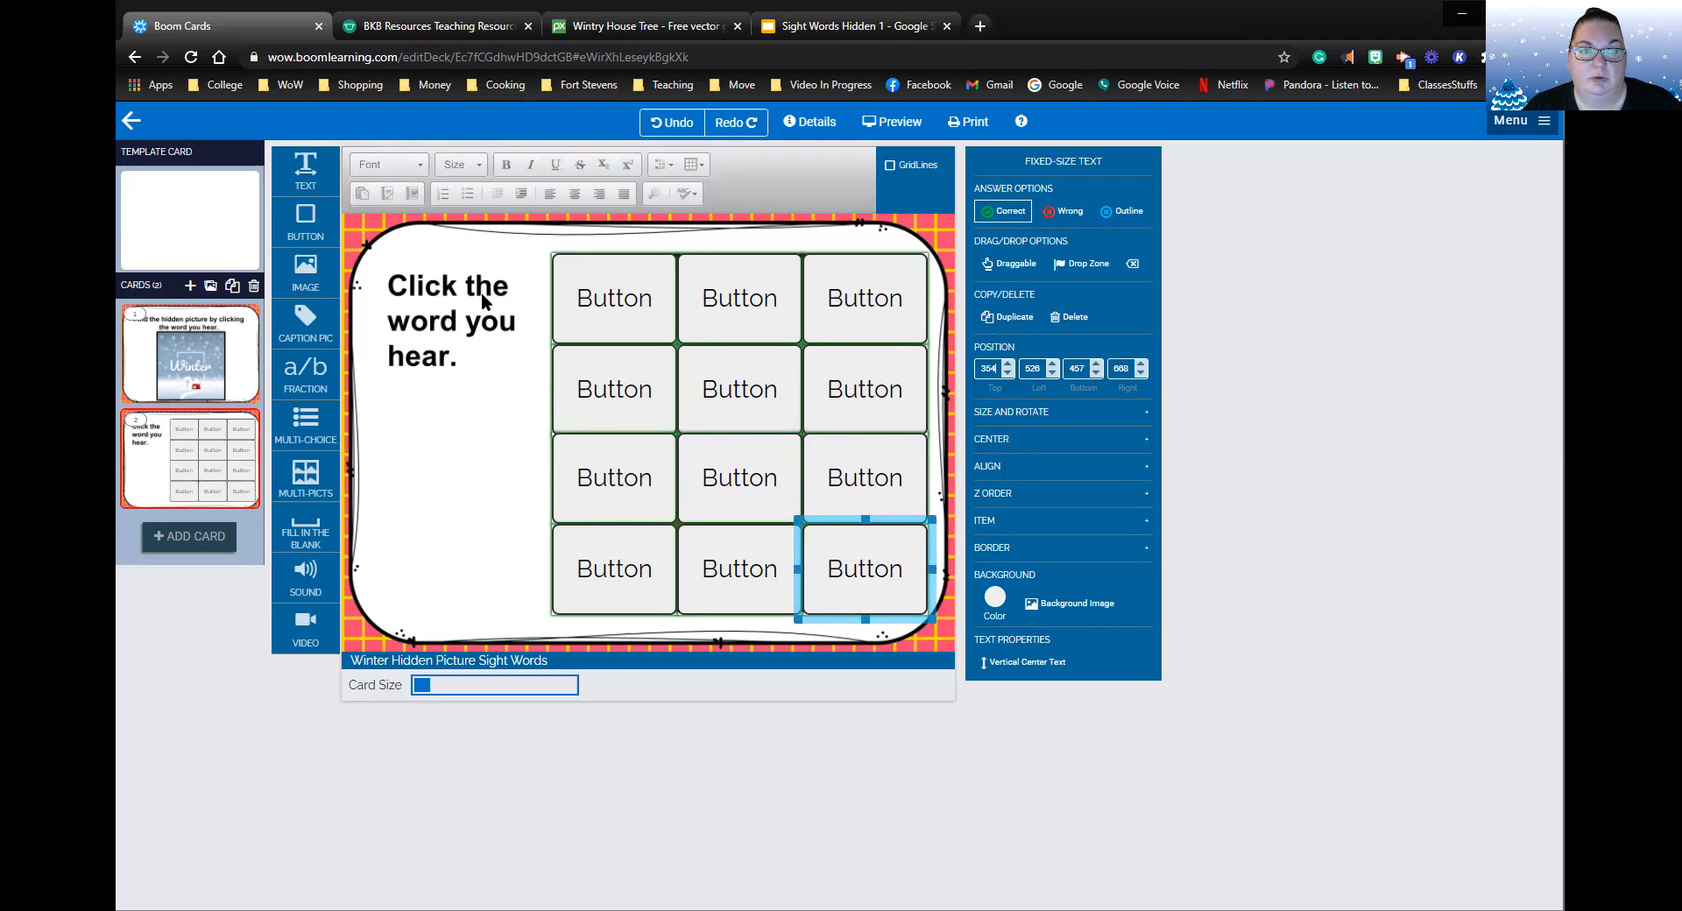
# Replace the labels of the first two buttons in the top row with the bold words "After" and "has".
pyautogui.click(618, 299)
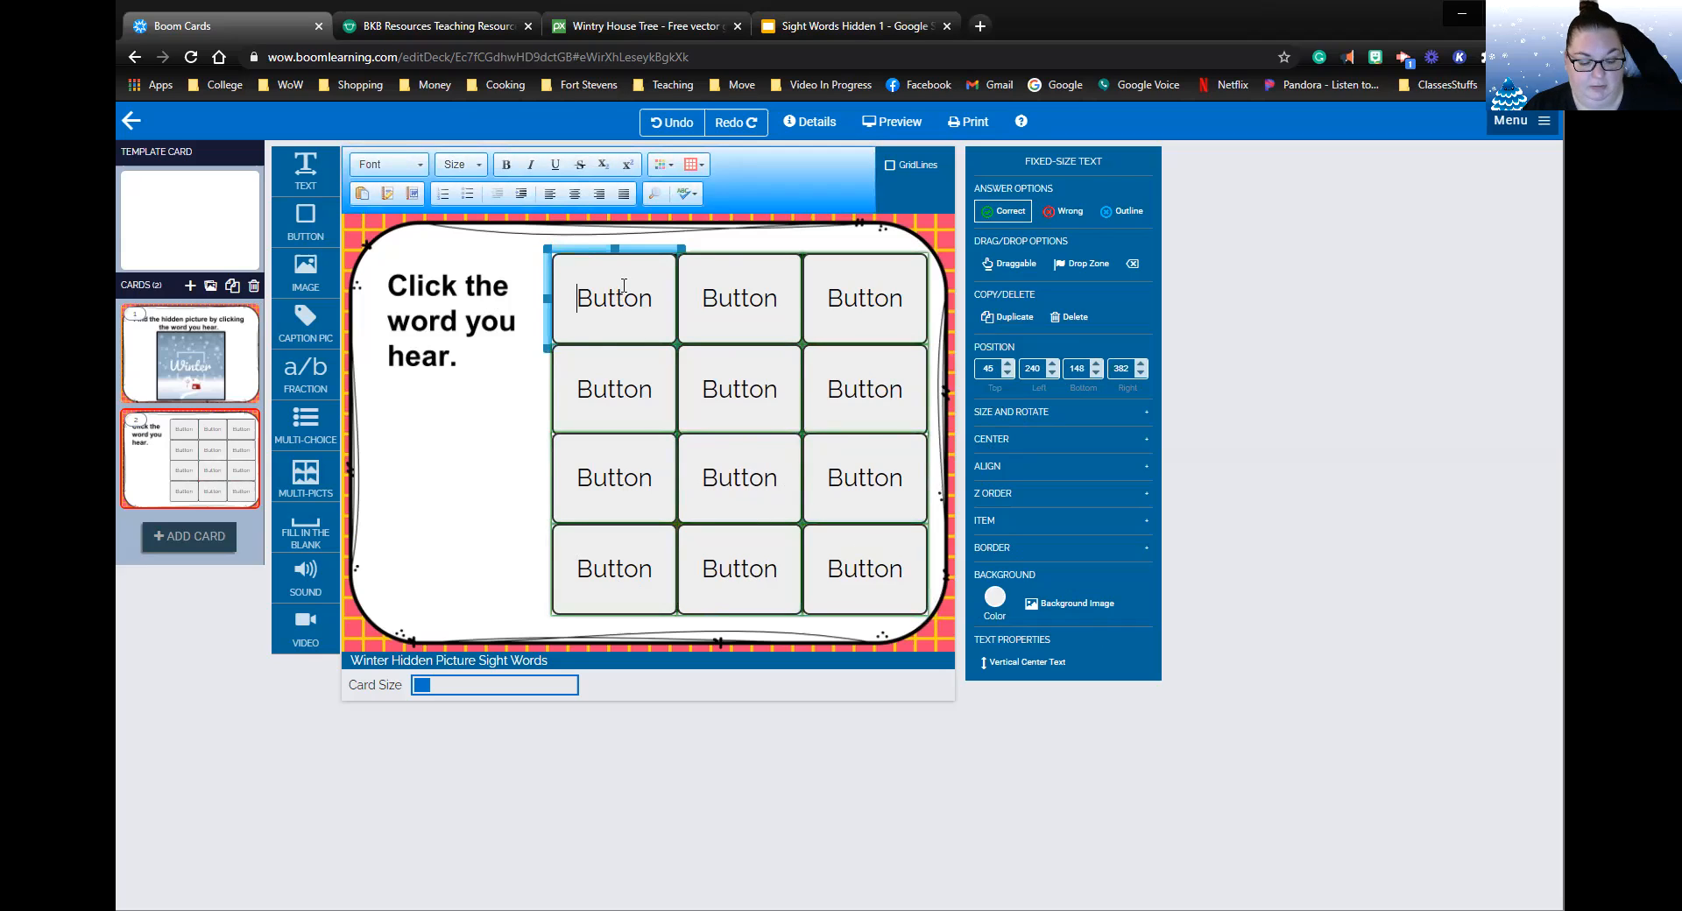
pyautogui.doubleClick(623, 286)
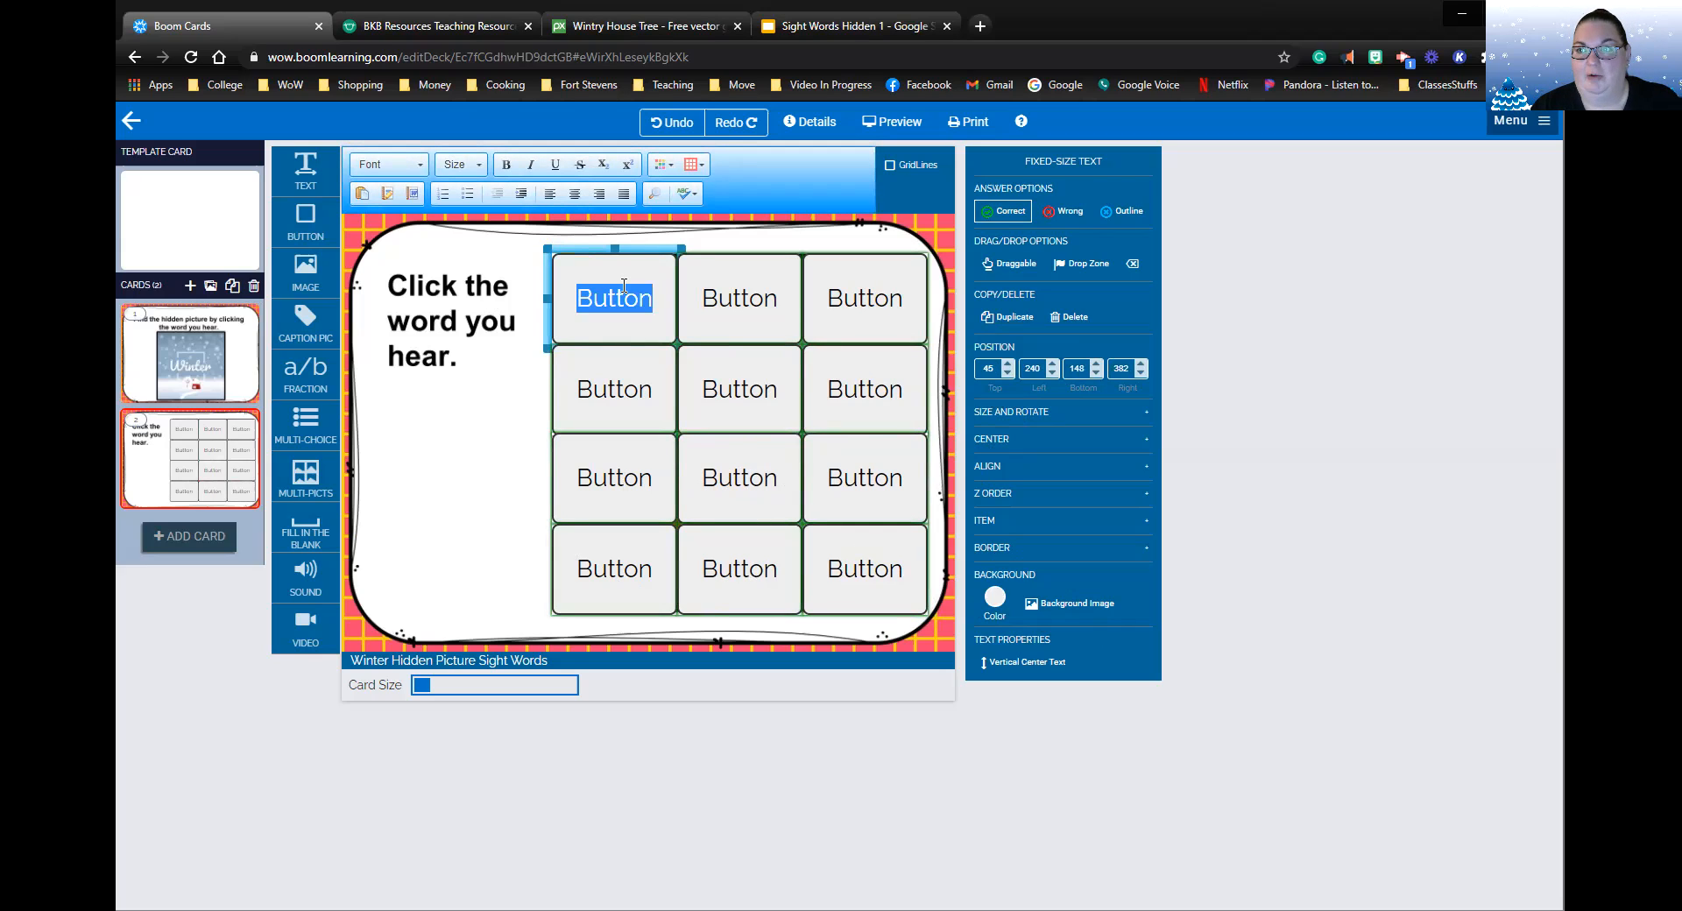
pyautogui.hotkey('ctrl', 'b')
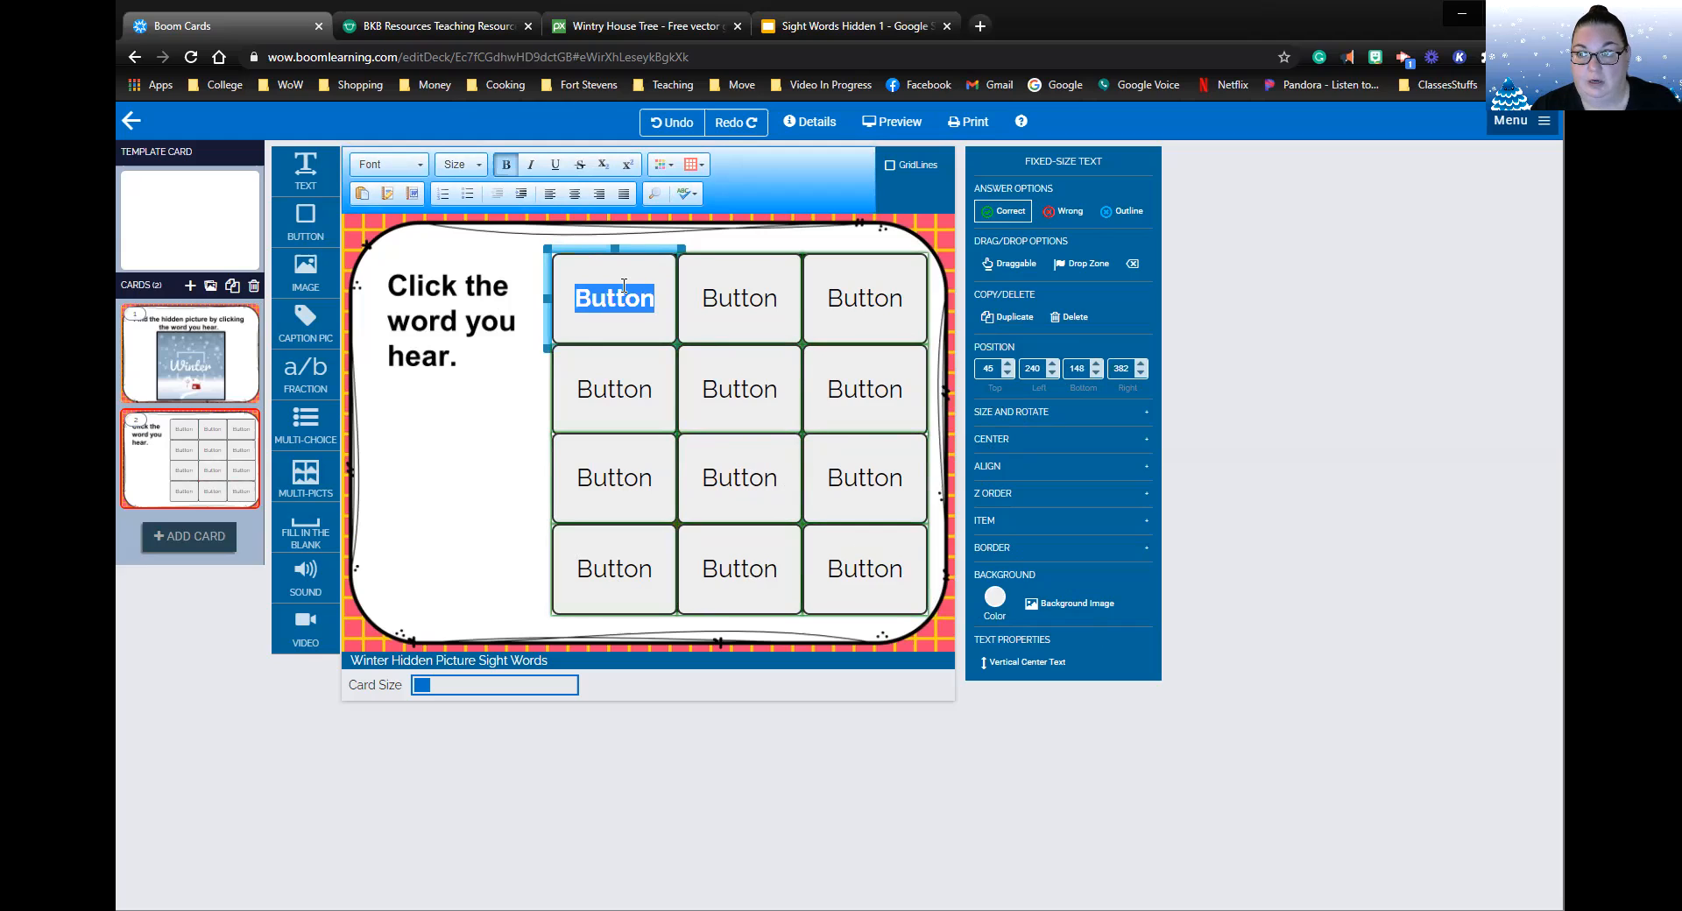
pyautogui.write('After')
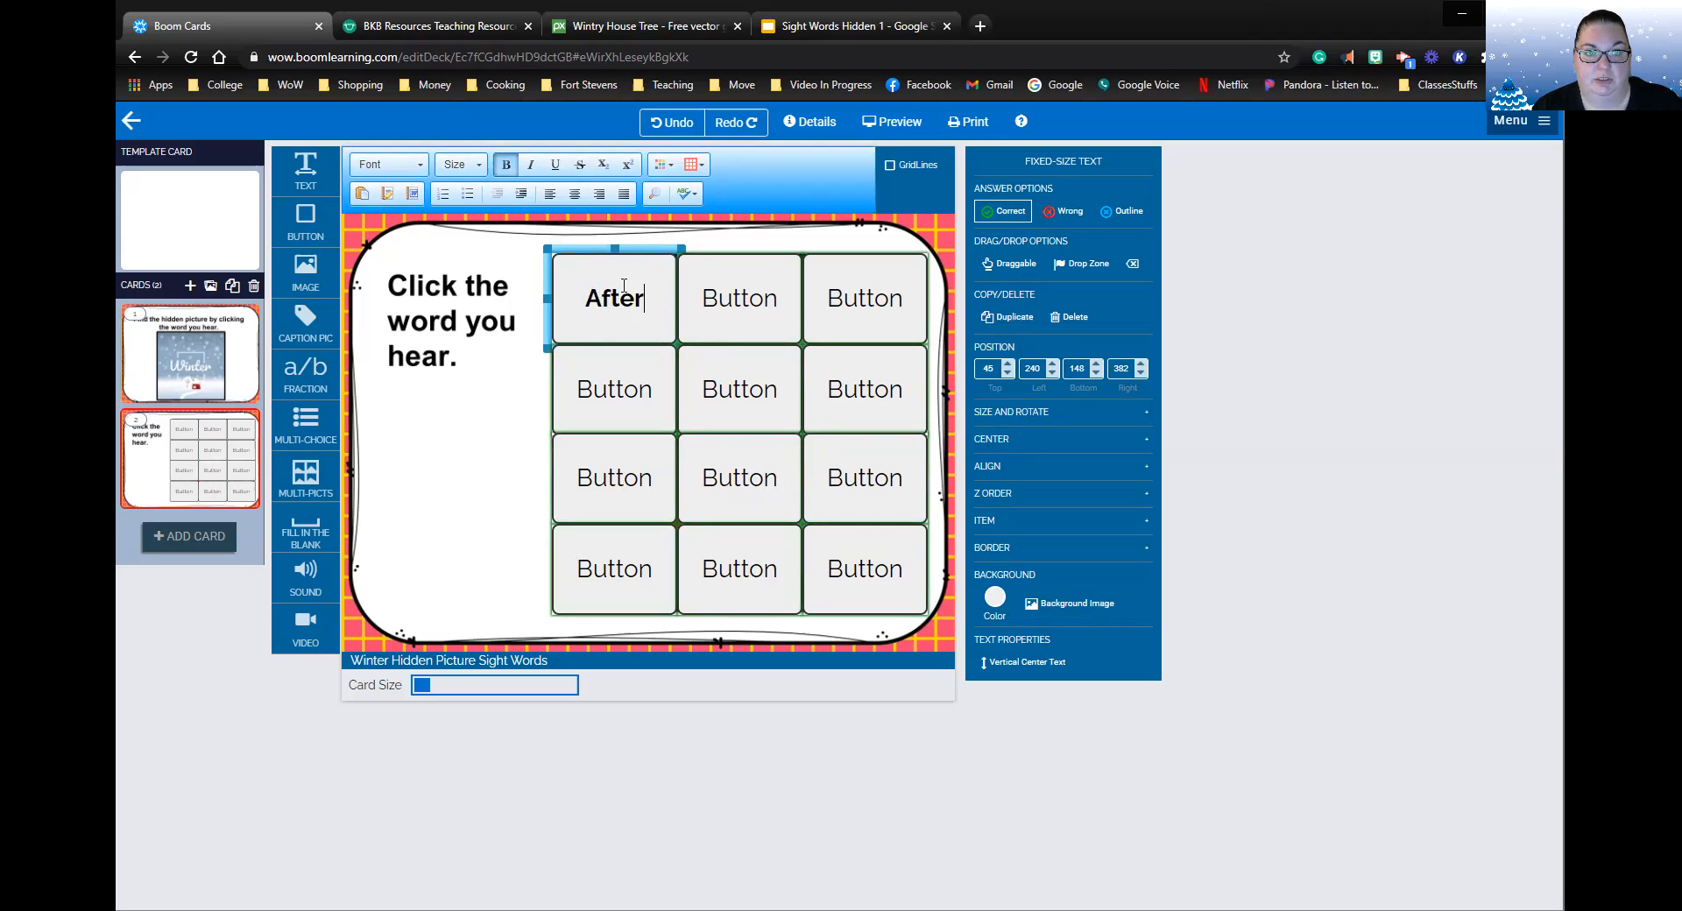
pyautogui.click(730, 296)
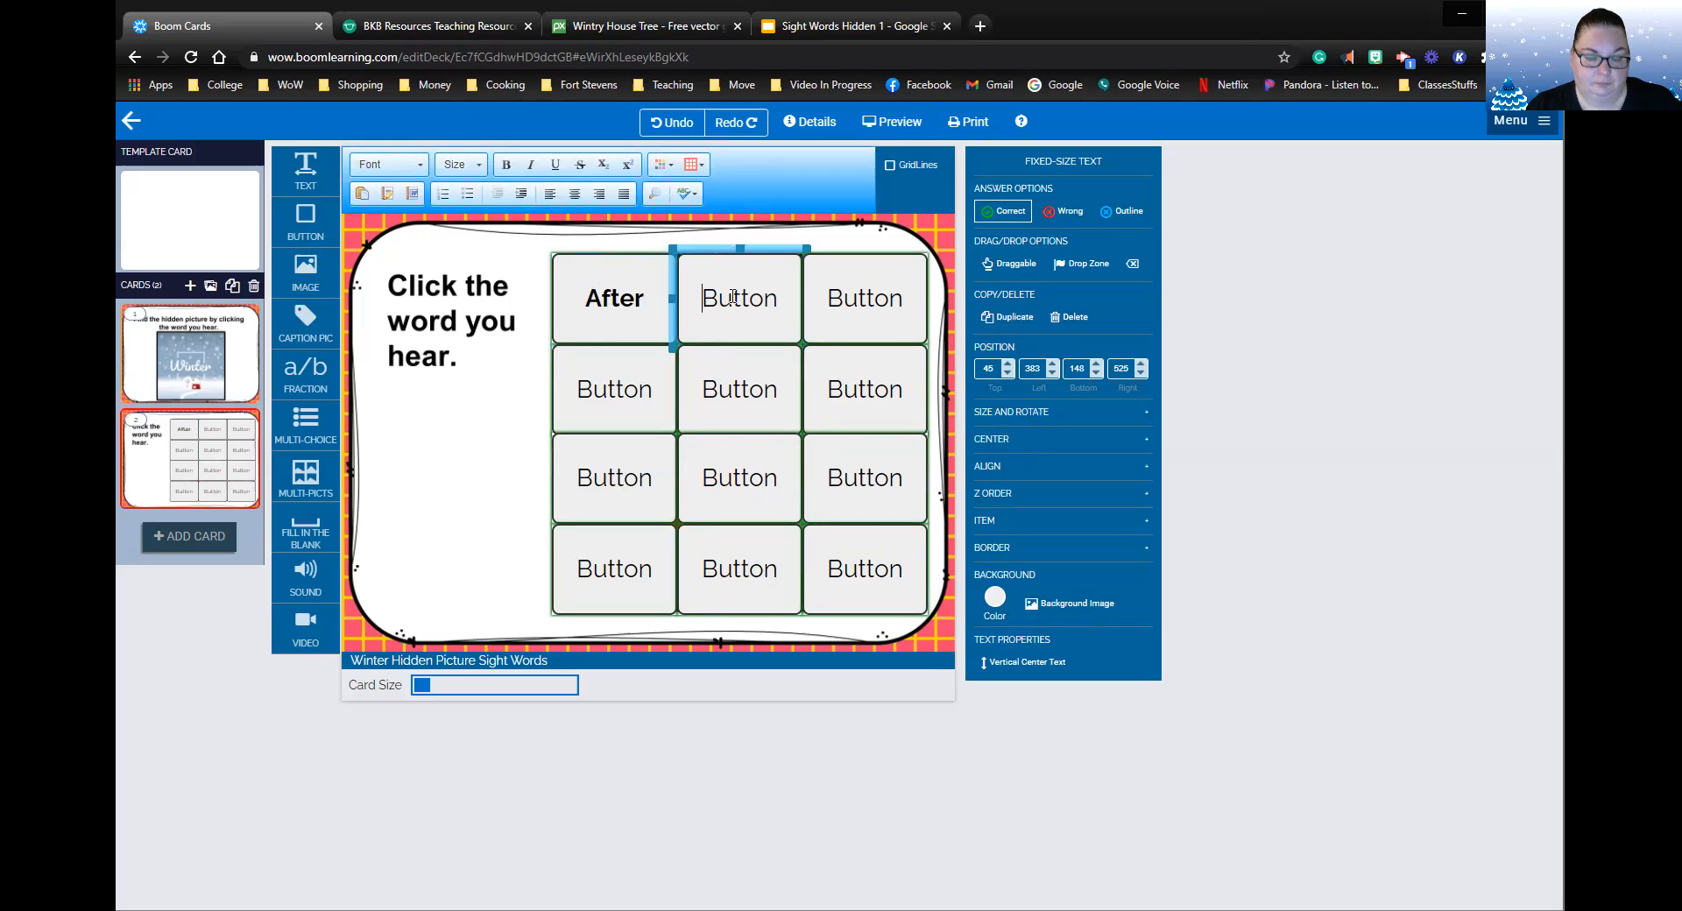
pyautogui.doubleClick(732, 296)
pyautogui.hotkey('ctrl', 'b')
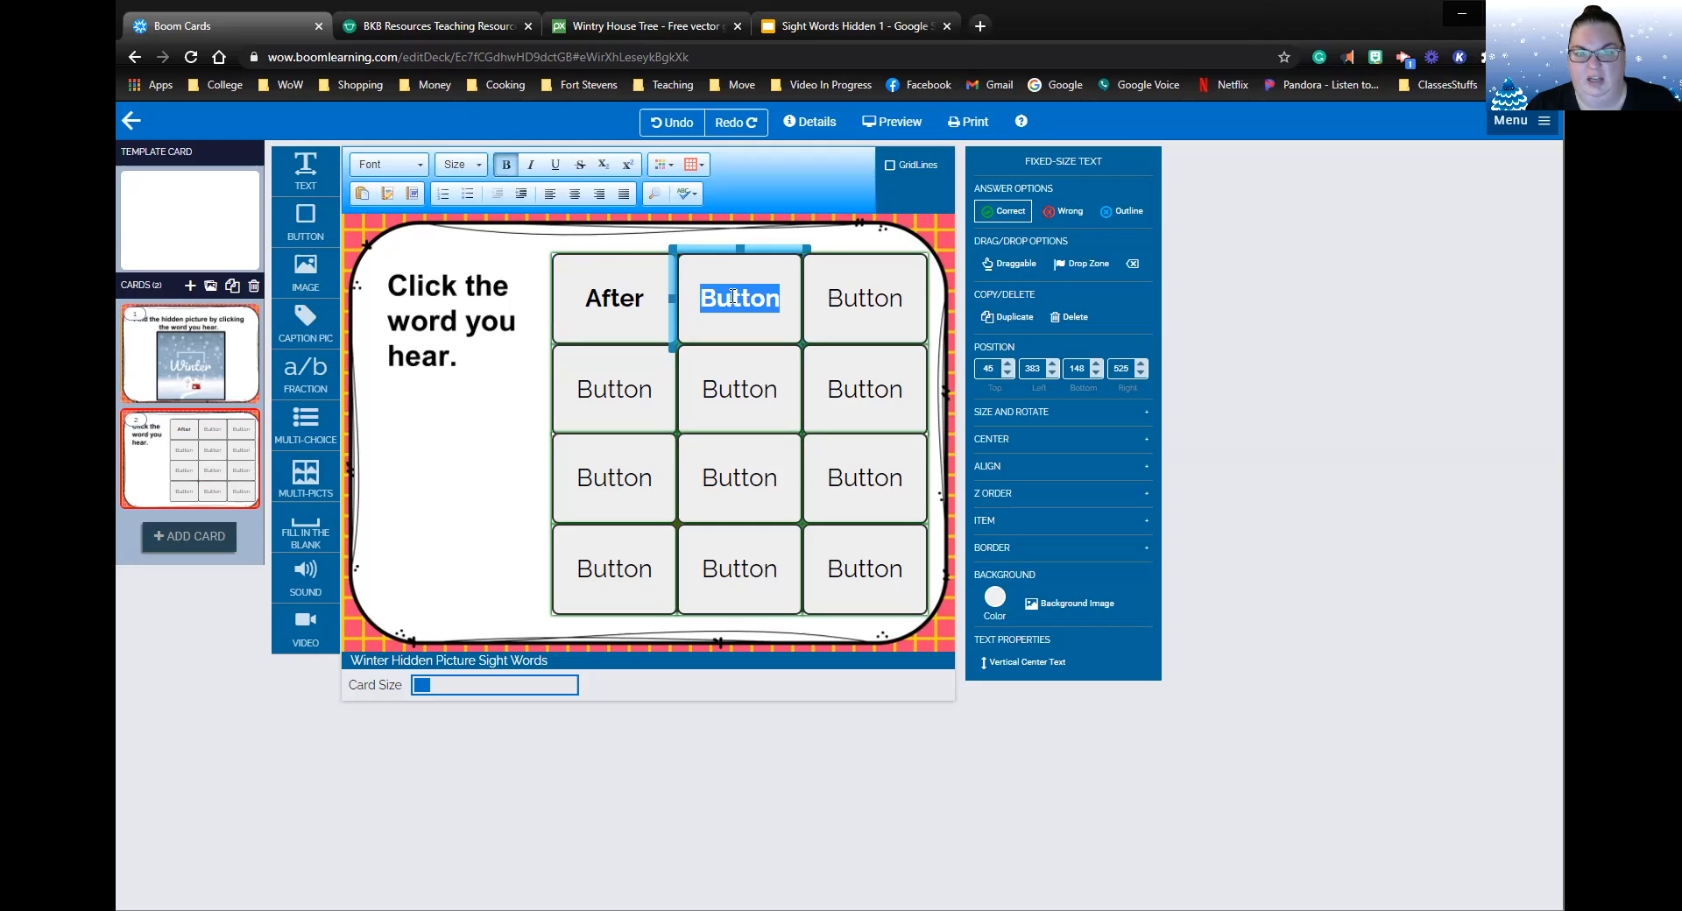
pyautogui.write('has')
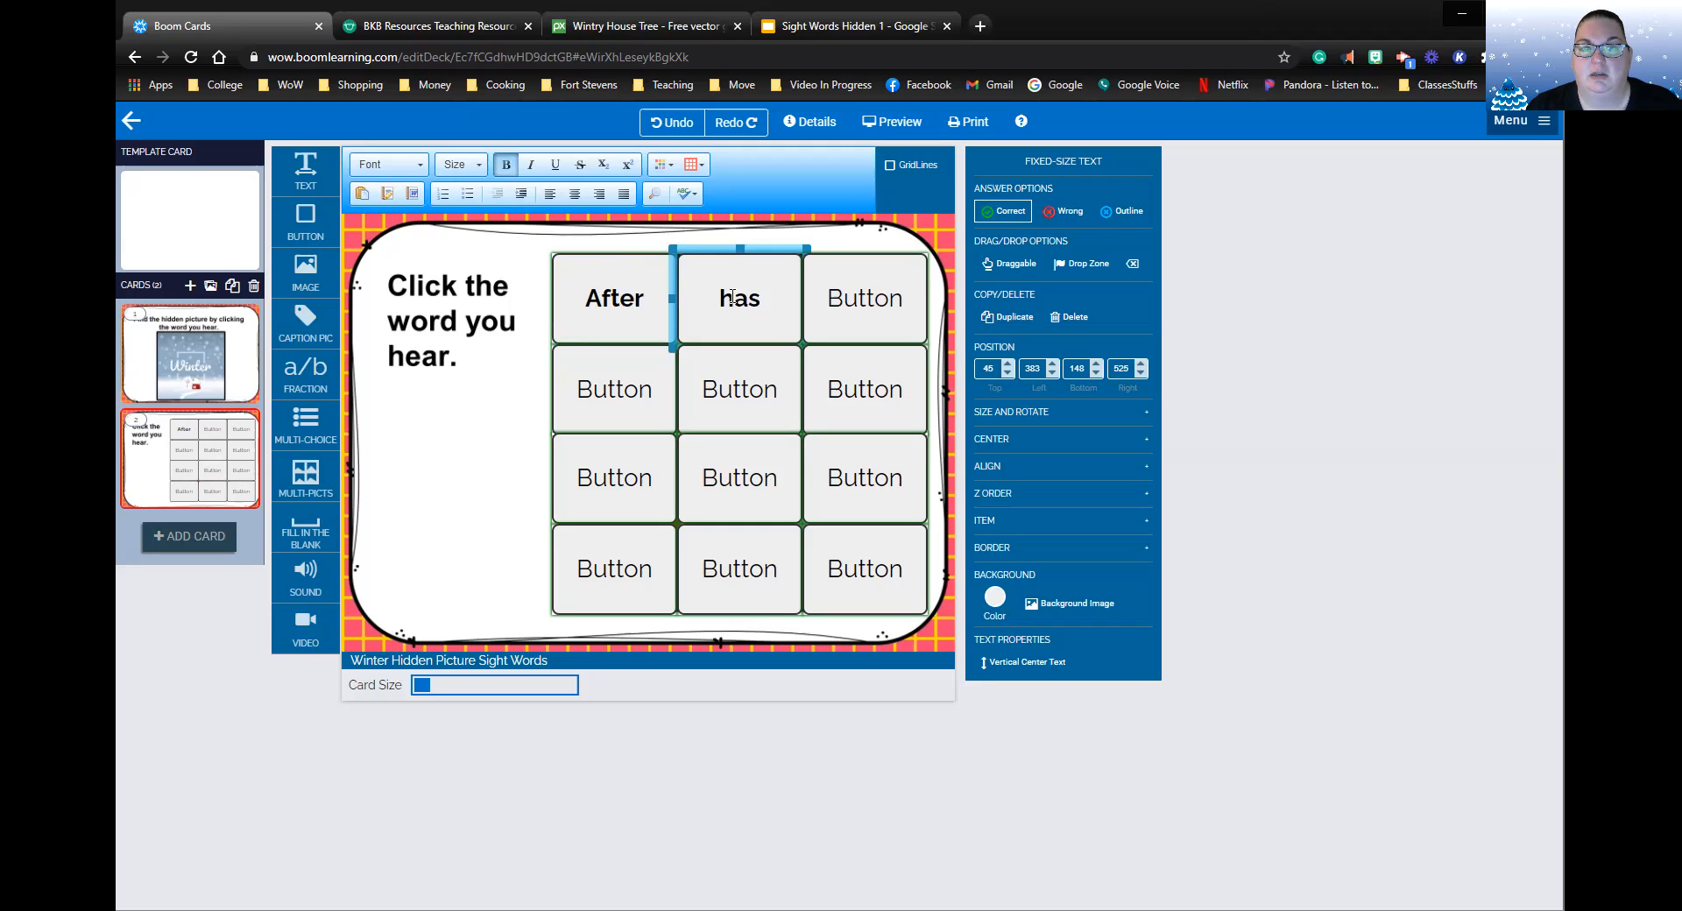
# Change the first button's word to lowercase "after".
pyautogui.click(603, 295)
pyautogui.press('BackSpace')
pyautogui.write('a')
# Replace the label of the third button in the top row with the bold word "over".
pyautogui.click(874, 300)
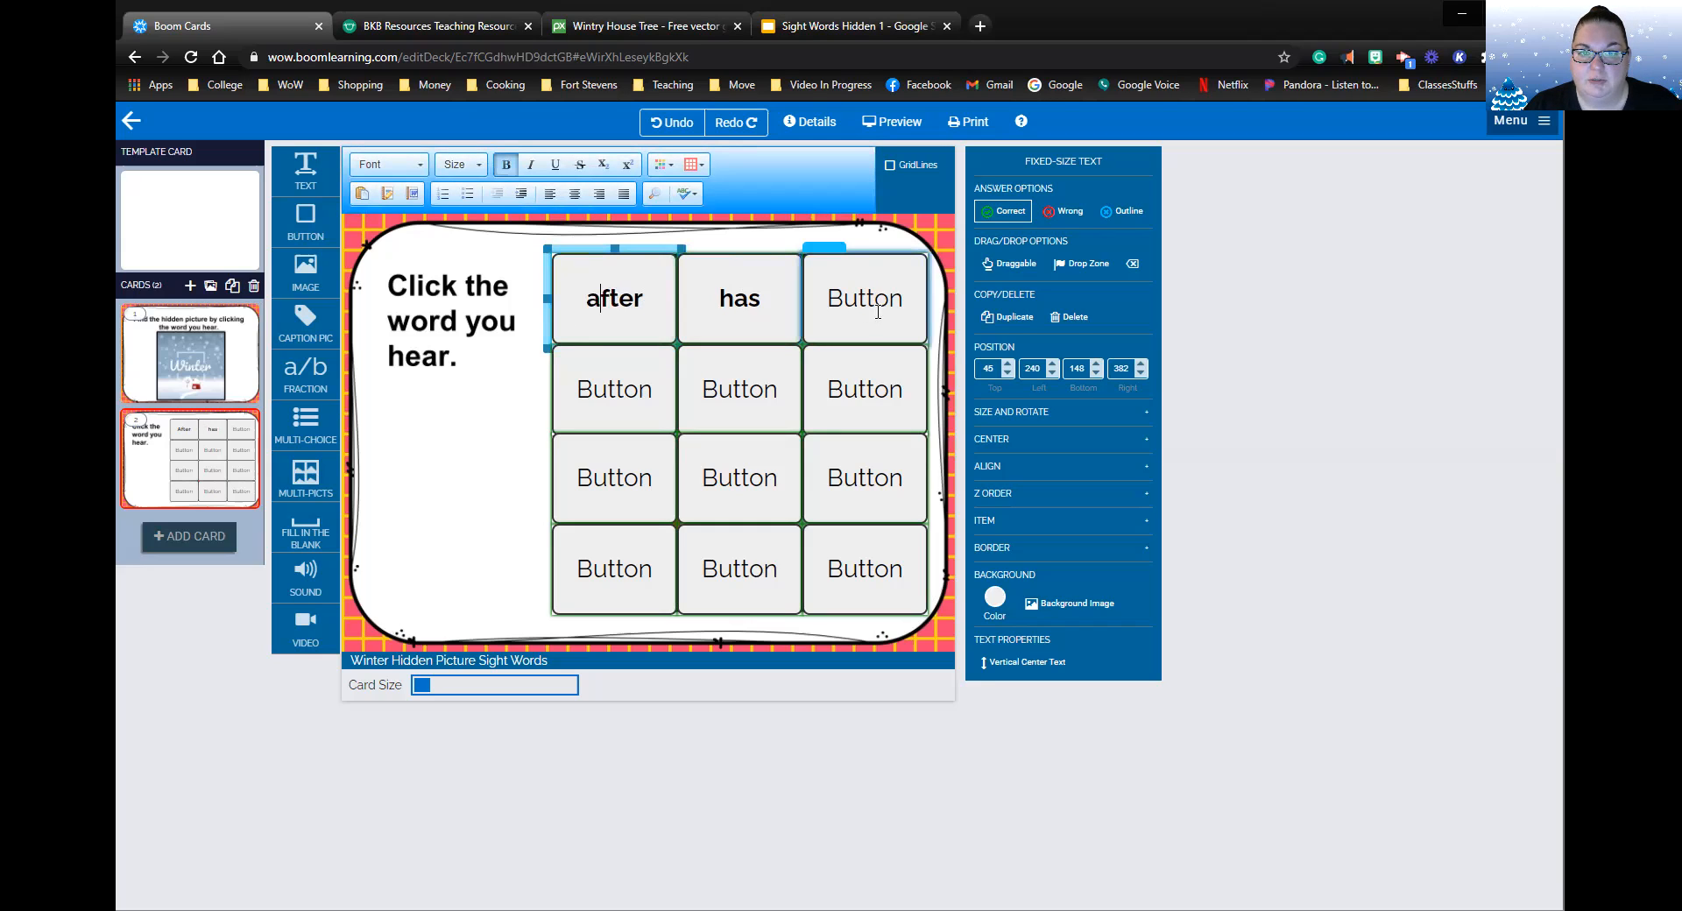
pyautogui.doubleClick(876, 295)
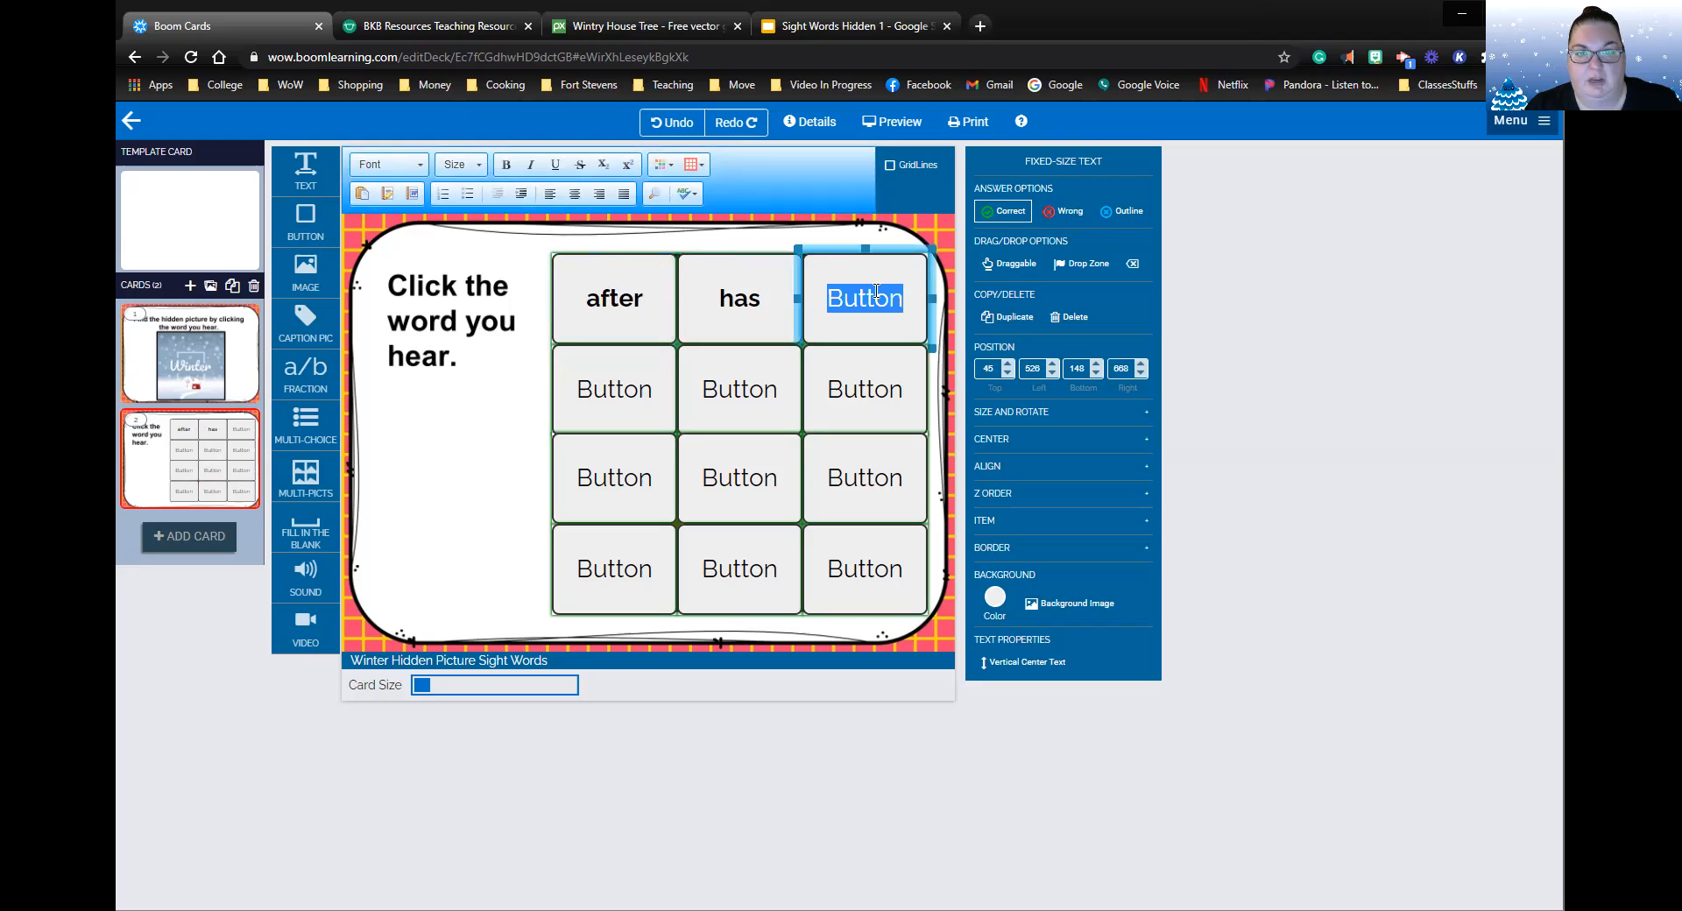
pyautogui.hotkey('ctrl', 'b')
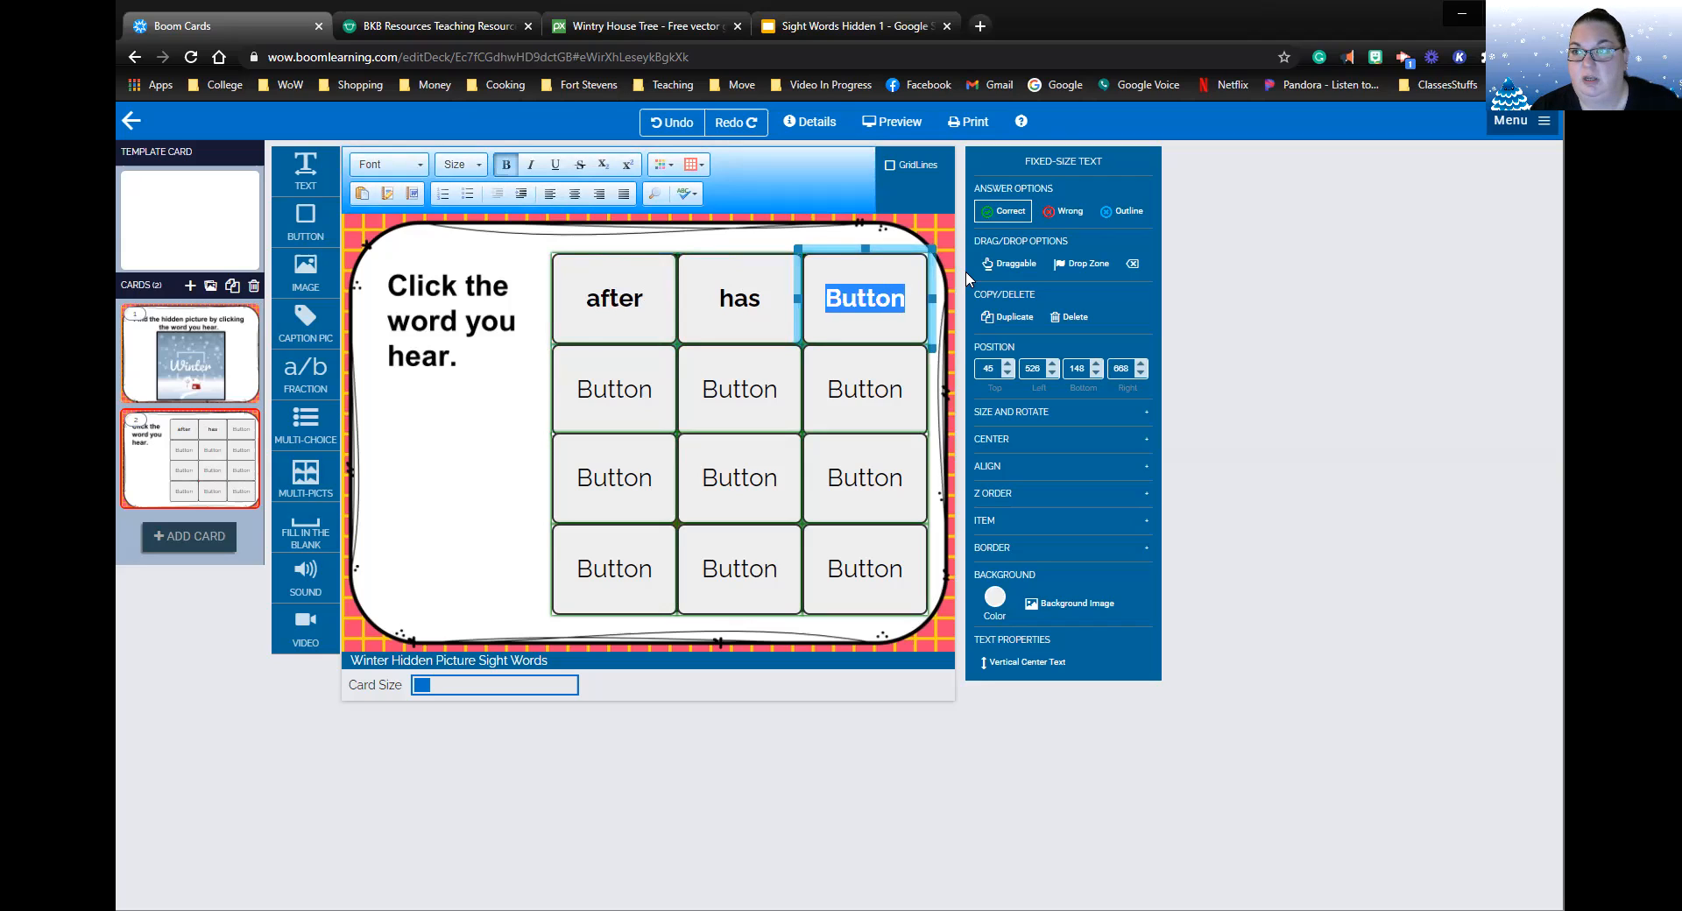
pyautogui.write('over')
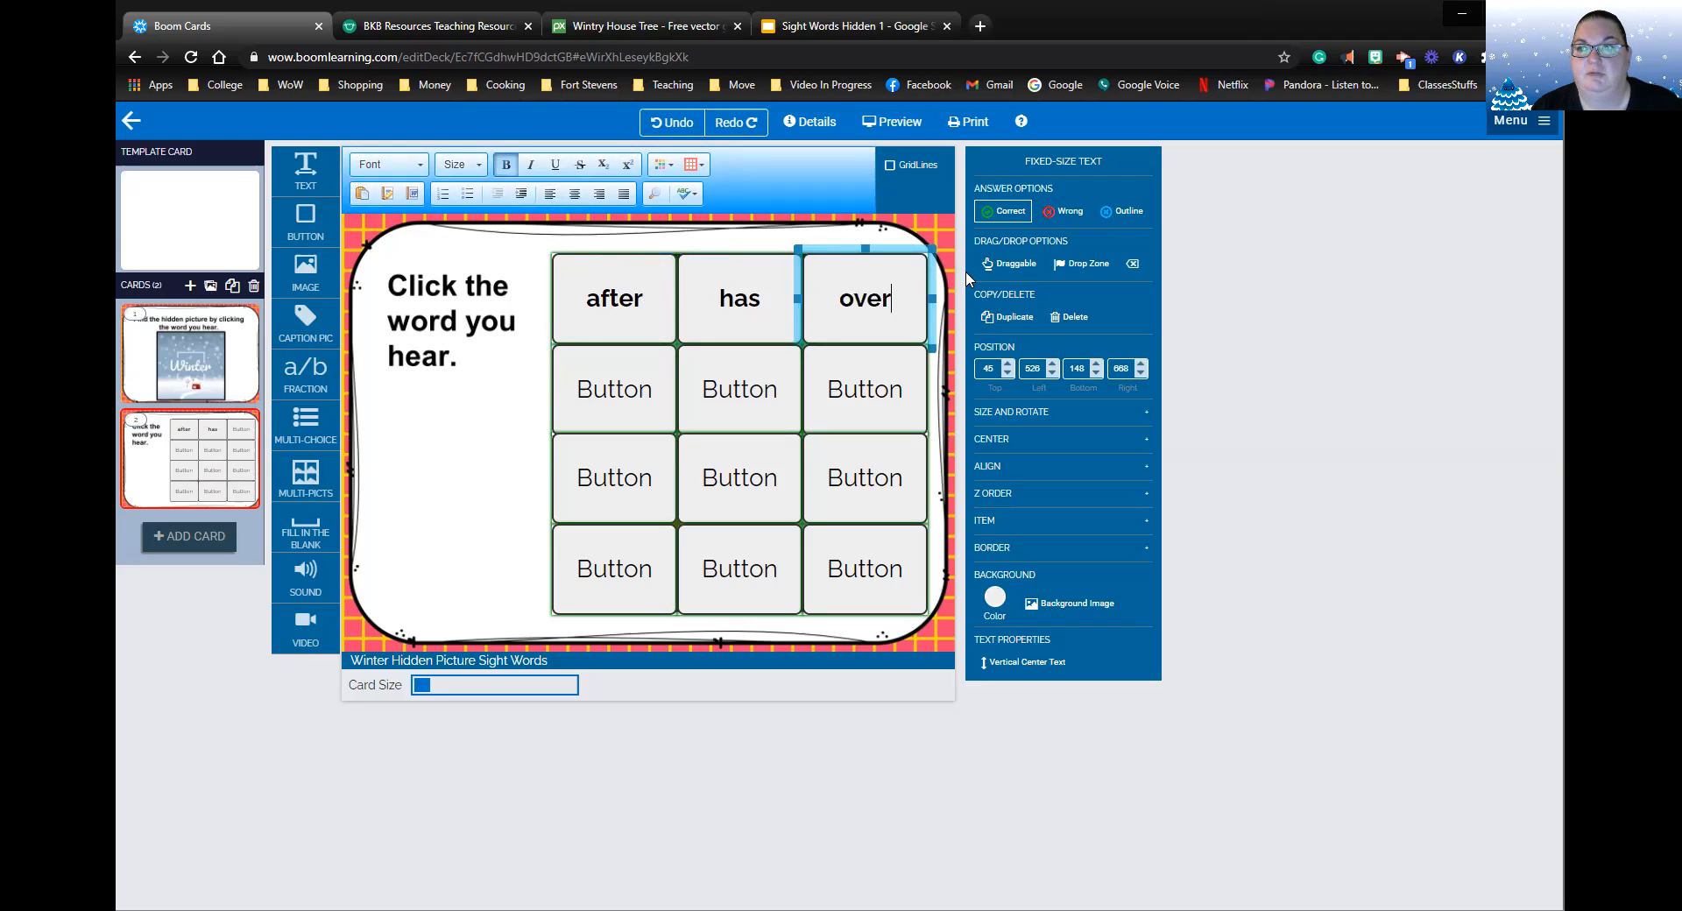
# Replace the labels of the three buttons in row two with the bold words "again", "her" and "put".
pyautogui.click(619, 387)
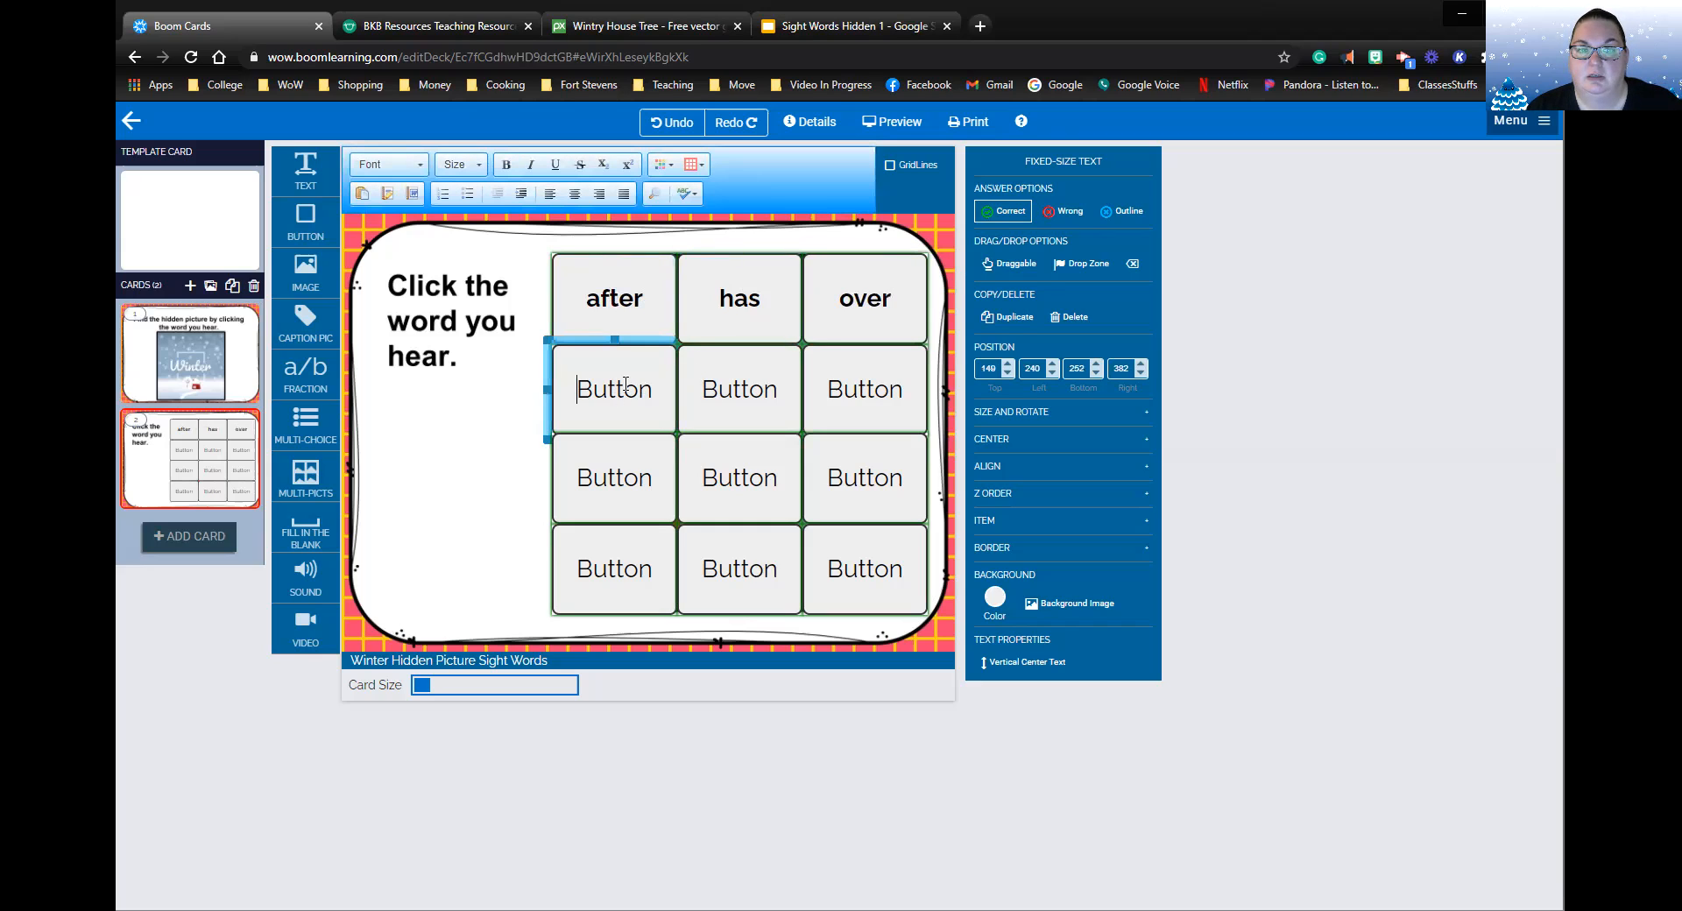
pyautogui.doubleClick(629, 378)
pyautogui.hotkey('ctrl', 'b')
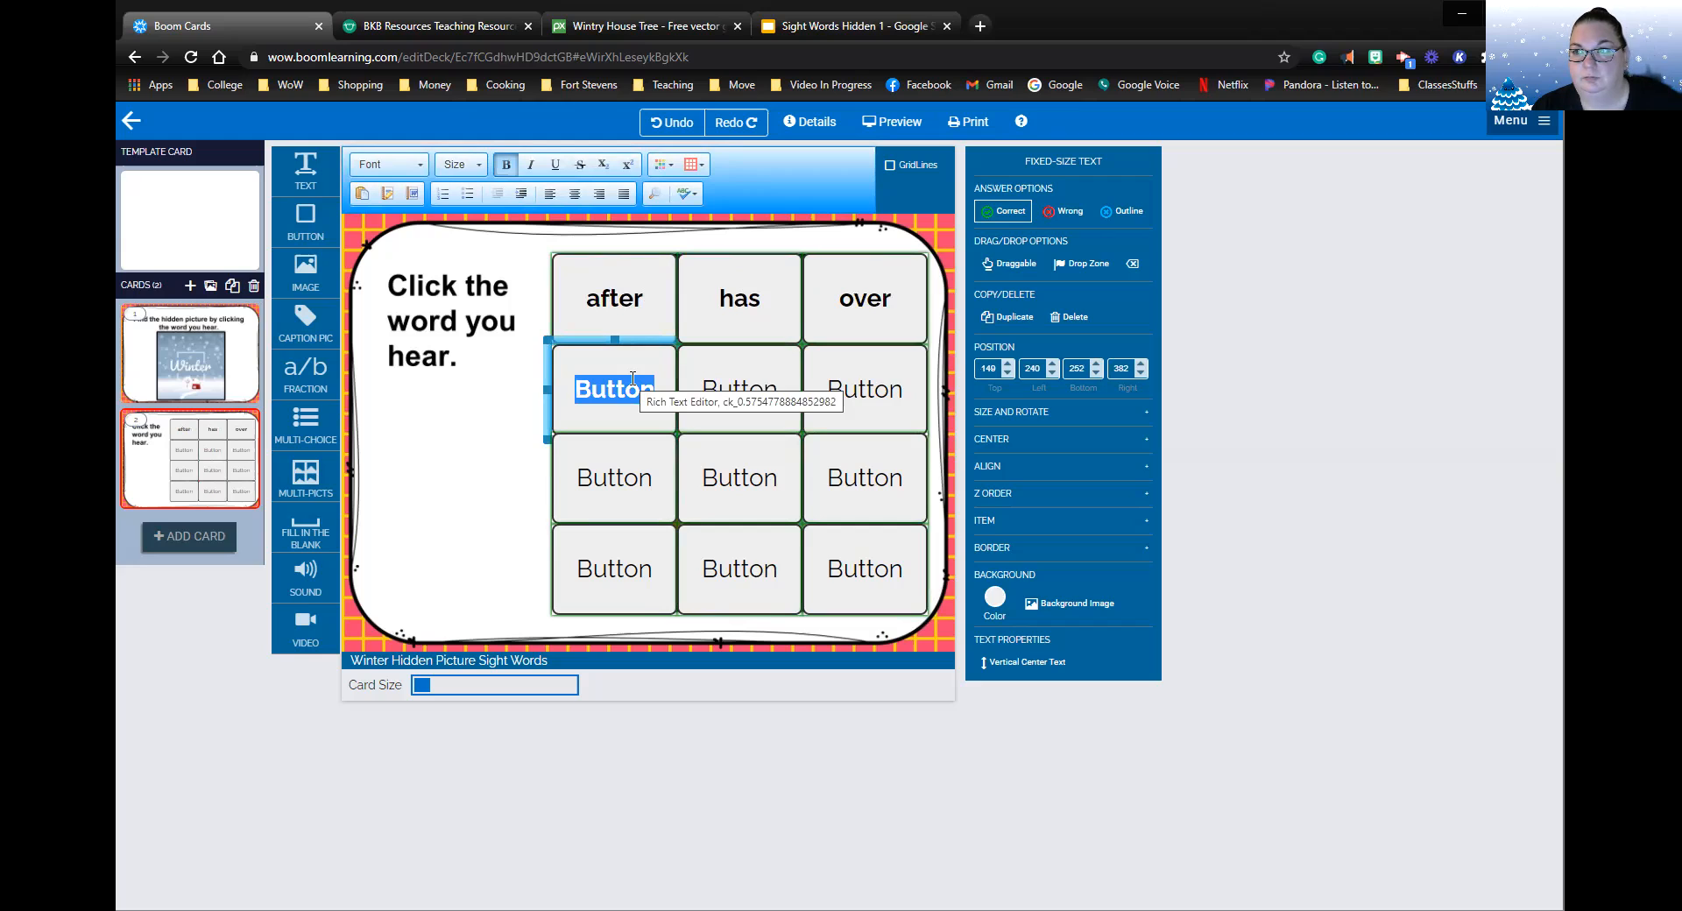
pyautogui.write('again')
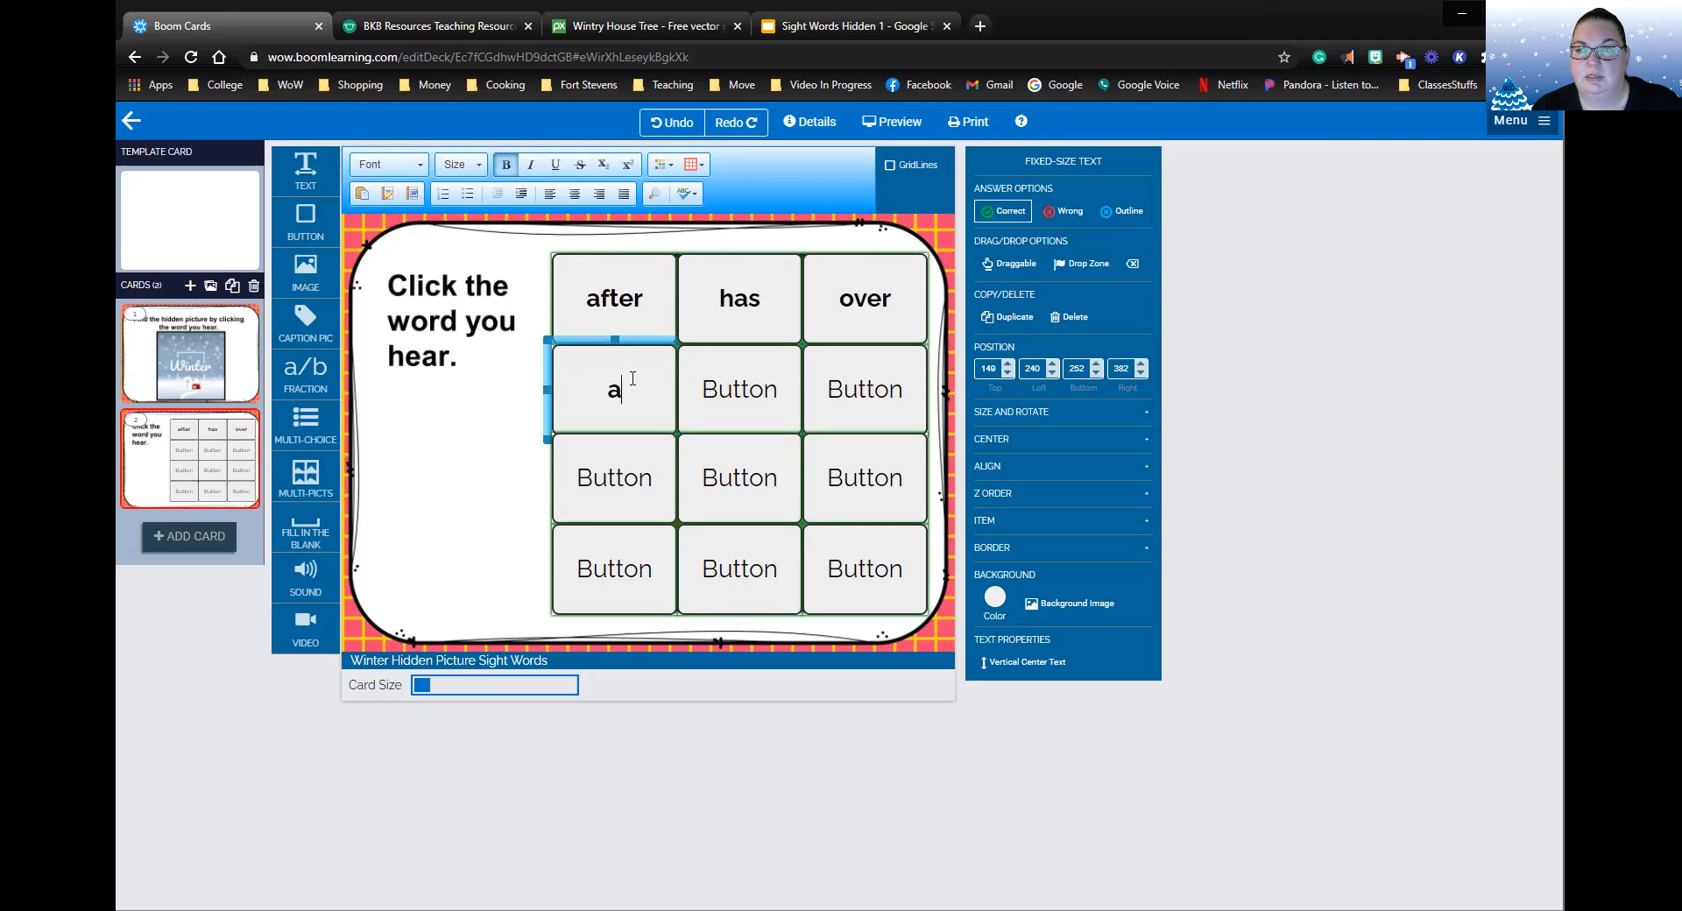
pyautogui.click(738, 391)
pyautogui.doubleClick(740, 393)
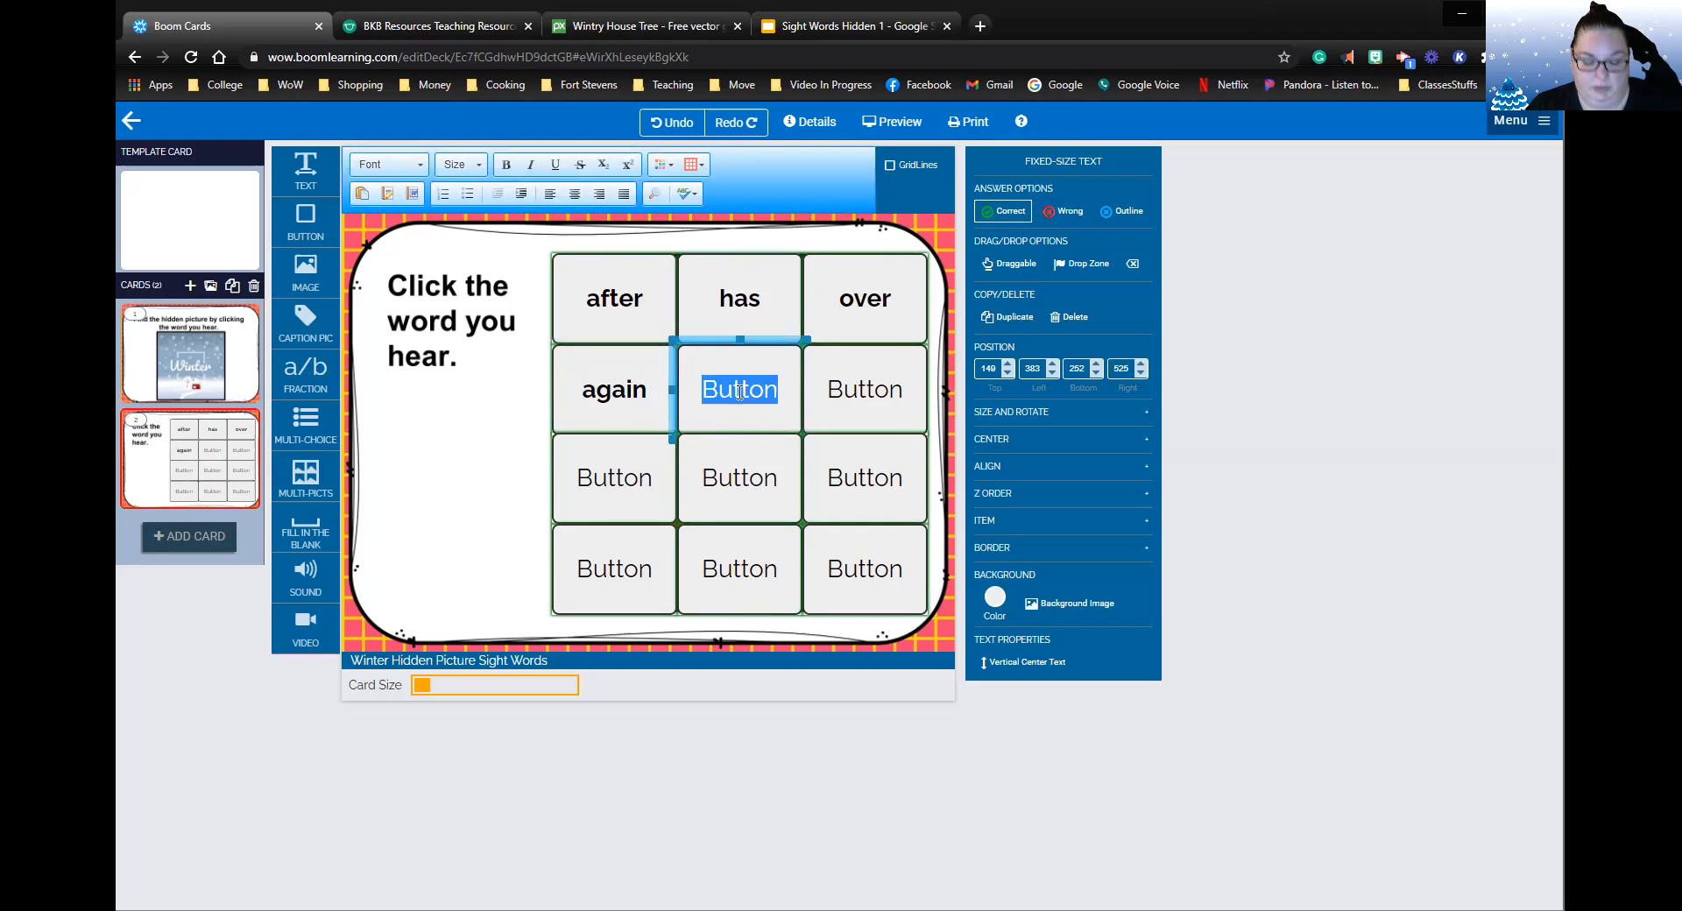
pyautogui.hotkey('ctrl', 'b')
pyautogui.write('her')
pyautogui.click(871, 394)
pyautogui.doubleClick(871, 394)
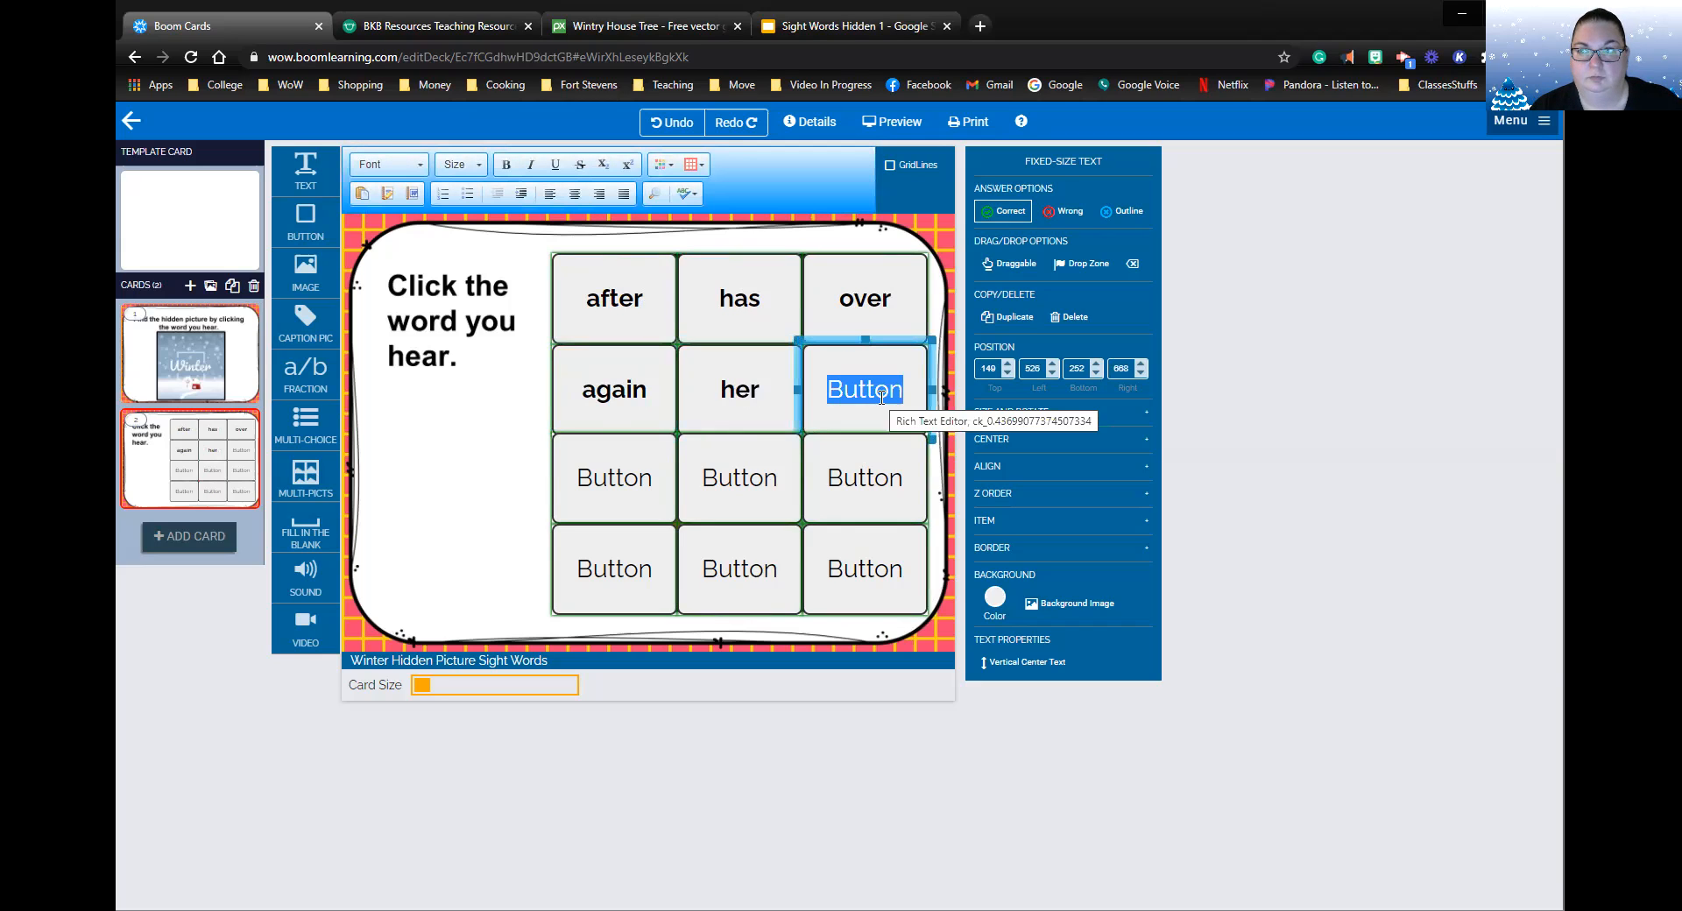
pyautogui.hotkey('ctrl', 'b')
pyautogui.write('put')
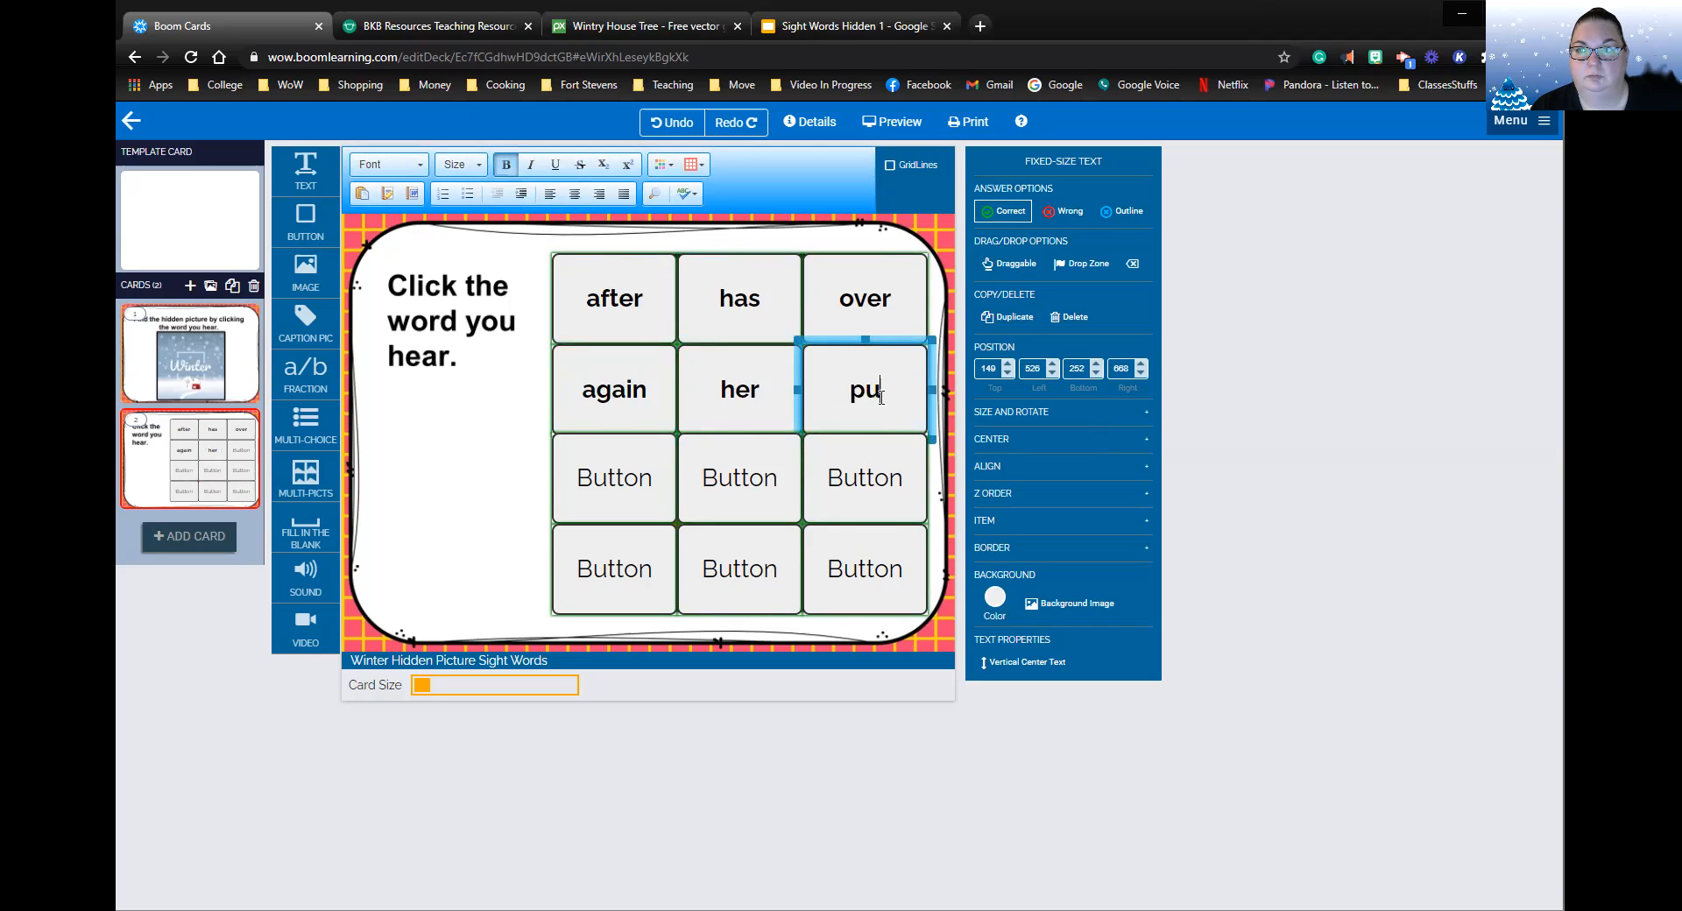
# Replace the labels of the three buttons in row three with the bold words "him", "round" and "any".
pyautogui.click(620, 478)
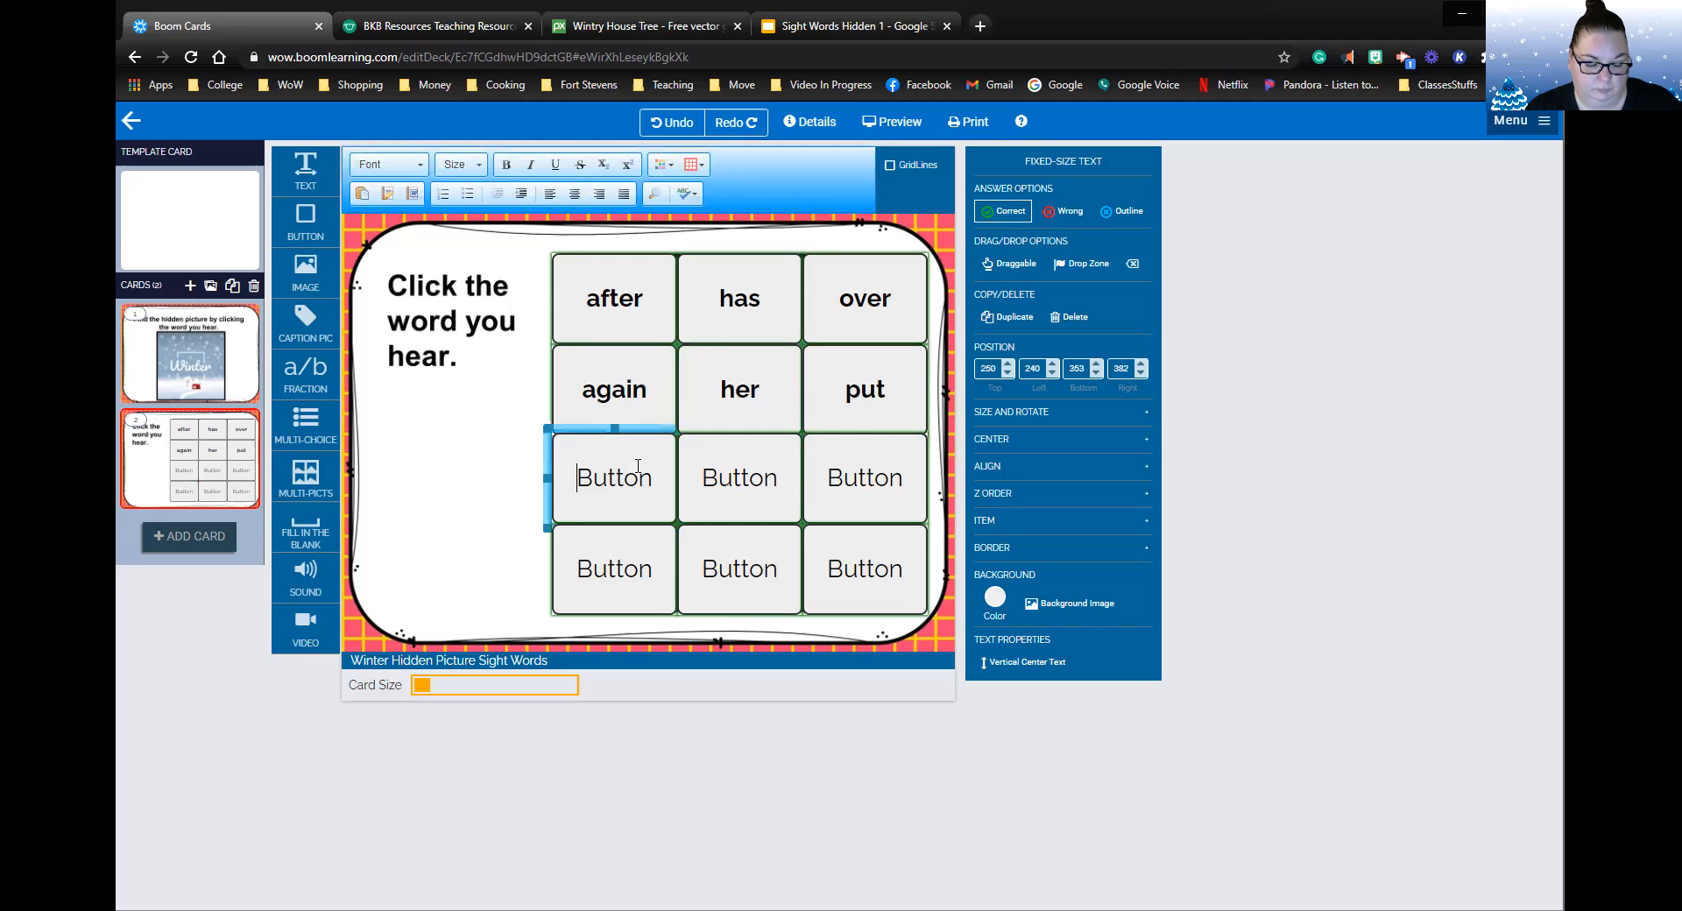
pyautogui.doubleClick(645, 471)
pyautogui.hotkey('ctrl', 'b')
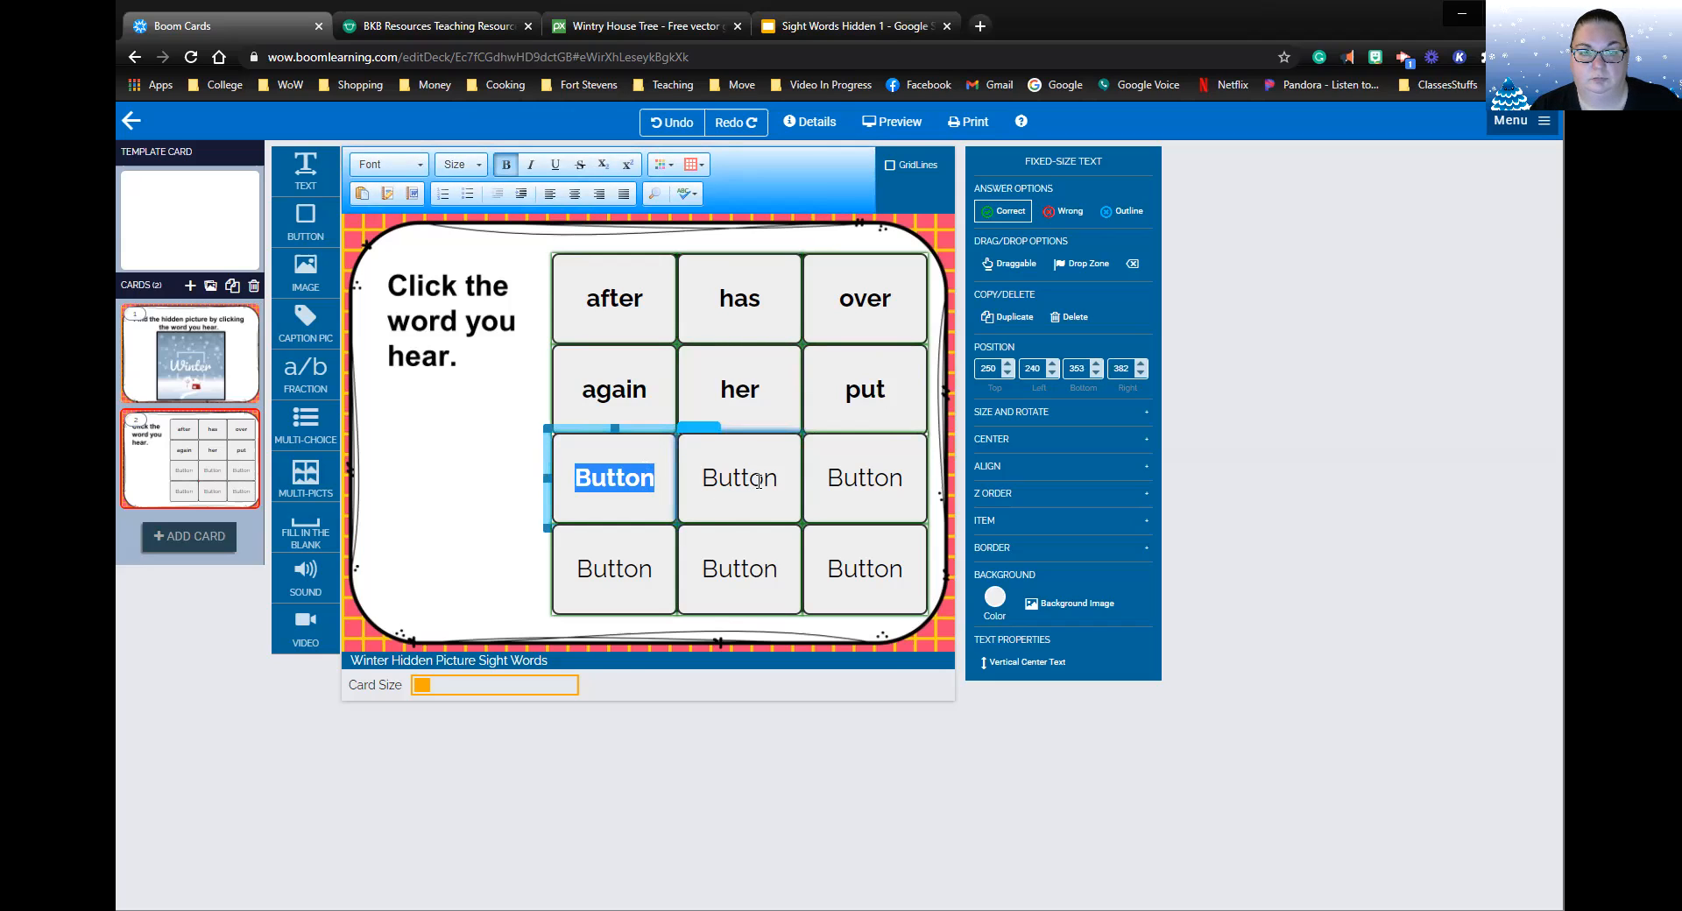
pyautogui.write('him')
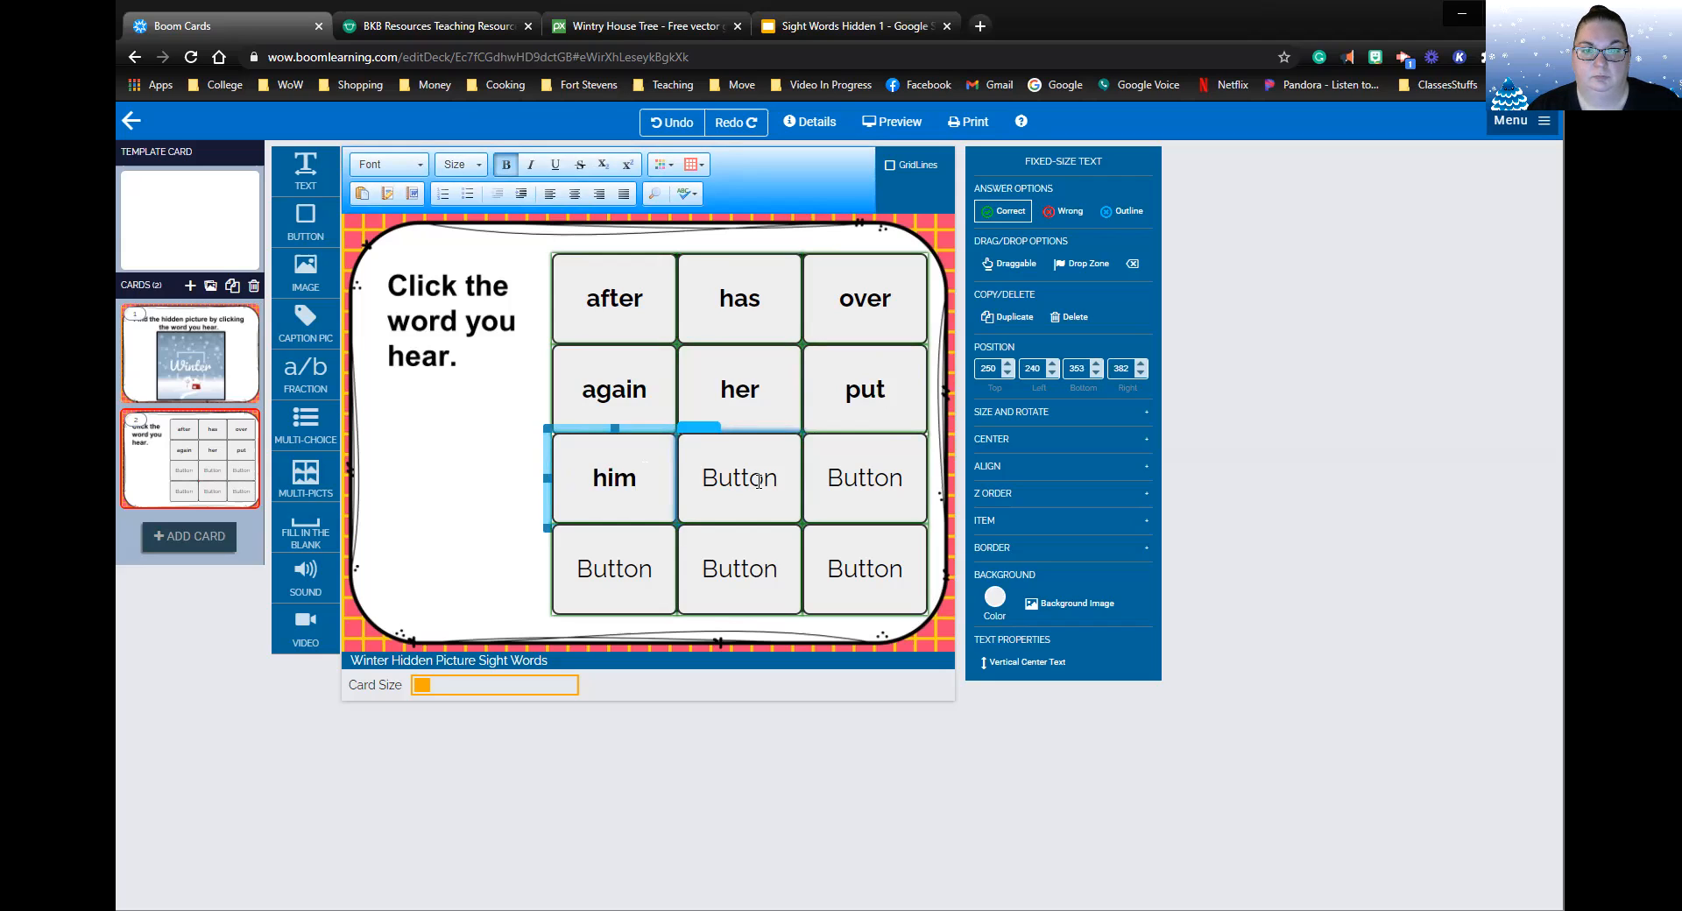
pyautogui.click(756, 481)
pyautogui.doubleClick(750, 484)
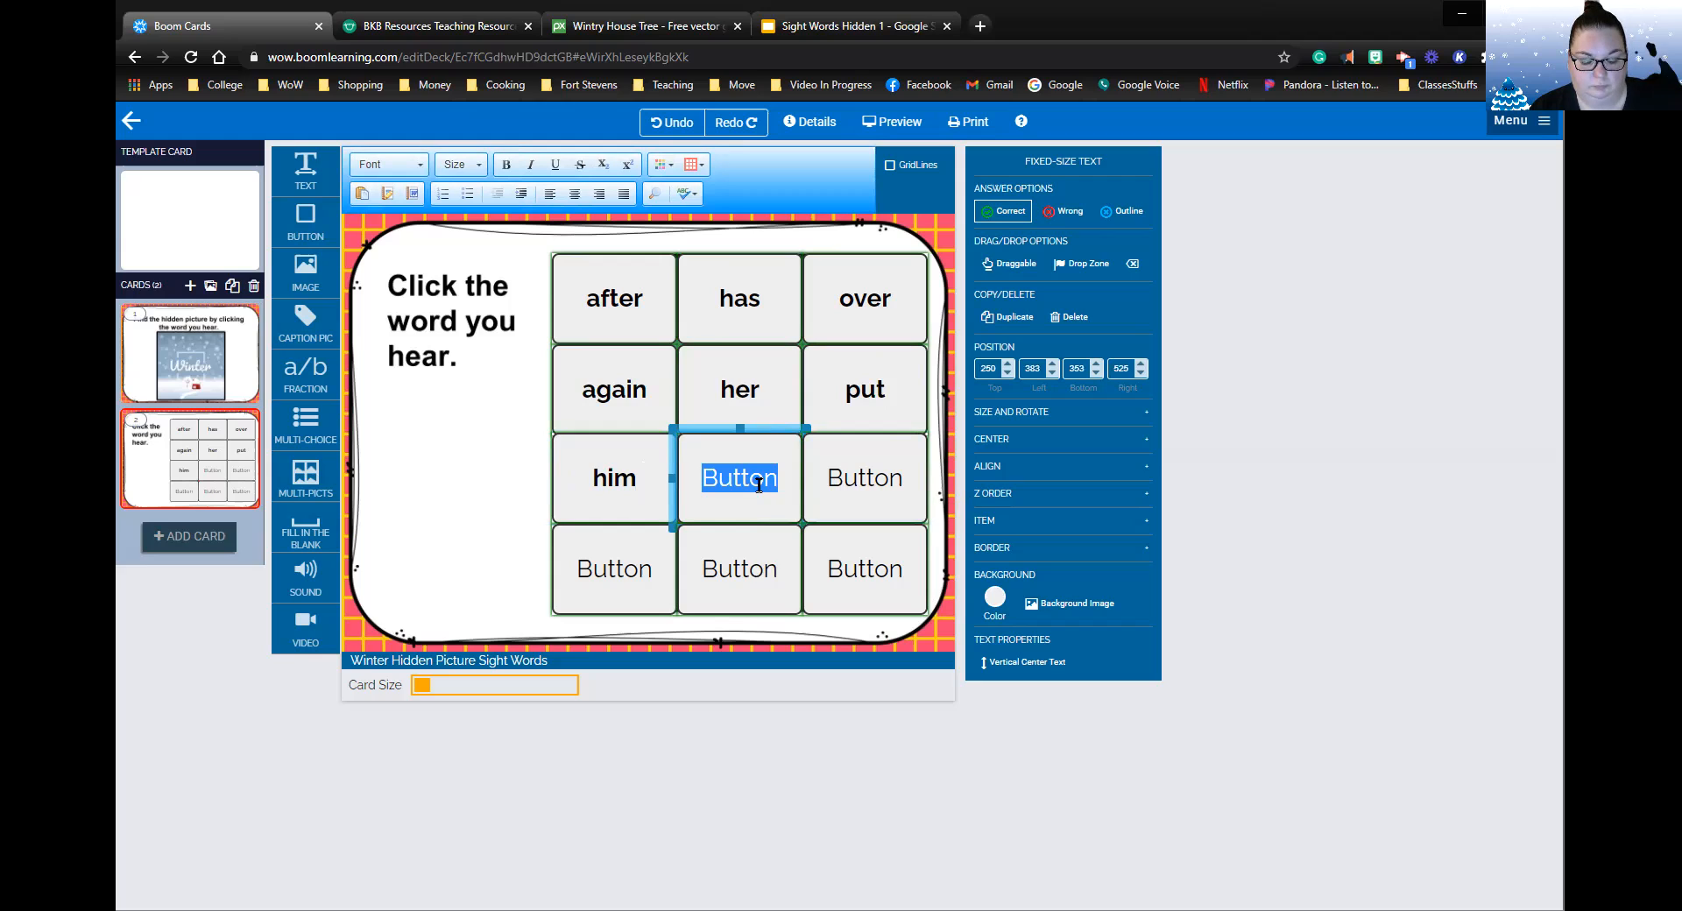
pyautogui.hotkey('ctrl', 'b')
pyautogui.write('round')
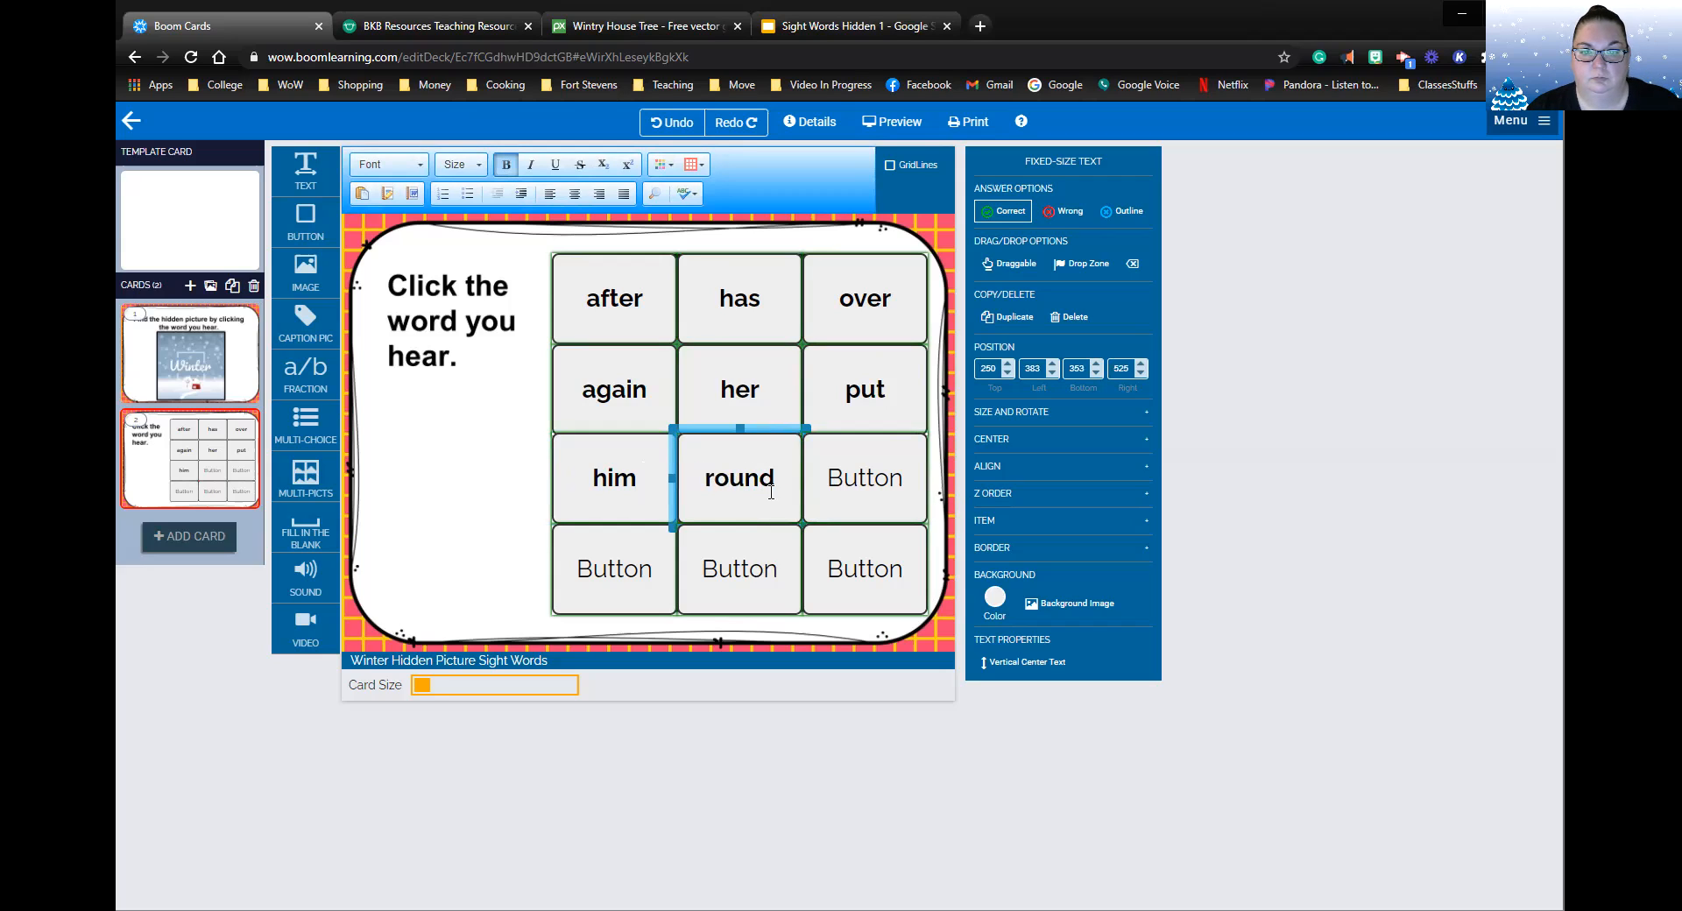
pyautogui.click(880, 487)
pyautogui.doubleClick(876, 487)
pyautogui.hotkey('ctrl', 'b')
pyautogui.write('any')
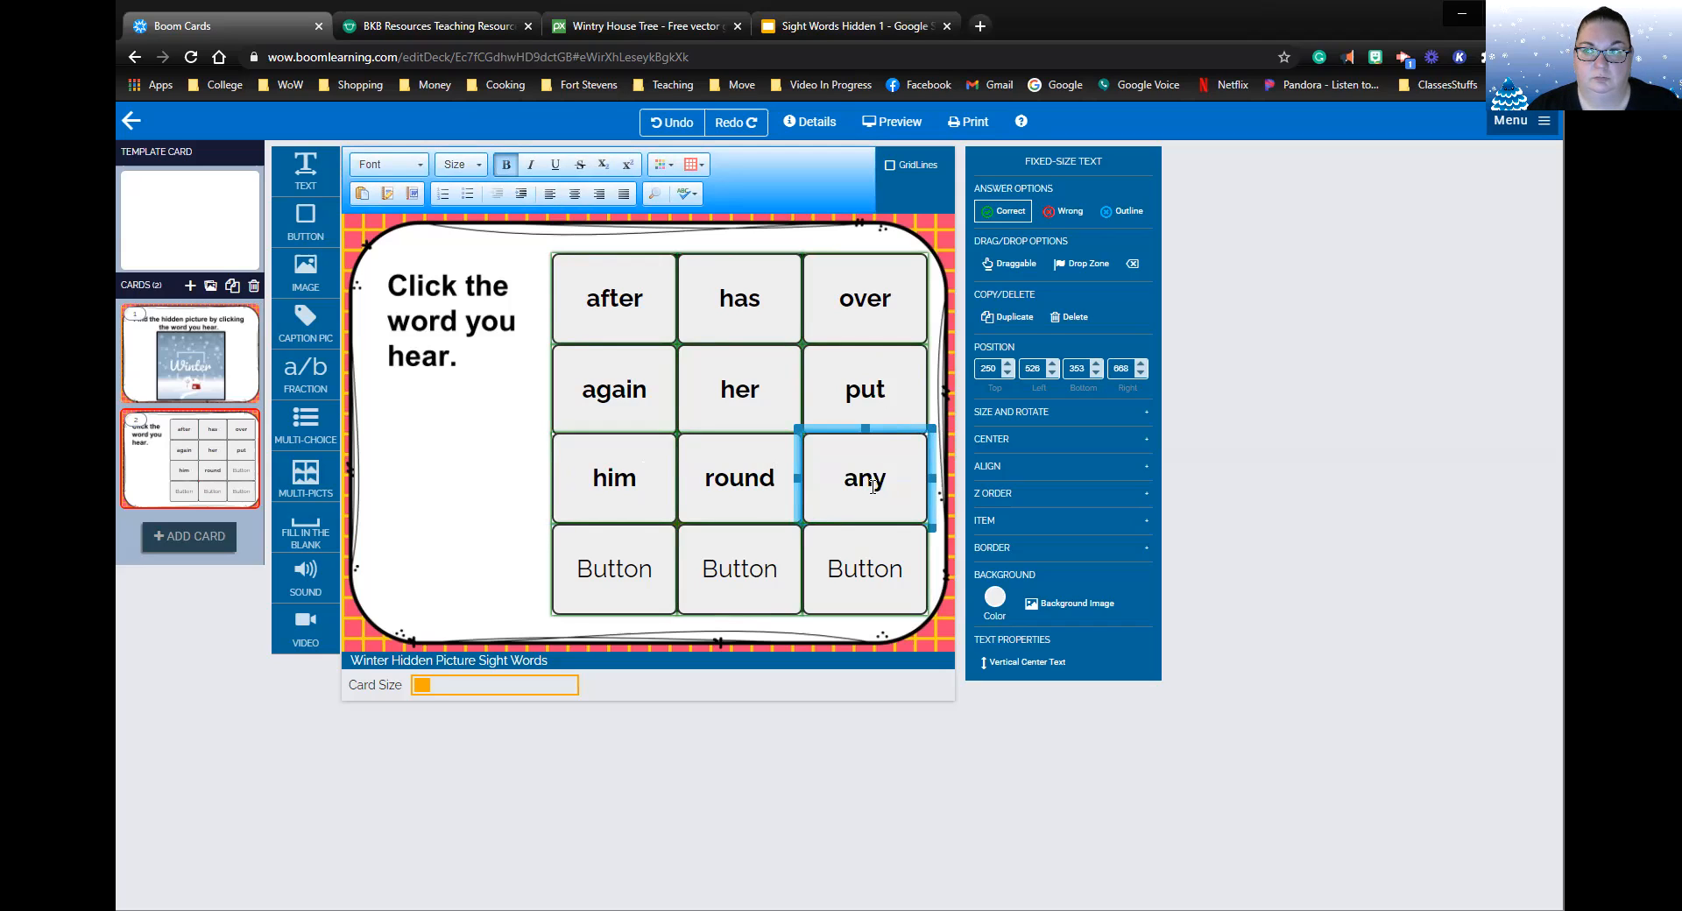
# Replace the labels of the three buttons in the bottom row with the bold words "some", "ask" and "just".
pyautogui.click(632, 557)
pyautogui.doubleClick(633, 557)
pyautogui.hotkey('ctrl', 'b')
pyautogui.write('some')
pyautogui.click(701, 565)
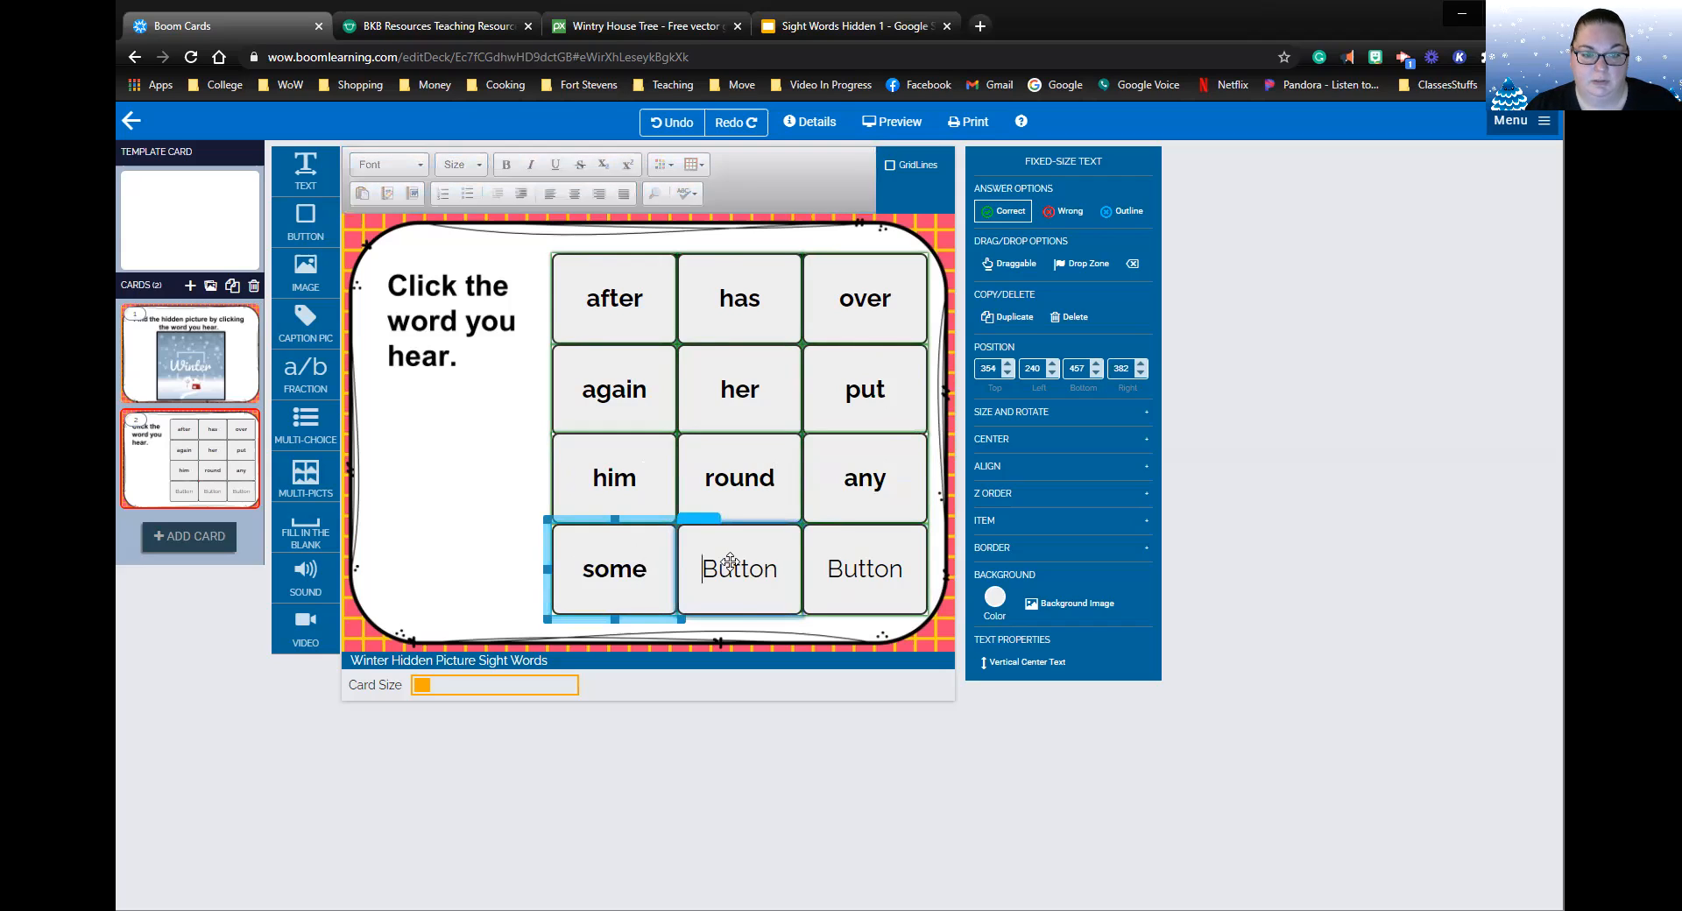
pyautogui.doubleClick(731, 564)
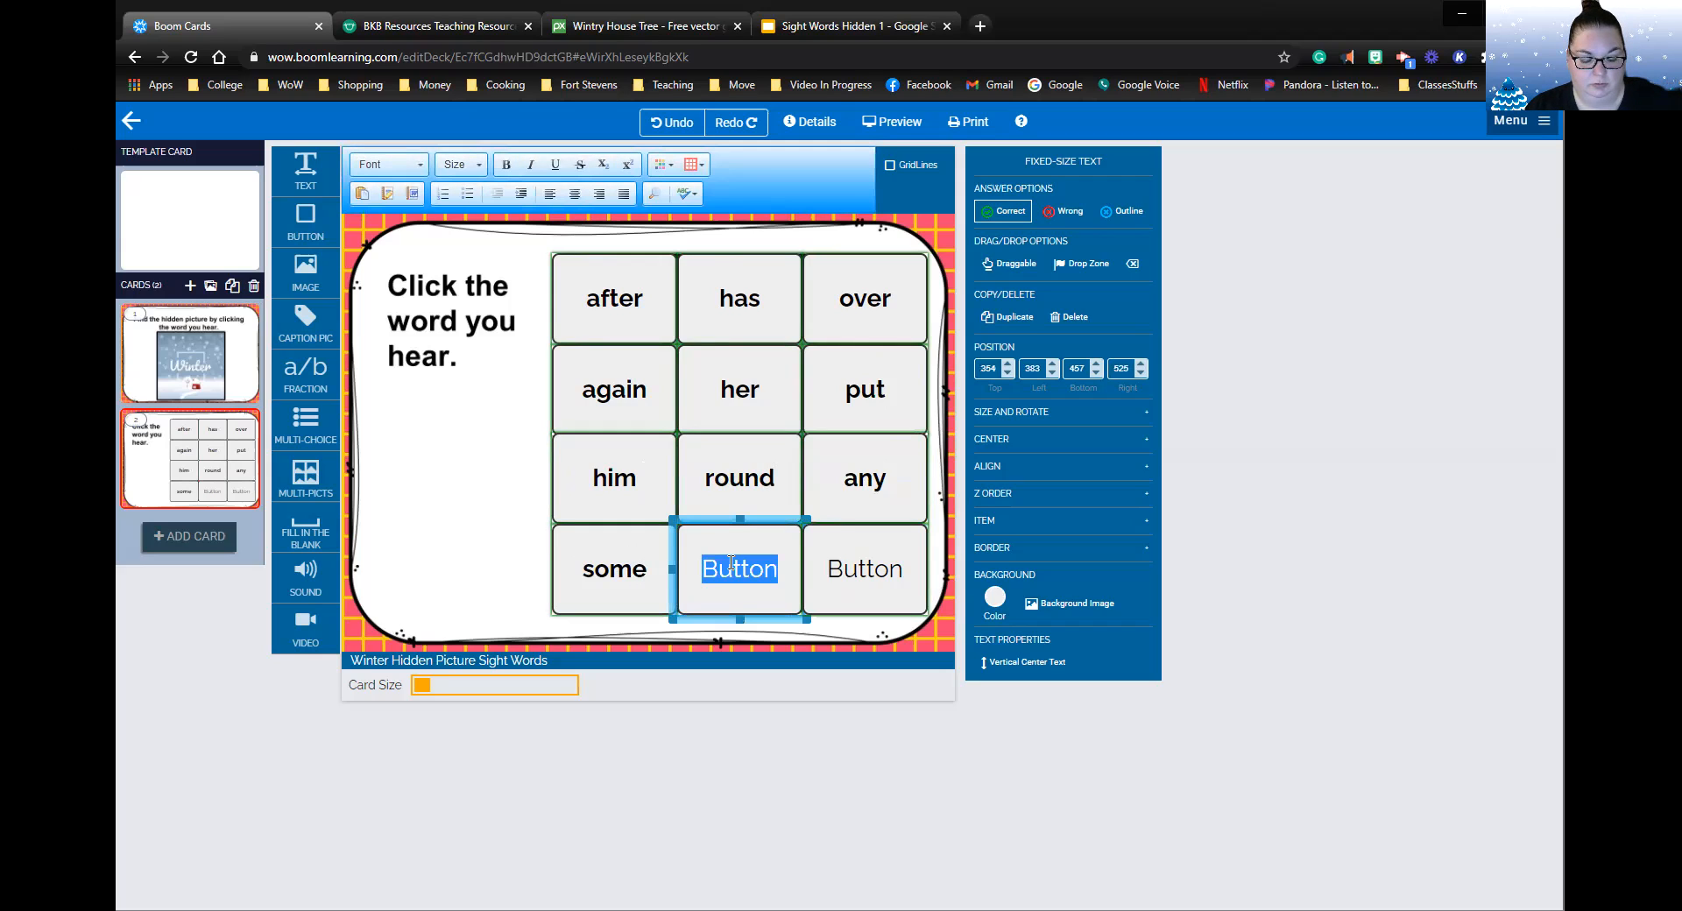
pyautogui.hotkey('ctrl', 'b')
pyautogui.write('ask')
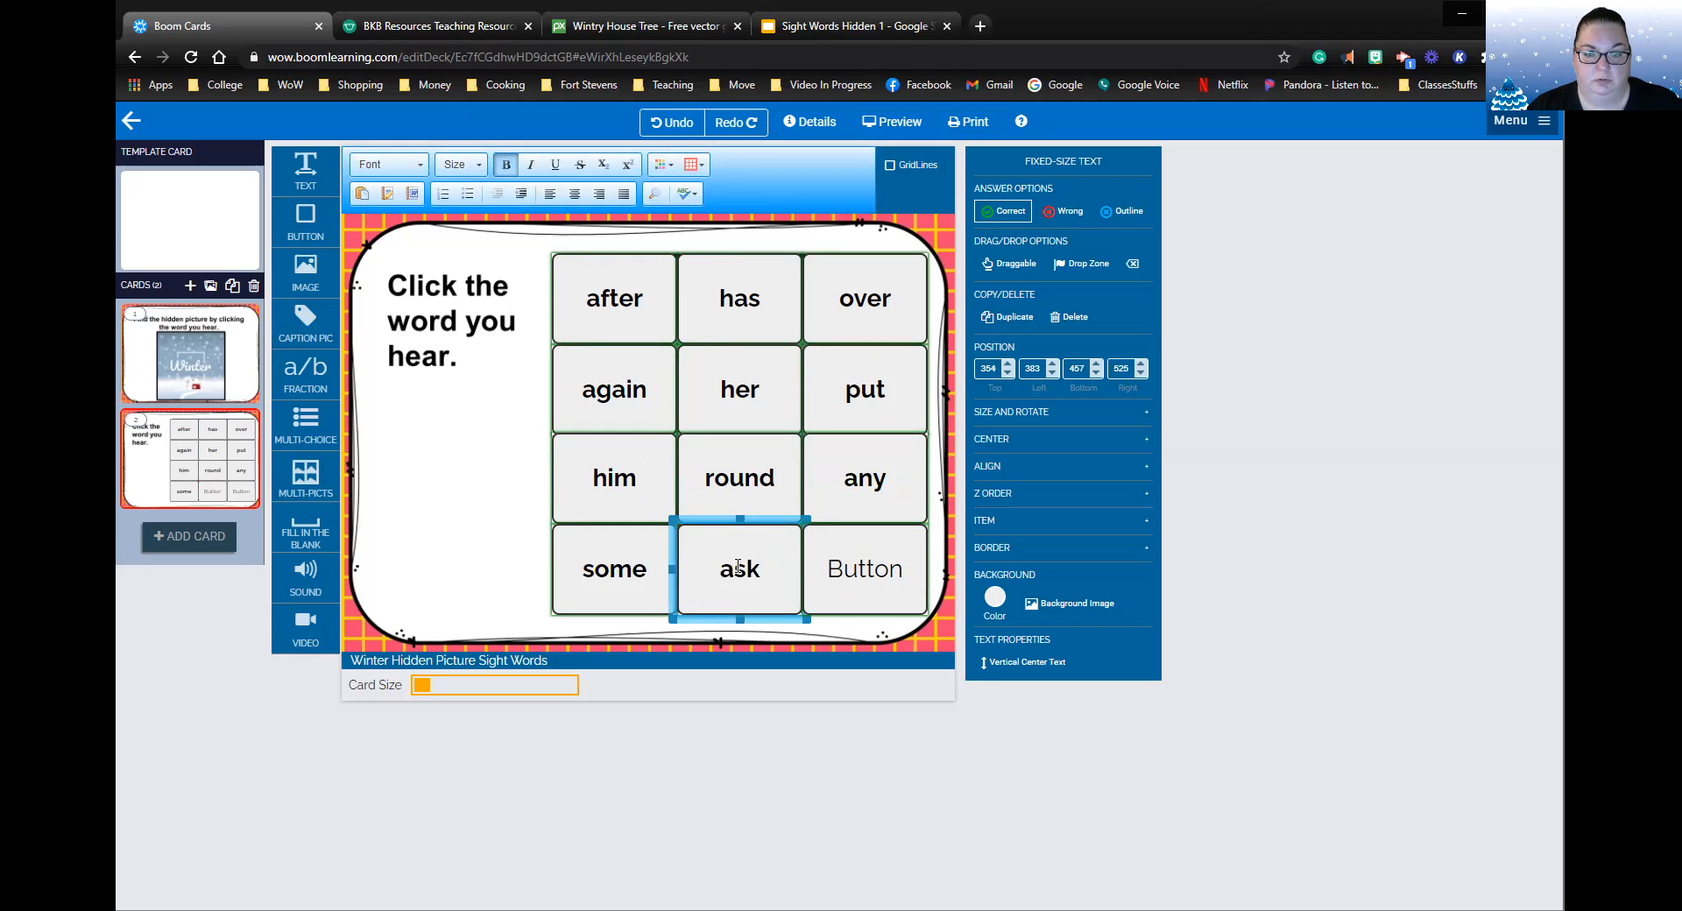
pyautogui.click(874, 571)
pyautogui.doubleClick(876, 572)
pyautogui.hotkey('ctrl', 'b')
pyautogui.write('just')
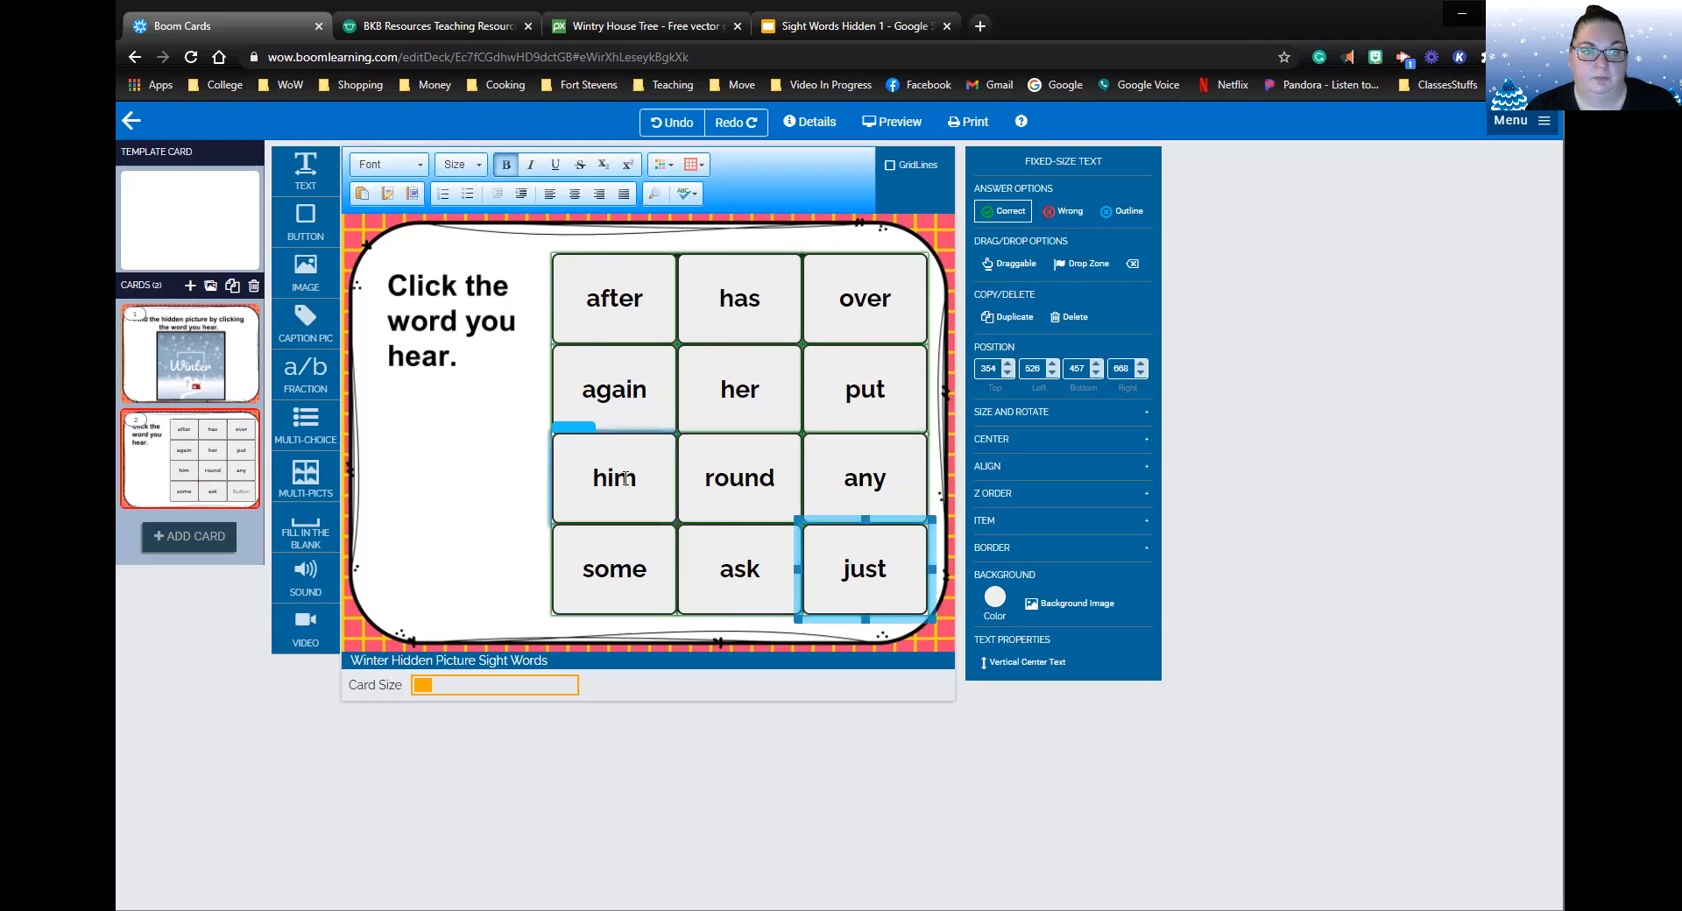
pyautogui.click(507, 497)
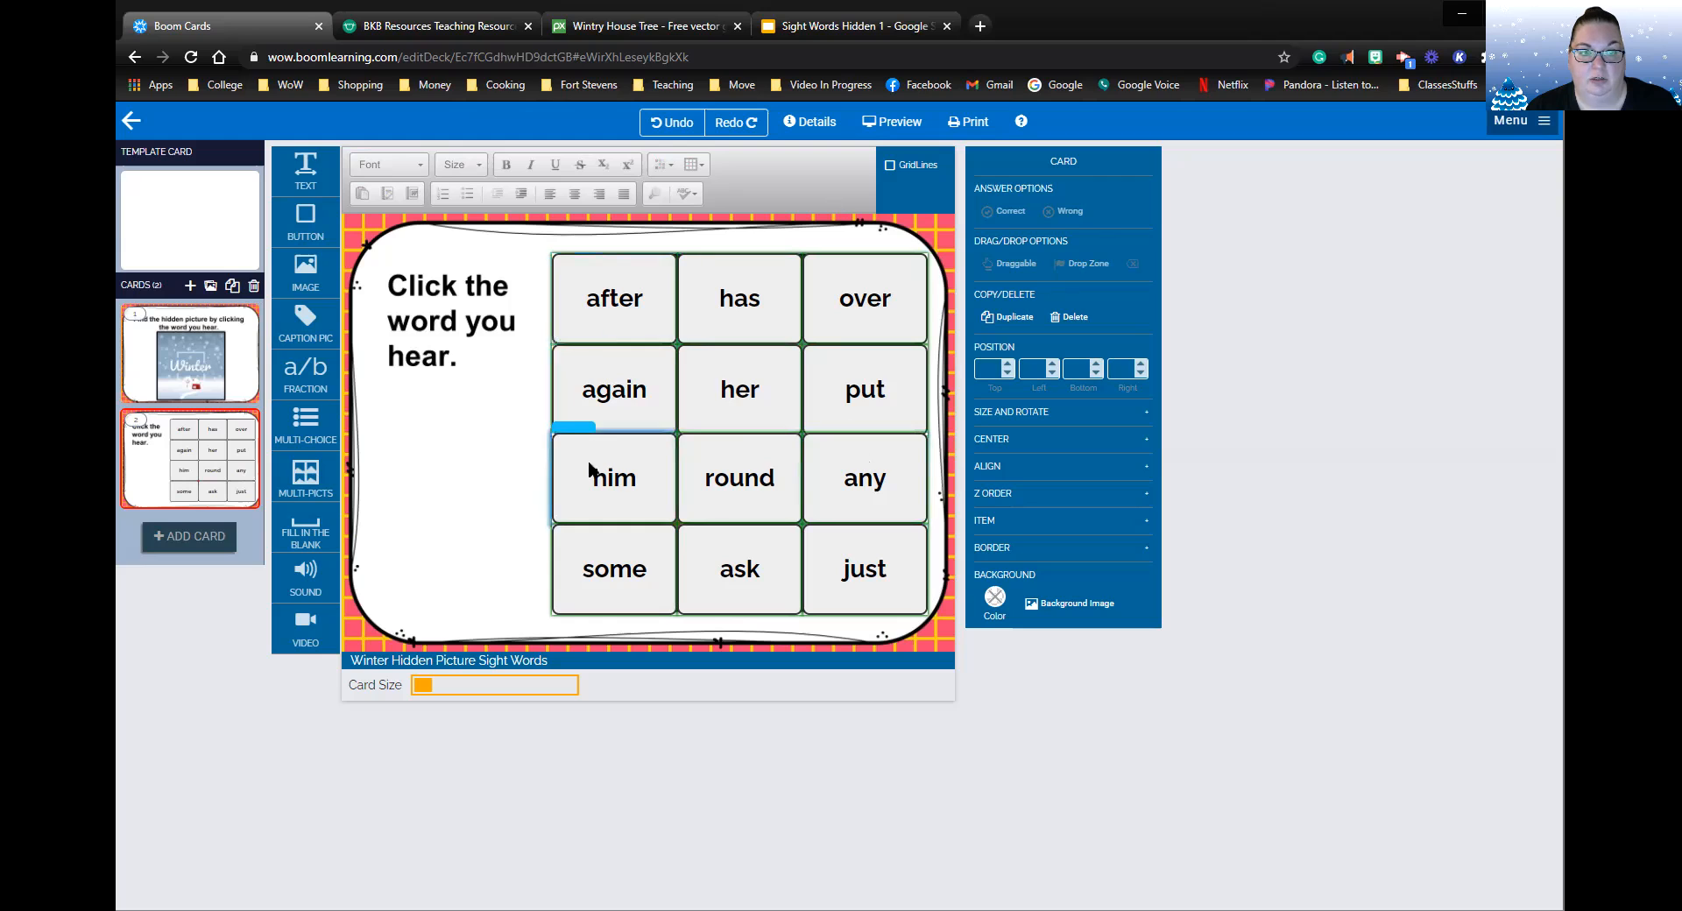
# Mark the top-row buttons "after", "has" and "over" as wrong answers.
pyautogui.click(589, 297)
pyautogui.click(1048, 211)
pyautogui.click(739, 297)
pyautogui.click(1047, 211)
pyautogui.click(869, 287)
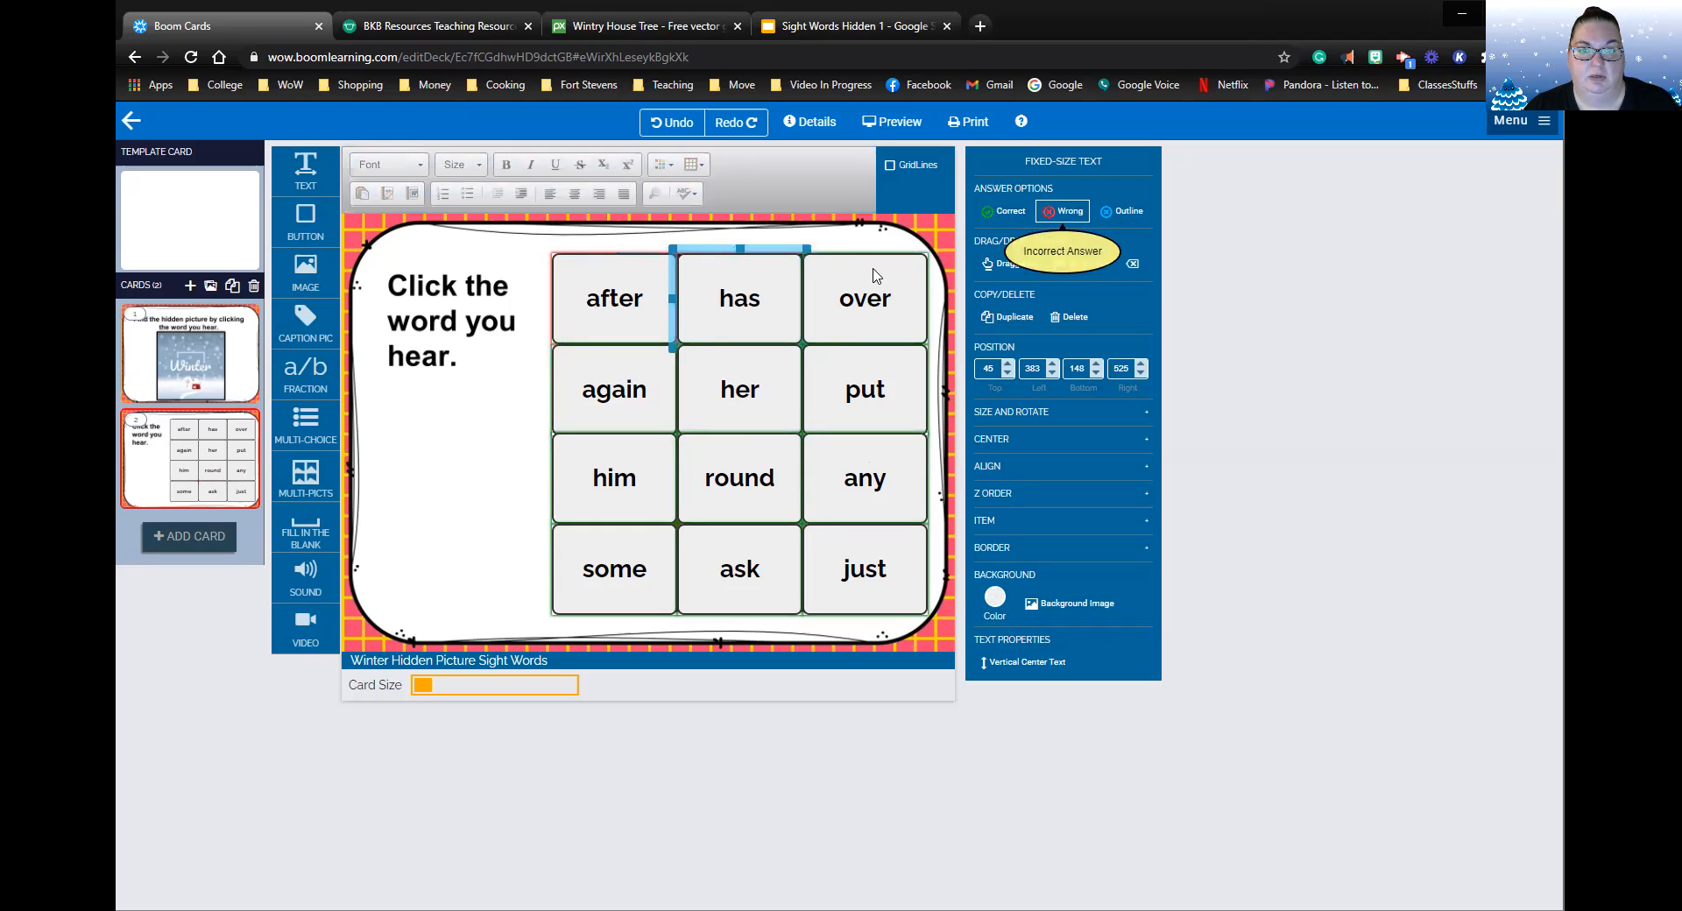
pyautogui.click(1060, 213)
# Mark the second-row buttons "again", "her" and "put" as wrong answers.
pyautogui.click(591, 412)
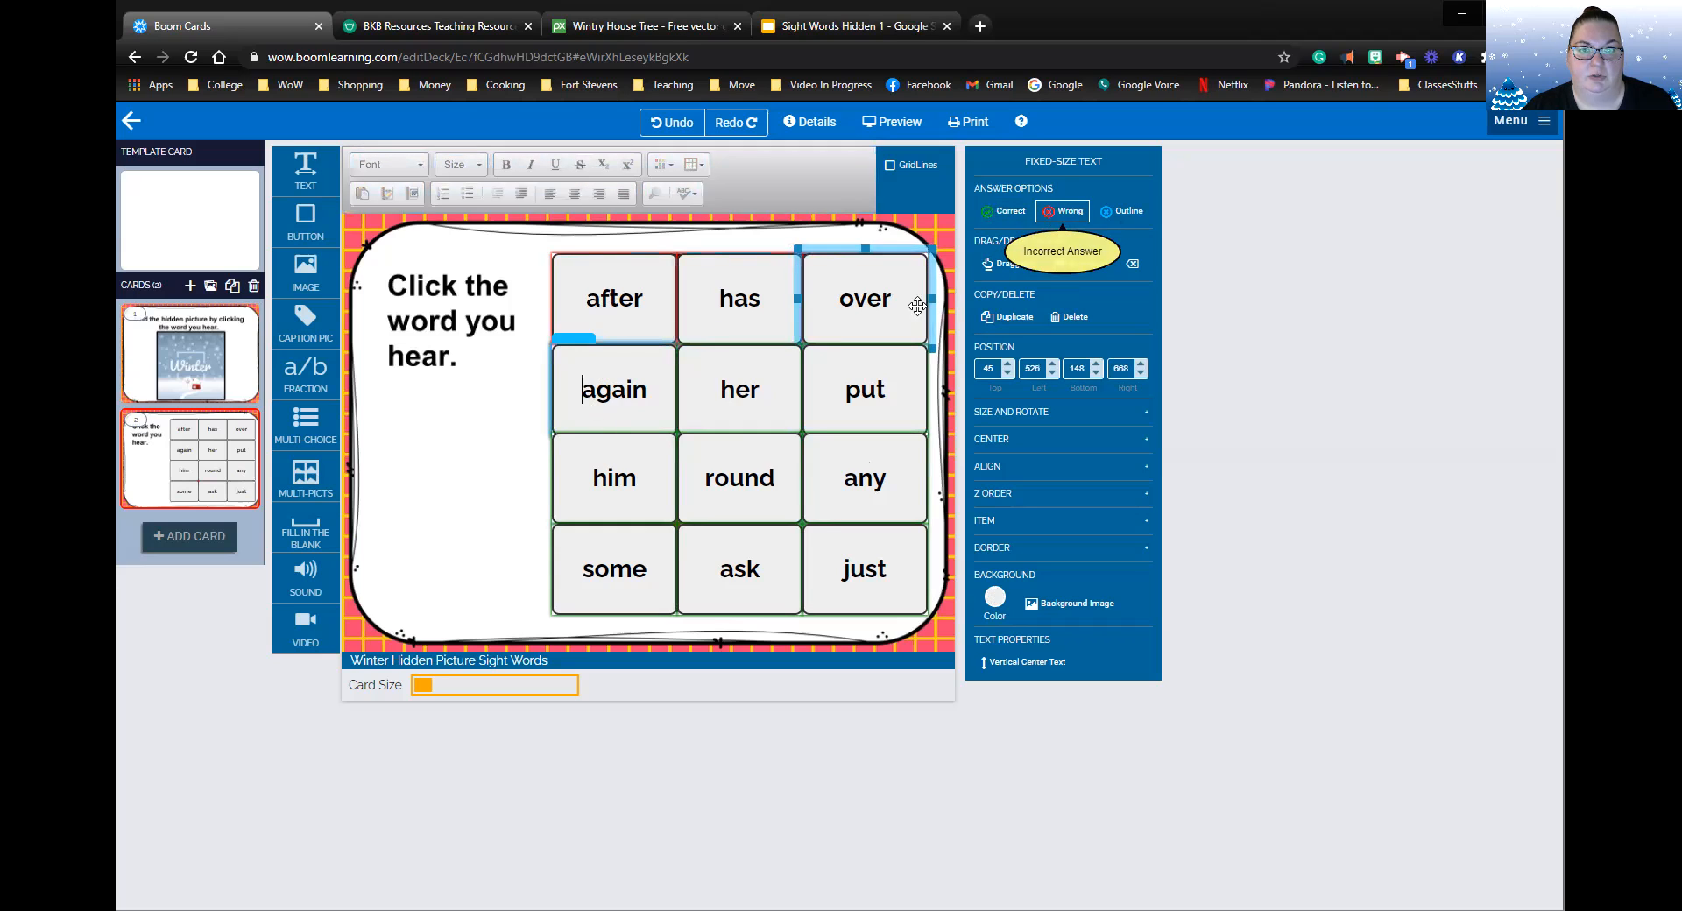
pyautogui.click(1051, 211)
pyautogui.click(789, 391)
pyautogui.click(1071, 213)
pyautogui.click(846, 390)
pyautogui.click(1070, 213)
# Mark the third-row buttons "any", "round" and "him" as wrong answers.
pyautogui.click(893, 453)
pyautogui.click(698, 484)
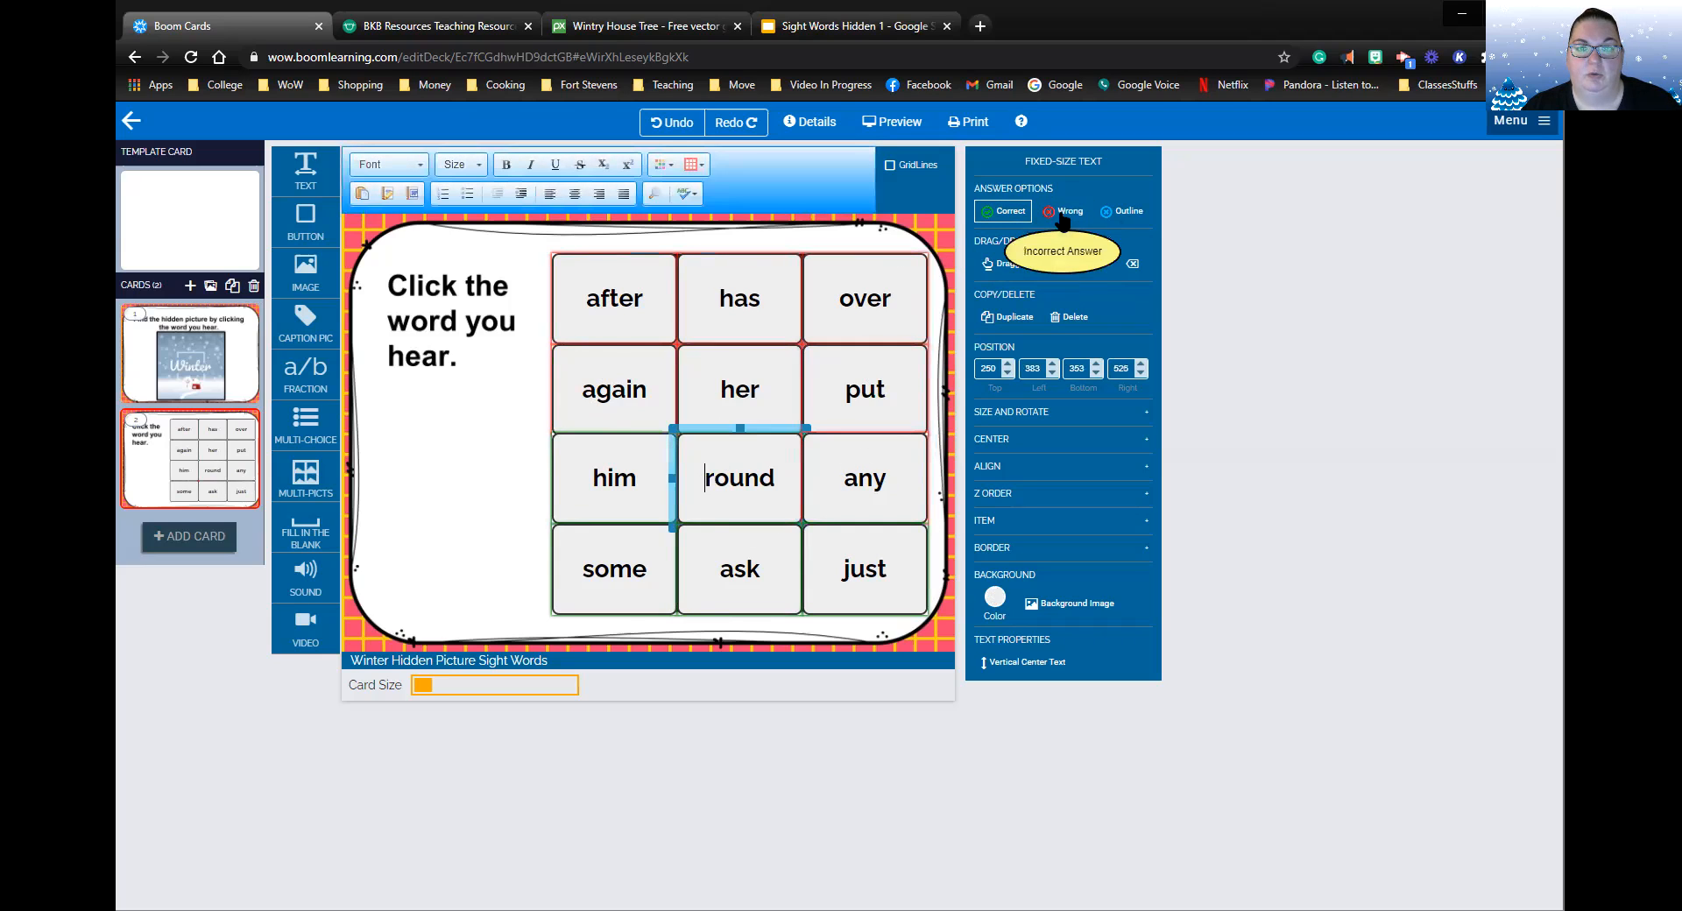
pyautogui.click(636, 485)
pyautogui.click(1064, 212)
# Mark the bottom-row buttons "some", "ask" and "just" as wrong answers.
pyautogui.click(585, 571)
pyautogui.click(1067, 212)
pyautogui.click(709, 589)
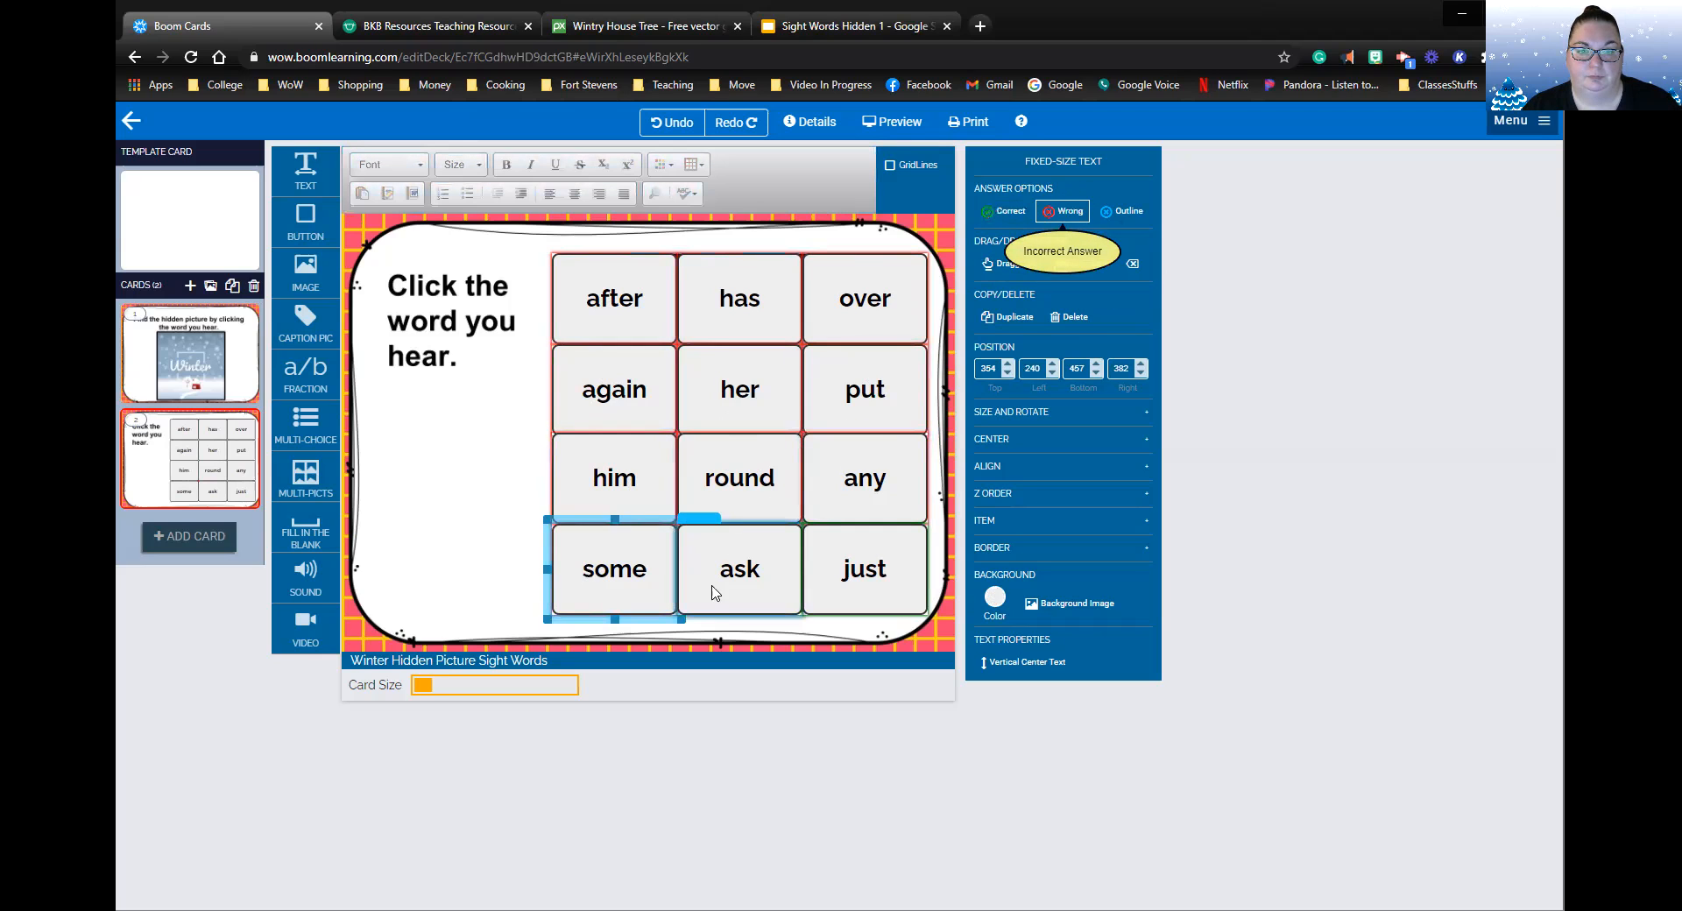
pyautogui.click(1065, 213)
pyautogui.click(863, 583)
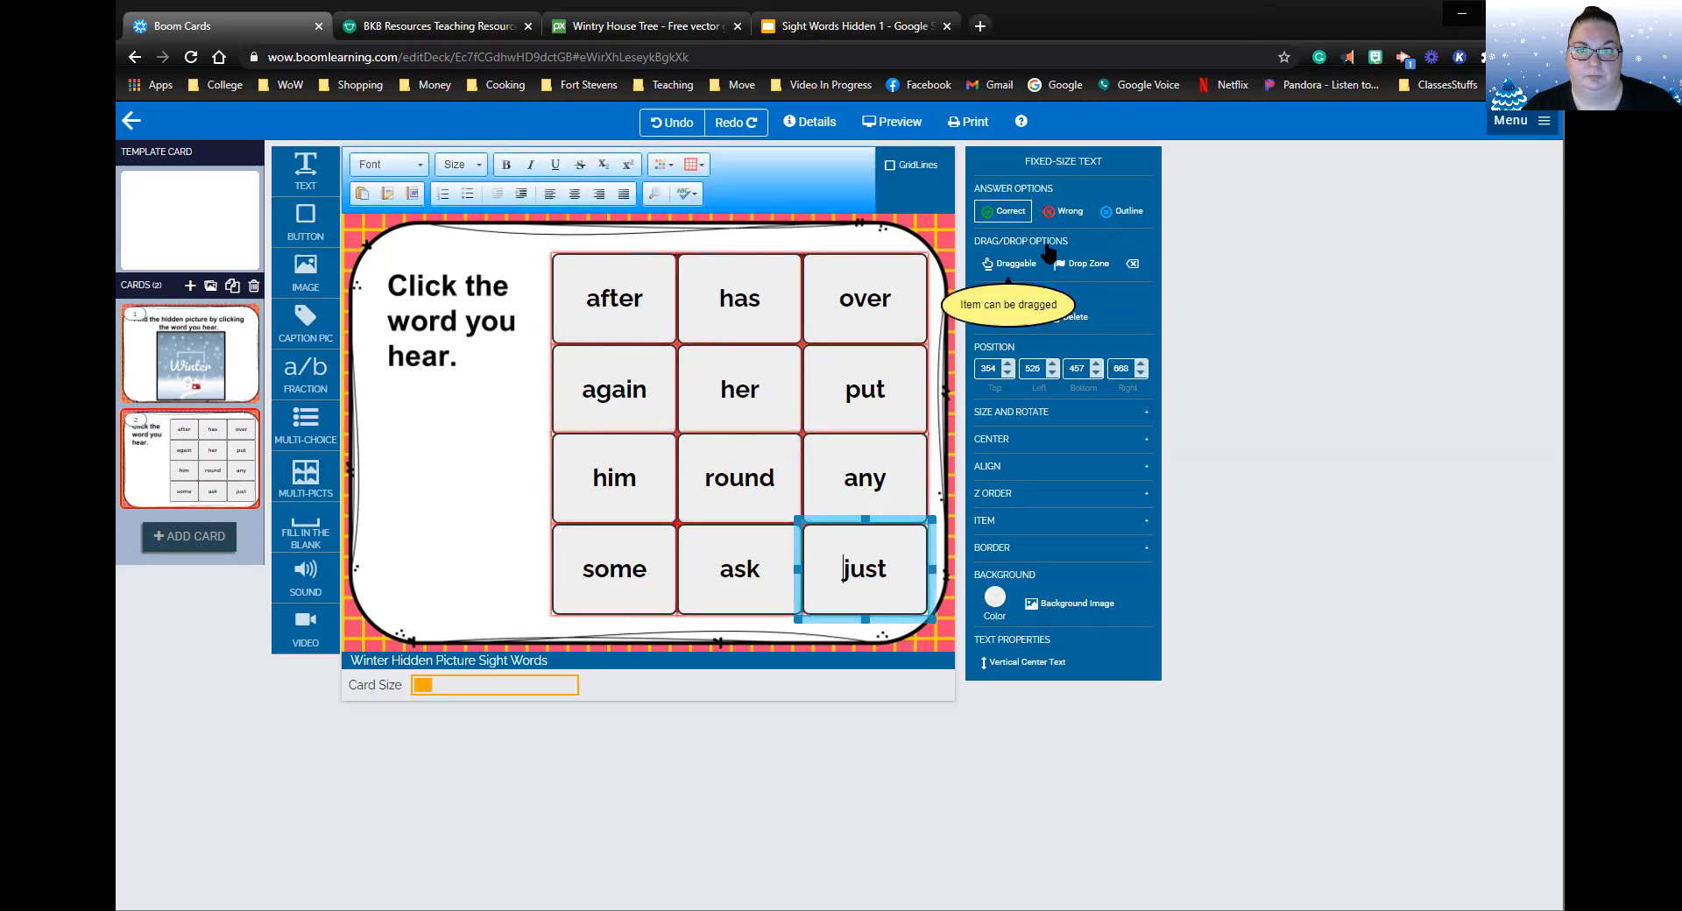
pyautogui.click(1063, 211)
pyautogui.click(417, 518)
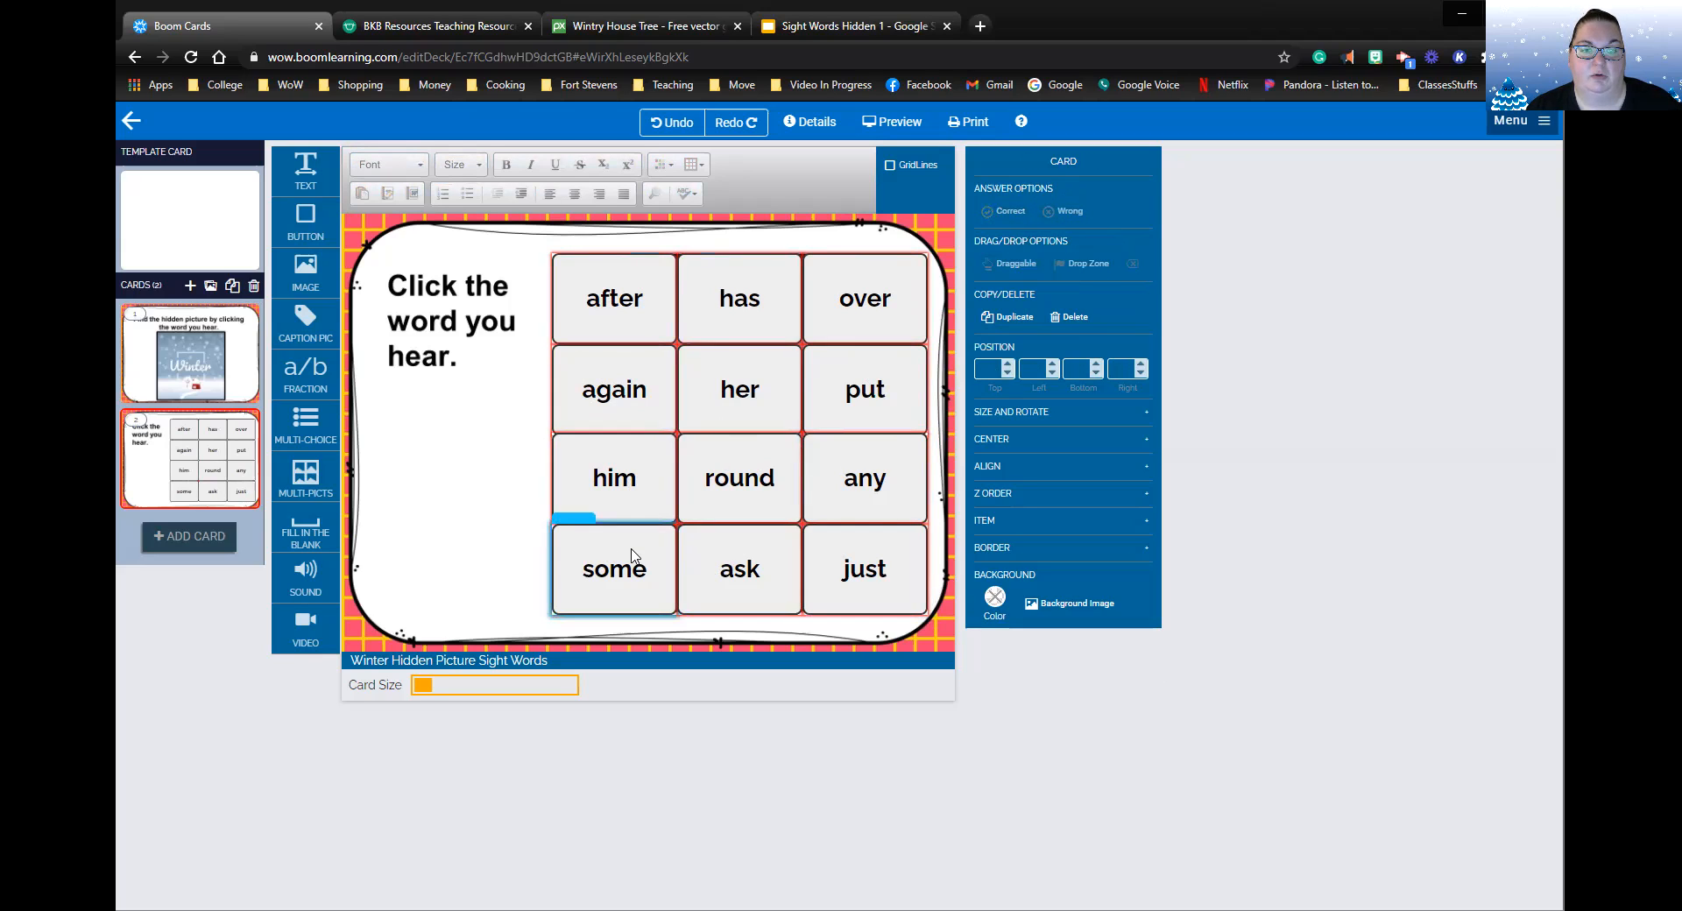
# Set the "just" button as the correct answer on card 2.
pyautogui.click(867, 567)
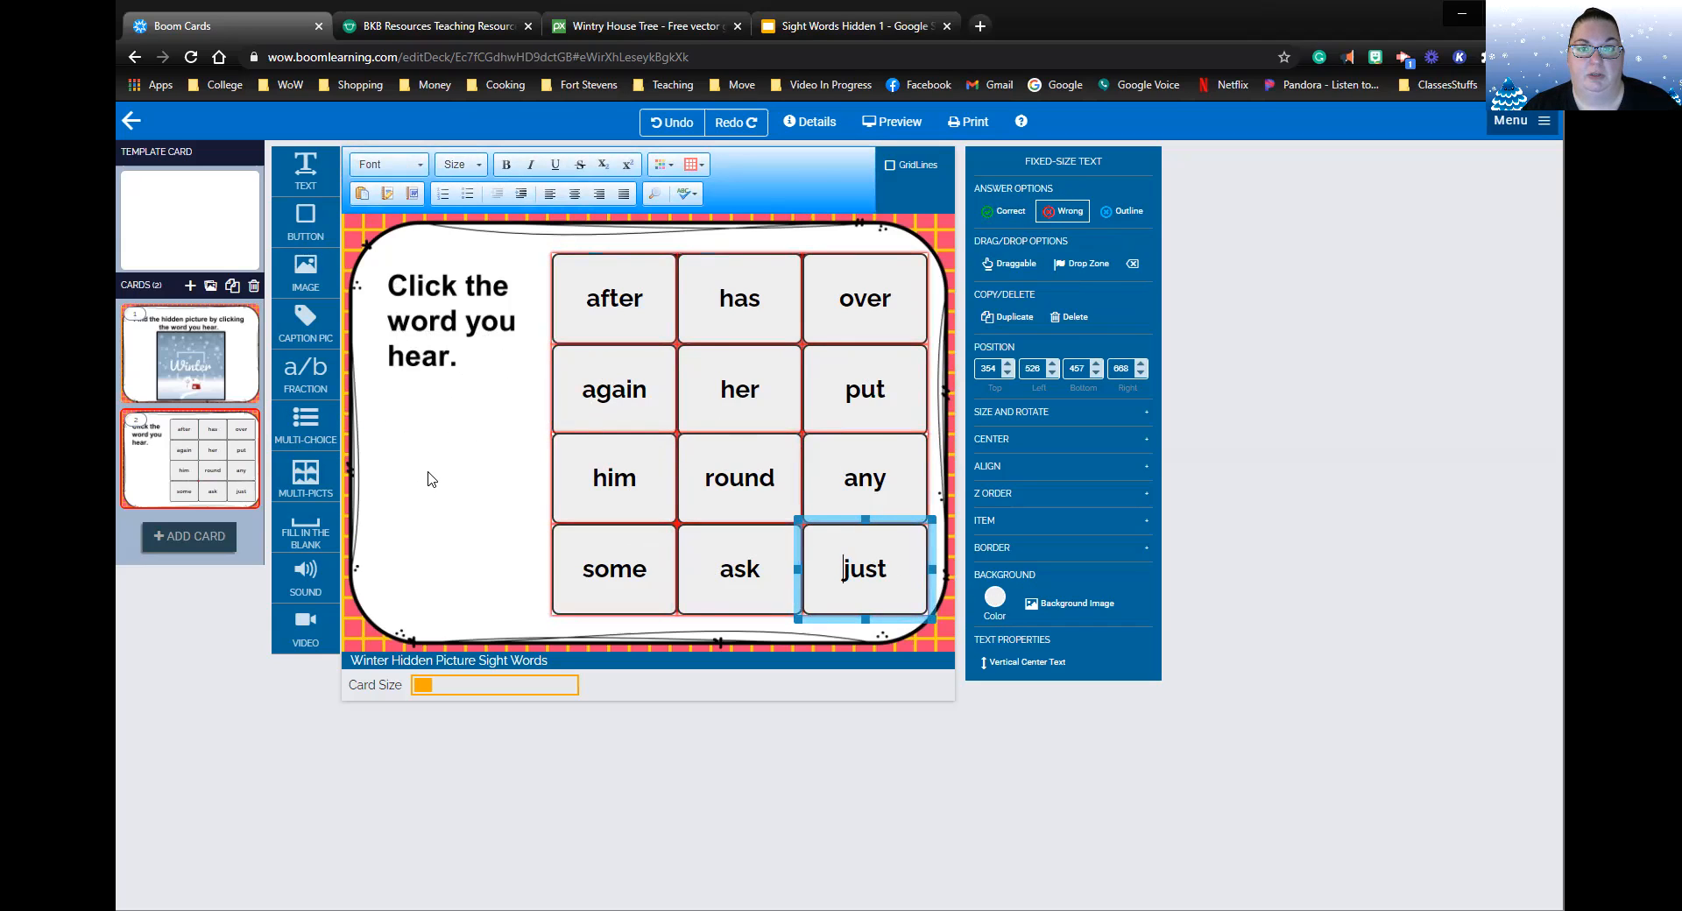
pyautogui.click(1007, 214)
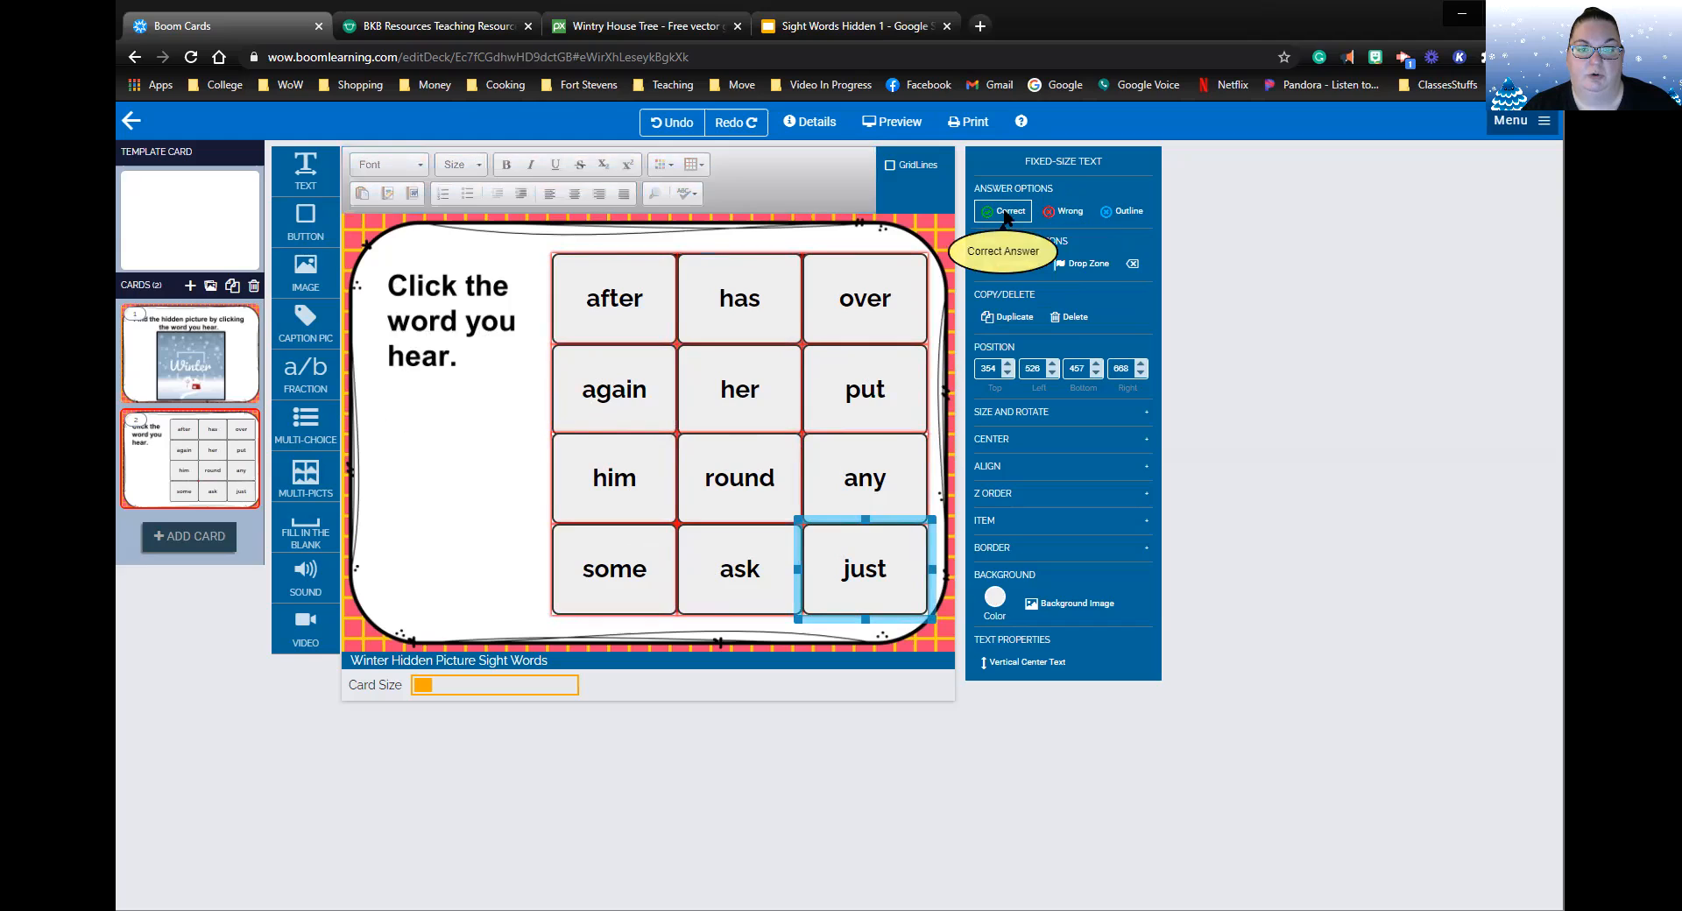
pyautogui.click(482, 488)
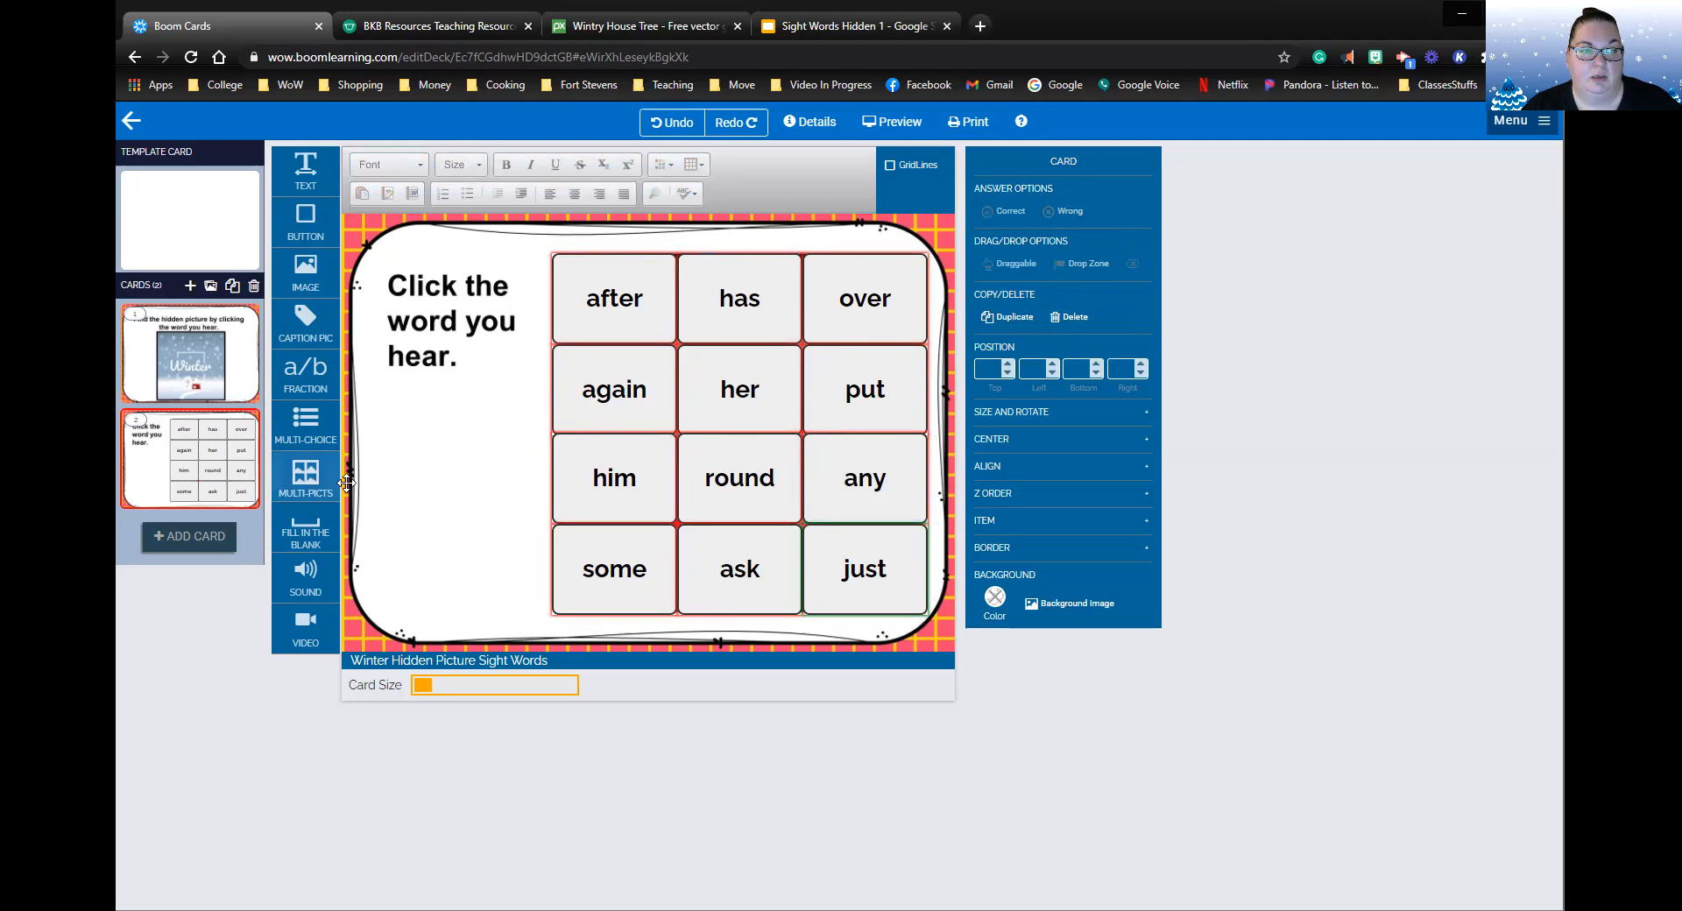
# Duplicate card 2 and delete the "just" button from the copy to uncover that part of the picture.
pyautogui.click(231, 287)
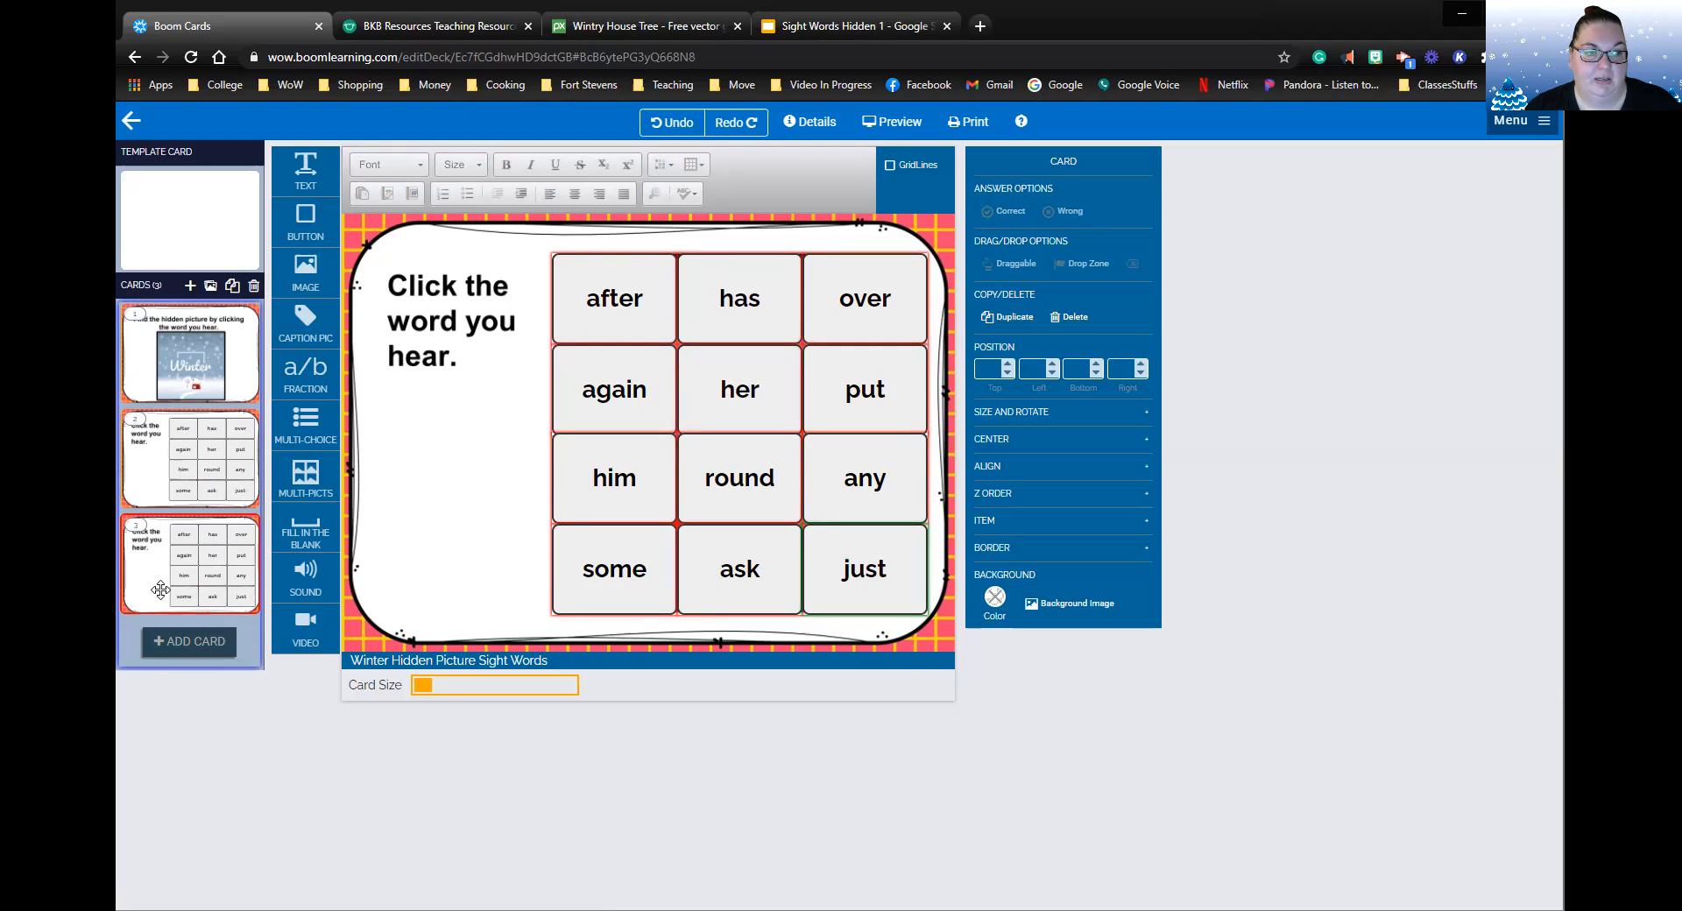
pyautogui.click(822, 575)
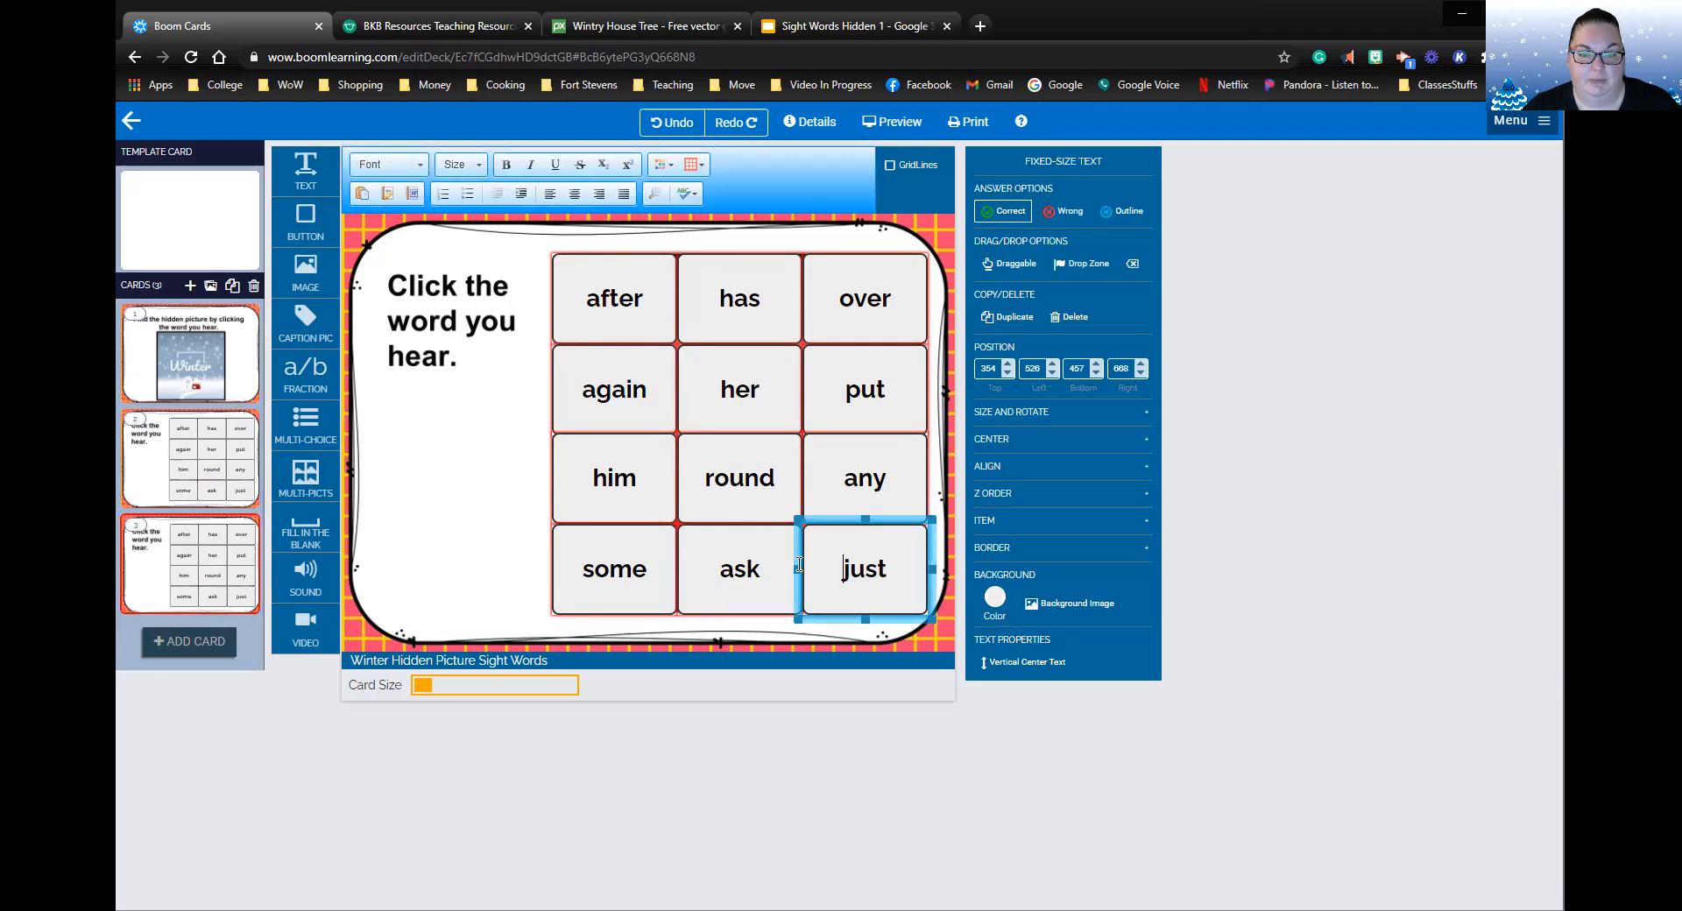
pyautogui.click(450, 575)
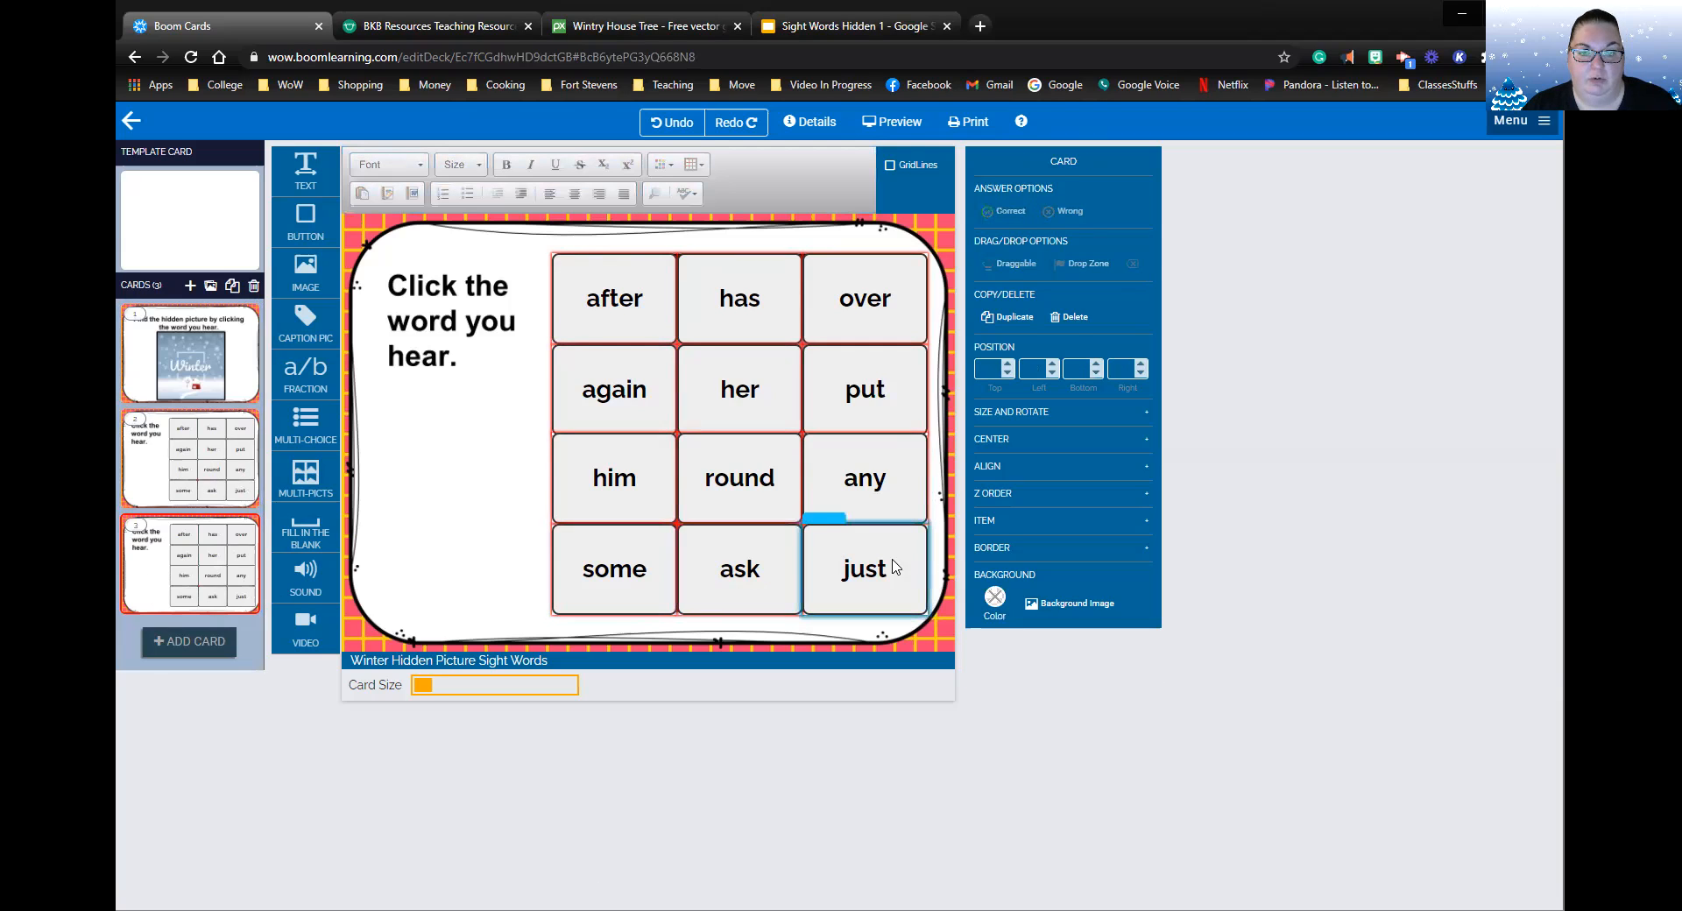
pyautogui.click(823, 519)
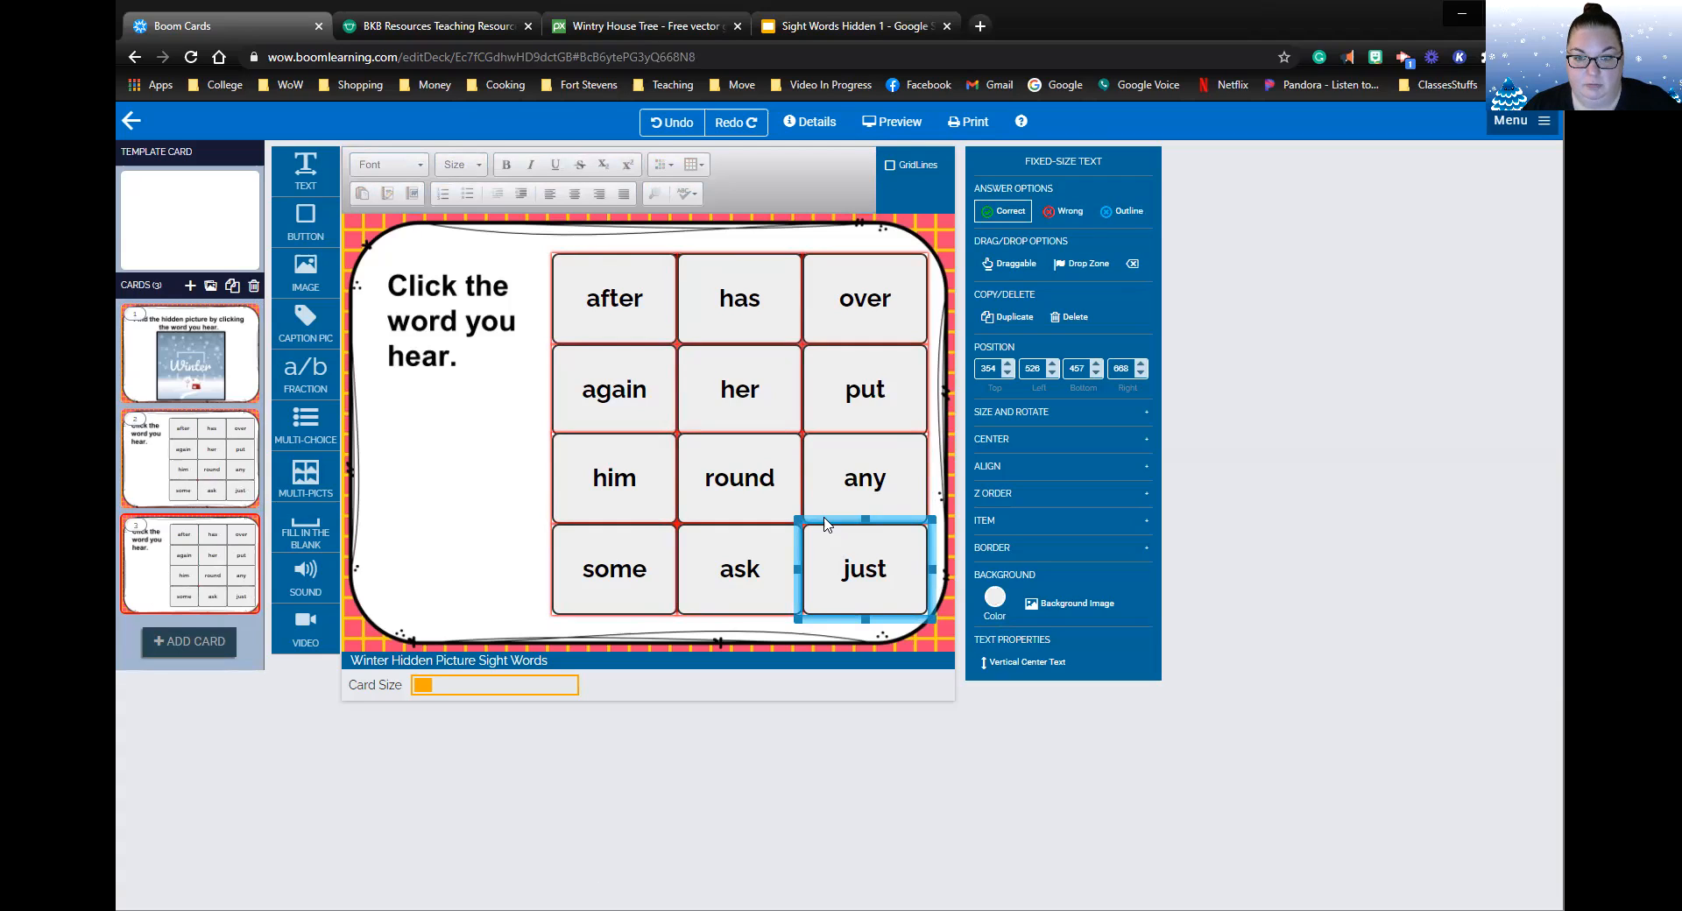
pyautogui.press('Delete')
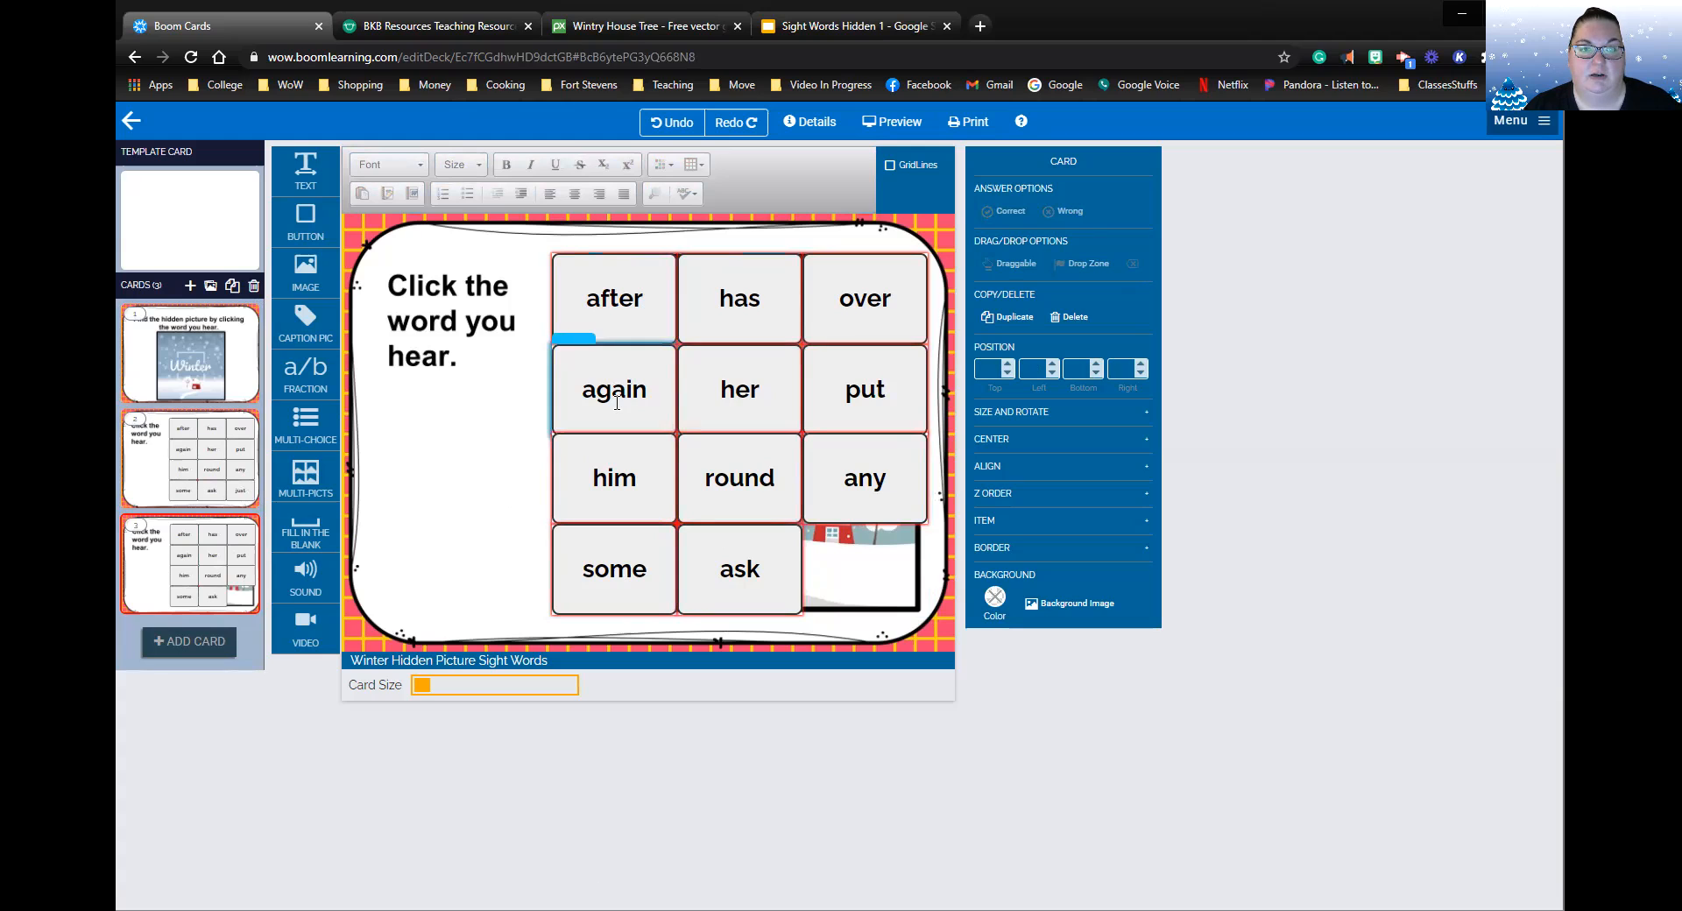
# Set the "after" button as the correct answer on card 3.
pyautogui.click(613, 317)
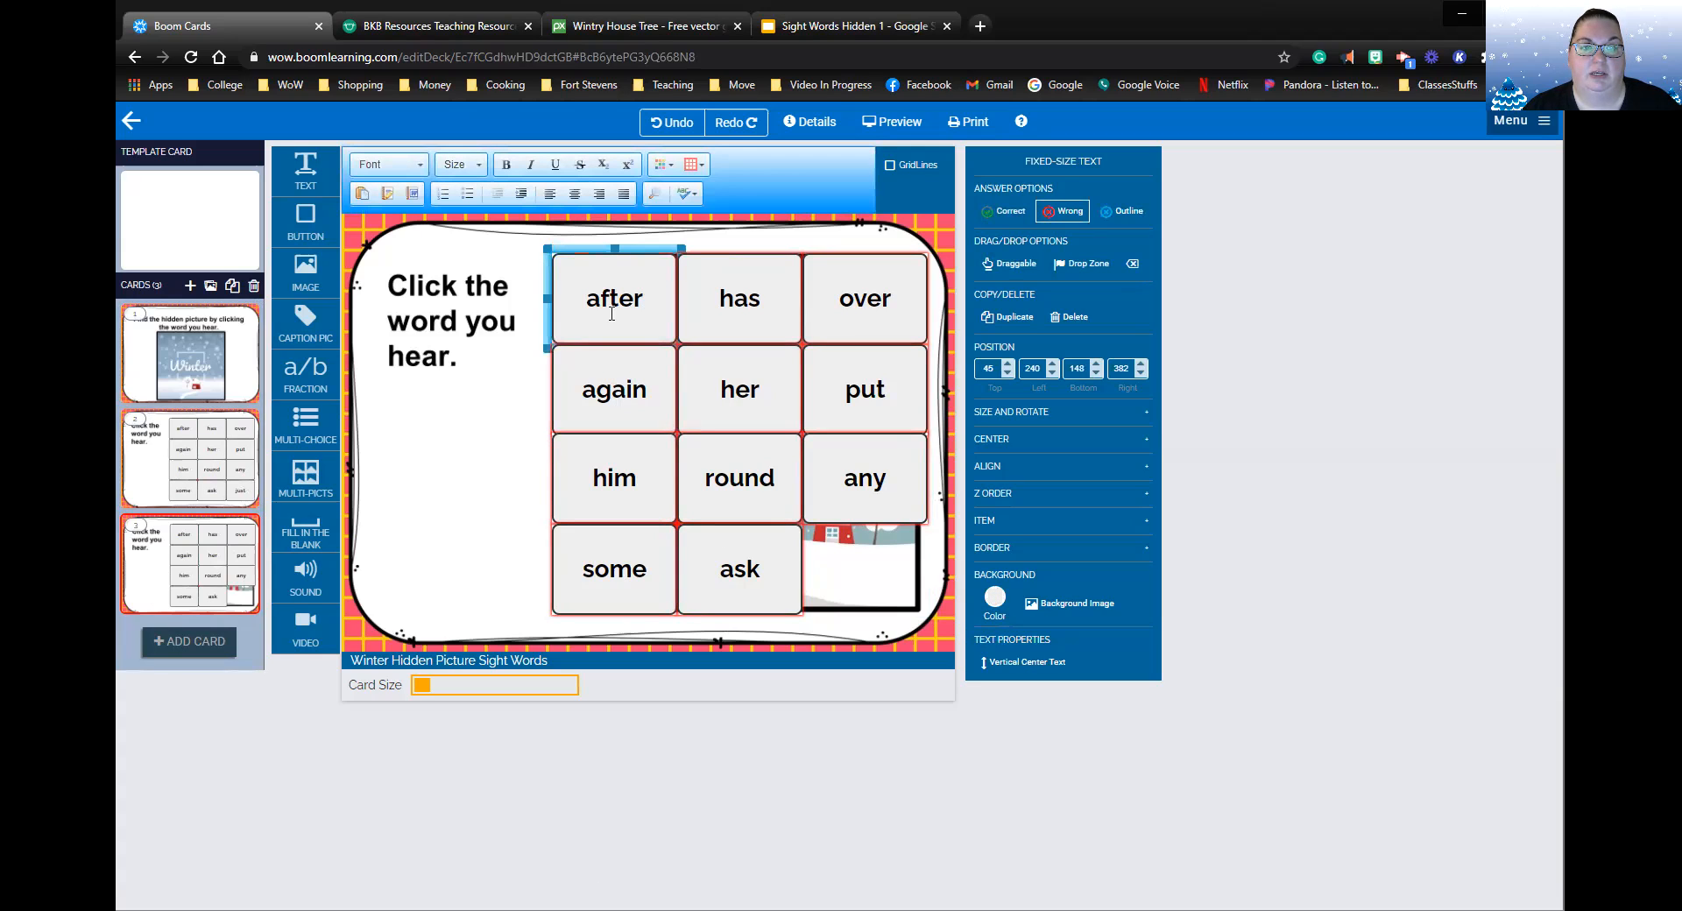
pyautogui.click(1004, 211)
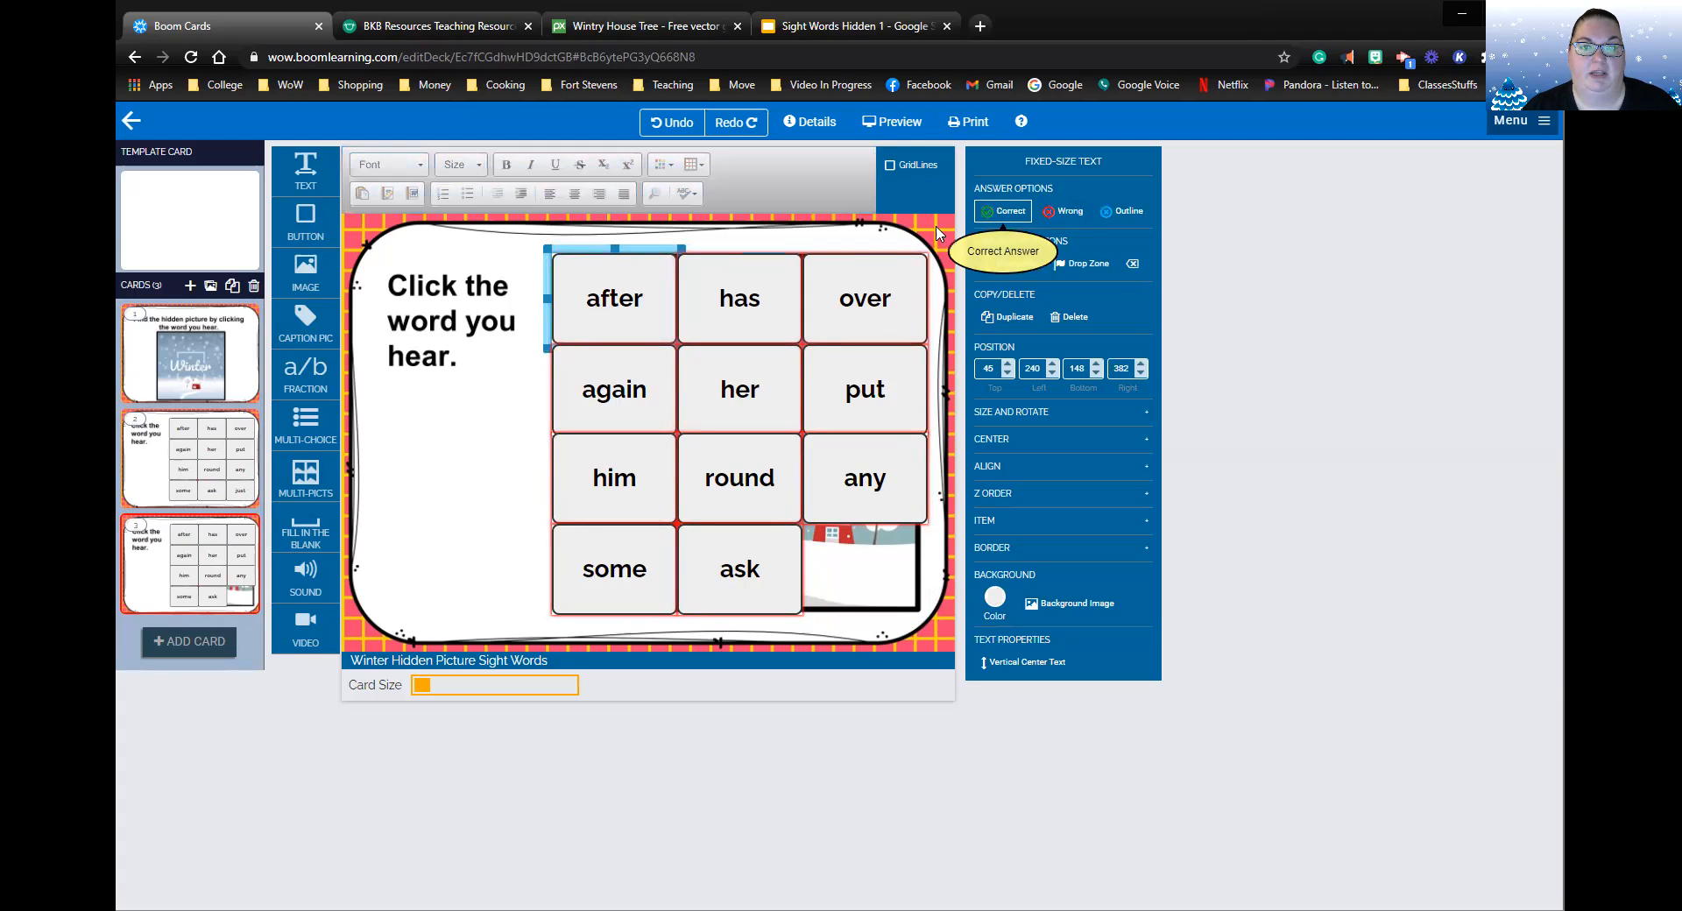
pyautogui.click(436, 531)
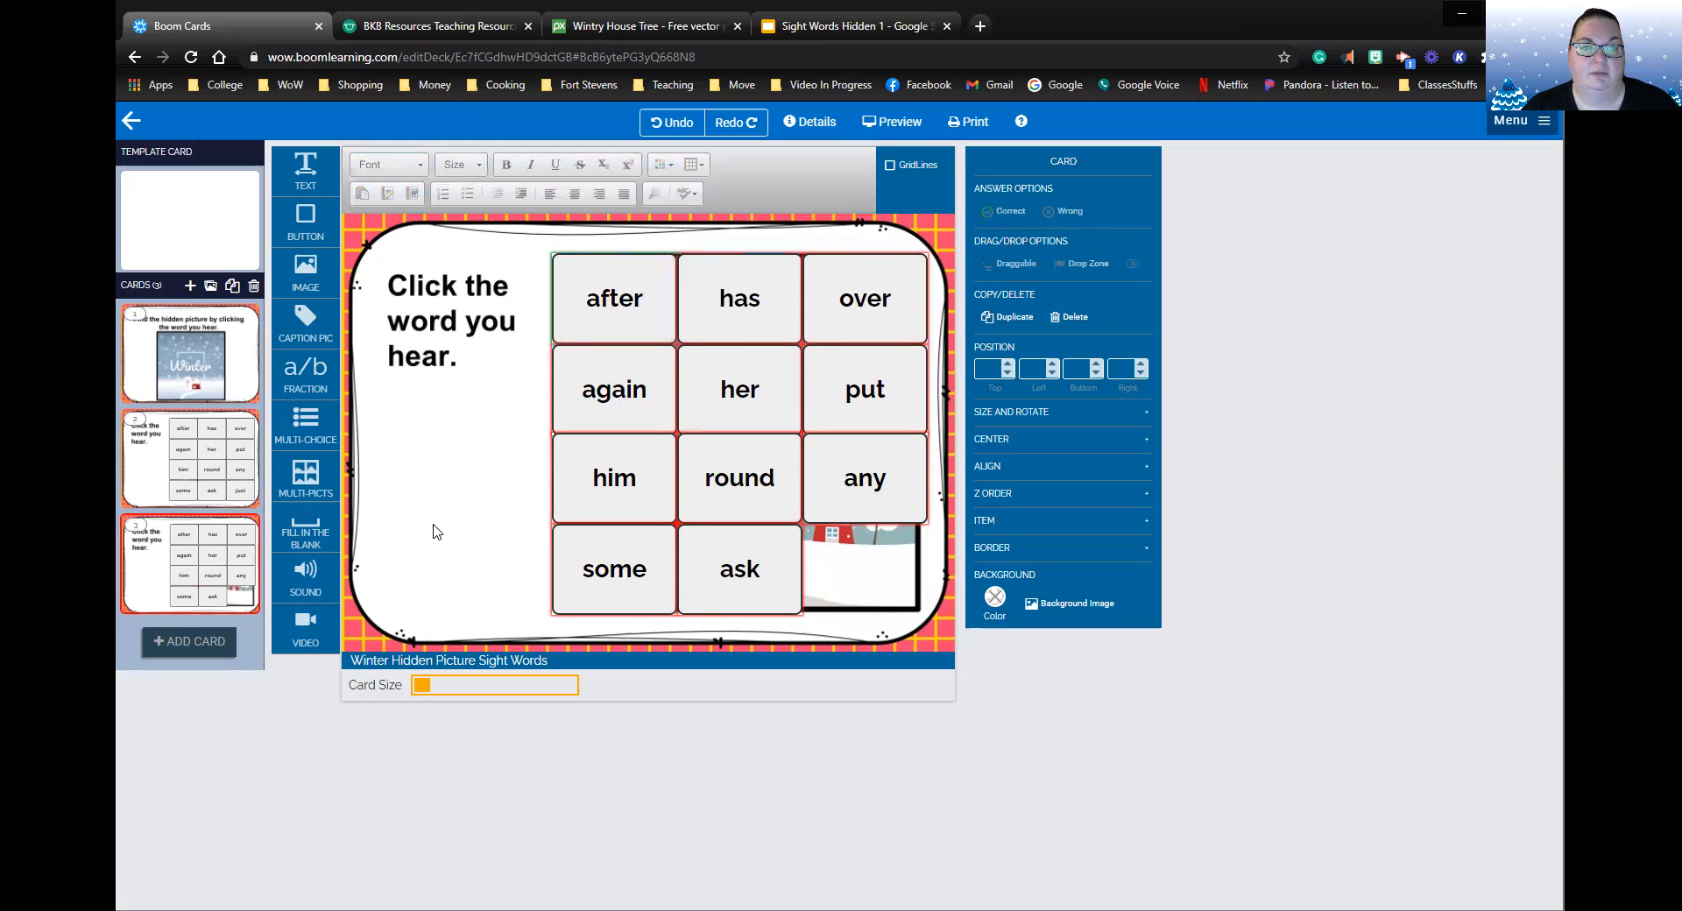
# Duplicate card 3 and delete the "after" button from the copy to uncover that part of the picture.
pyautogui.click(231, 285)
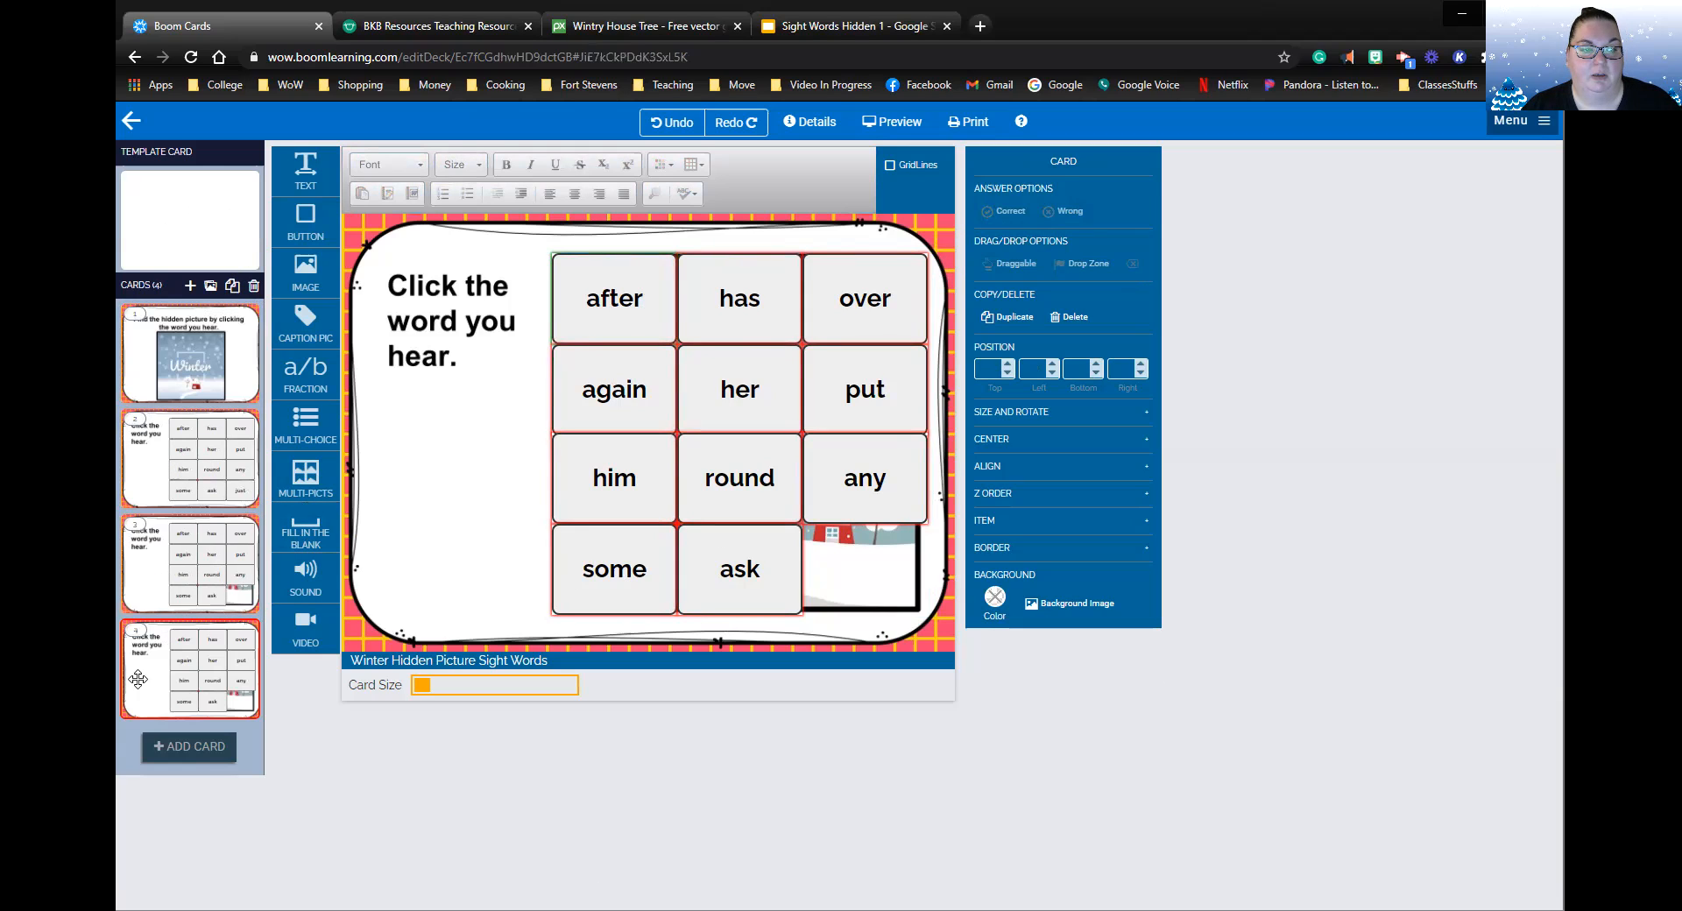
pyautogui.click(560, 247)
pyautogui.press('Delete')
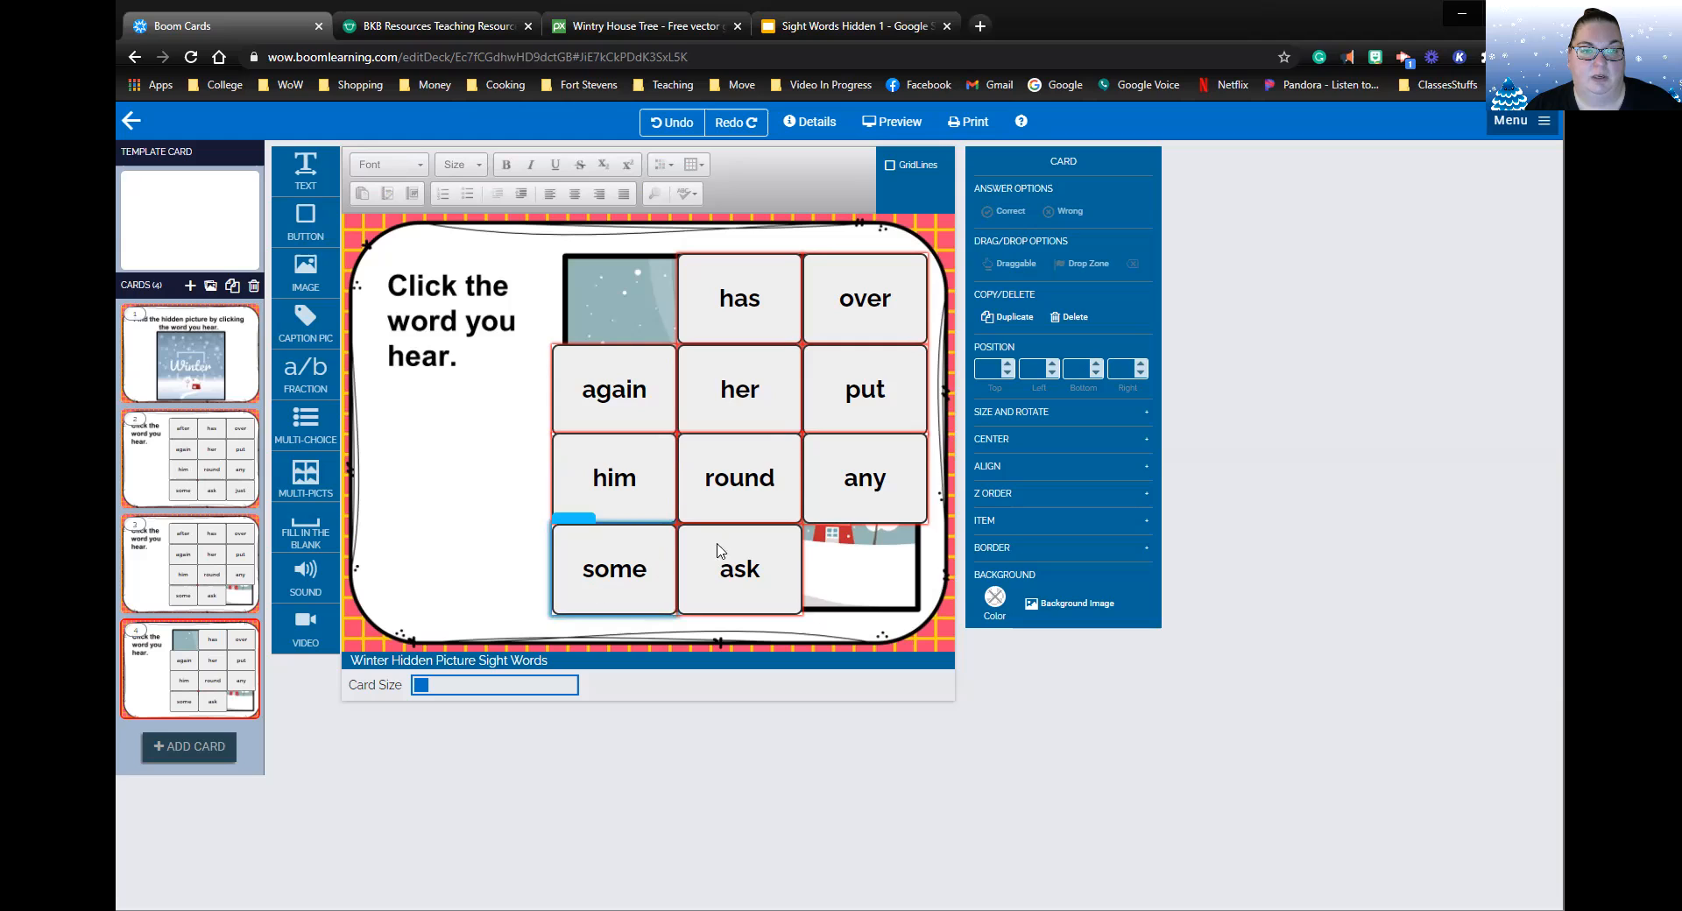
# Set the "round" button as the correct answer on card 4.
pyautogui.click(737, 482)
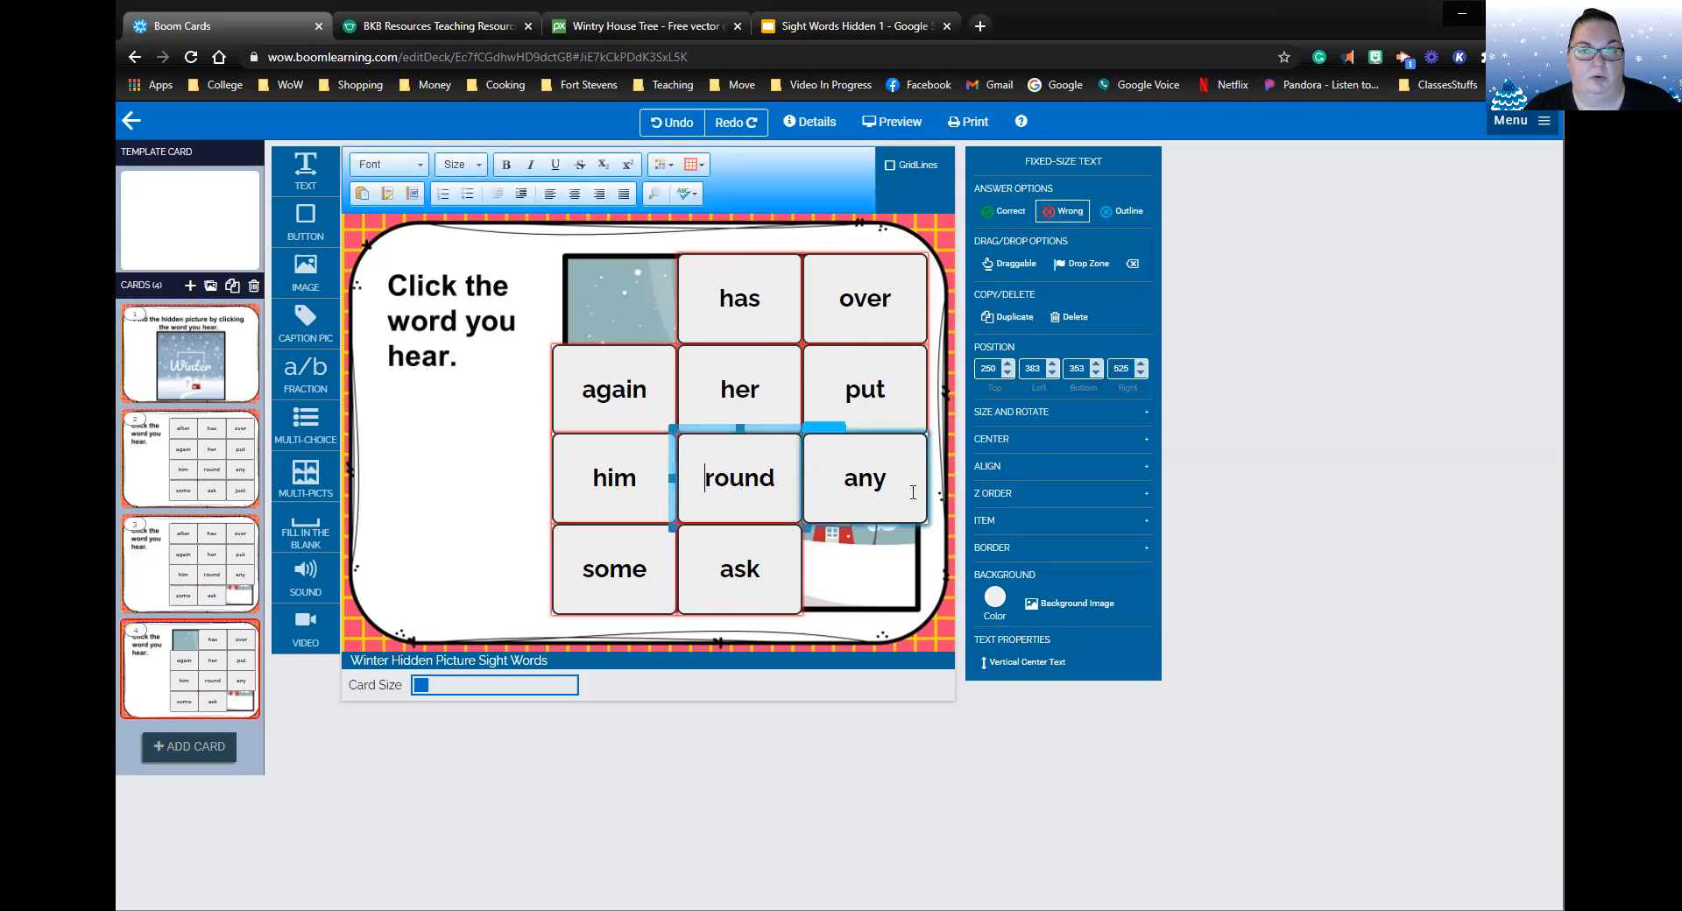
pyautogui.click(1007, 212)
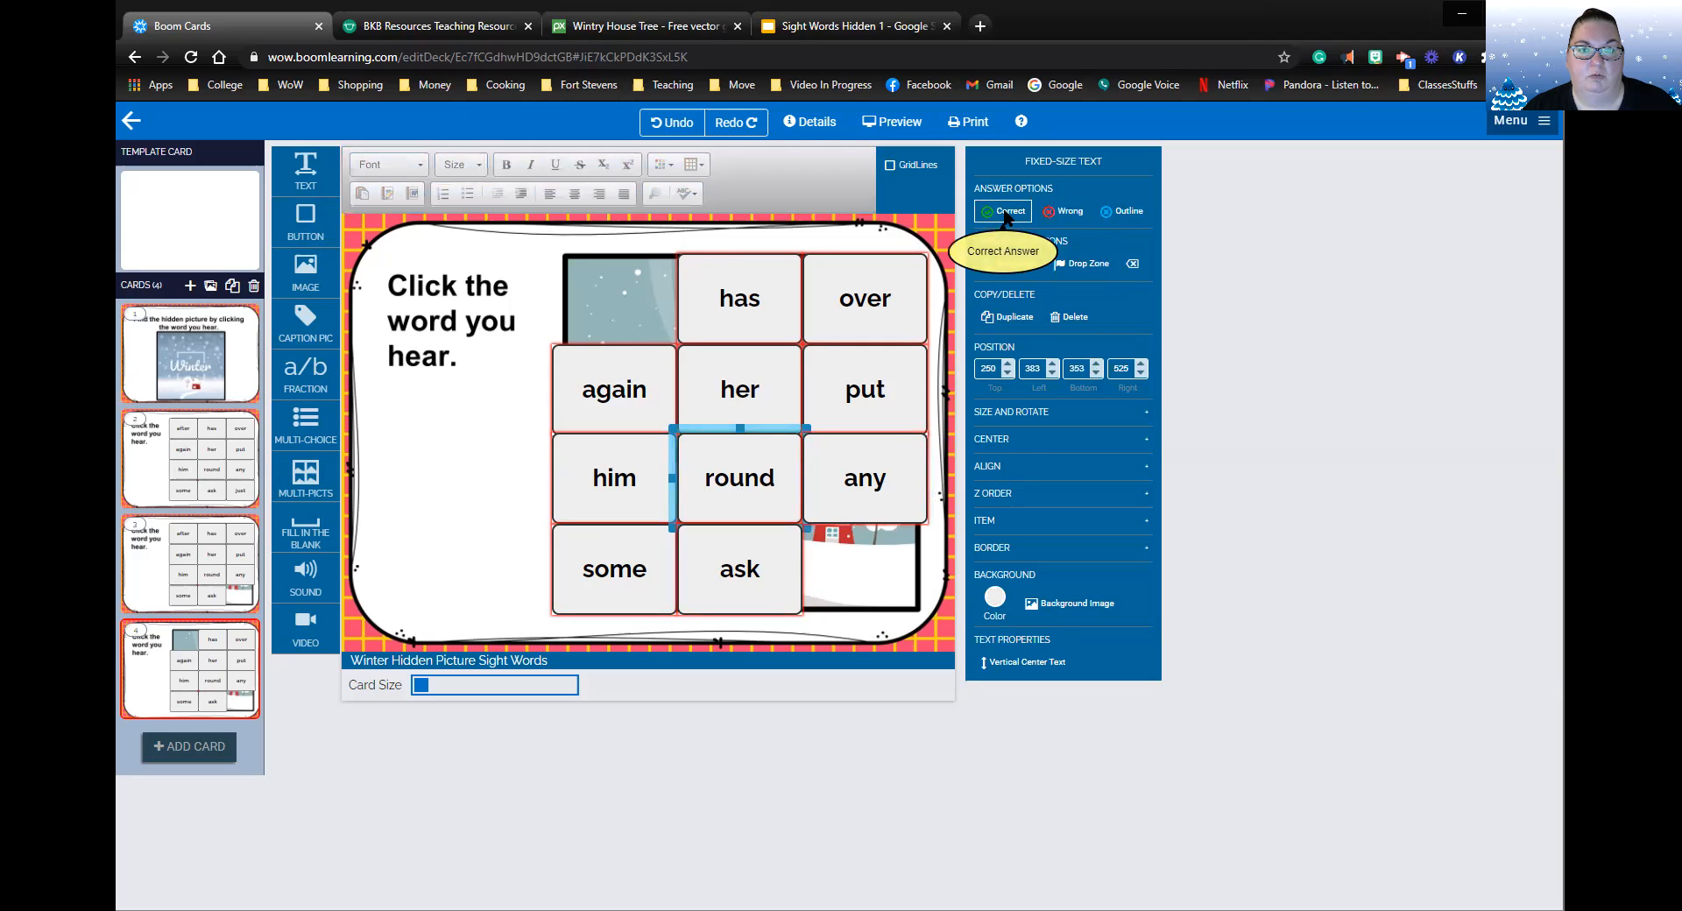
pyautogui.click(452, 533)
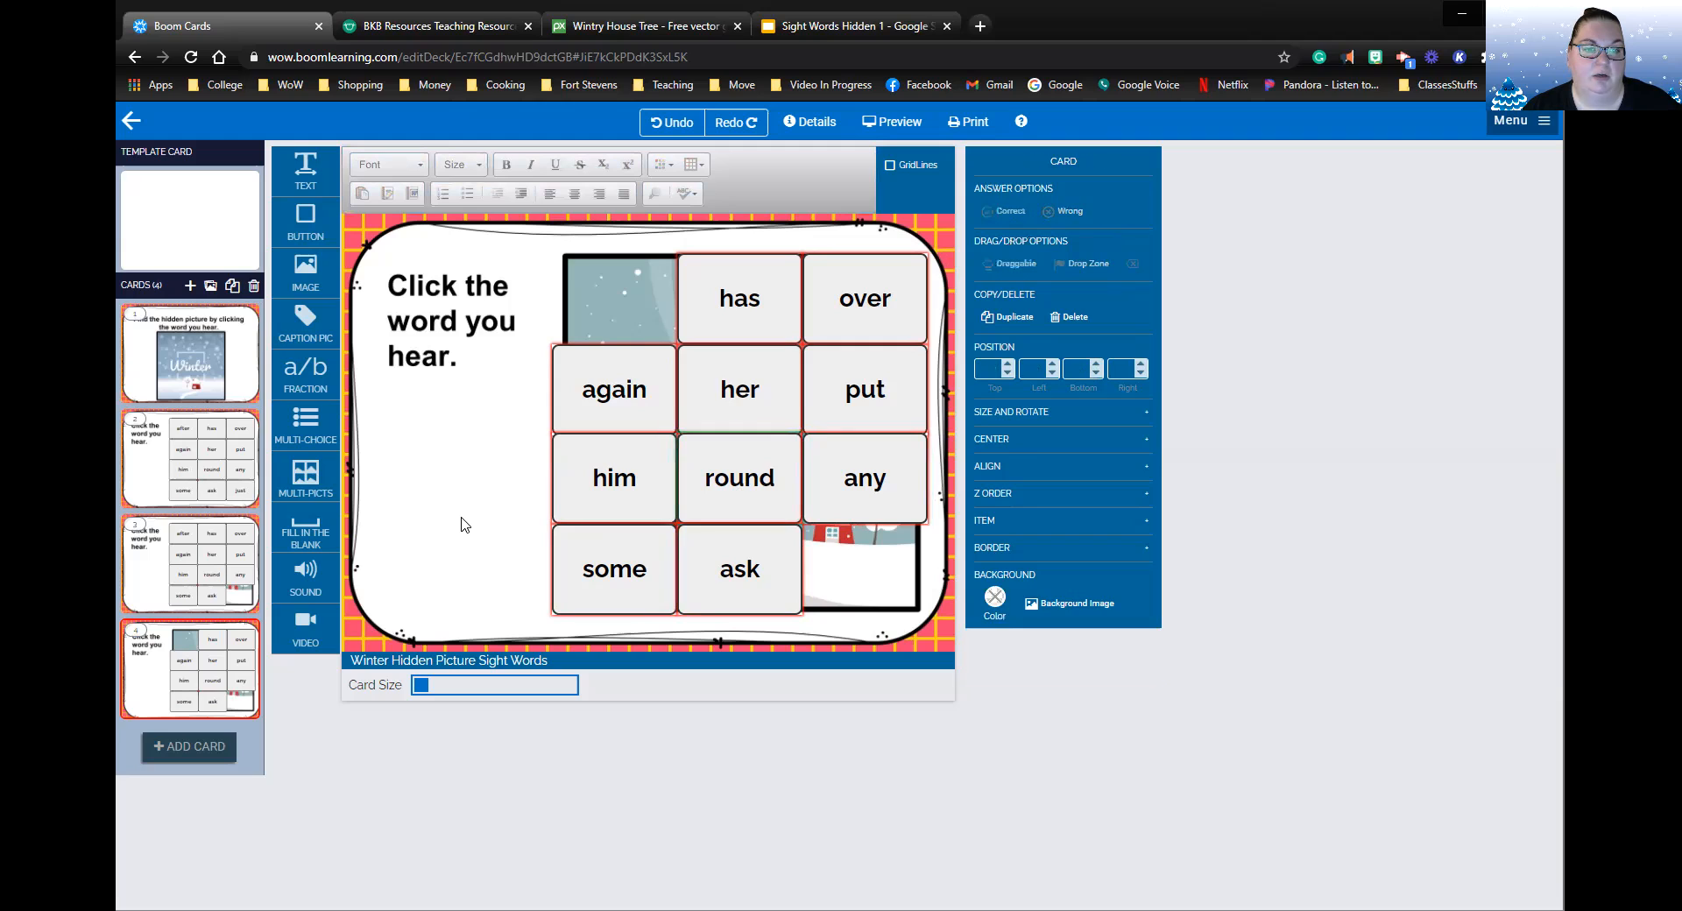
# Duplicate card 4 and delete the "round" button from the copy to uncover the picture behind it.
pyautogui.click(233, 287)
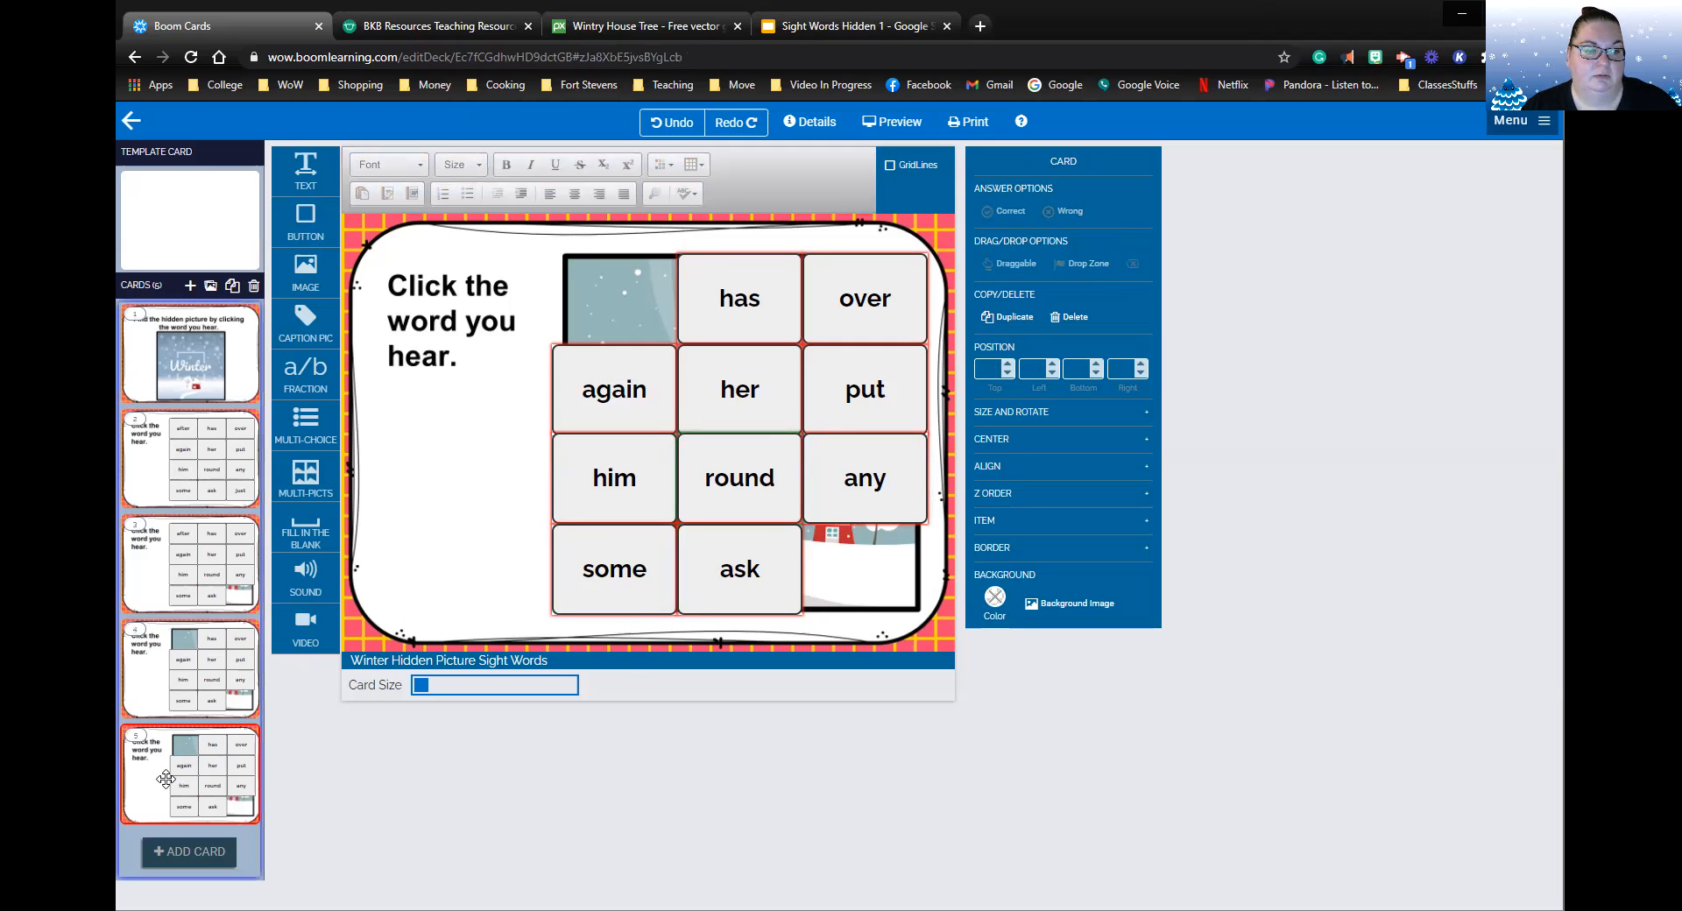
pyautogui.click(695, 439)
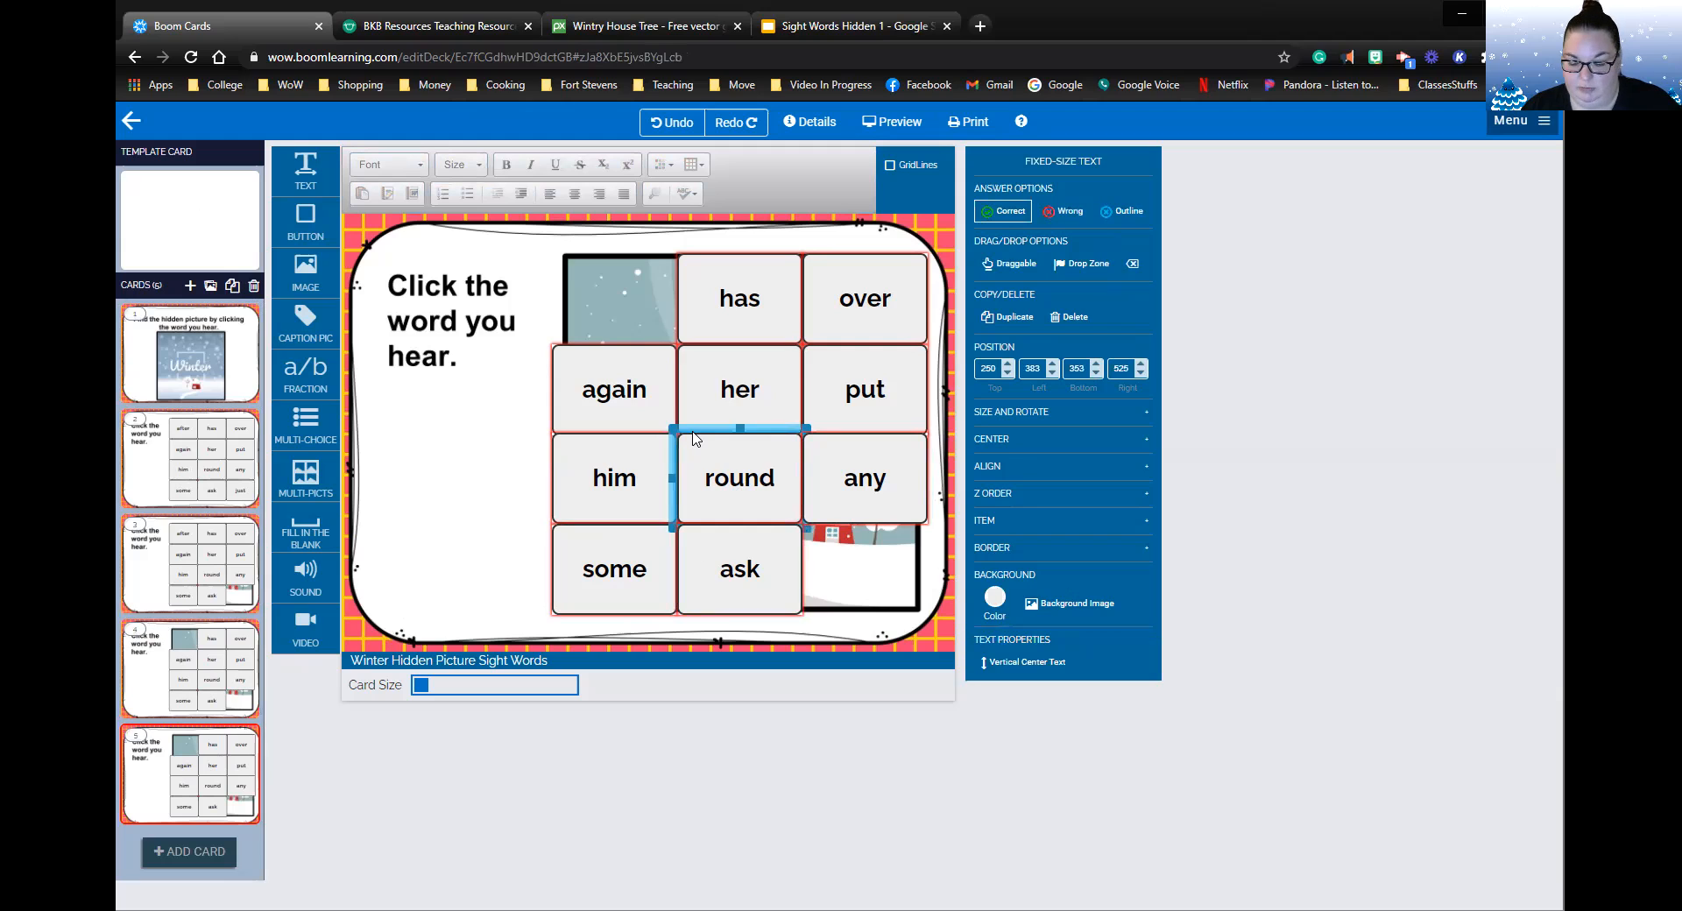
pyautogui.press('Delete')
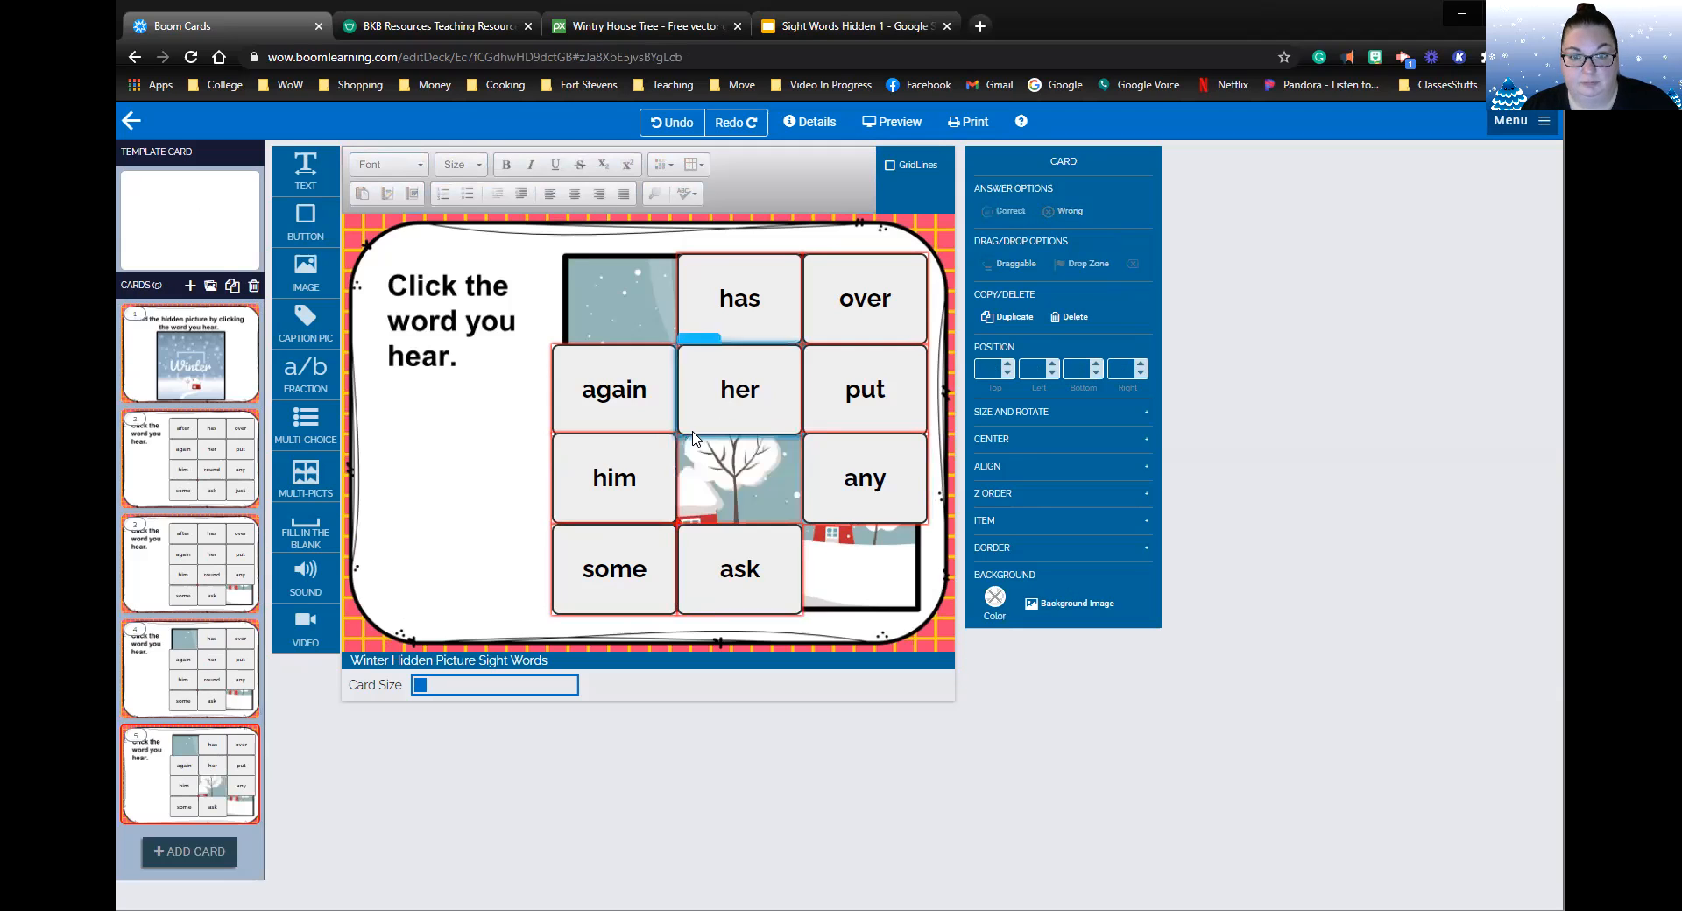
# Set the "over" button as the correct answer on card 5.
pyautogui.click(140, 779)
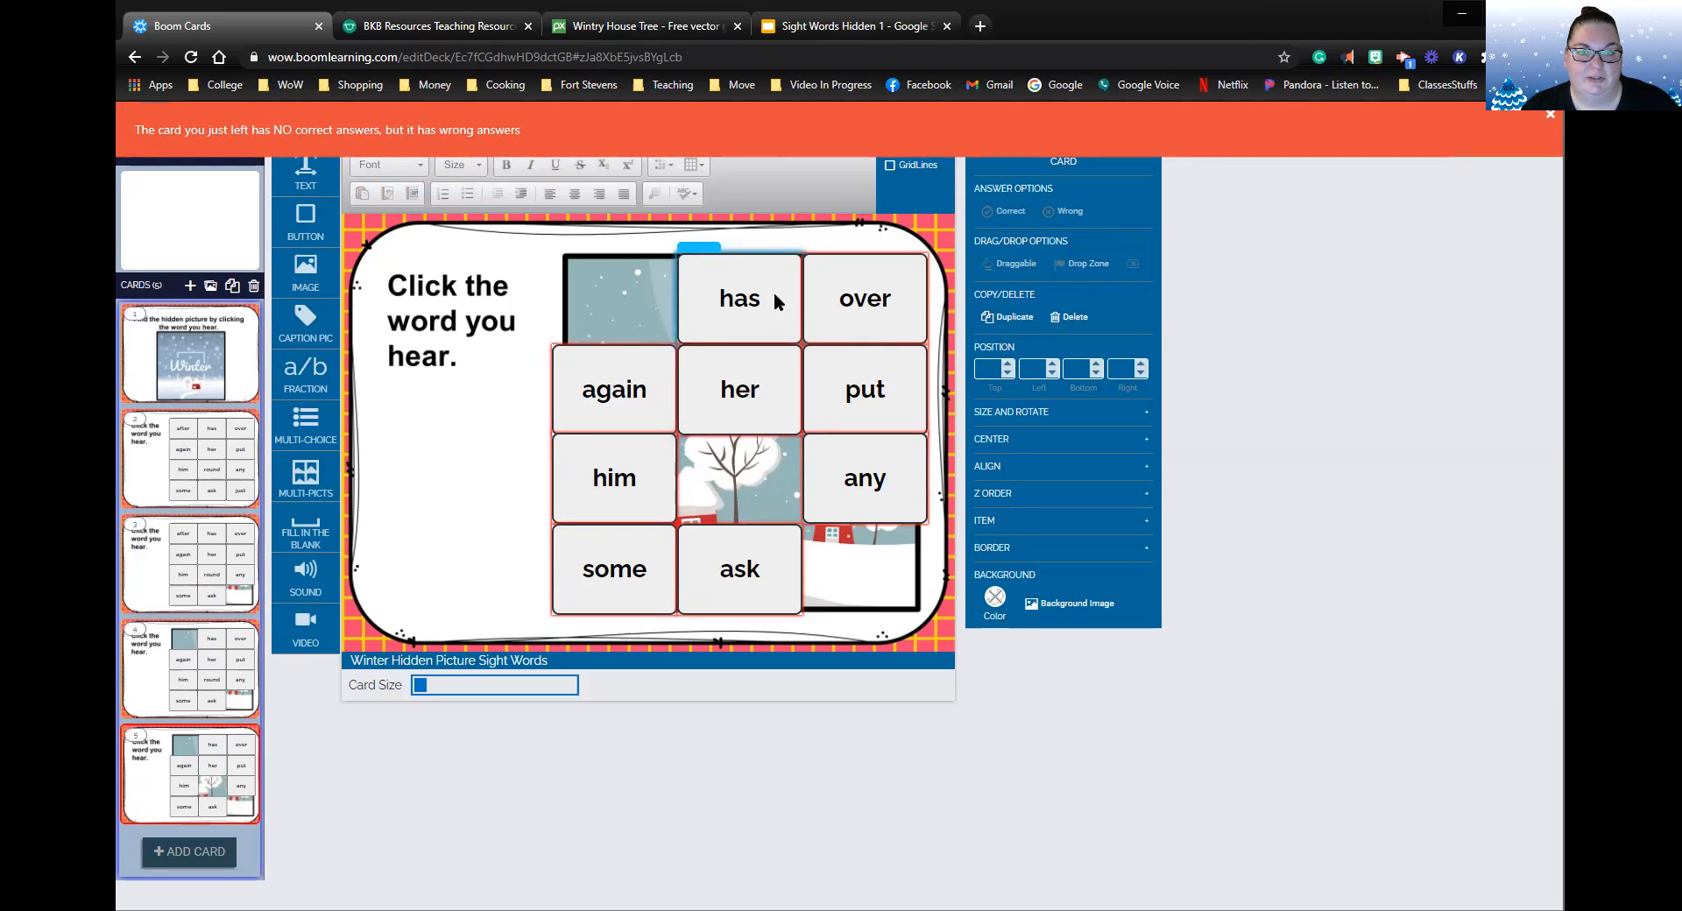
pyautogui.click(890, 281)
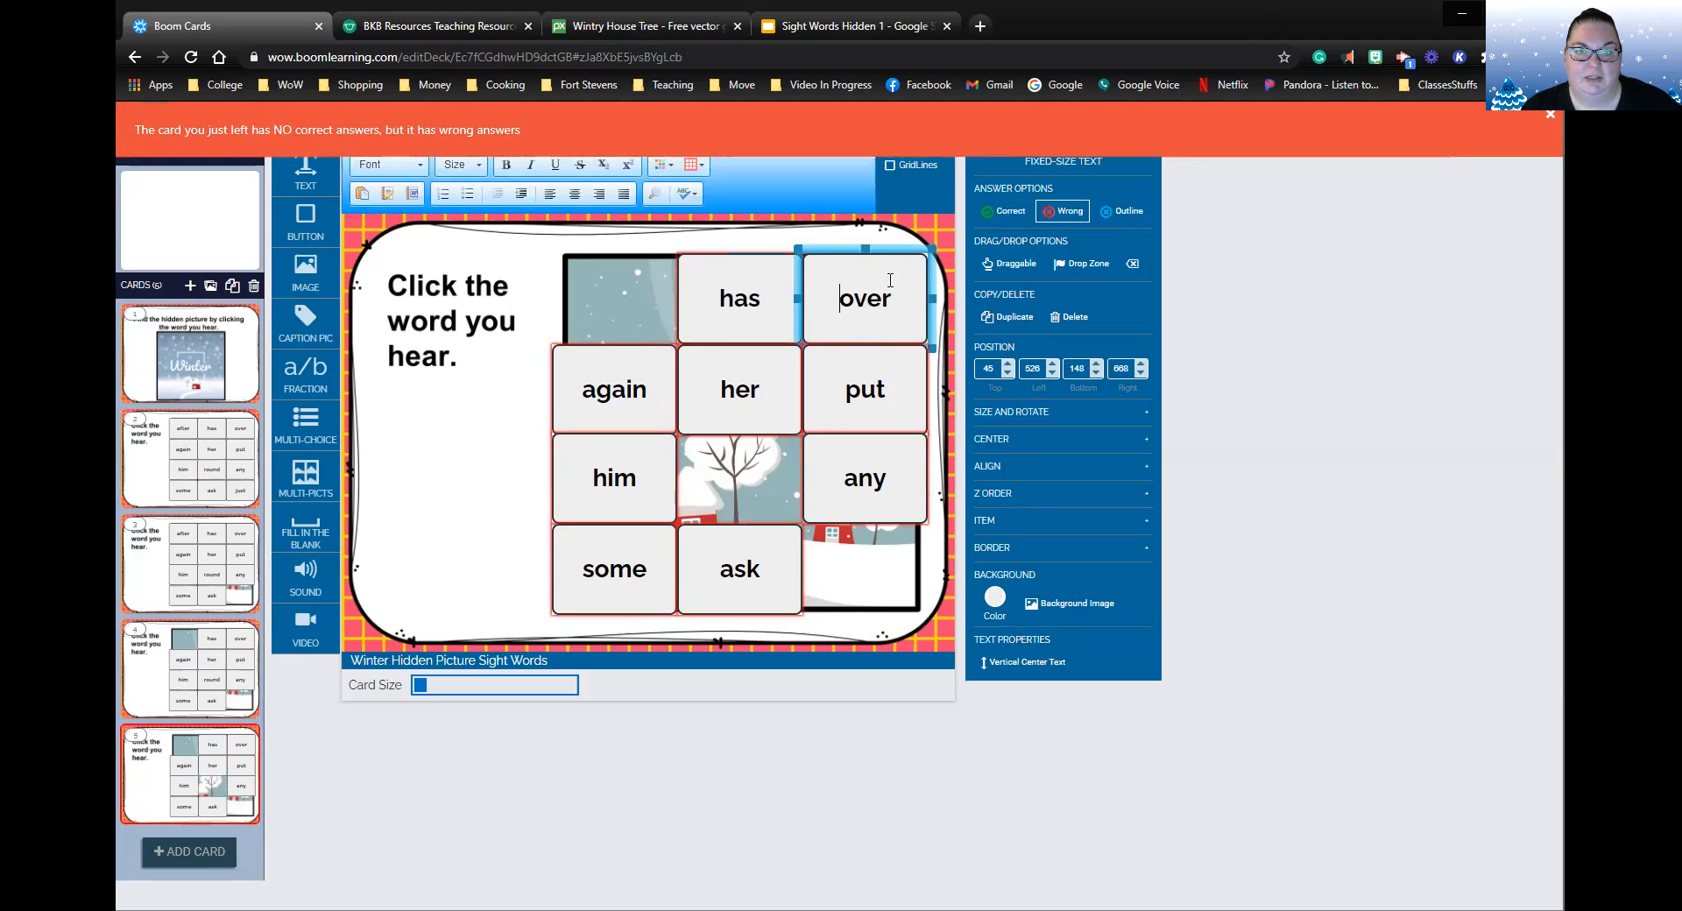
pyautogui.click(1003, 211)
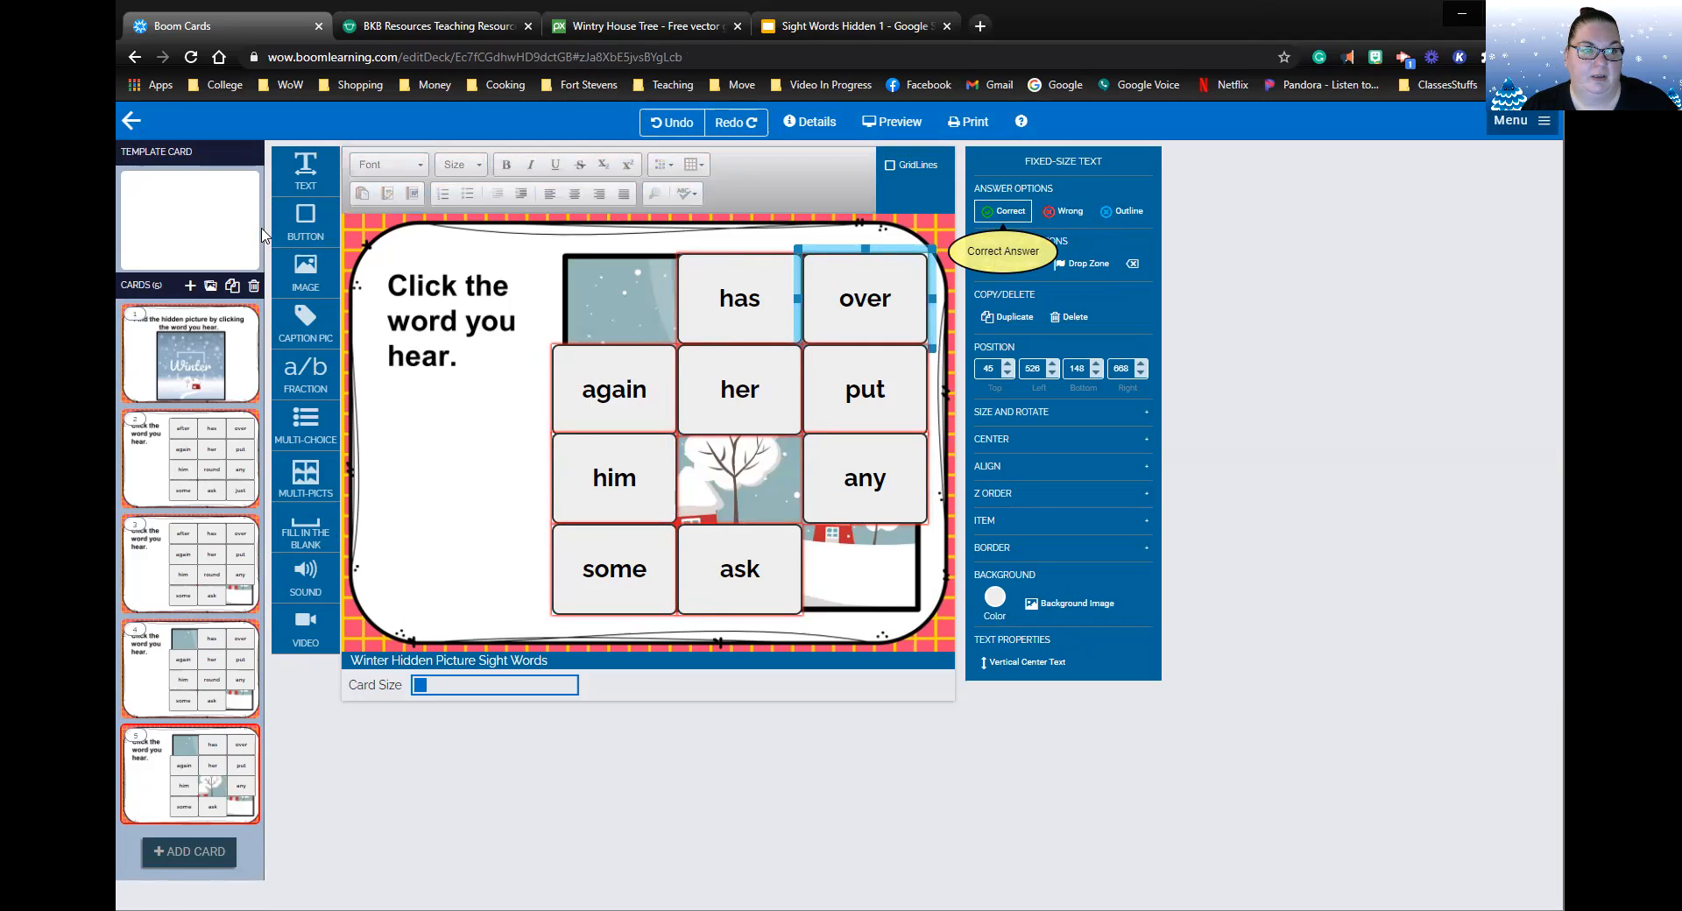
# Duplicate card 5 and delete the "over" button from the copy to uncover that corner of the picture.
pyautogui.click(232, 285)
pyautogui.click(143, 848)
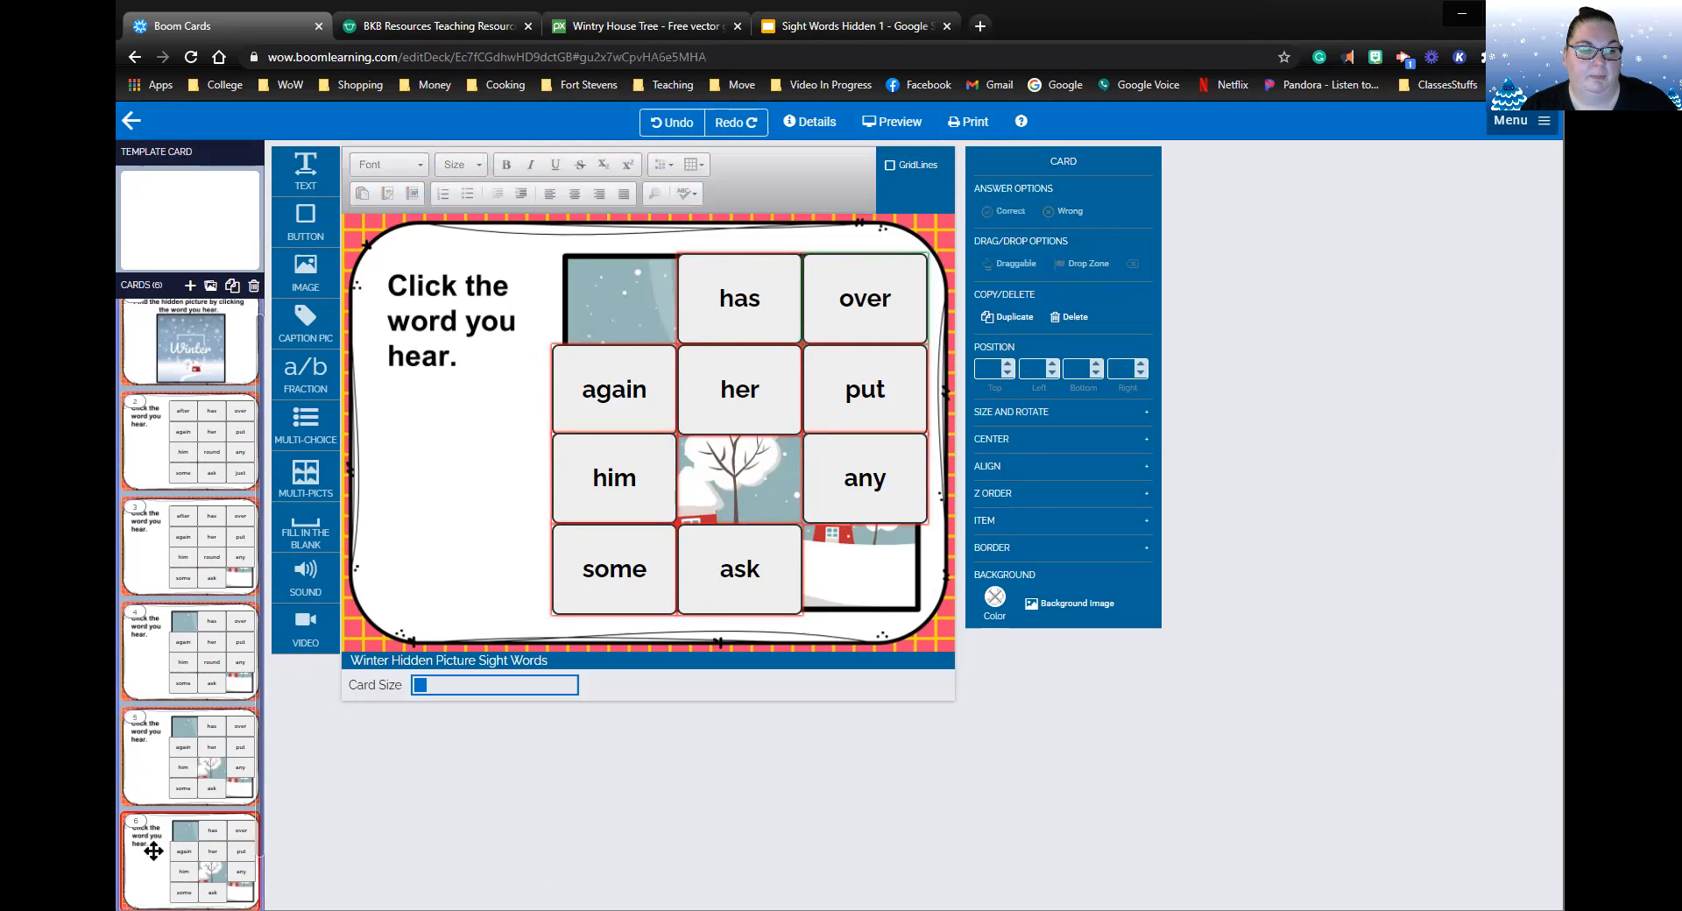
pyautogui.click(826, 254)
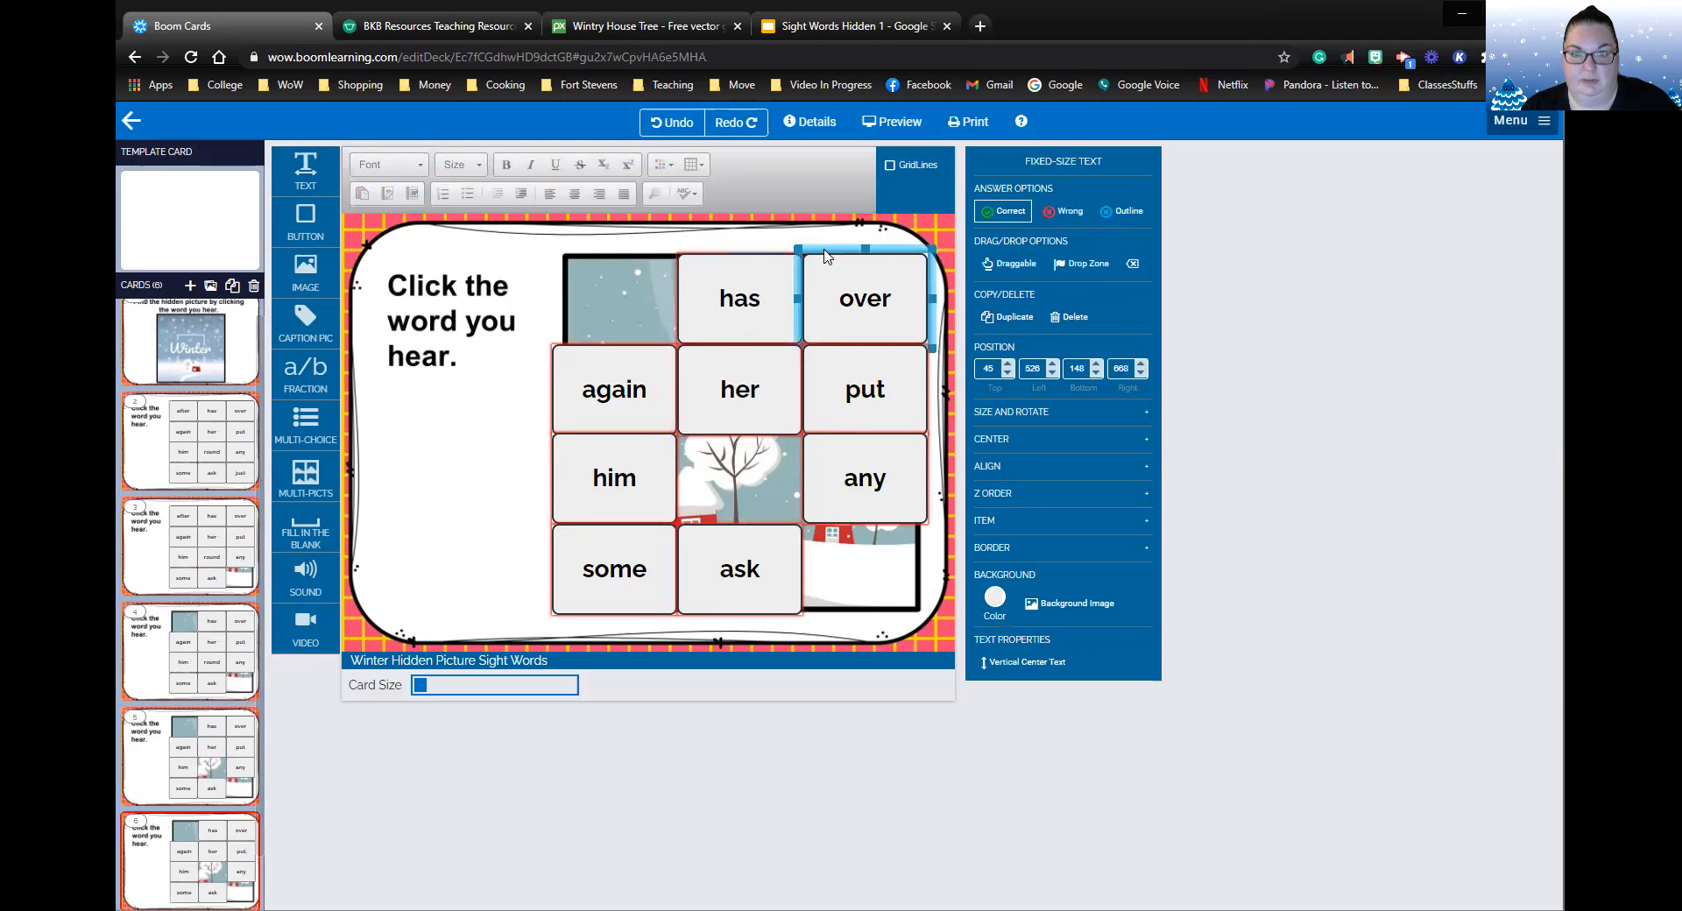
pyautogui.press('Delete')
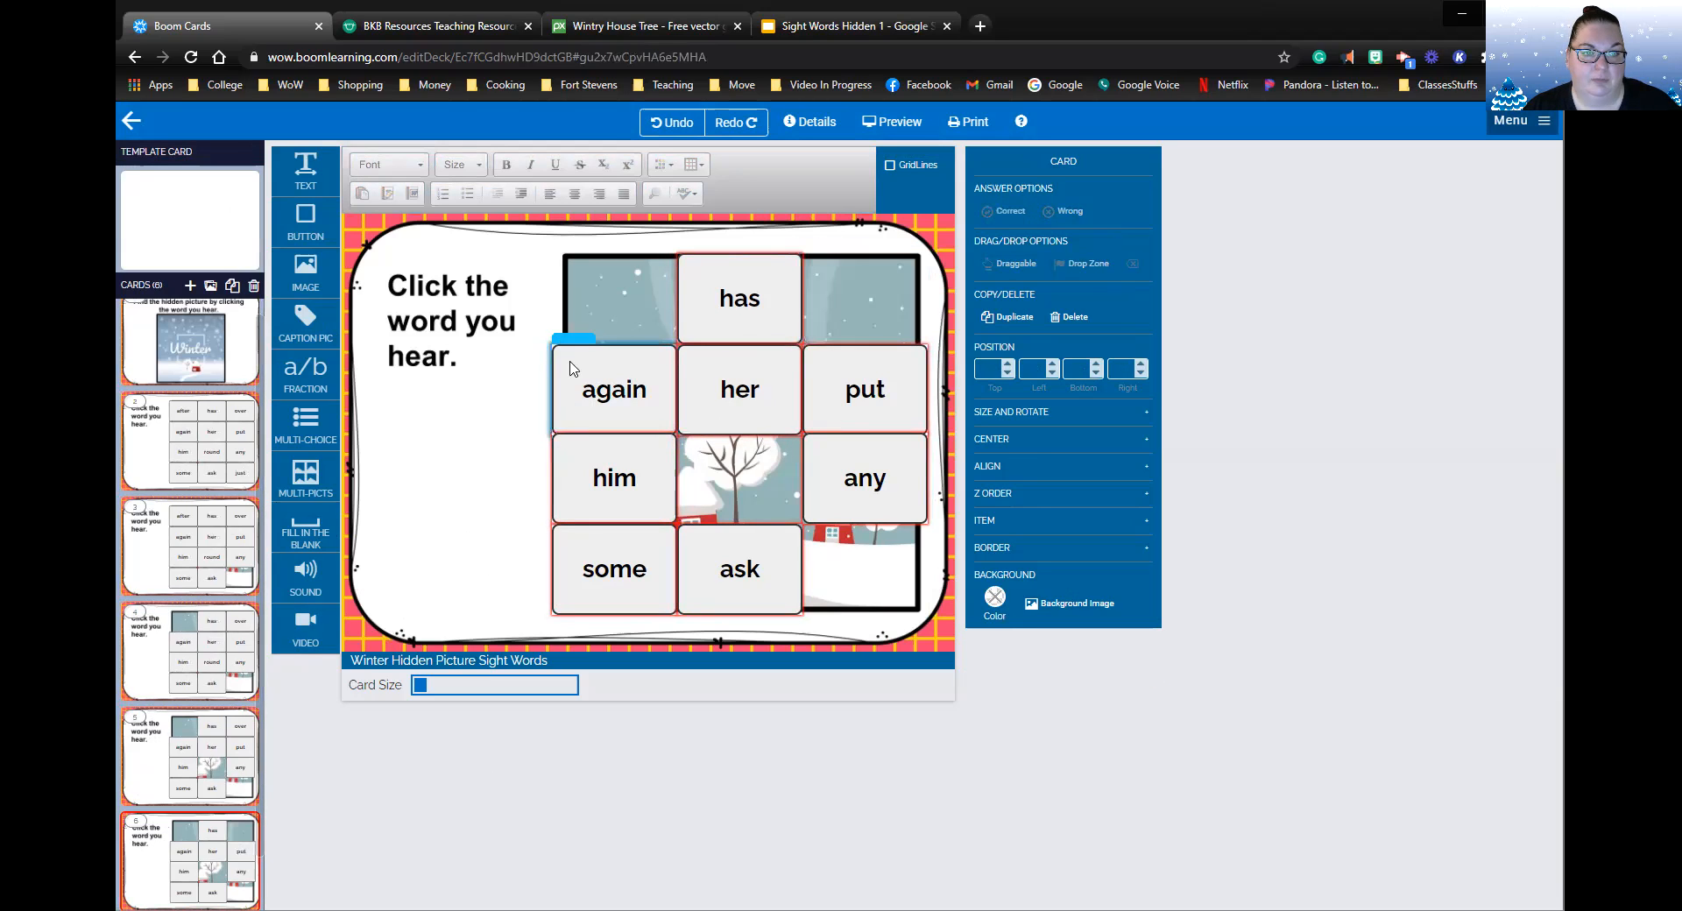
# Set the "some" button as the correct answer on card 6.
pyautogui.click(586, 597)
pyautogui.click(1006, 211)
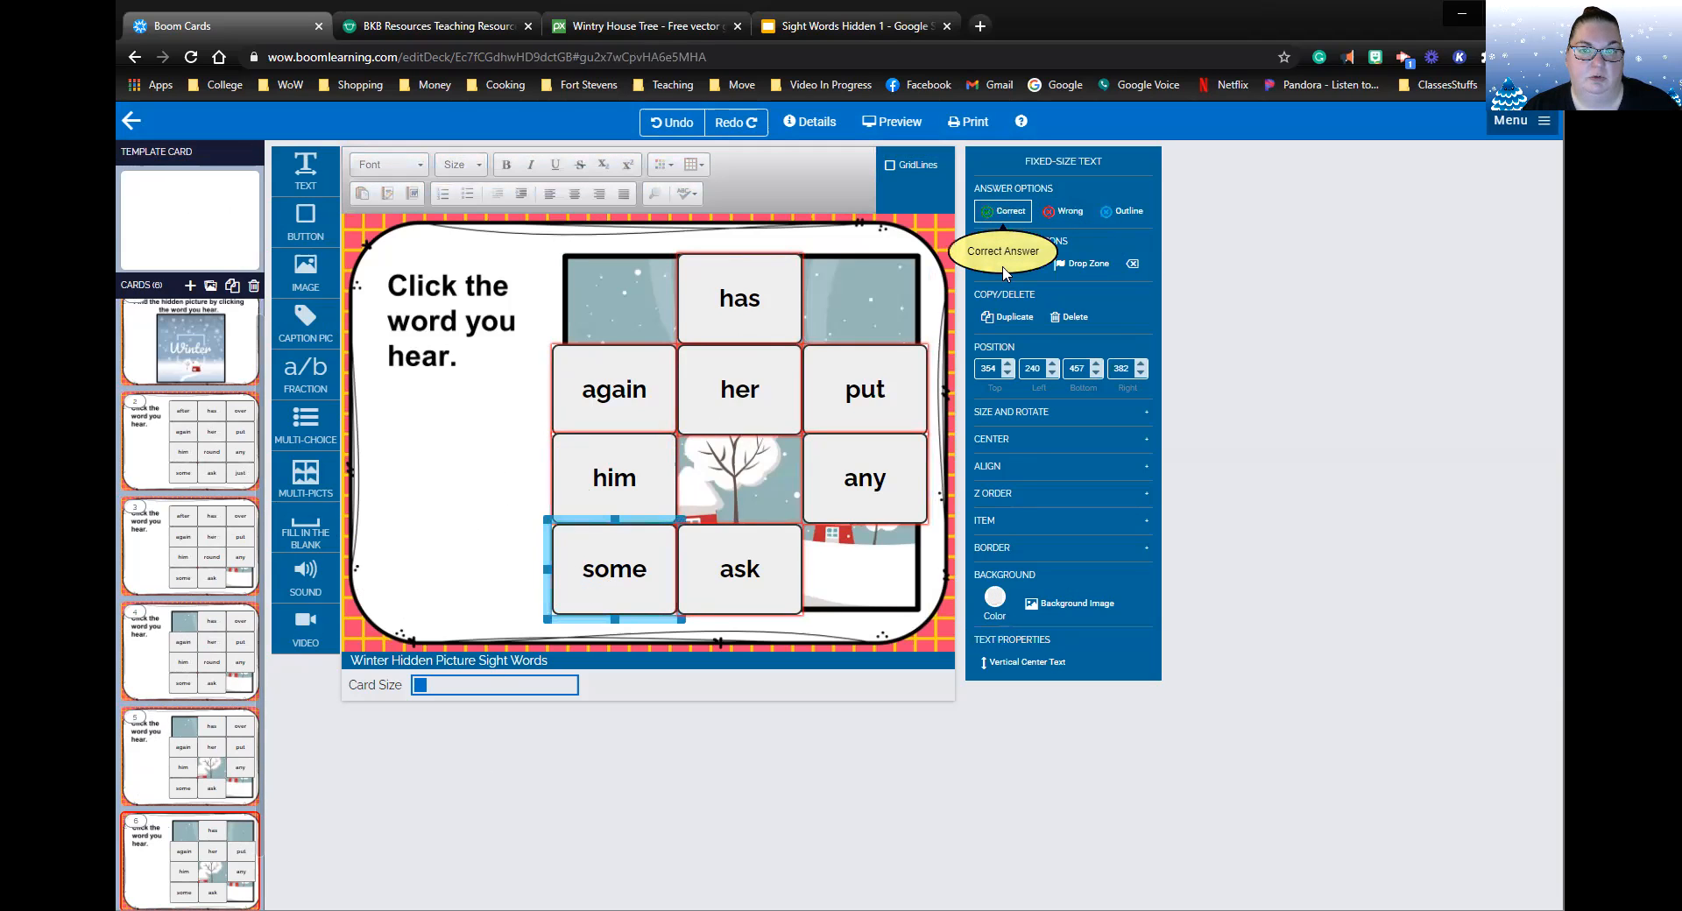
pyautogui.click(392, 533)
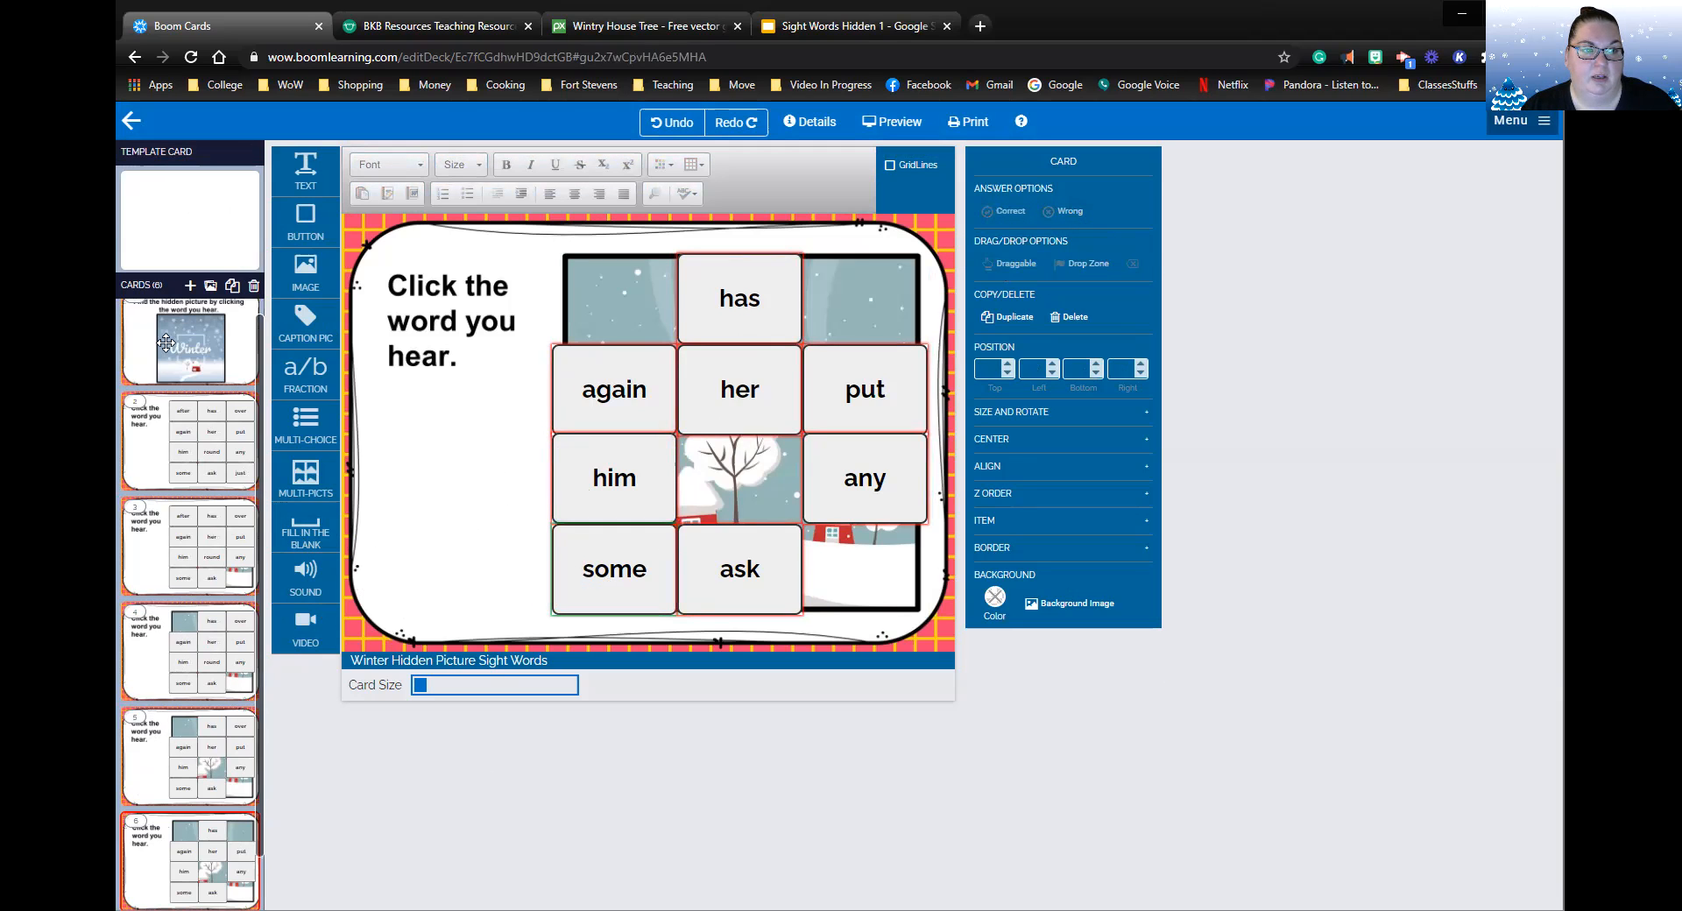
# Add a small button with the bold label "Start" to card 1 and place it over the bottom edge of the winter picture.
pyautogui.scroll(1, 167, 343)
pyautogui.click(179, 375)
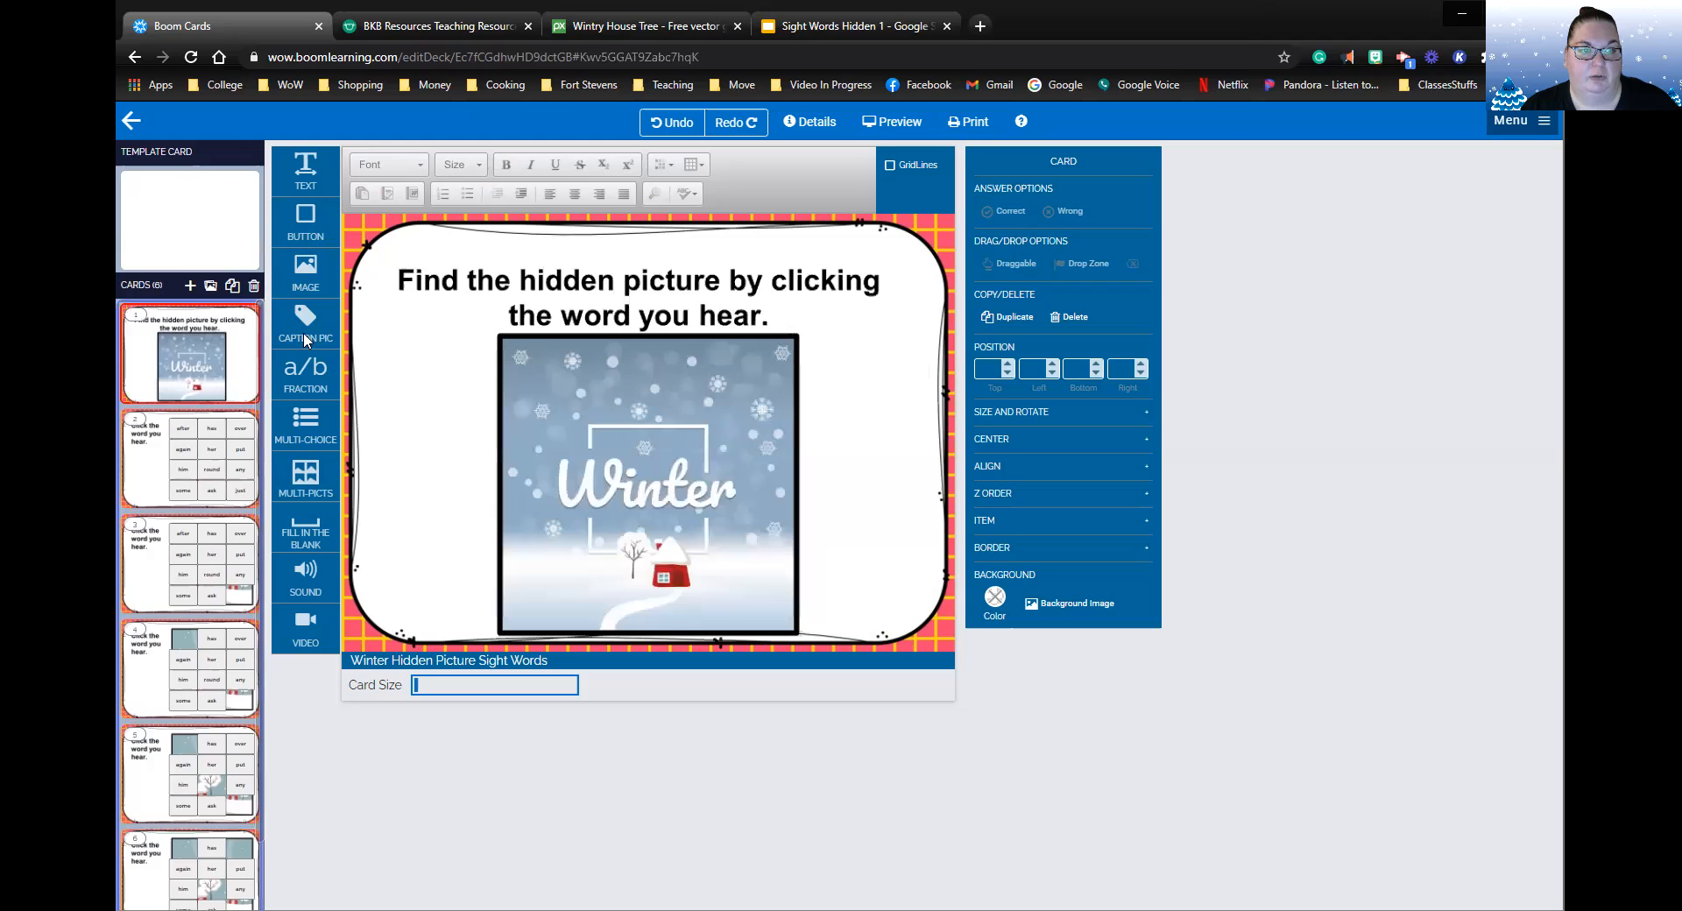
pyautogui.moveTo(305, 219); pyautogui.dragTo(438, 500)
pyautogui.click(493, 497)
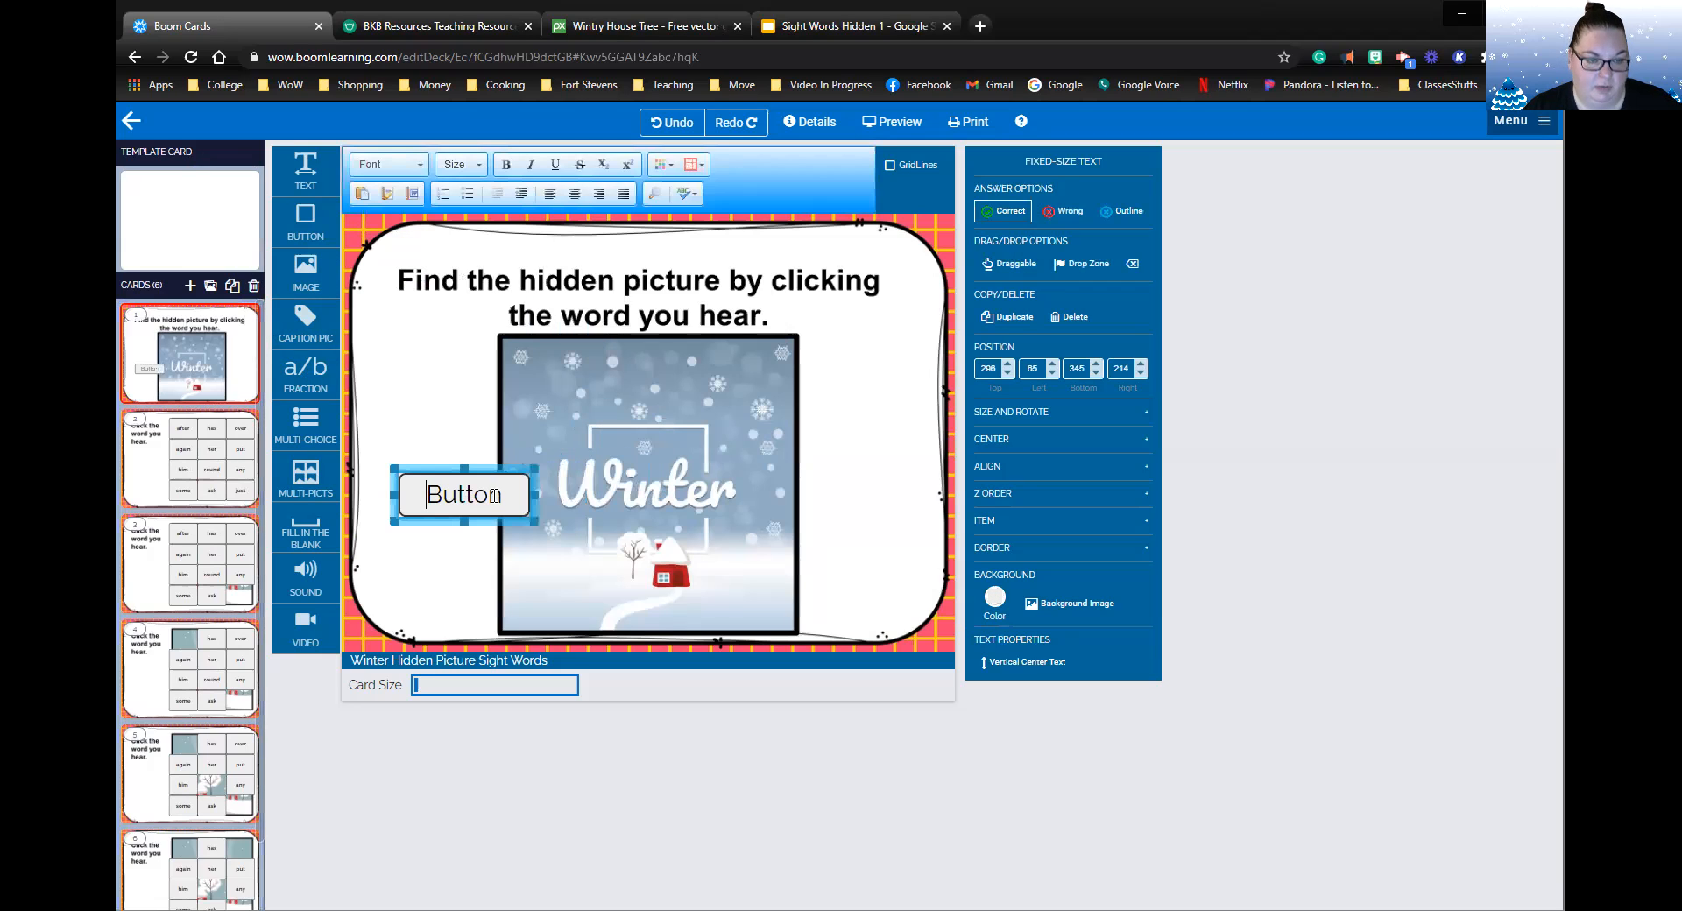
pyautogui.doubleClick(494, 495)
pyautogui.hotkey('ctrl', 'b')
pyautogui.write('Start')
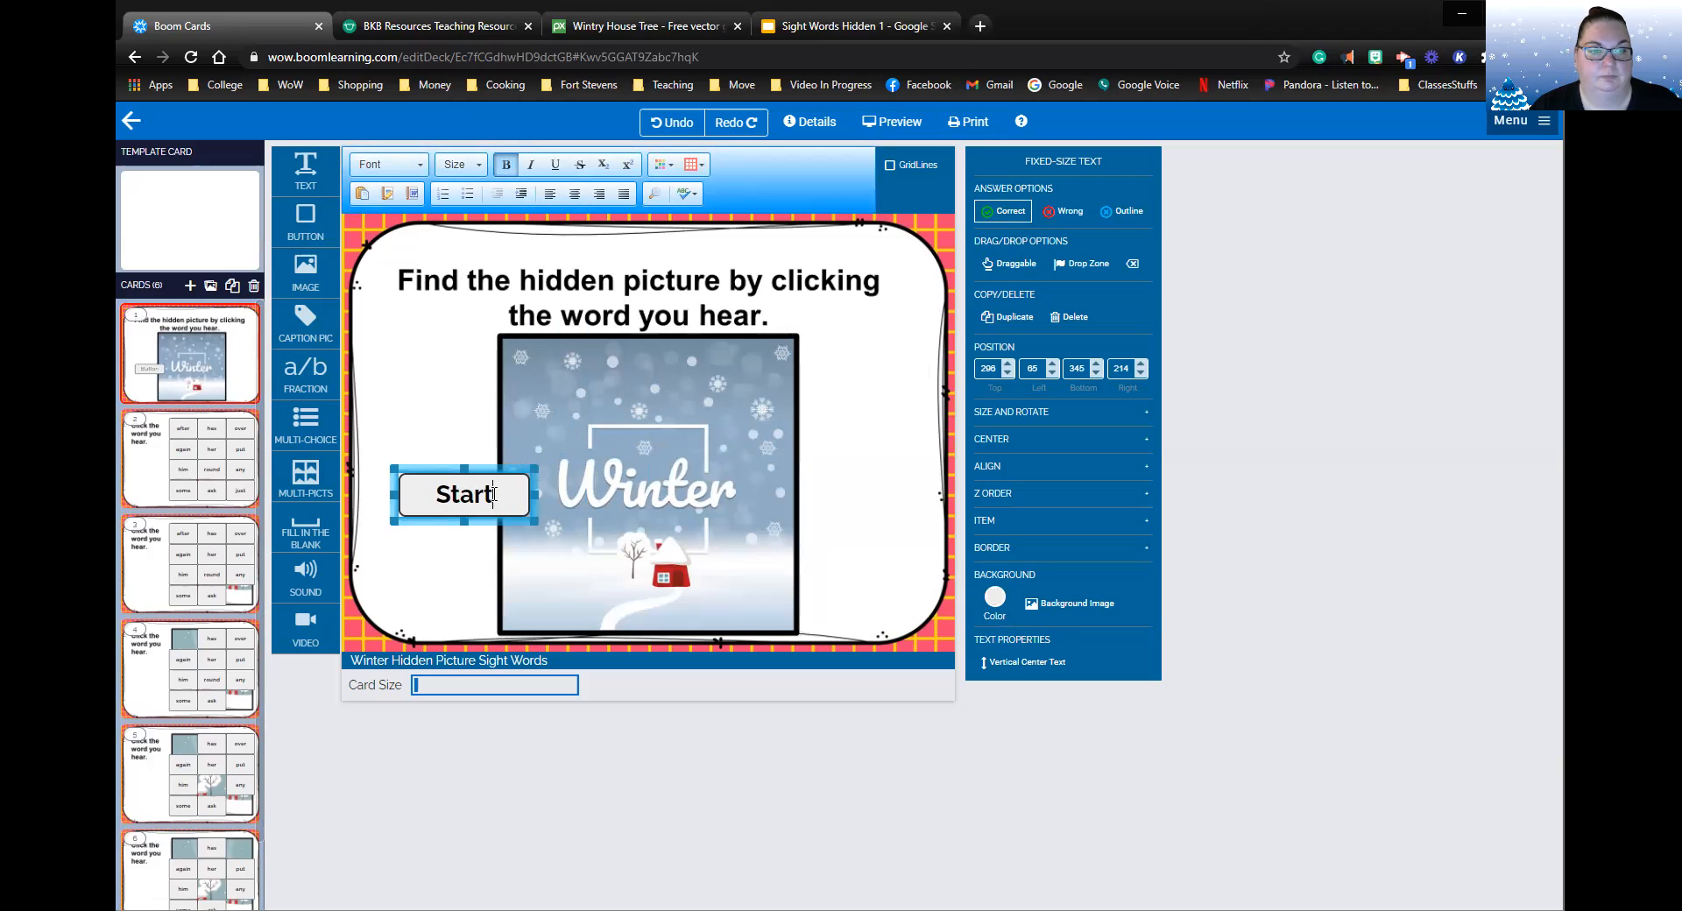
pyautogui.moveTo(407, 478); pyautogui.dragTo(661, 595)
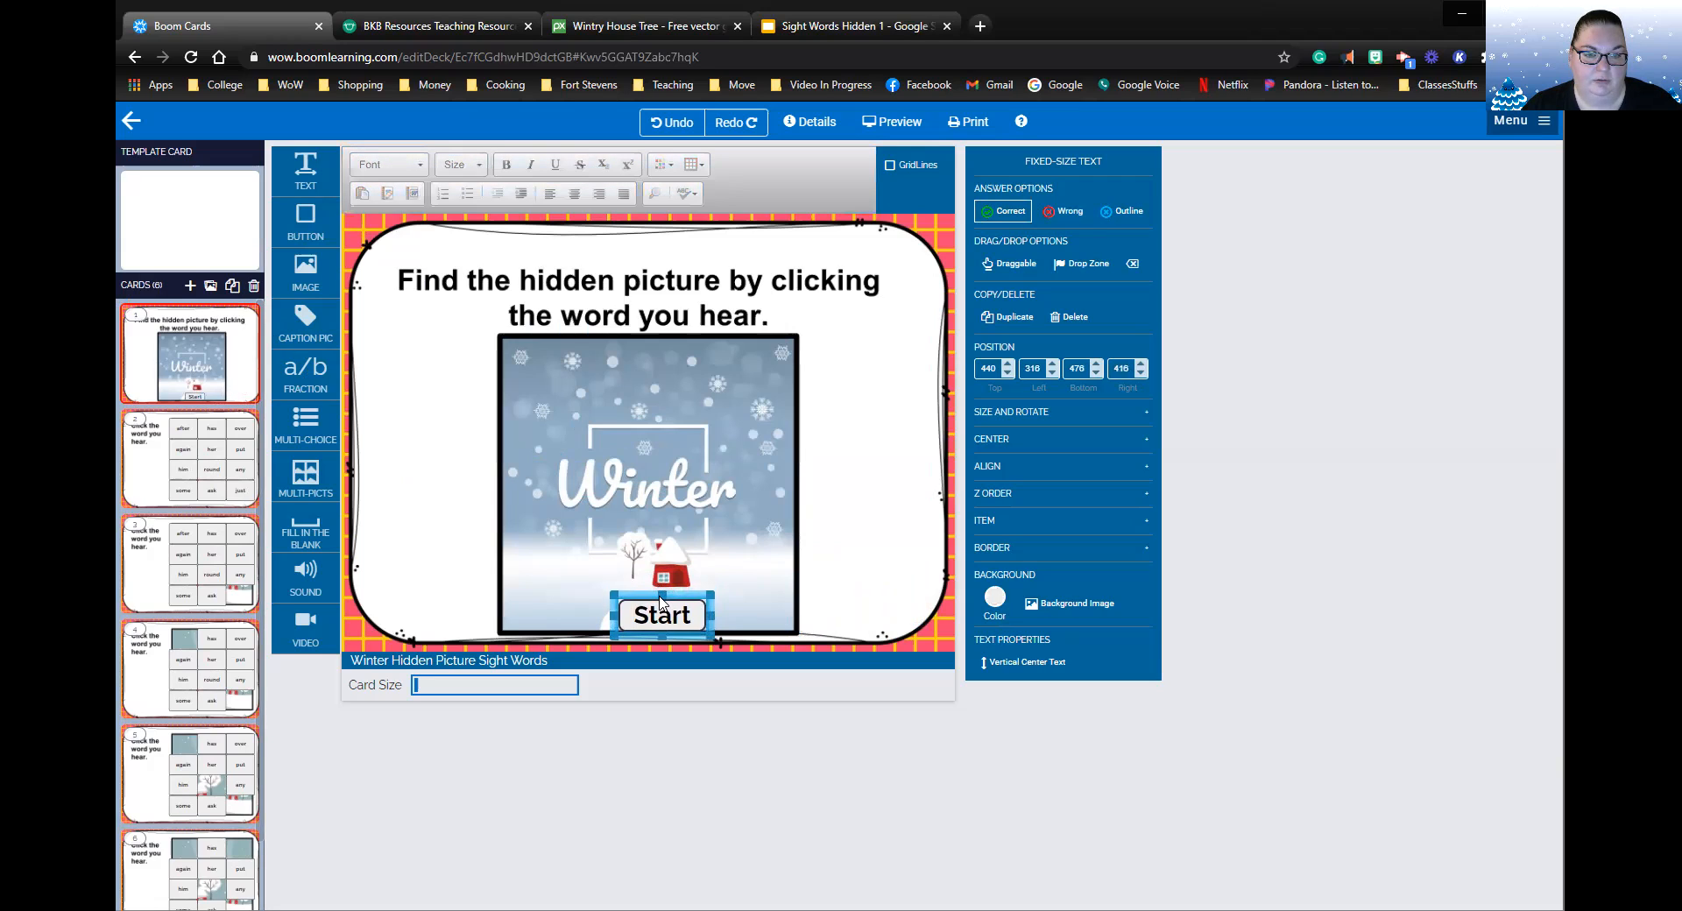
pyautogui.click(857, 606)
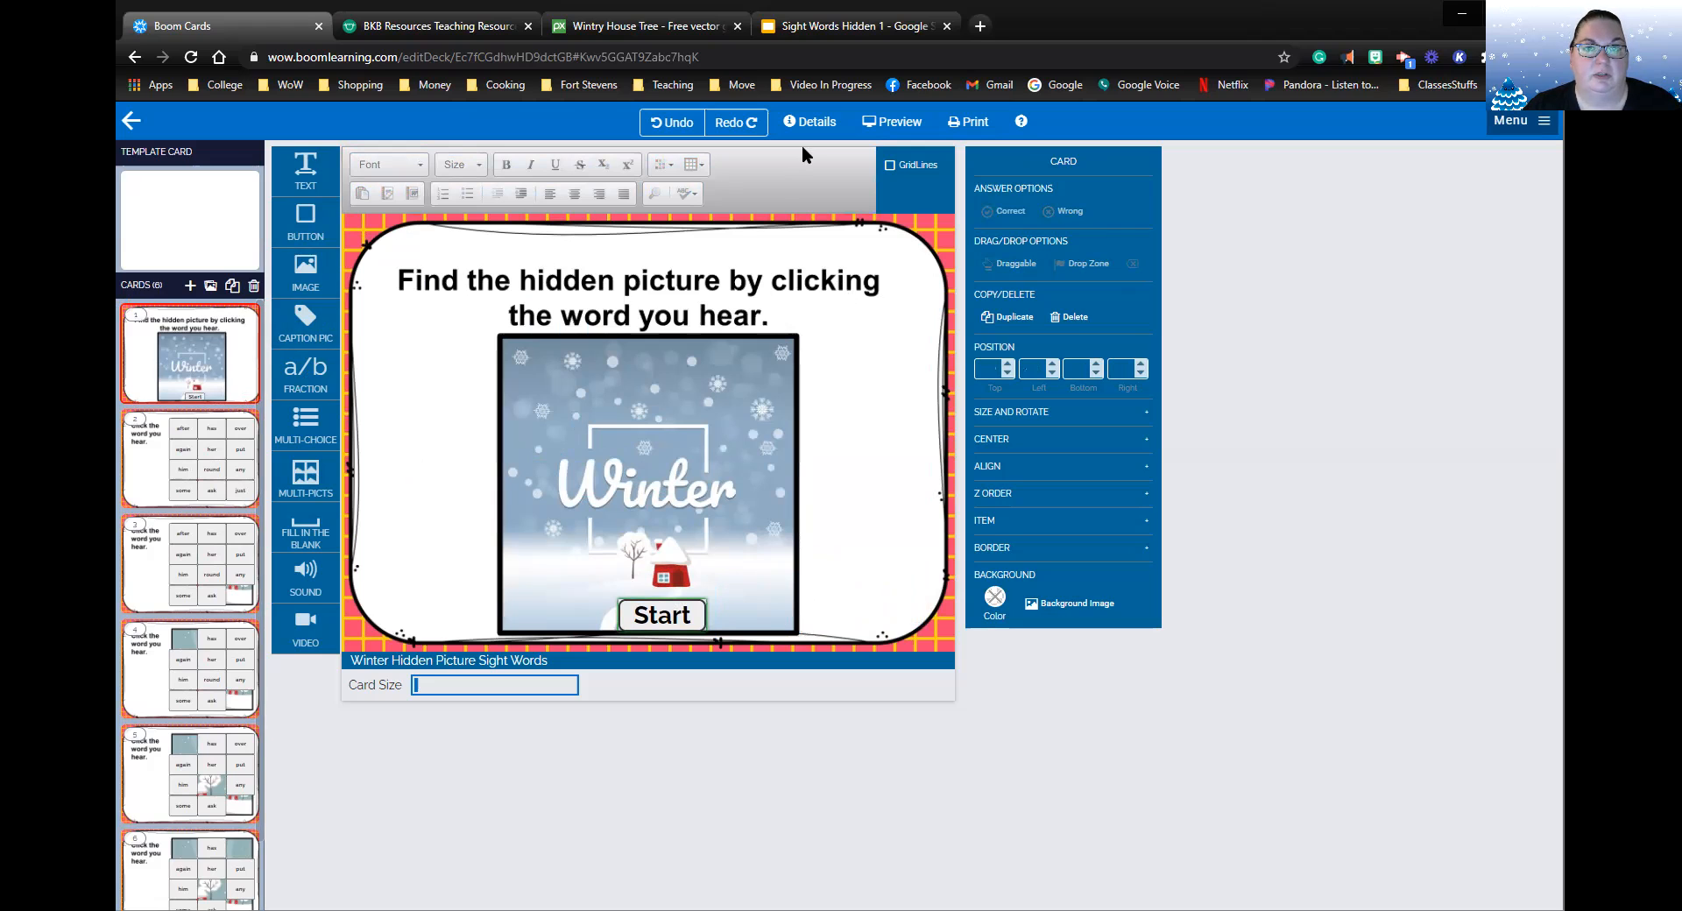
# Preview the deck from the Start card, trying several wrong words on card 2 before answering "just", and answering "after" on card 3.
pyautogui.click(902, 122)
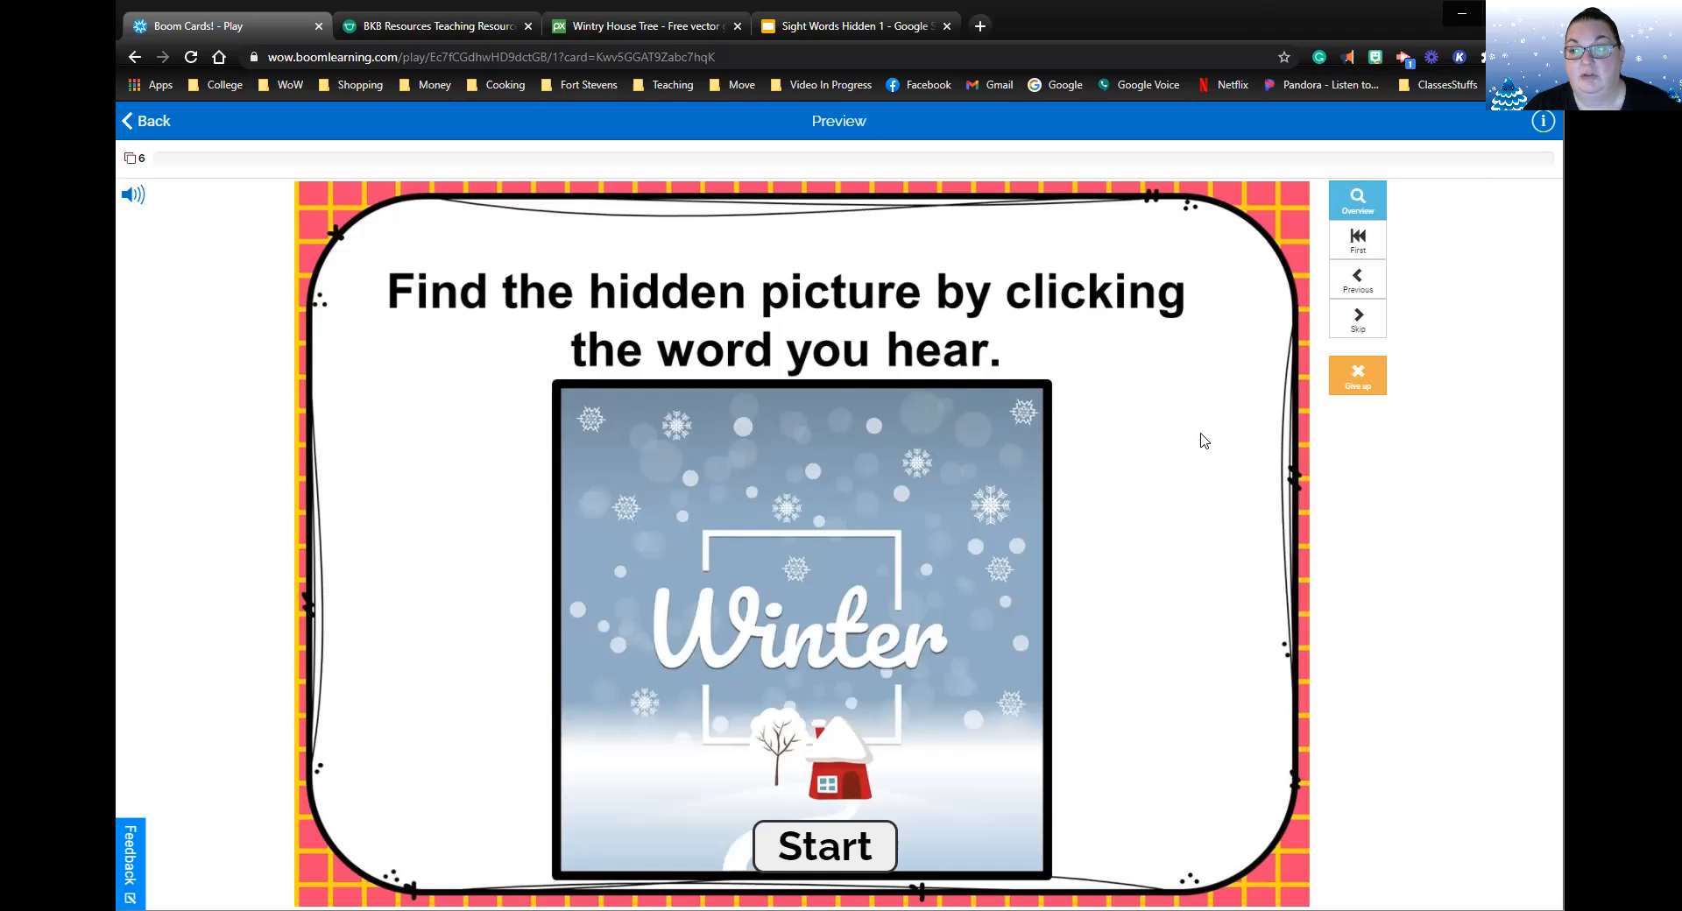
pyautogui.click(795, 845)
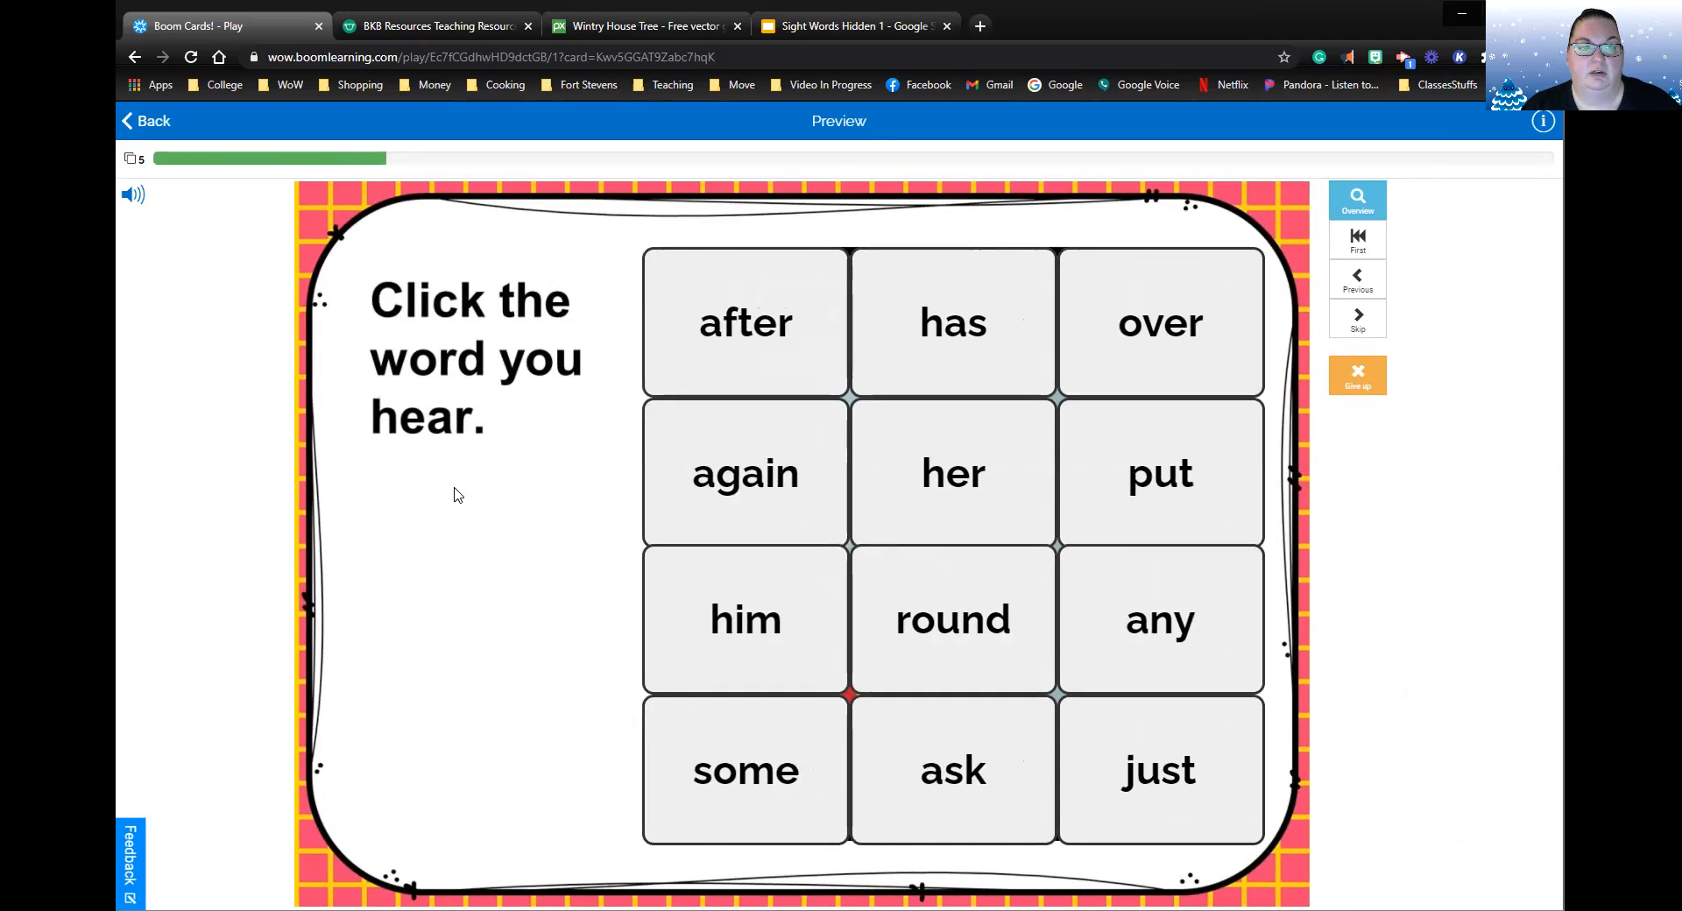
pyautogui.click(1139, 338)
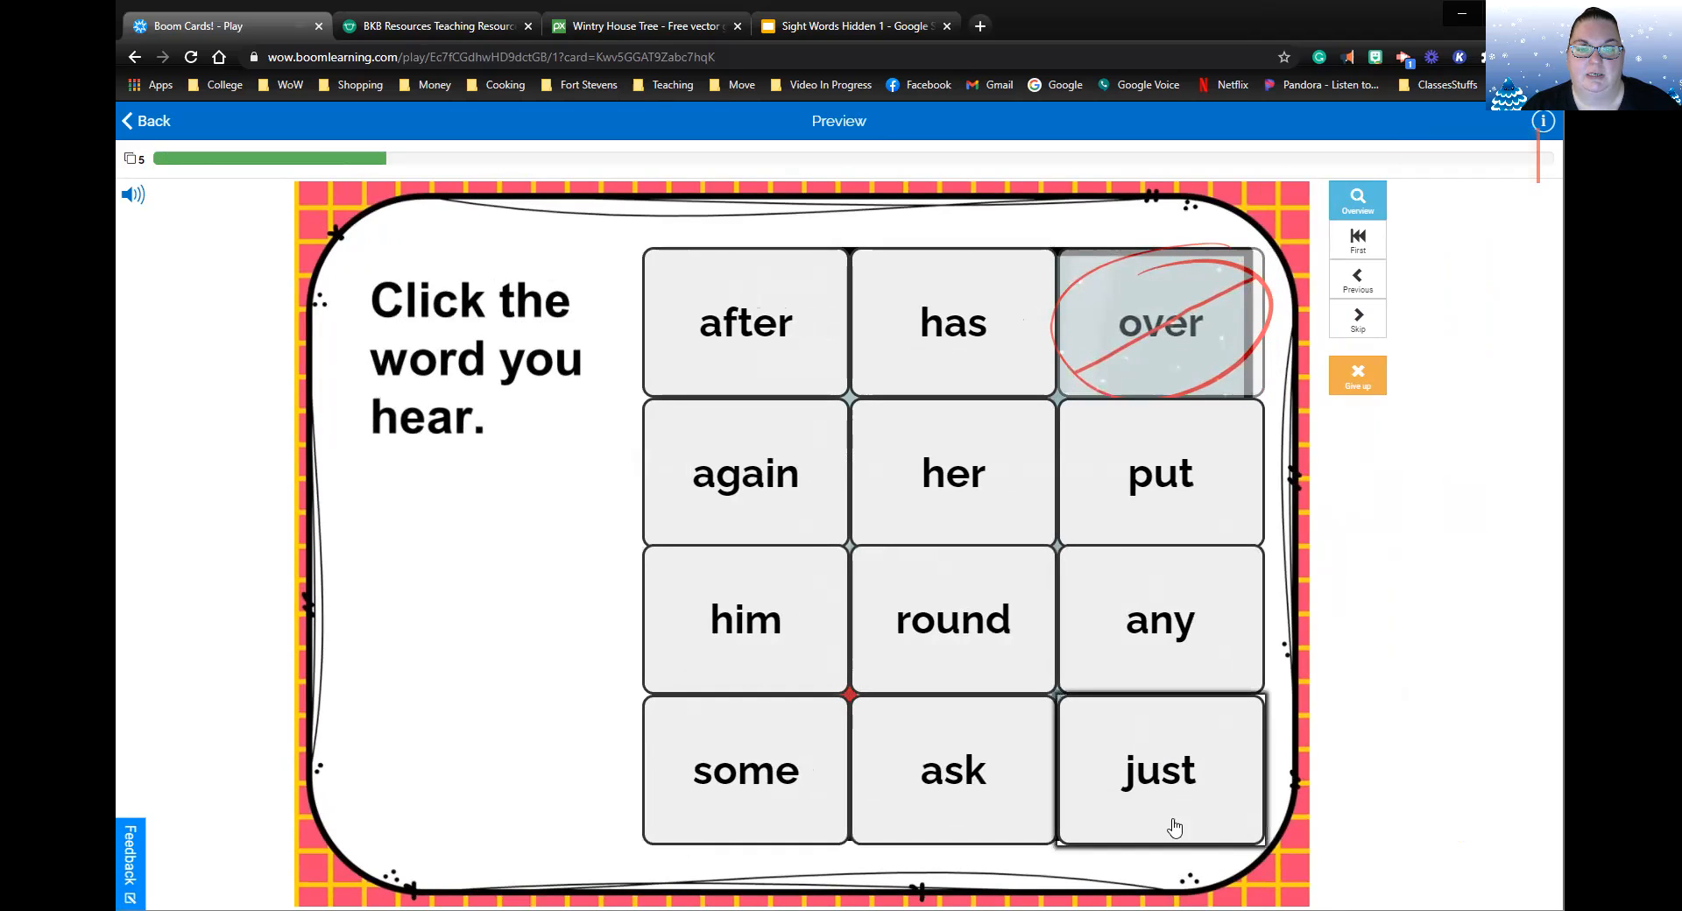
pyautogui.click(752, 813)
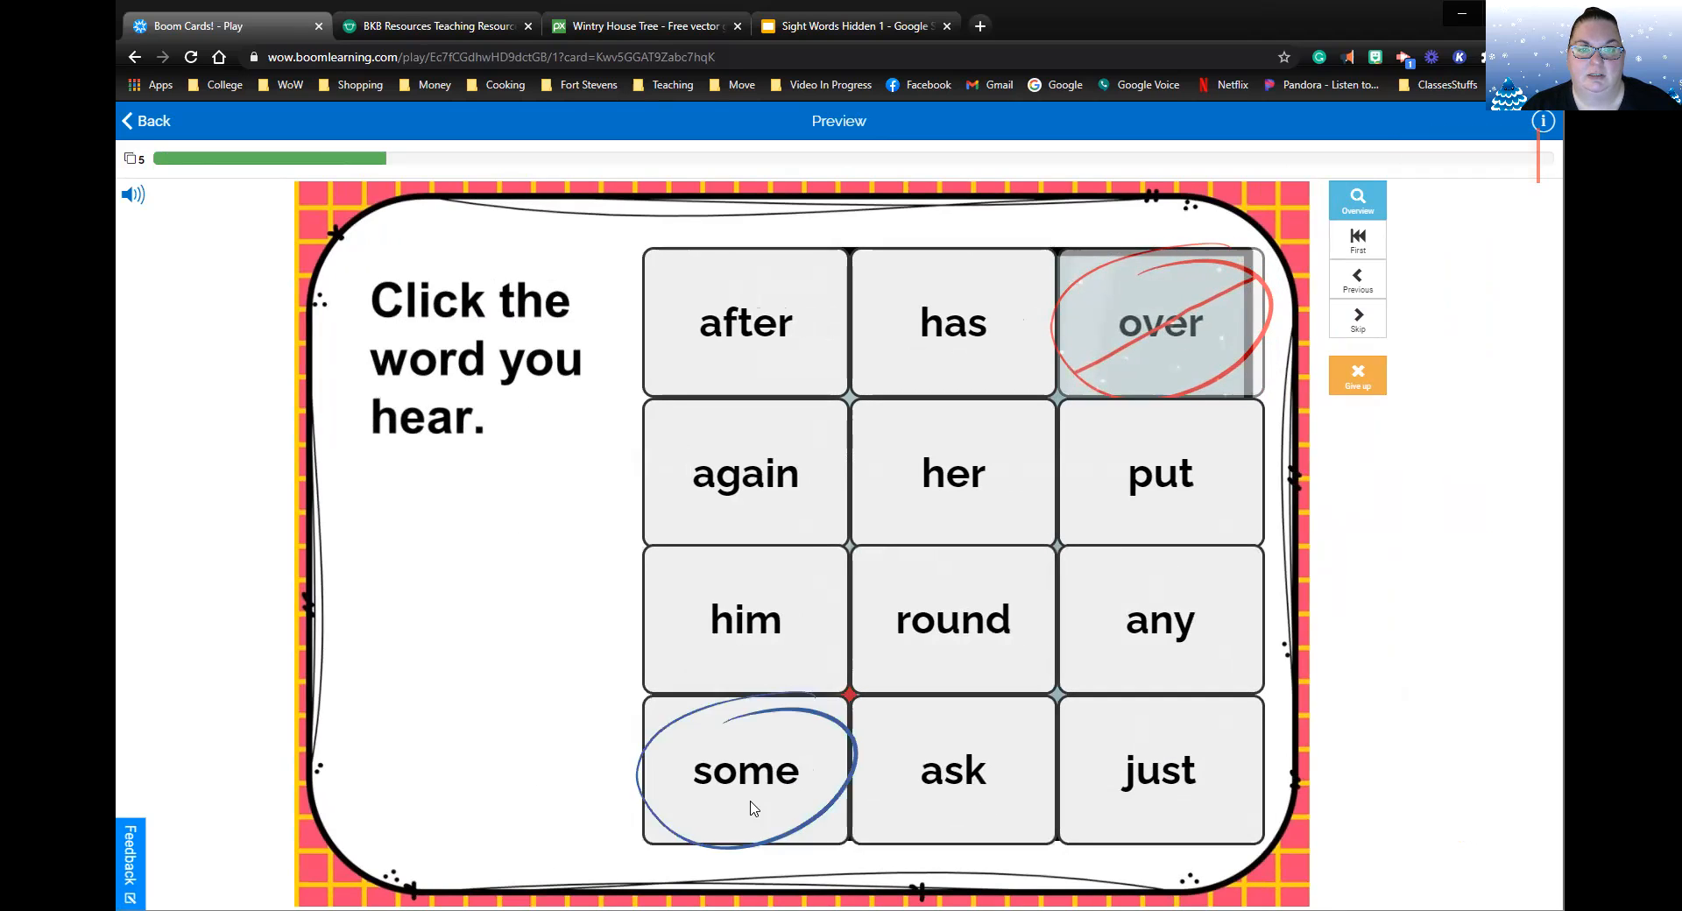
pyautogui.click(725, 323)
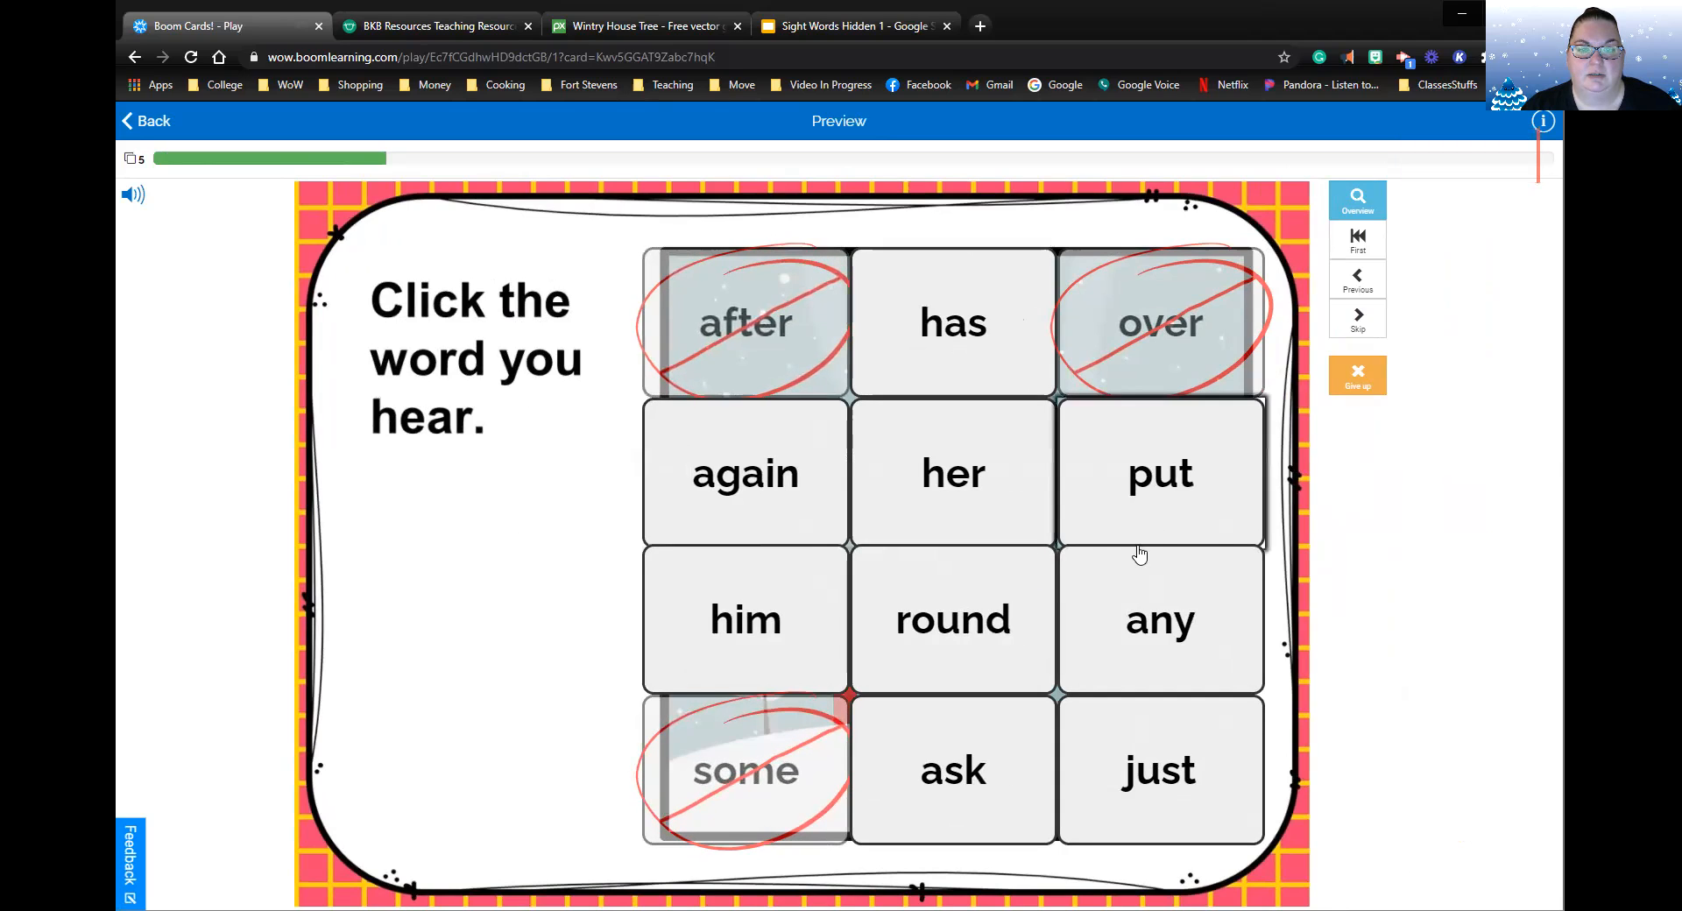
pyautogui.click(764, 517)
pyautogui.click(1165, 478)
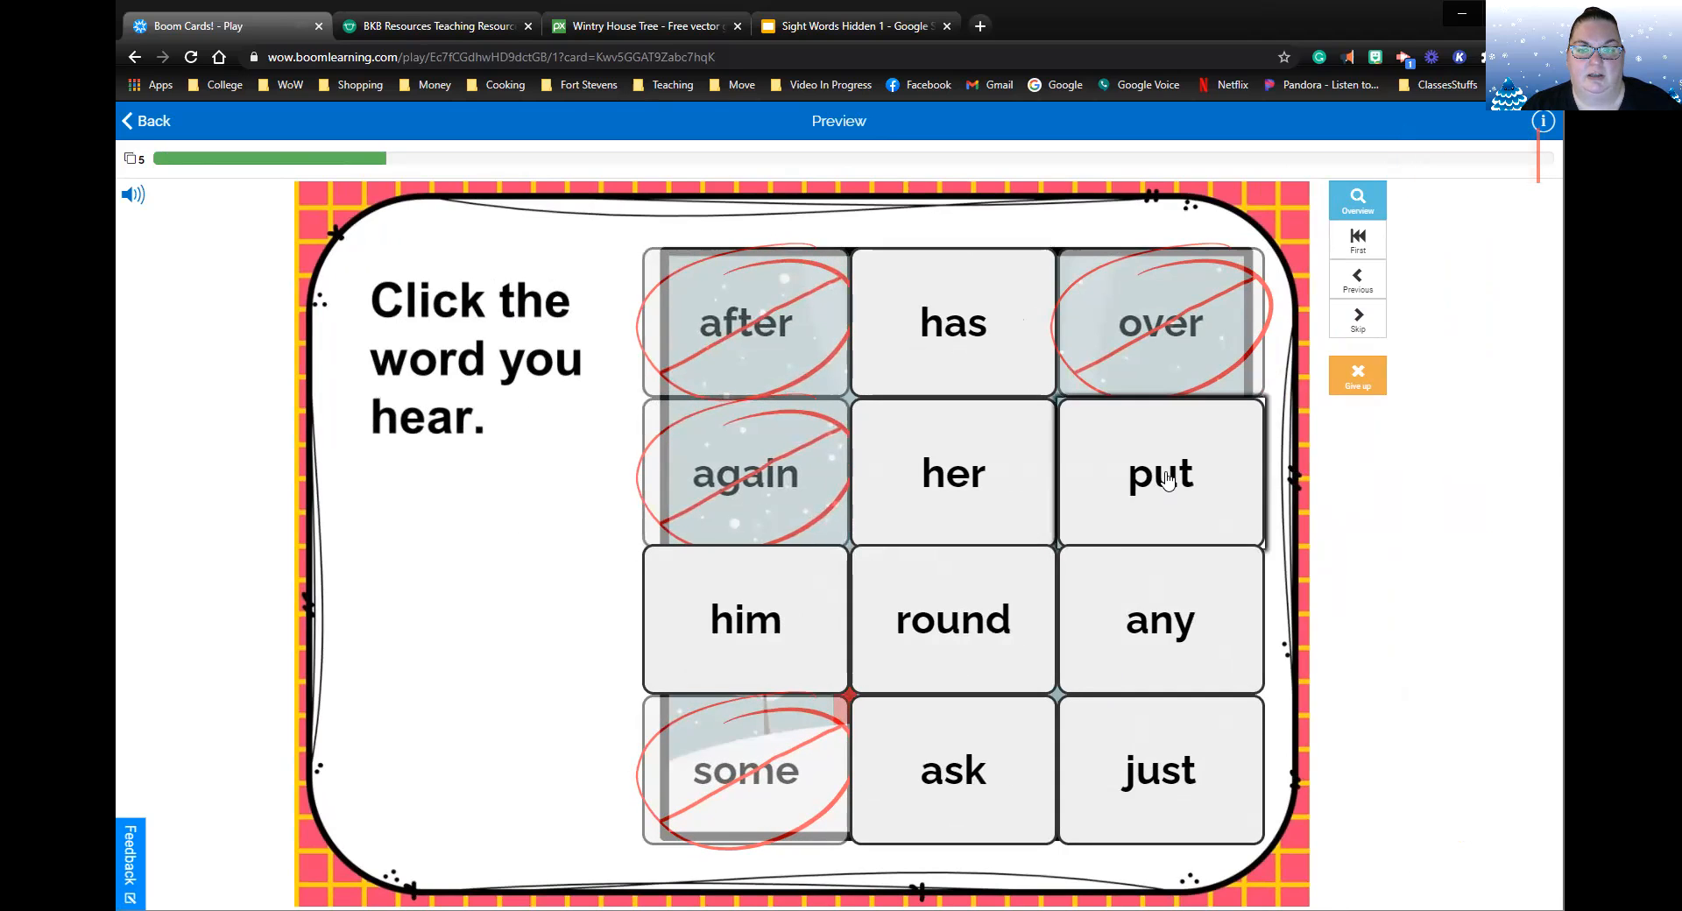
pyautogui.click(1164, 657)
pyautogui.click(1175, 770)
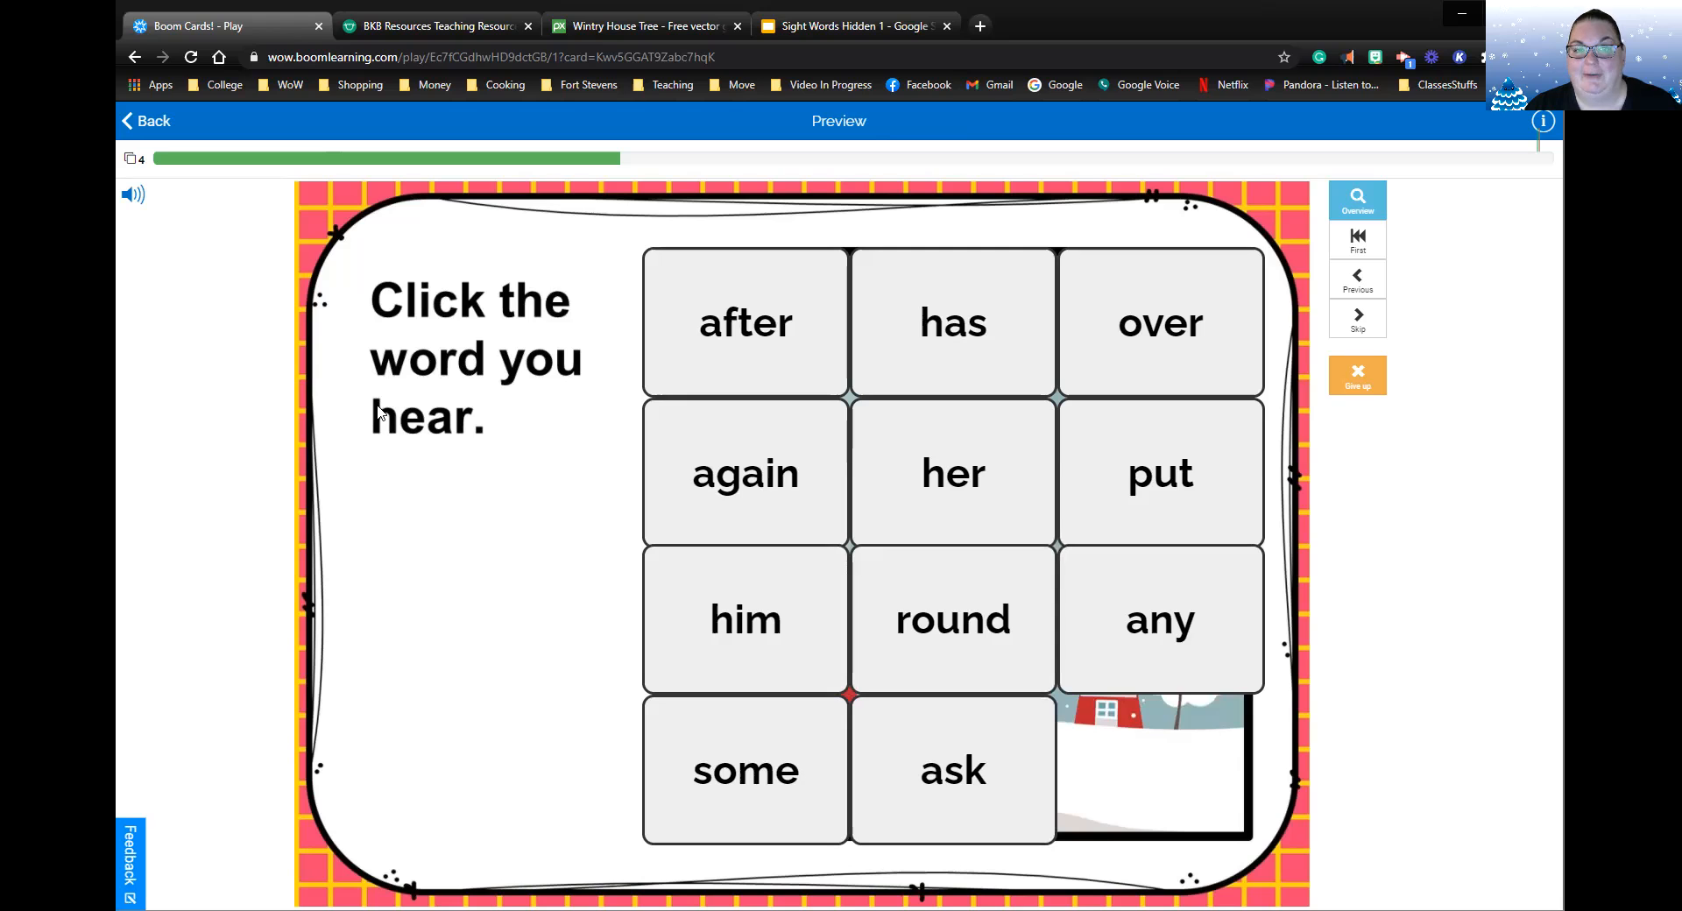
pyautogui.click(724, 357)
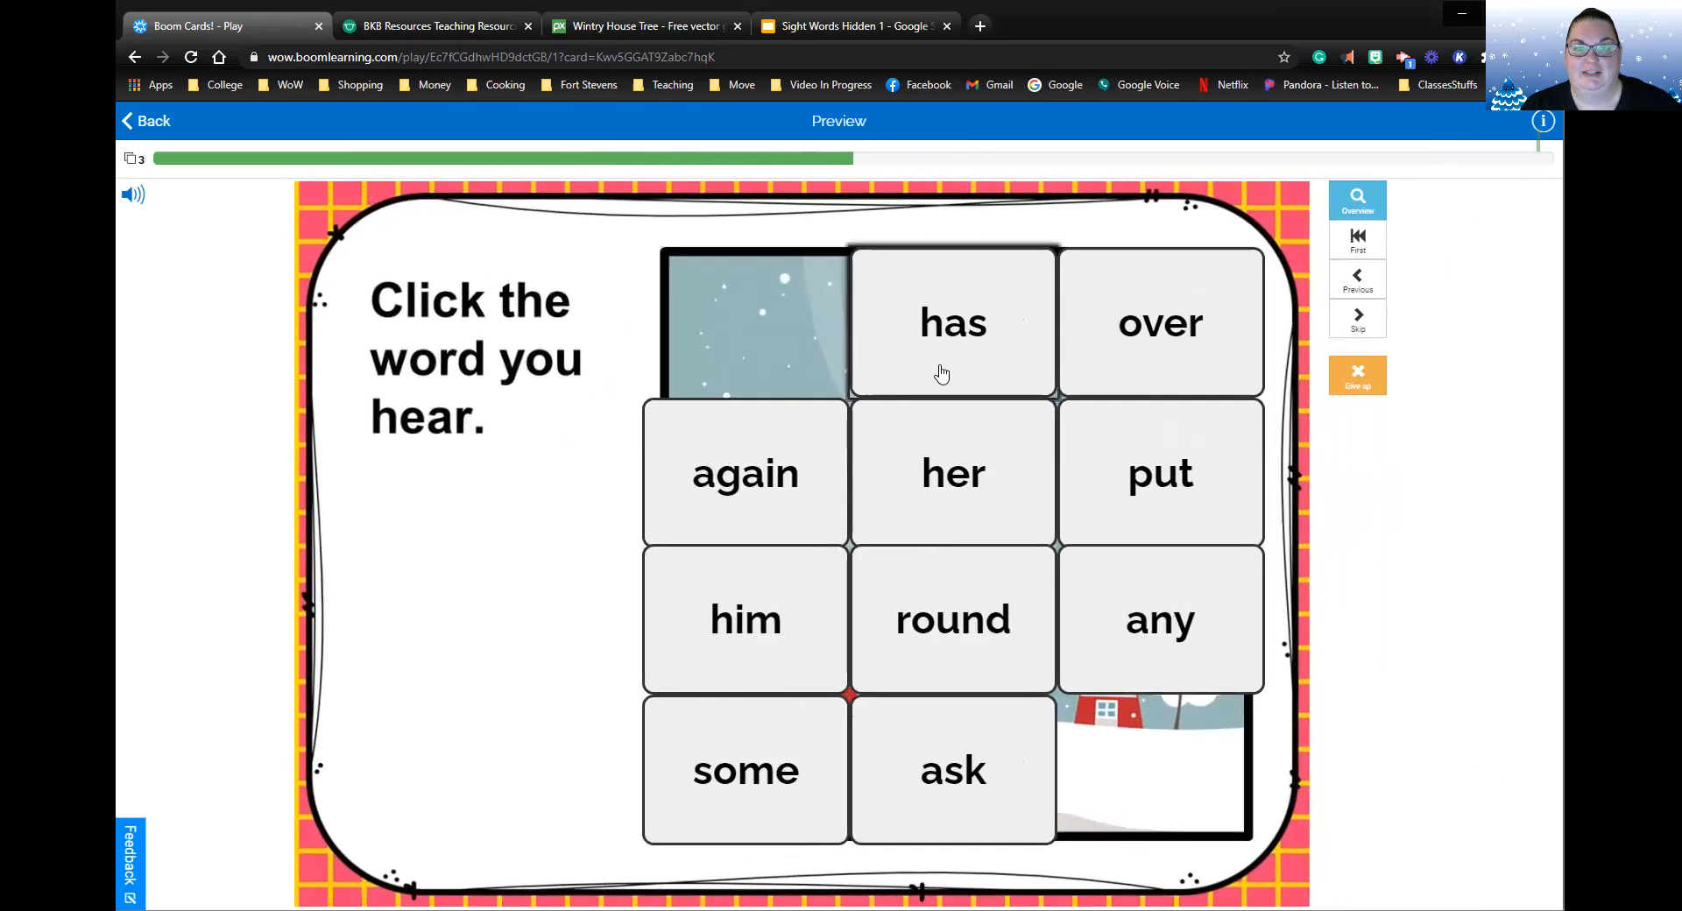
# Quit the deck preview and open card 6 in the editor.
pyautogui.click(136, 120)
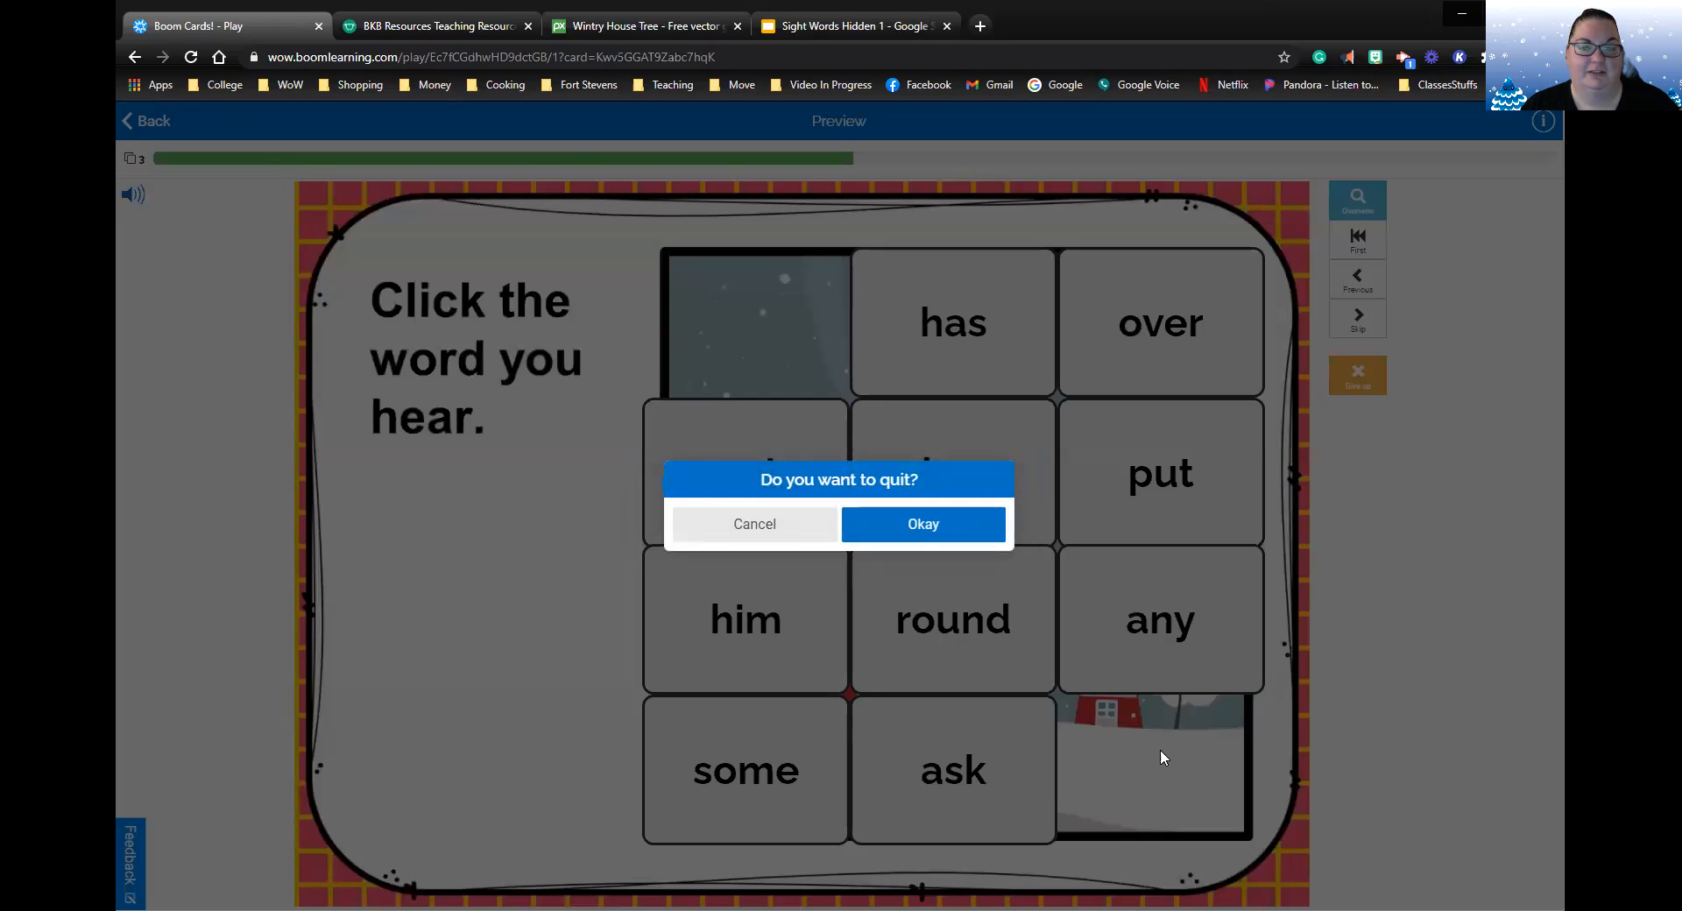
pyautogui.click(898, 523)
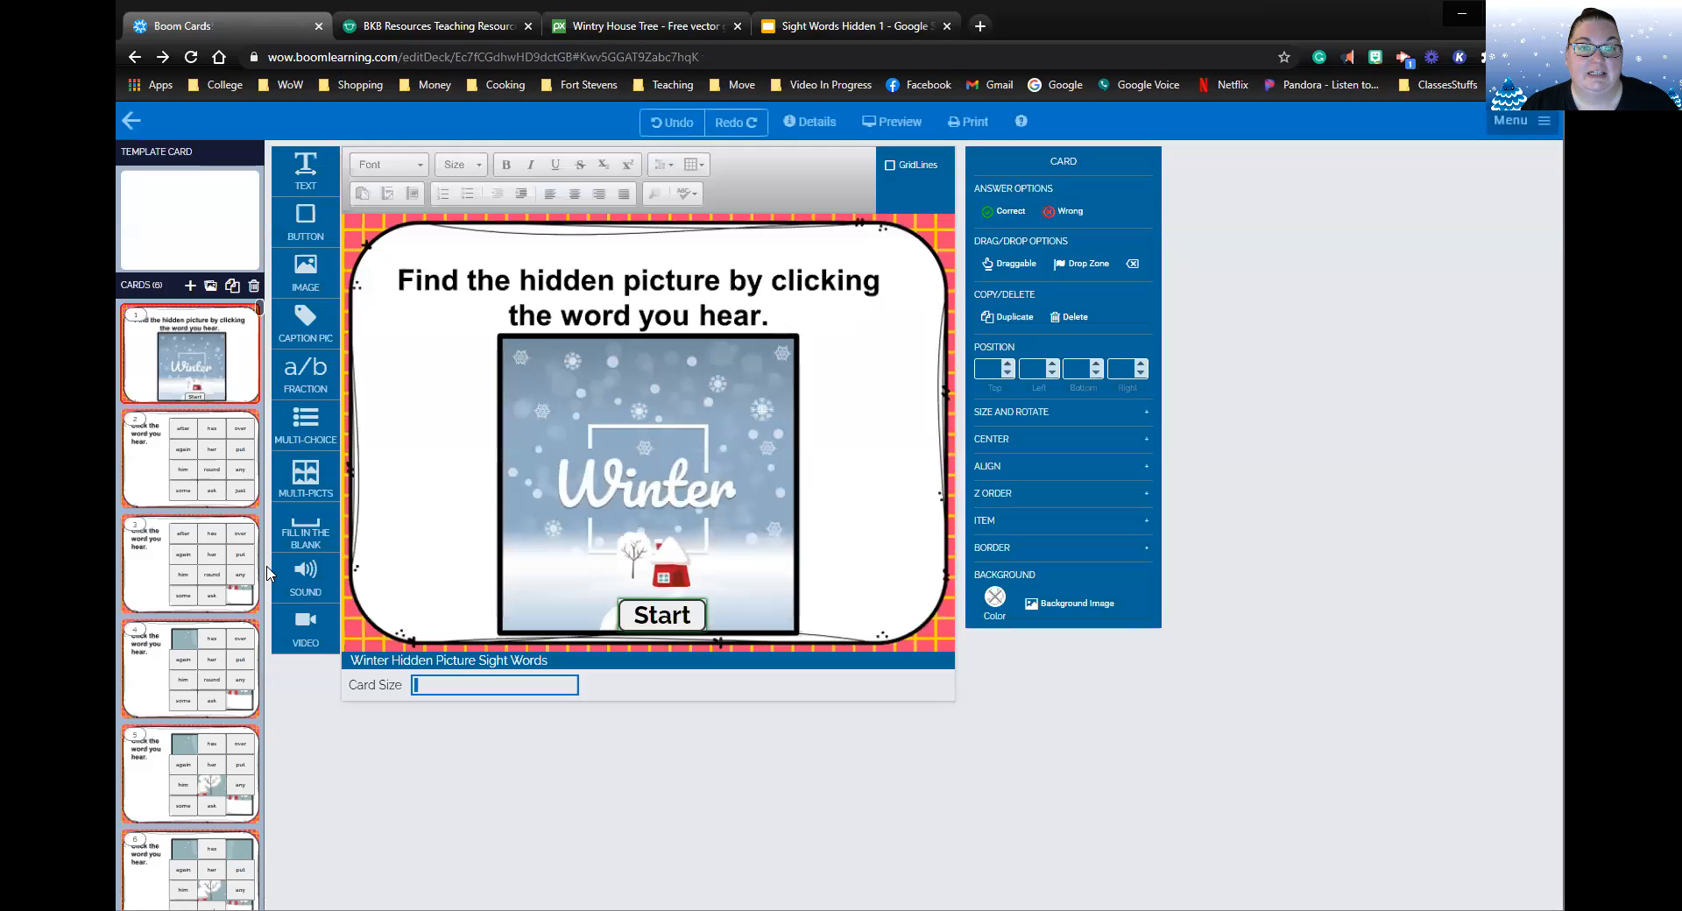
pyautogui.click(210, 850)
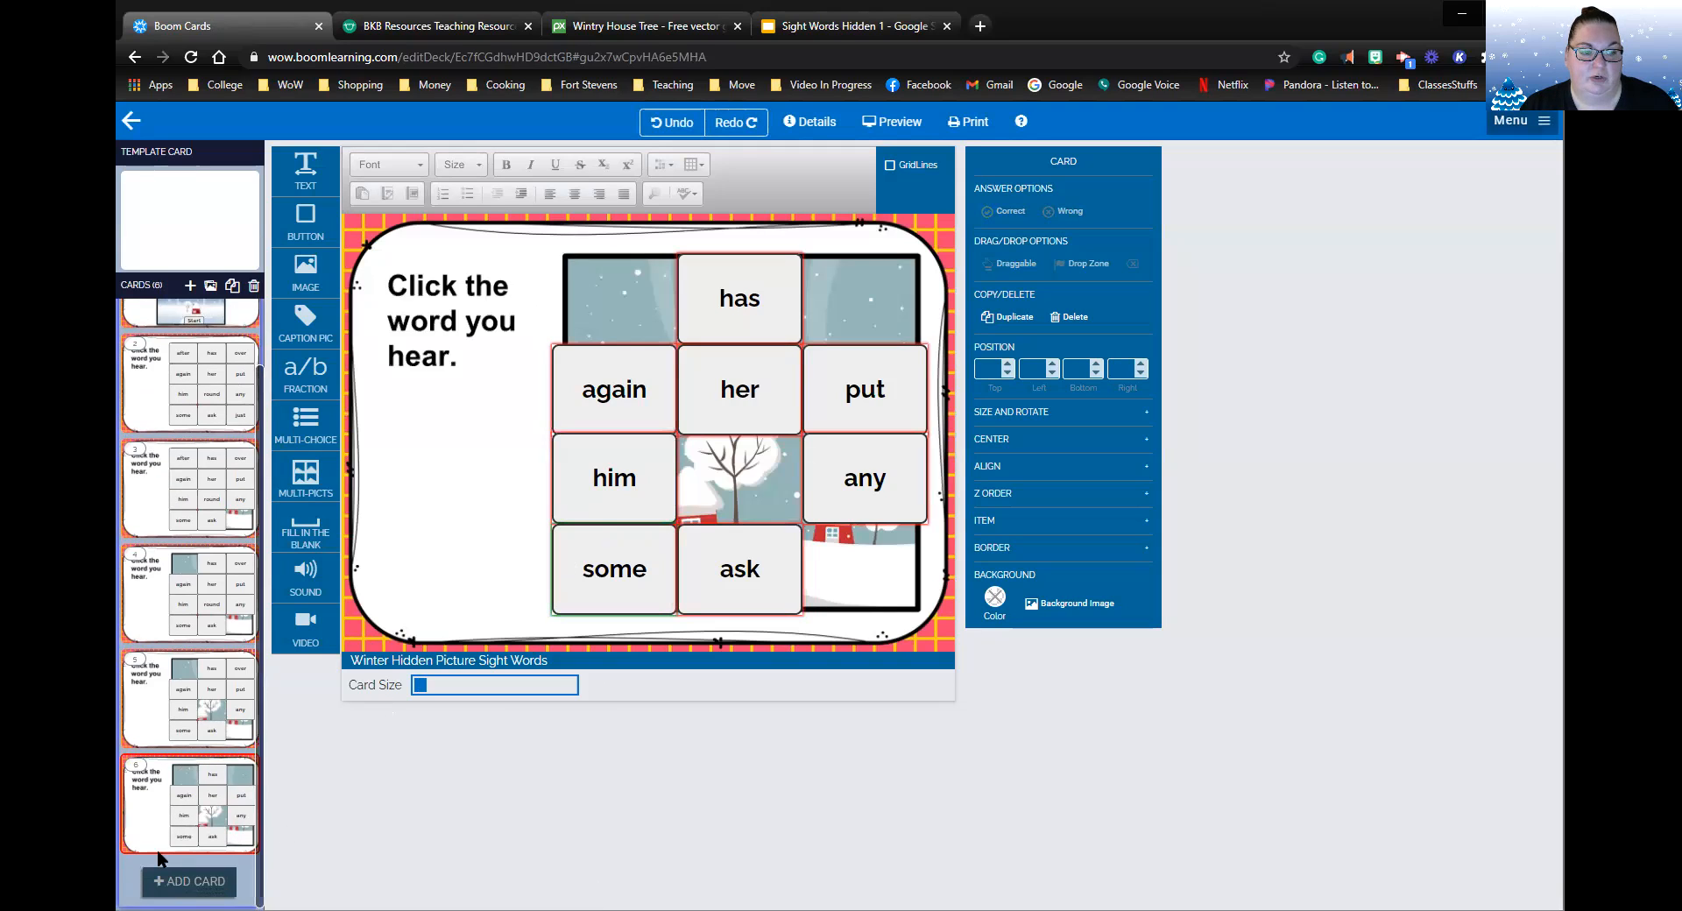
# Duplicate card 6, and on the copy delete the "some" button and set "her" as the correct answer.
pyautogui.click(172, 701)
pyautogui.click(151, 827)
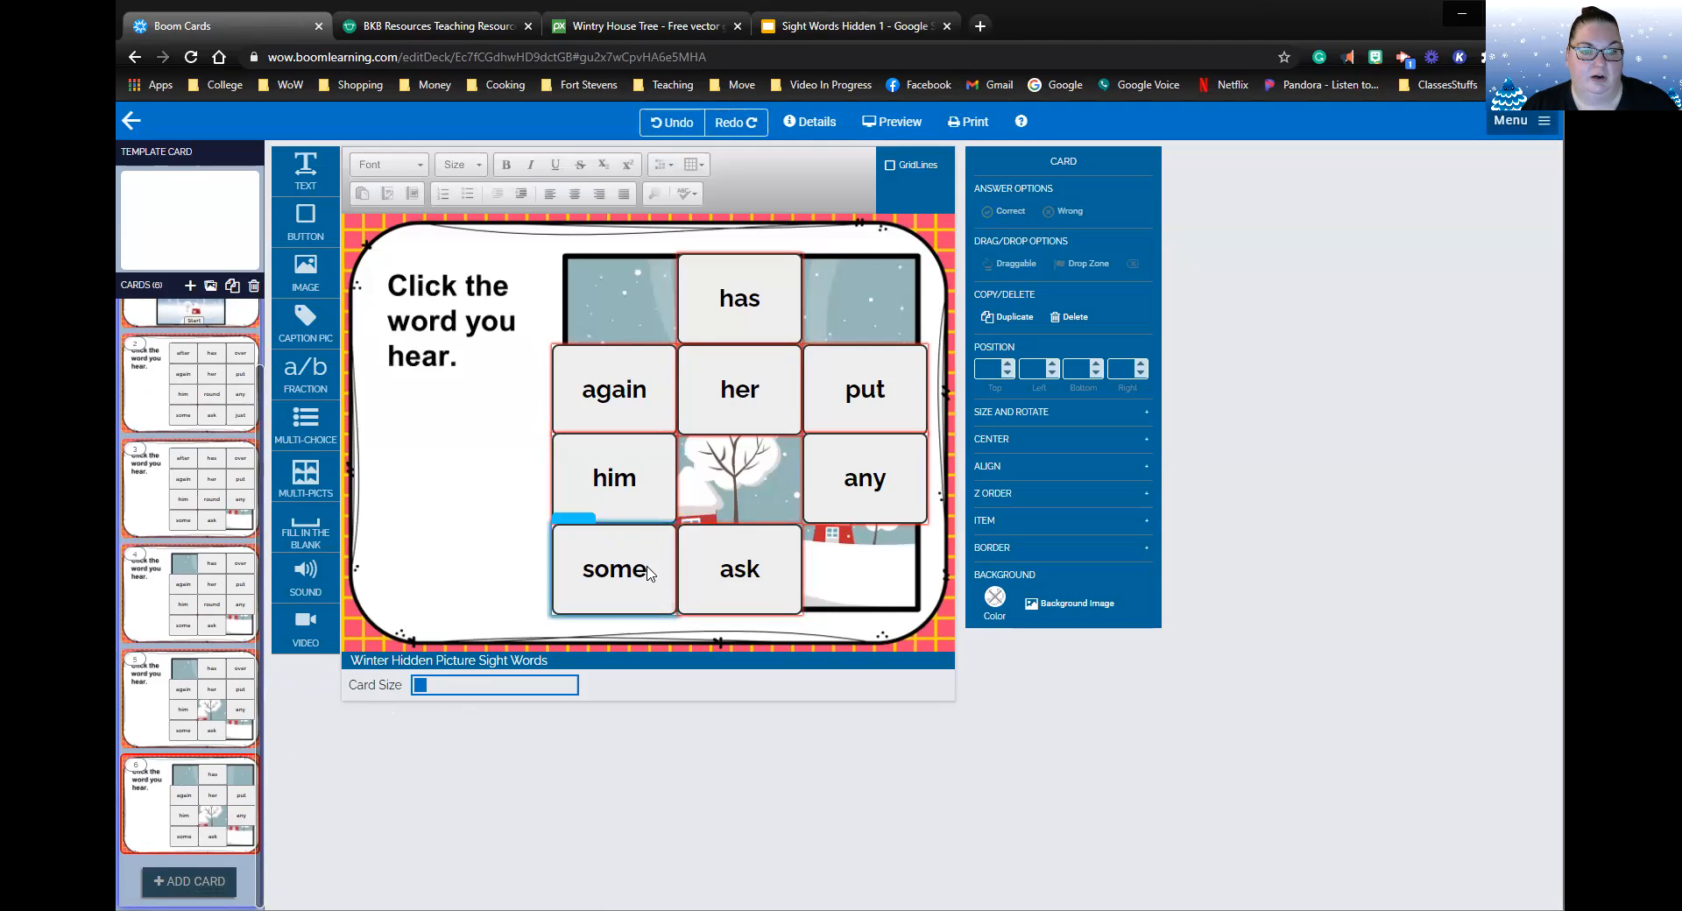
pyautogui.click(232, 285)
pyautogui.click(570, 533)
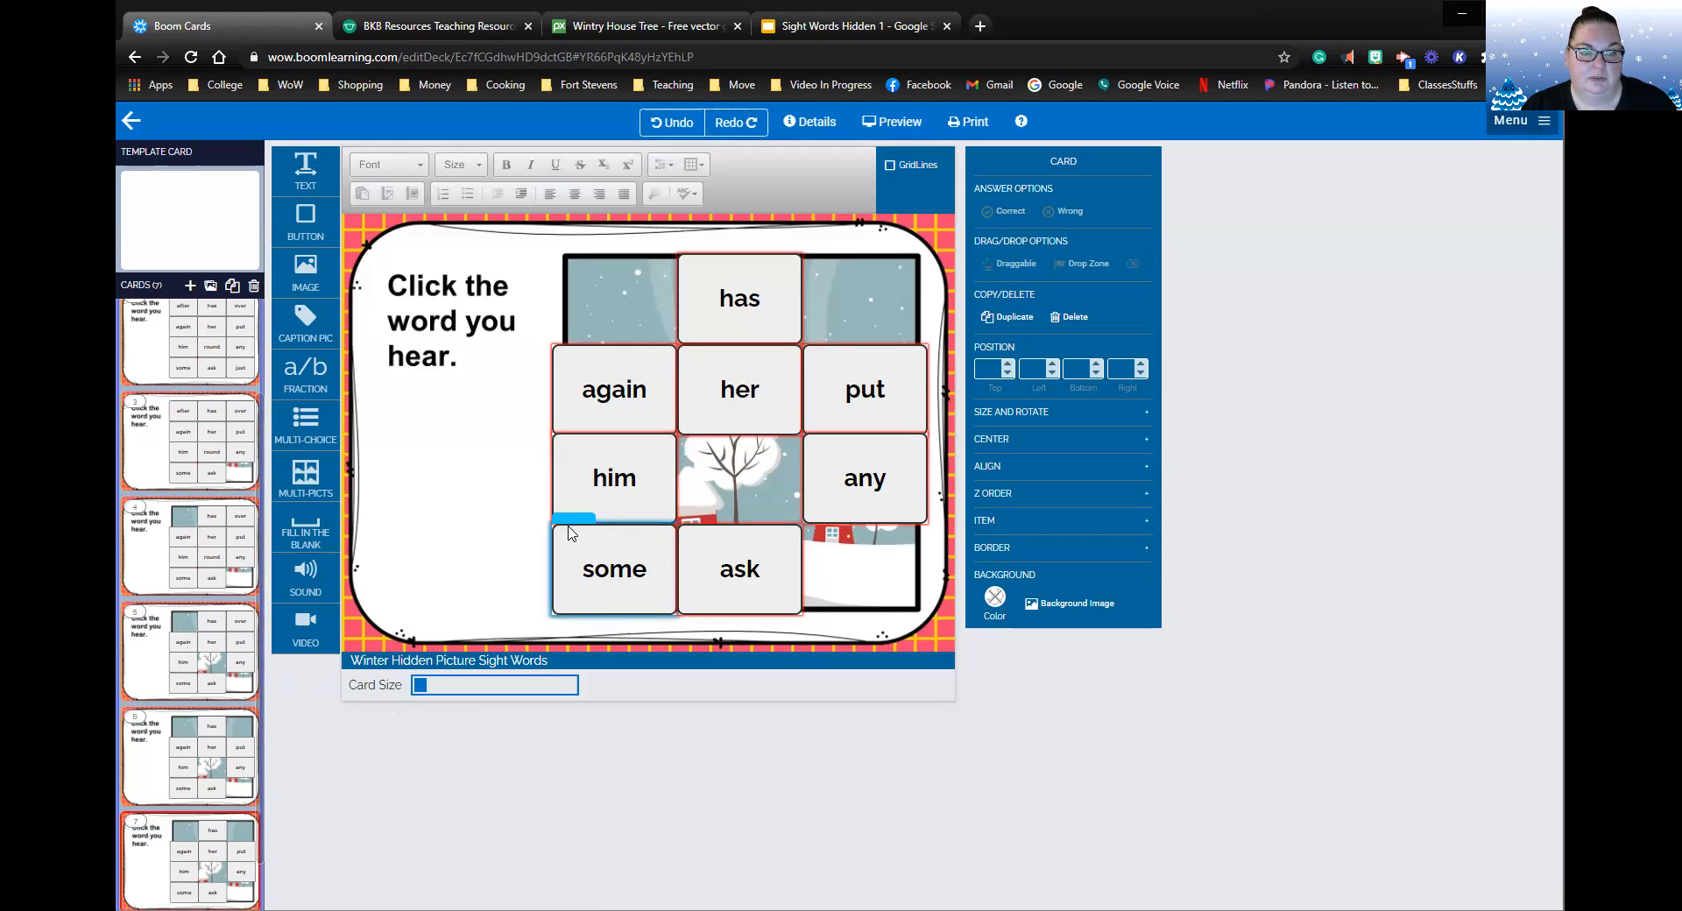
pyautogui.click(568, 525)
pyautogui.press('Delete')
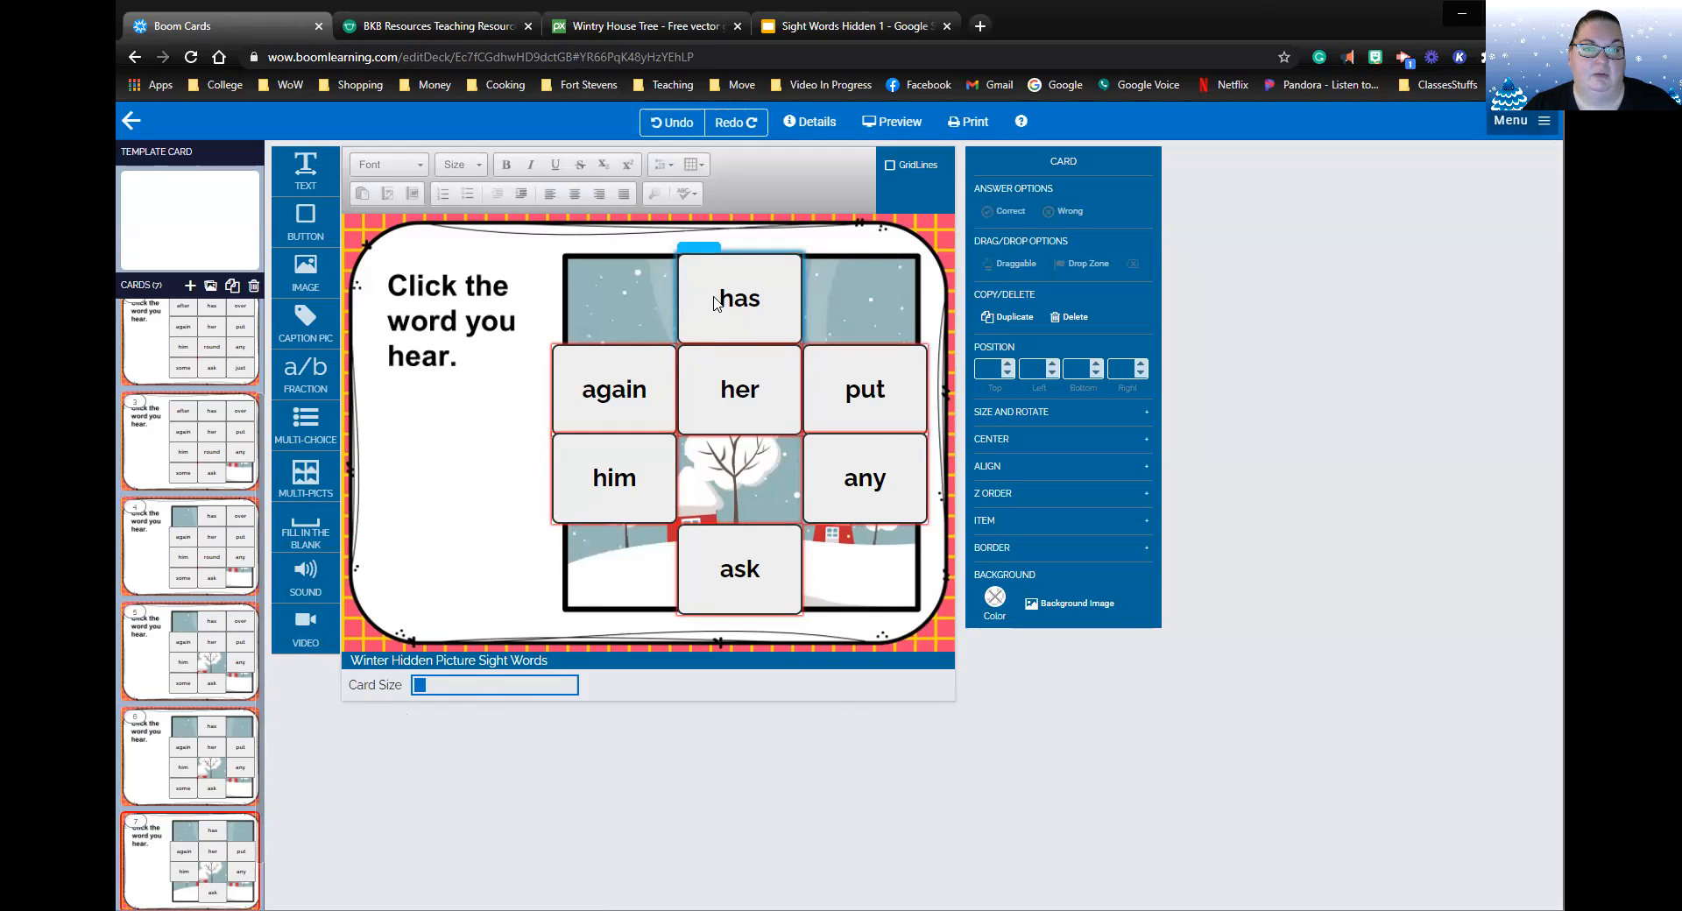
pyautogui.click(736, 385)
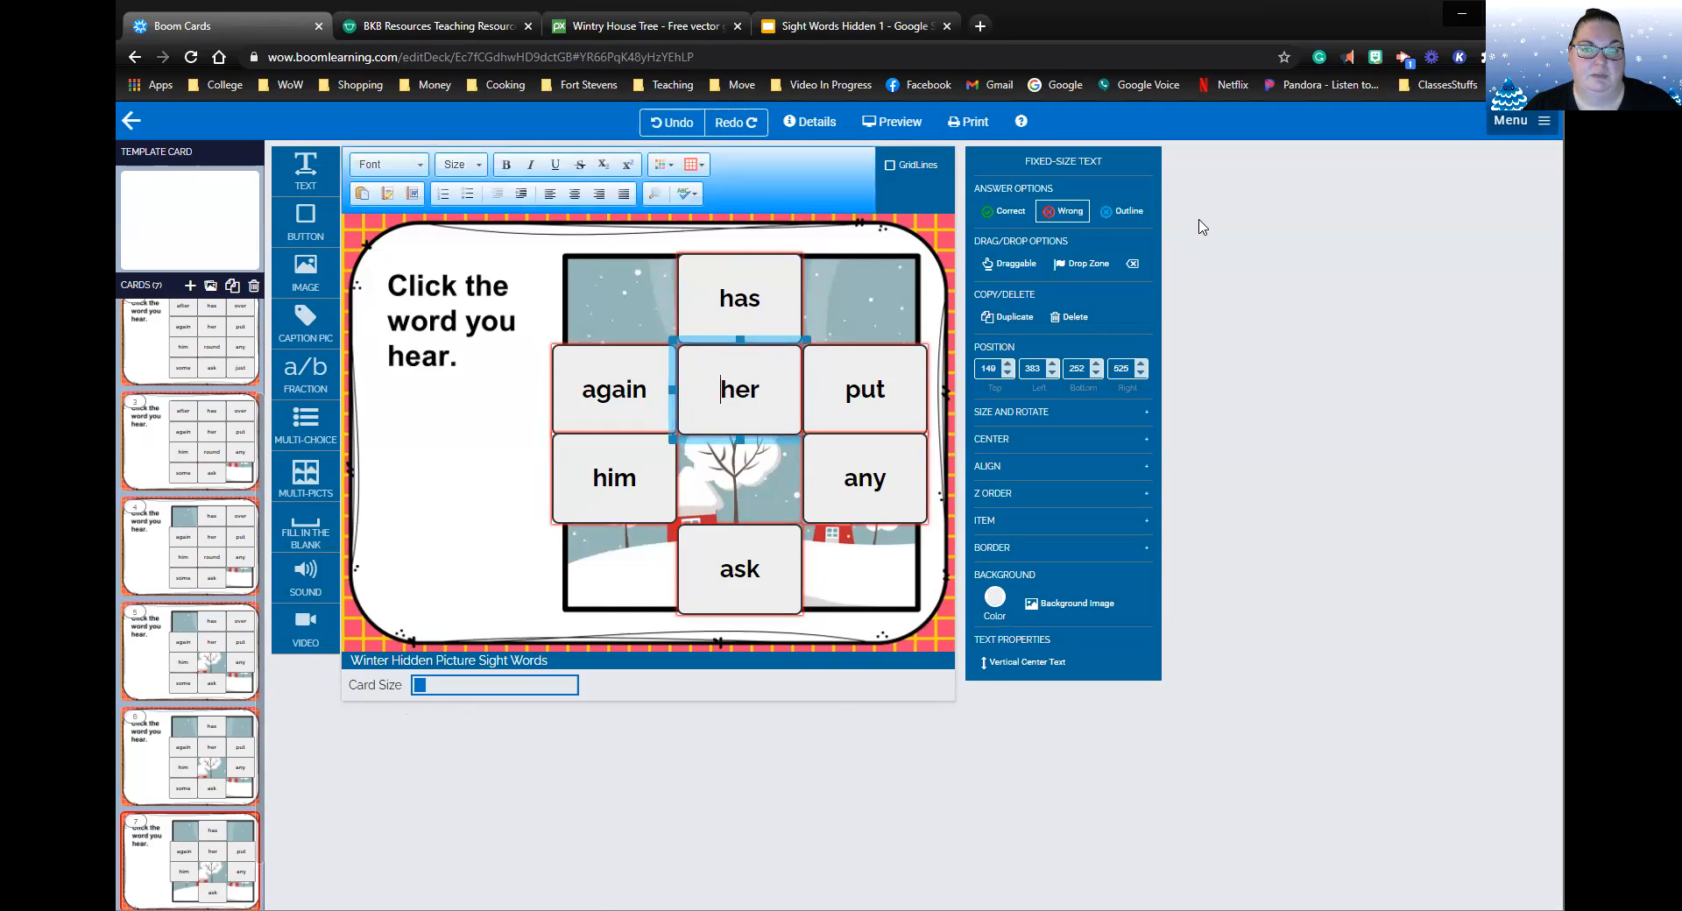
pyautogui.click(1006, 212)
# Duplicate card 7, and on the copy delete the "her" button and set "again" as the correct answer.
pyautogui.scroll(-2, 232, 804)
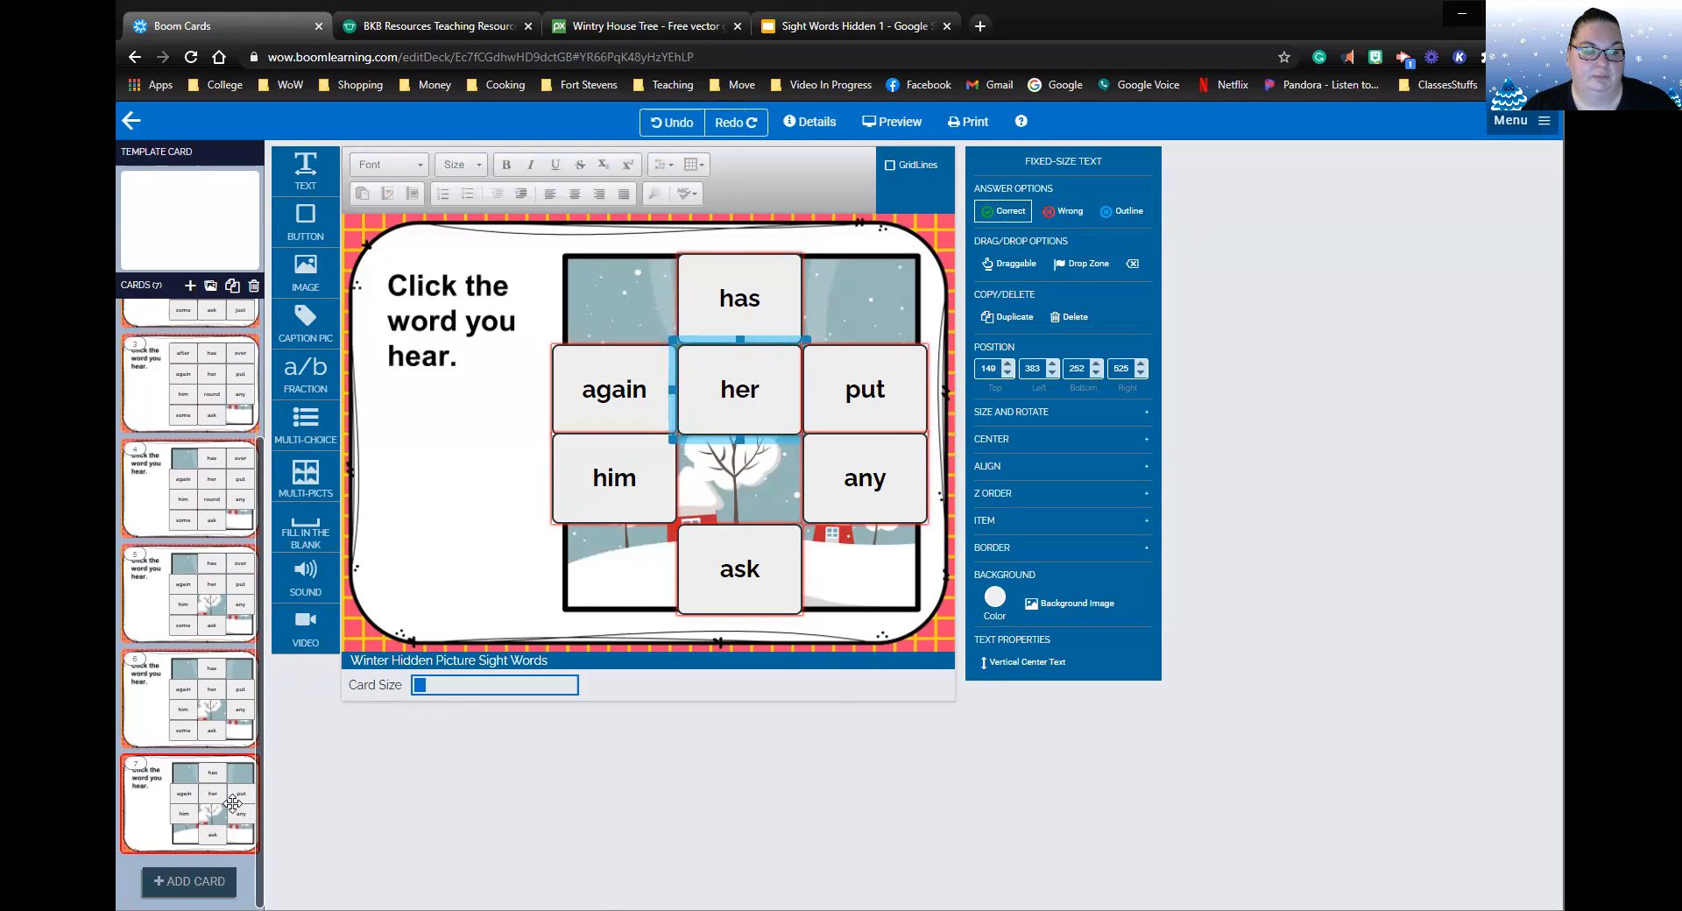
pyautogui.click(138, 806)
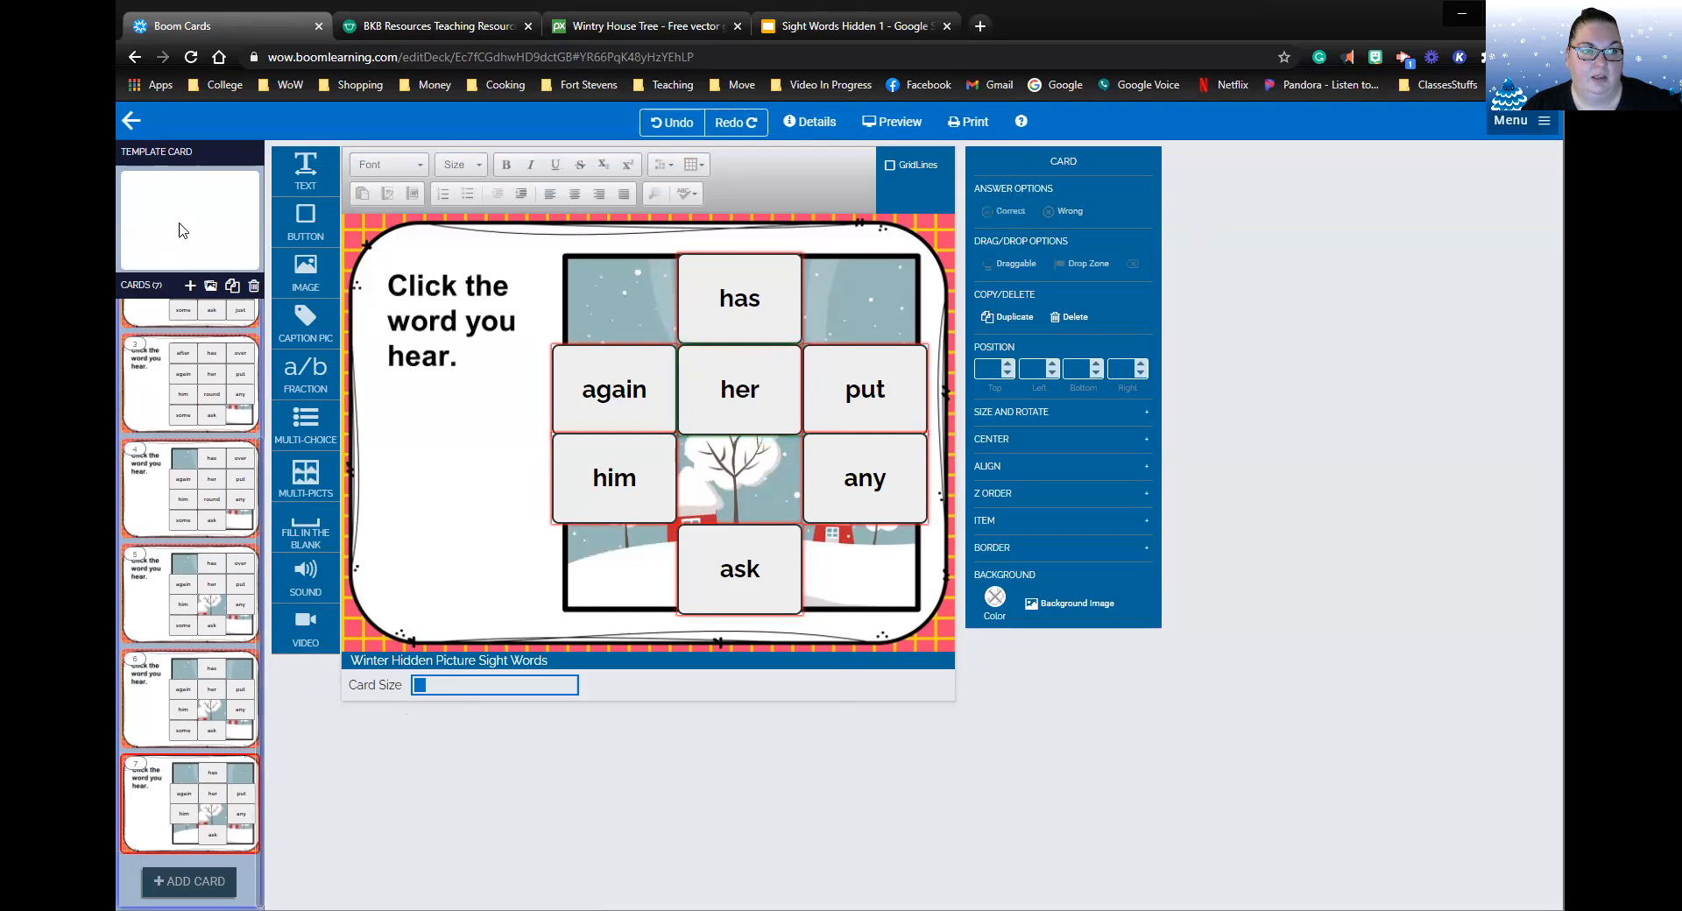
pyautogui.click(233, 287)
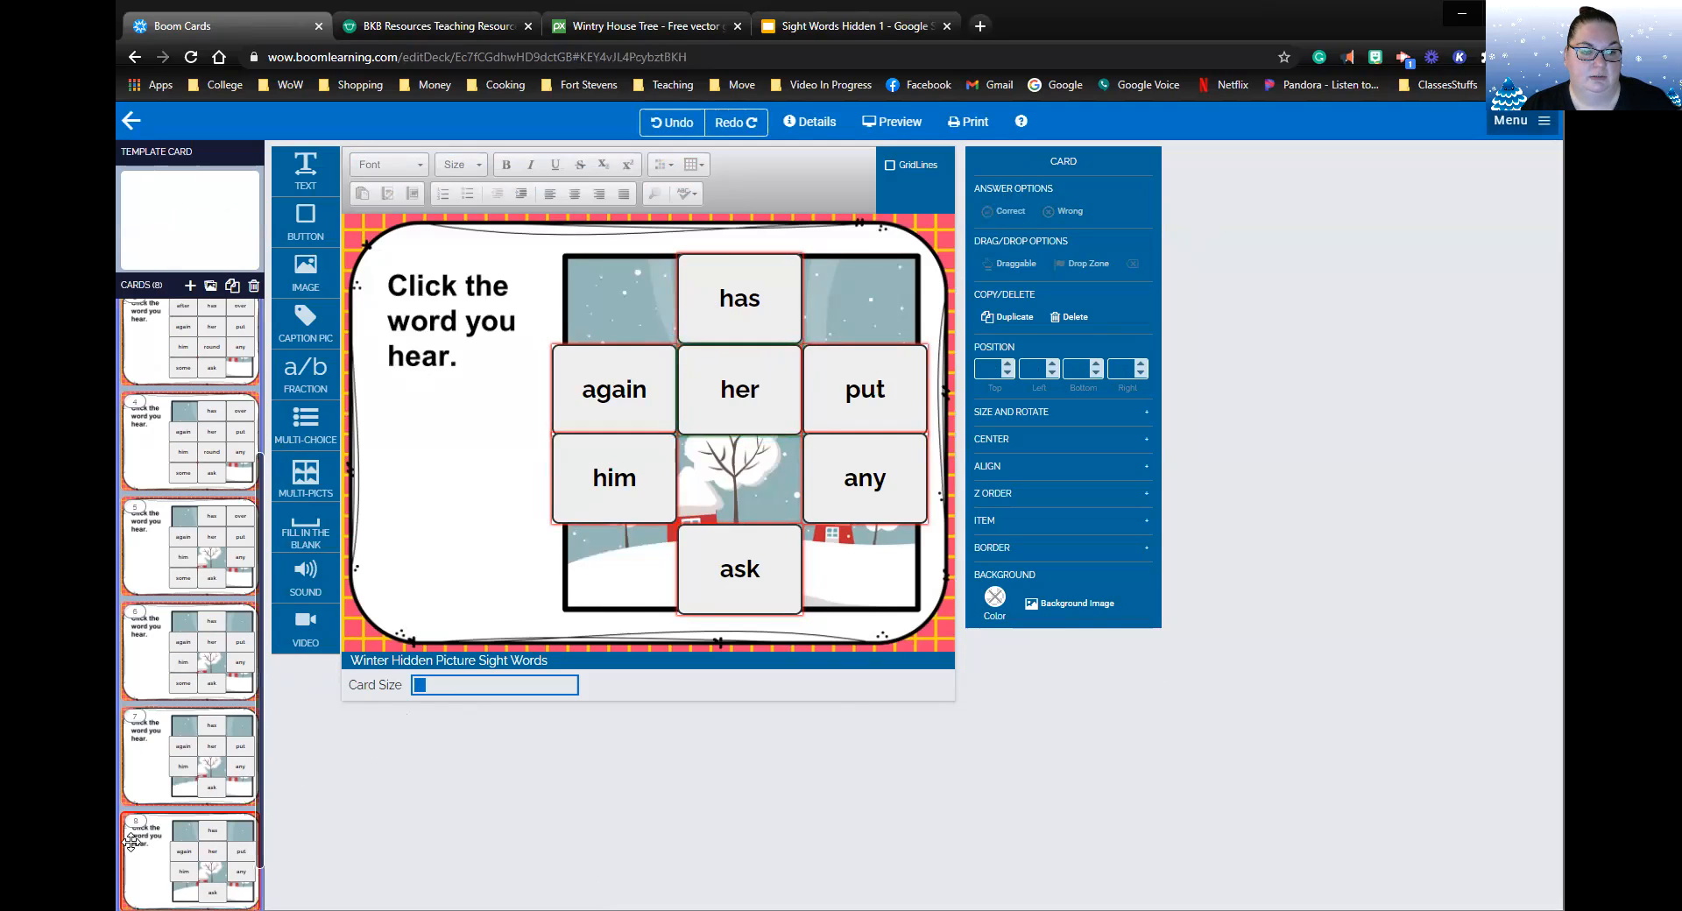
pyautogui.click(700, 350)
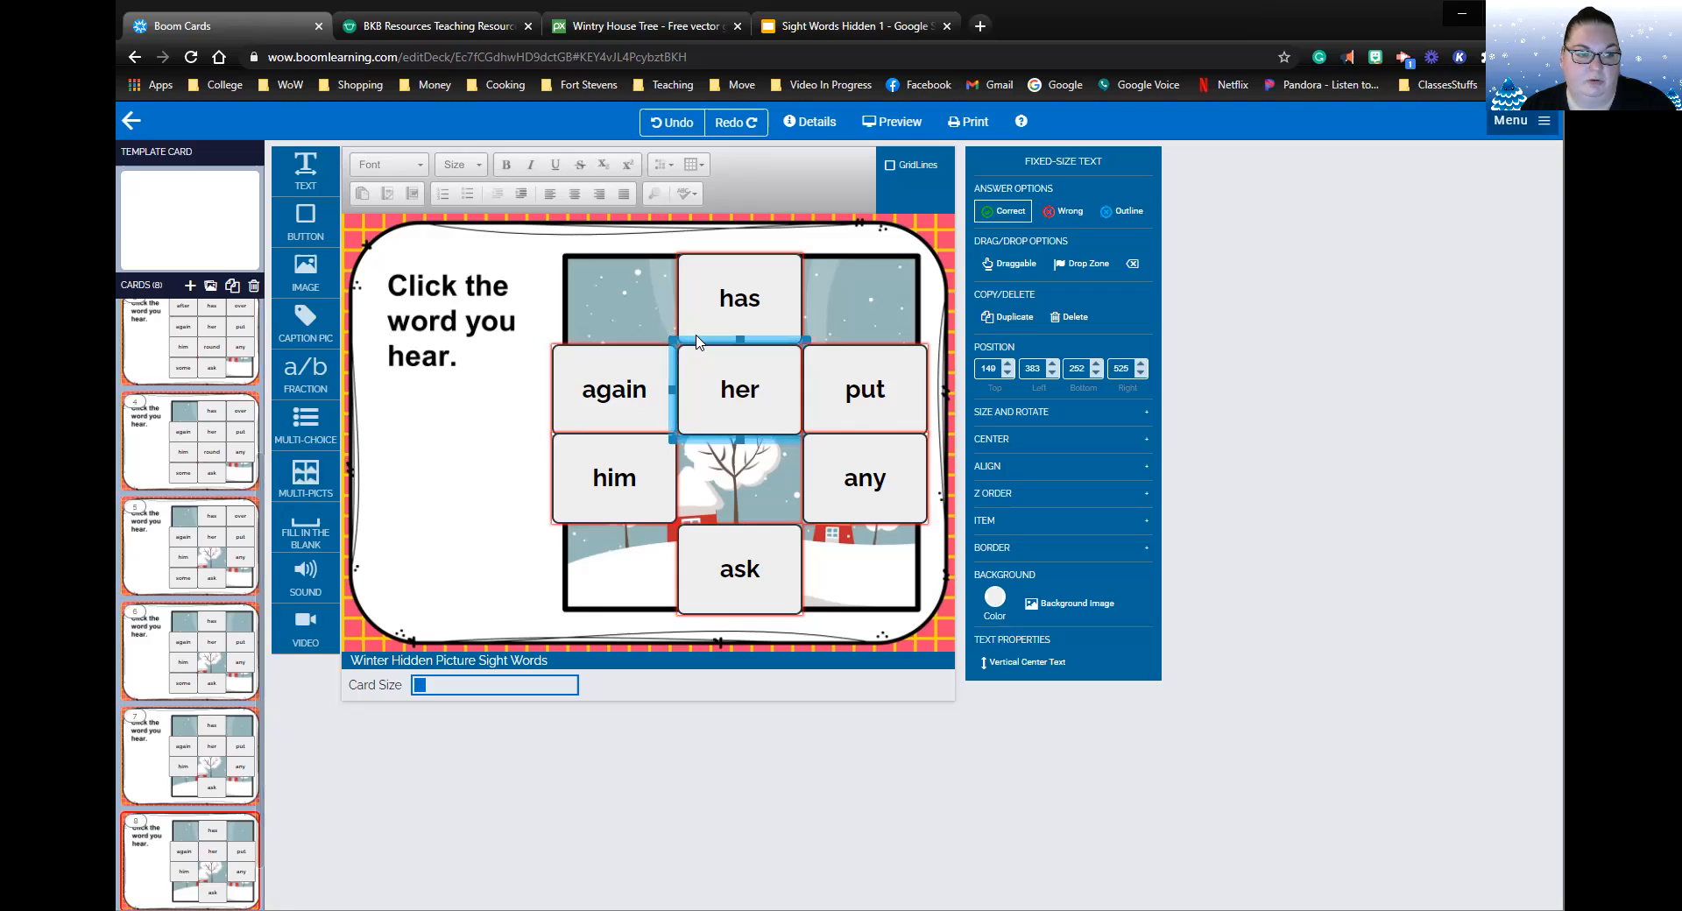
pyautogui.press('Delete')
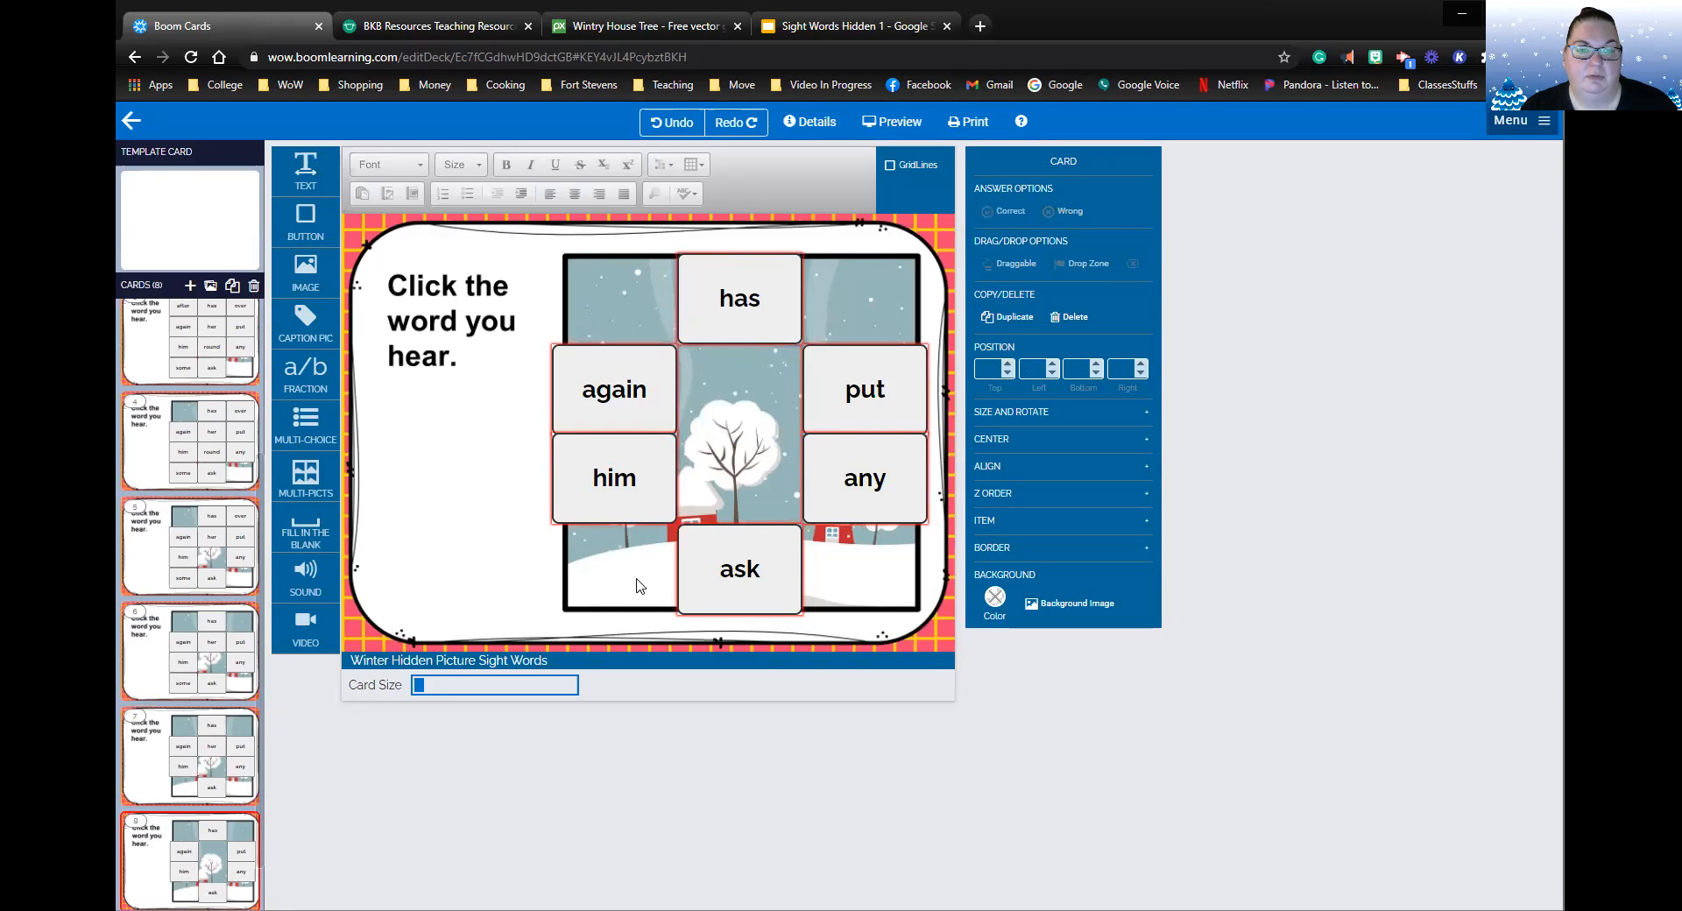
pyautogui.click(585, 390)
pyautogui.click(996, 212)
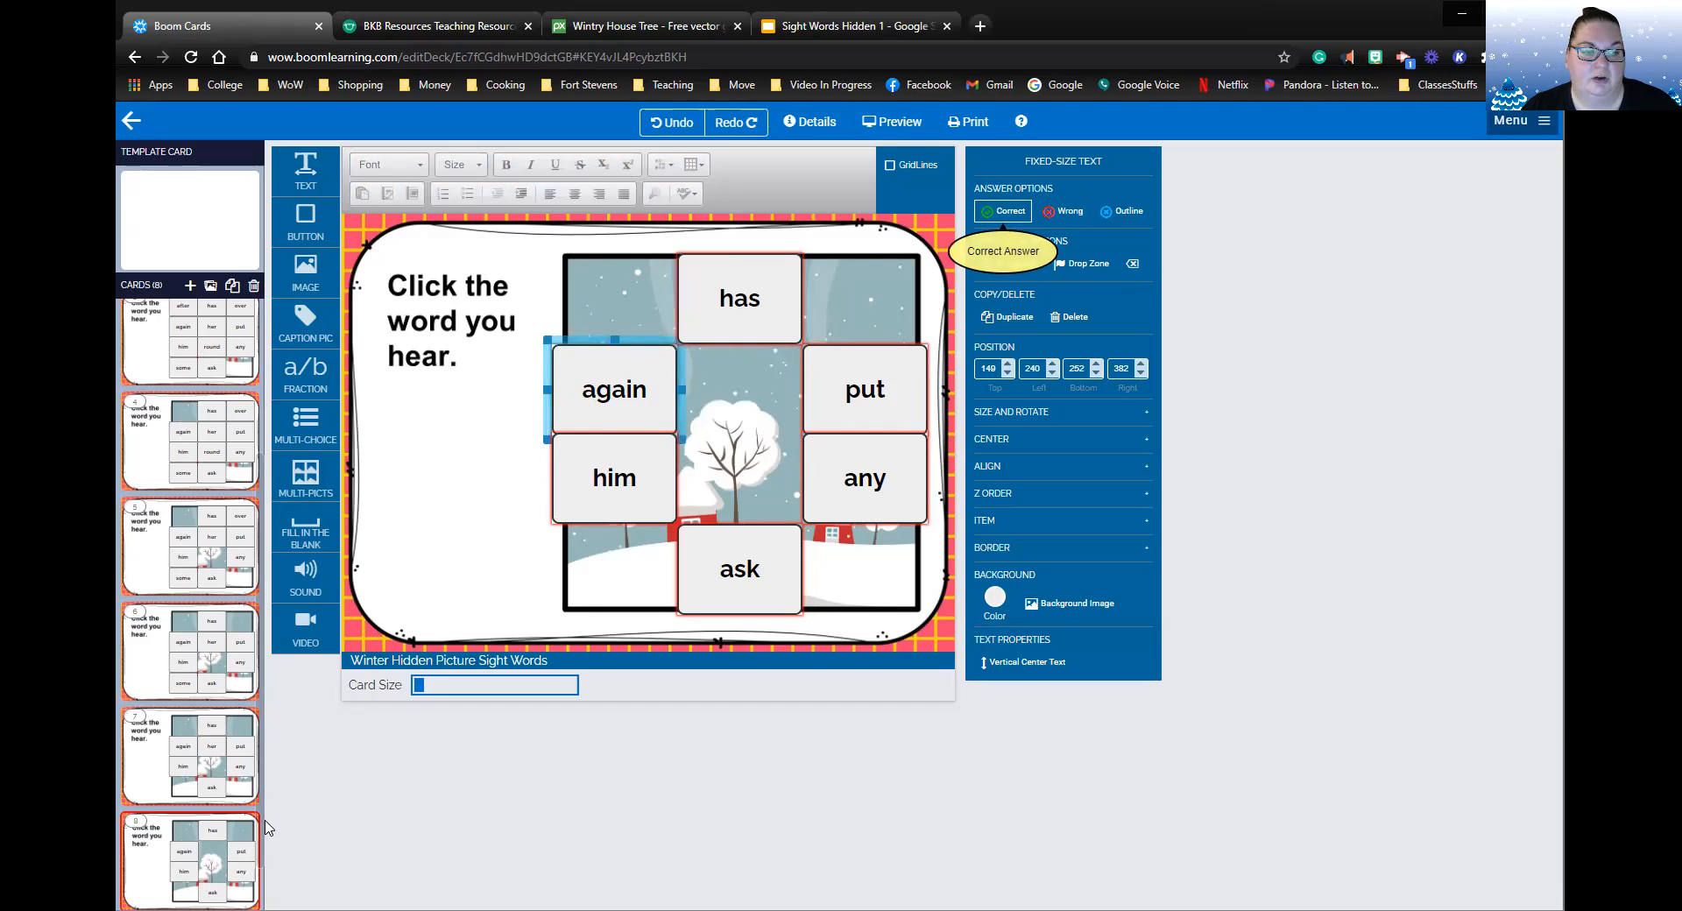
# Duplicate card 8 and delete the "again" button from the copy.
pyautogui.click(232, 285)
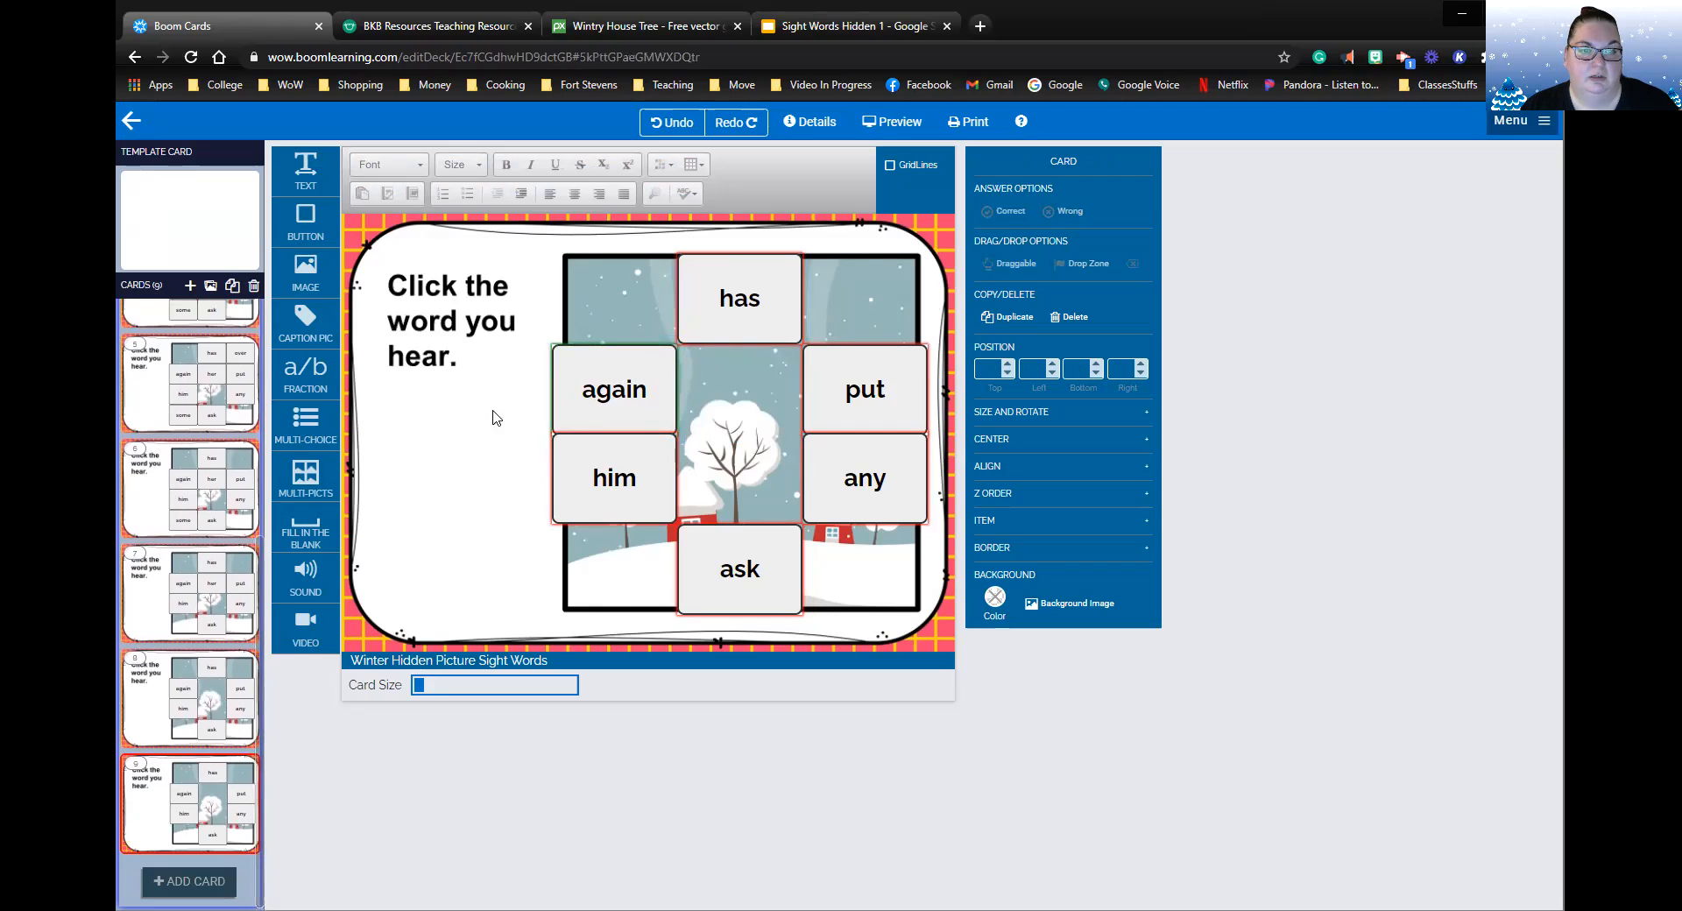
pyautogui.click(565, 351)
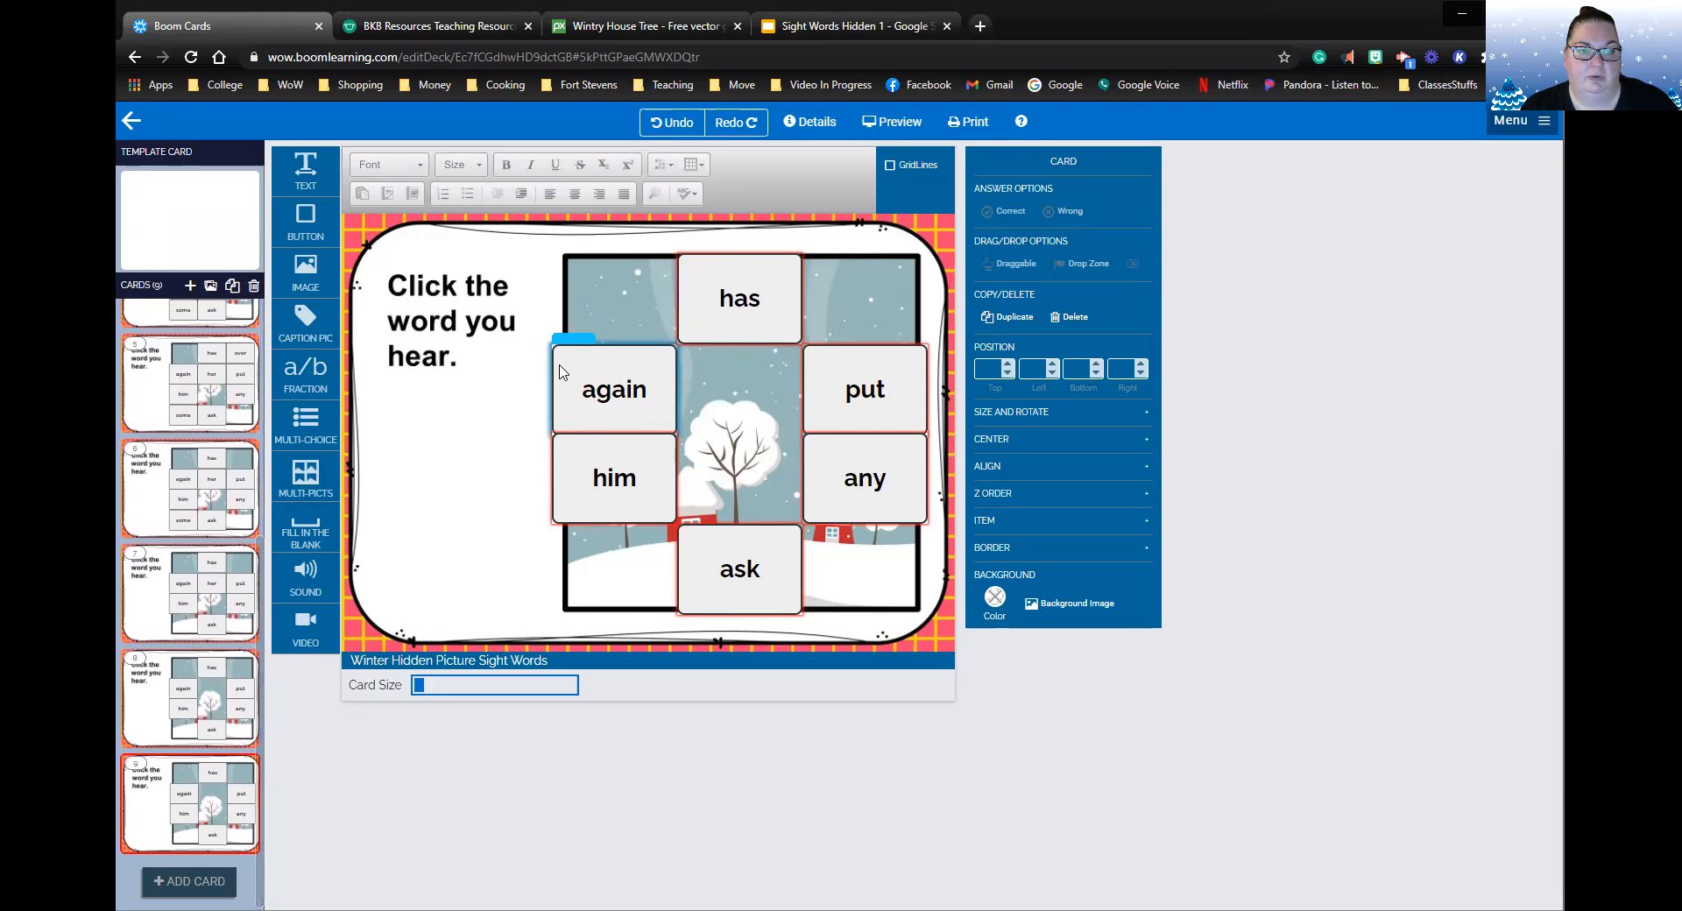
pyautogui.press('Delete')
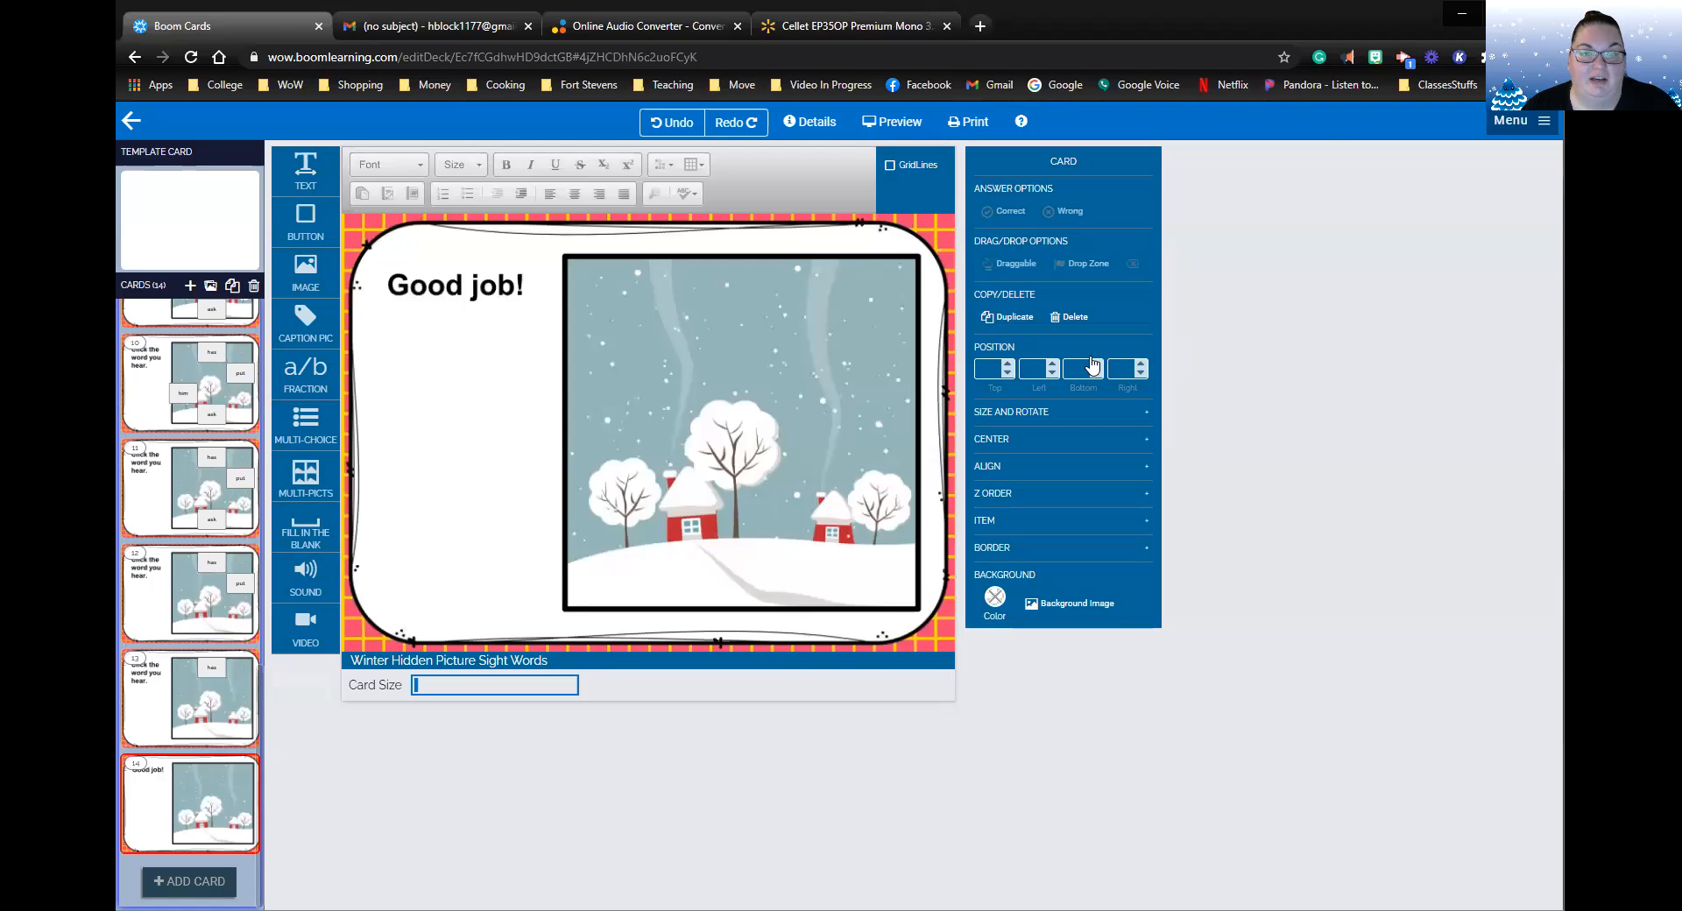
# Review the deck's cards, checking cards 12 to 14, cards 2 to 5 and the Start card.
pyautogui.click(175, 724)
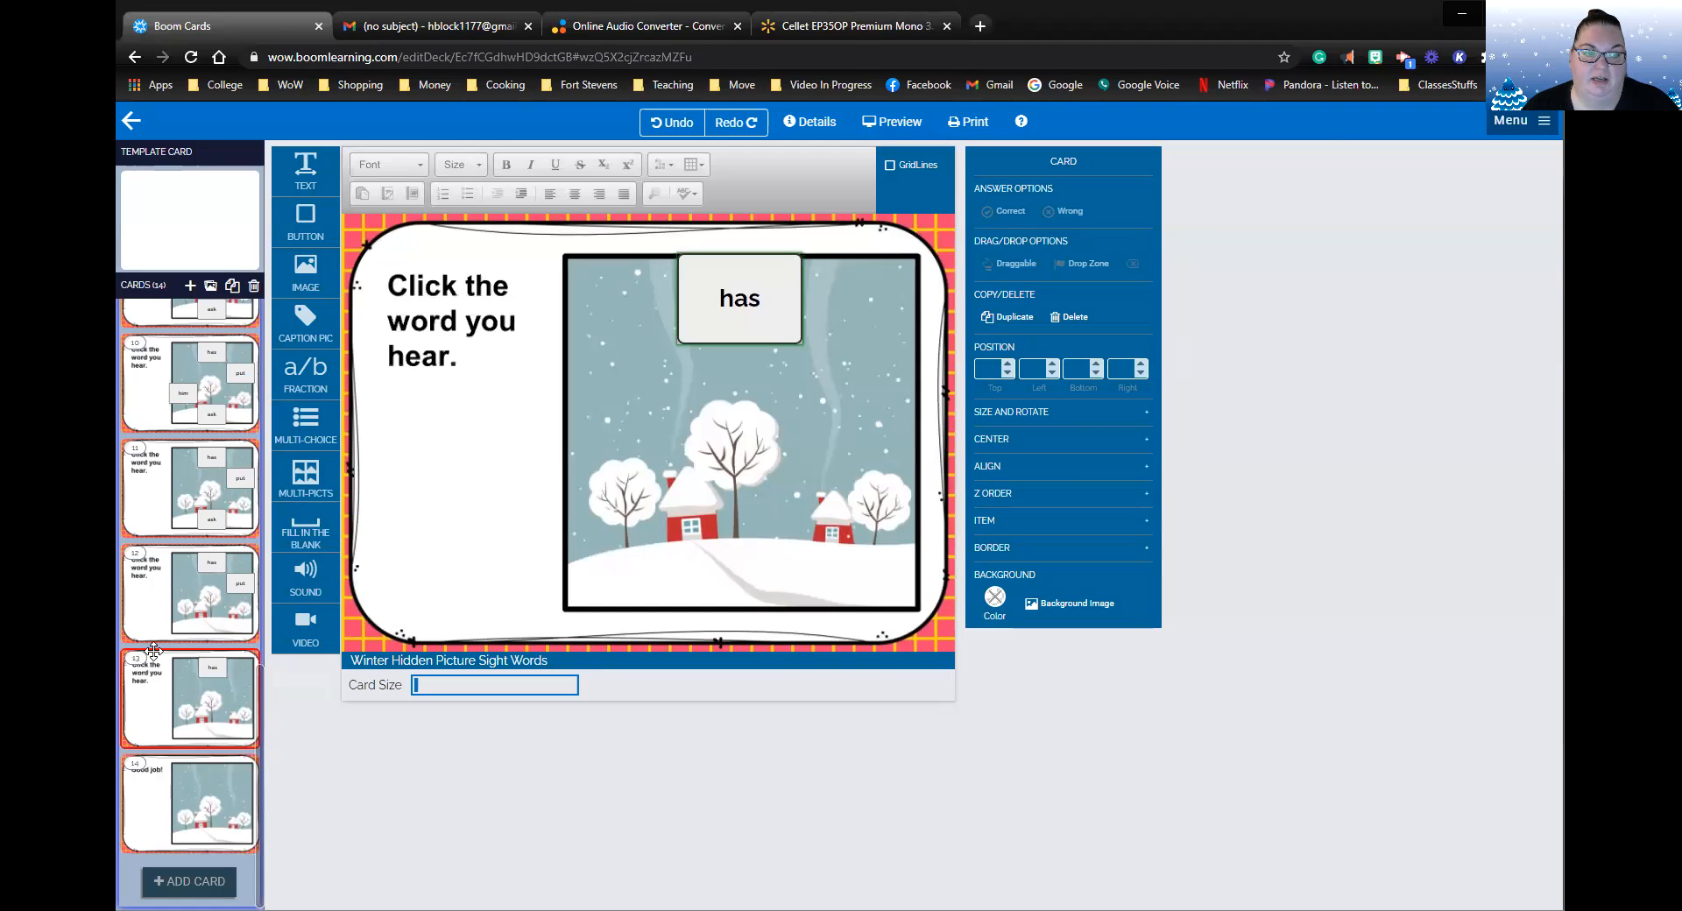
pyautogui.click(151, 594)
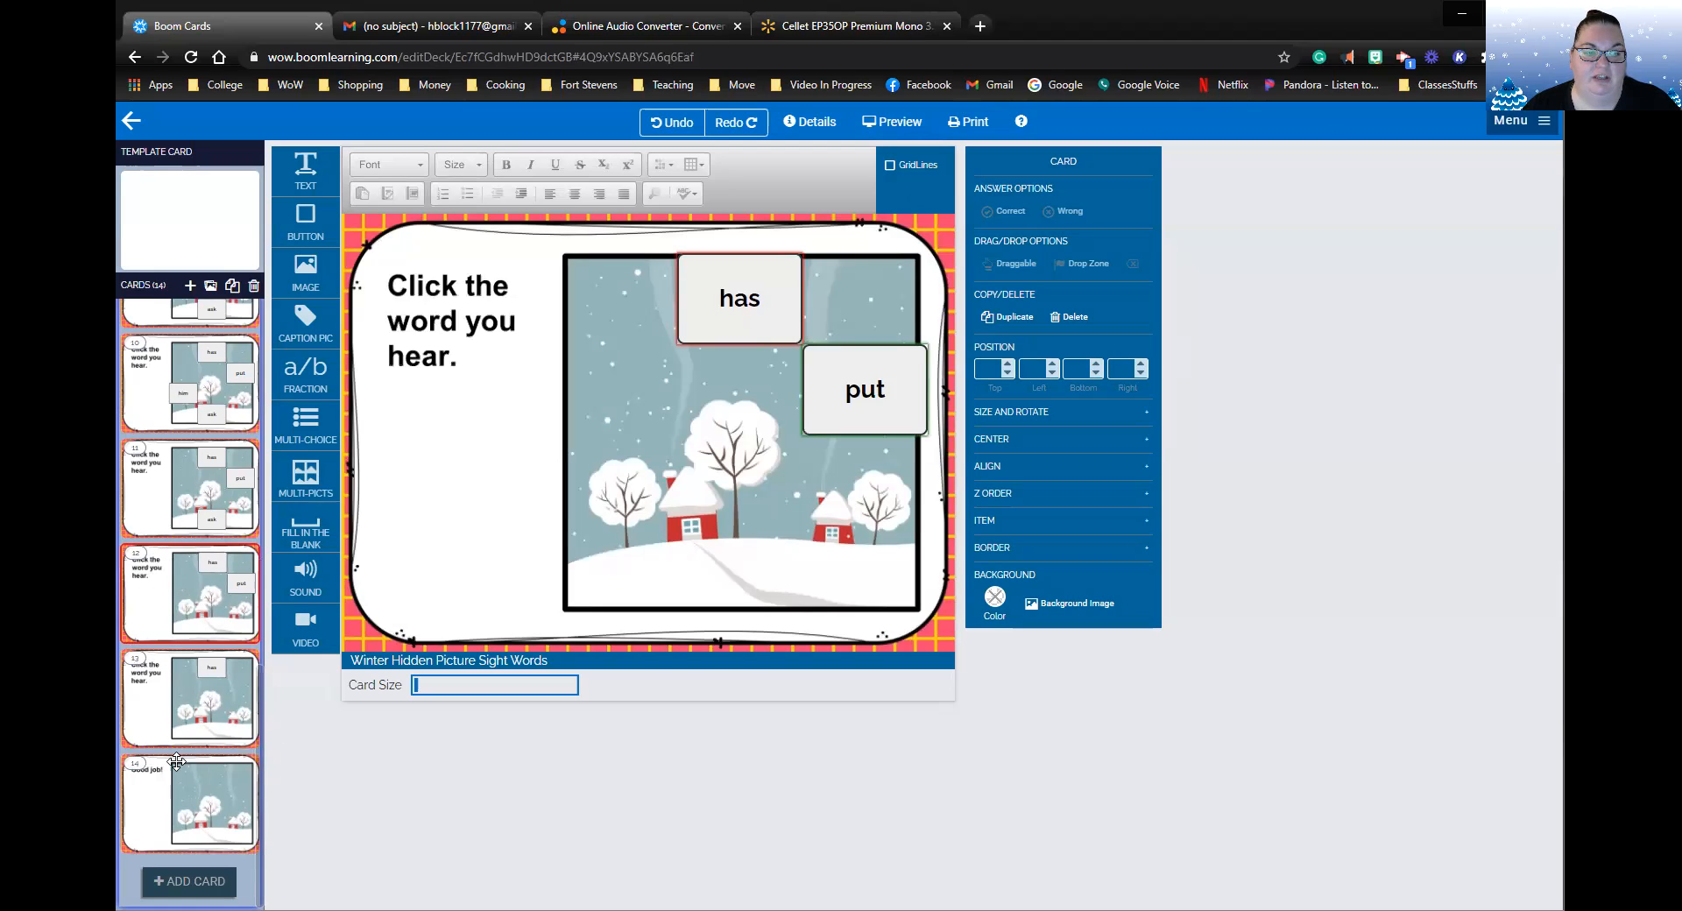
pyautogui.click(176, 762)
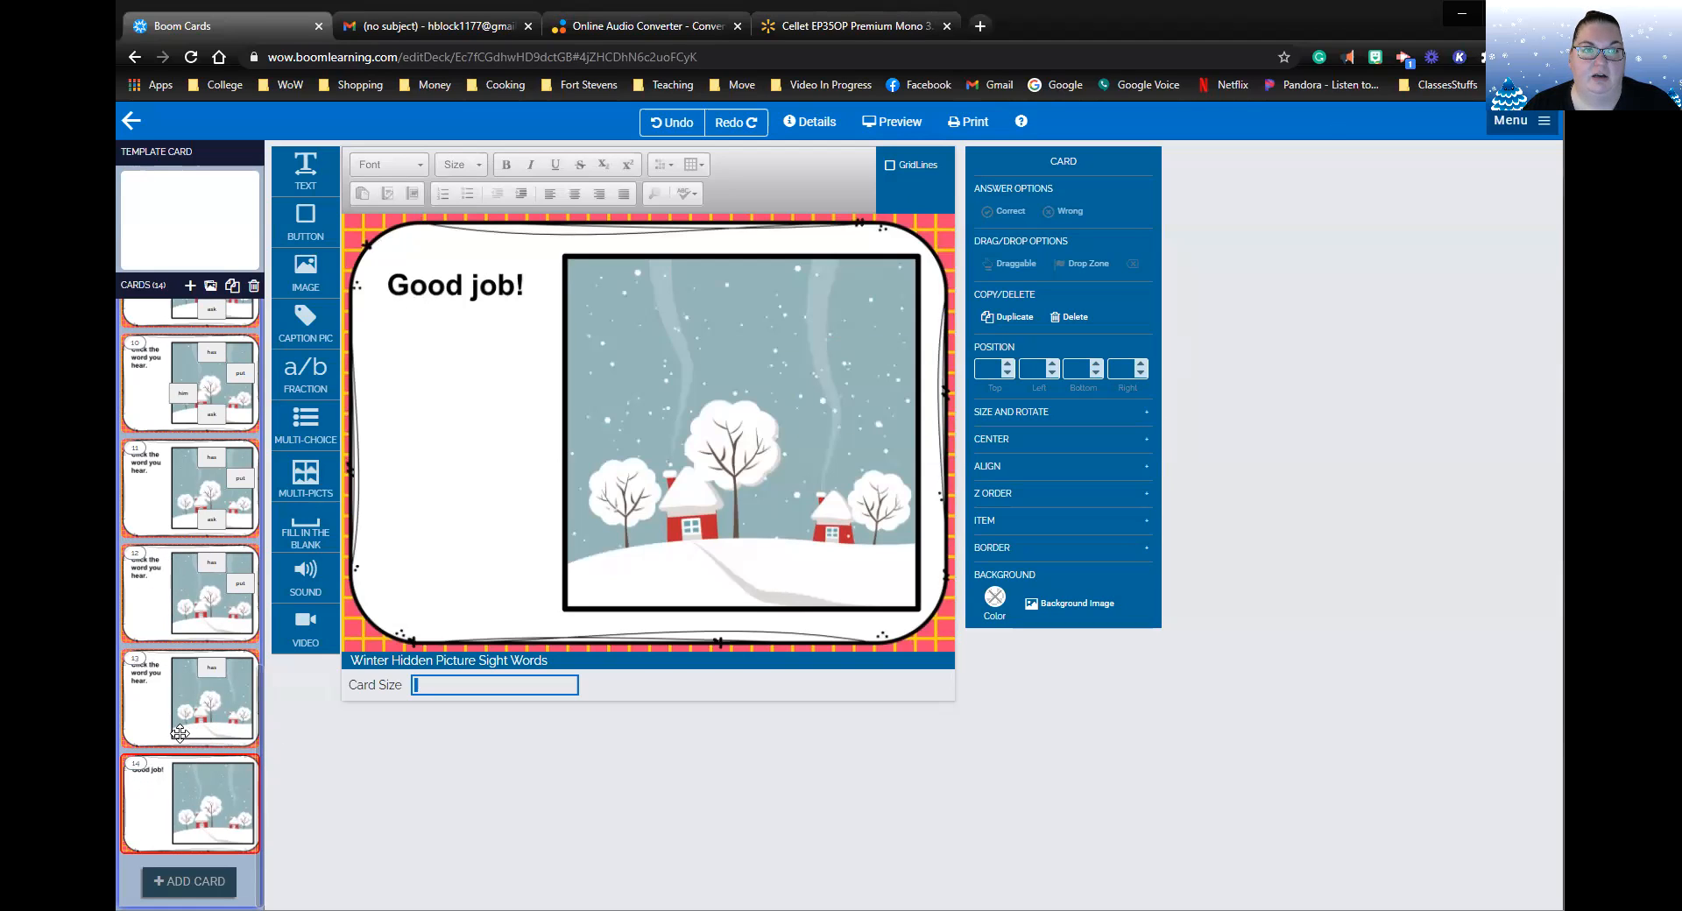
pyautogui.scroll(10, 180, 733)
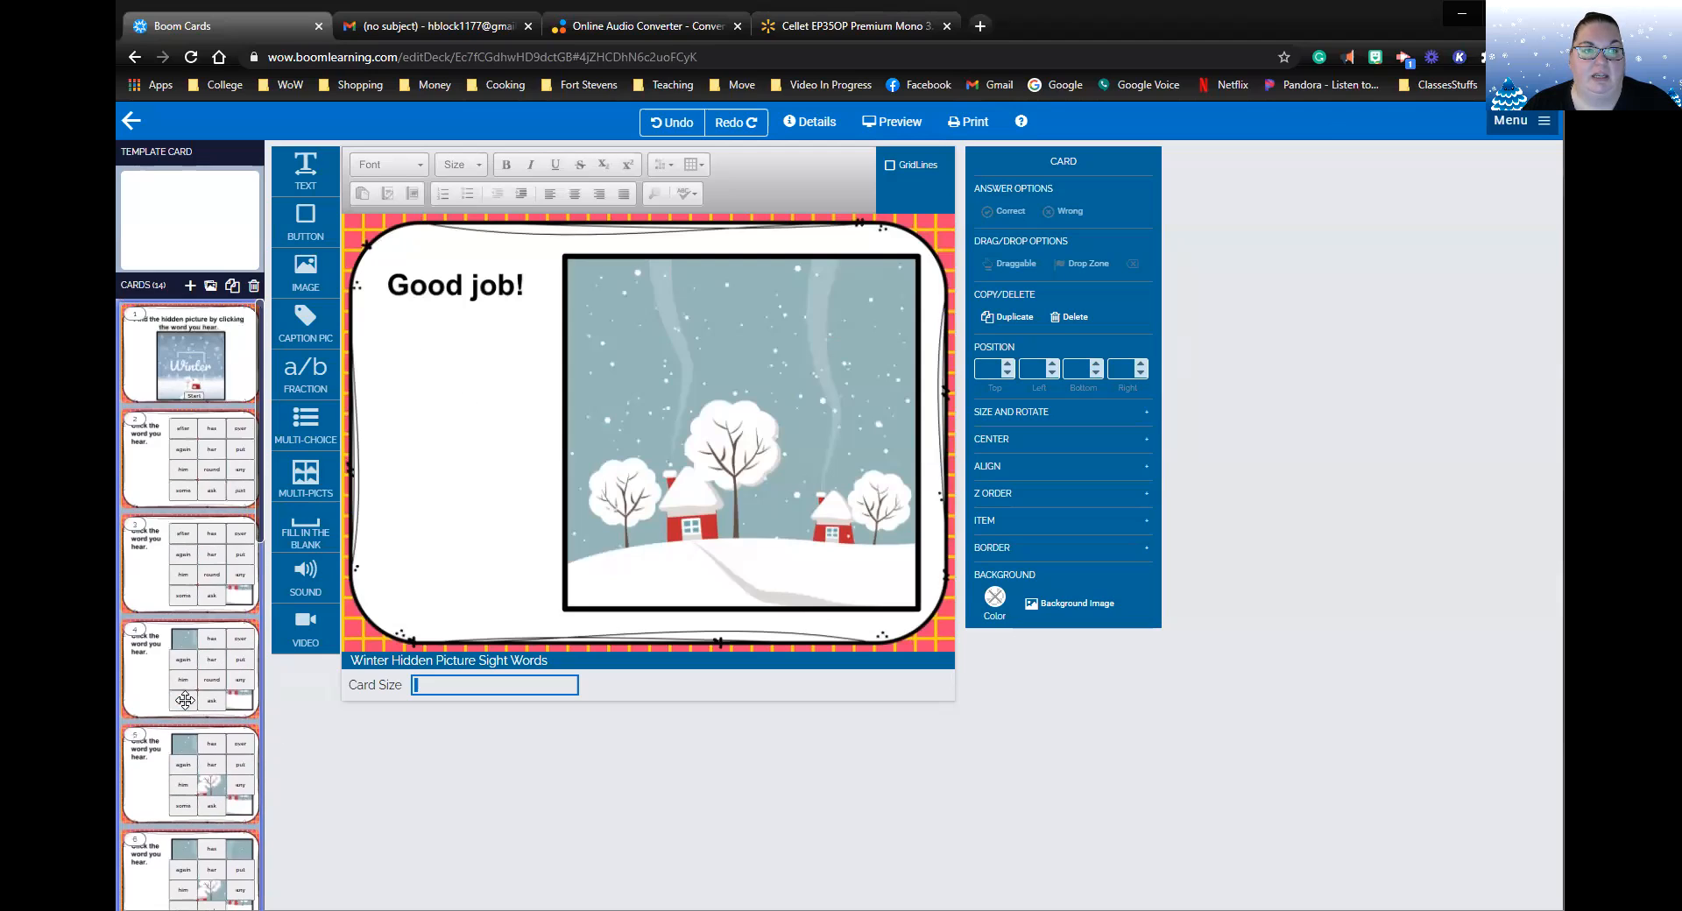
pyautogui.click(149, 450)
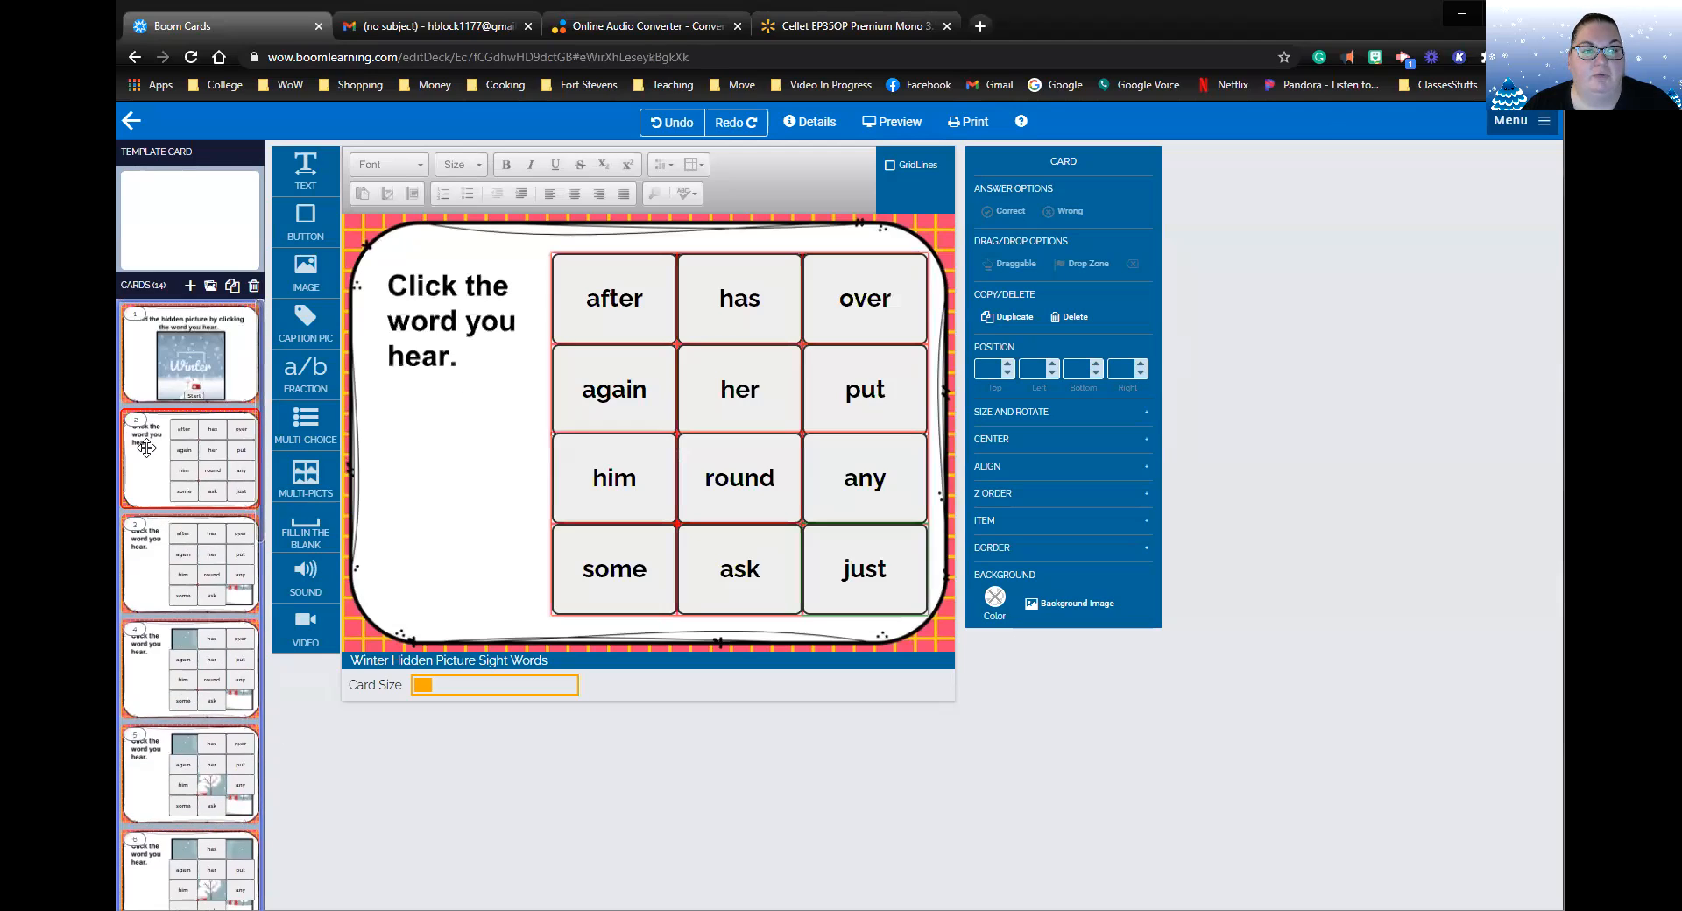
pyautogui.click(149, 565)
pyautogui.click(156, 679)
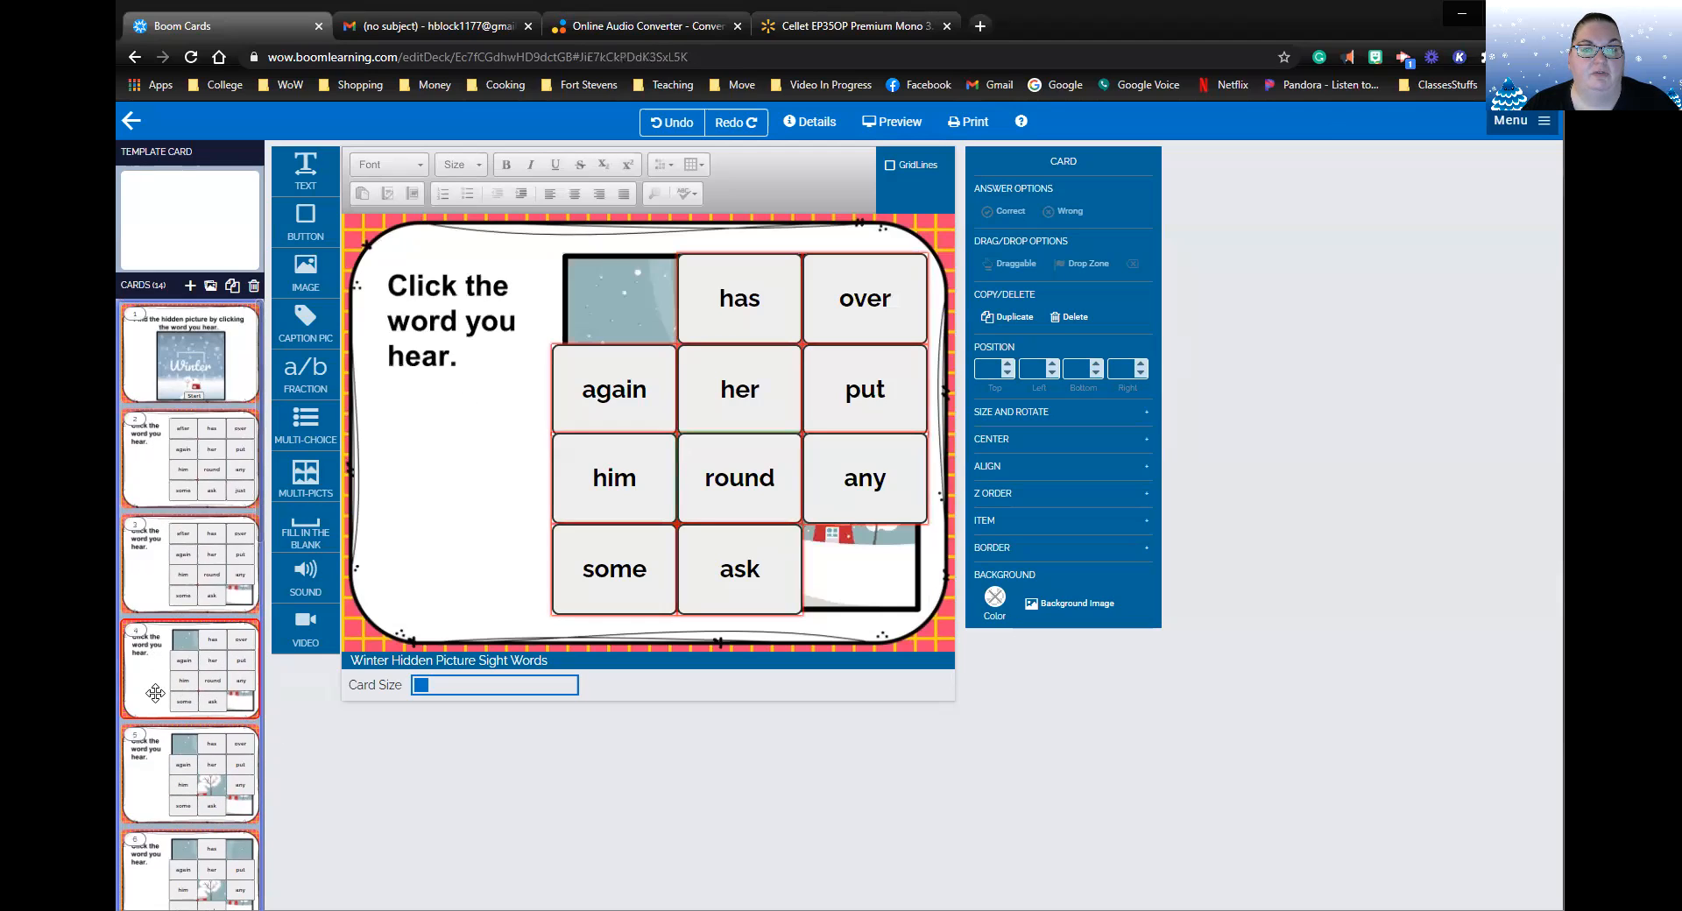
pyautogui.click(155, 747)
pyautogui.click(136, 368)
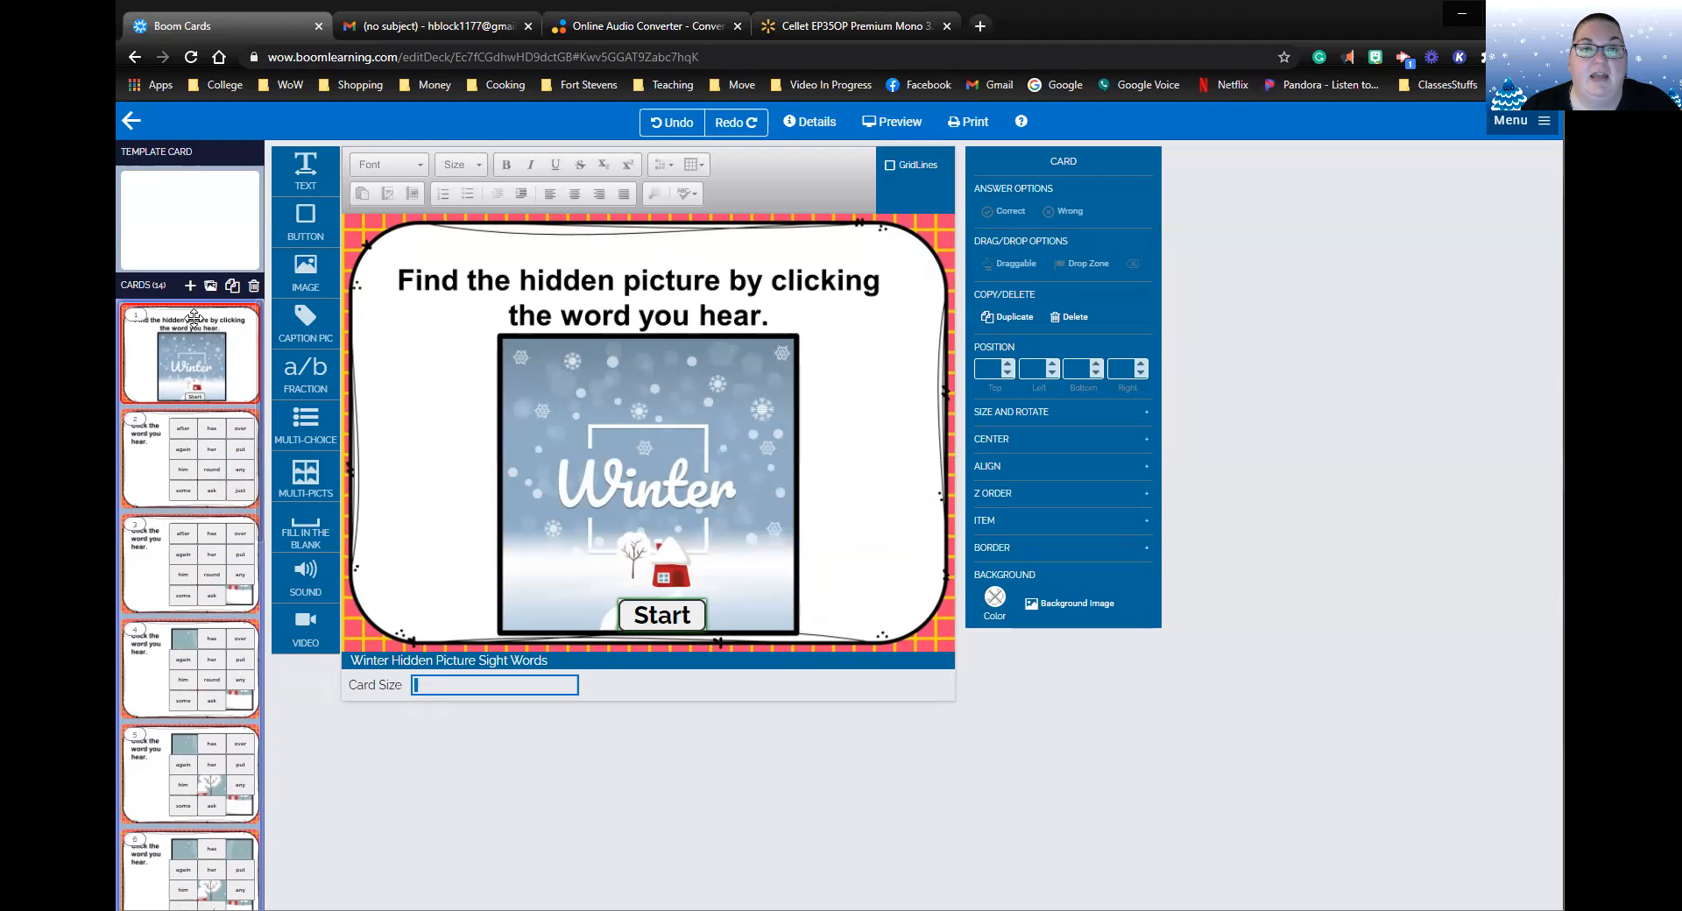
# View the Cellet headset product page on Walmart, switch to the Gmail message with the recordings, and close the Walmart page.
pyautogui.click(764, 32)
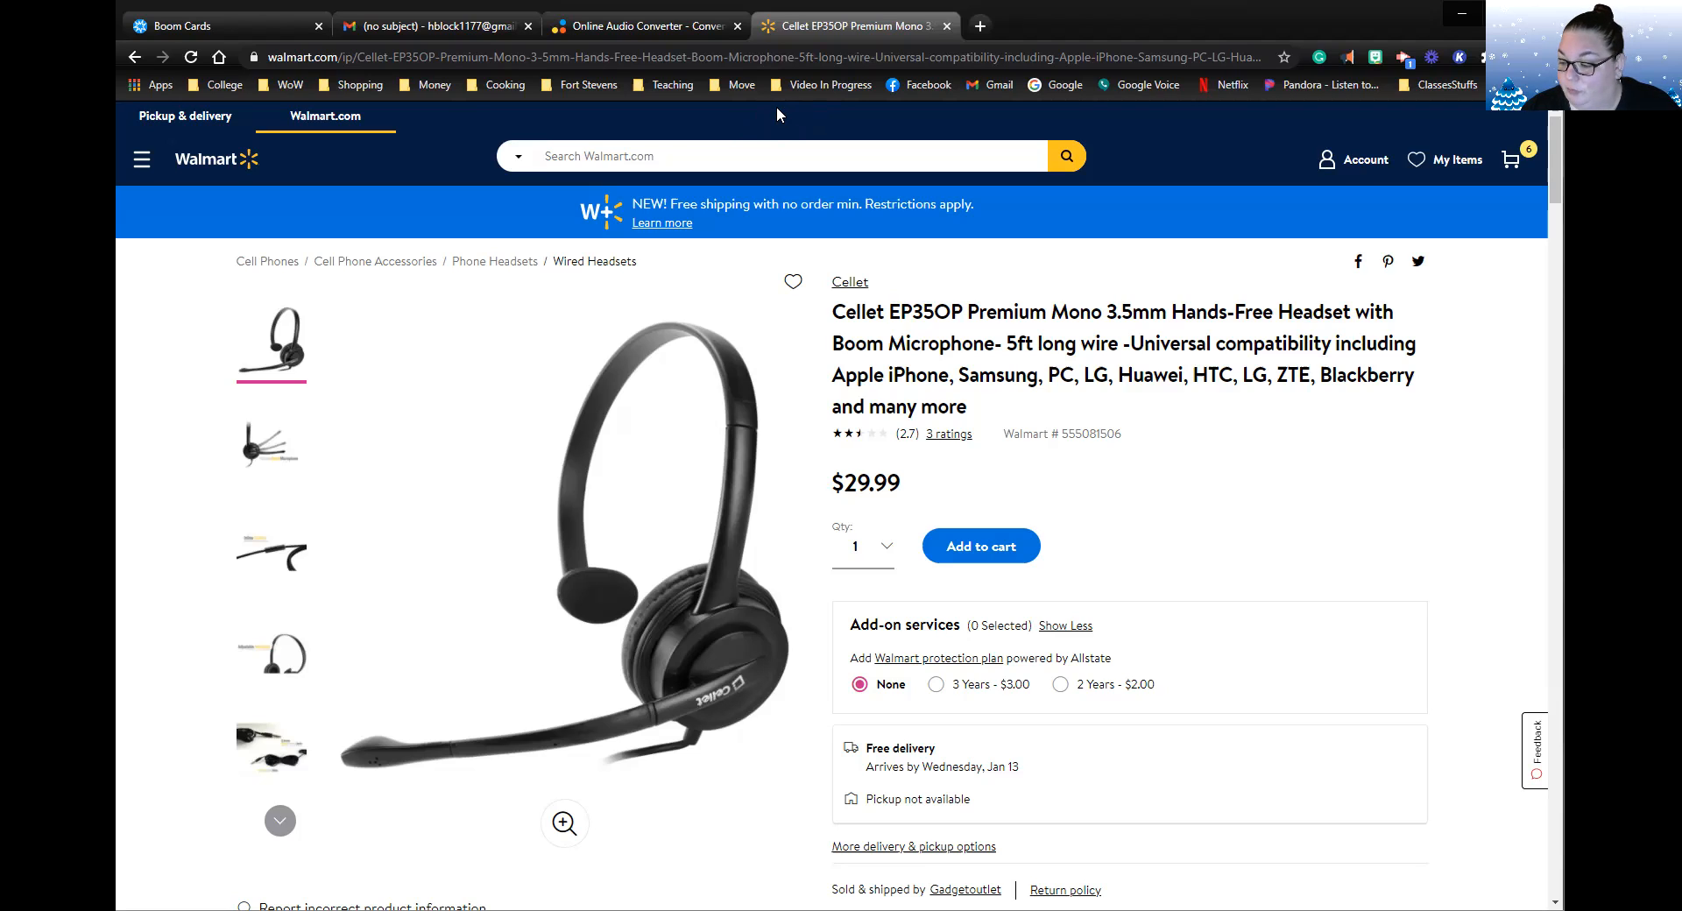
pyautogui.click(442, 29)
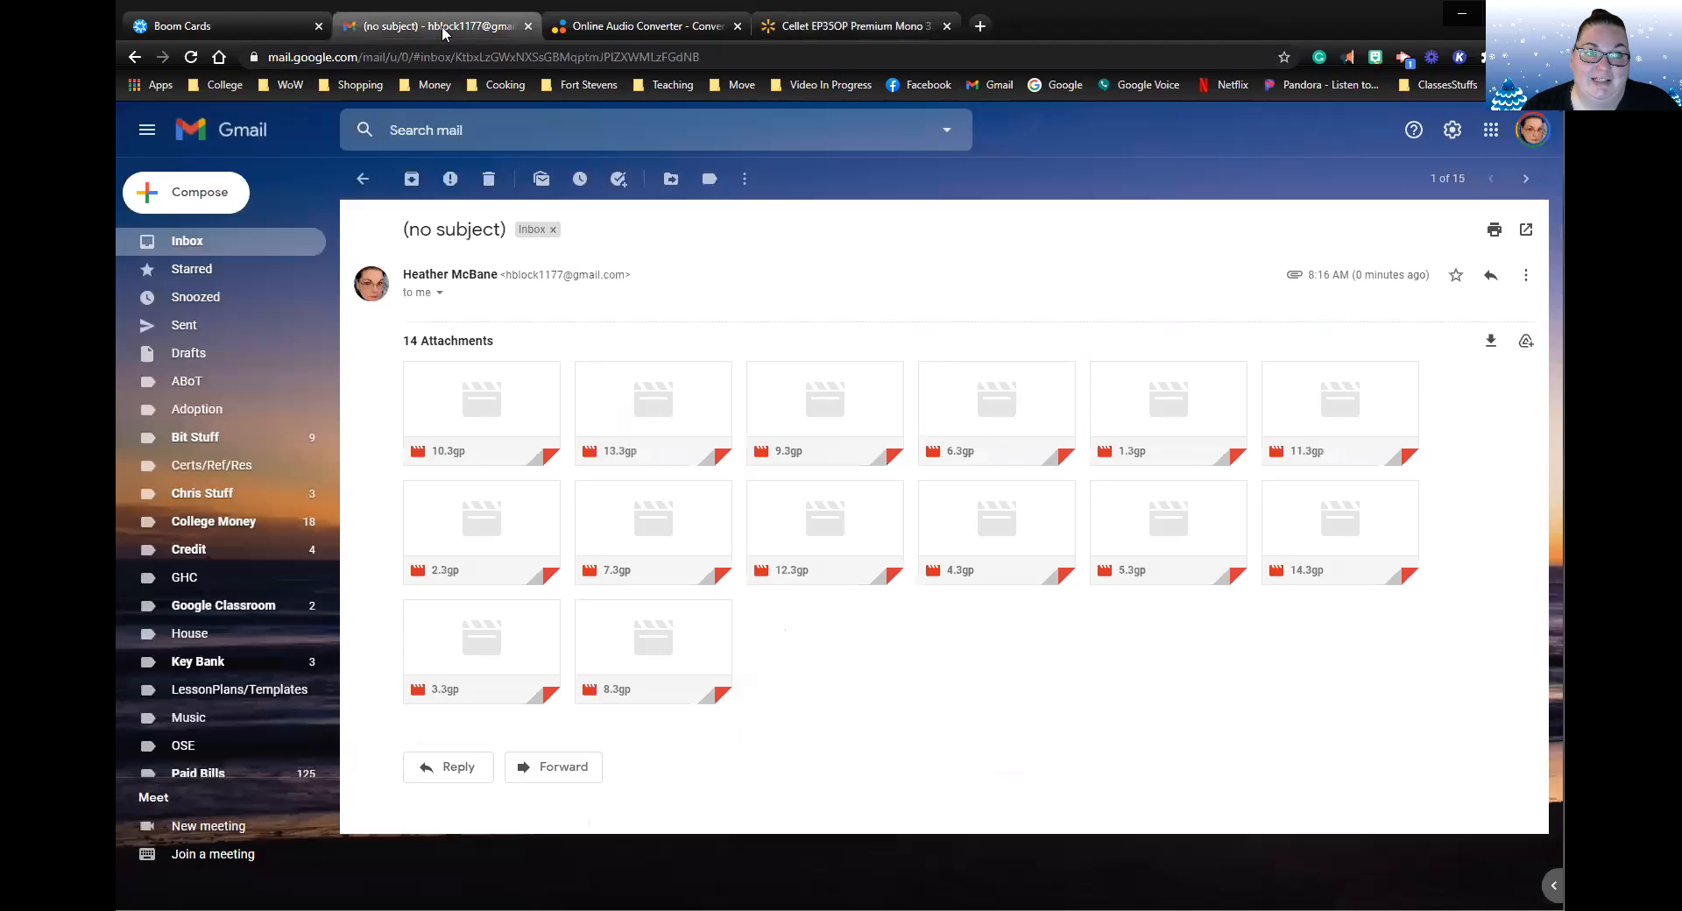
pyautogui.click(945, 28)
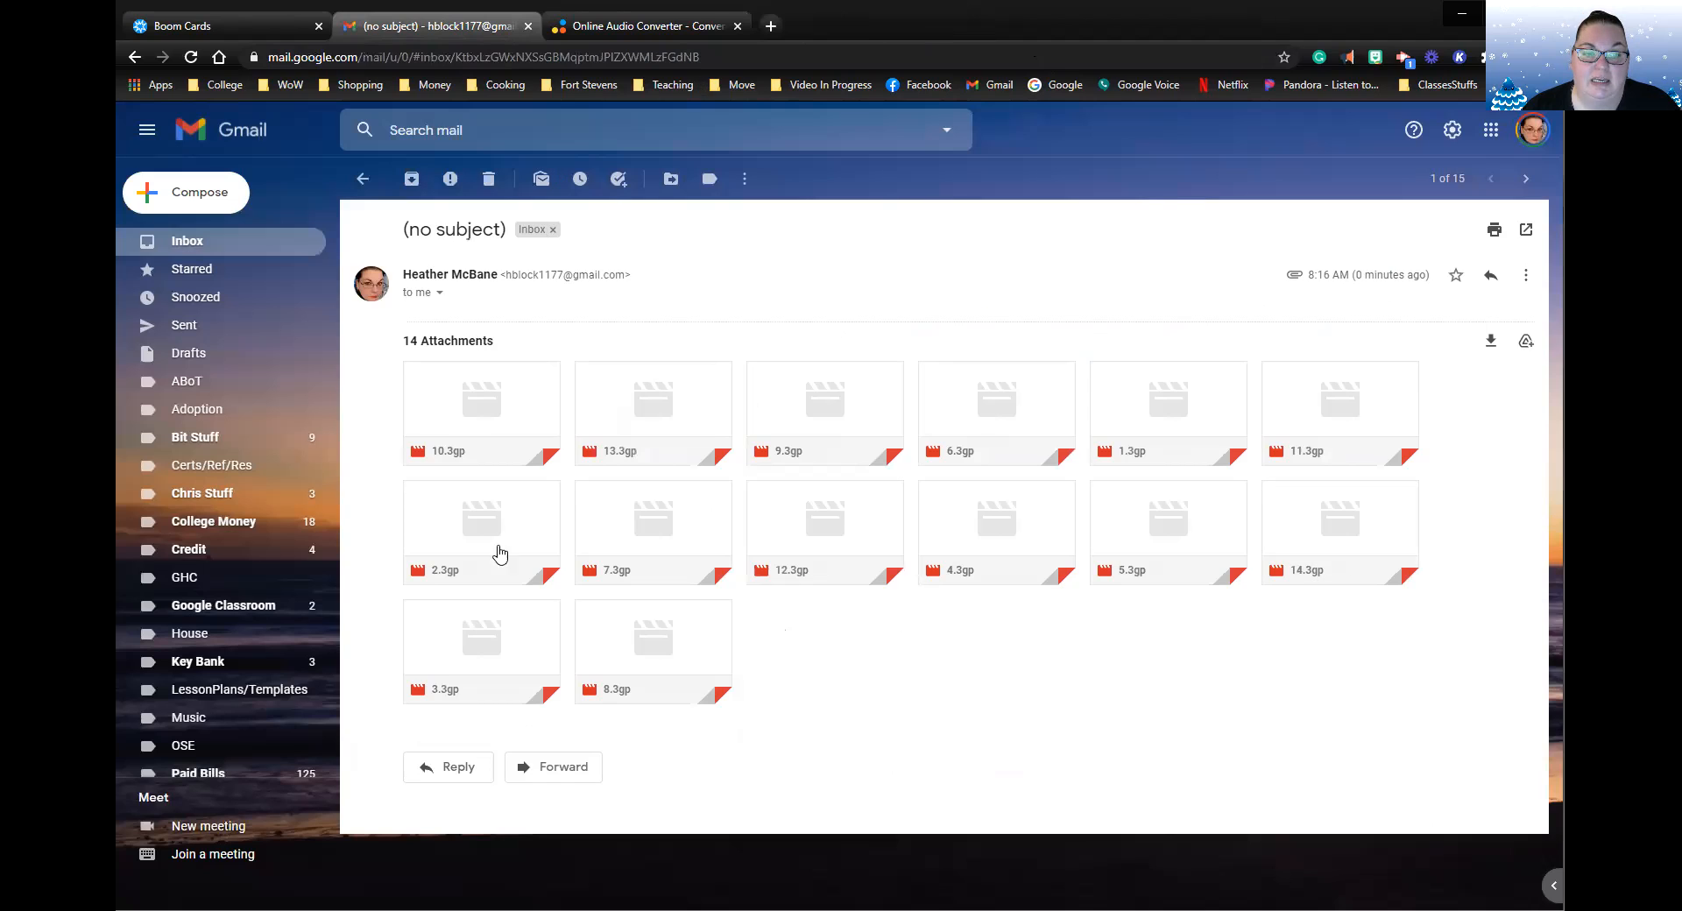
# Download all attachments of the email as one zip archive, close Gmail and open the downloaded archive.
pyautogui.click(1489, 342)
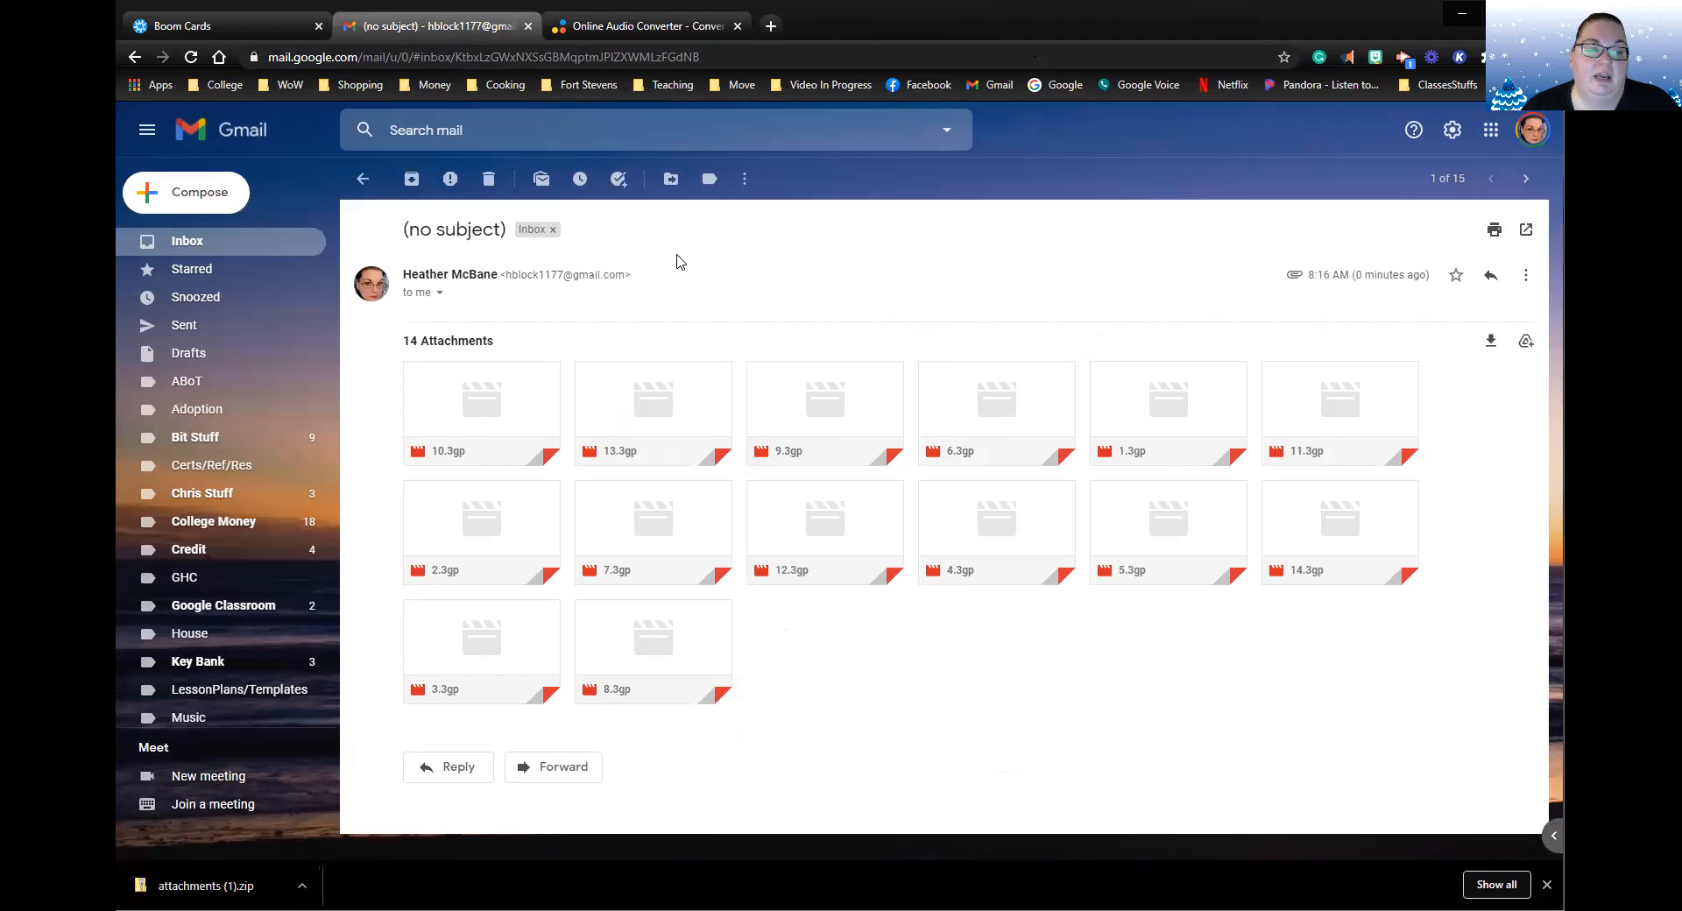
pyautogui.click(529, 27)
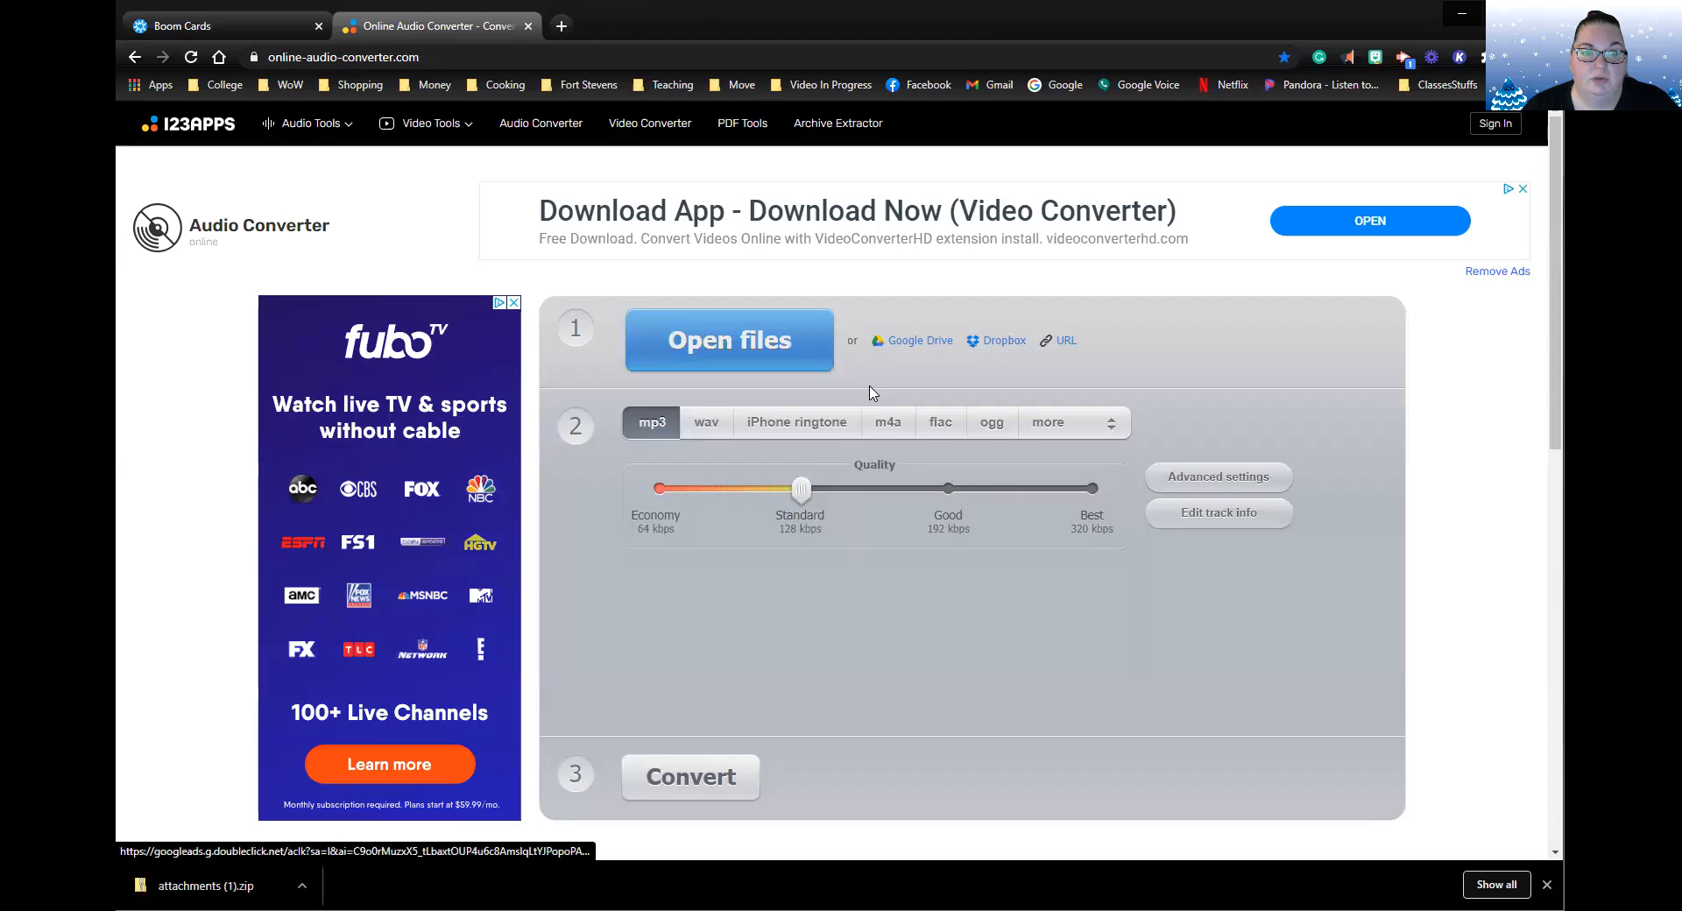
pyautogui.click(210, 885)
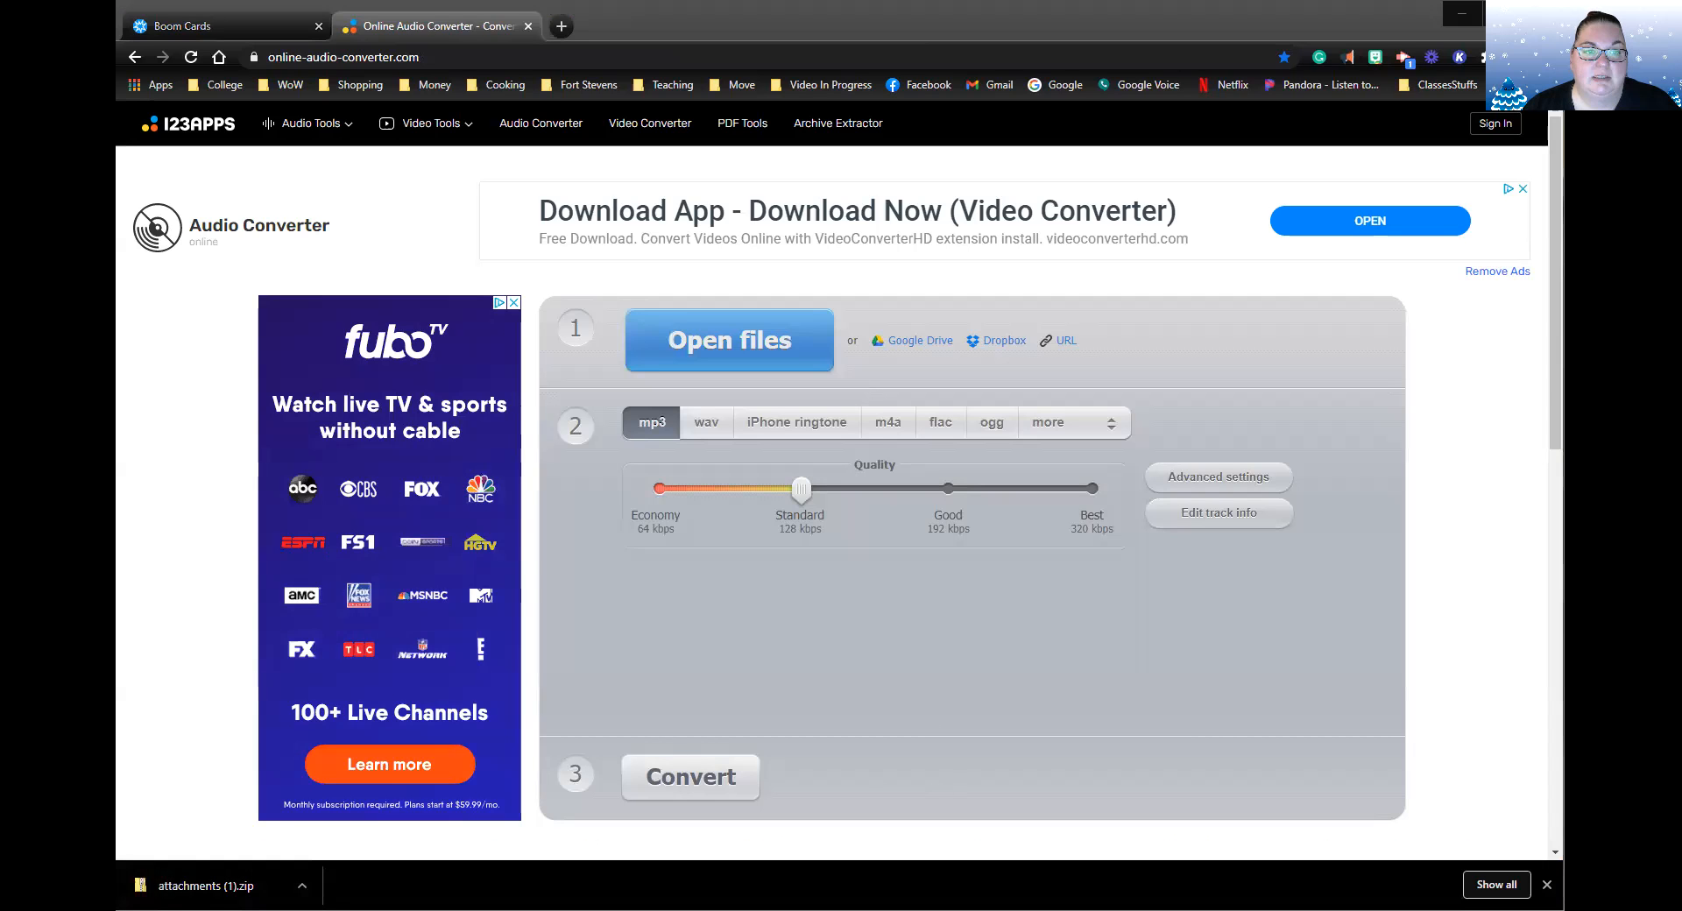
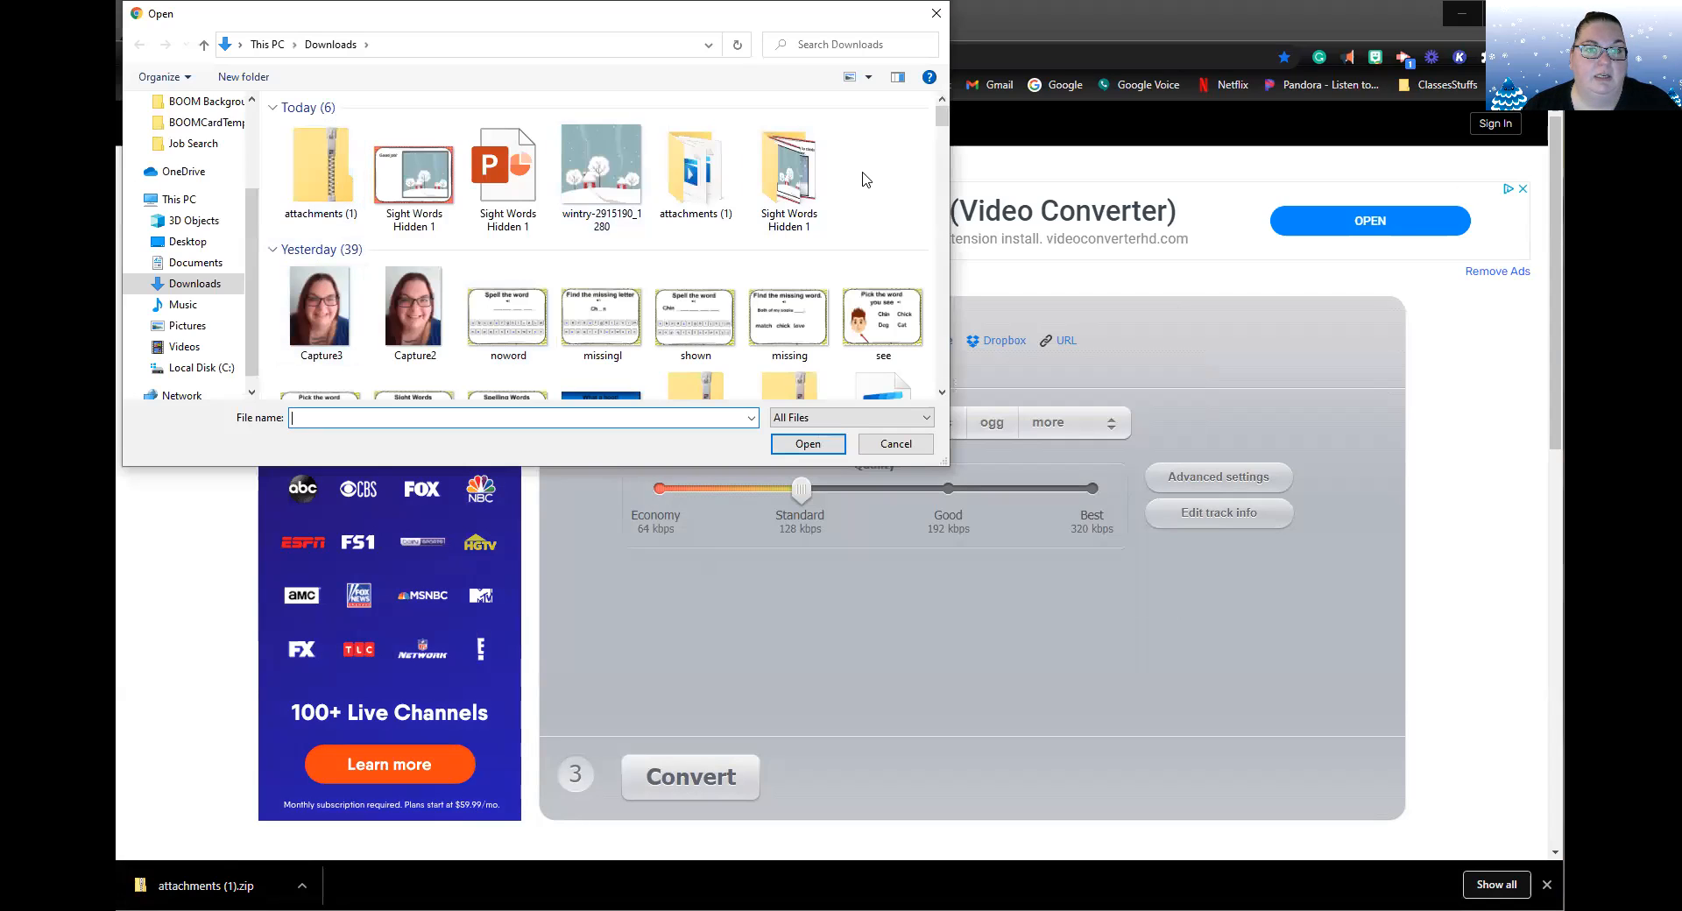
# Upload recordings 1 to 14 from the attachments (1) folder to the online audio converter and dismiss the downloads bar.
pyautogui.doubleClick(700, 176)
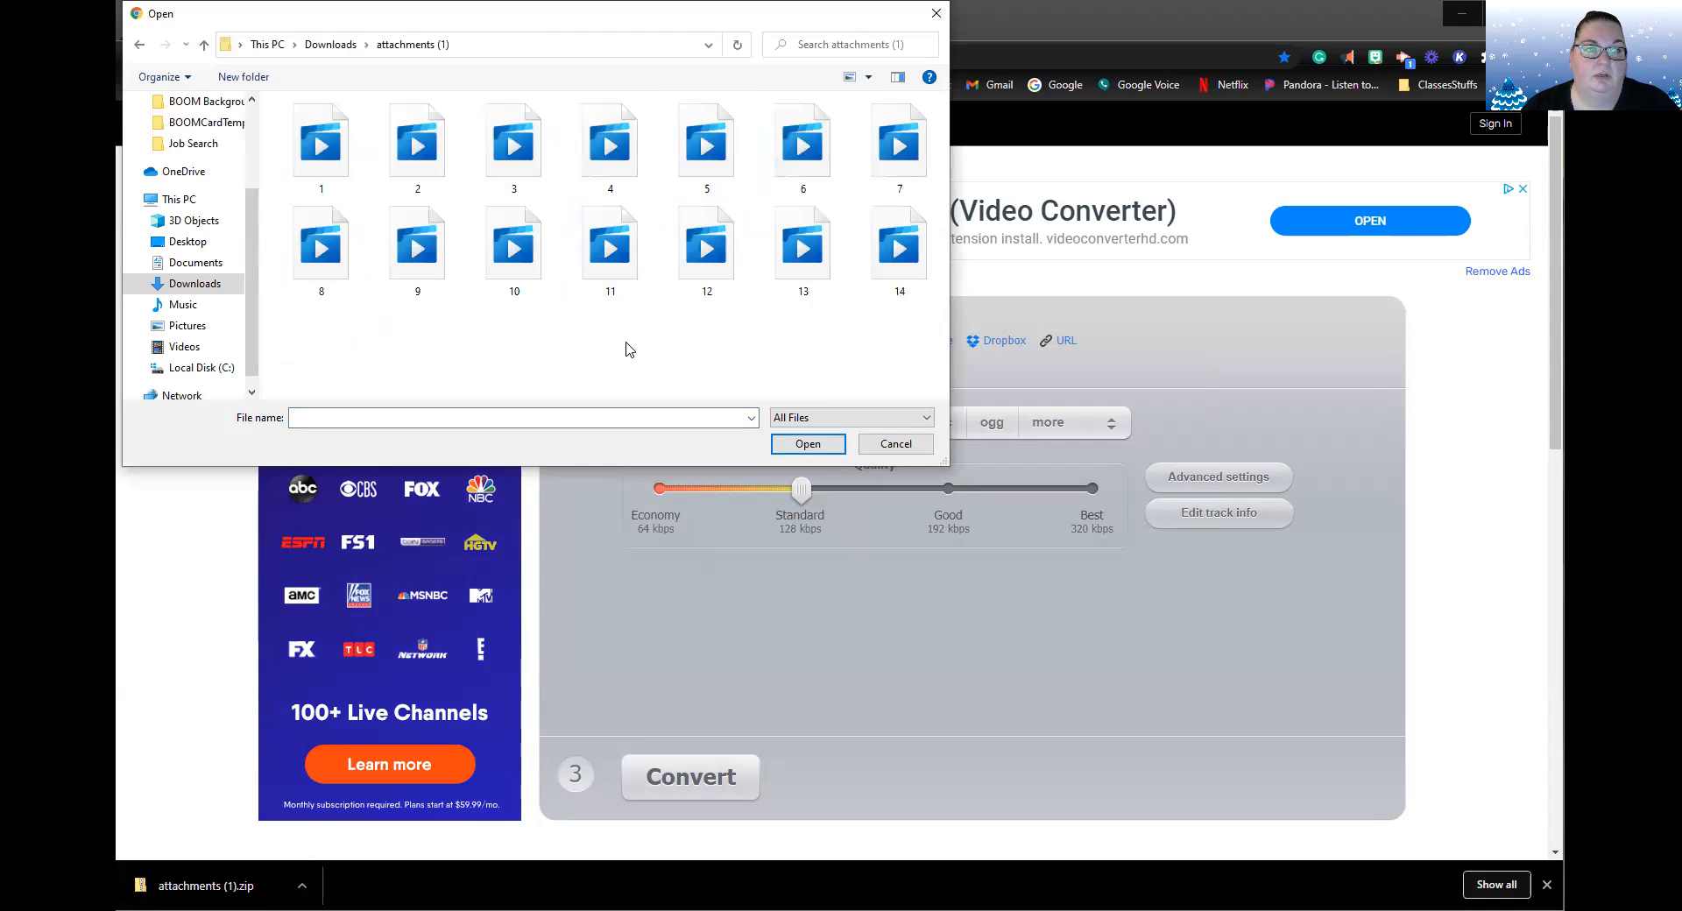
pyautogui.hotkey('ctrl', 'a')
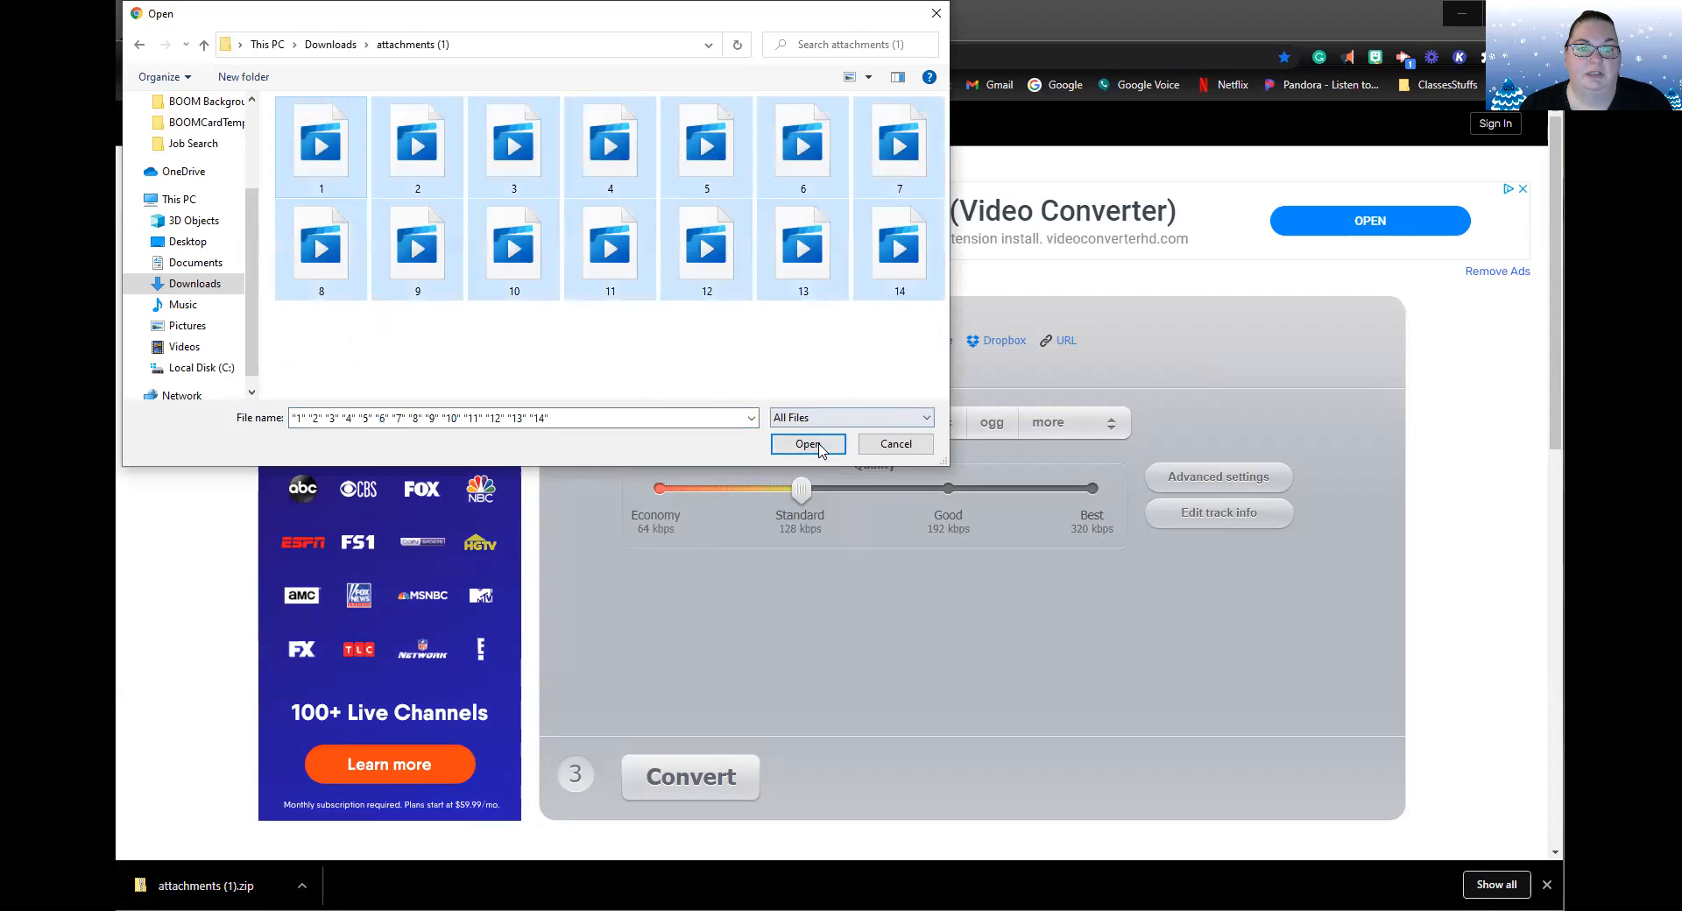
pyautogui.click(807, 443)
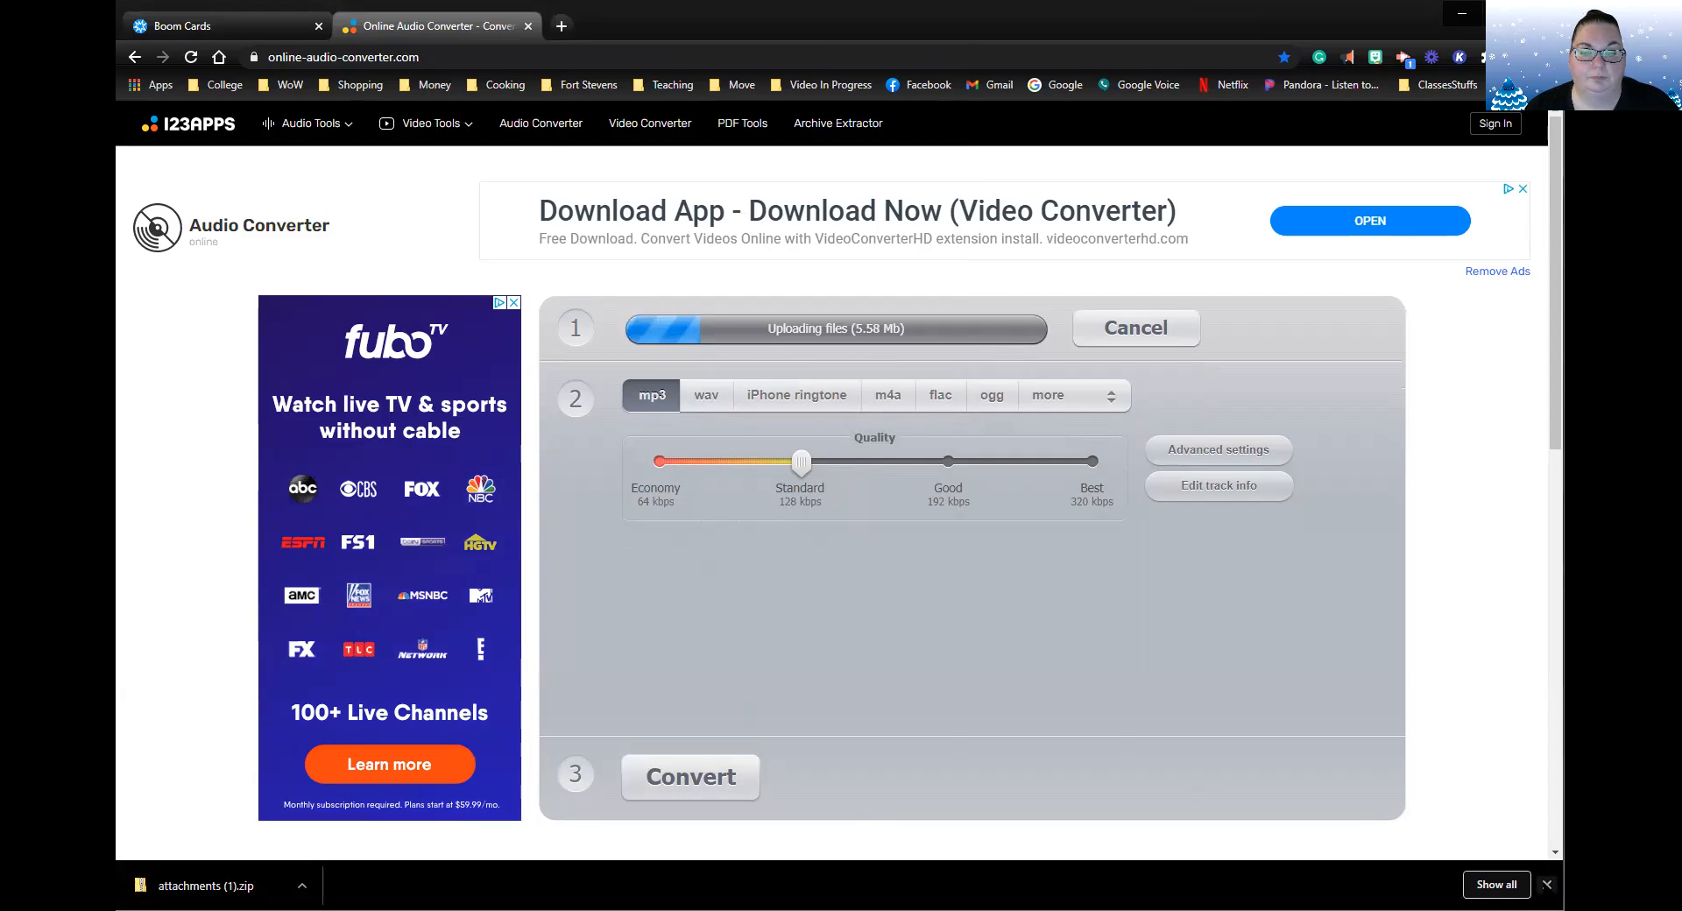
pyautogui.click(1546, 885)
# Switch to Boom Cards, leave the deck editor and open the Studio's sound library.
pyautogui.click(225, 28)
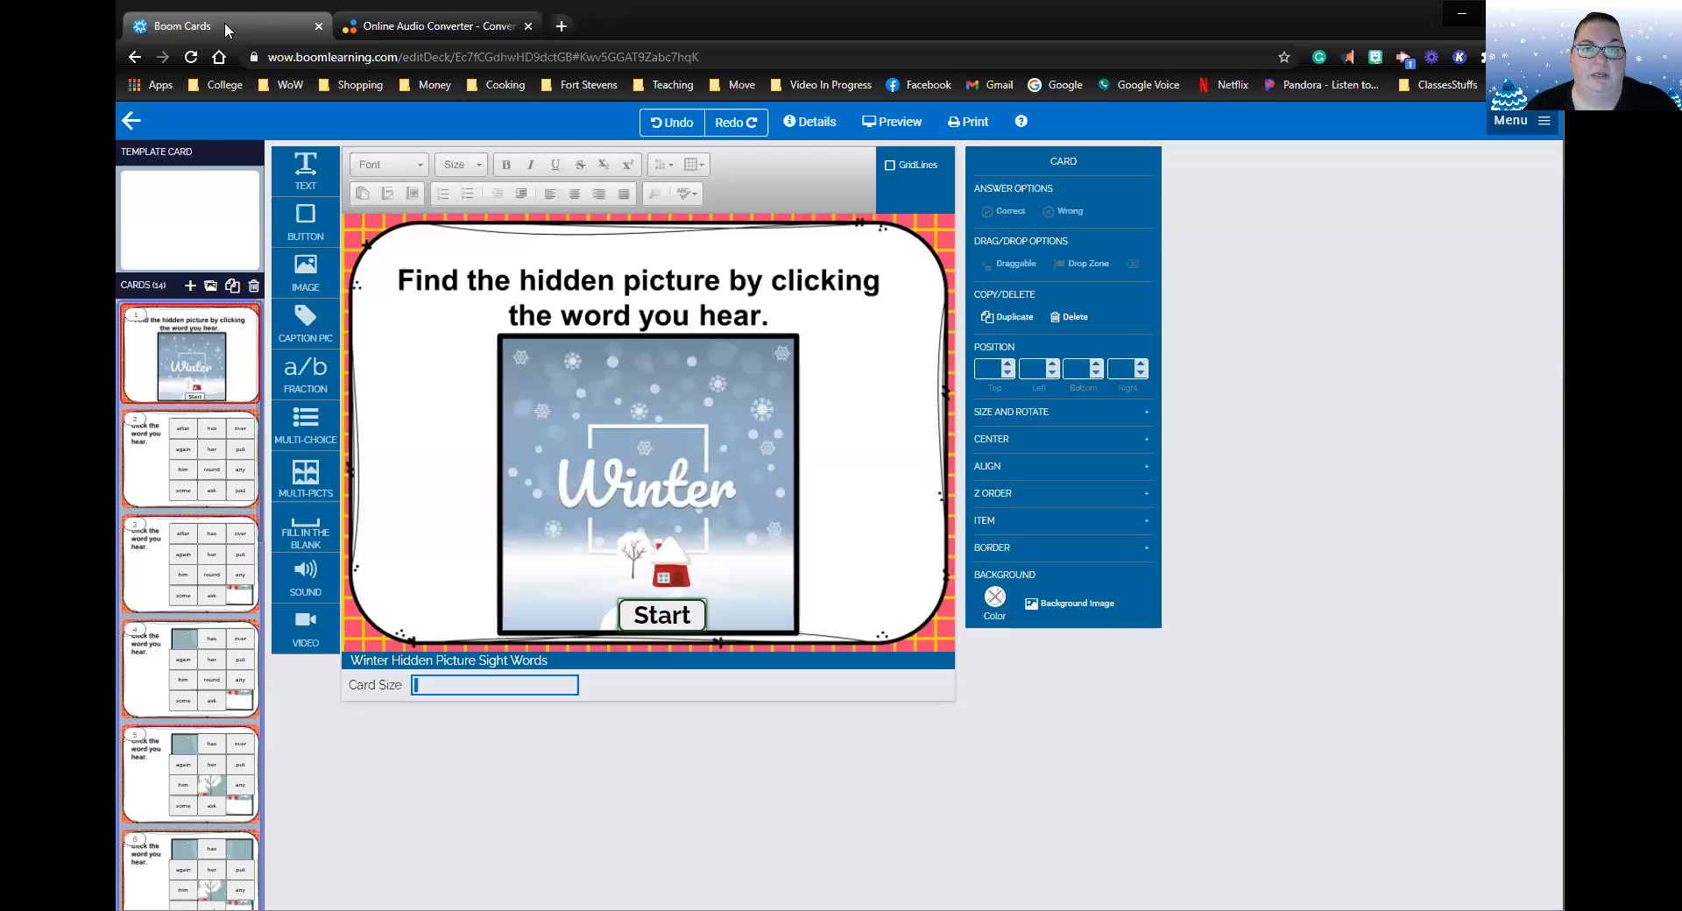
pyautogui.click(132, 123)
pyautogui.click(1120, 125)
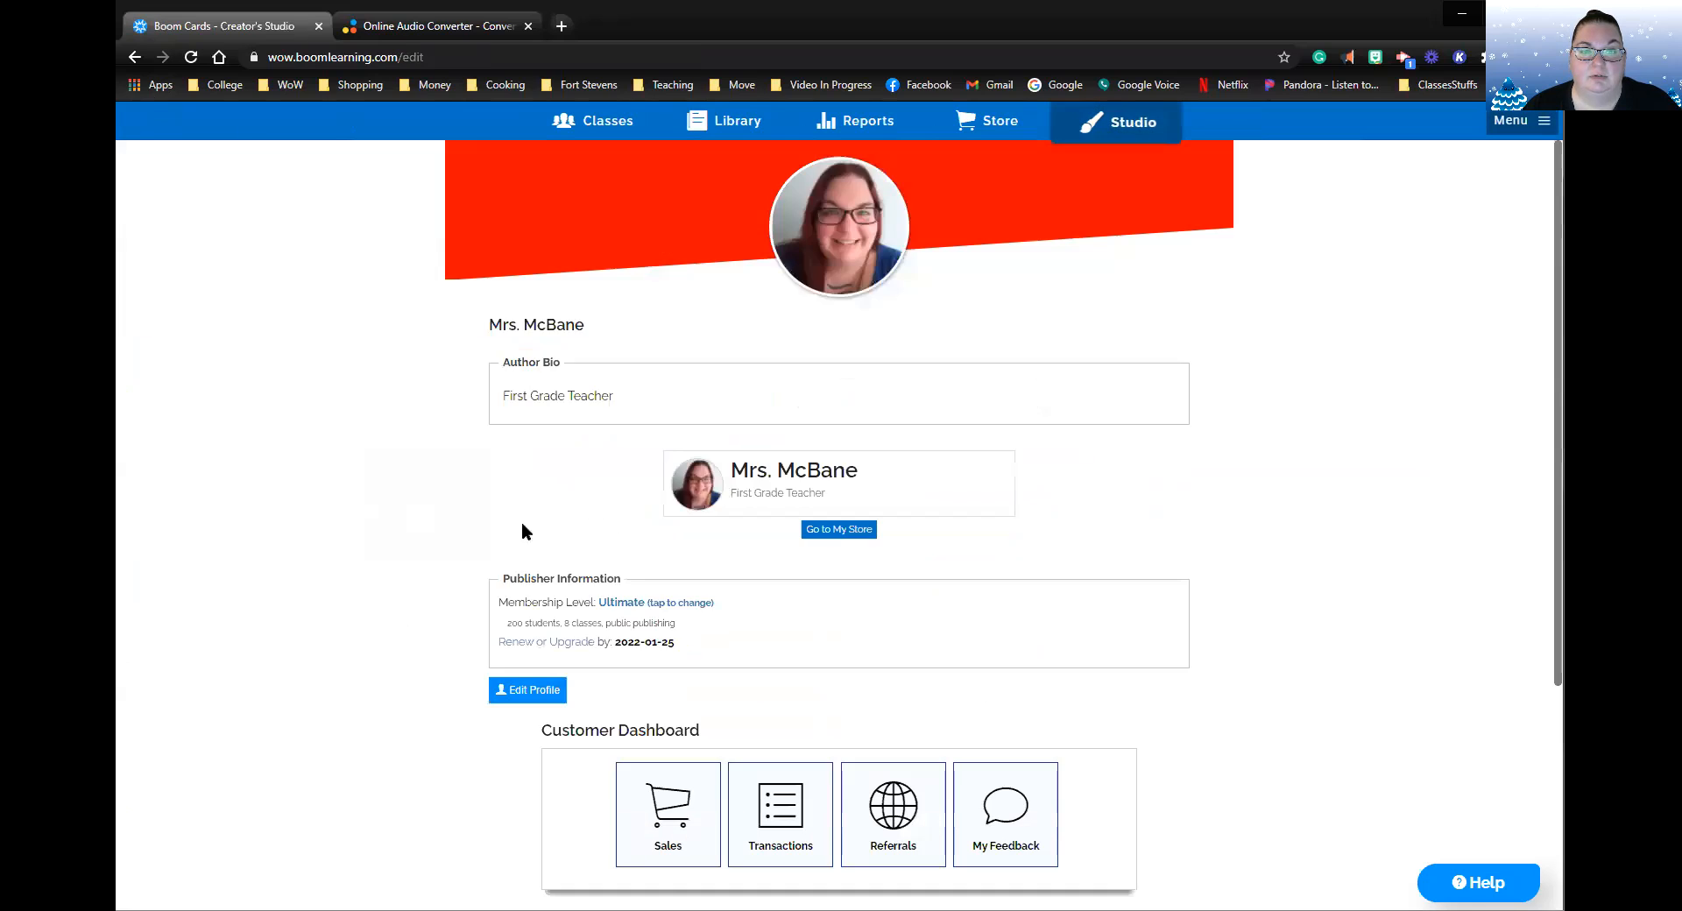
pyautogui.scroll(-4, 696, 617)
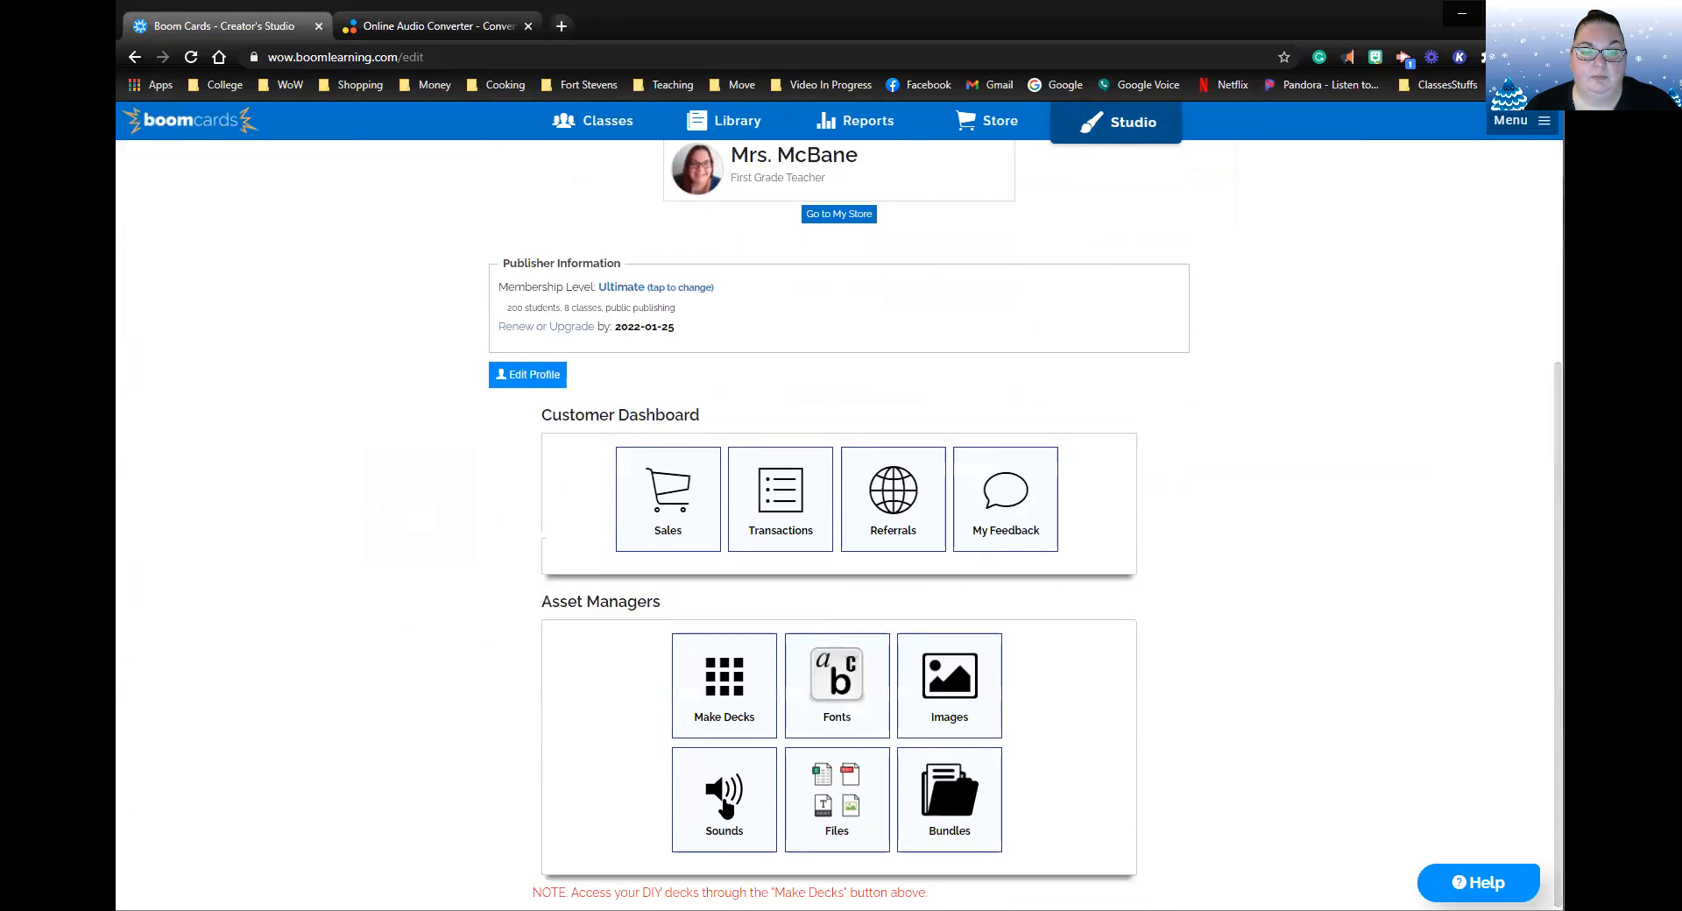
pyautogui.click(726, 806)
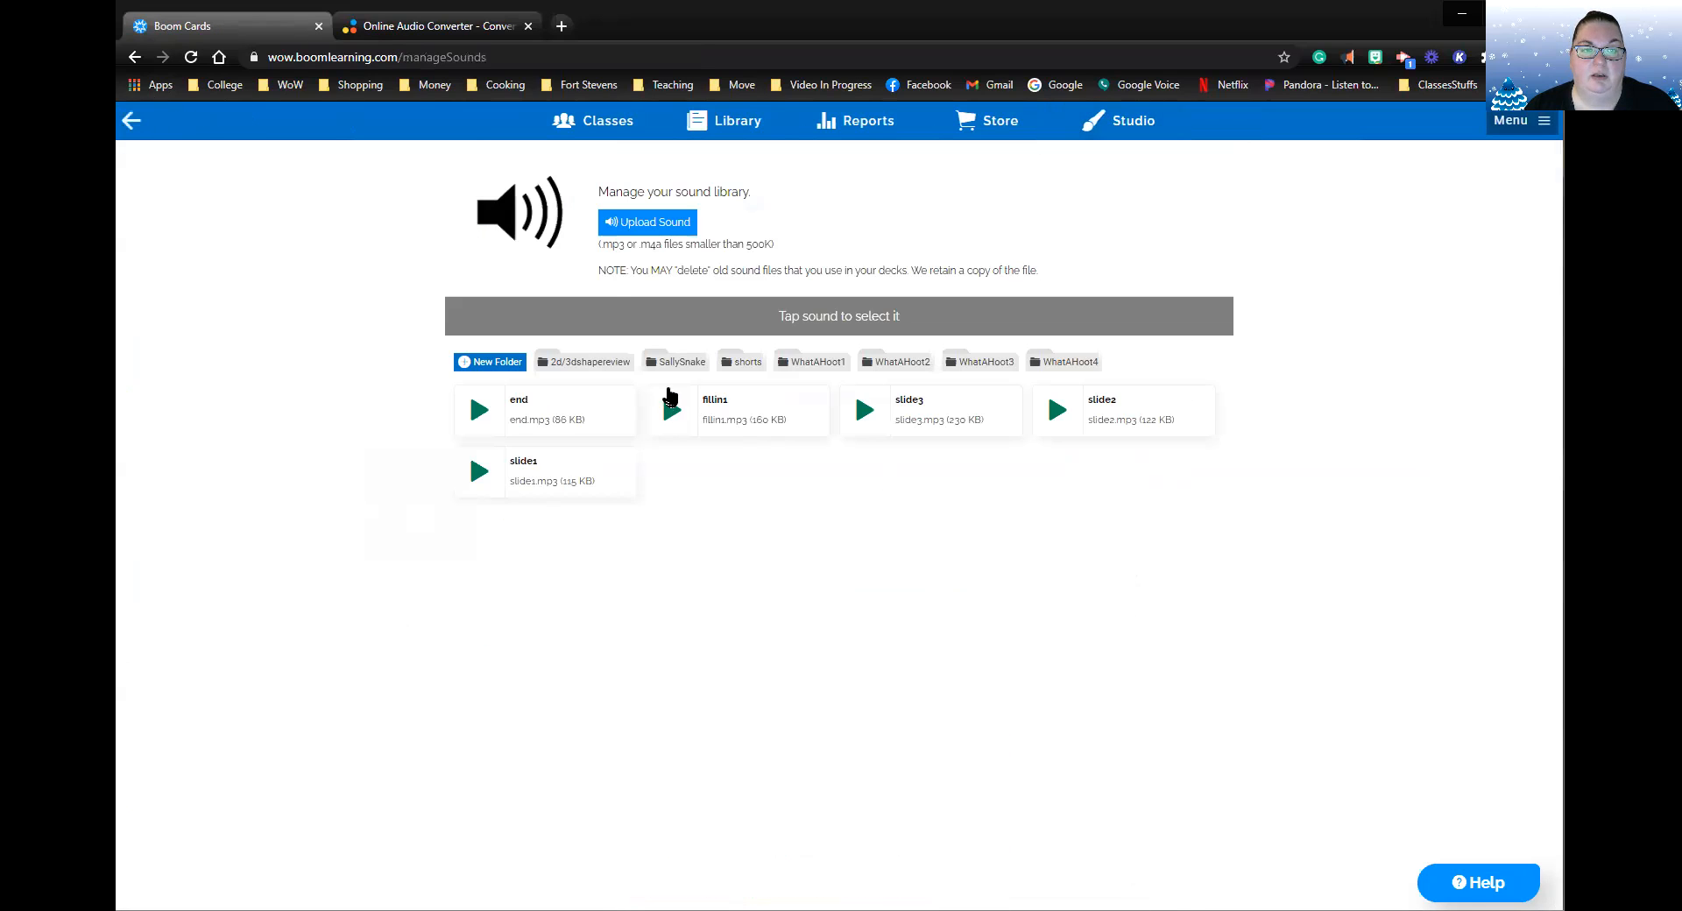
# Create a sound library folder titled WinterHiddenPictureSightWords and open it.
pyautogui.click(490, 363)
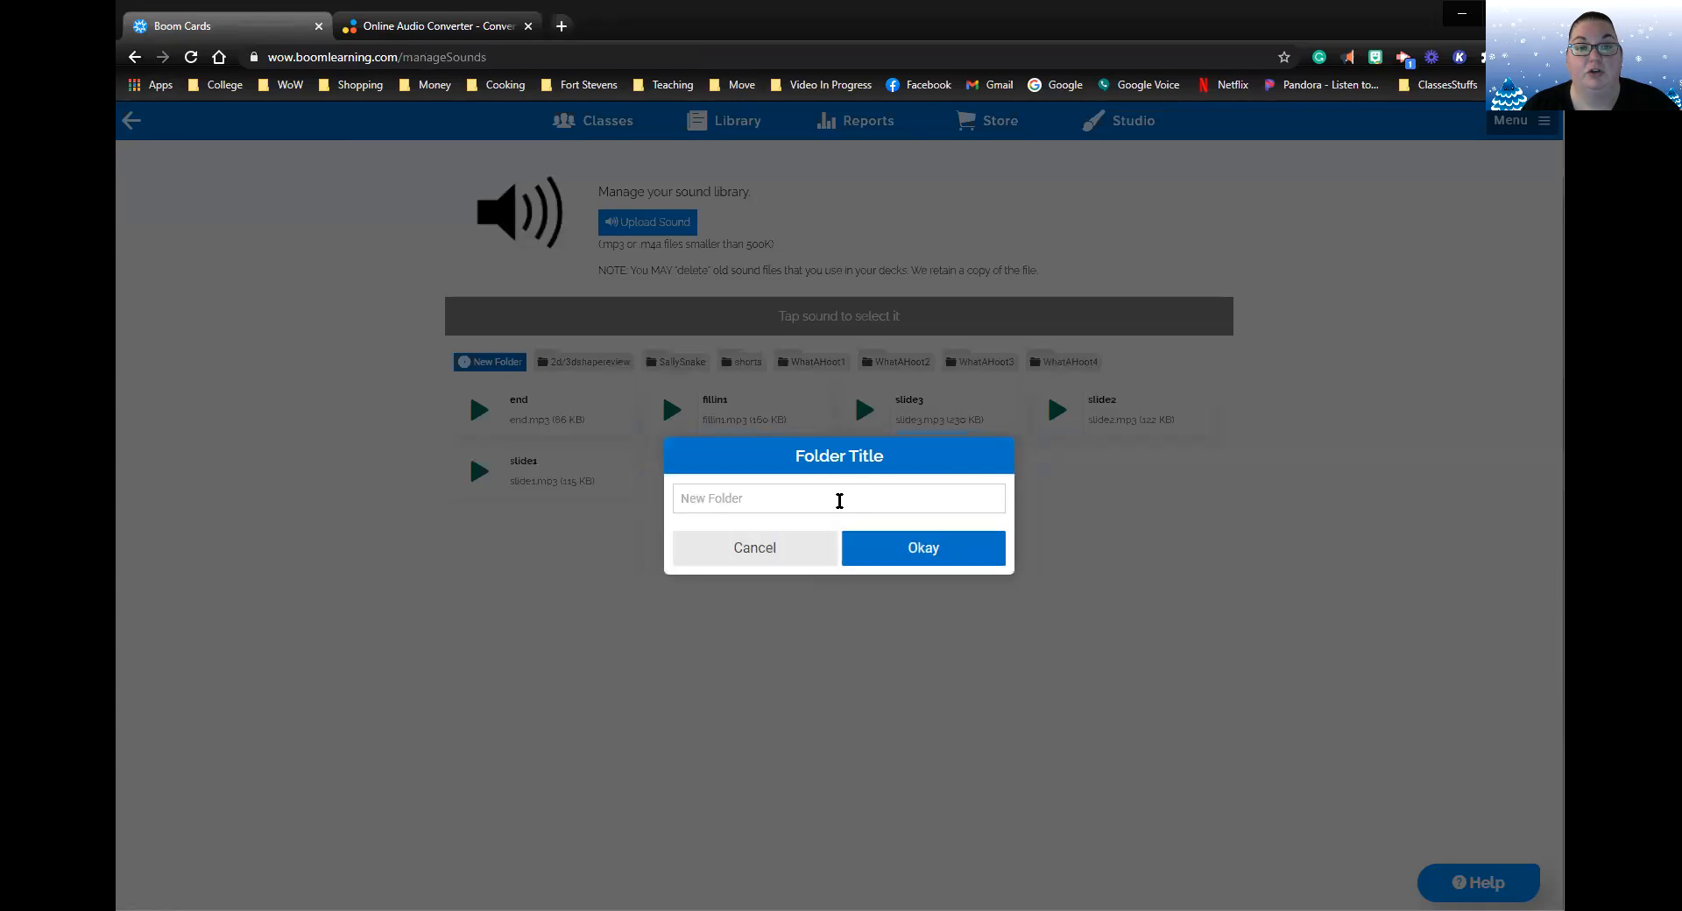
pyautogui.click(840, 500)
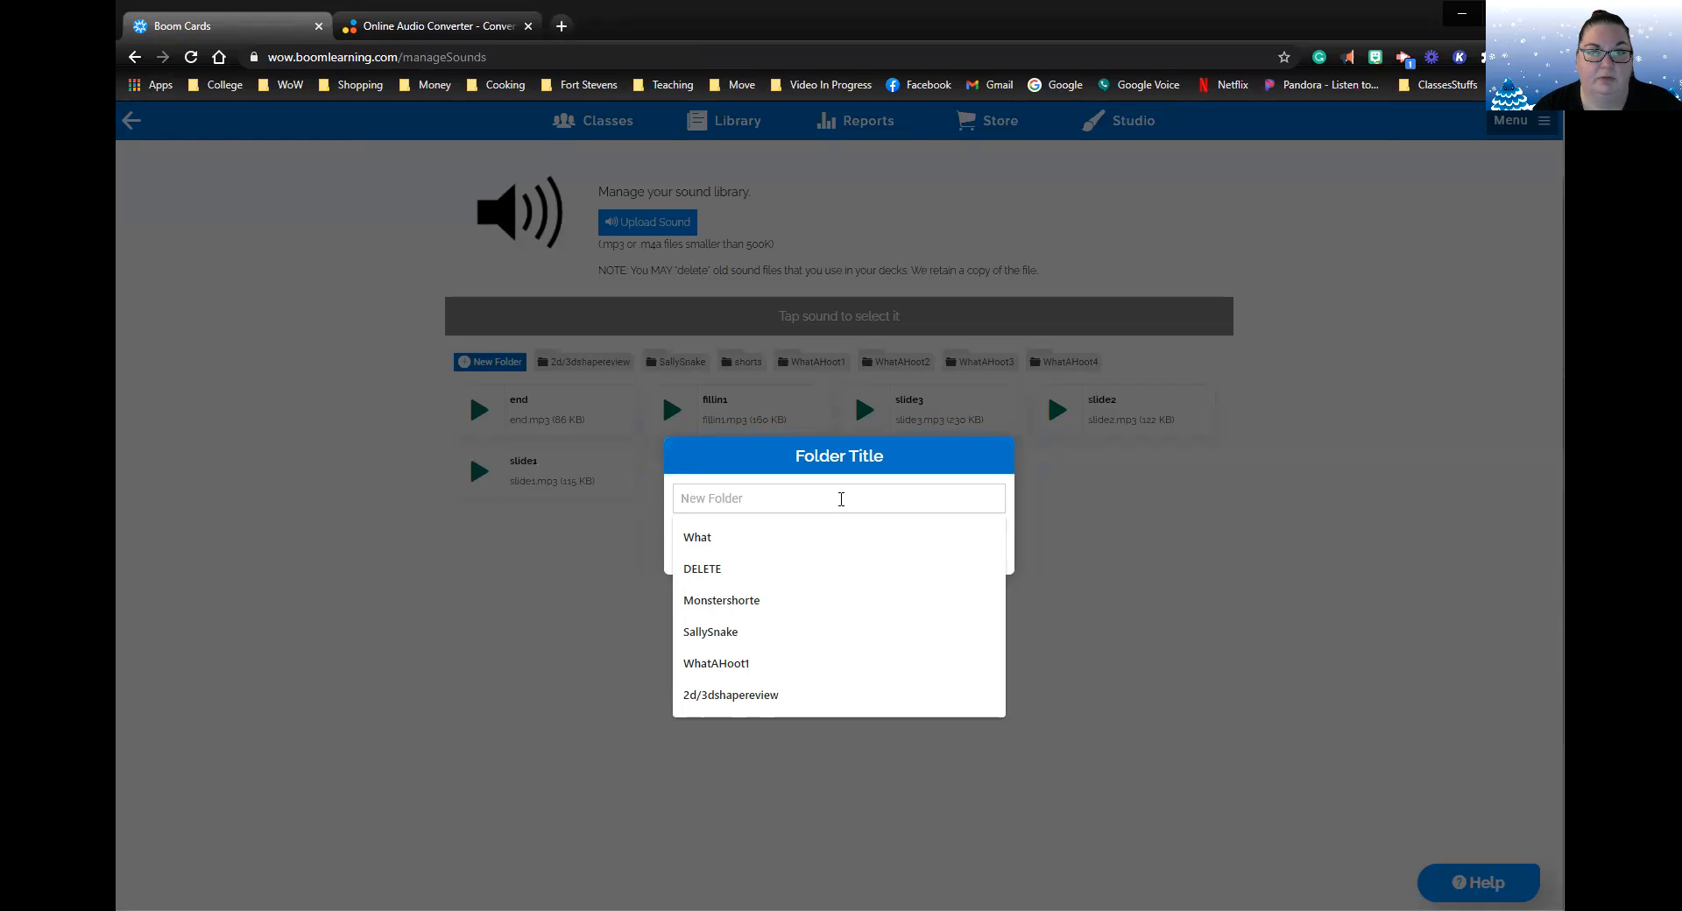
pyautogui.write('H')
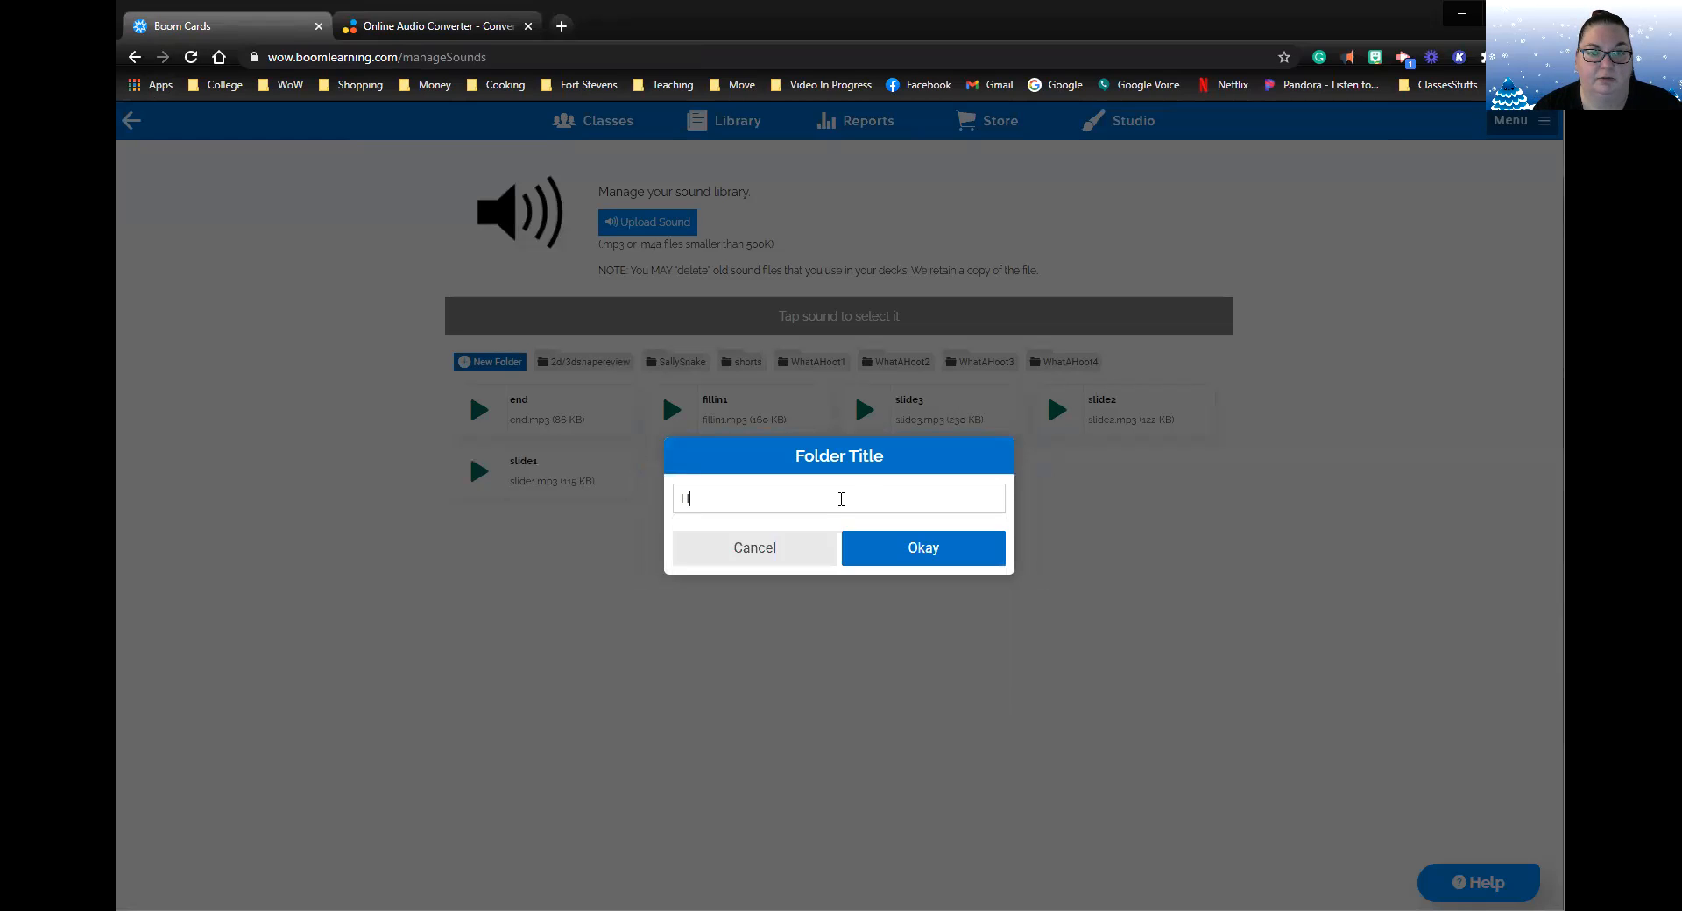
pyautogui.press('BackSpace')
pyautogui.write('WinterHiddenPictre')
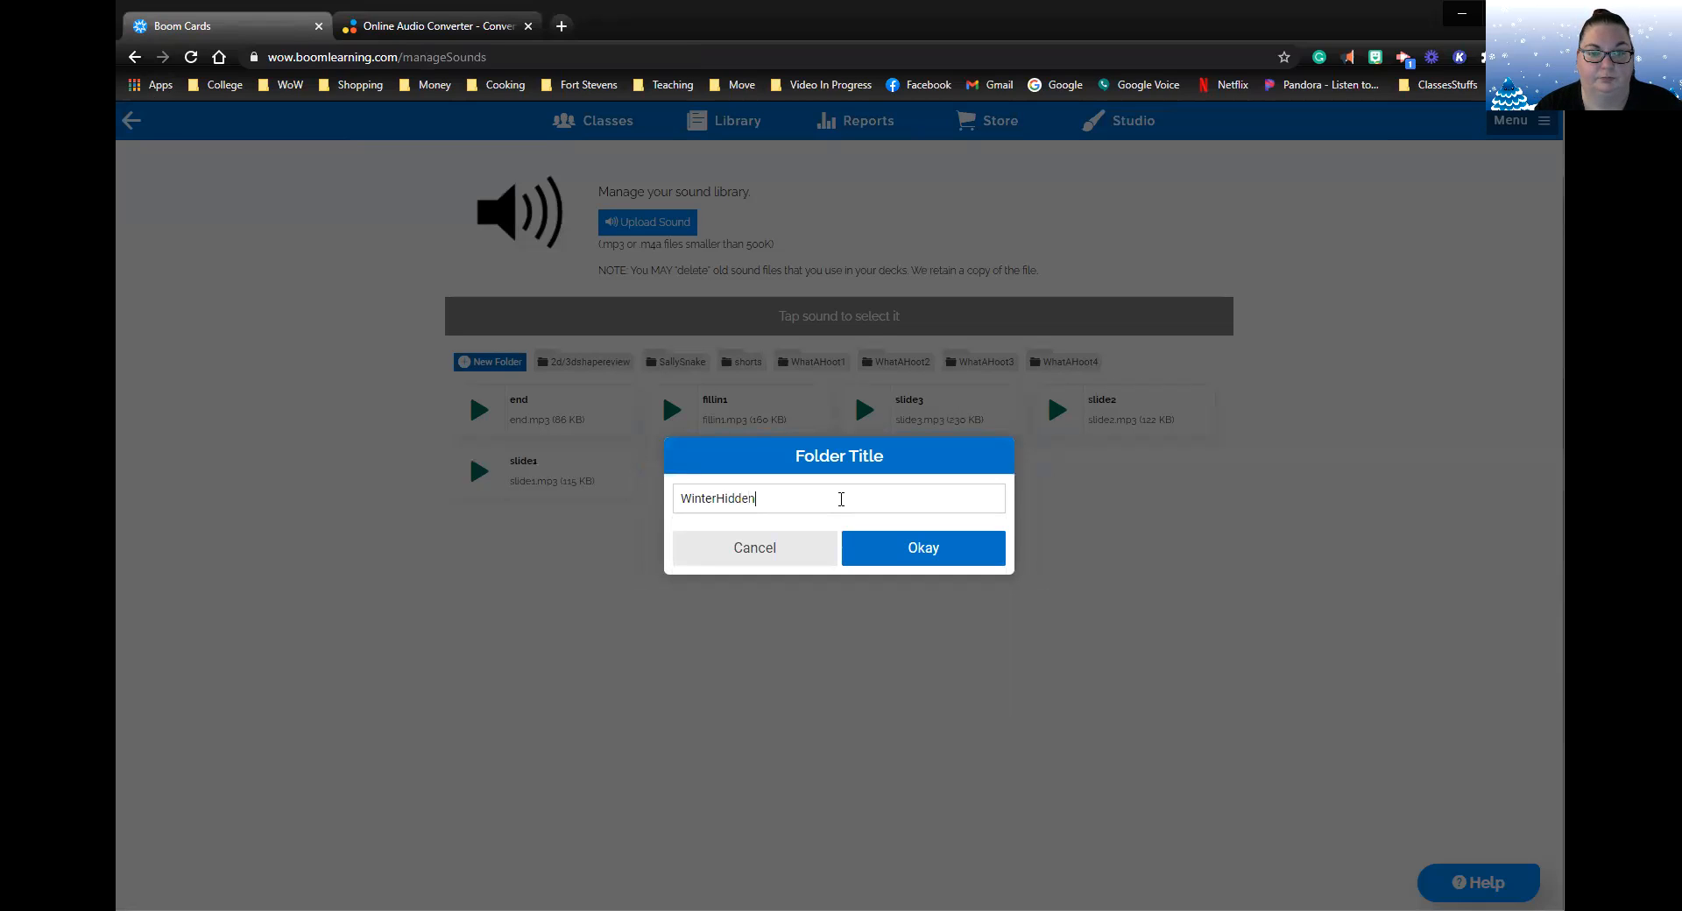
pyautogui.press('BackSpace')
pyautogui.write('ut')
pyautogui.press('BackSpace')
pyautogui.press('BackSpace')
pyautogui.write('tureSightWords')
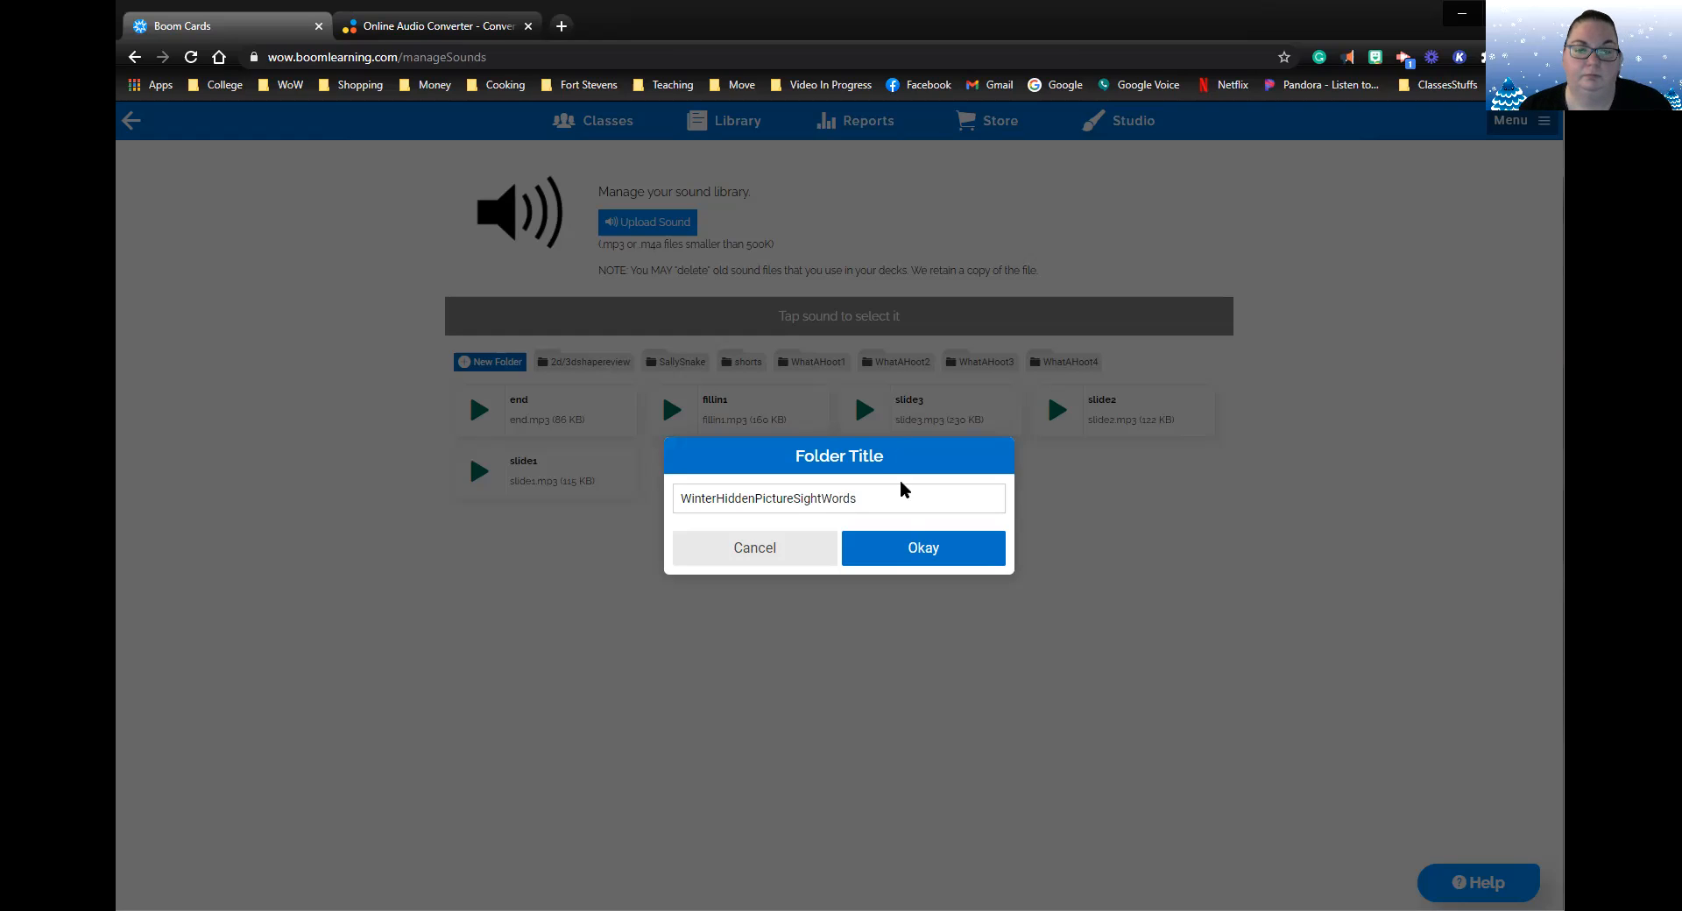
pyautogui.click(866, 558)
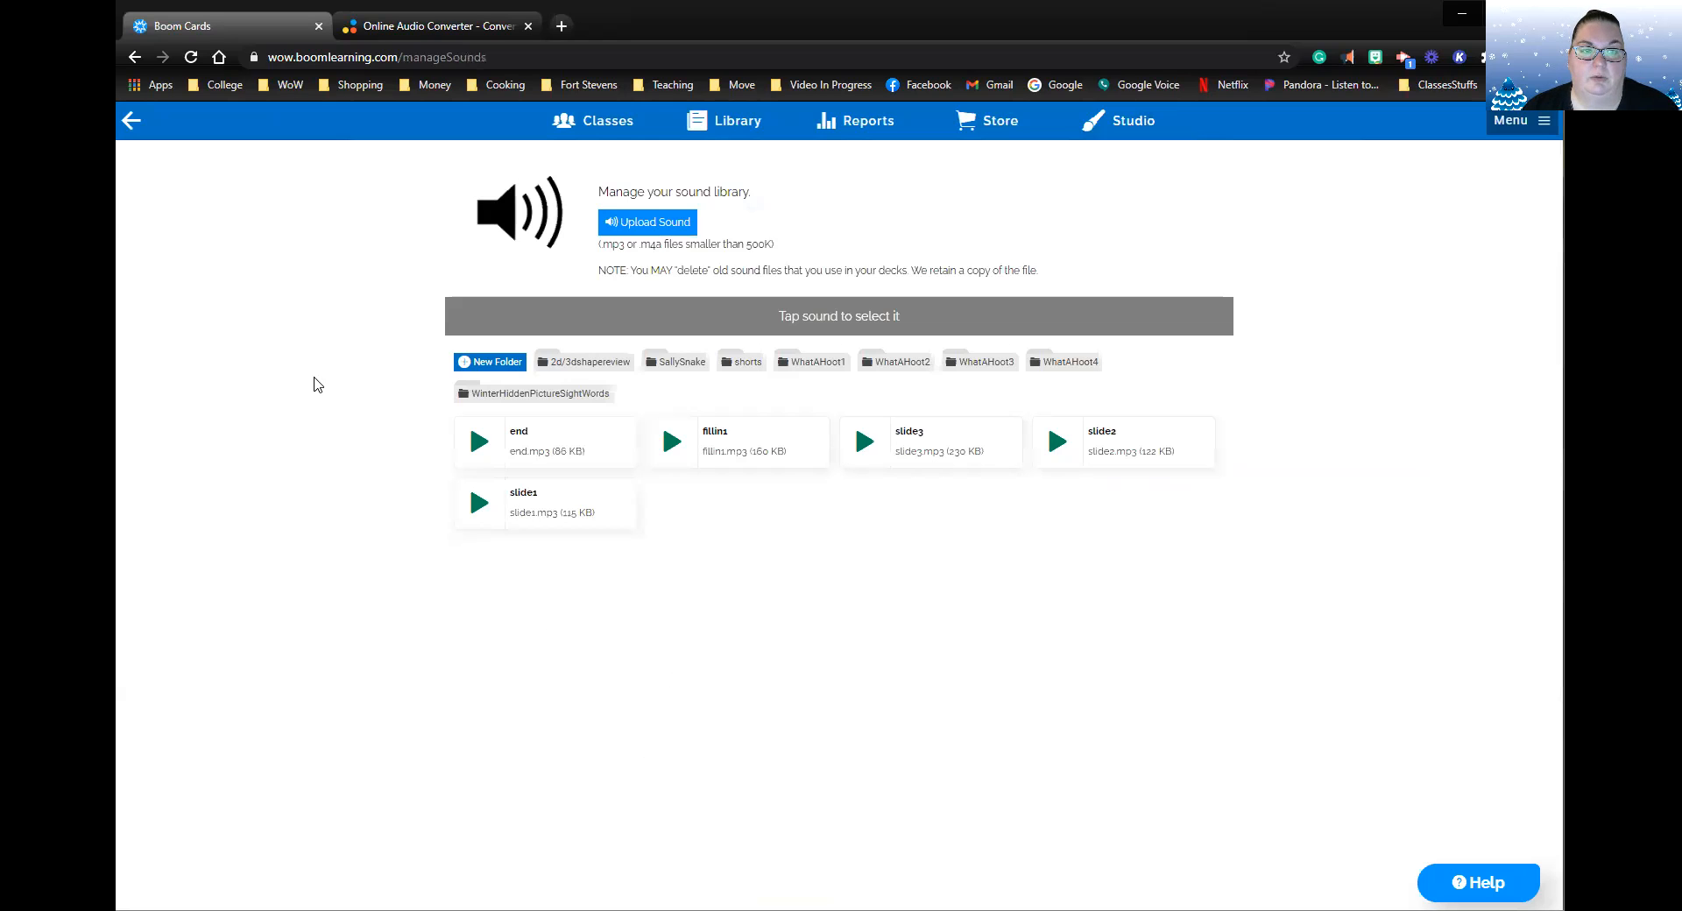
pyautogui.click(515, 394)
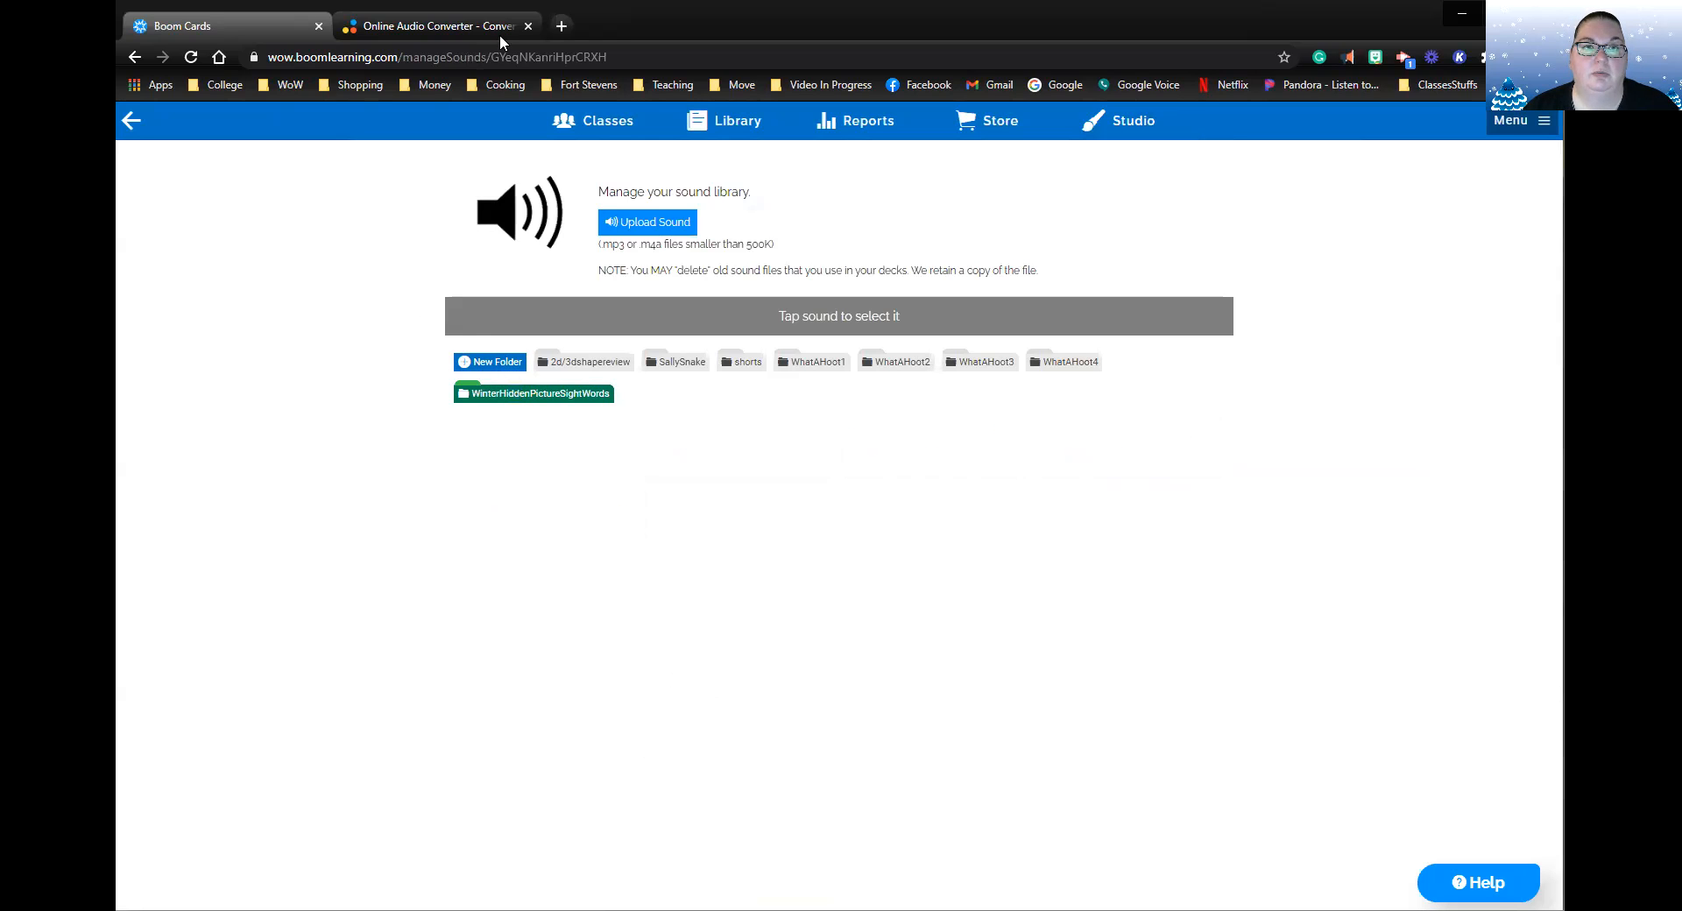
# Convert the 14 uploaded recordings to mp3 in the online audio converter, download the zipped files and close the converter.
pyautogui.click(381, 33)
pyautogui.scroll(-6, 1051, 473)
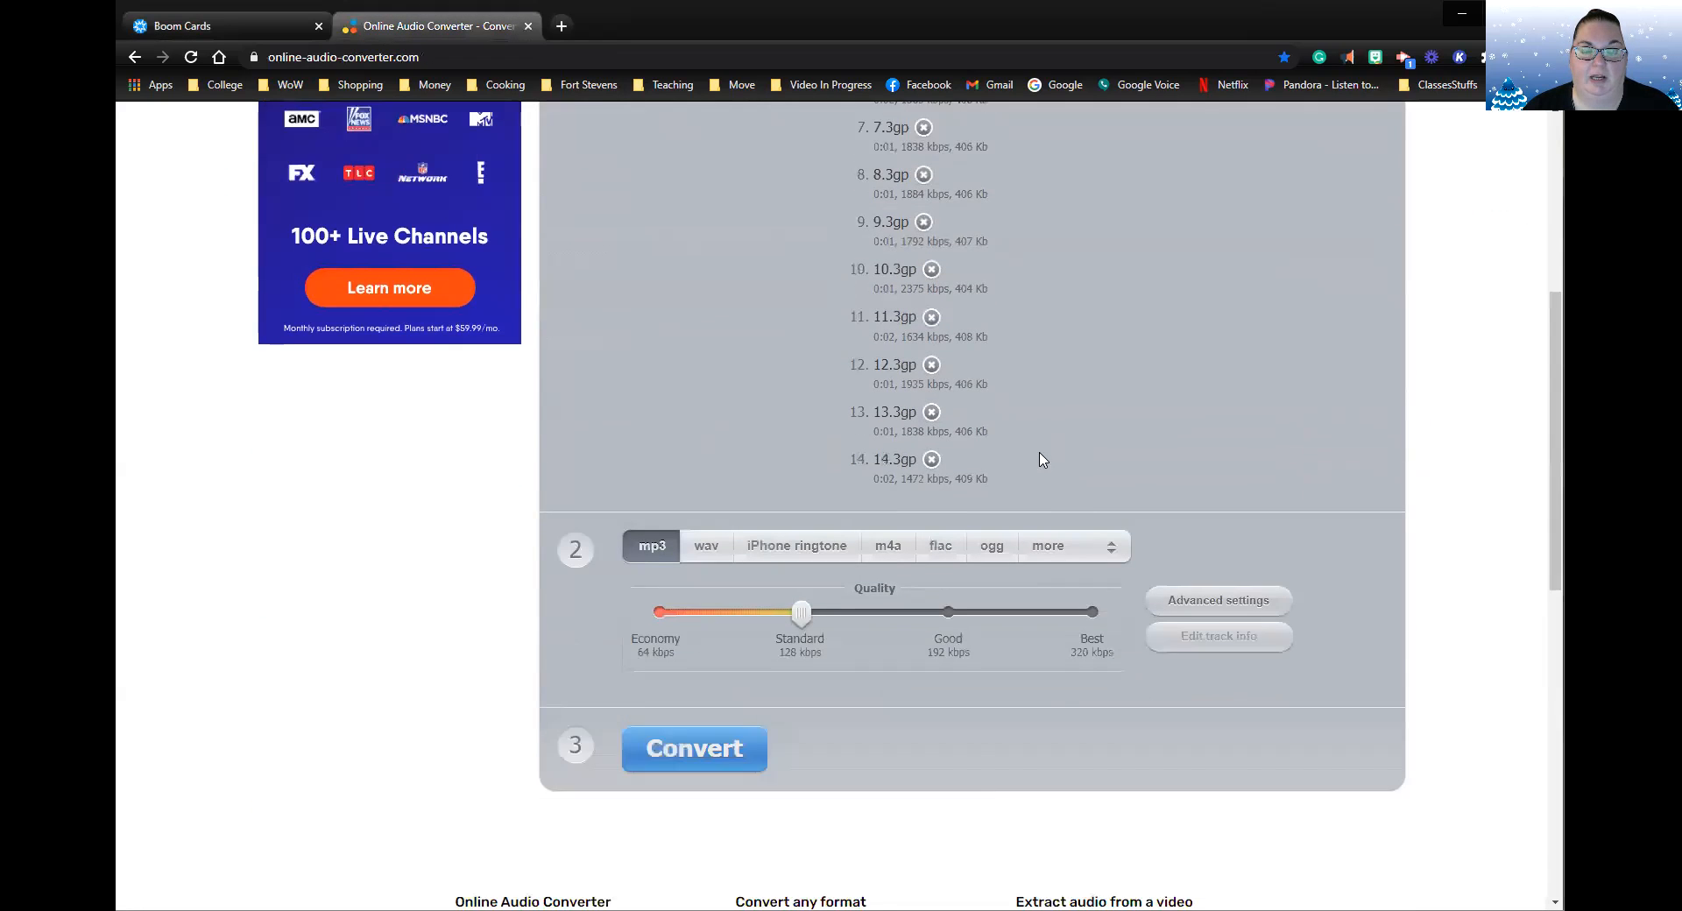
pyautogui.click(734, 613)
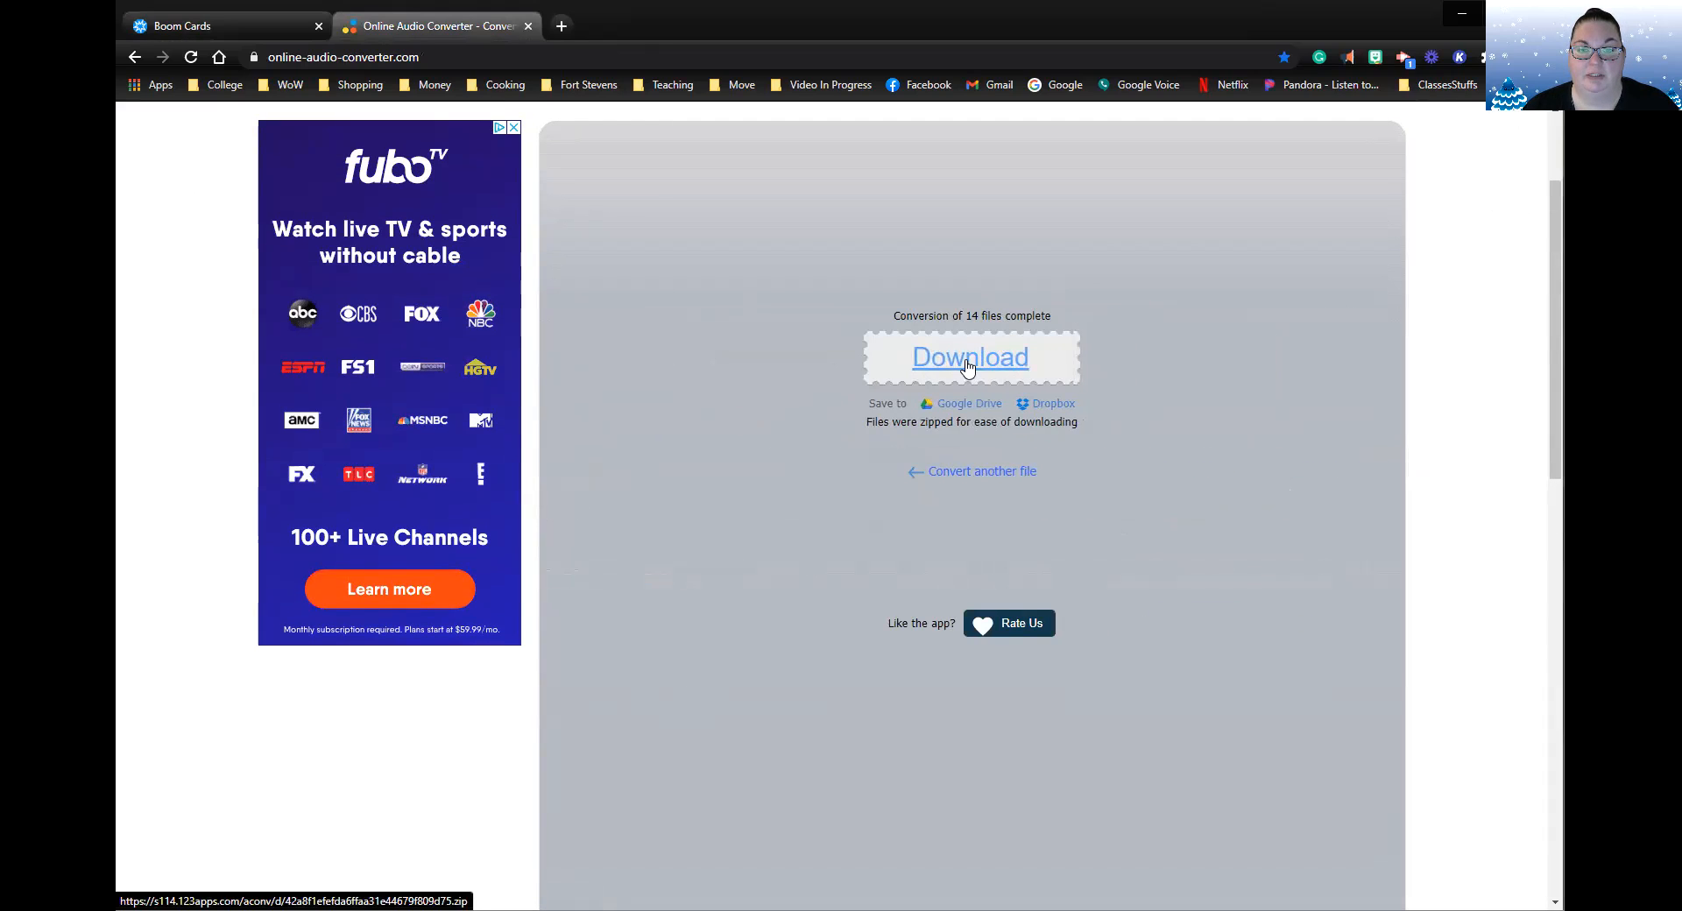
pyautogui.click(968, 366)
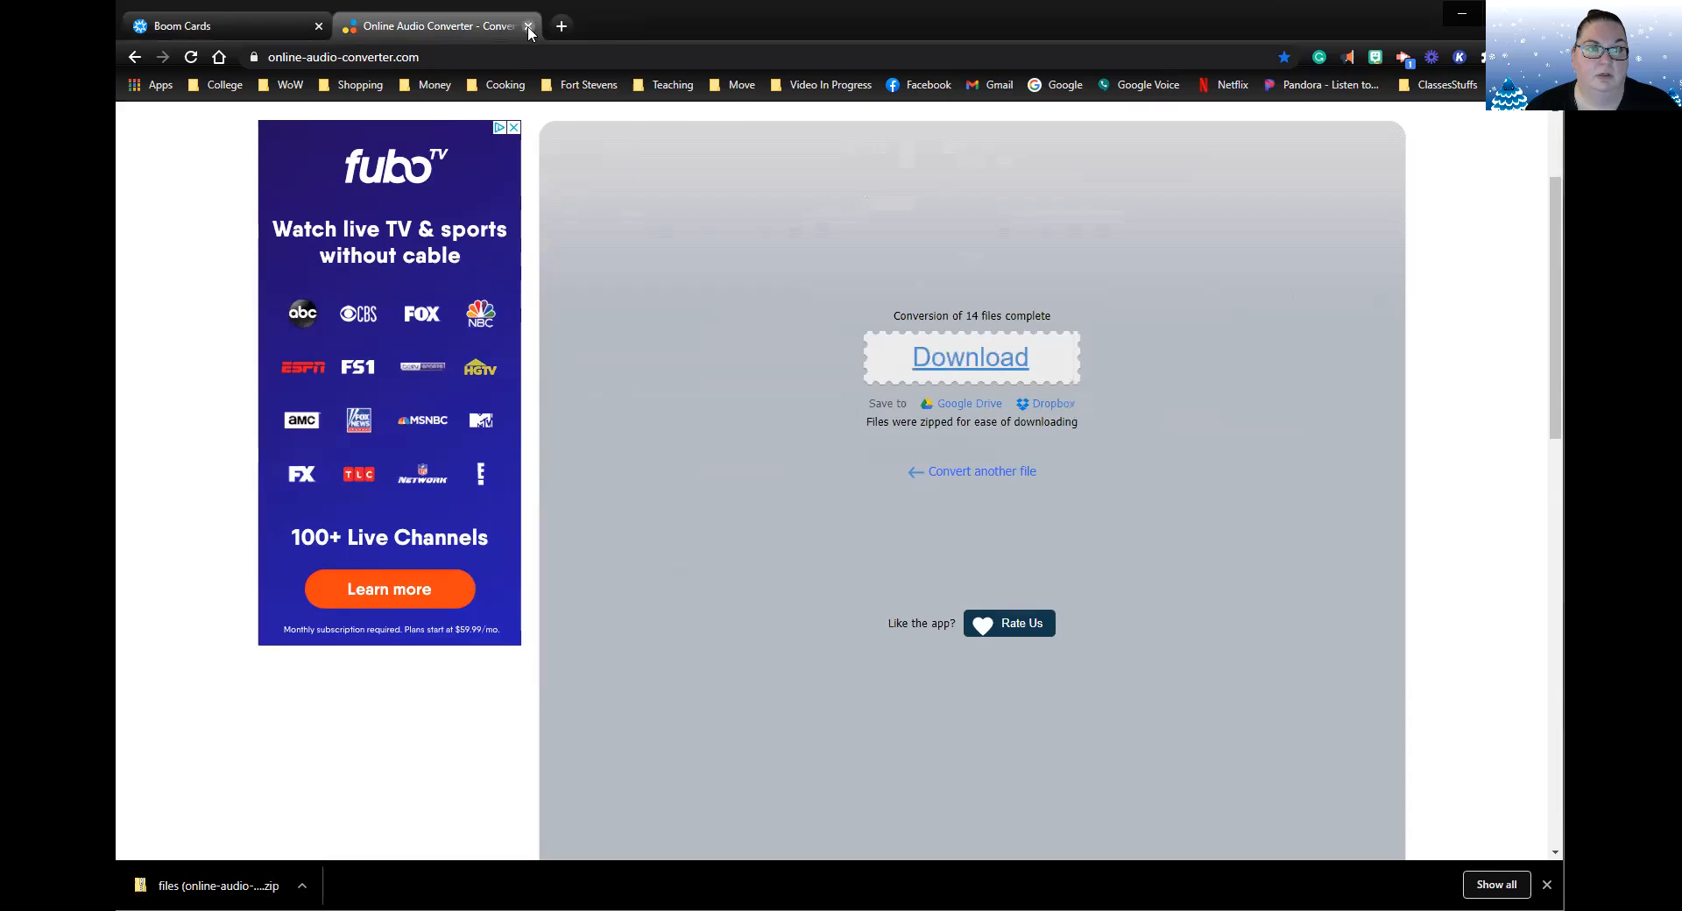
pyautogui.hotkey('ctrl', 'w')
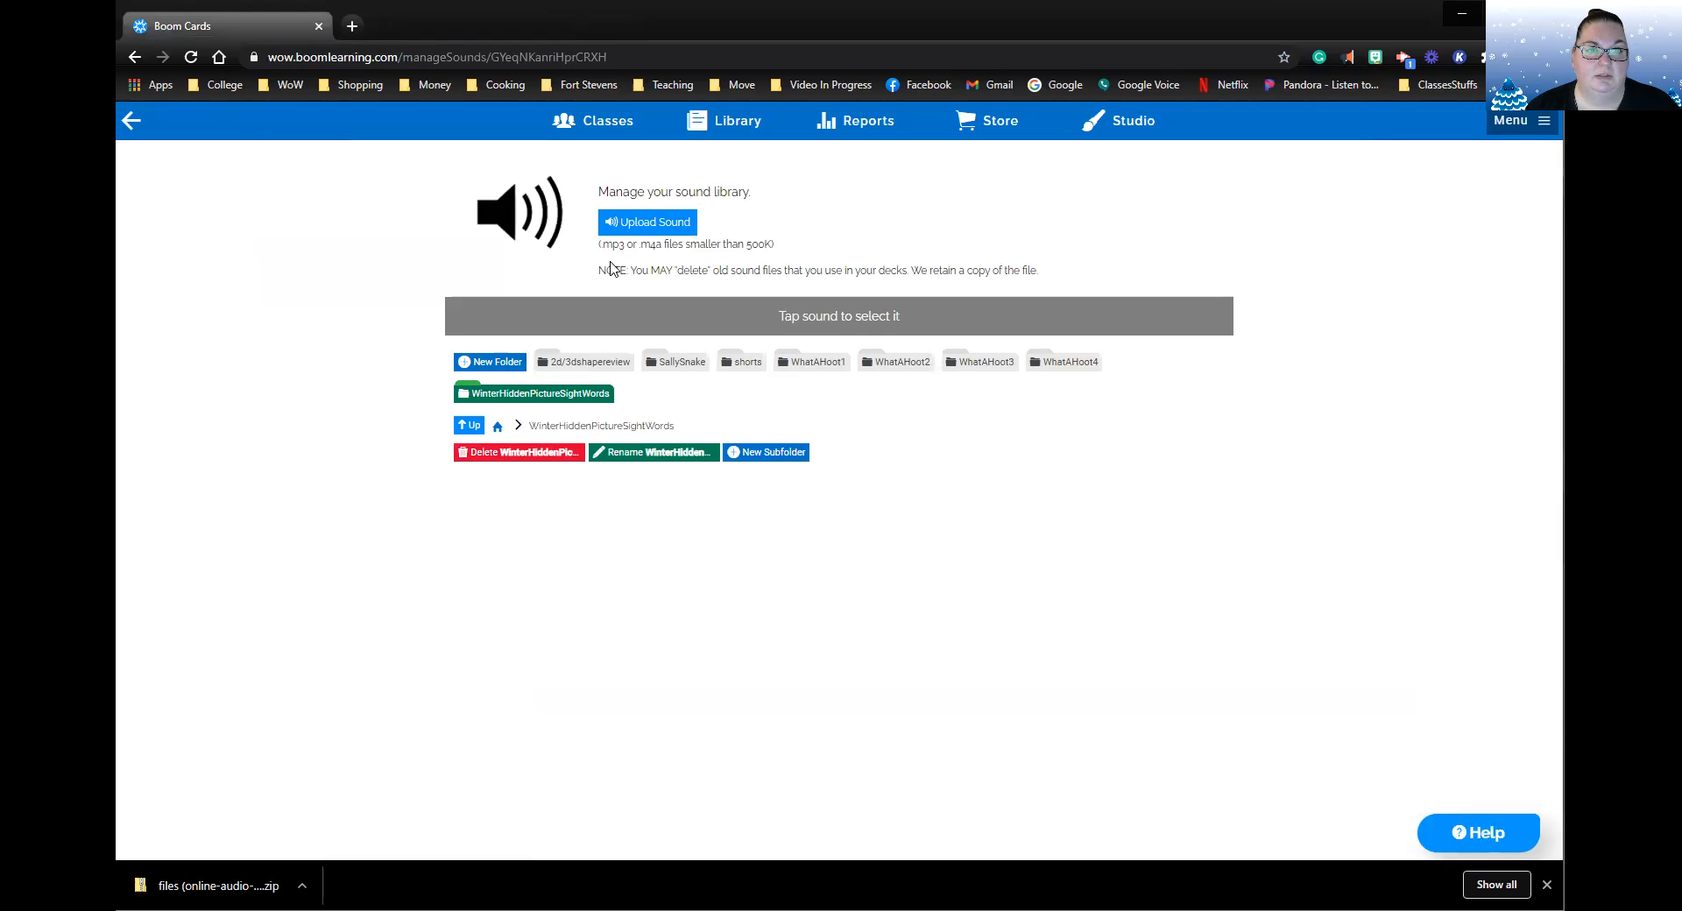
# Upload mp3 files 1 to 14 from the files (online-audio-converter.com) (1) folder in Downloads to the WinterHiddenPictureSightWords sound folder.
pyautogui.click(639, 224)
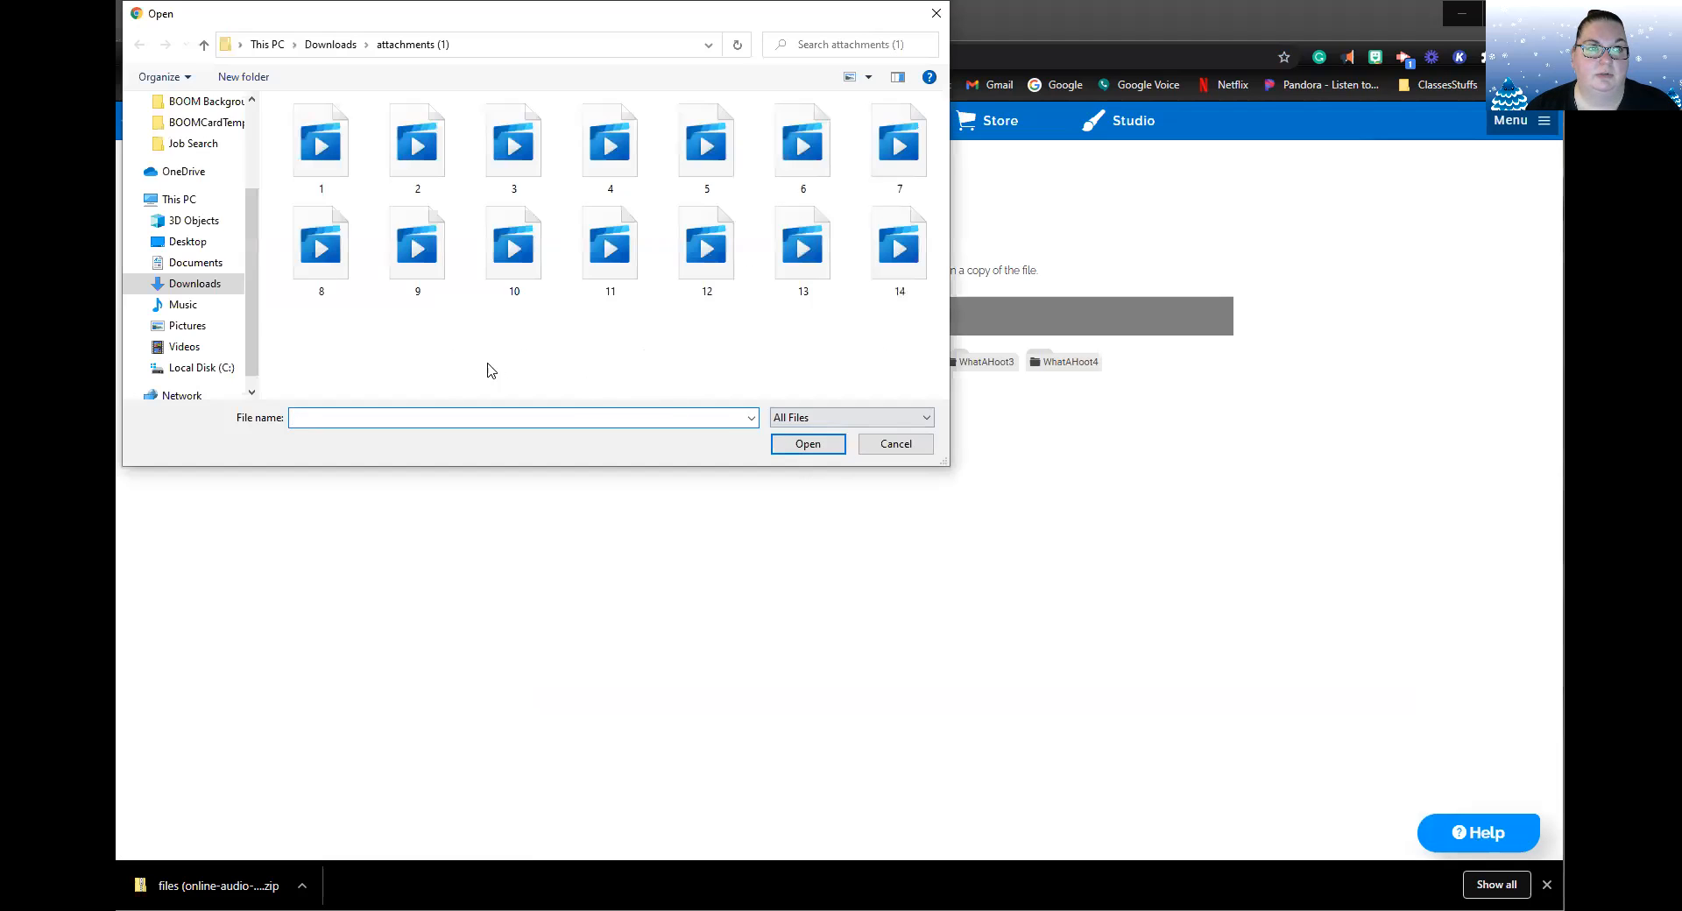
pyautogui.click(330, 44)
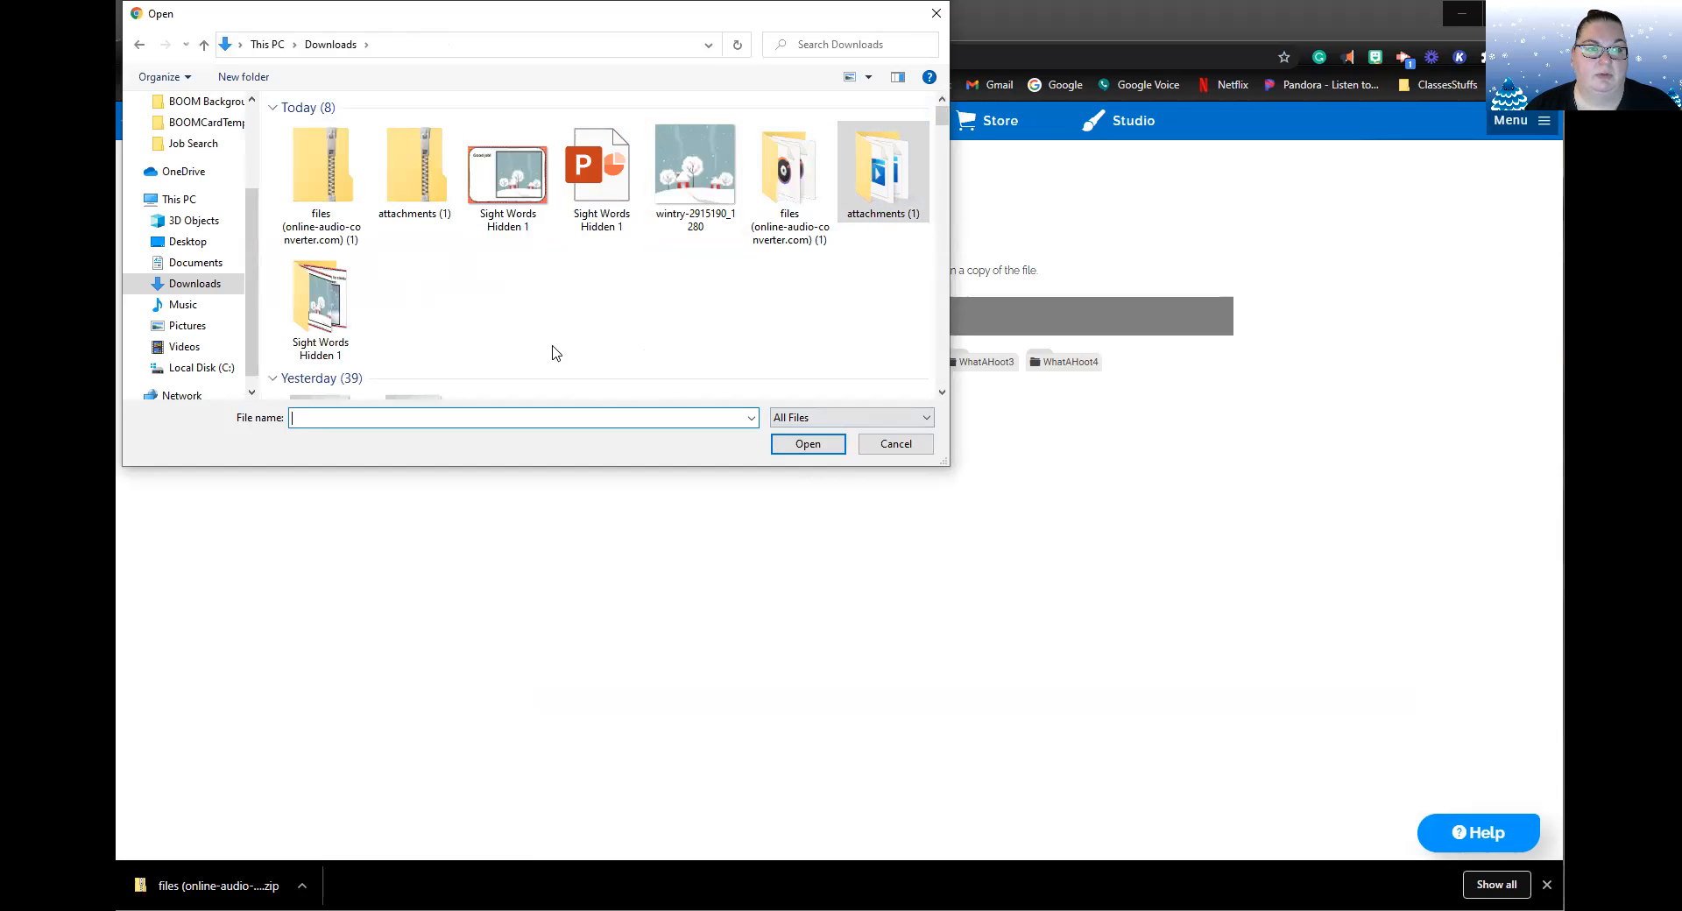
pyautogui.doubleClick(800, 175)
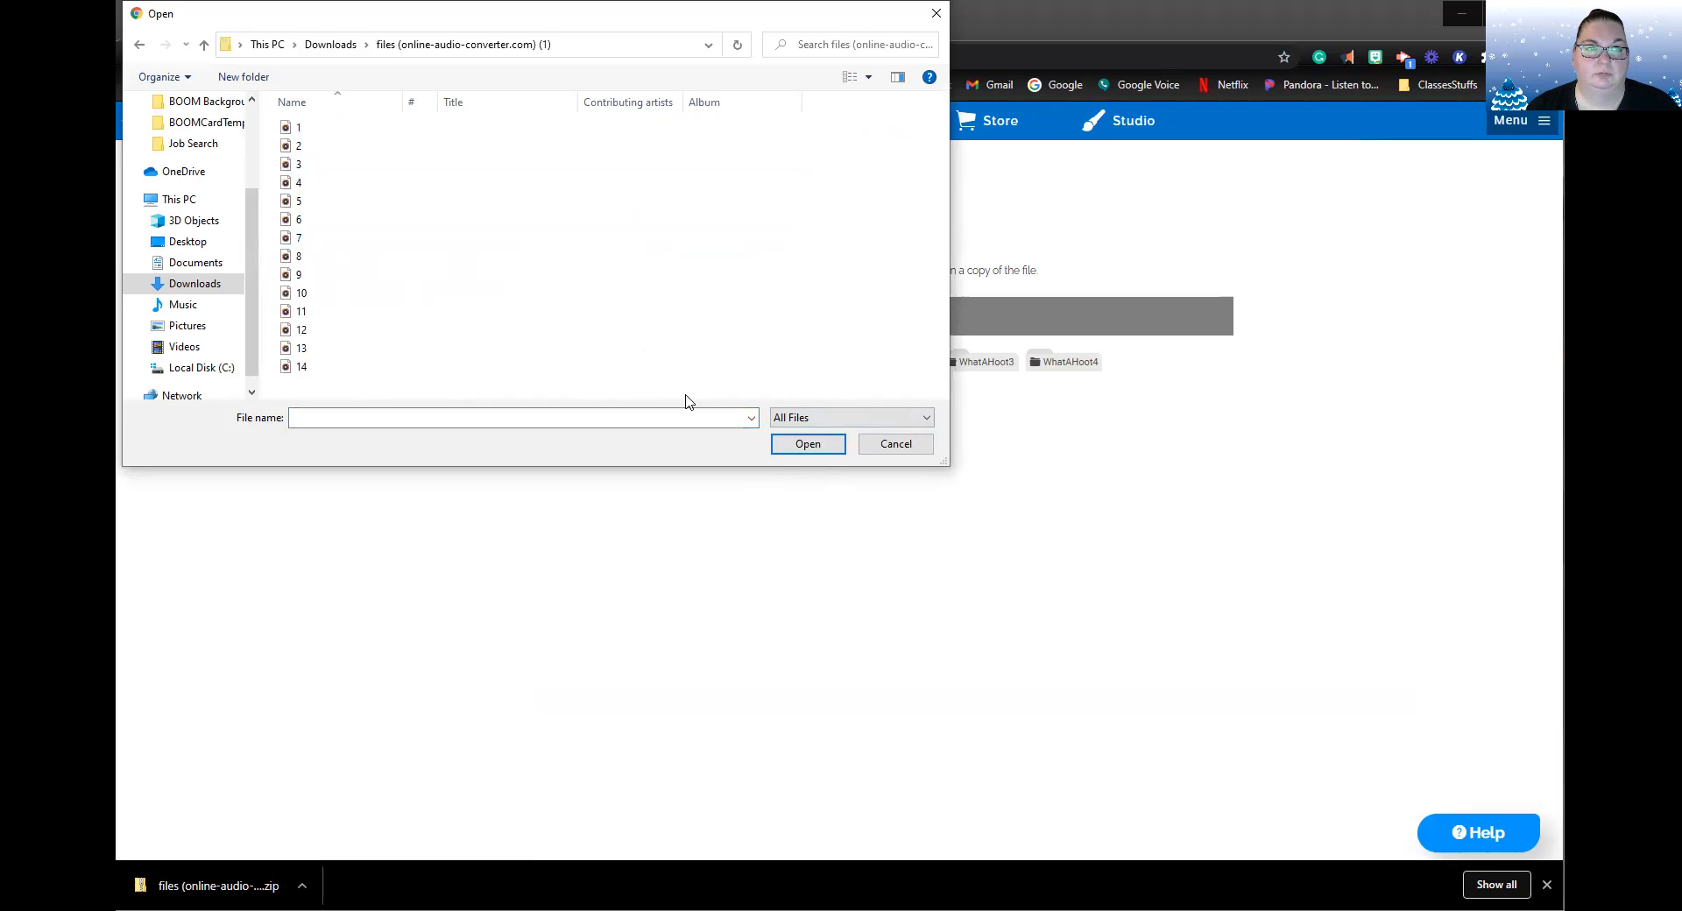
pyautogui.hotkey('ctrl', 'a')
pyautogui.click(808, 444)
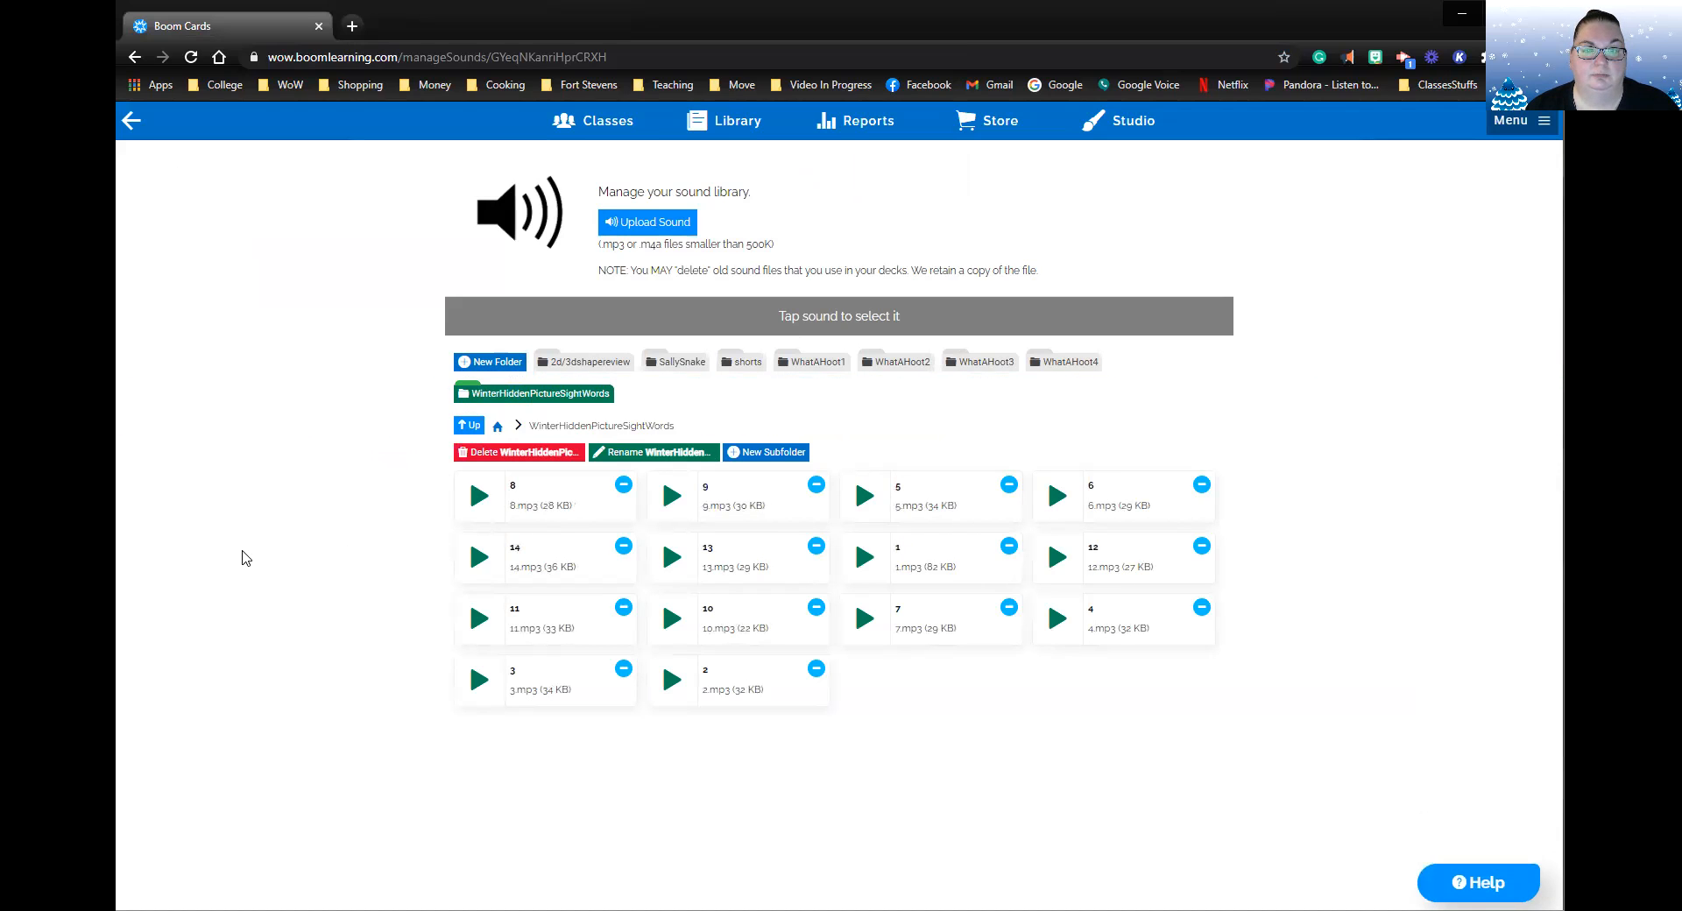
# Reopen the Winter Hidden Picture Sight Words deck for editing and select its first card.
pyautogui.click(1151, 128)
pyautogui.click(754, 683)
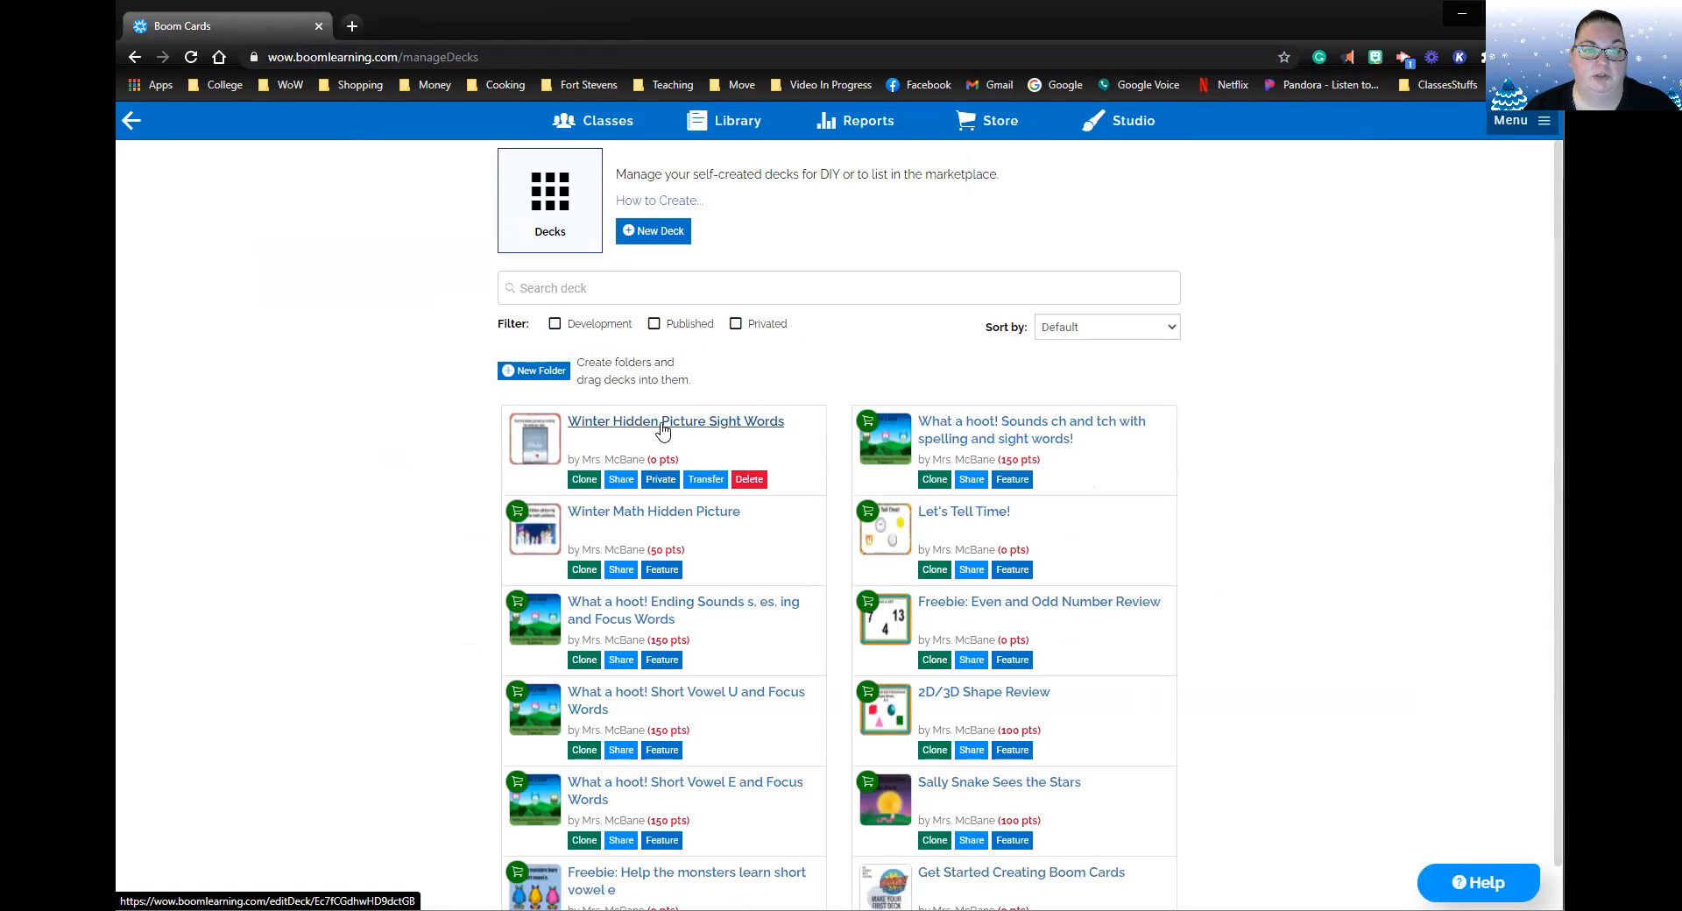
pyautogui.click(662, 428)
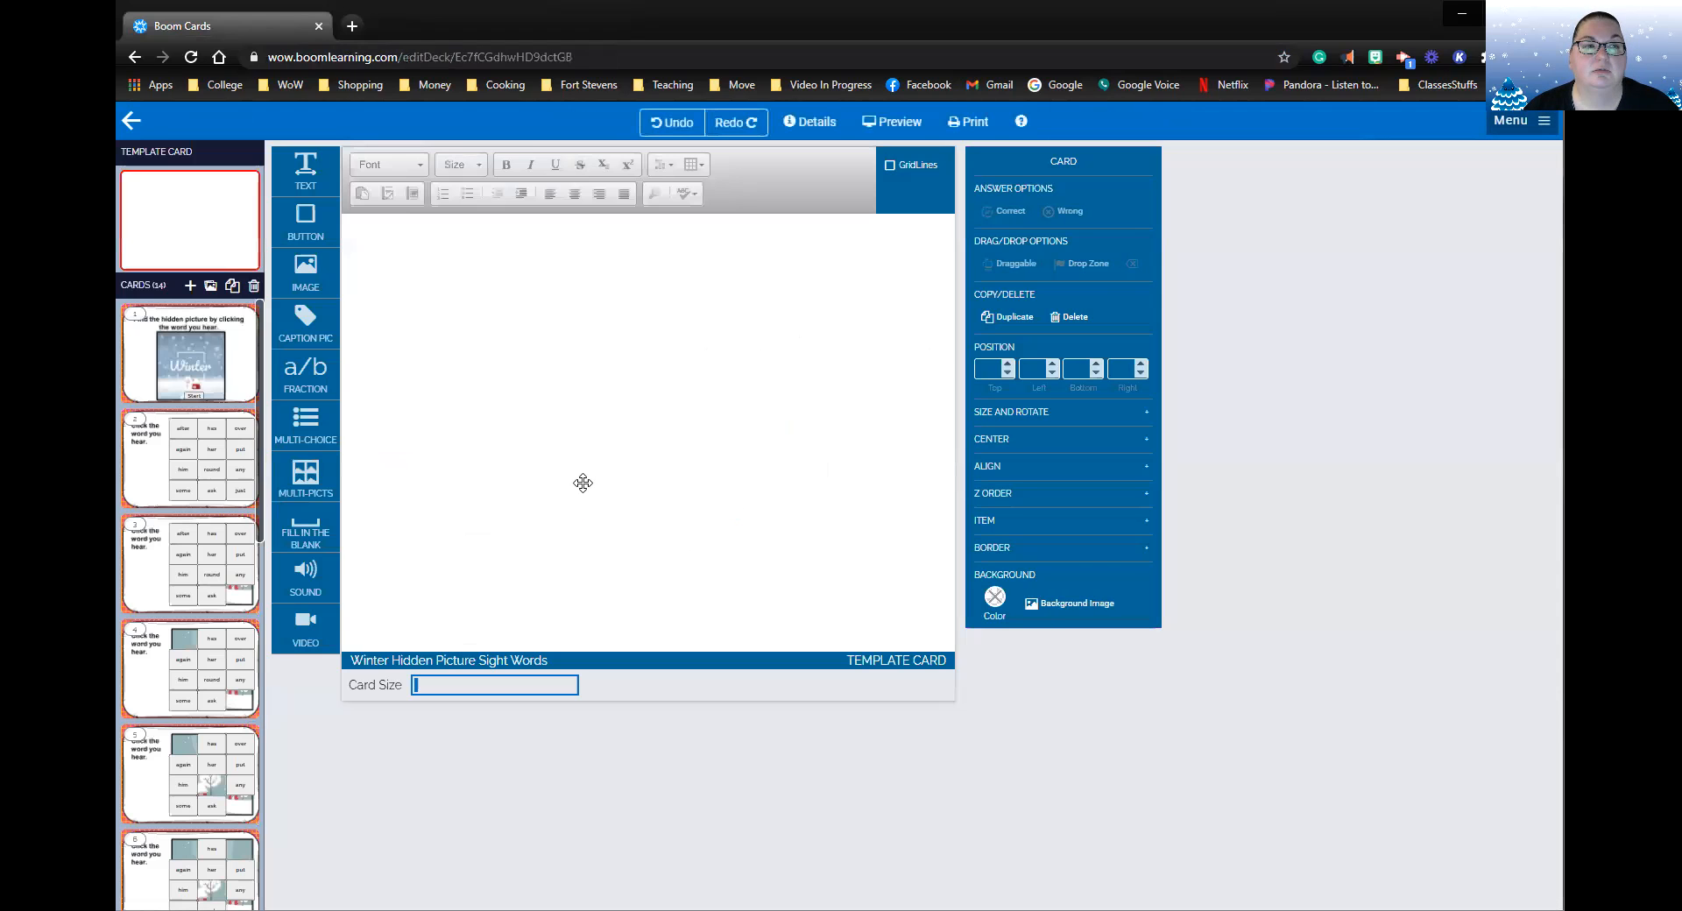
pyautogui.click(166, 351)
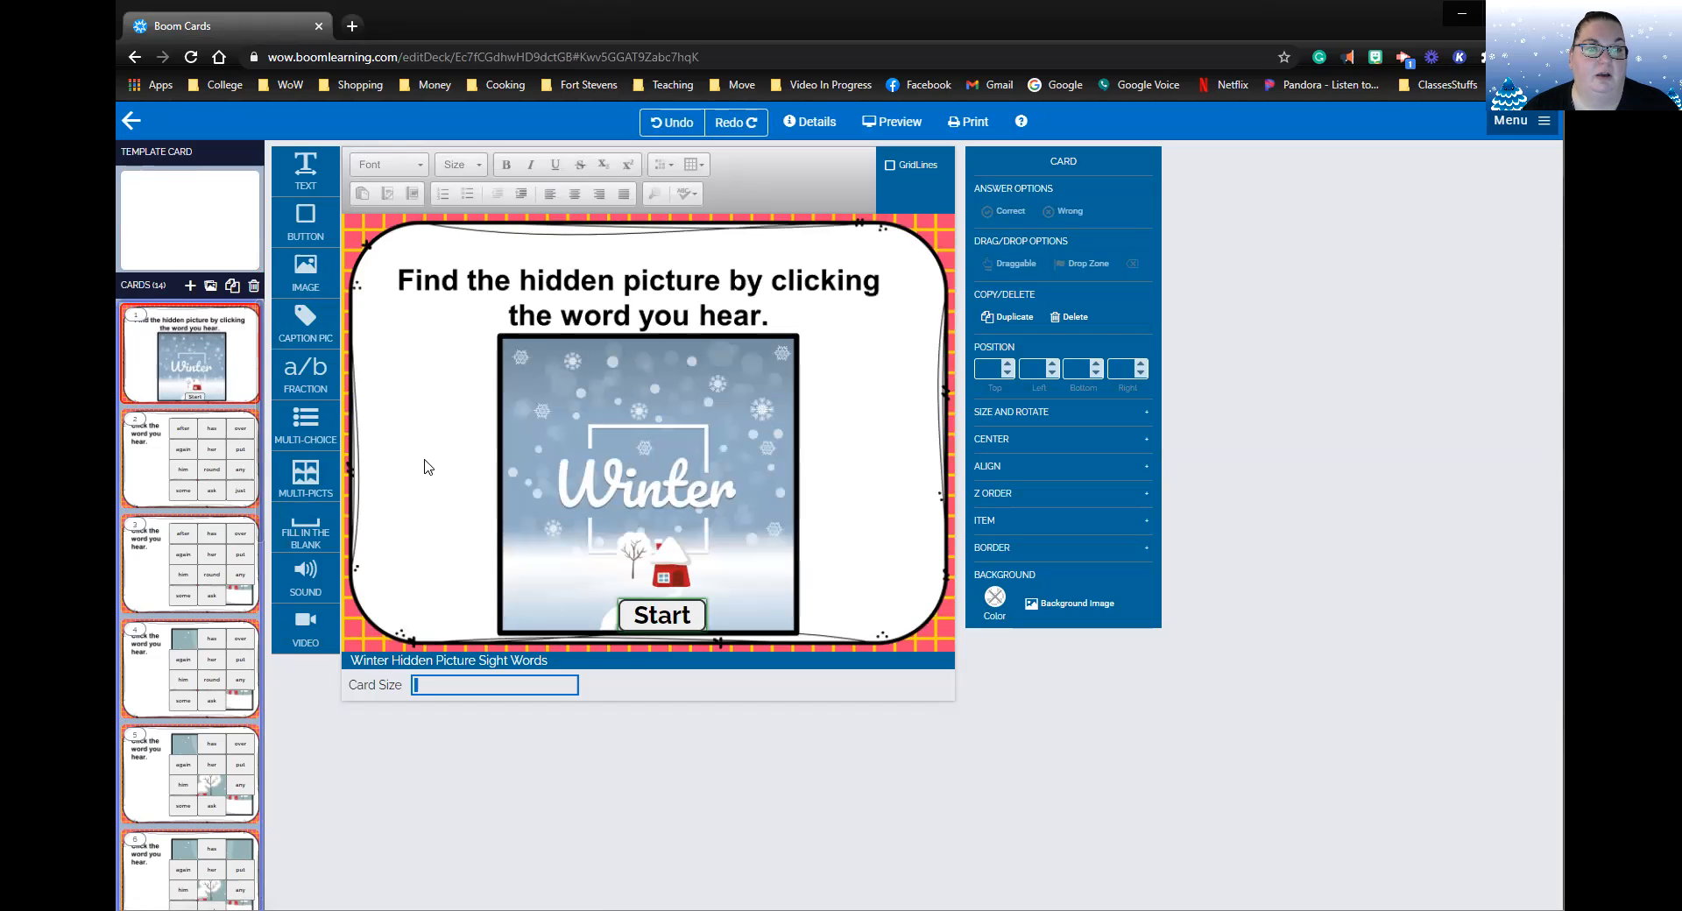
# Add a sound to the first card beside the winter picture, play 1.mp3 from the WinterHiddenPictureSightWords folder and assign it.
pyautogui.moveTo(313, 572); pyautogui.dragTo(433, 368)
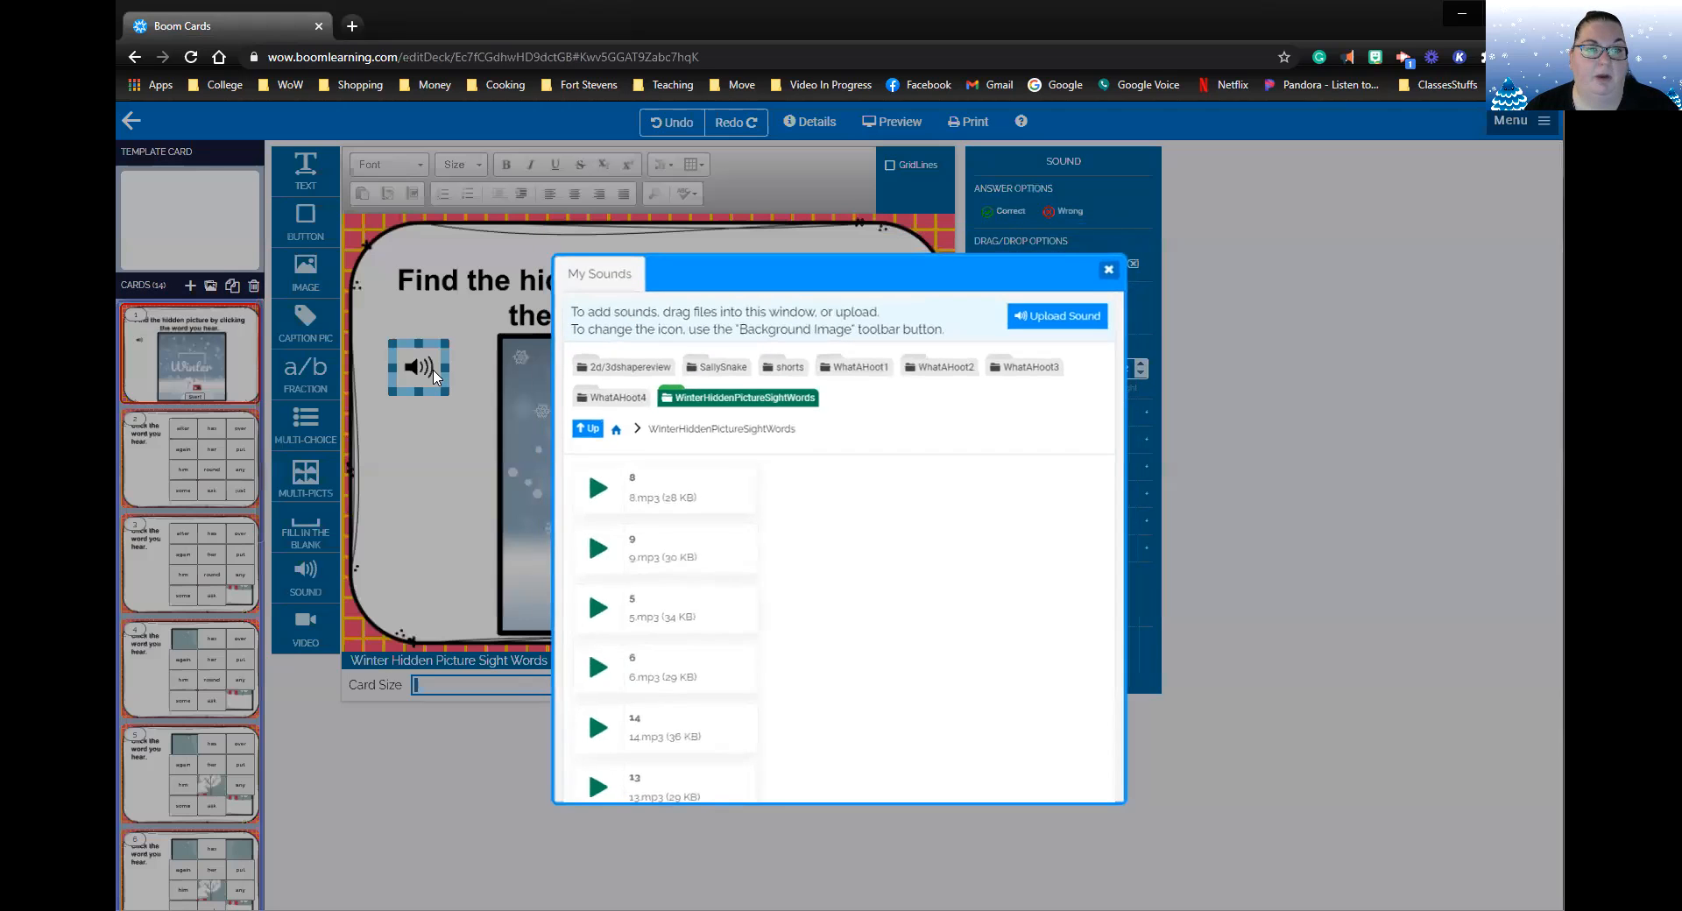
pyautogui.click(724, 396)
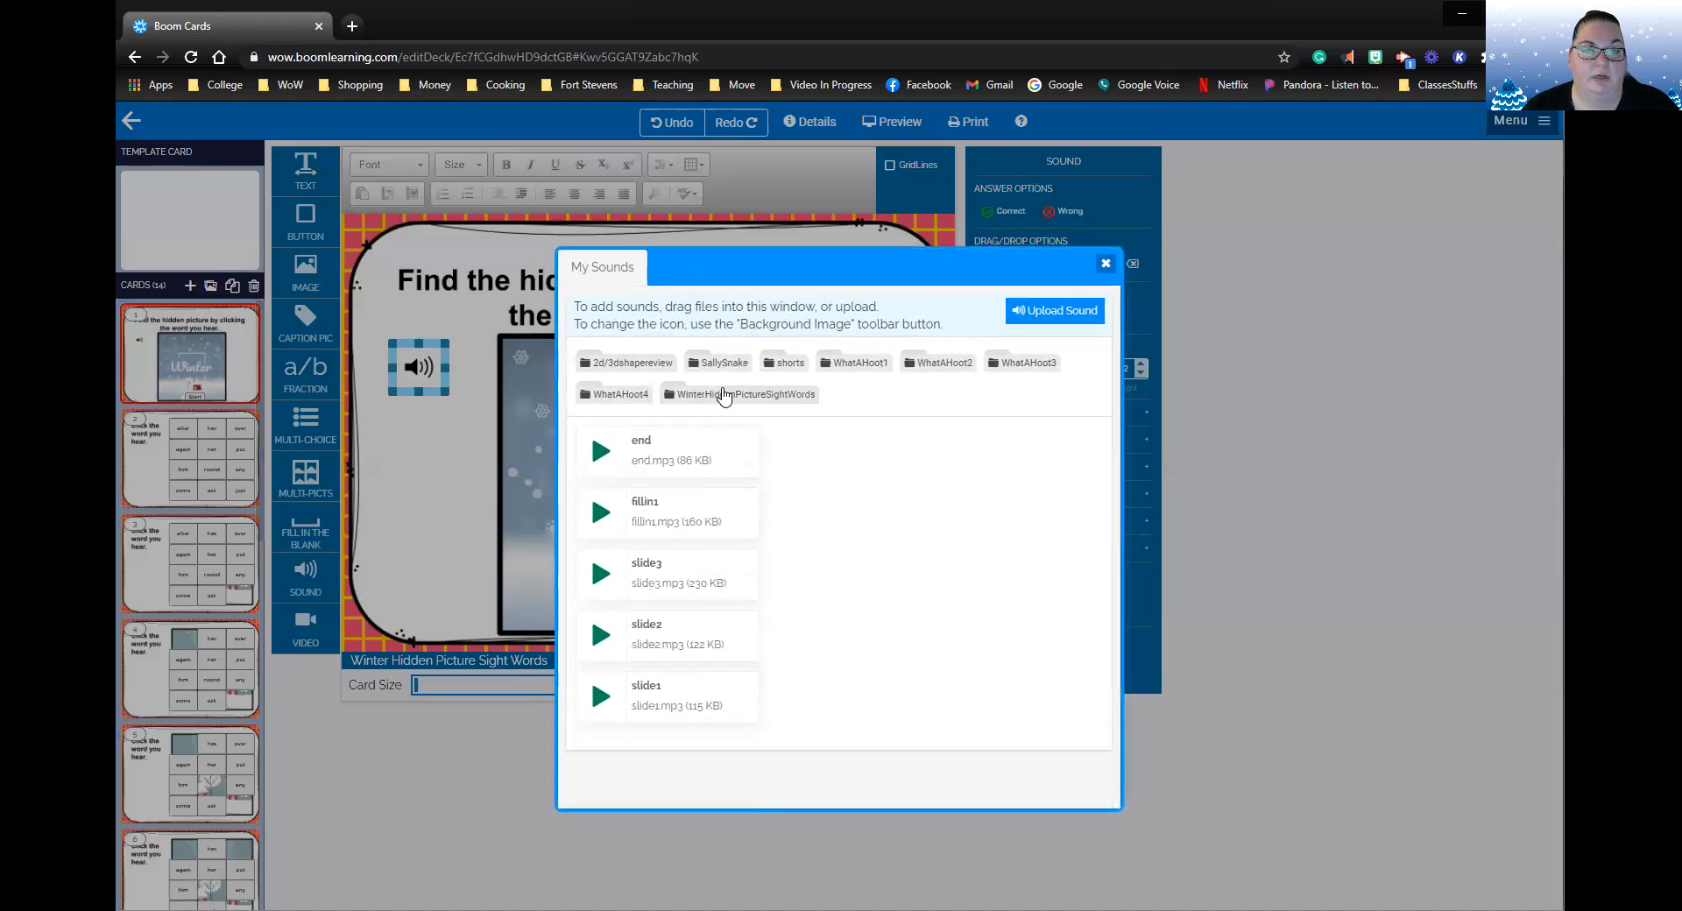
pyautogui.click(724, 396)
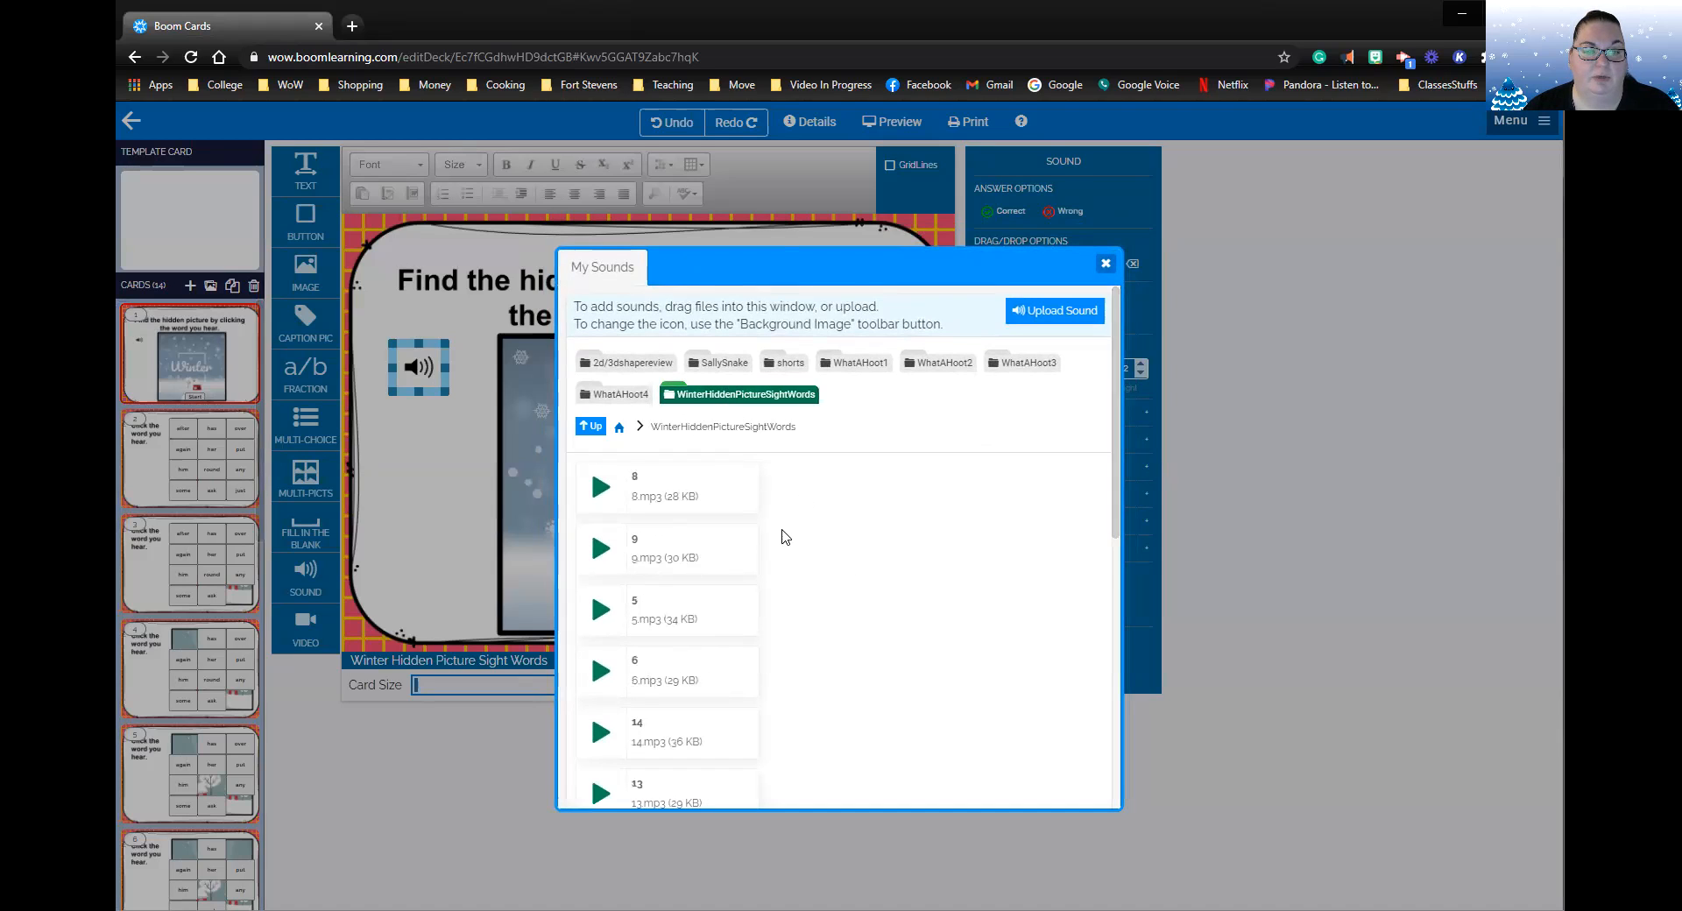
pyautogui.scroll(-2, 782, 539)
pyautogui.scroll(-4, 783, 539)
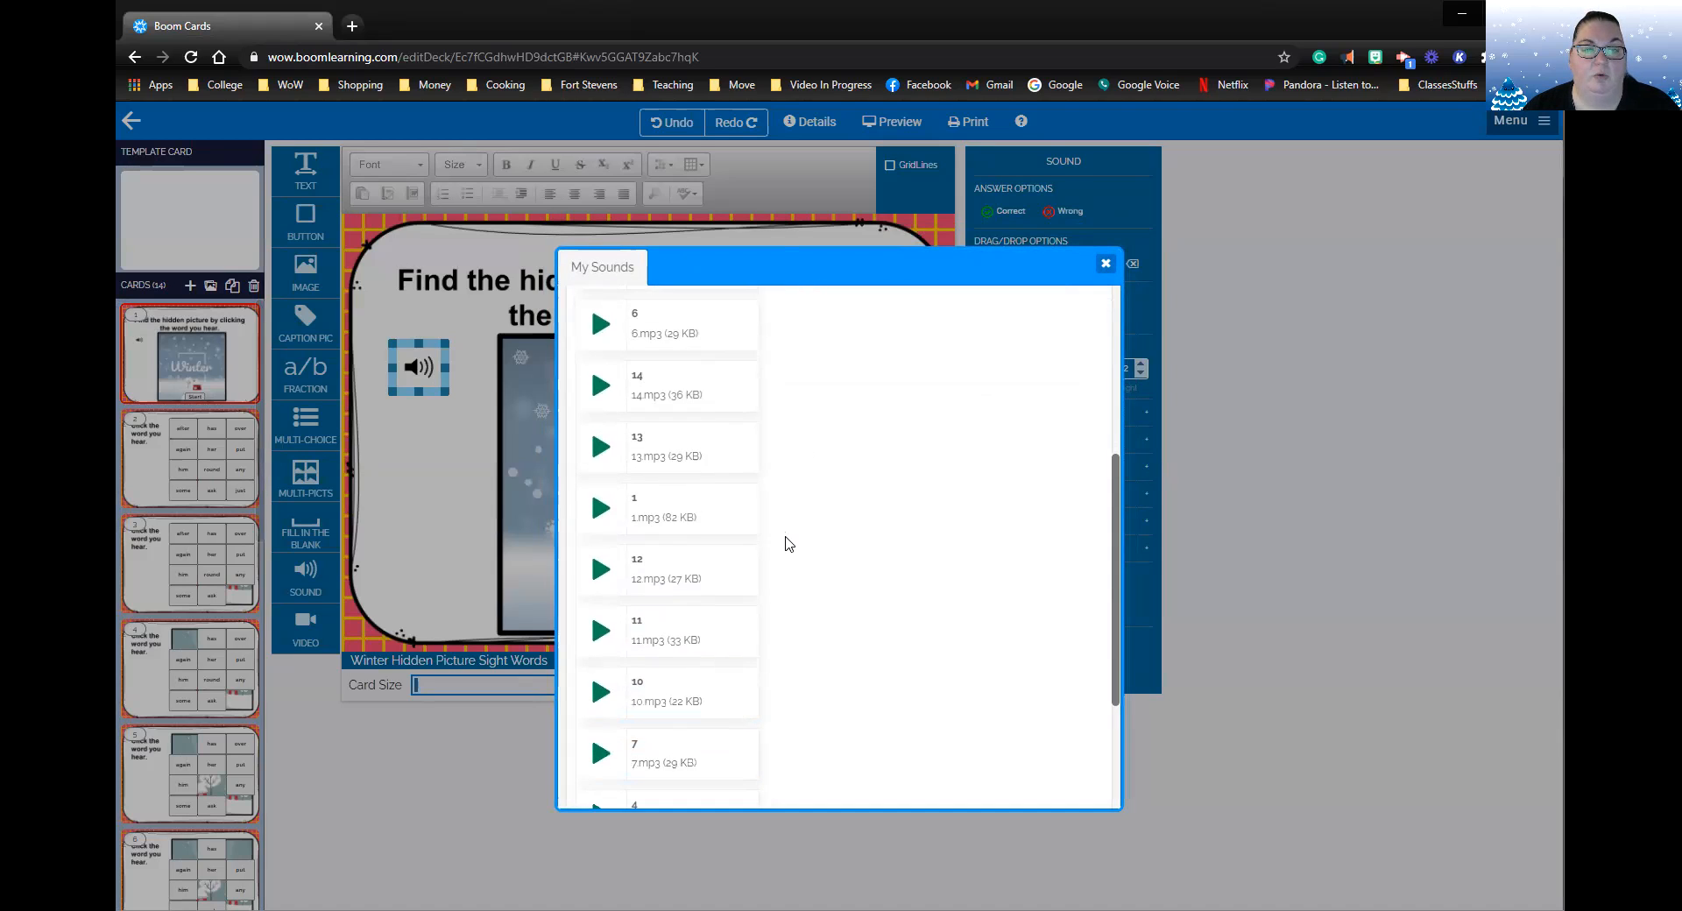
pyautogui.scroll(-1, 786, 542)
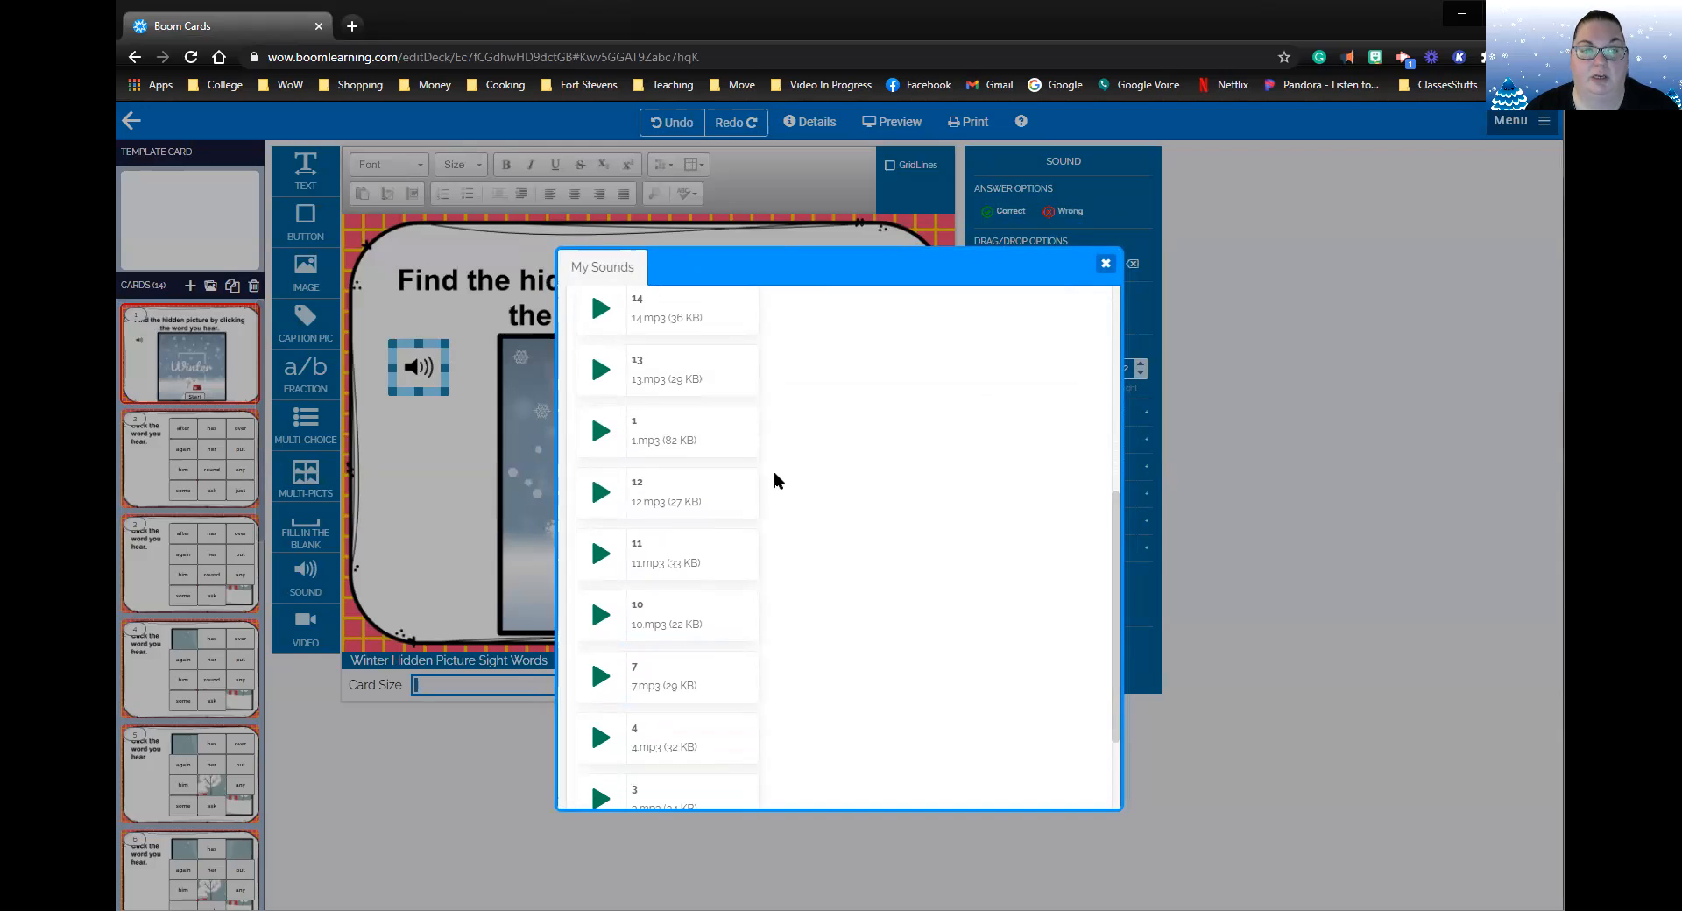
pyautogui.click(602, 434)
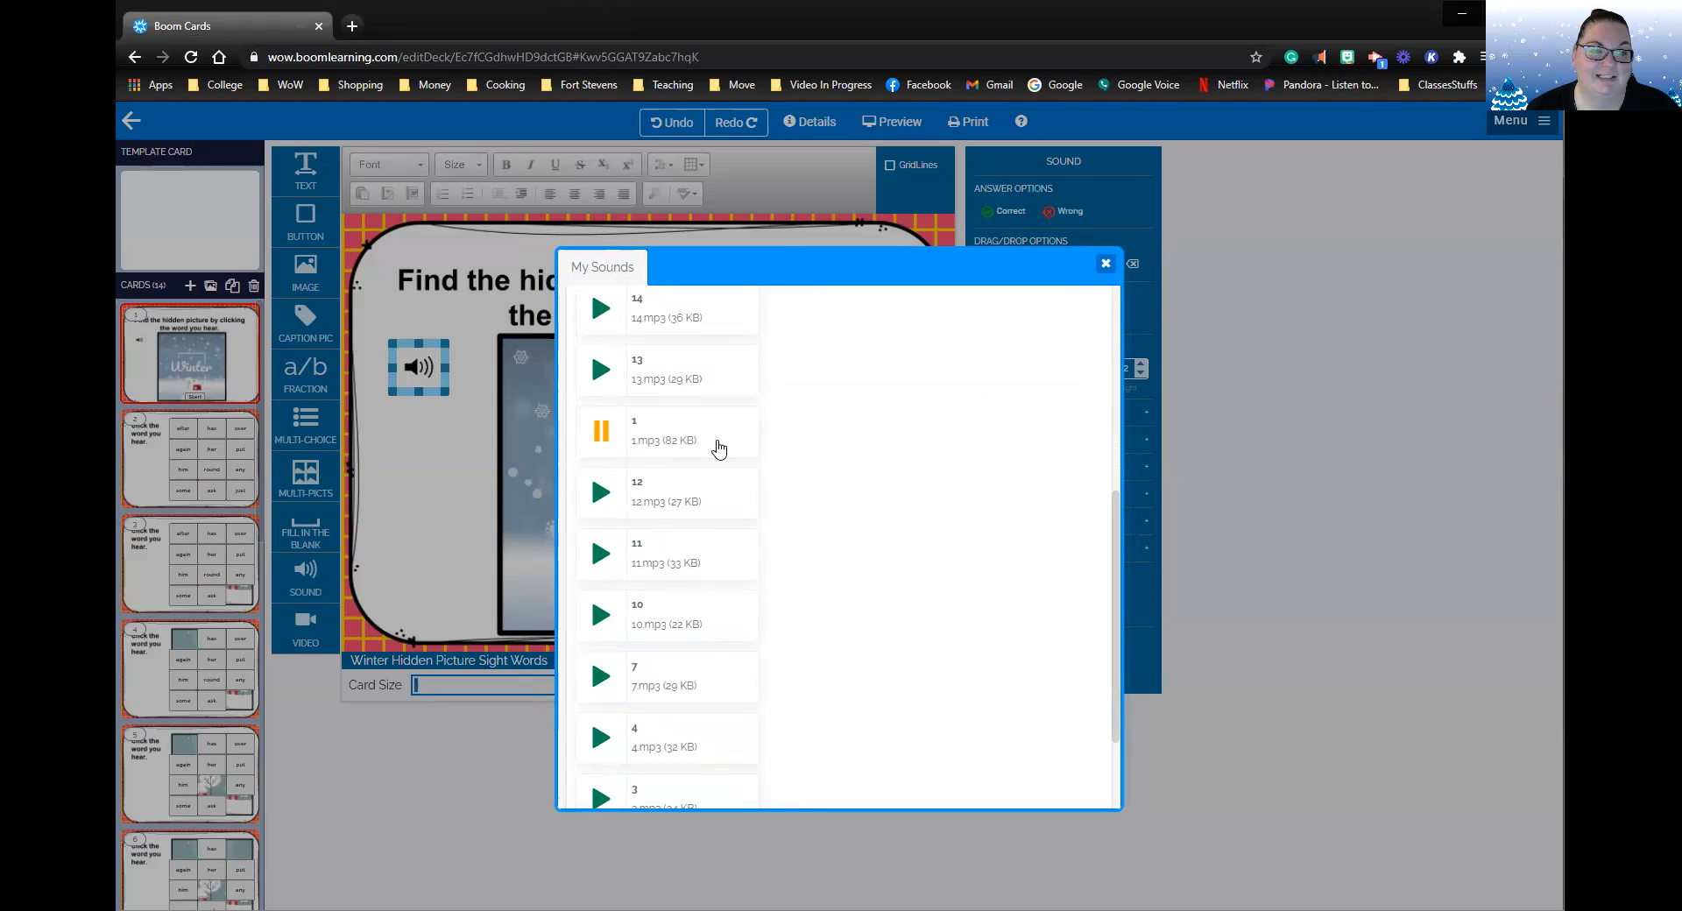
pyautogui.click(681, 435)
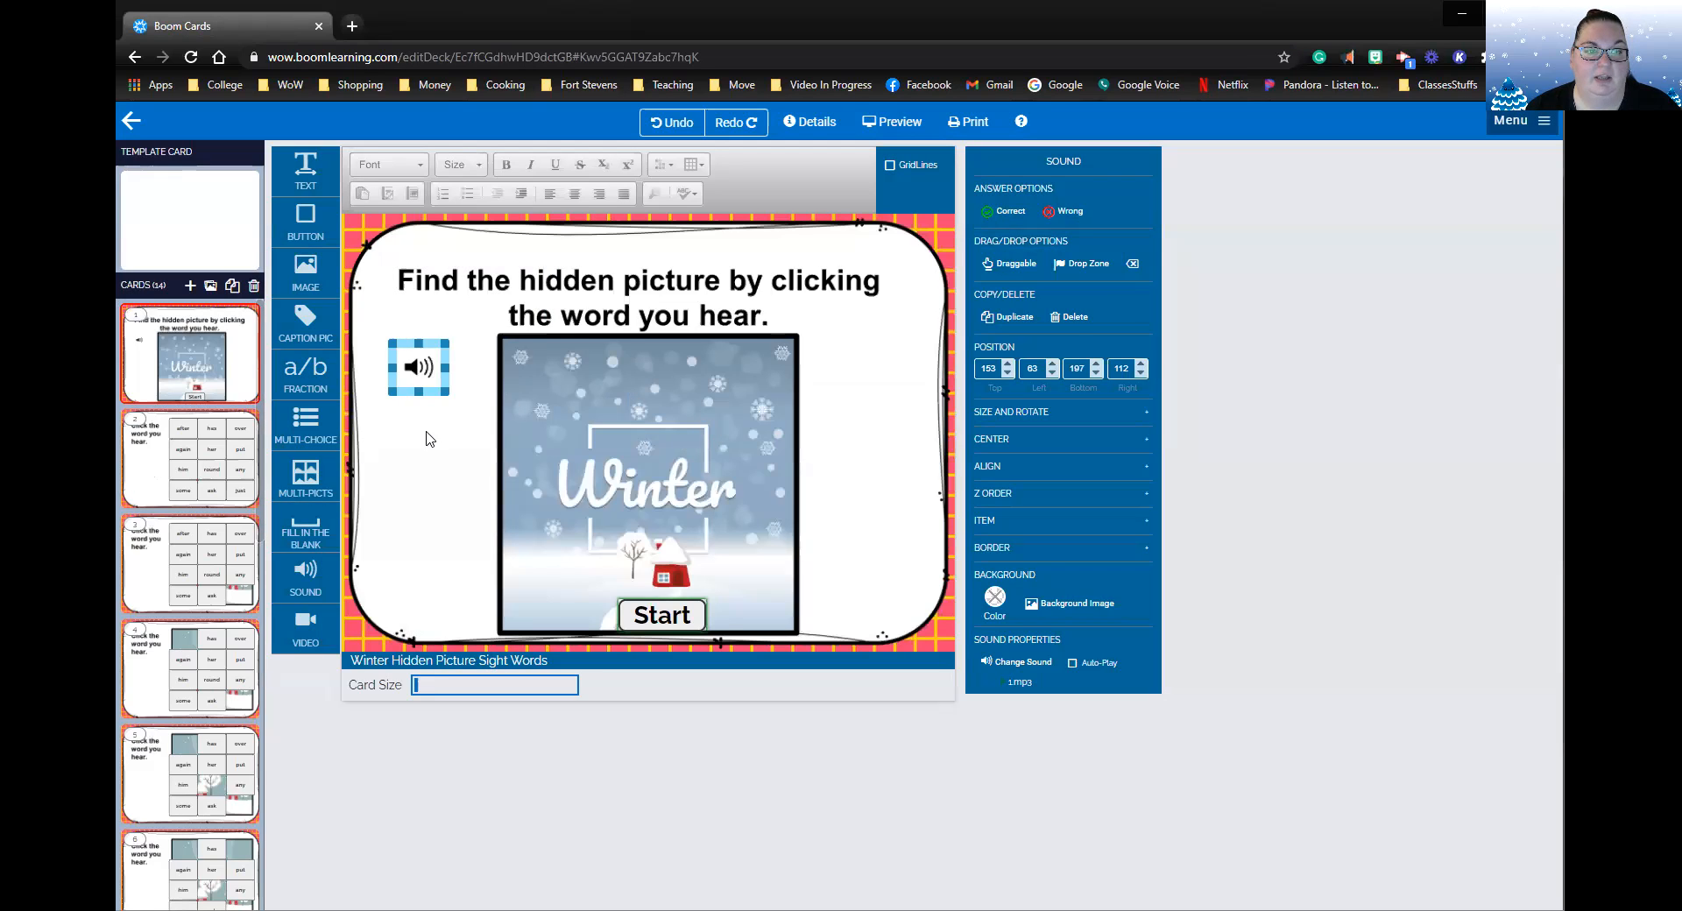
# Preview the first card, play its sound and return to the deck editor.
pyautogui.click(892, 121)
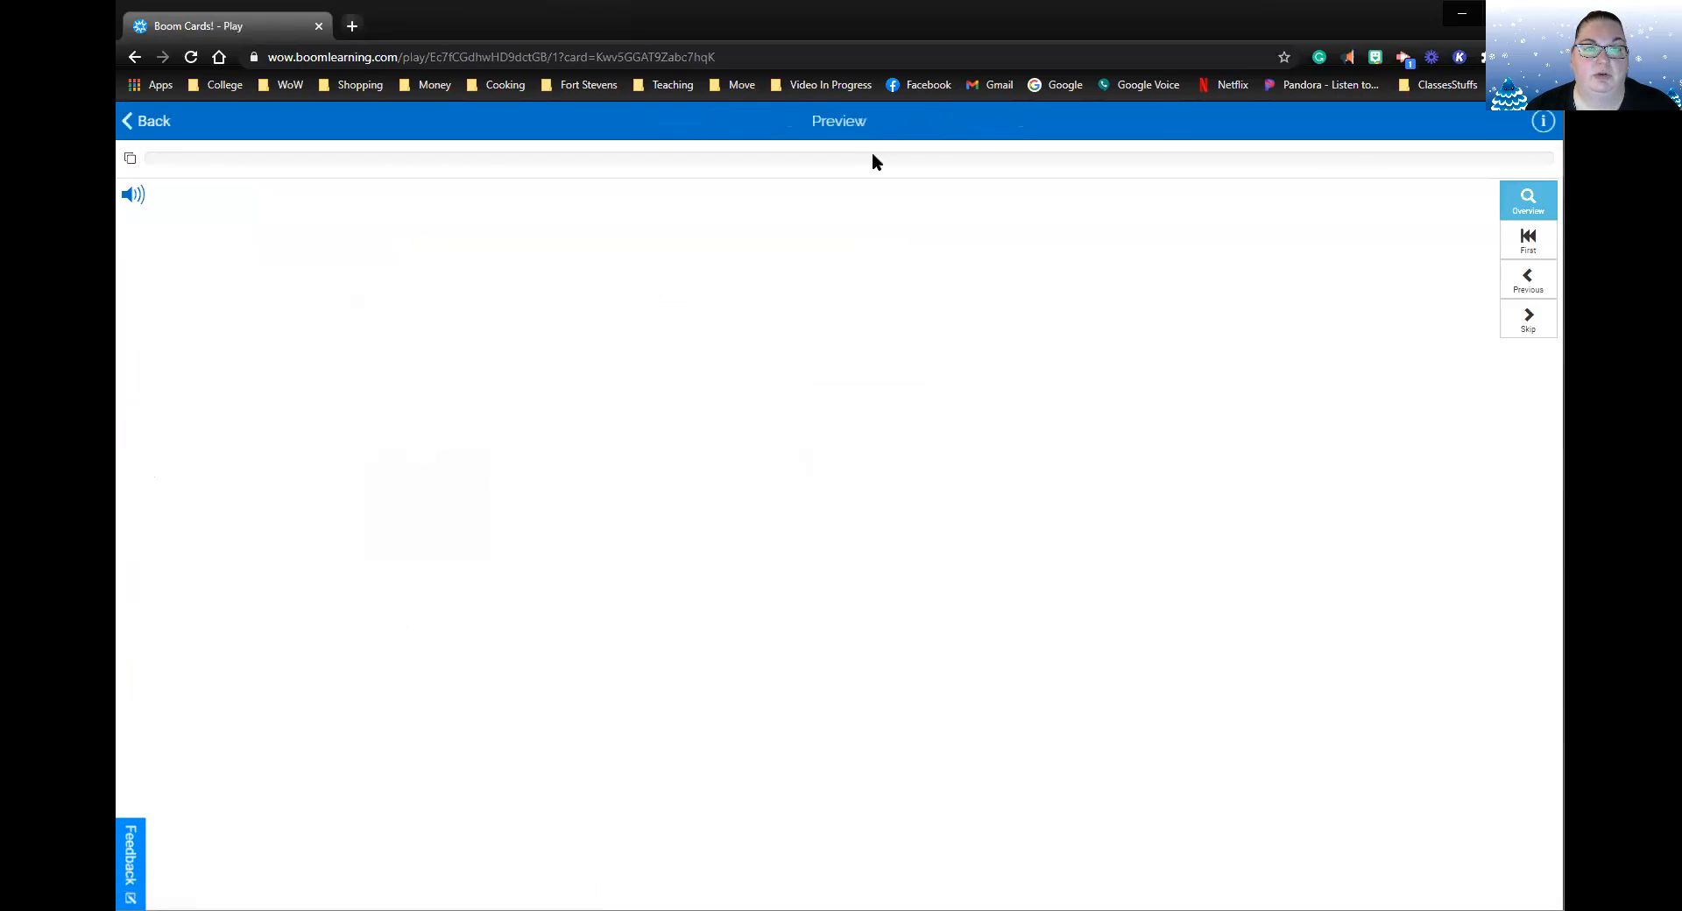
pyautogui.click(430, 442)
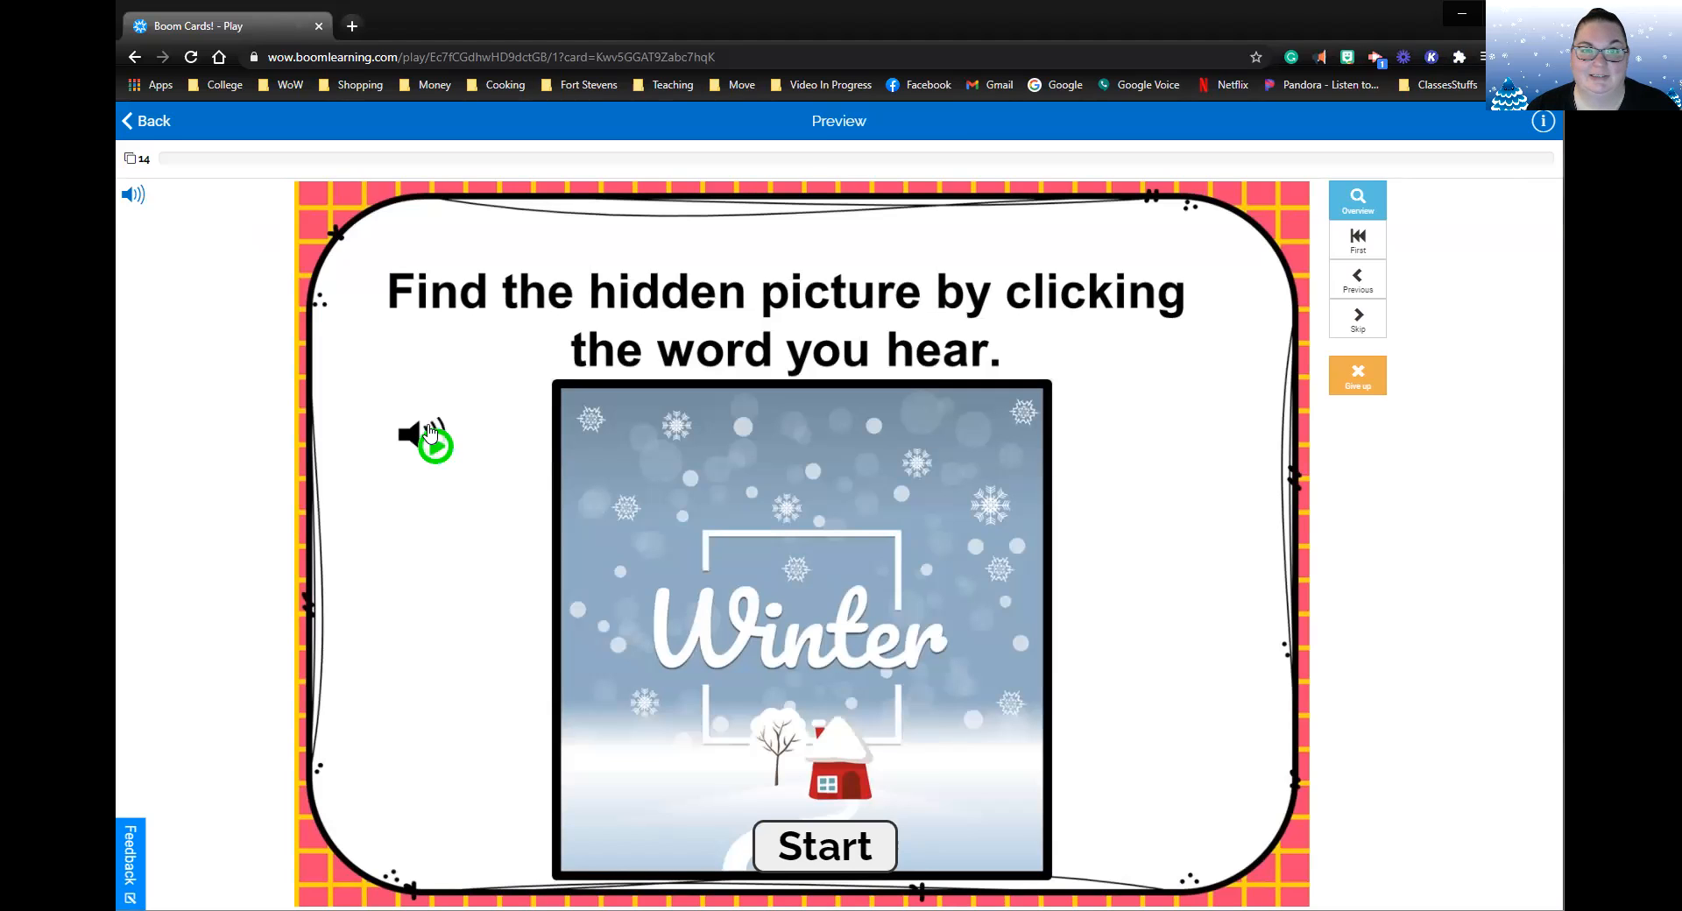
pyautogui.click(147, 123)
pyautogui.click(916, 523)
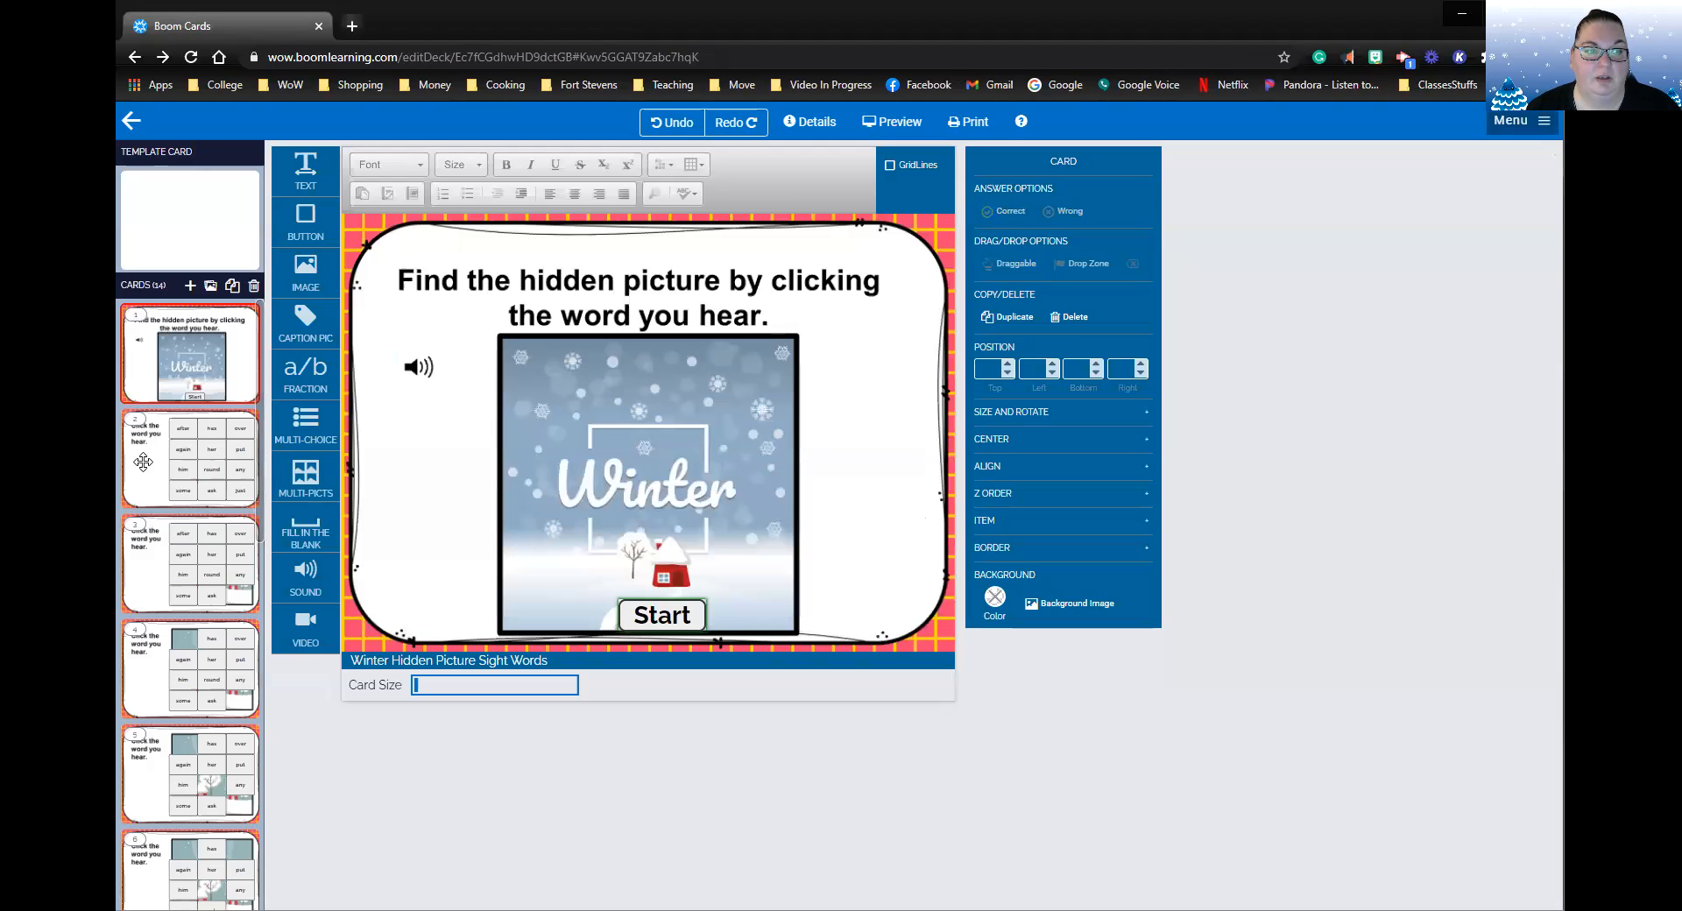
# Add a sound below the instruction text on card 2 and assign 2.mp3 to it.
pyautogui.click(147, 457)
pyautogui.moveTo(304, 571); pyautogui.dragTo(442, 436)
pyautogui.scroll(-3, 868, 622)
pyautogui.scroll(-3, 858, 622)
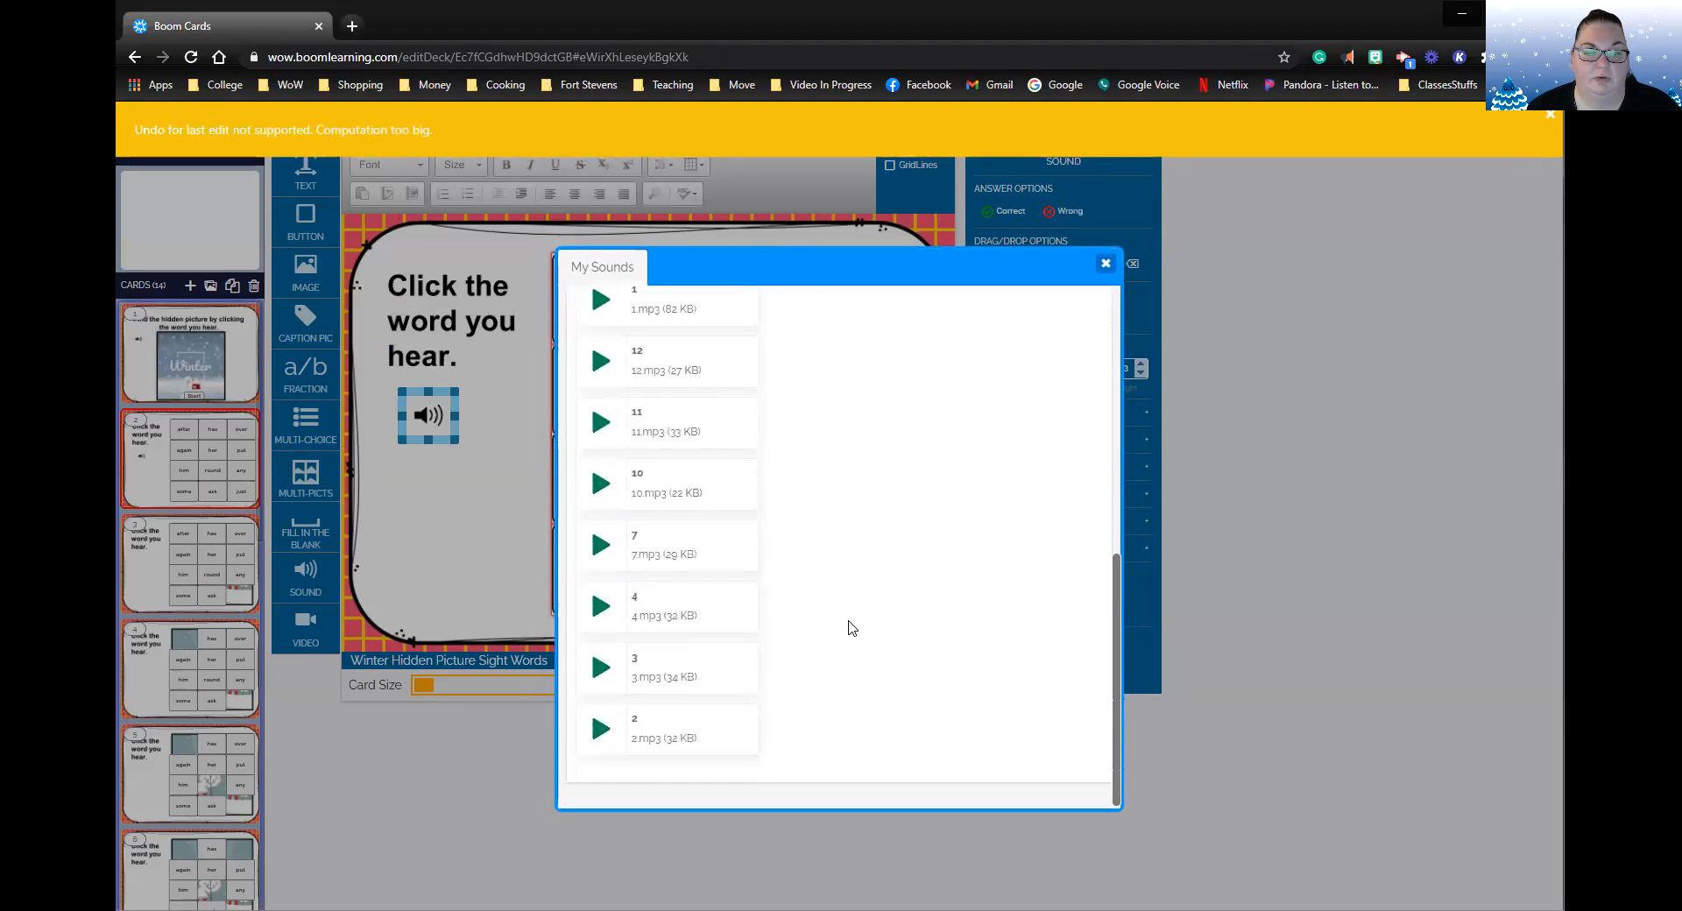
pyautogui.click(695, 734)
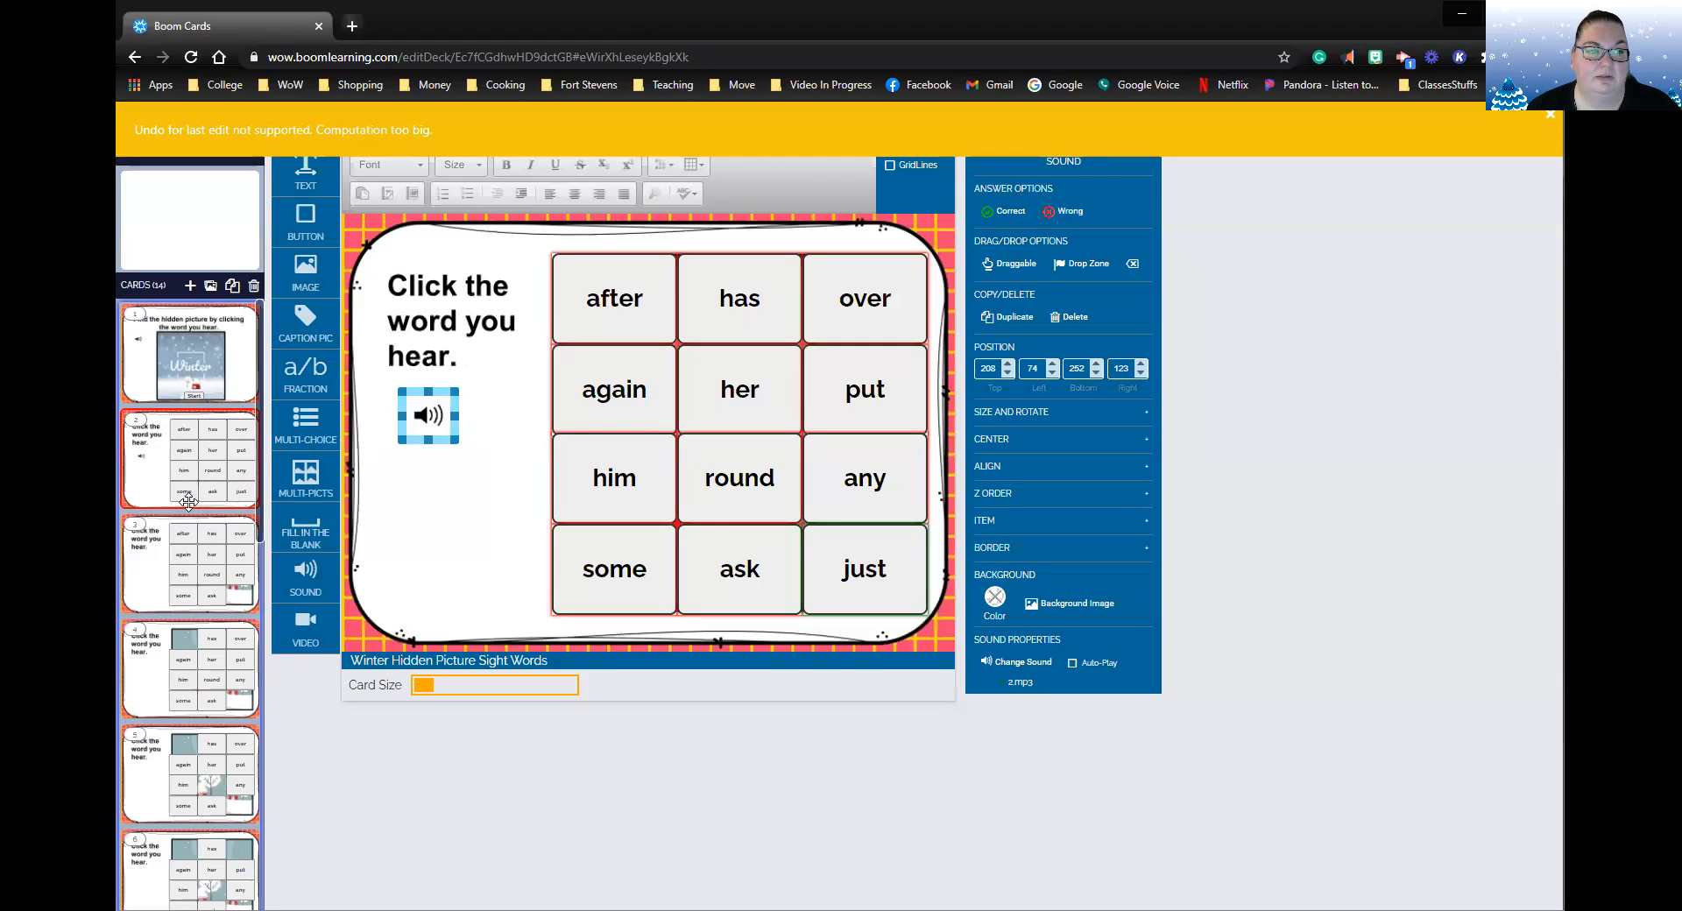
# Add a sound below the instruction text on card 3 and assign 3.mp3 to it.
pyautogui.click(148, 577)
pyautogui.moveTo(306, 575); pyautogui.dragTo(424, 419)
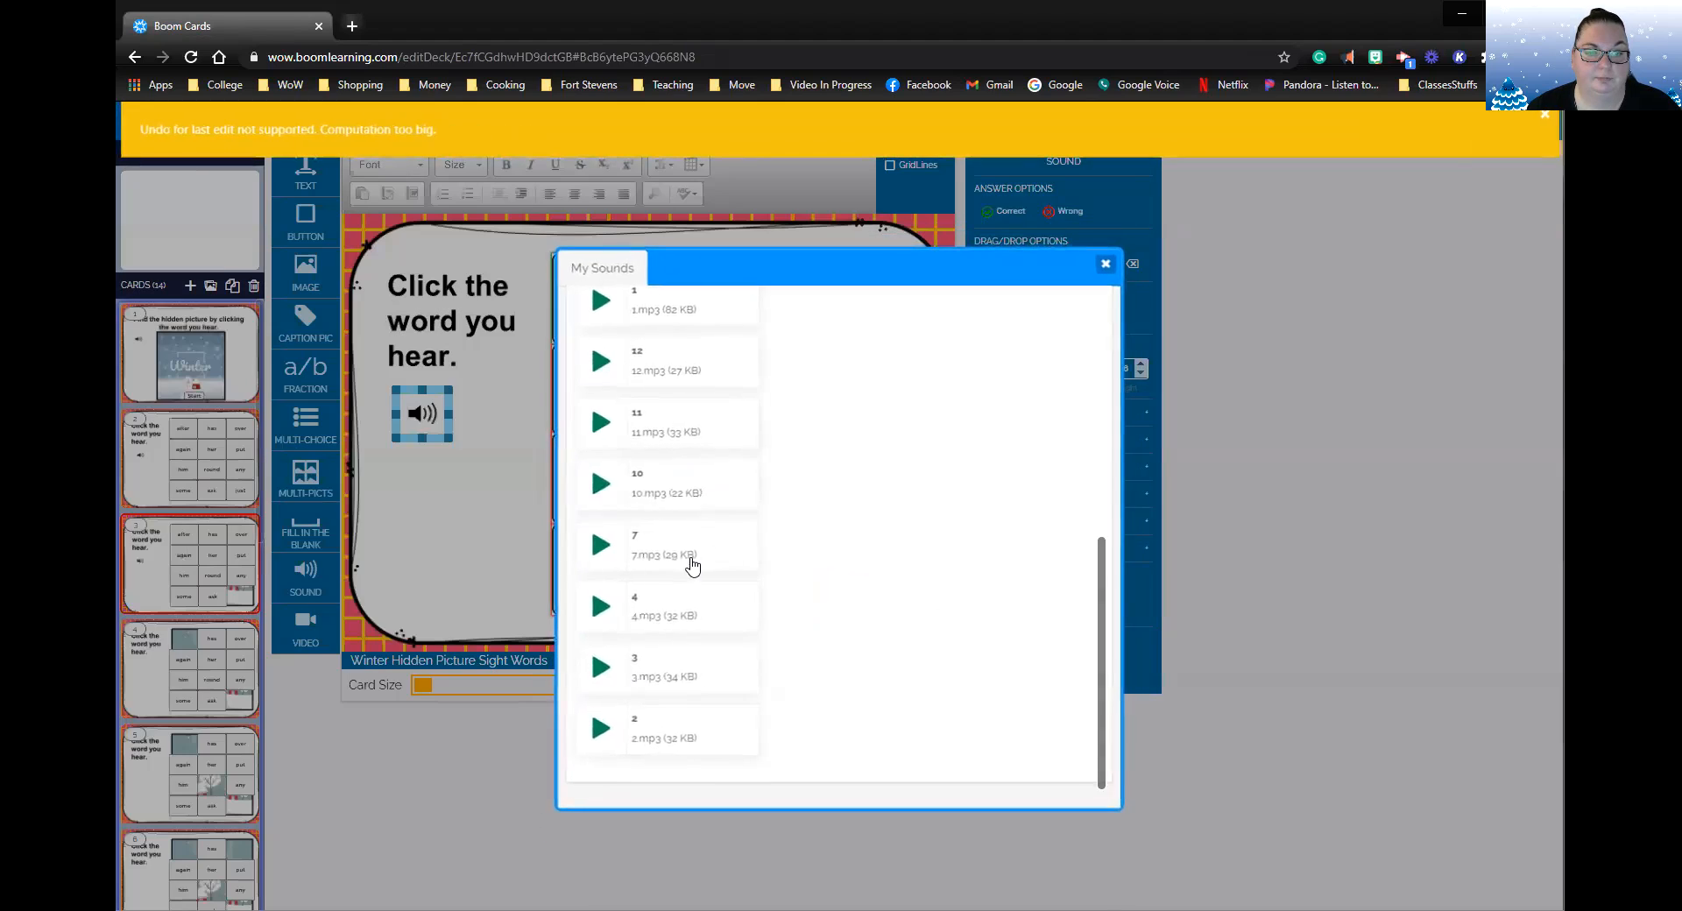
pyautogui.click(672, 675)
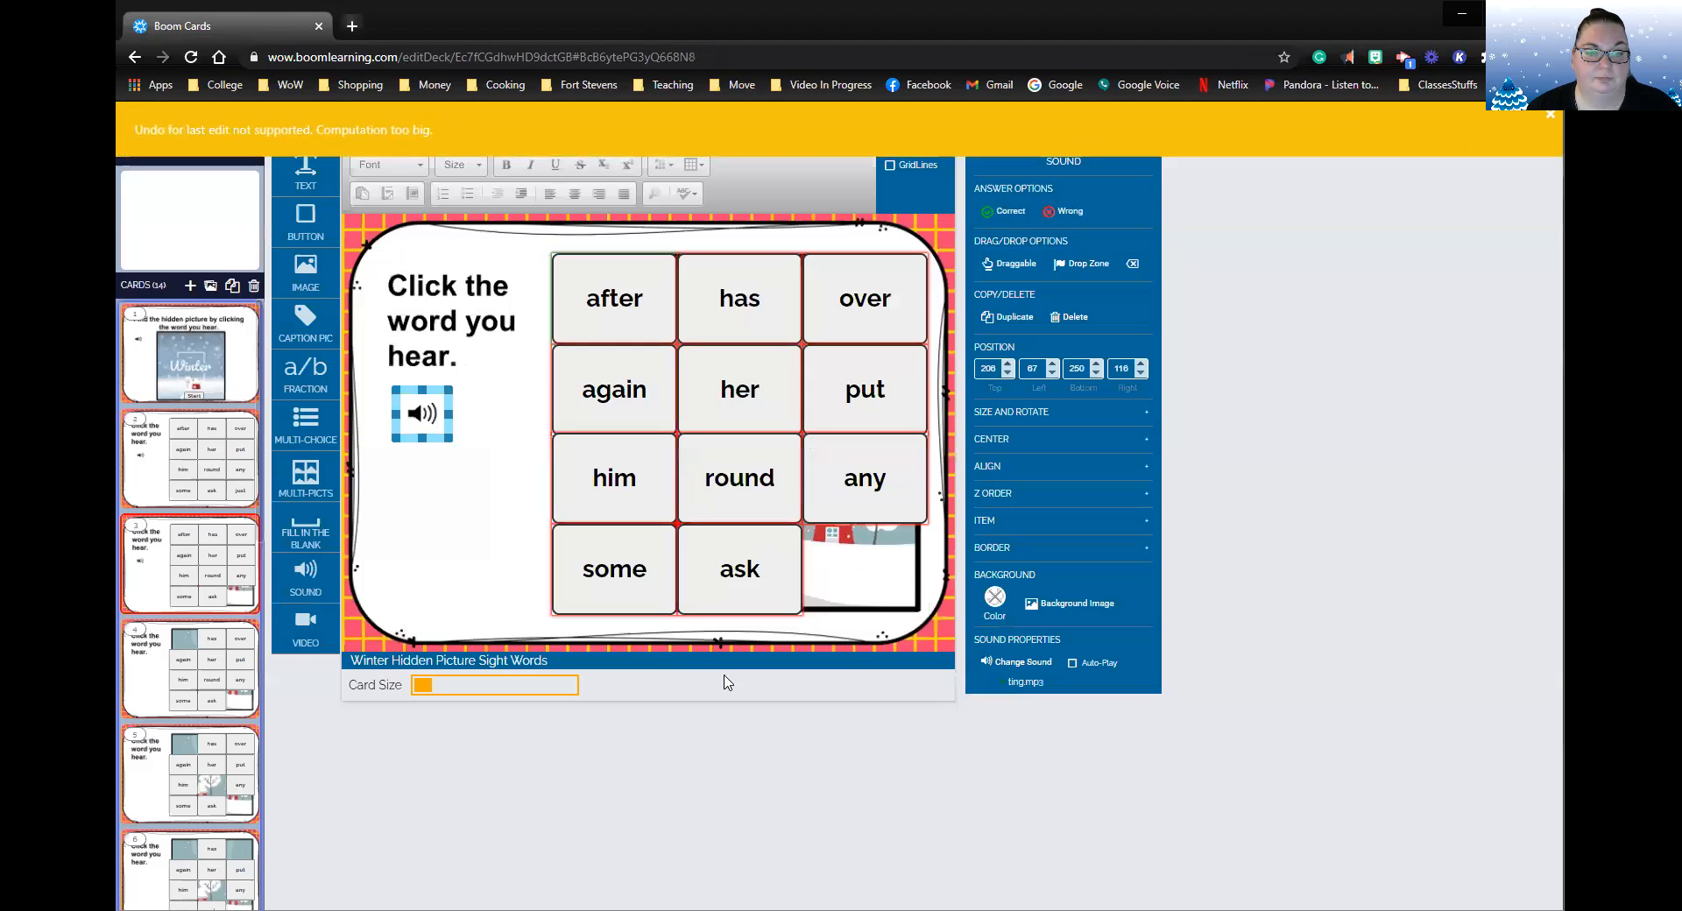
# Add a sound below the instruction text on card 4 and assign 4.mp3 to it.
pyautogui.click(135, 683)
pyautogui.moveTo(306, 575); pyautogui.dragTo(435, 427)
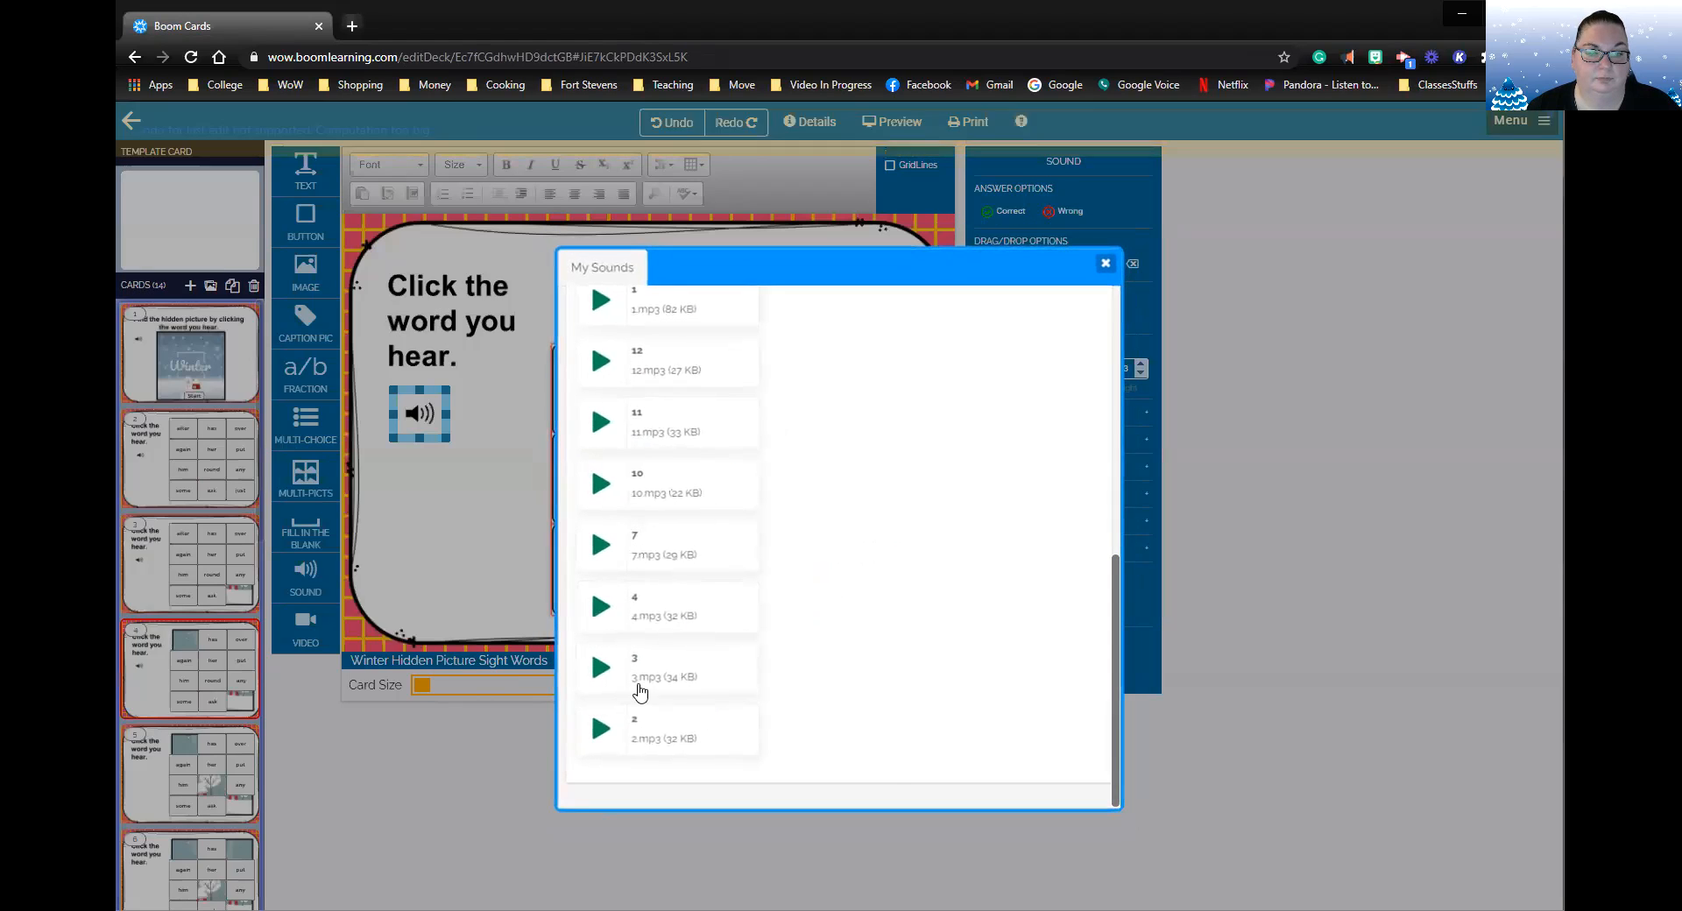
pyautogui.click(662, 607)
# Add a sound below the instruction text on card 5 and assign 5.mp3 to it.
pyautogui.click(162, 796)
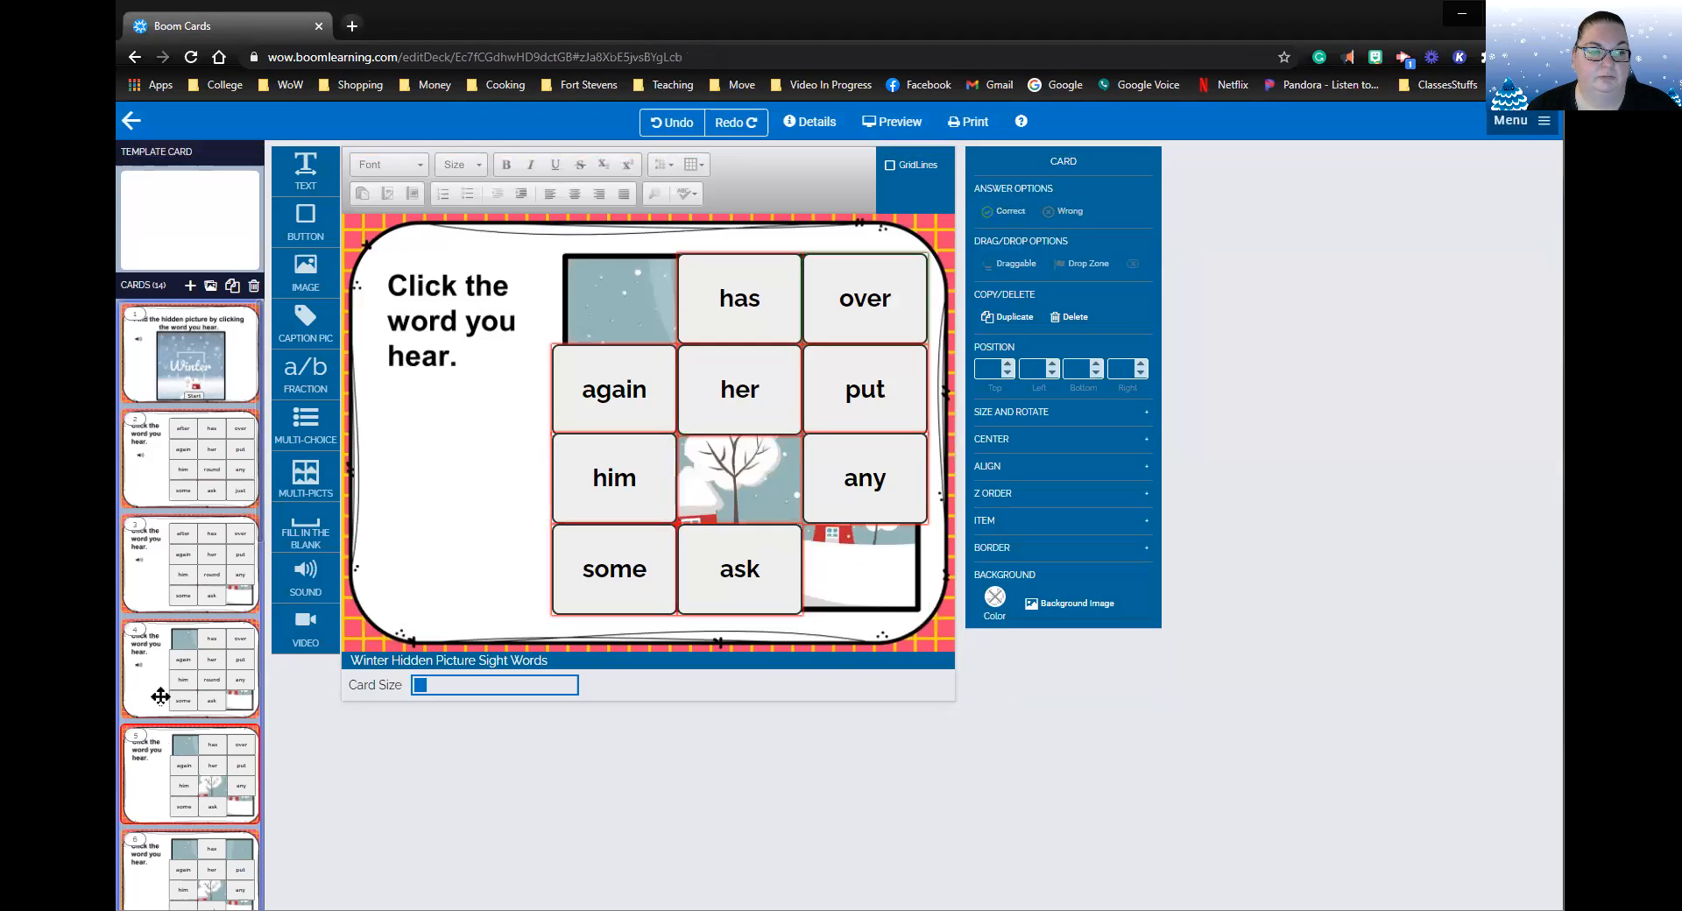
pyautogui.scroll(-4, 196, 669)
pyautogui.moveTo(306, 575); pyautogui.dragTo(442, 412)
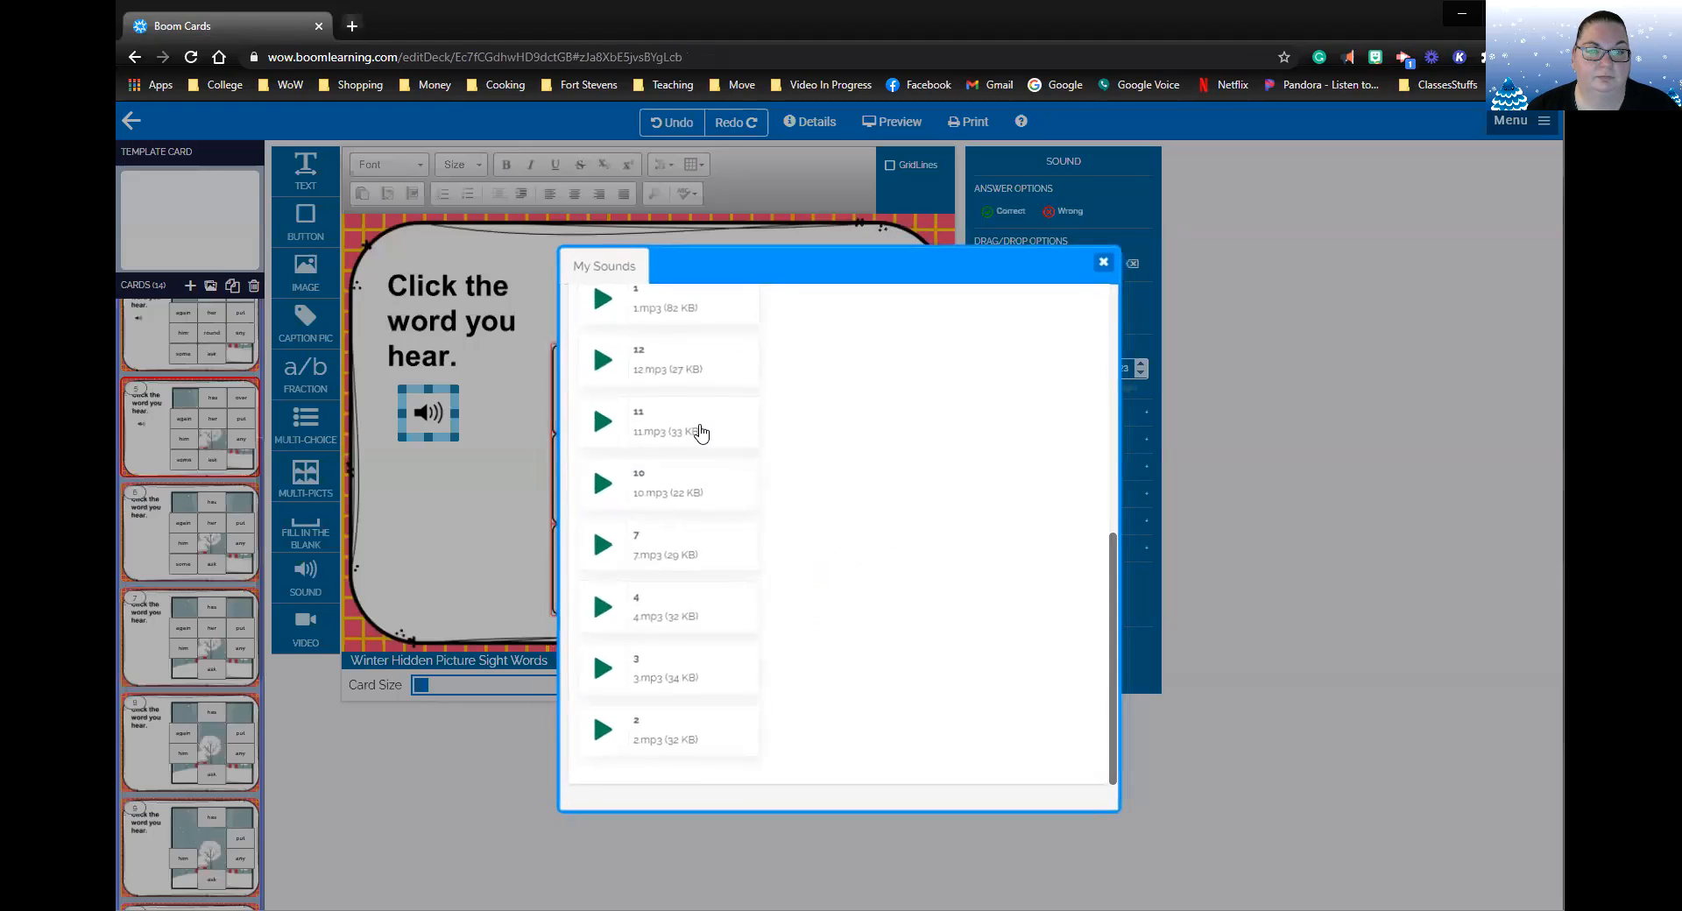
pyautogui.scroll(5, 688, 653)
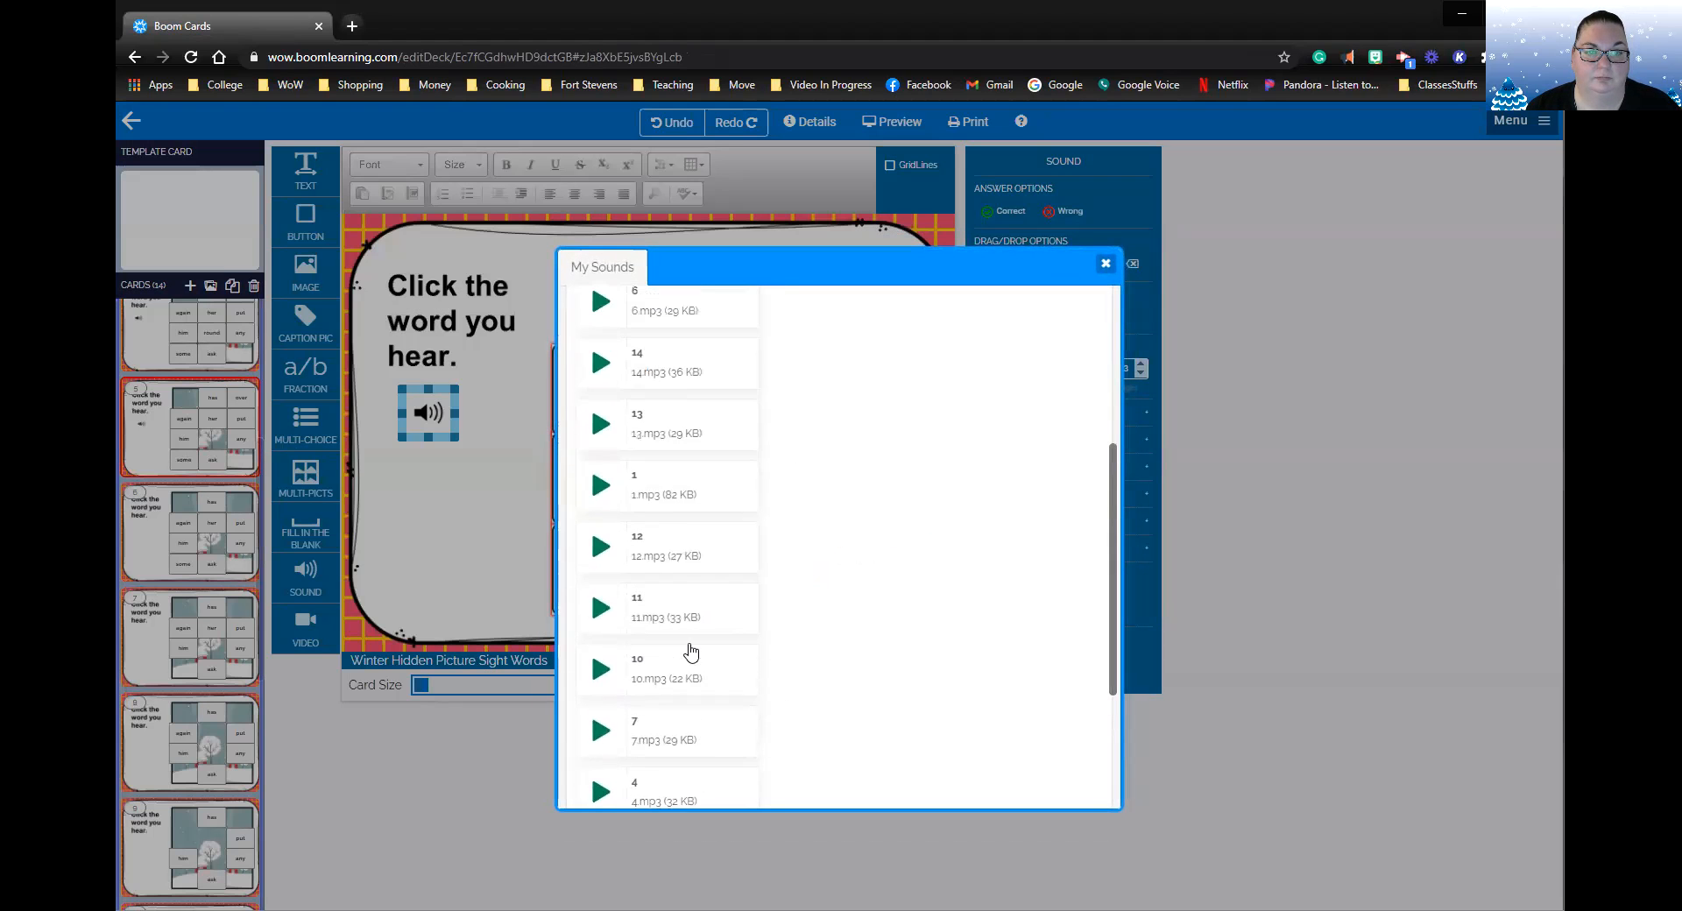
pyautogui.click(663, 487)
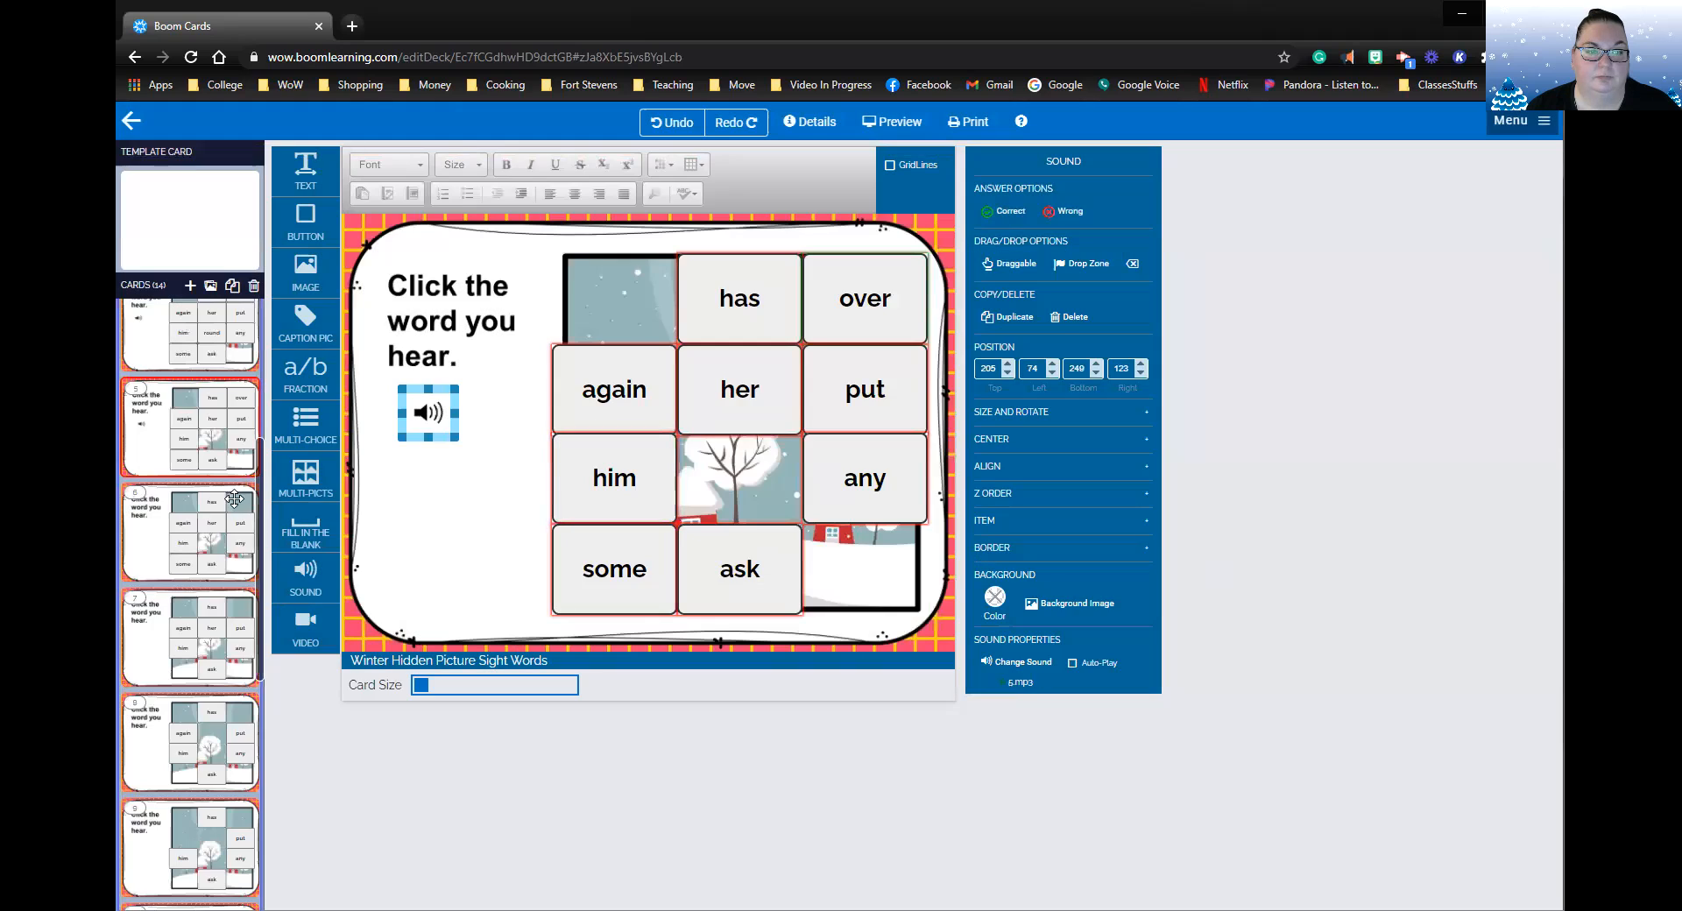
# Add a sound below the instruction text on card 6 and assign 6.mp3 to it.
pyautogui.click(151, 555)
pyautogui.click(299, 577)
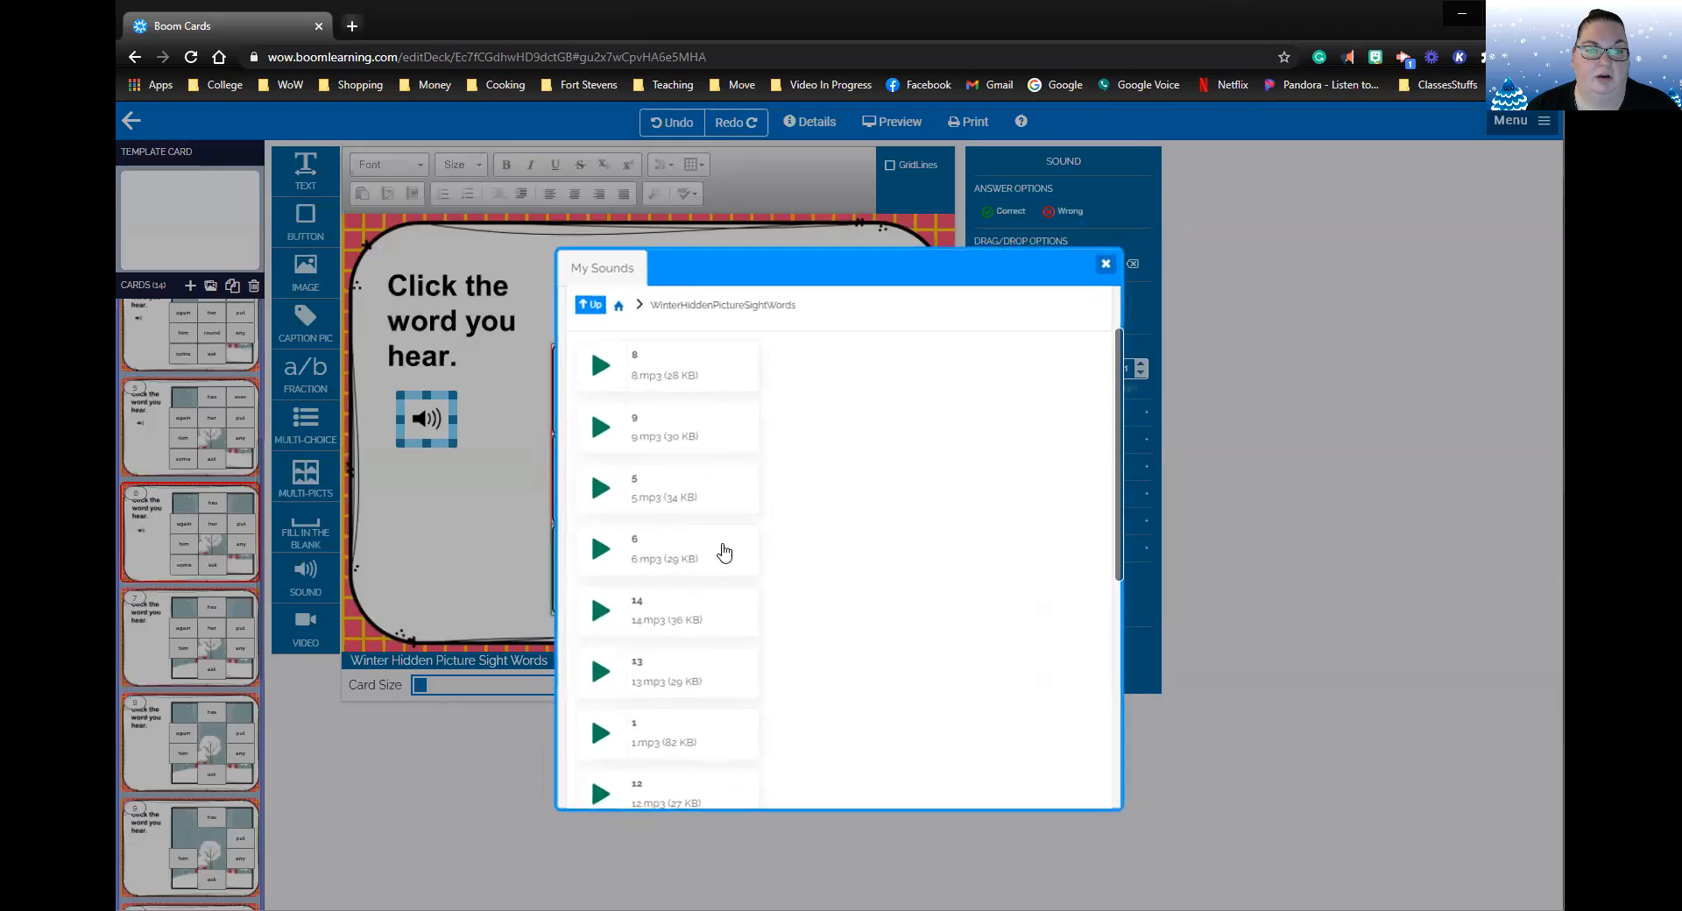
pyautogui.click(652, 550)
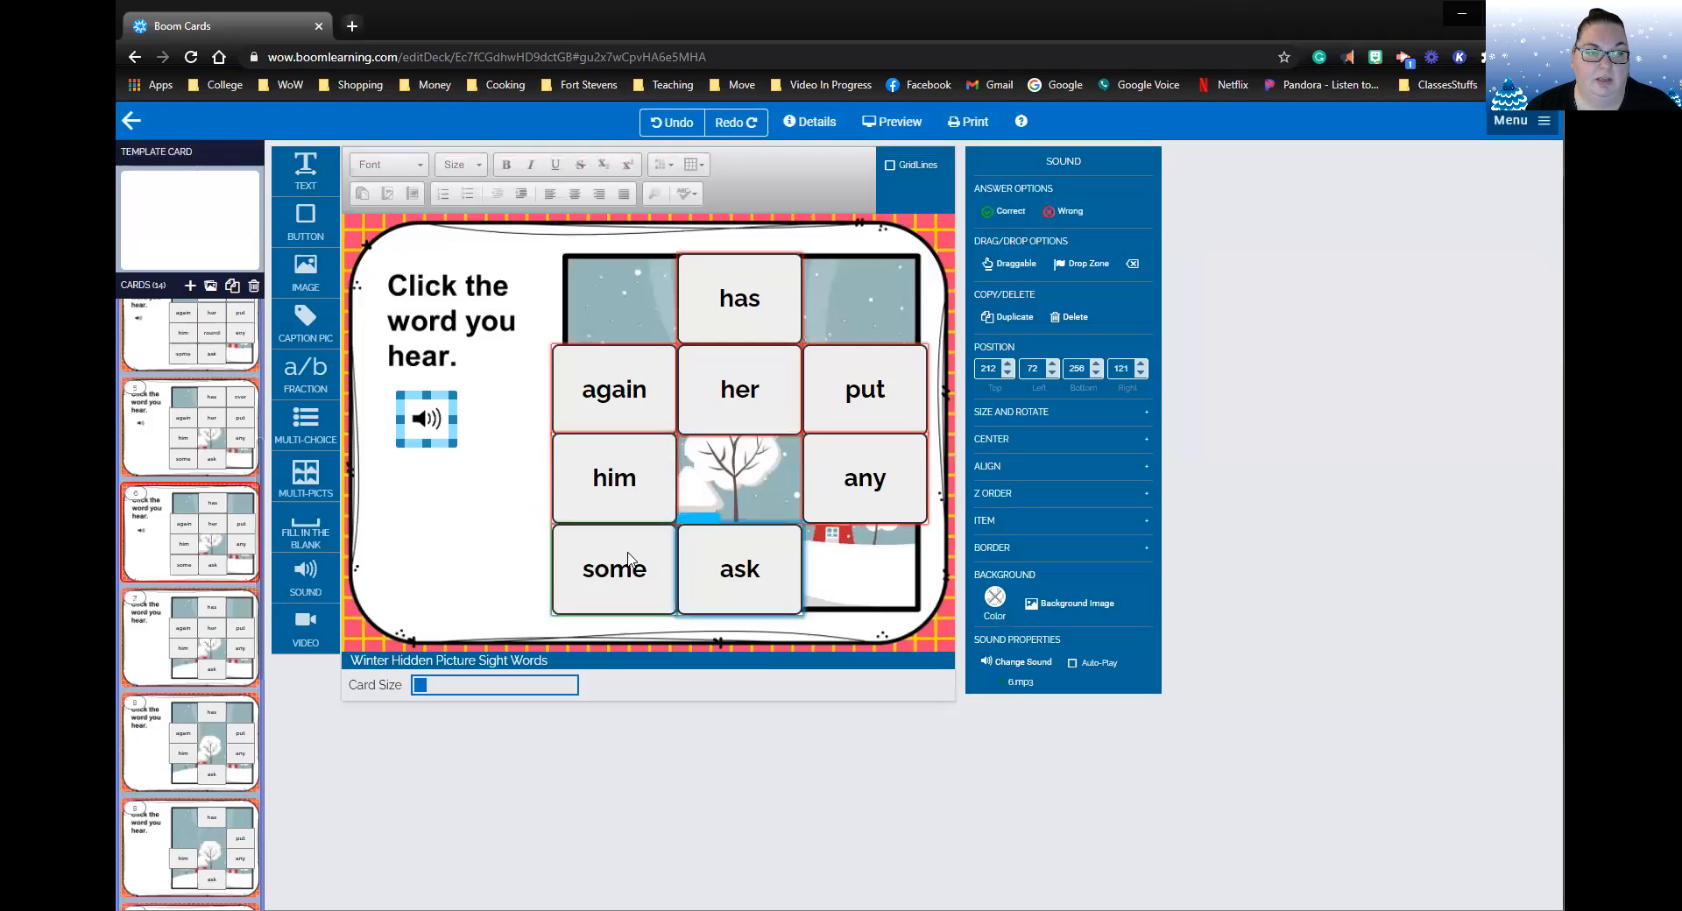
# Add a sound below the instruction text on card 7 and assign 7.mp3 to it.
pyautogui.click(153, 662)
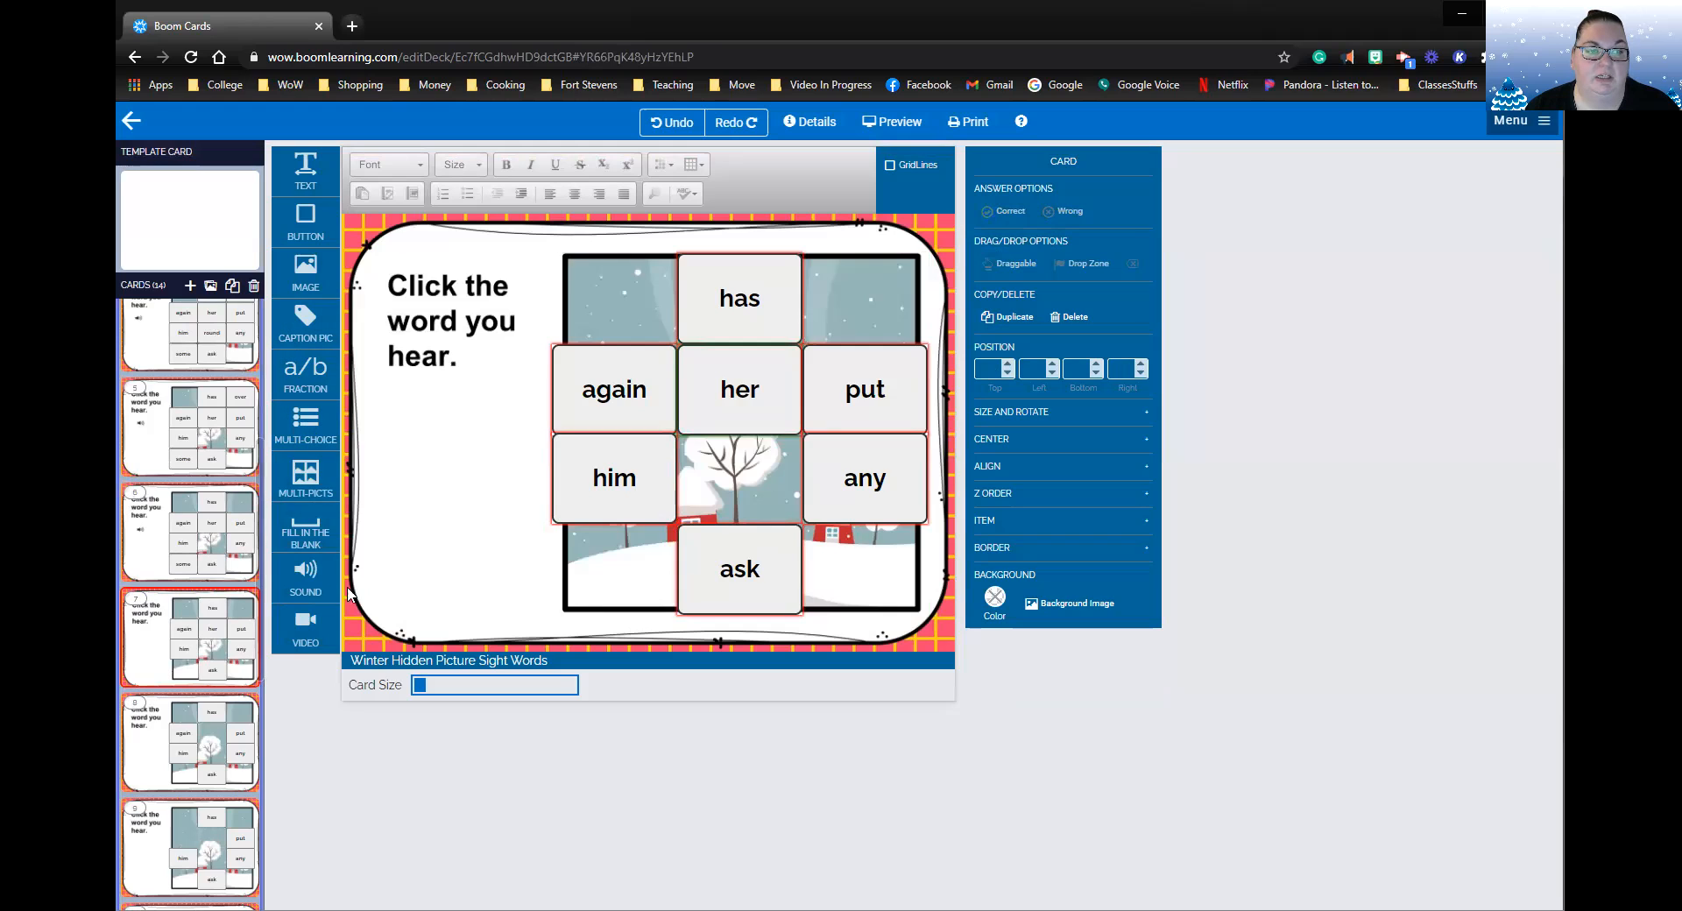
pyautogui.moveTo(298, 576); pyautogui.dragTo(427, 429)
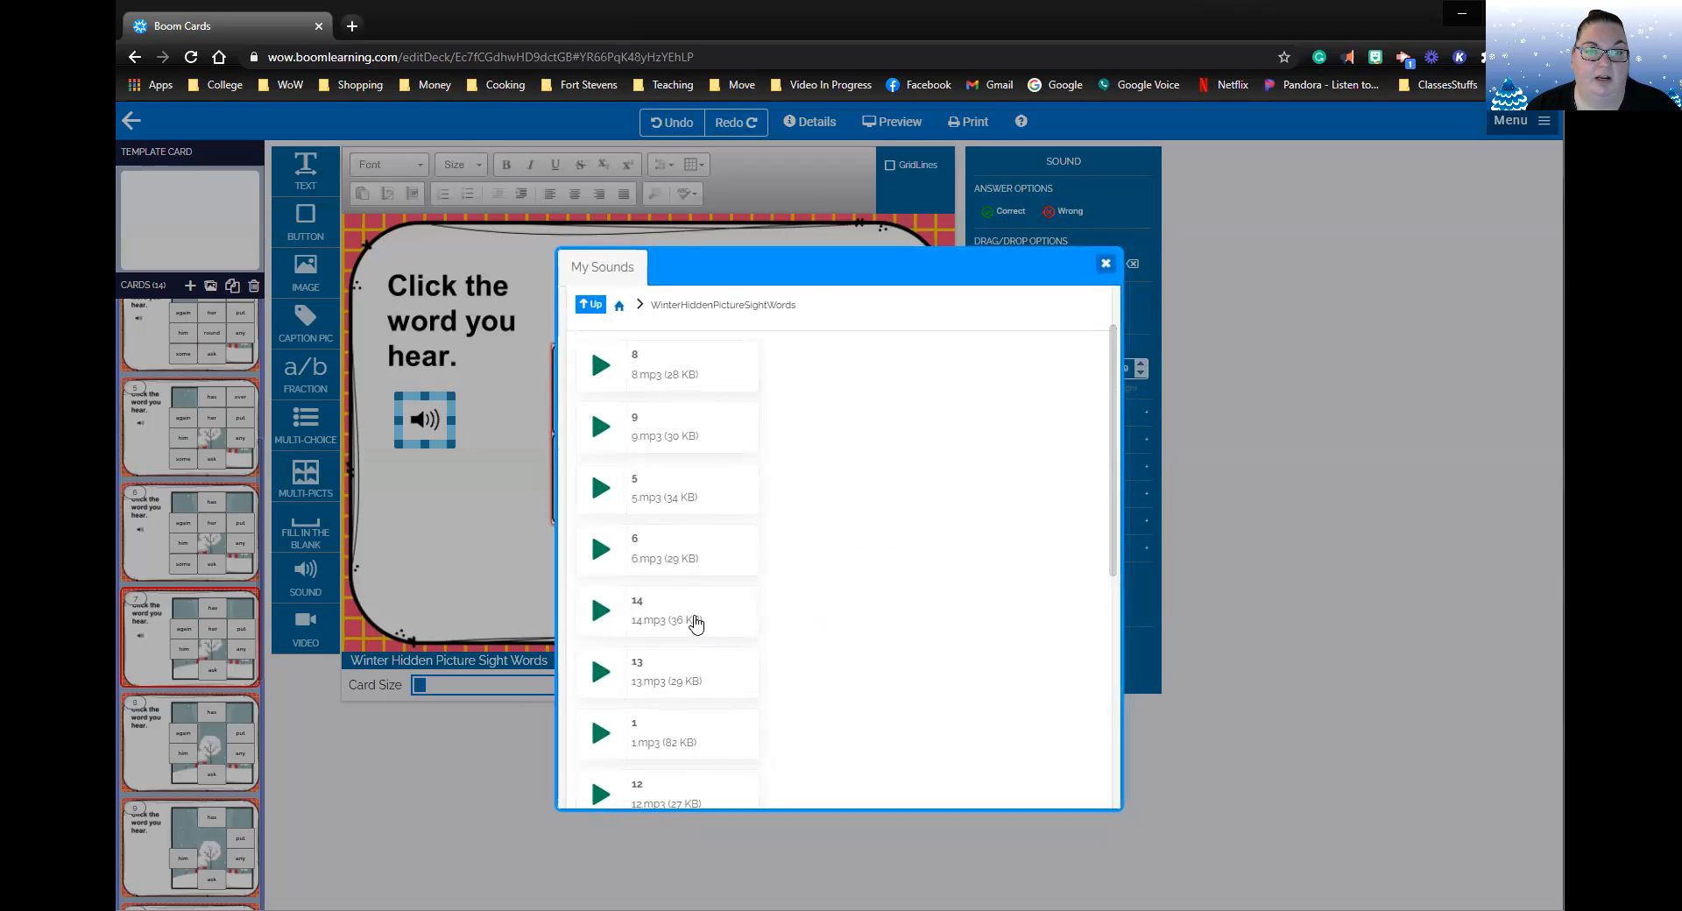
pyautogui.scroll(-3, 696, 623)
pyautogui.scroll(-2, 701, 631)
pyautogui.click(690, 636)
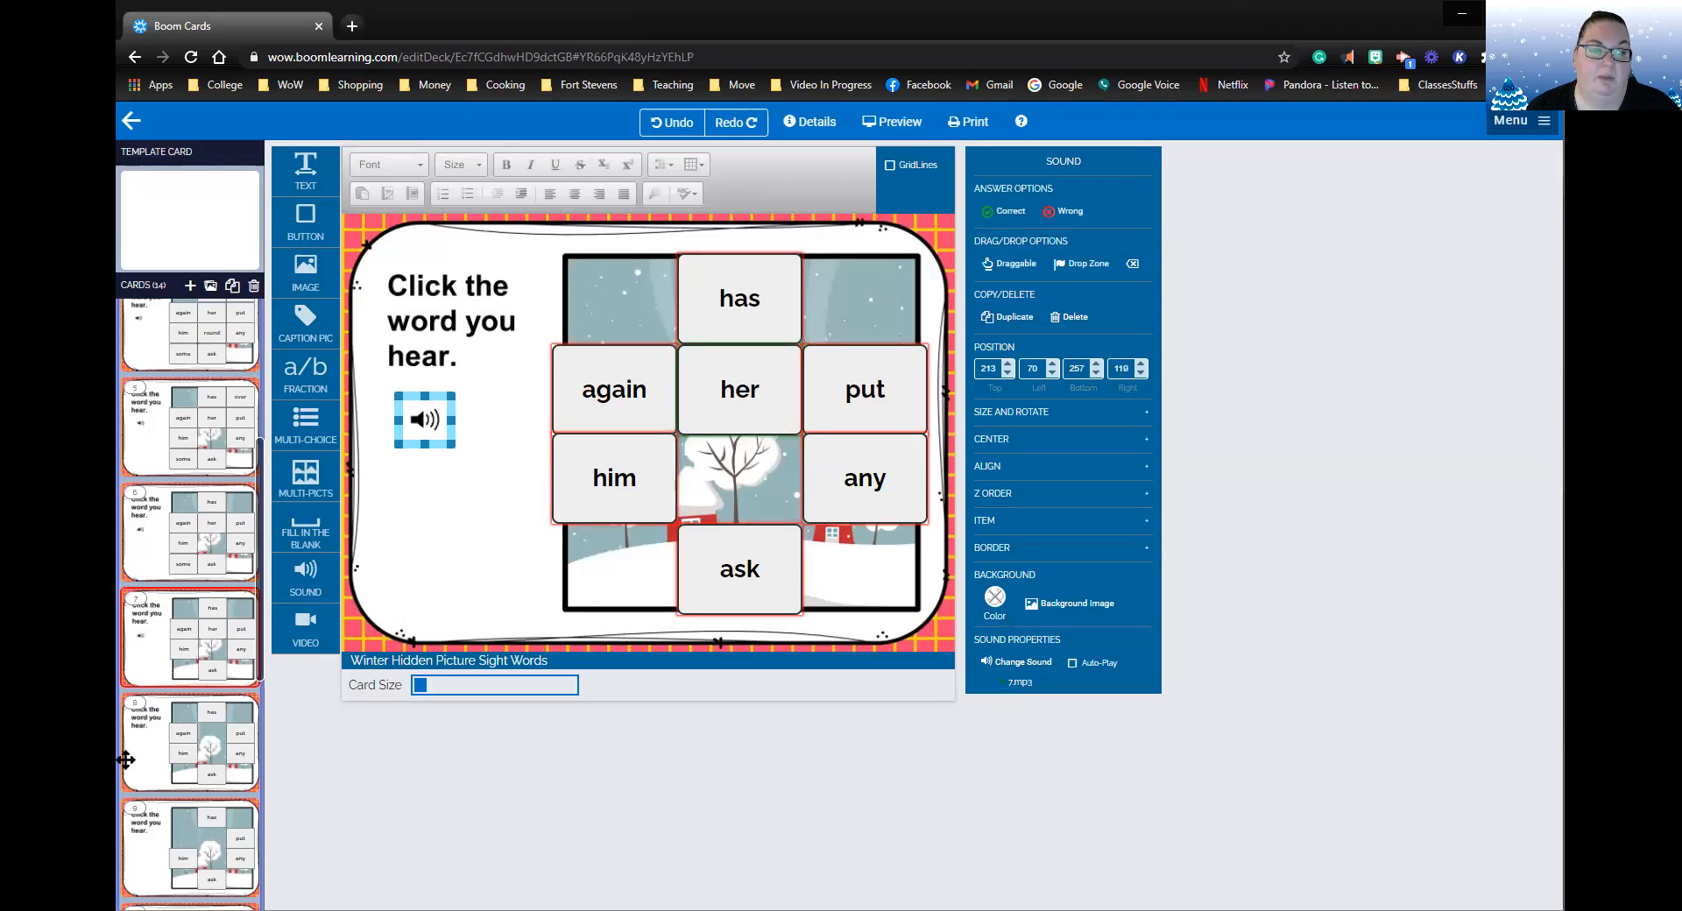
# Add a sound below the instruction text on card 8 and assign 8.mp3 to it.
pyautogui.click(144, 745)
pyautogui.scroll(-3, 179, 736)
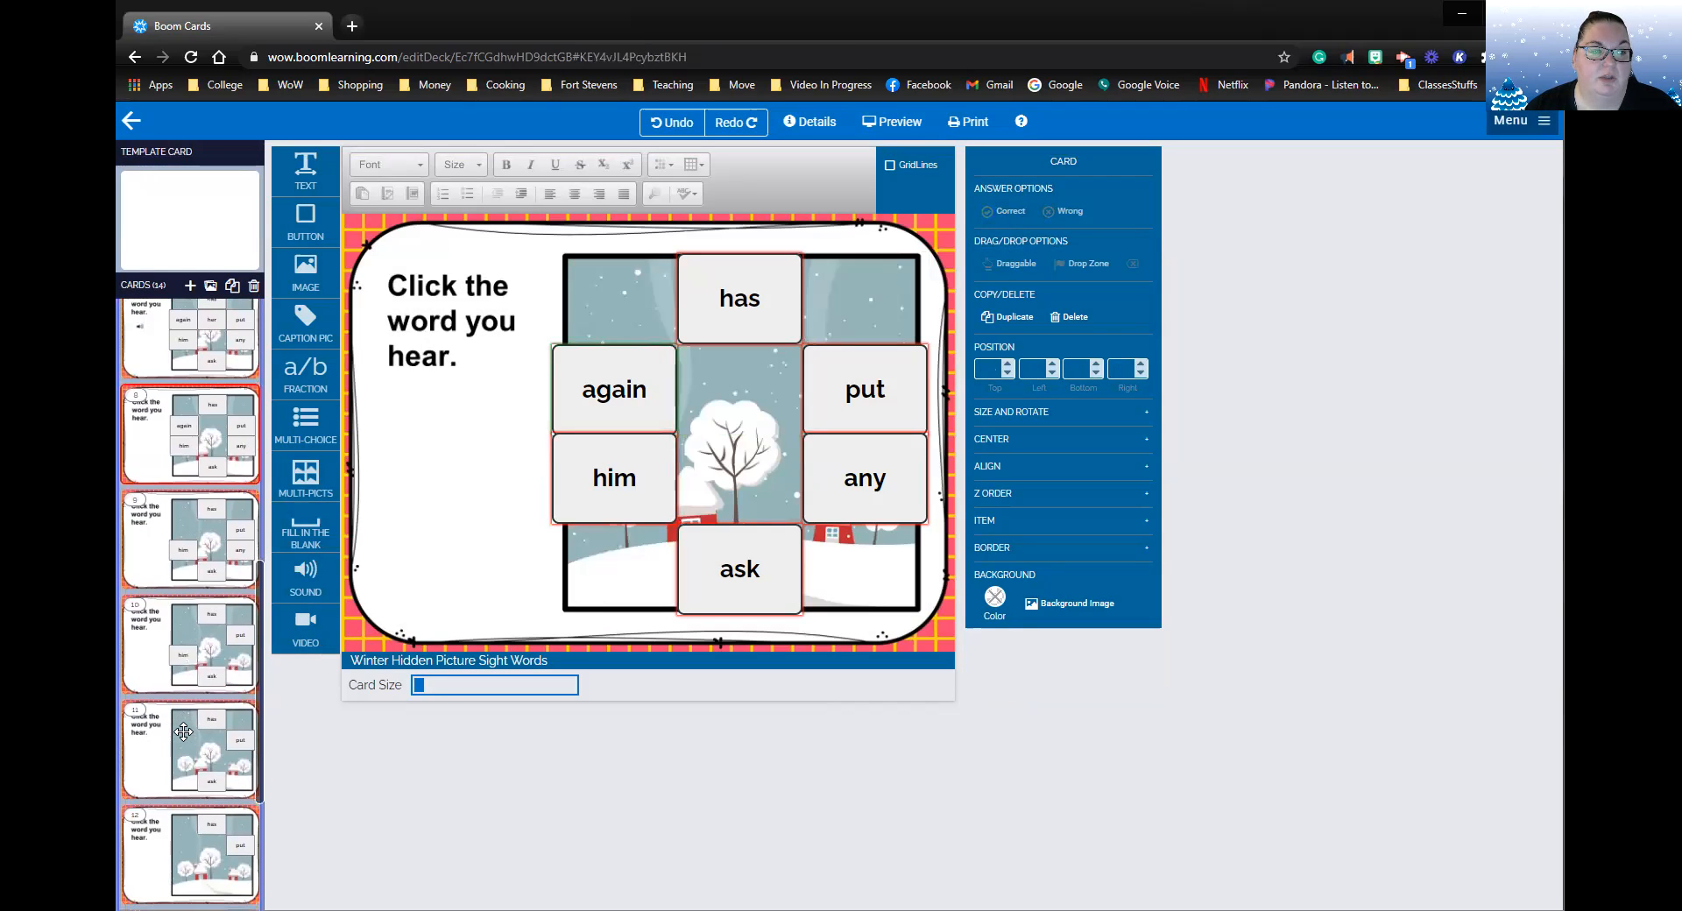
pyautogui.moveTo(306, 574); pyautogui.dragTo(435, 417)
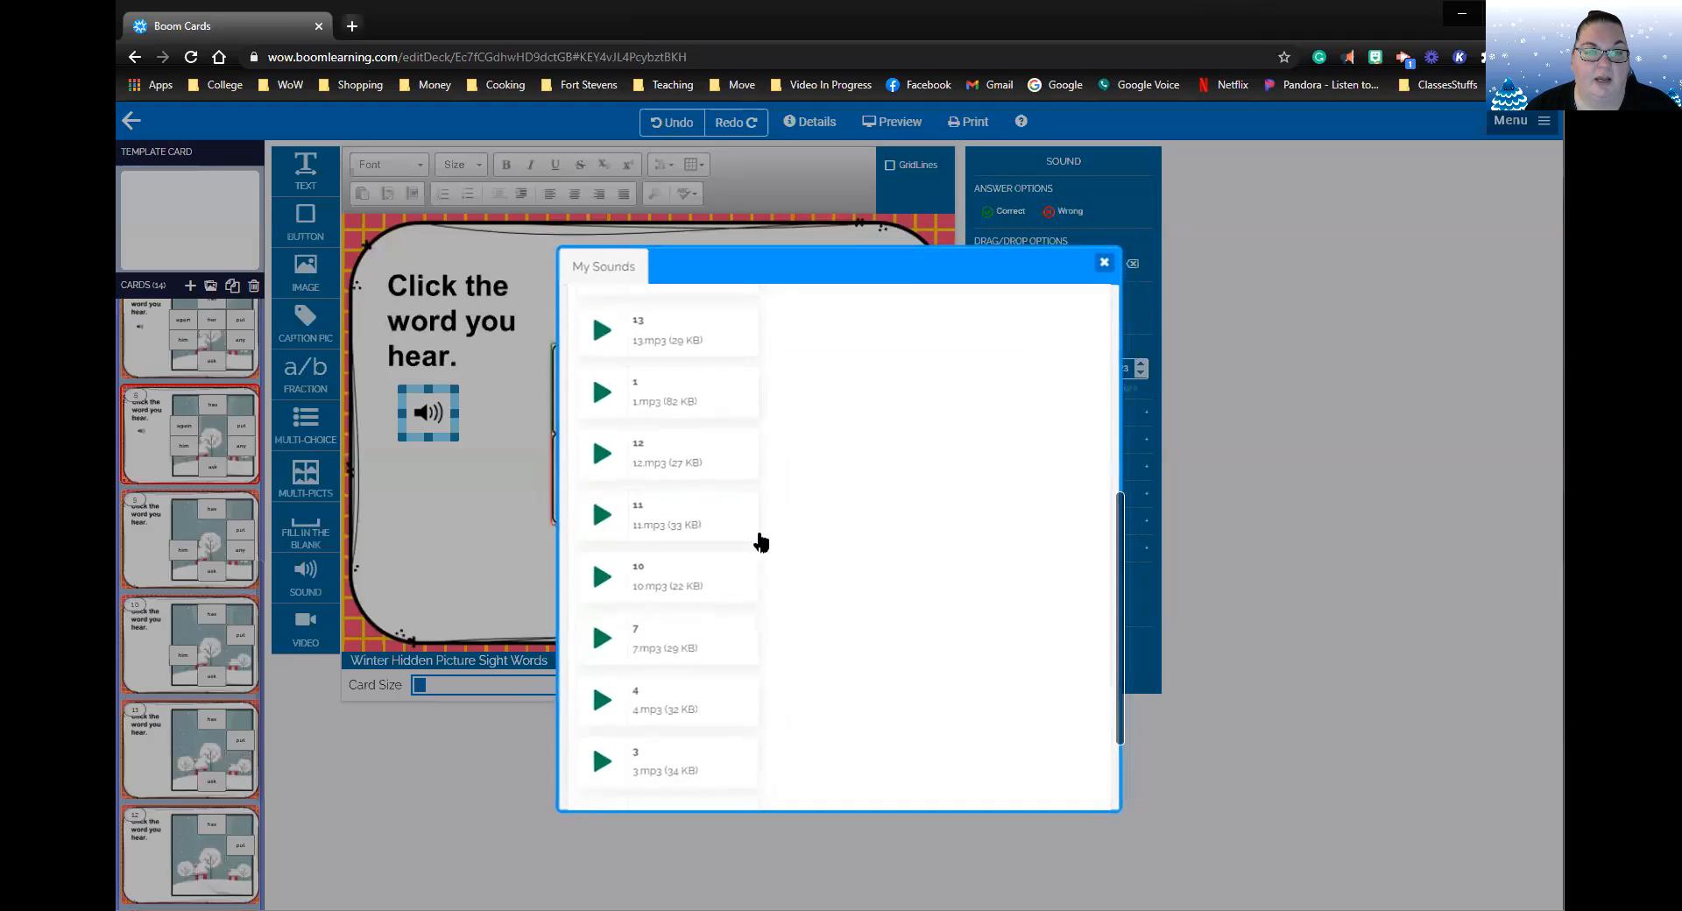
pyautogui.scroll(2, 688, 554)
pyautogui.scroll(4, 688, 551)
pyautogui.click(667, 458)
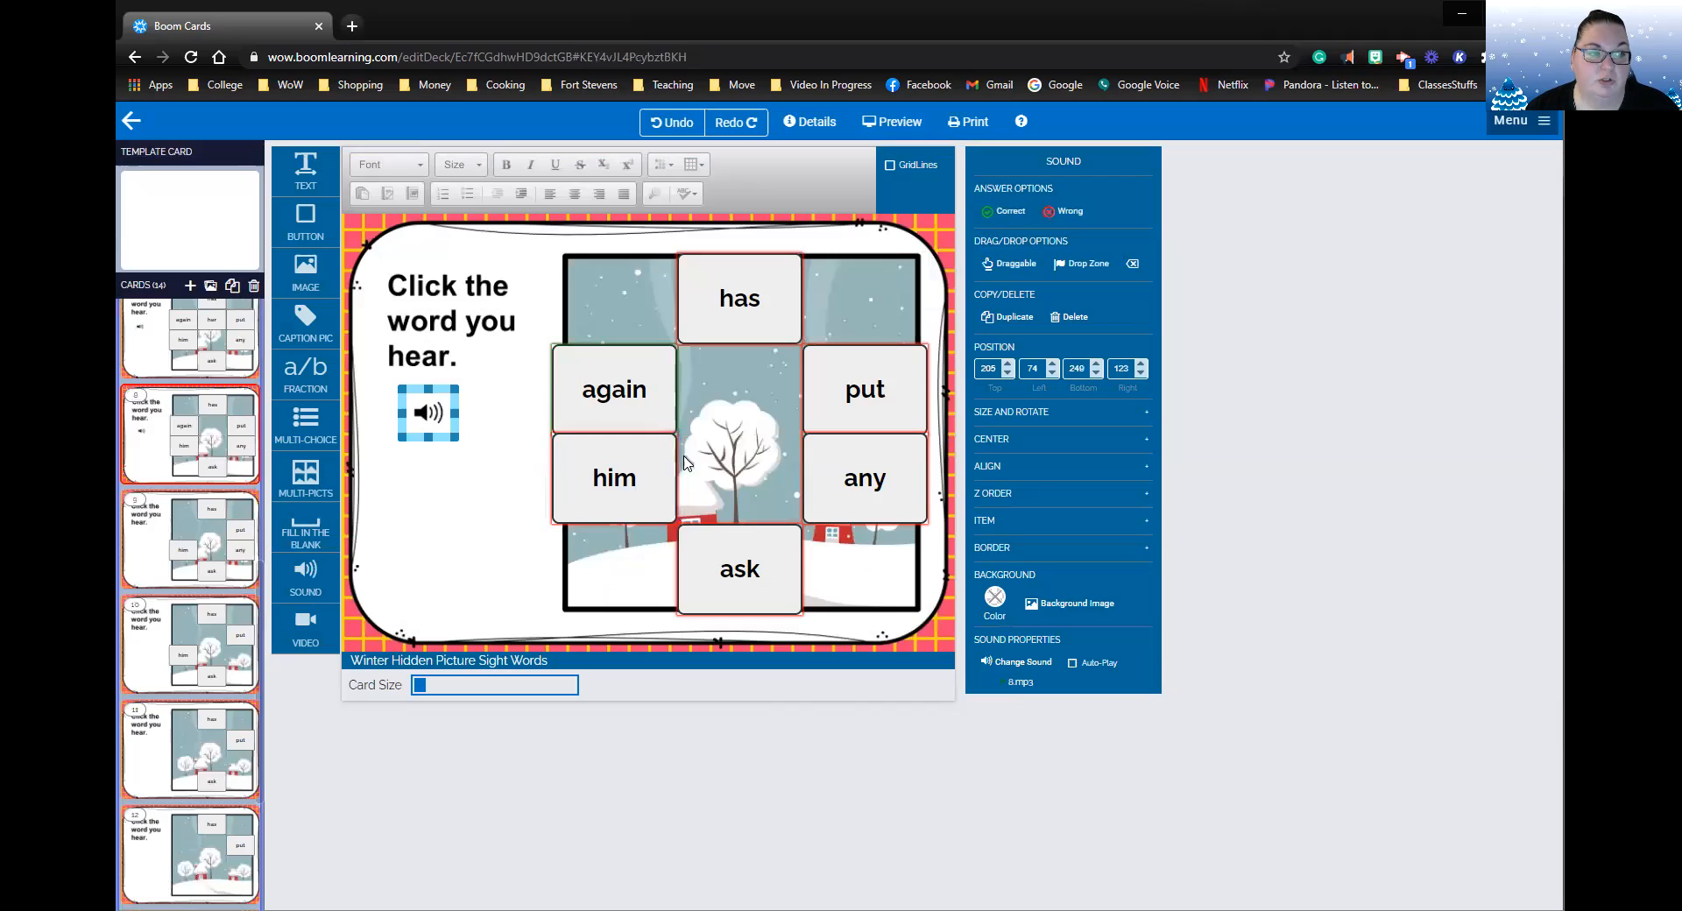
# Add a sound below the instruction text on card 9 and assign 9.mp3 to it.
pyautogui.click(148, 561)
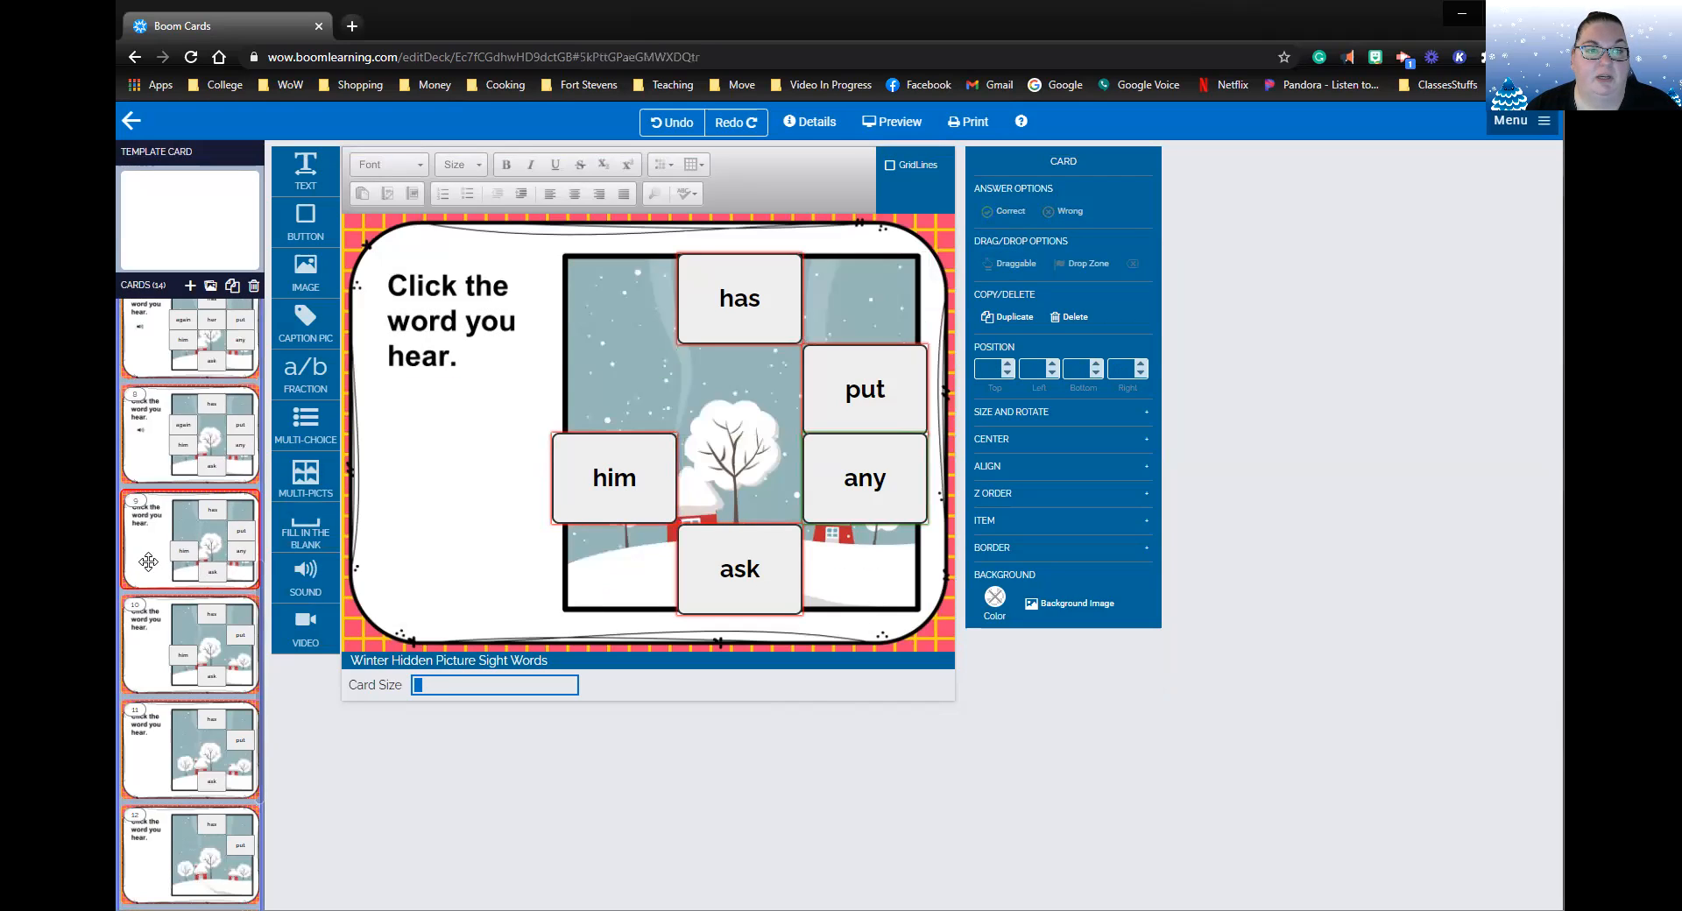
pyautogui.moveTo(306, 578); pyautogui.dragTo(438, 389)
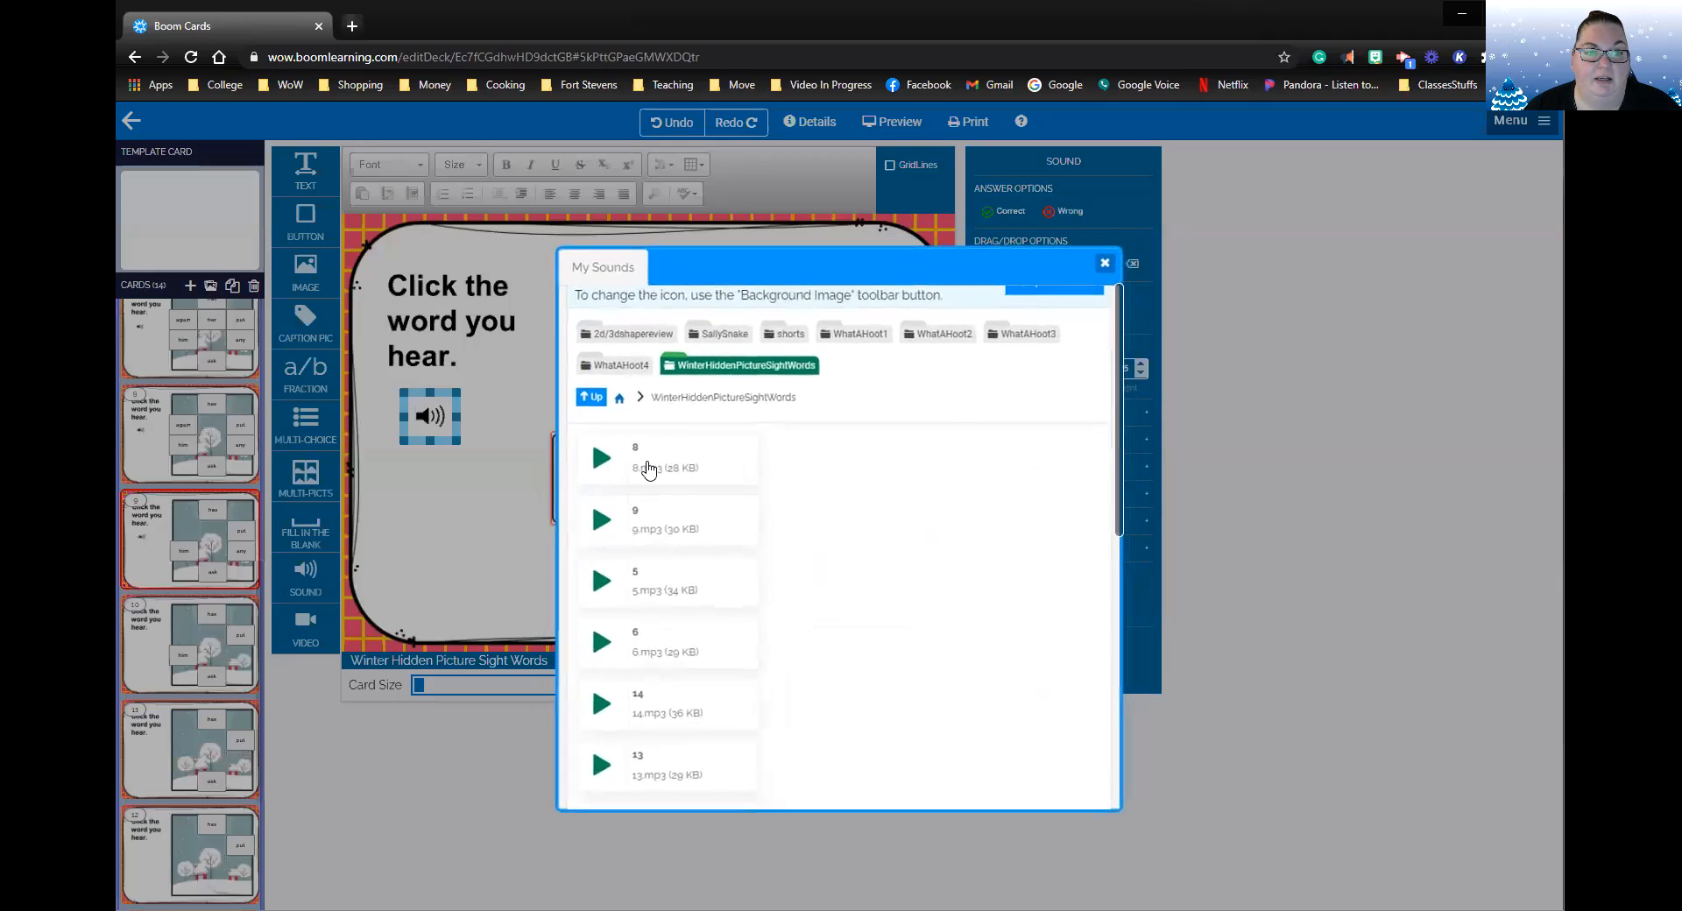
pyautogui.click(678, 519)
# Add a sound below the instruction text on card 10 and assign 10.mp3 to it.
pyautogui.click(191, 641)
pyautogui.scroll(-3, 190, 641)
pyautogui.moveTo(306, 578); pyautogui.dragTo(438, 443)
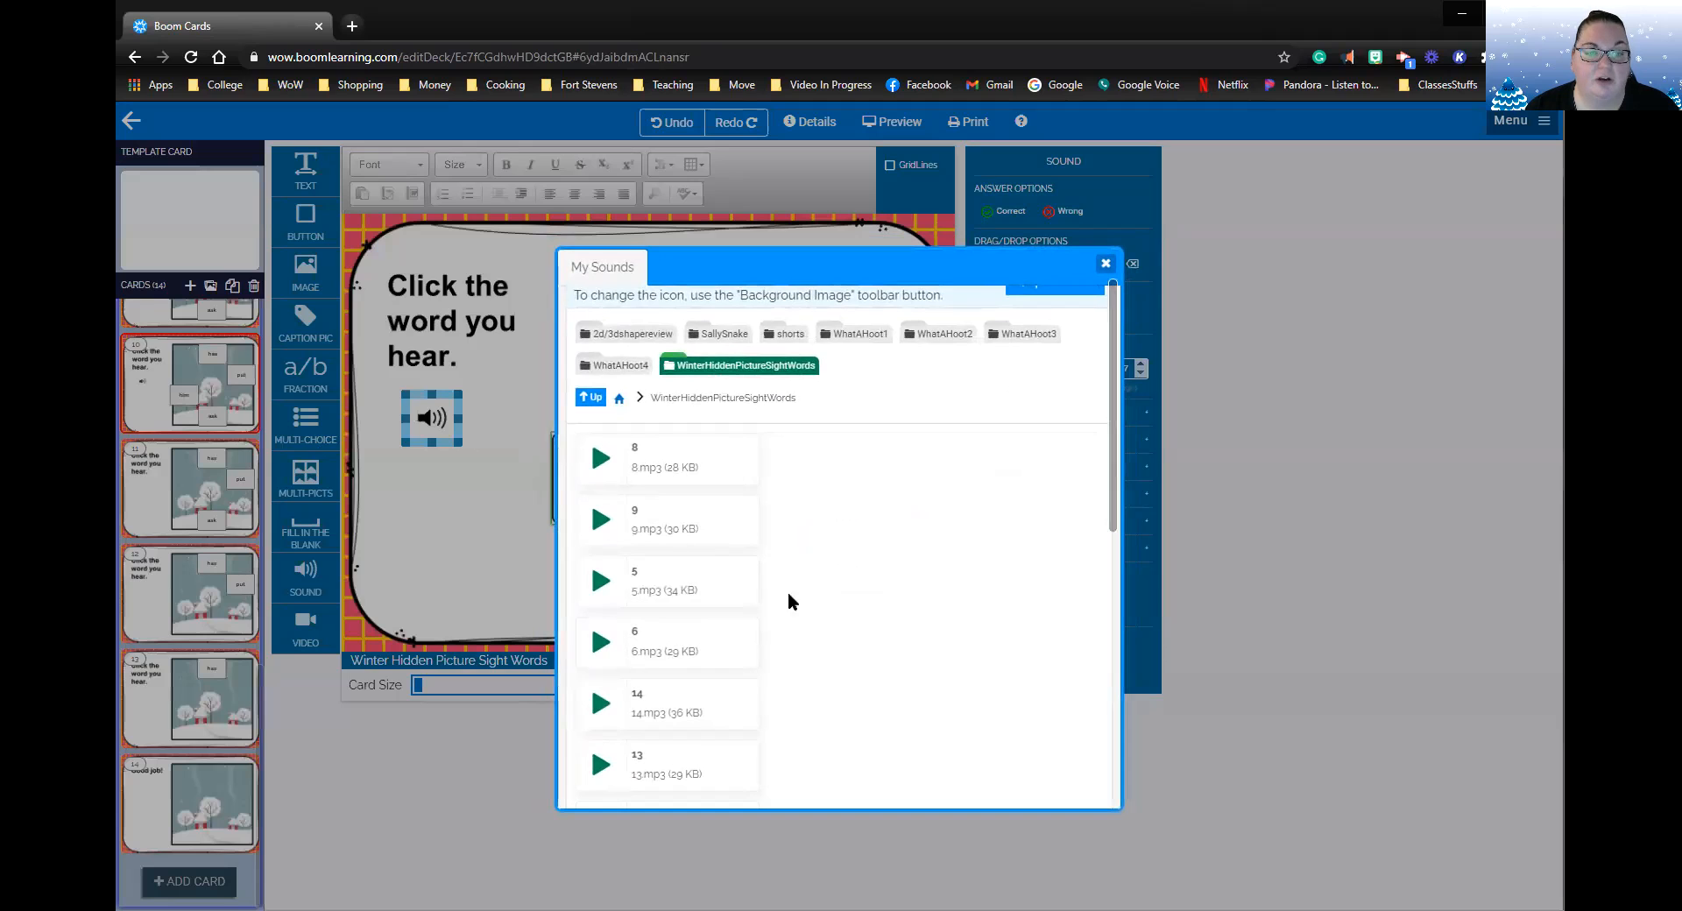
pyautogui.scroll(-5, 753, 631)
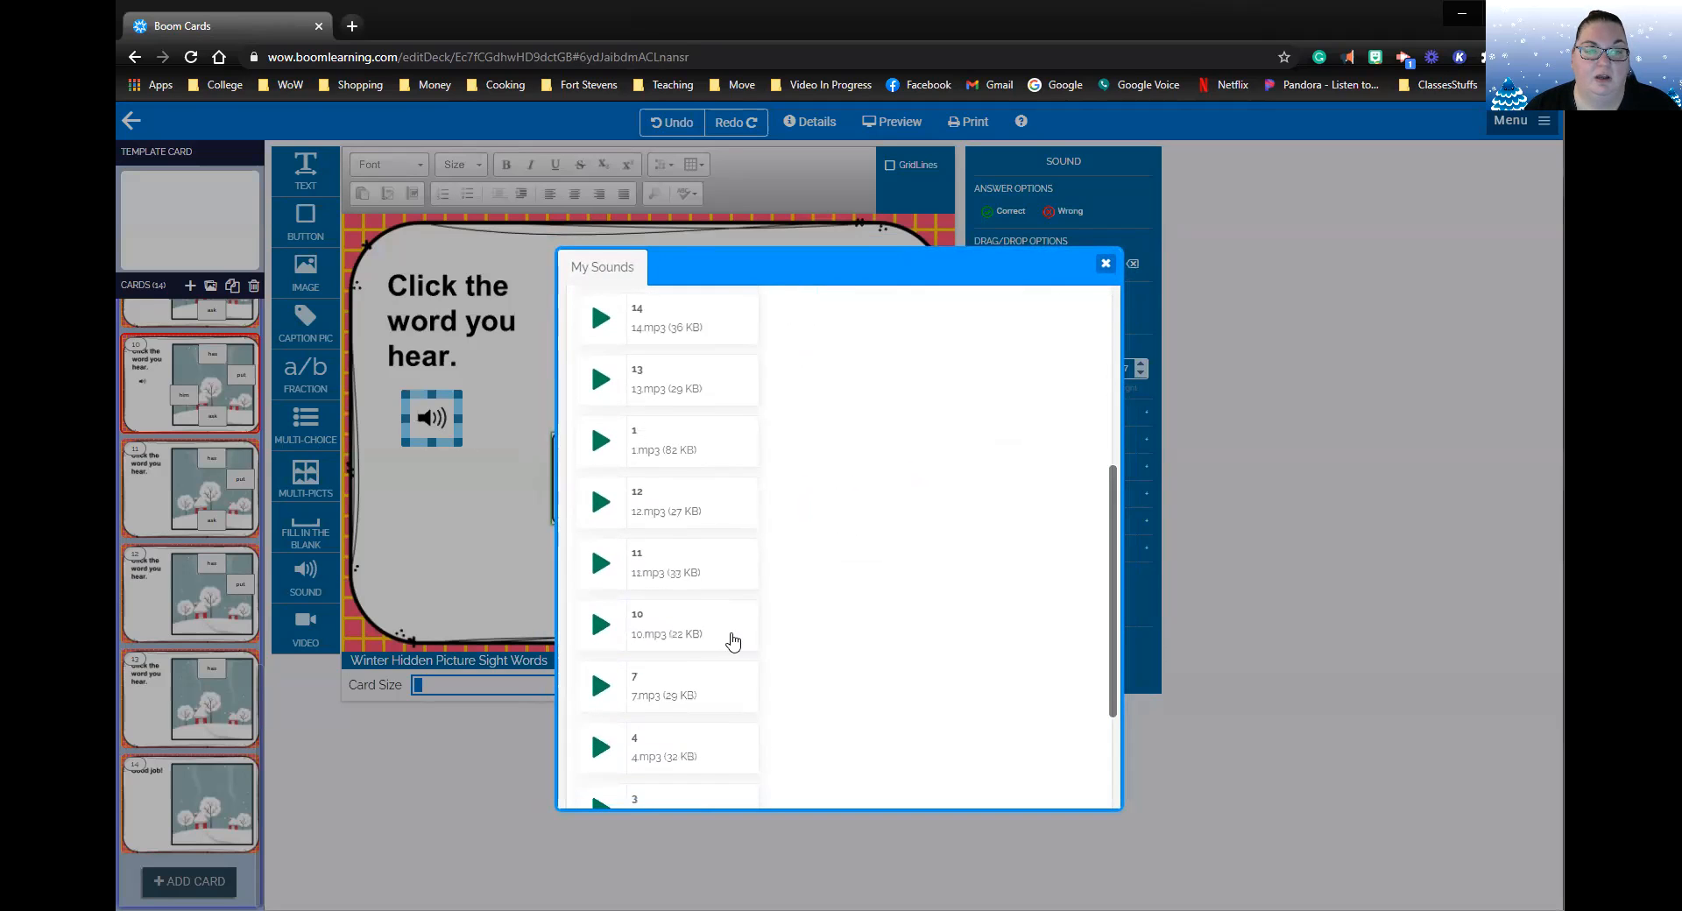
pyautogui.click(712, 639)
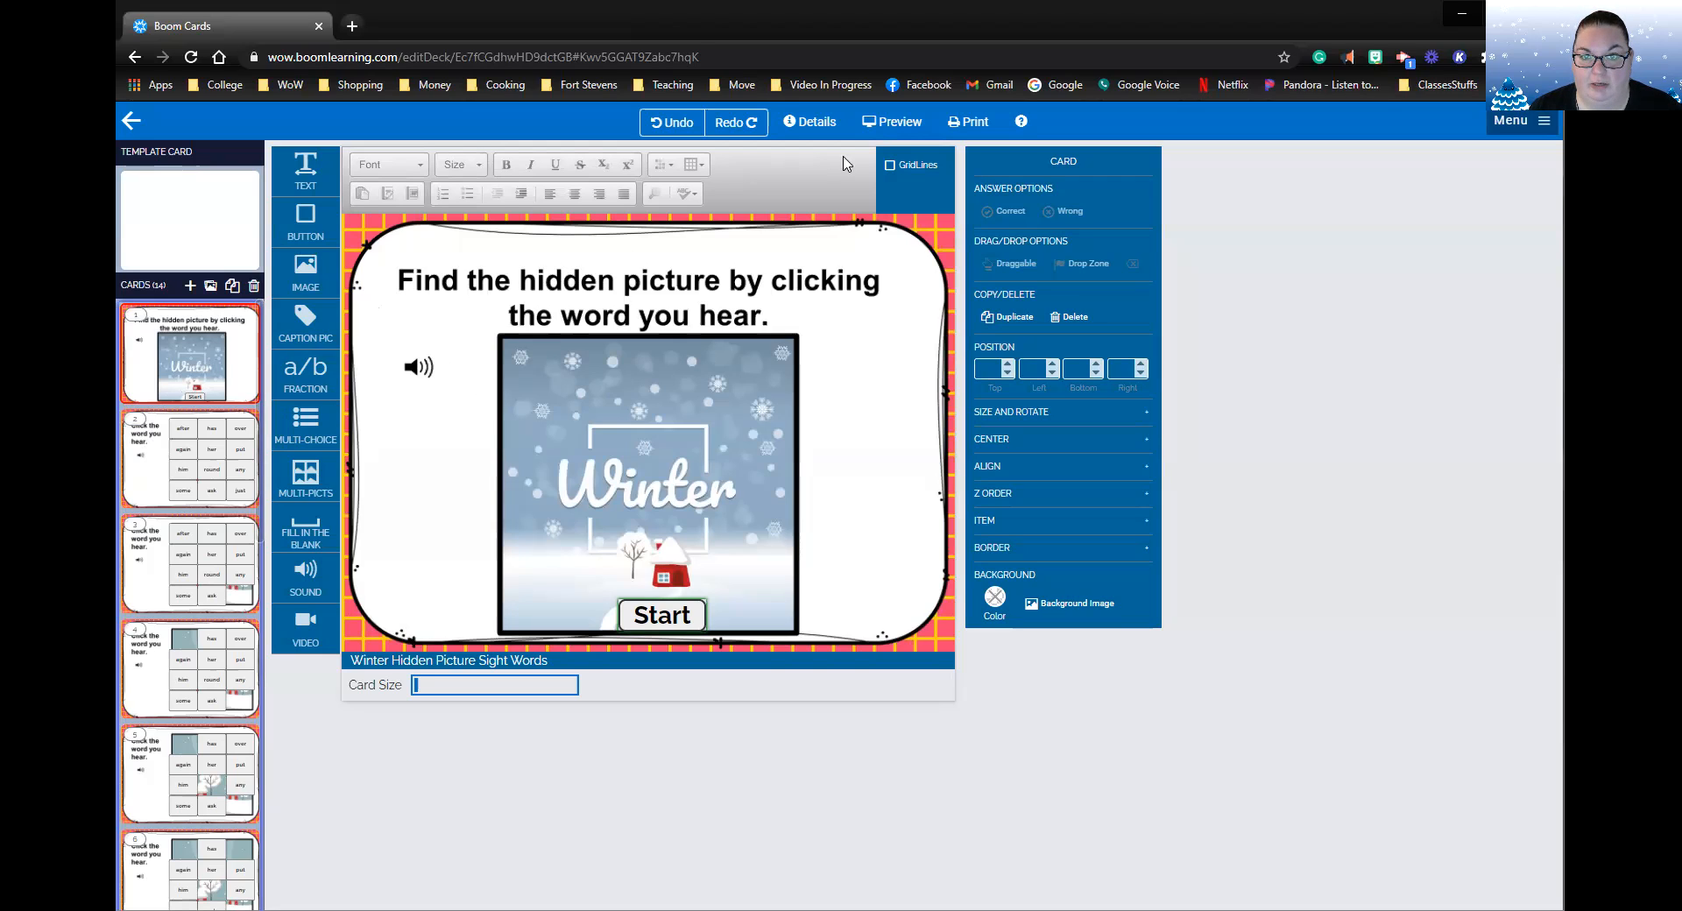
# Preview the deck from its first card, start it and answer the sounds with just, after, round, over and some.
pyautogui.click(886, 130)
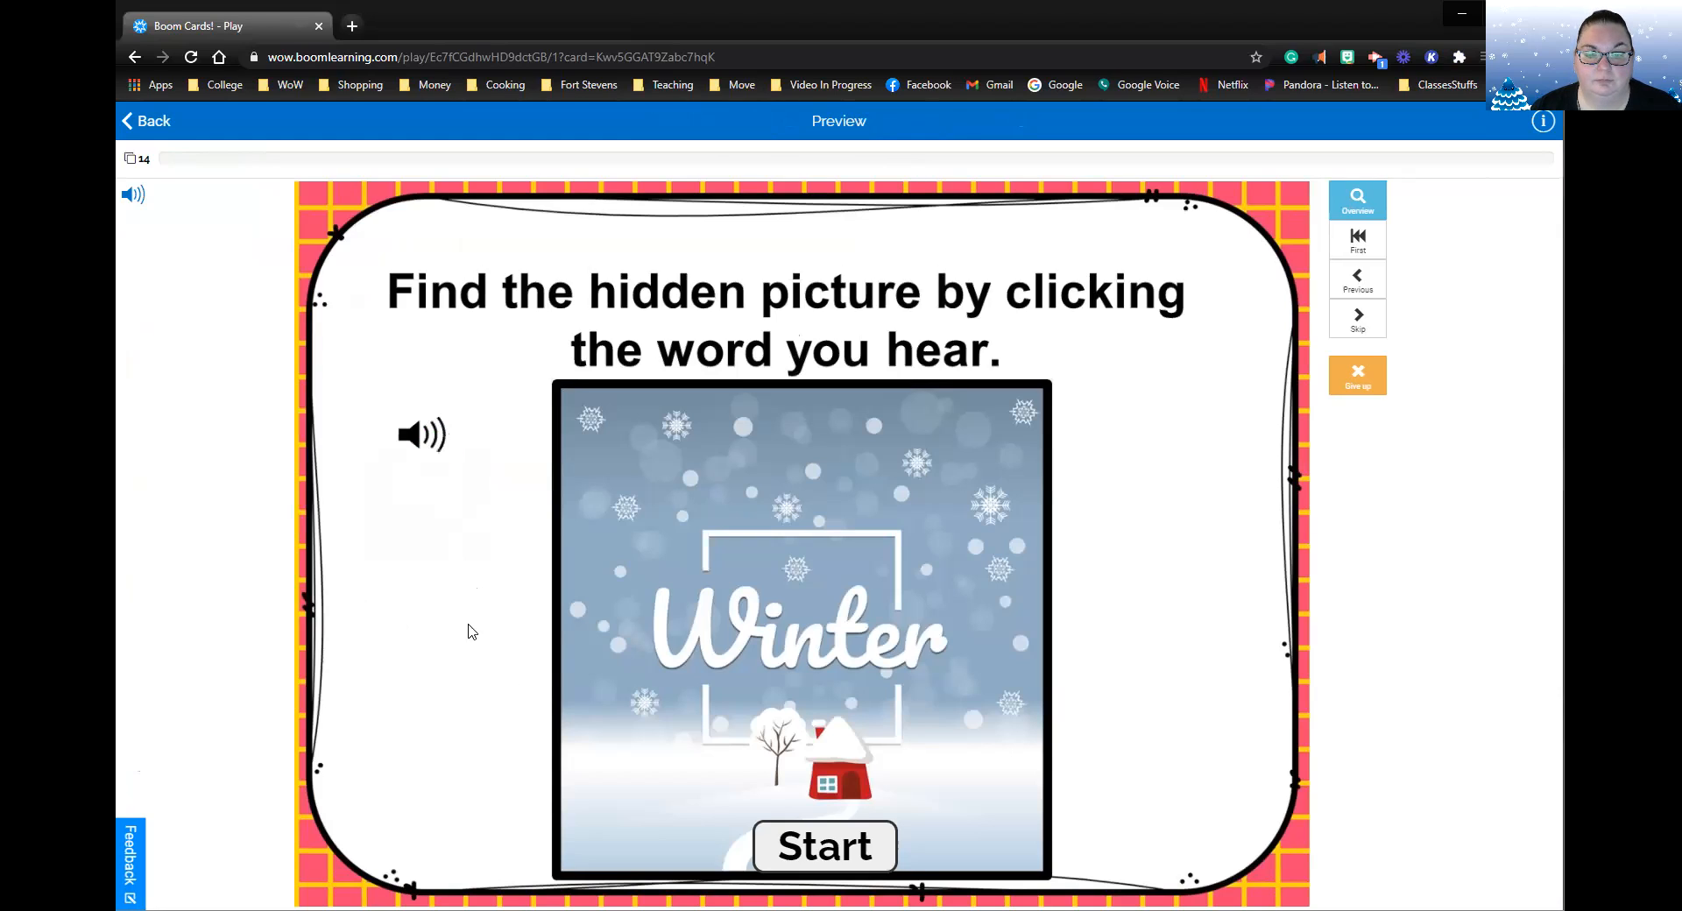
pyautogui.click(818, 855)
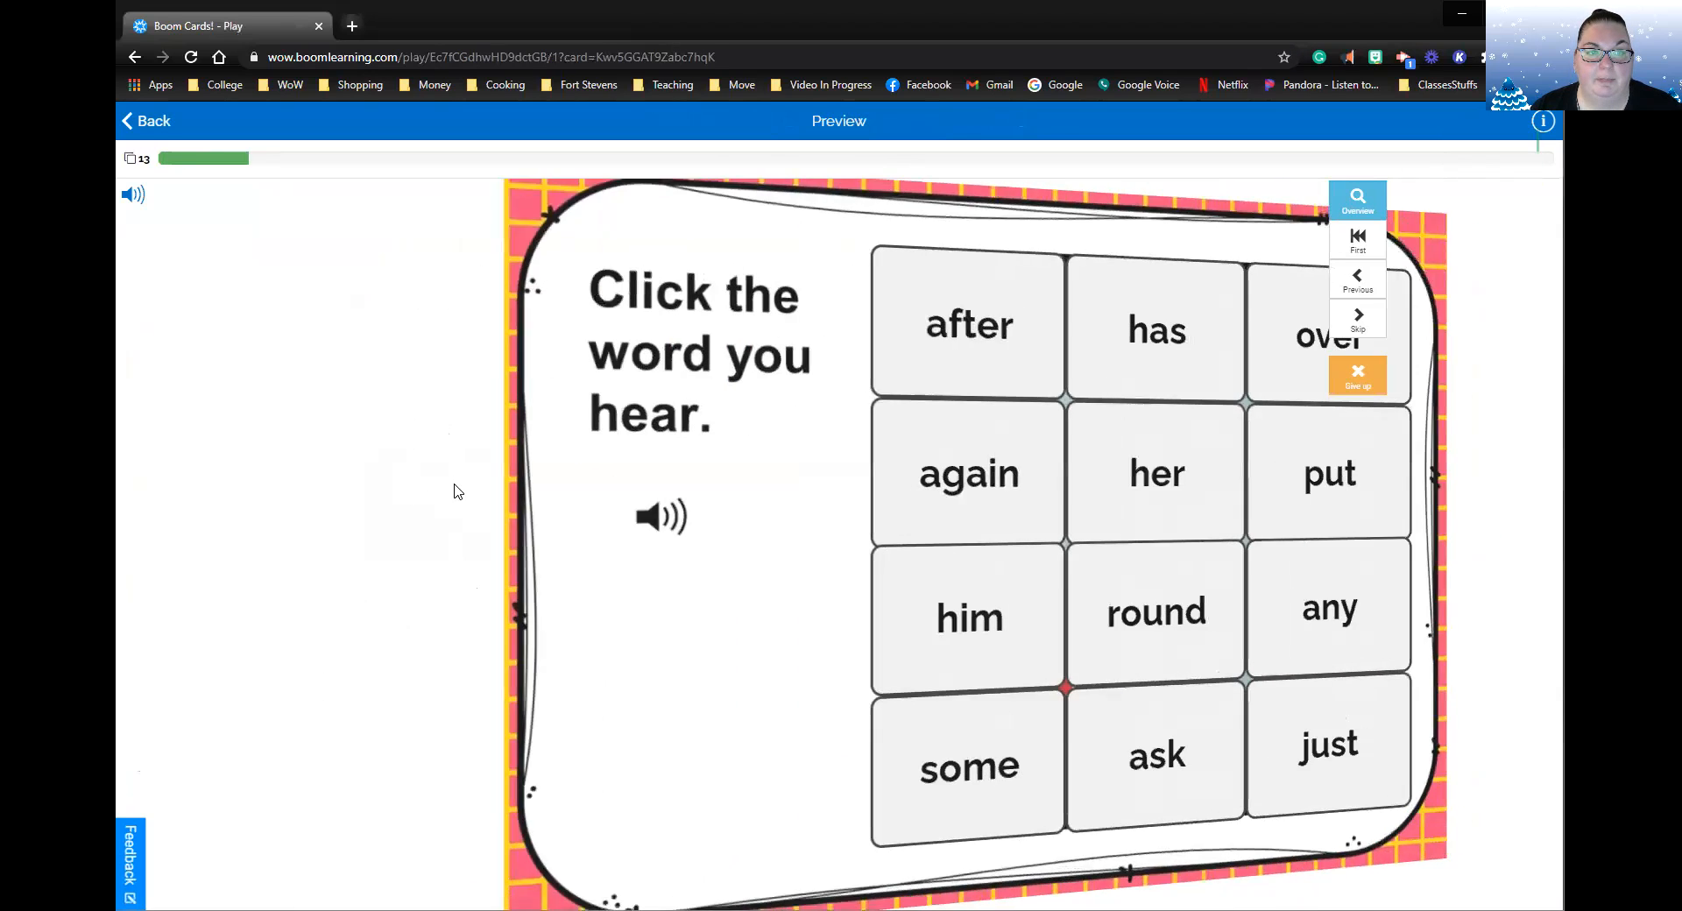
pyautogui.click(444, 523)
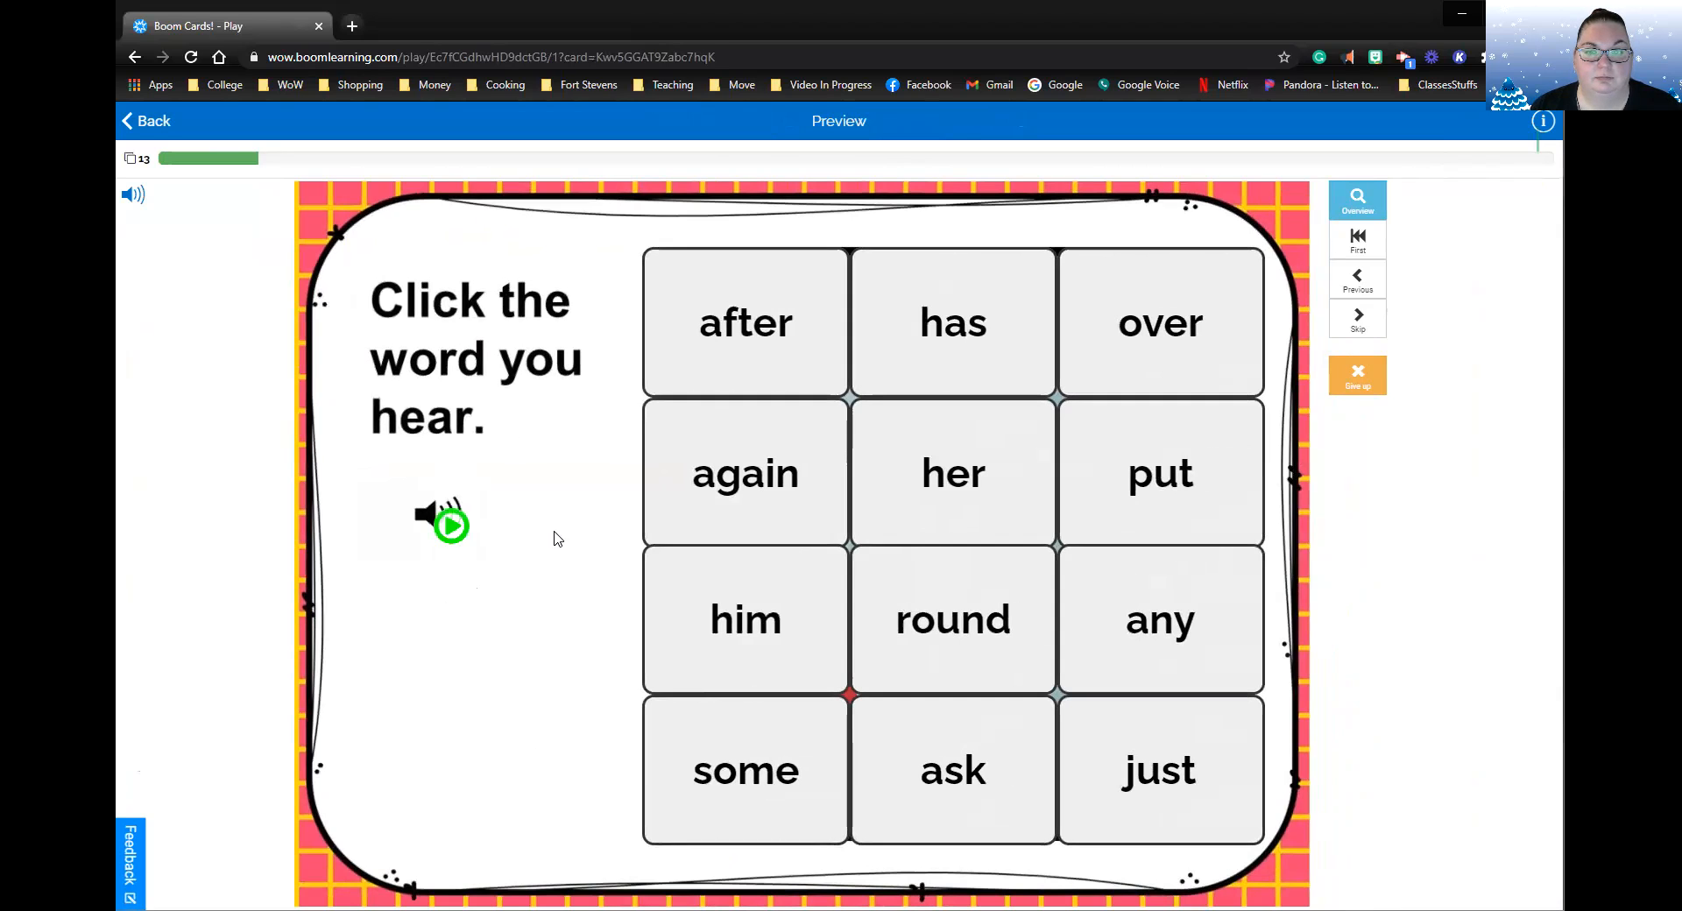
pyautogui.click(1158, 787)
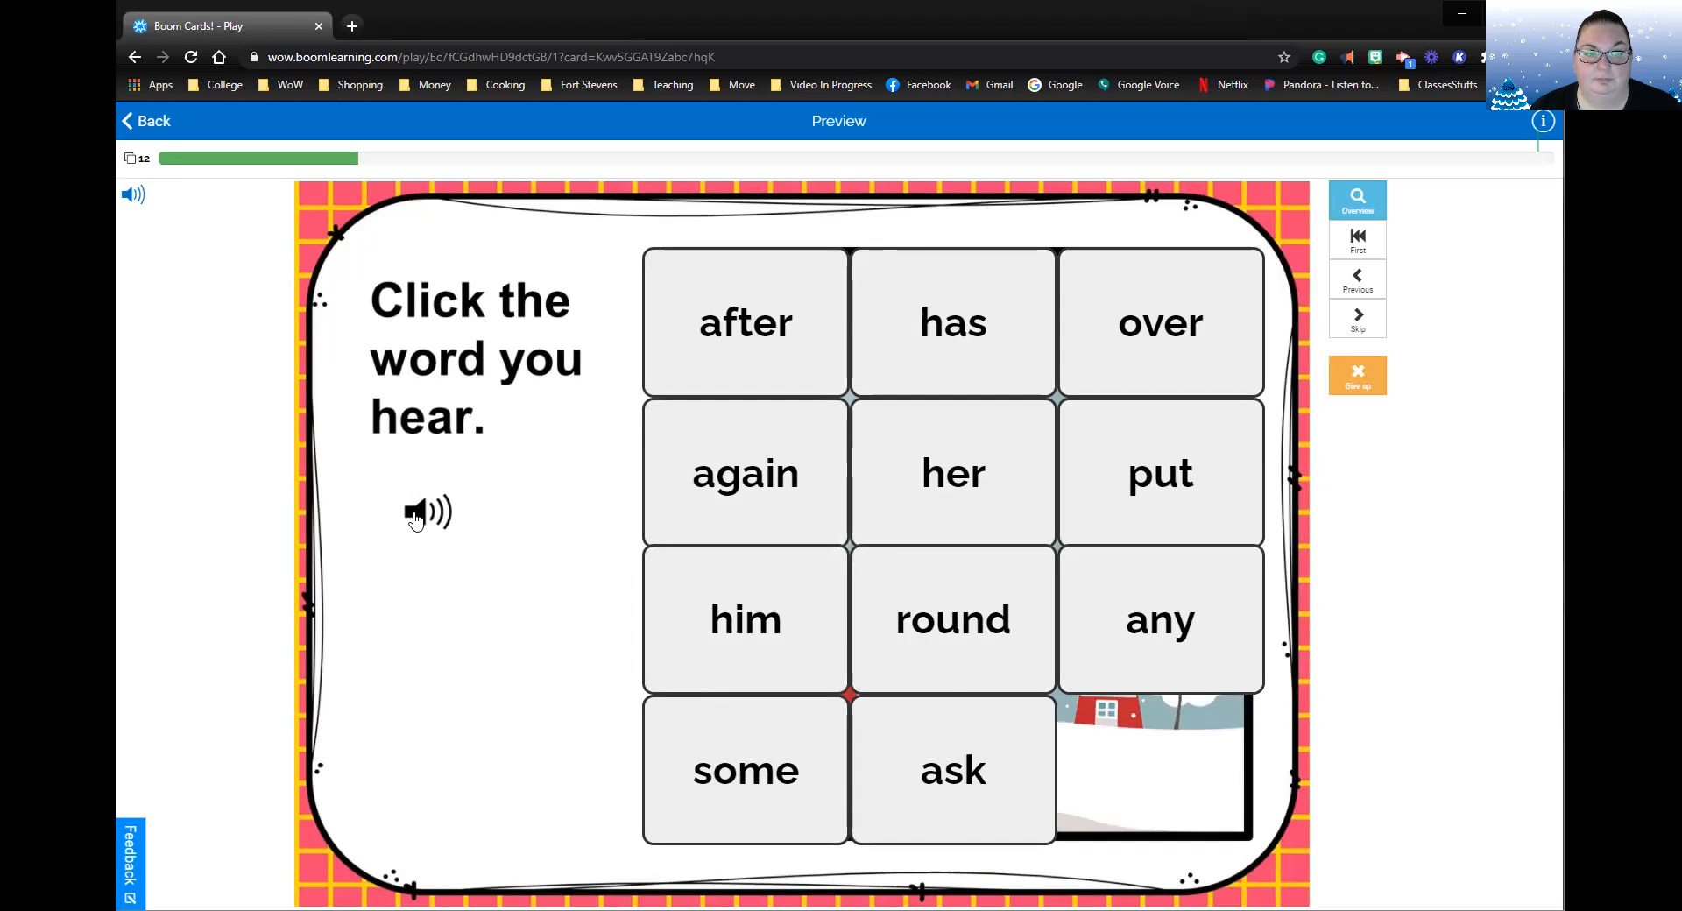
pyautogui.click(765, 330)
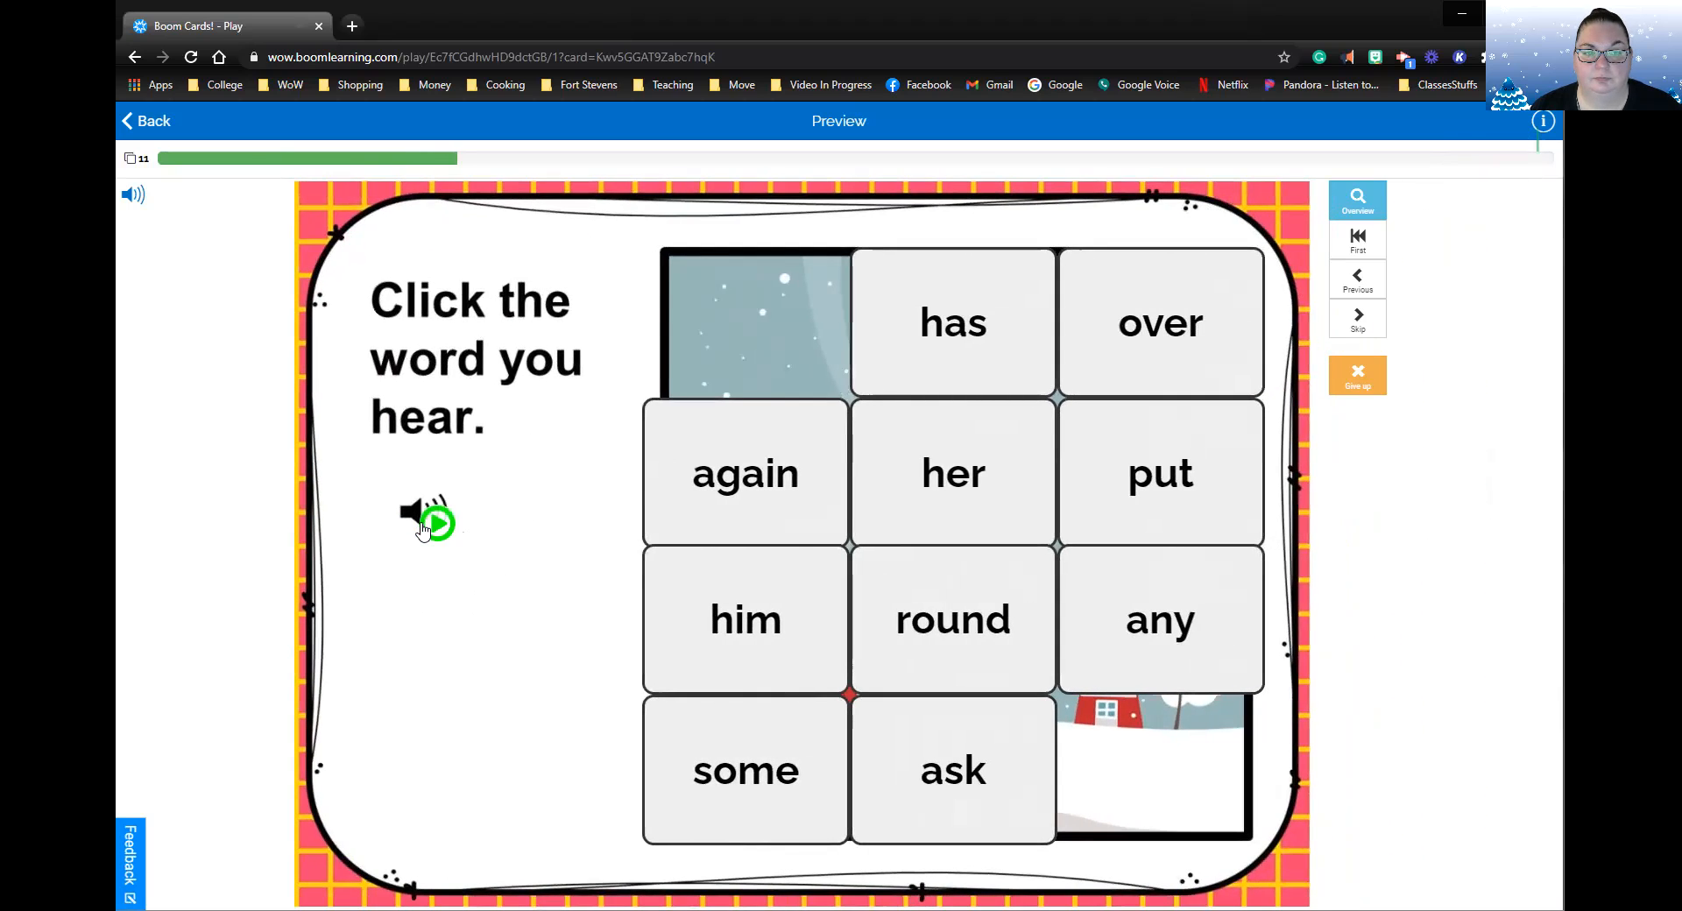
pyautogui.click(969, 619)
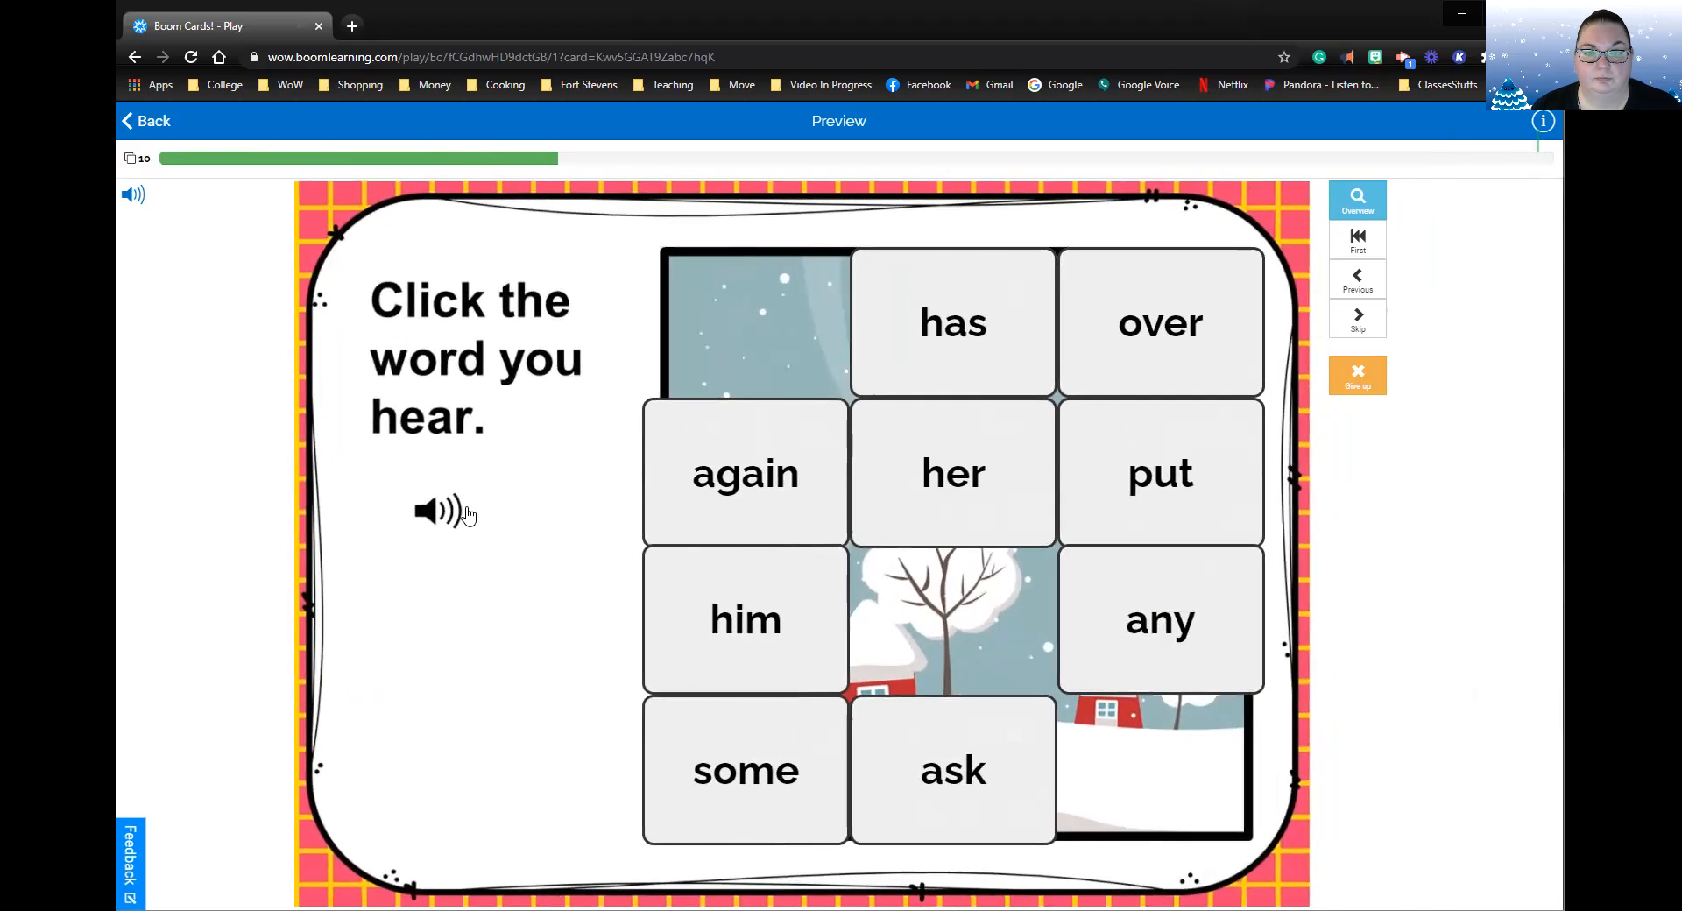
pyautogui.click(1230, 367)
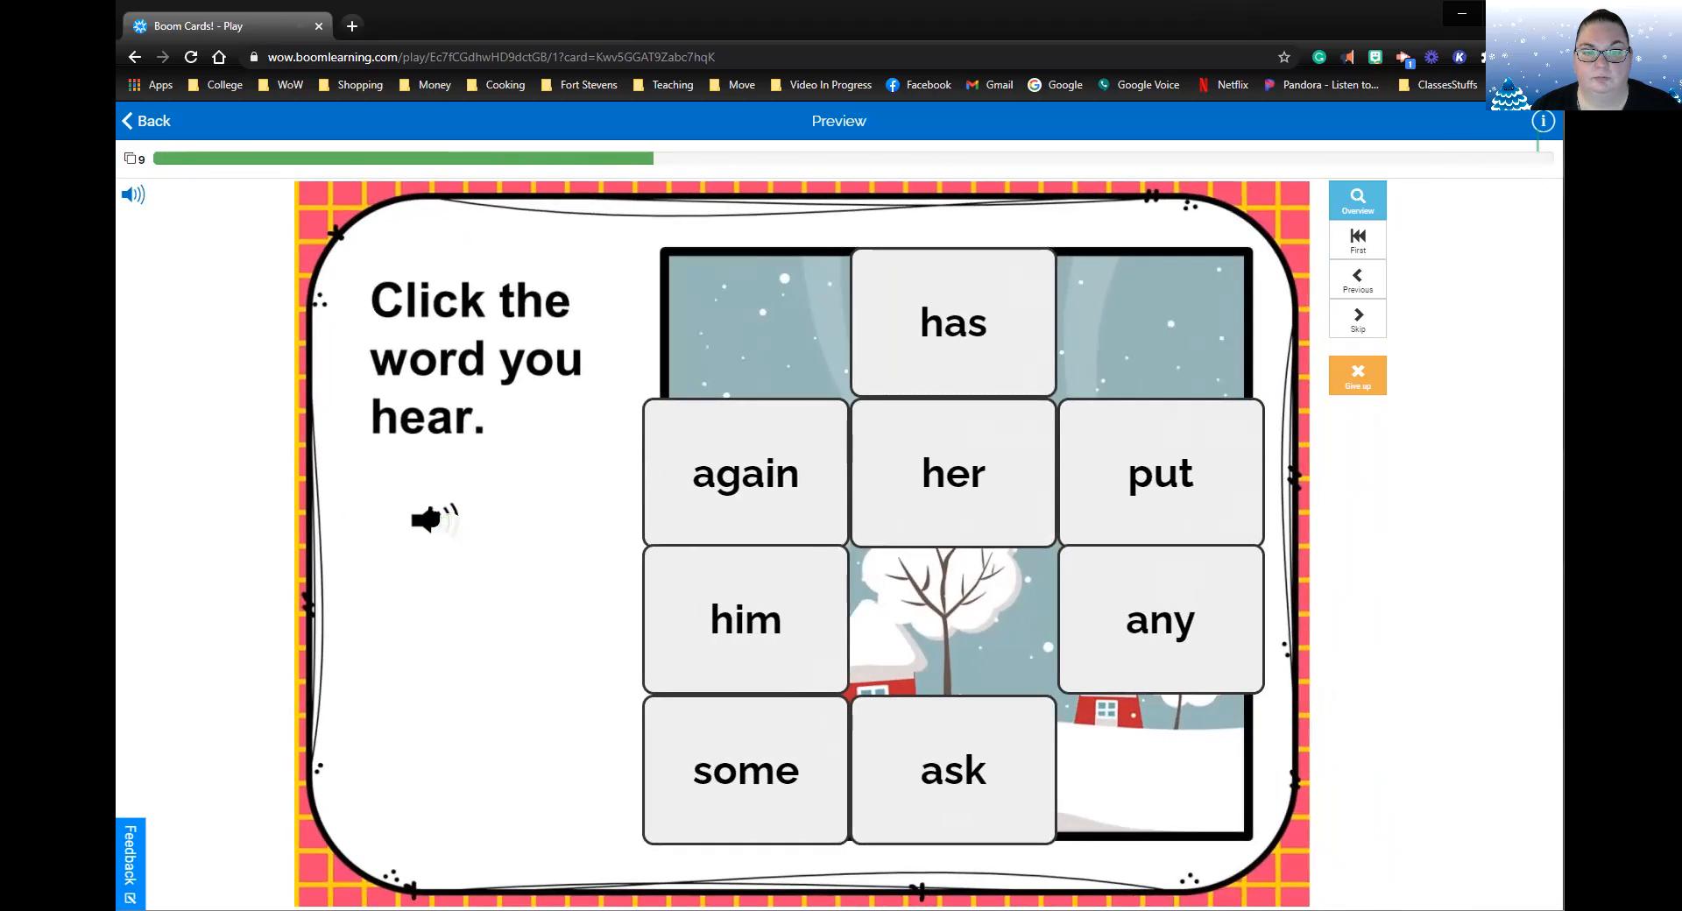
pyautogui.click(710, 799)
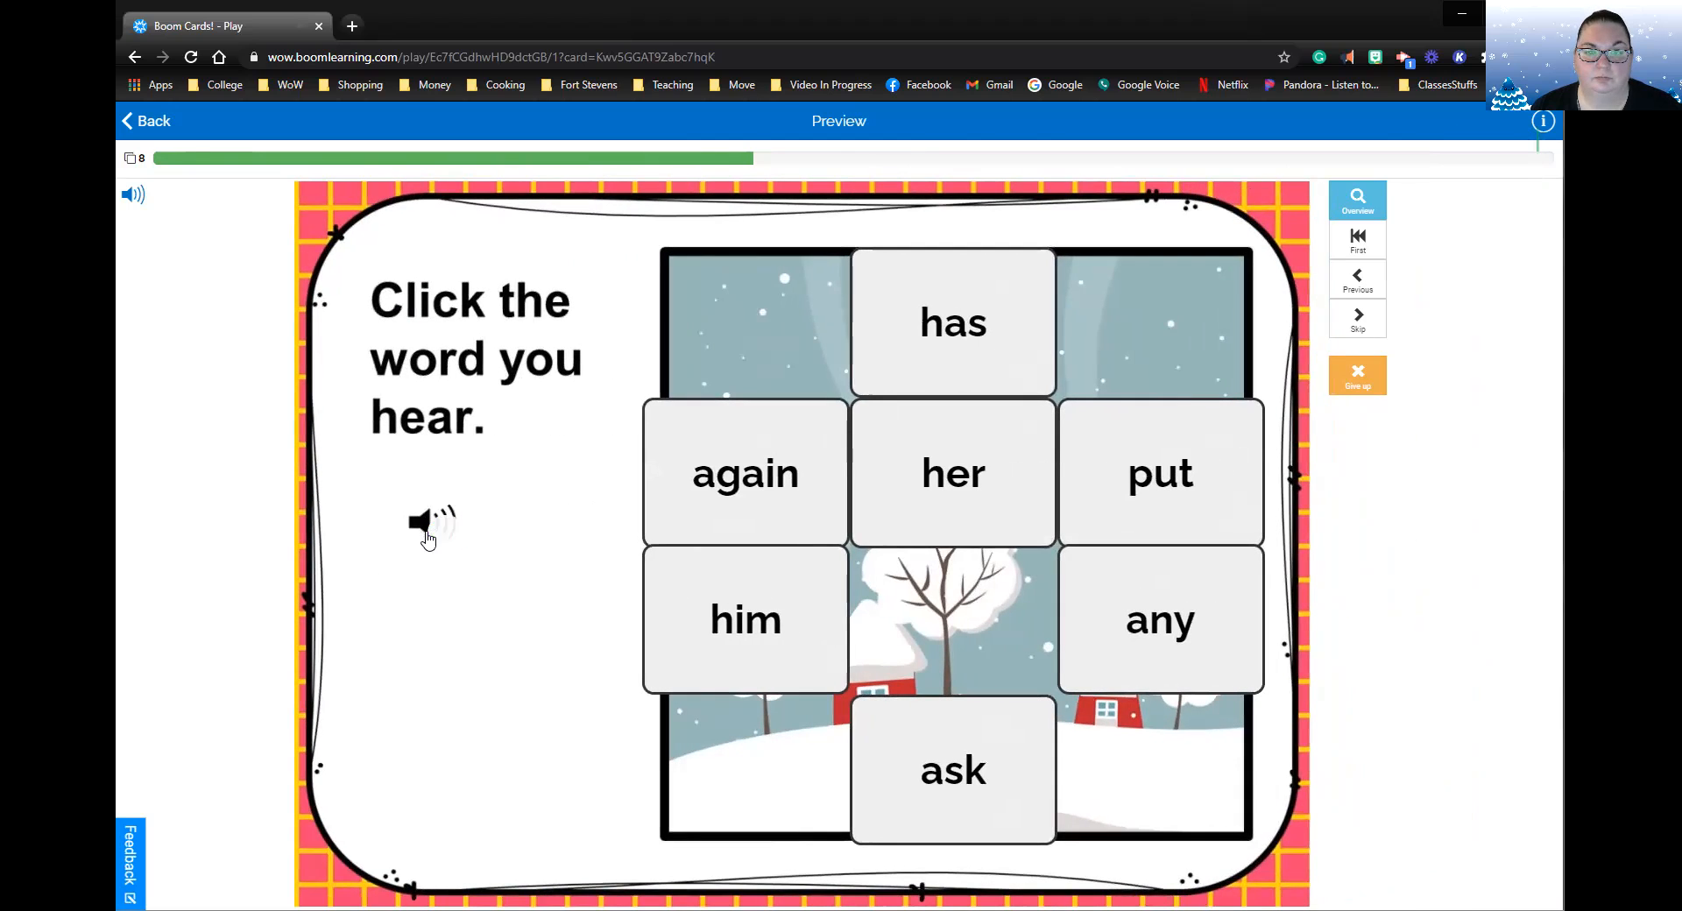
# Continue the preview, playing the card sounds and answering with her, again, any, him and ask.
pyautogui.click(1010, 502)
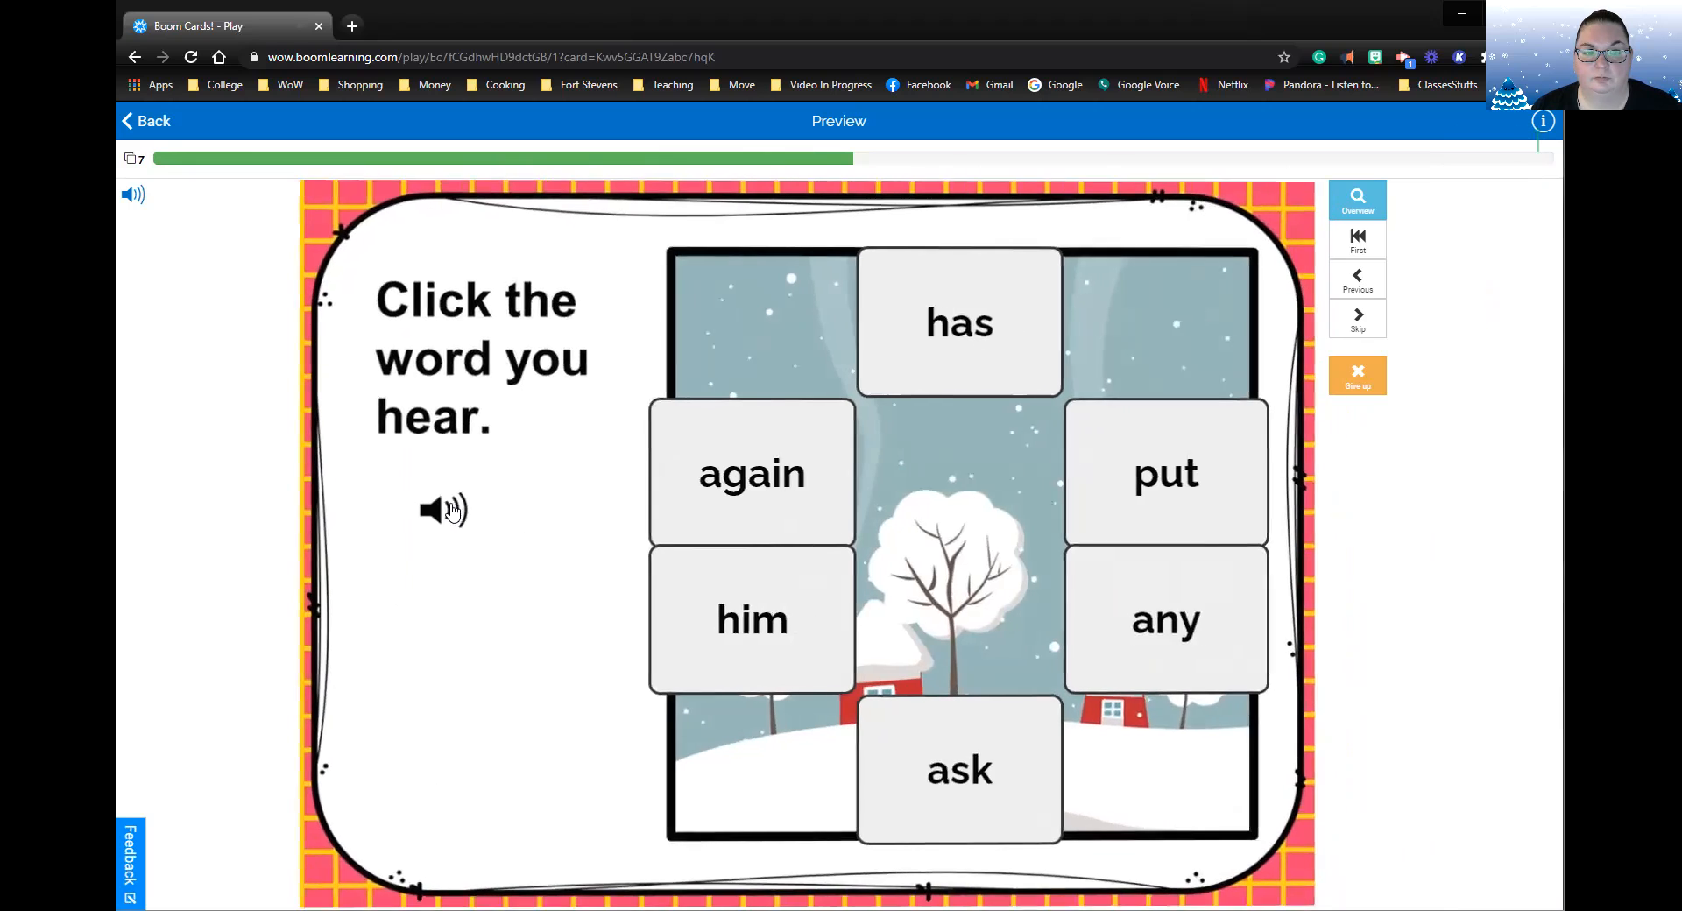
pyautogui.click(450, 513)
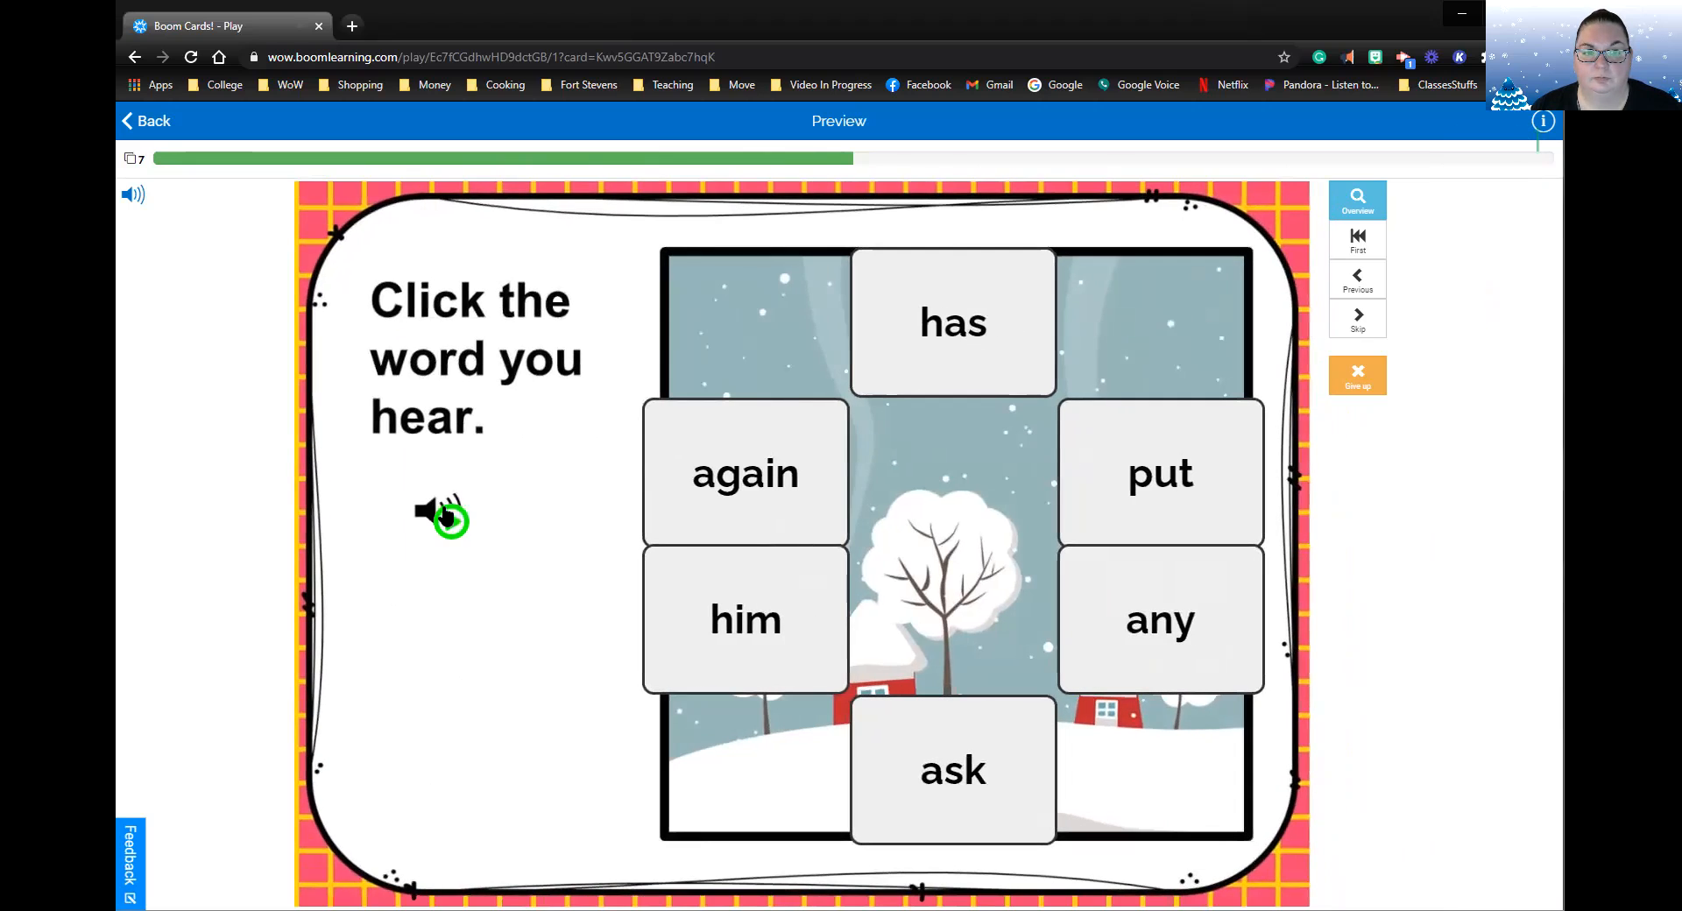
pyautogui.click(701, 483)
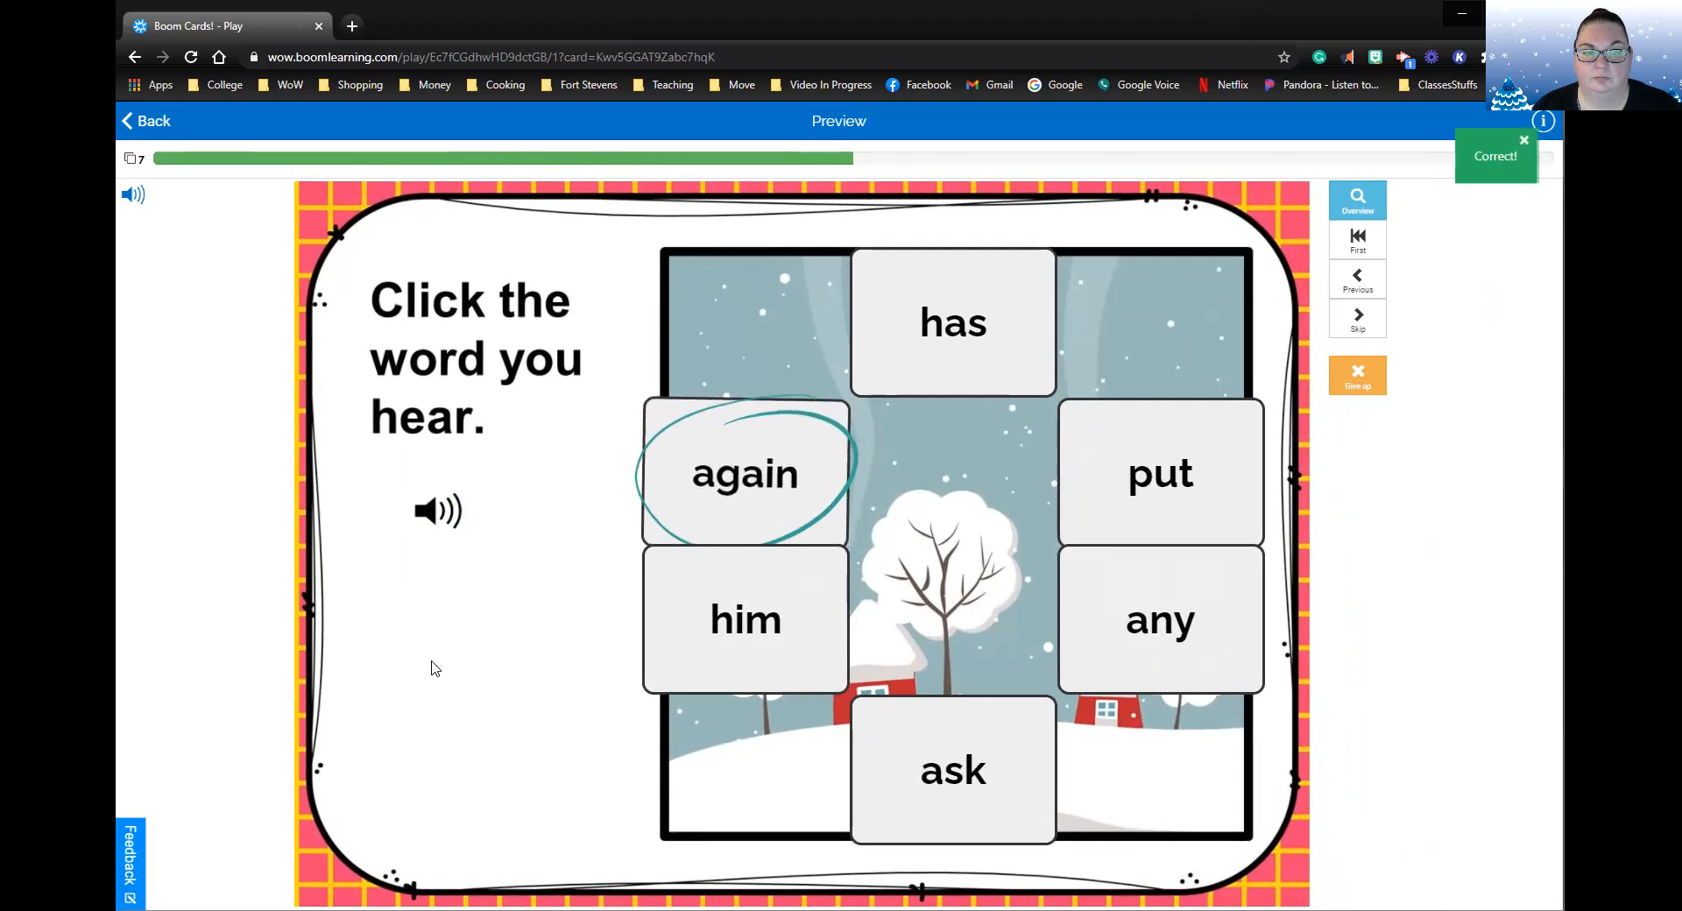
pyautogui.click(438, 519)
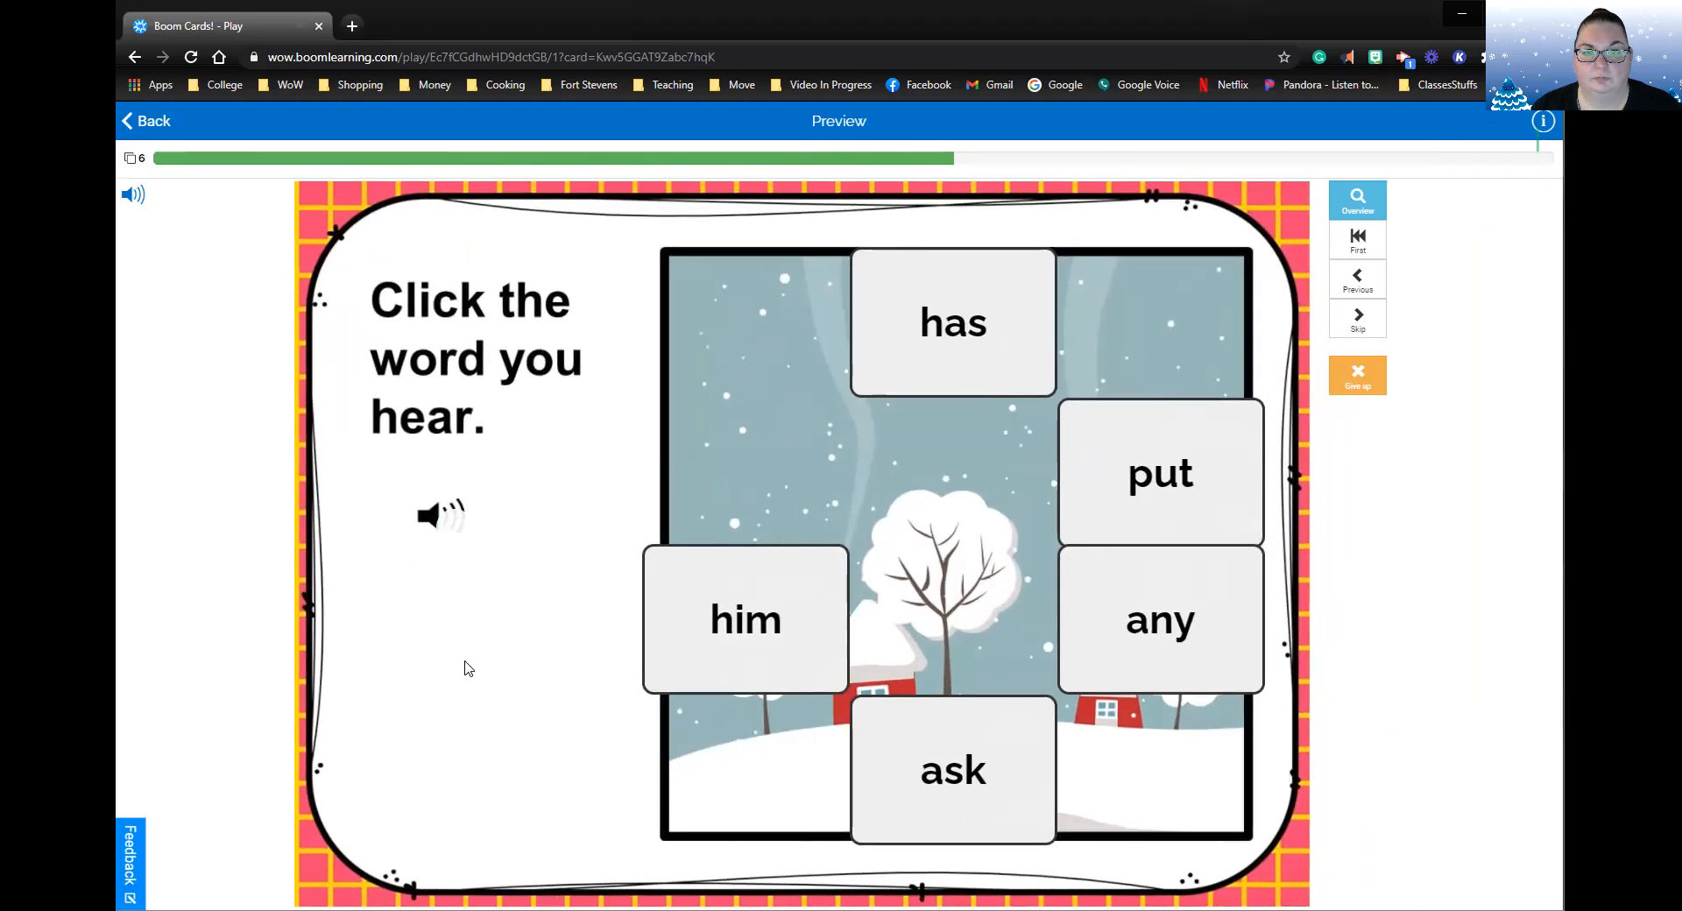
pyautogui.click(1198, 645)
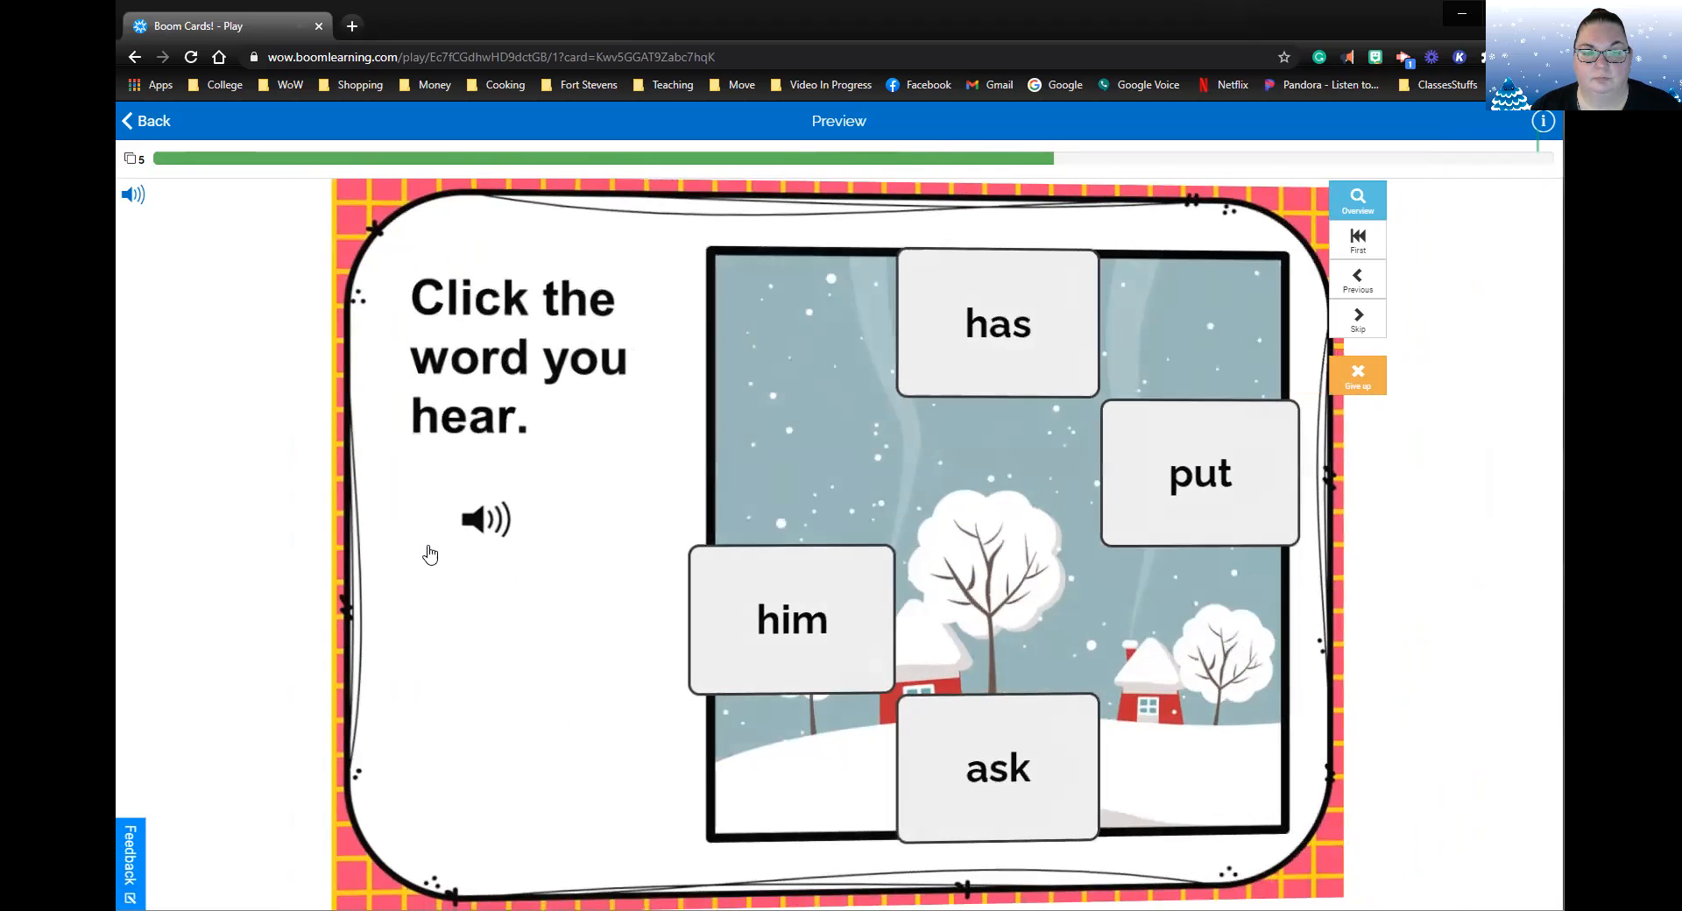
pyautogui.click(447, 527)
pyautogui.click(709, 624)
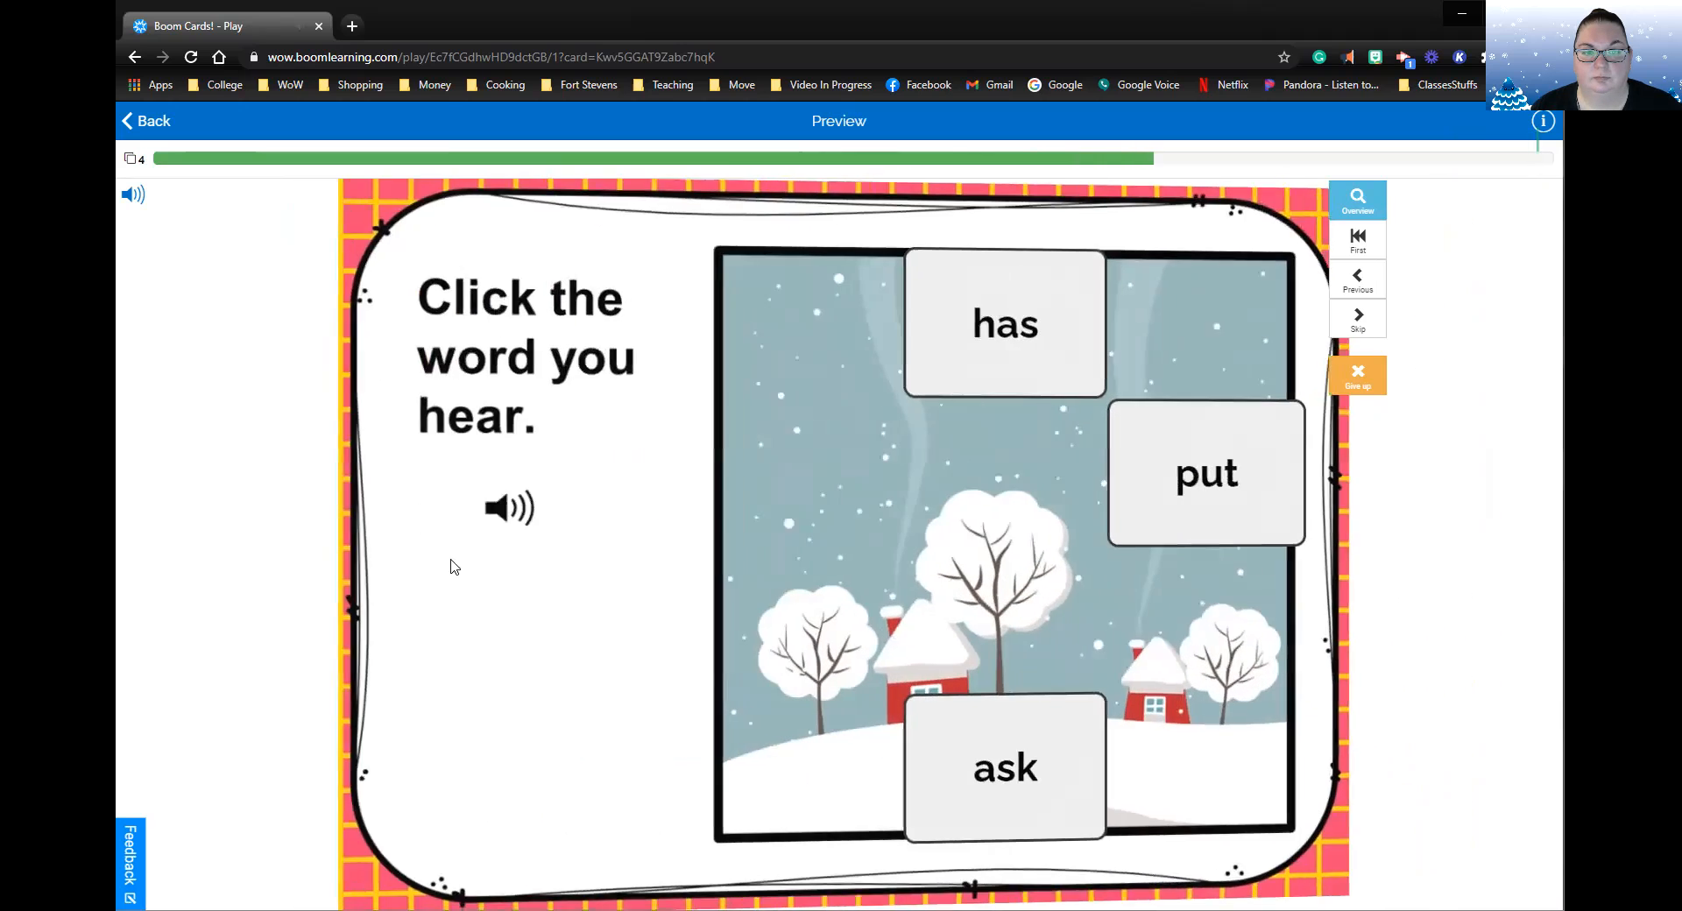
pyautogui.click(440, 512)
pyautogui.click(902, 782)
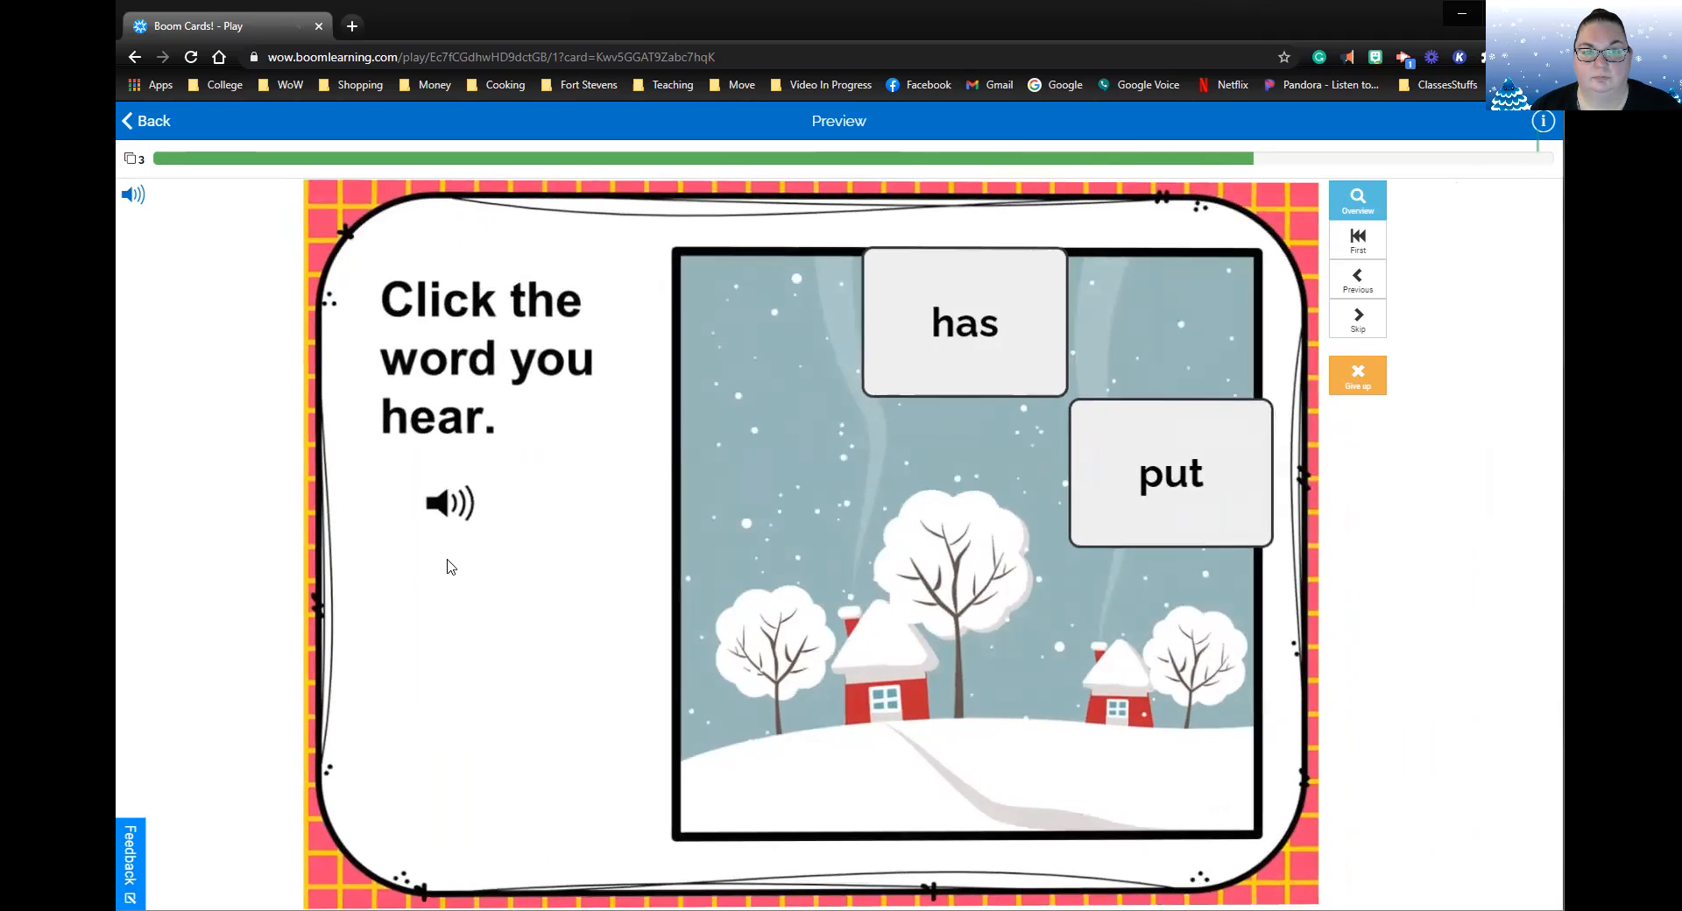
# Finish the preview by playing the remaining card sounds, answering with put and has, and quit back to the deck editor.
pyautogui.click(439, 515)
pyautogui.click(1108, 475)
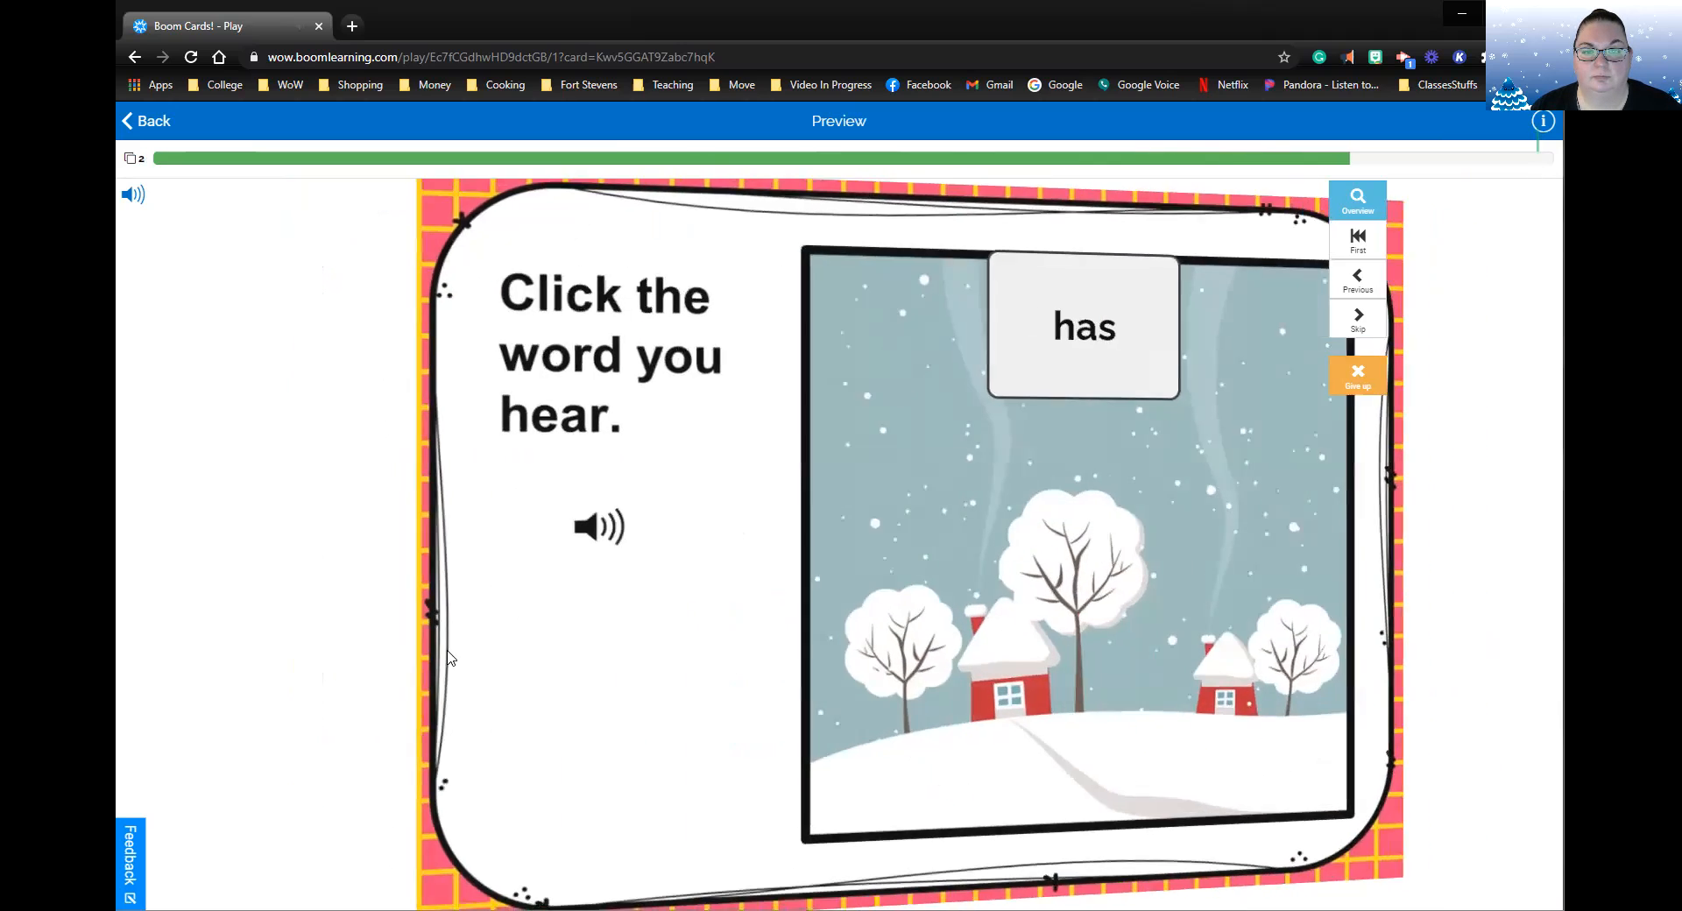
pyautogui.click(449, 552)
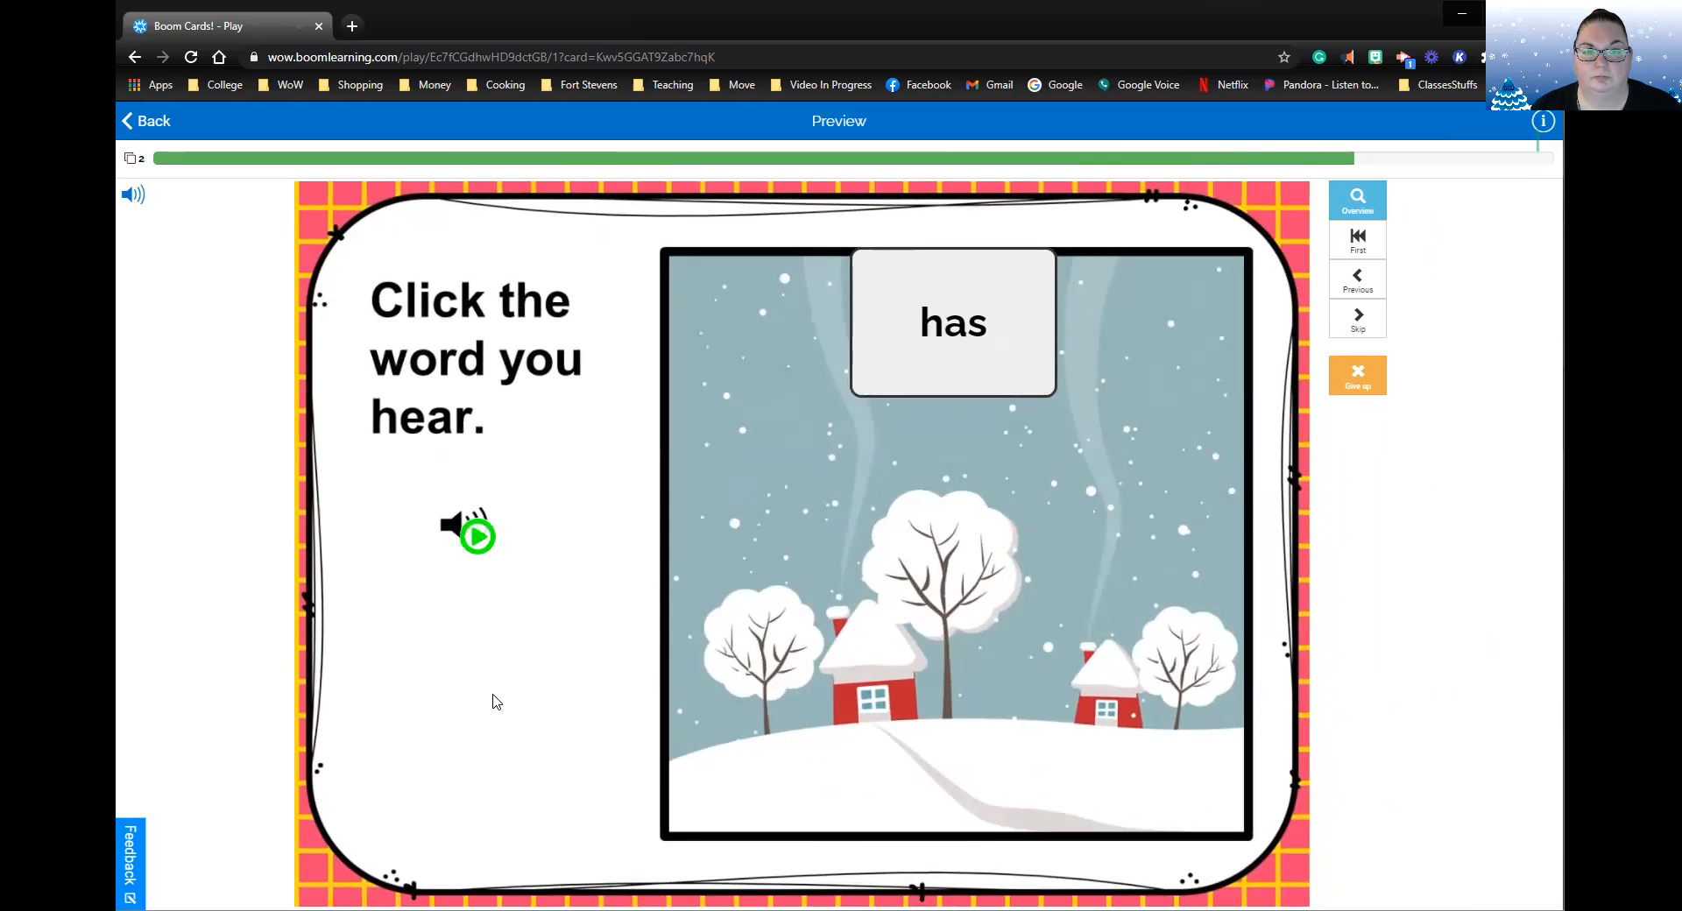
pyautogui.click(985, 297)
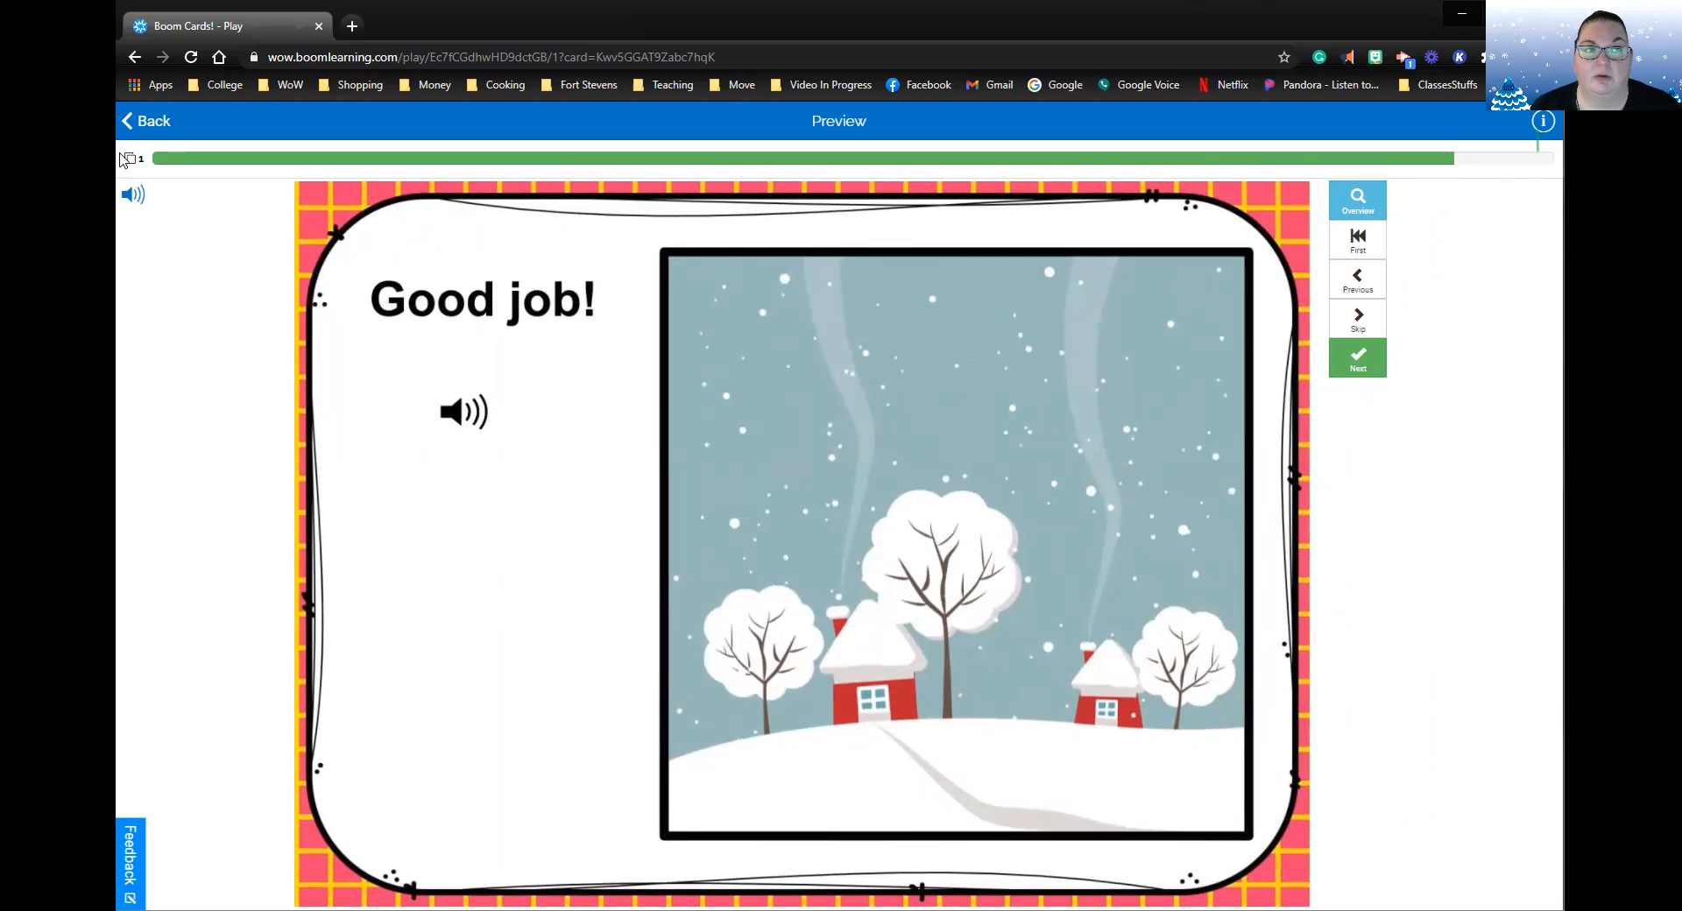
pyautogui.click(150, 127)
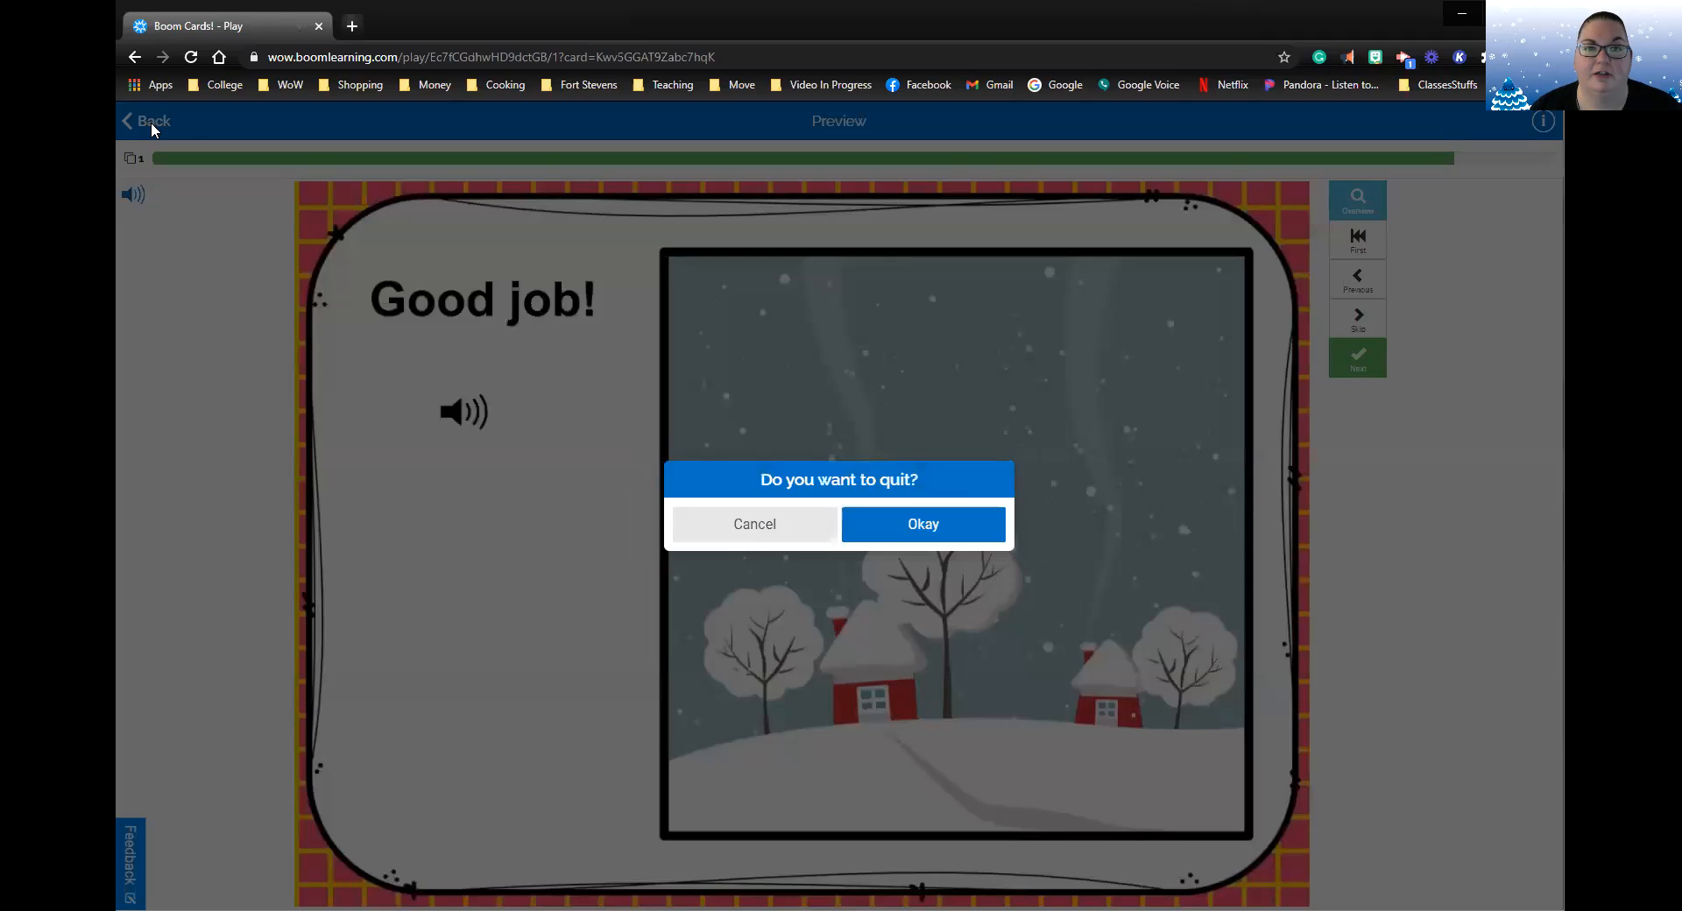
pyautogui.click(938, 524)
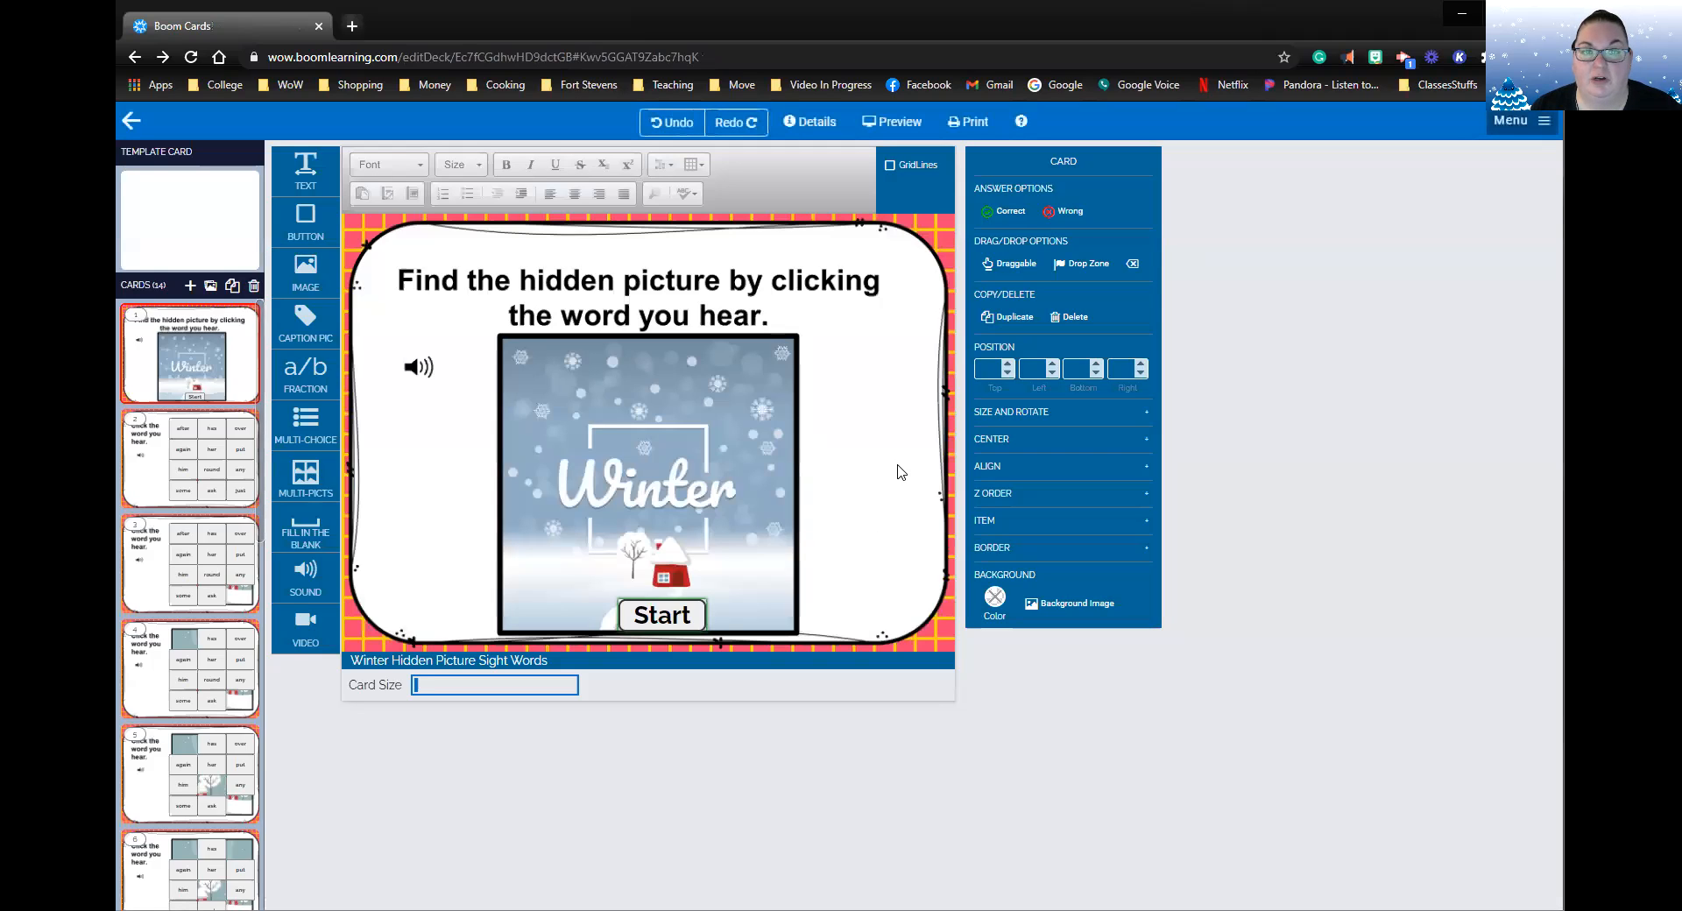
pyautogui.click(888, 133)
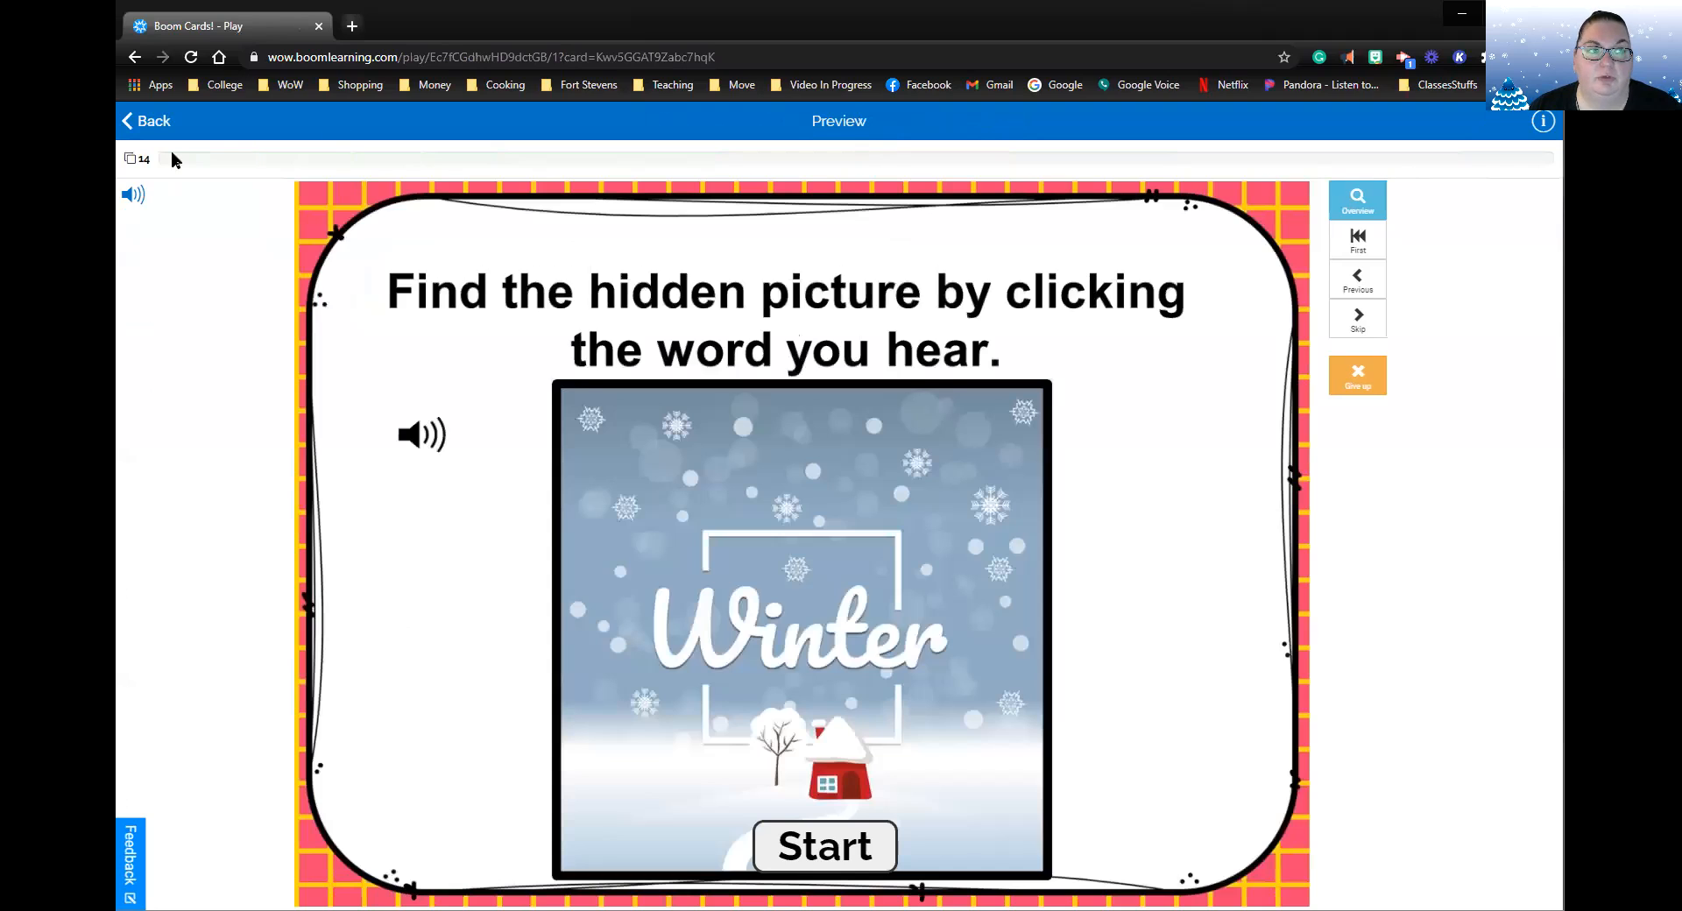
pyautogui.click(156, 123)
pyautogui.click(938, 524)
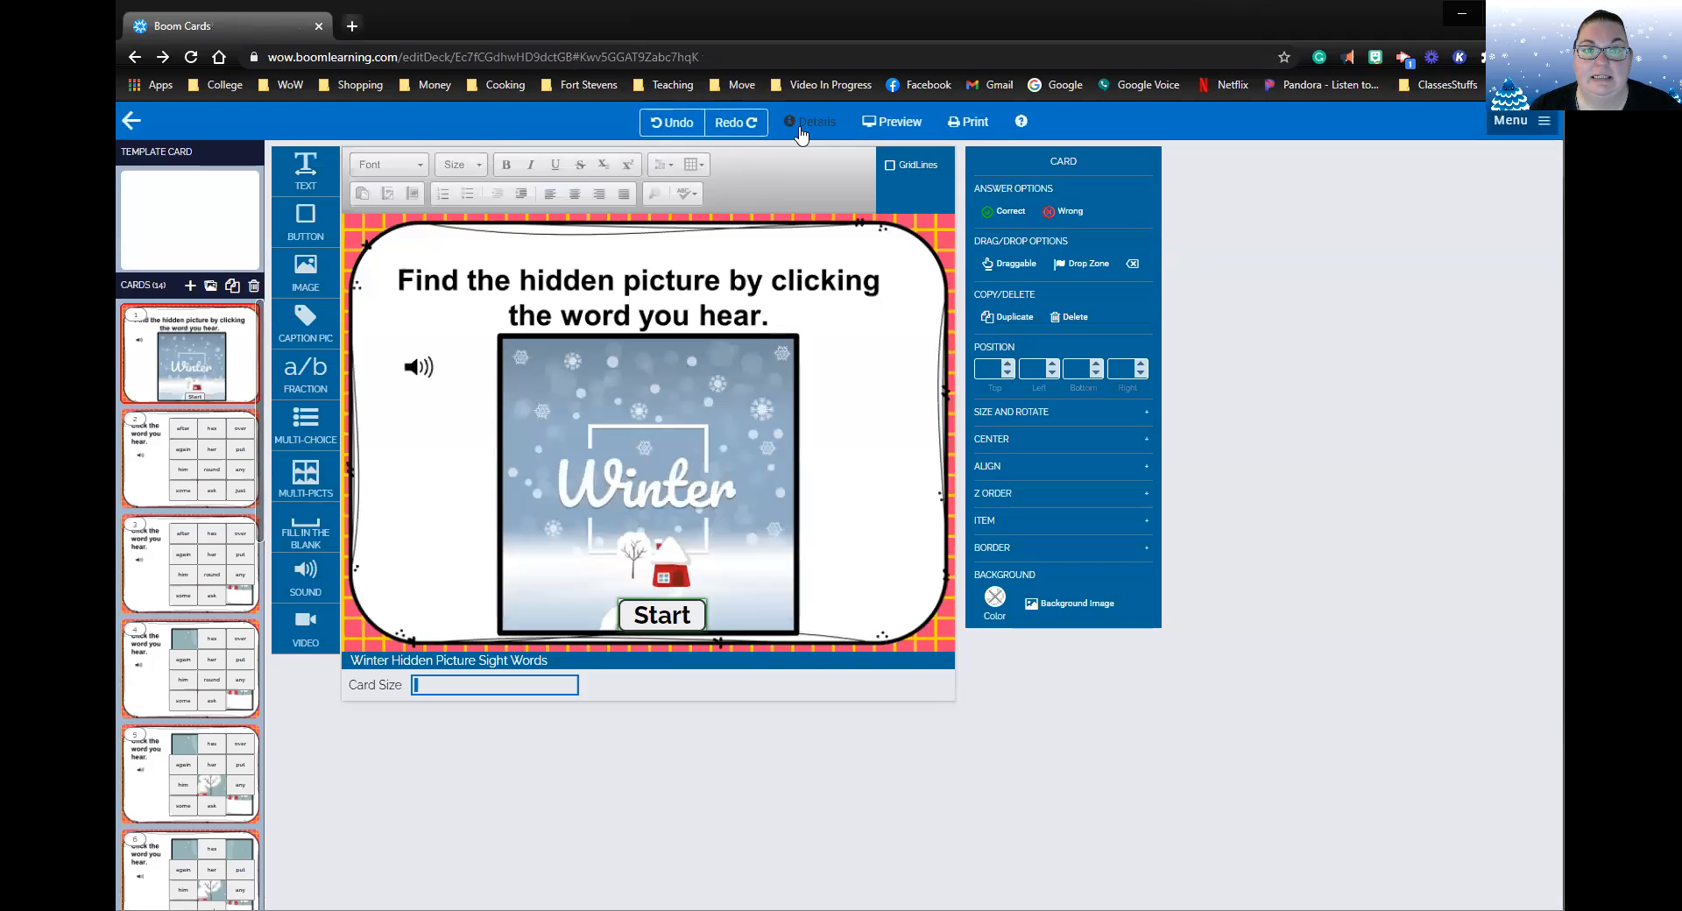
# Rename the deck as "Freebie: Winter Hidden Picture Sight Words" in its details.
pyautogui.click(786, 128)
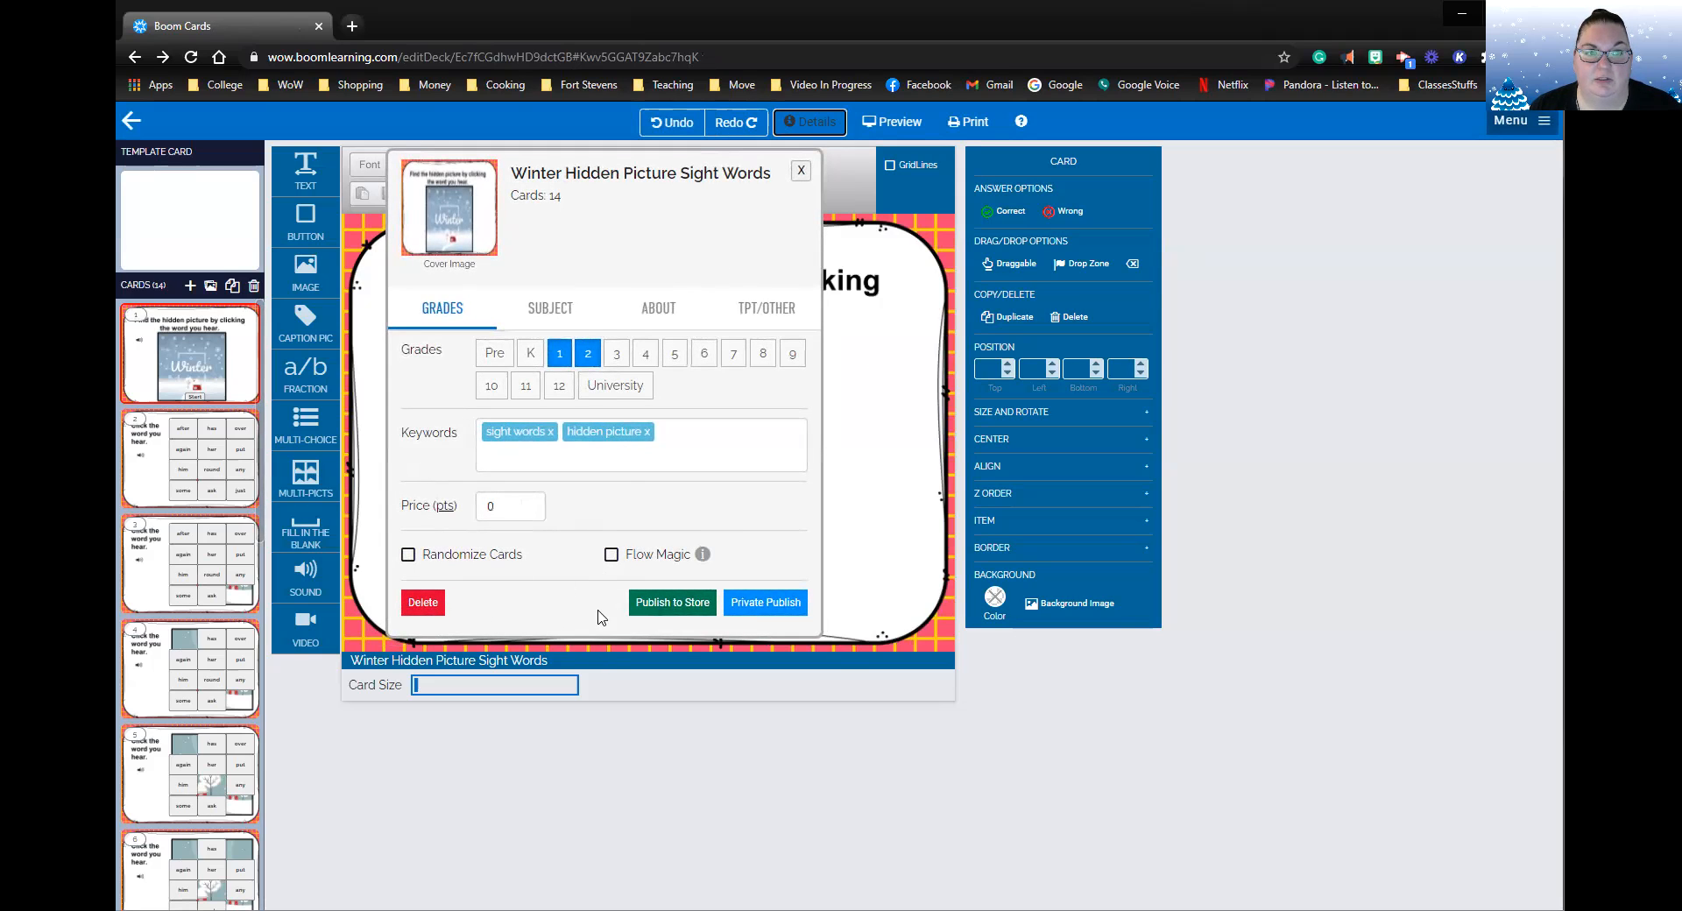
pyautogui.click(517, 175)
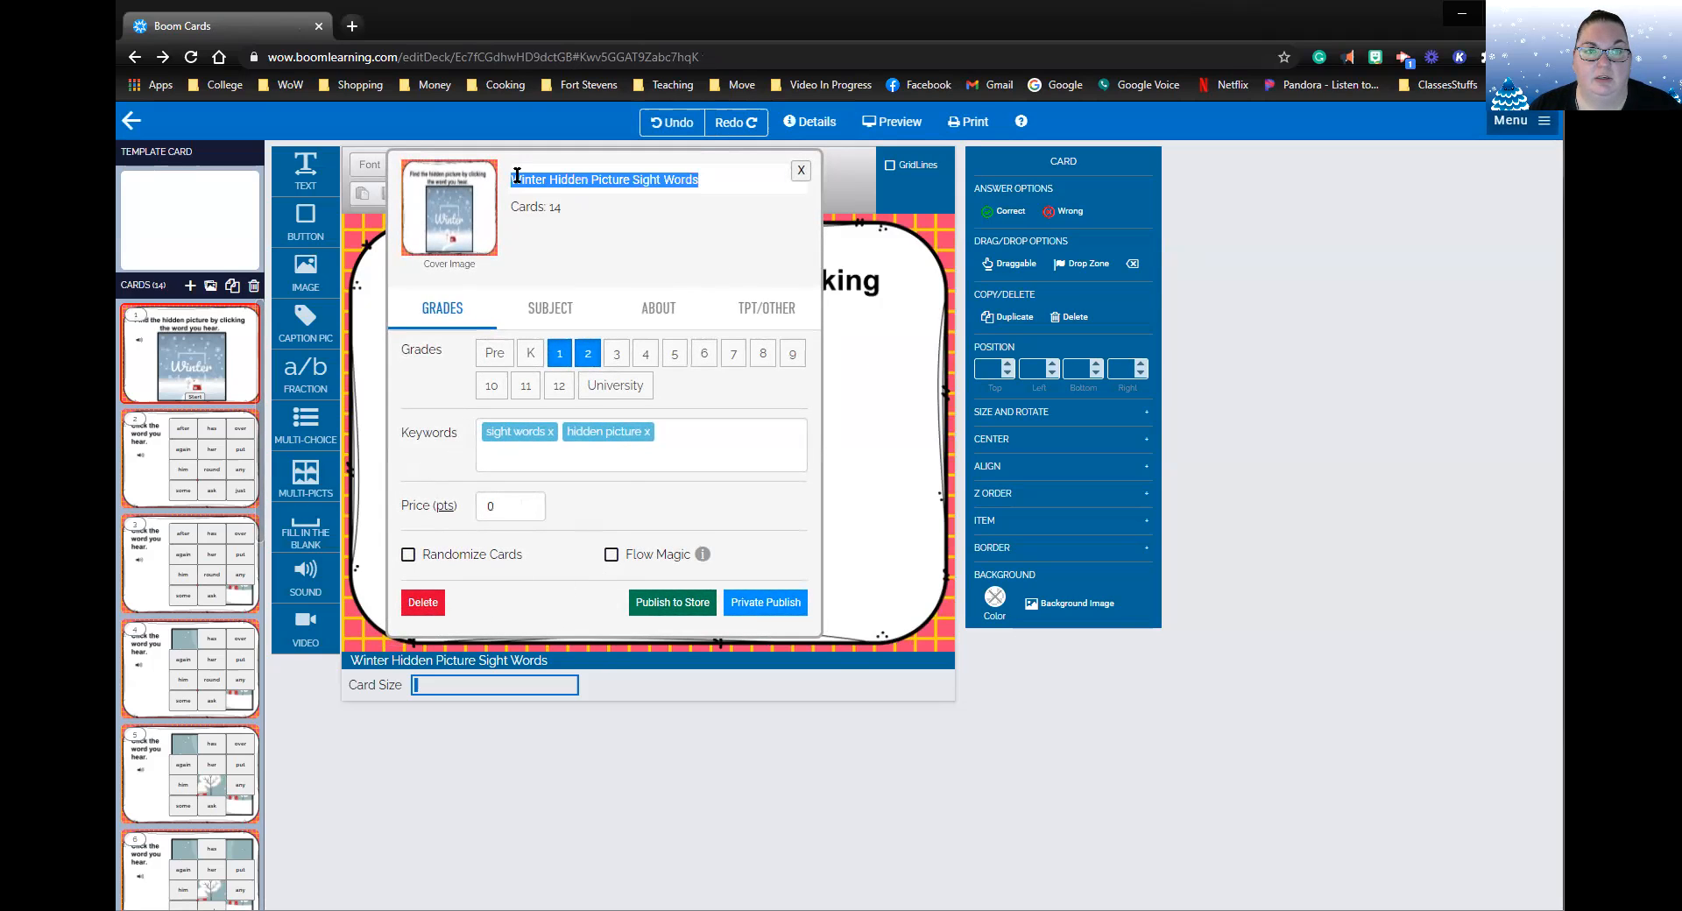
pyautogui.click(514, 177)
pyautogui.write('Freebie')
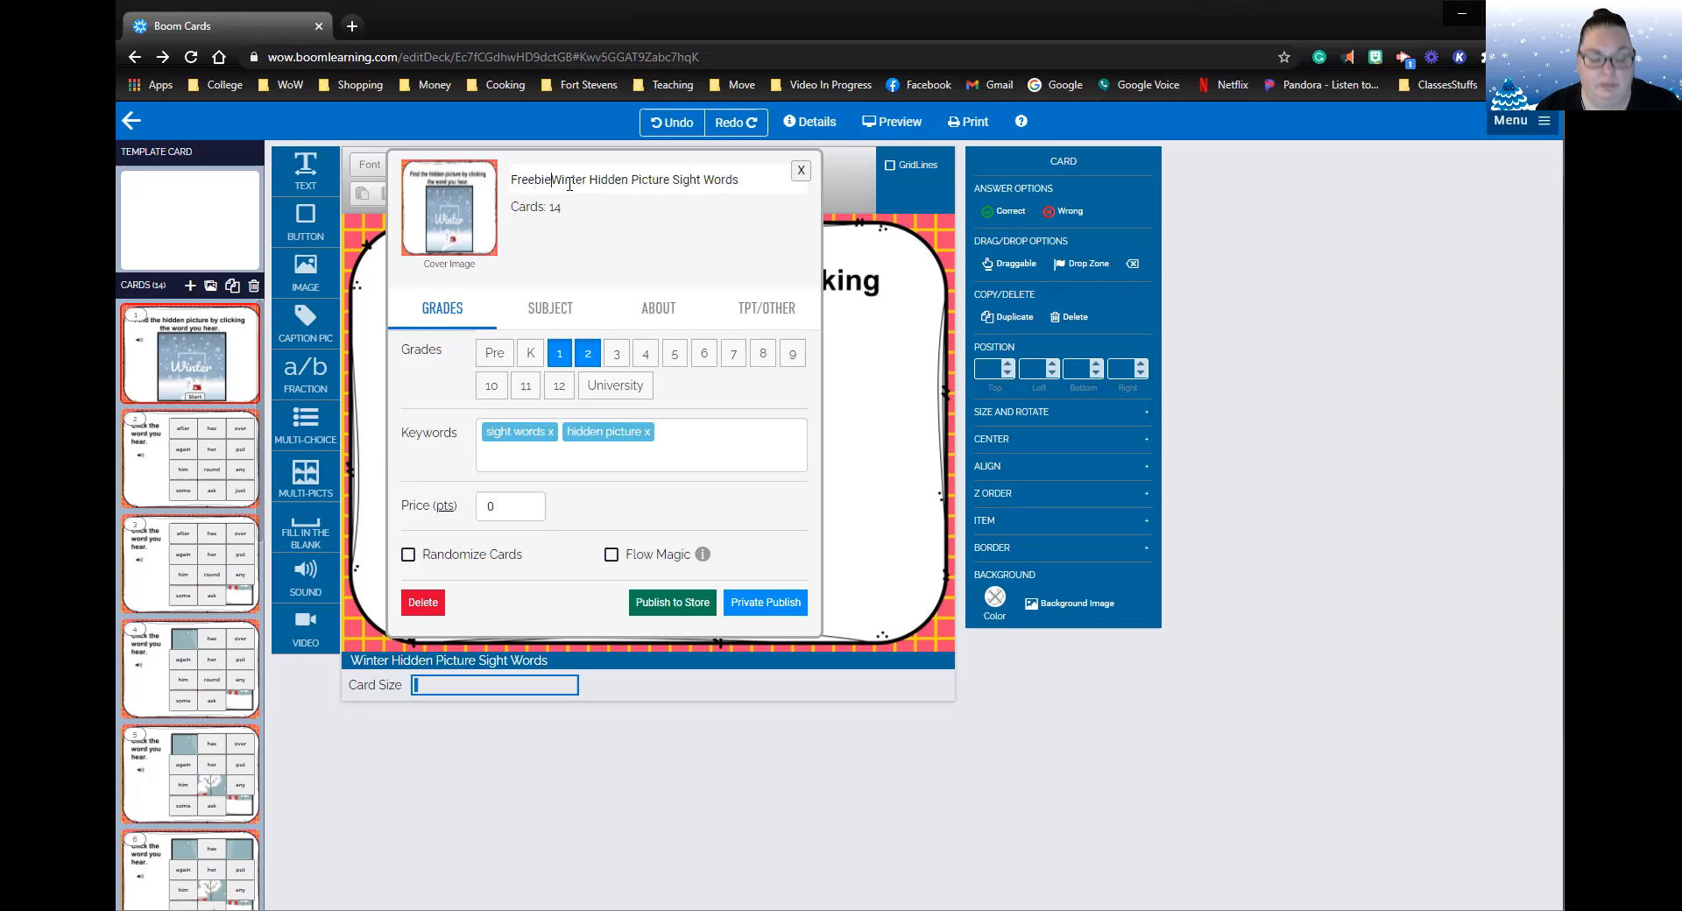
pyautogui.write(':')
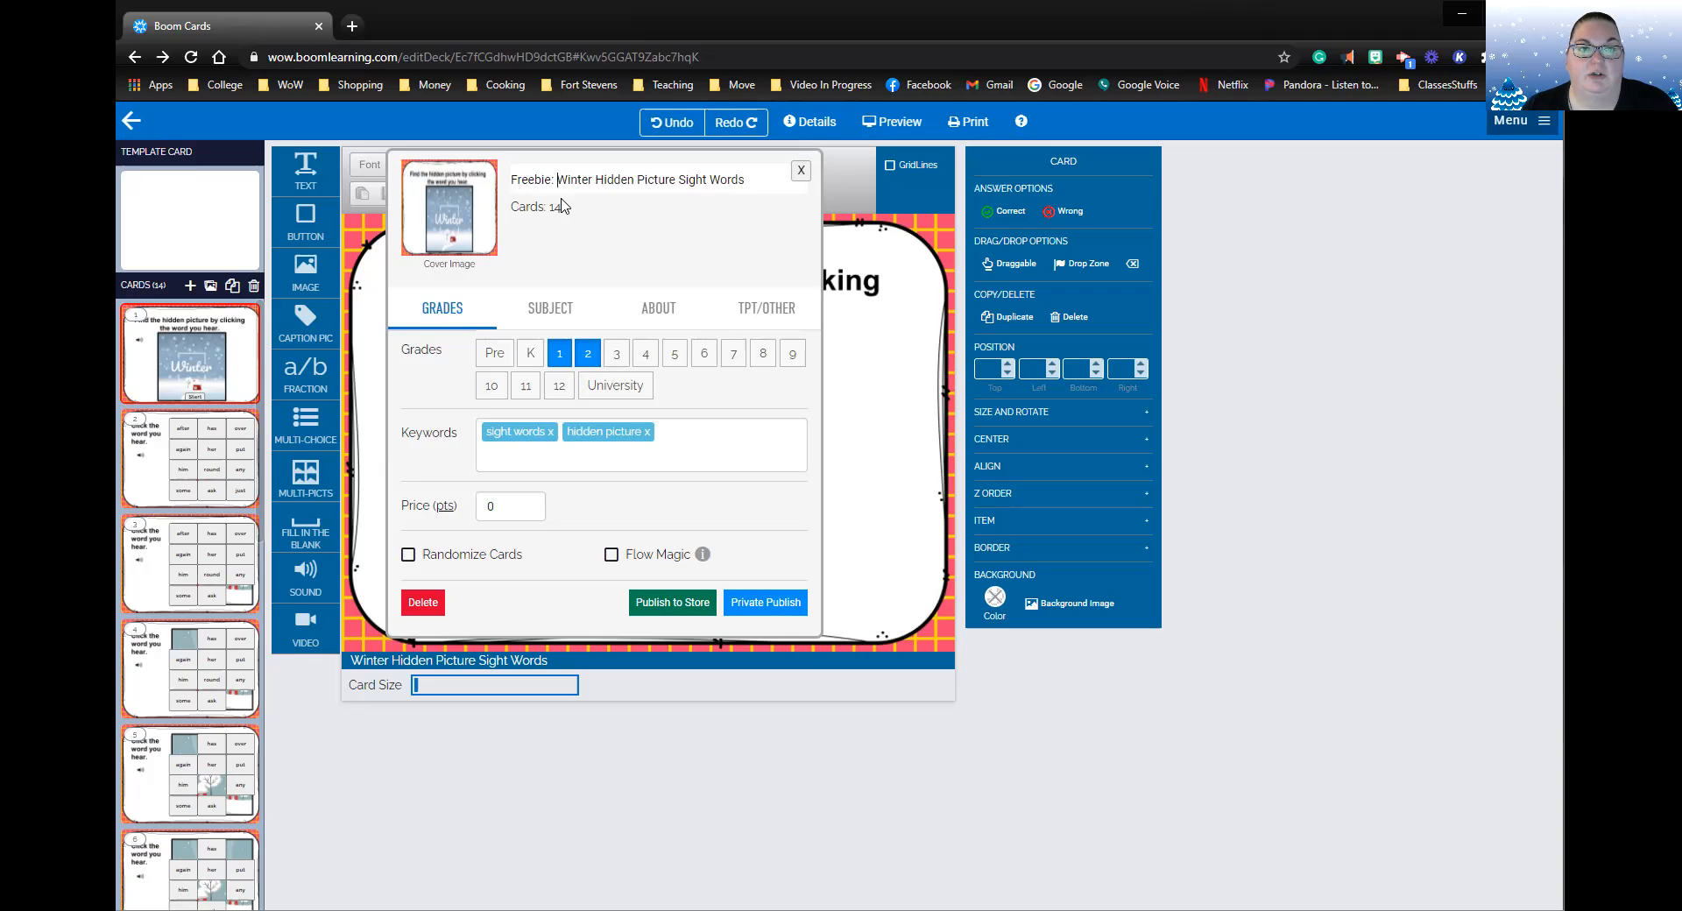
# Publish the deck to the store, accept the publishing promise and close the deck details.
pyautogui.click(677, 613)
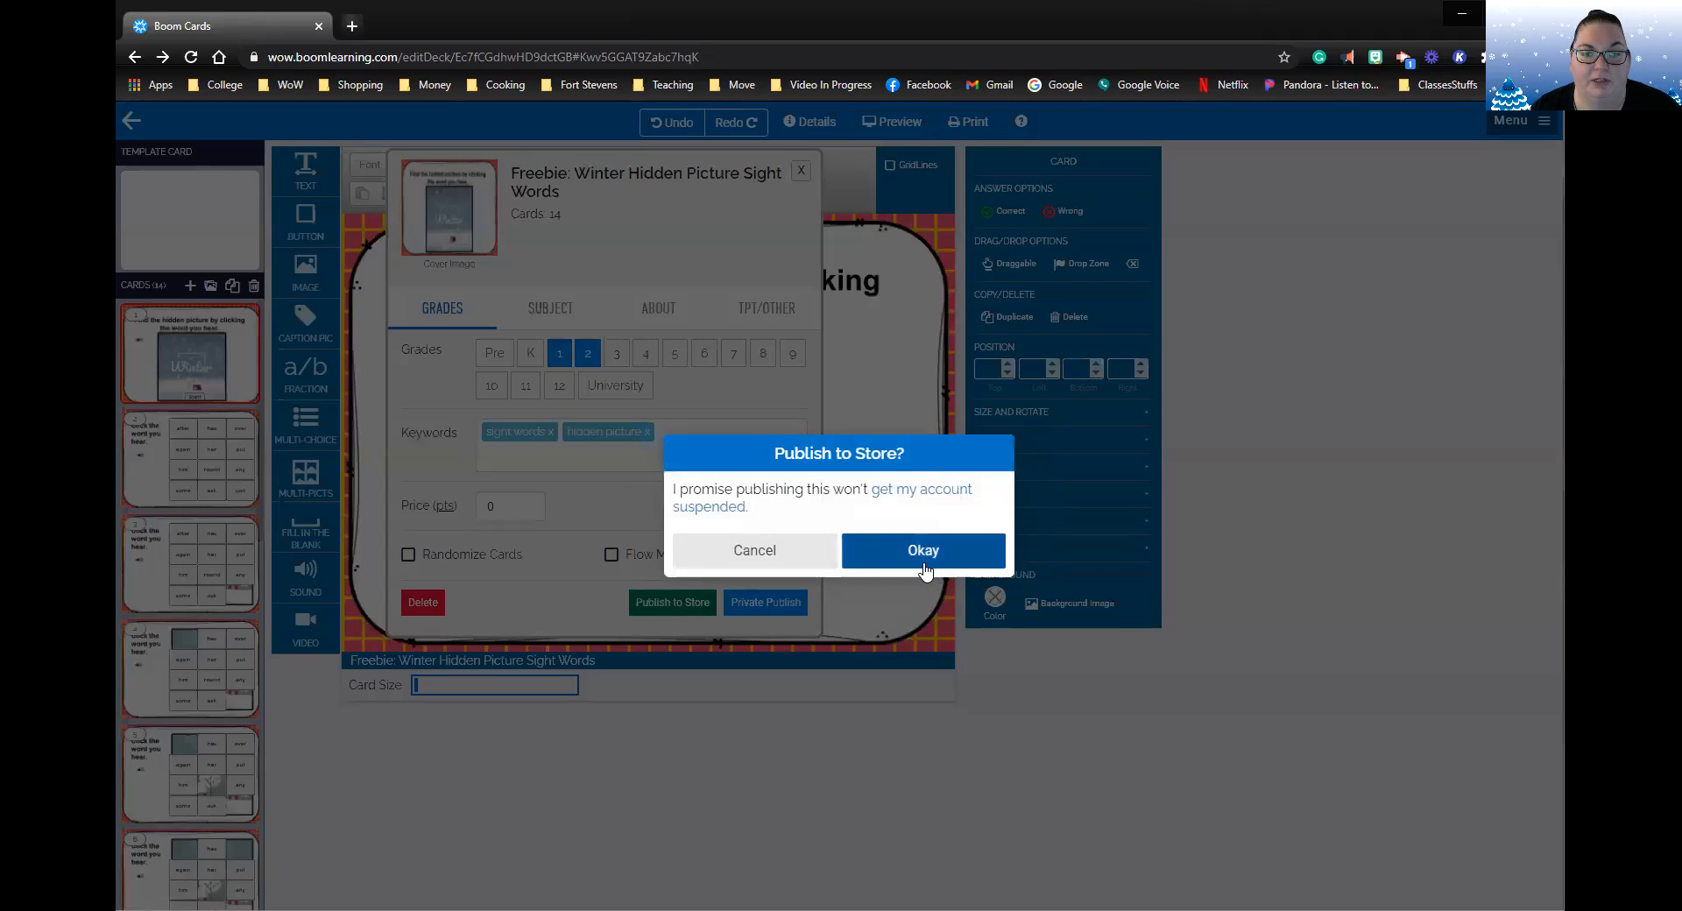
pyautogui.click(924, 570)
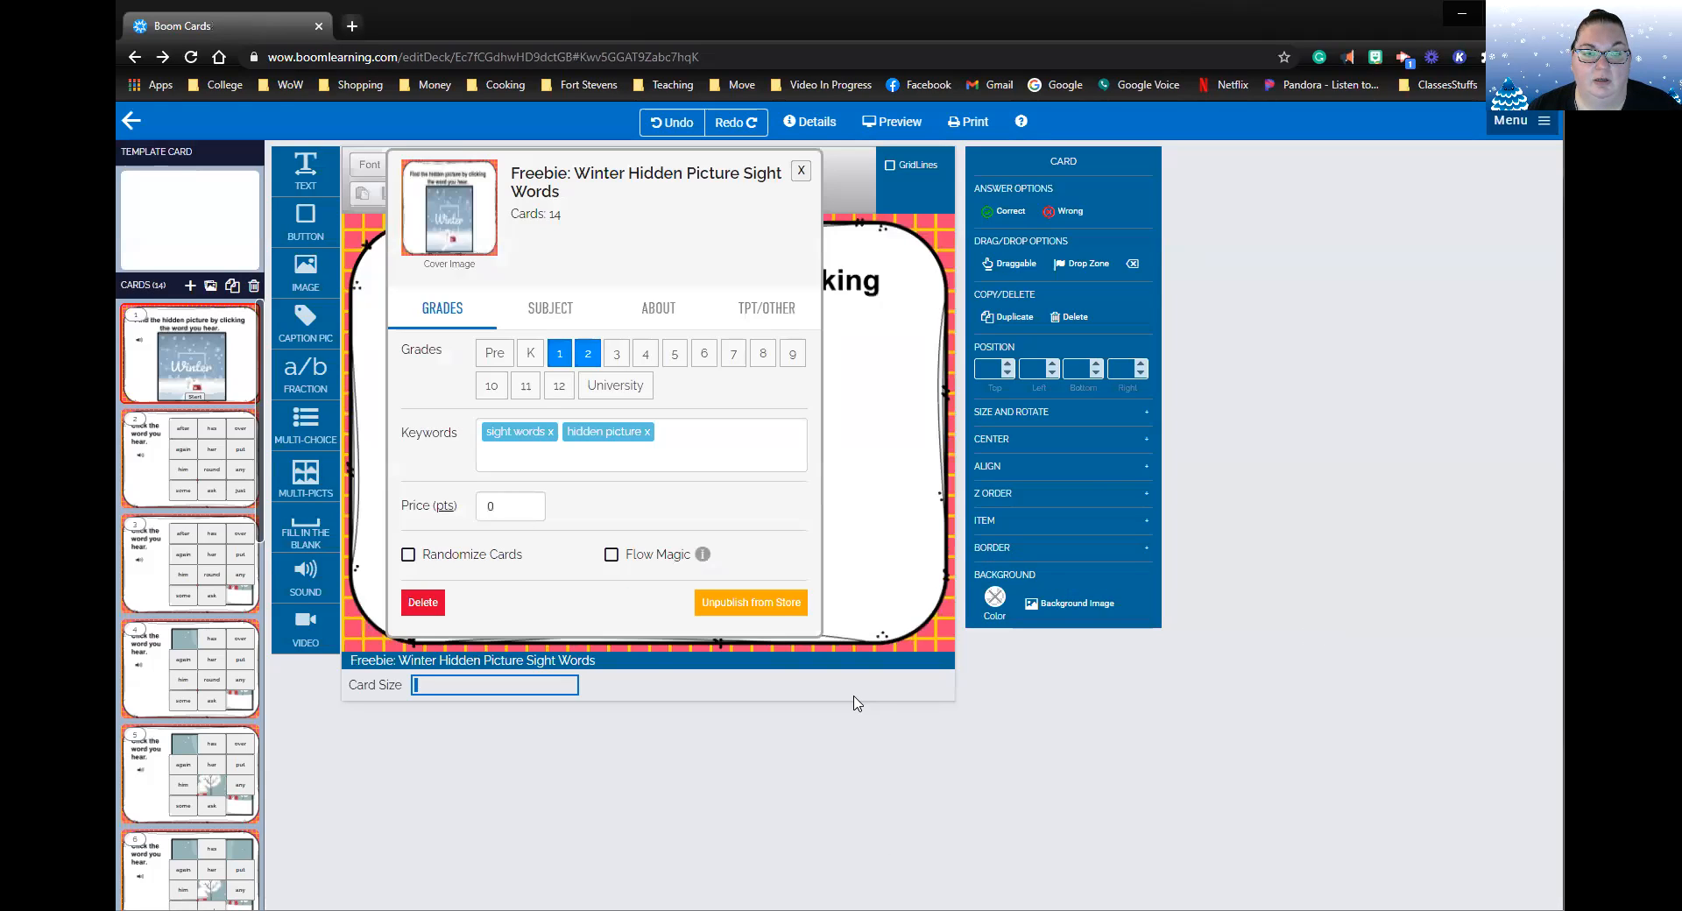
pyautogui.click(800, 171)
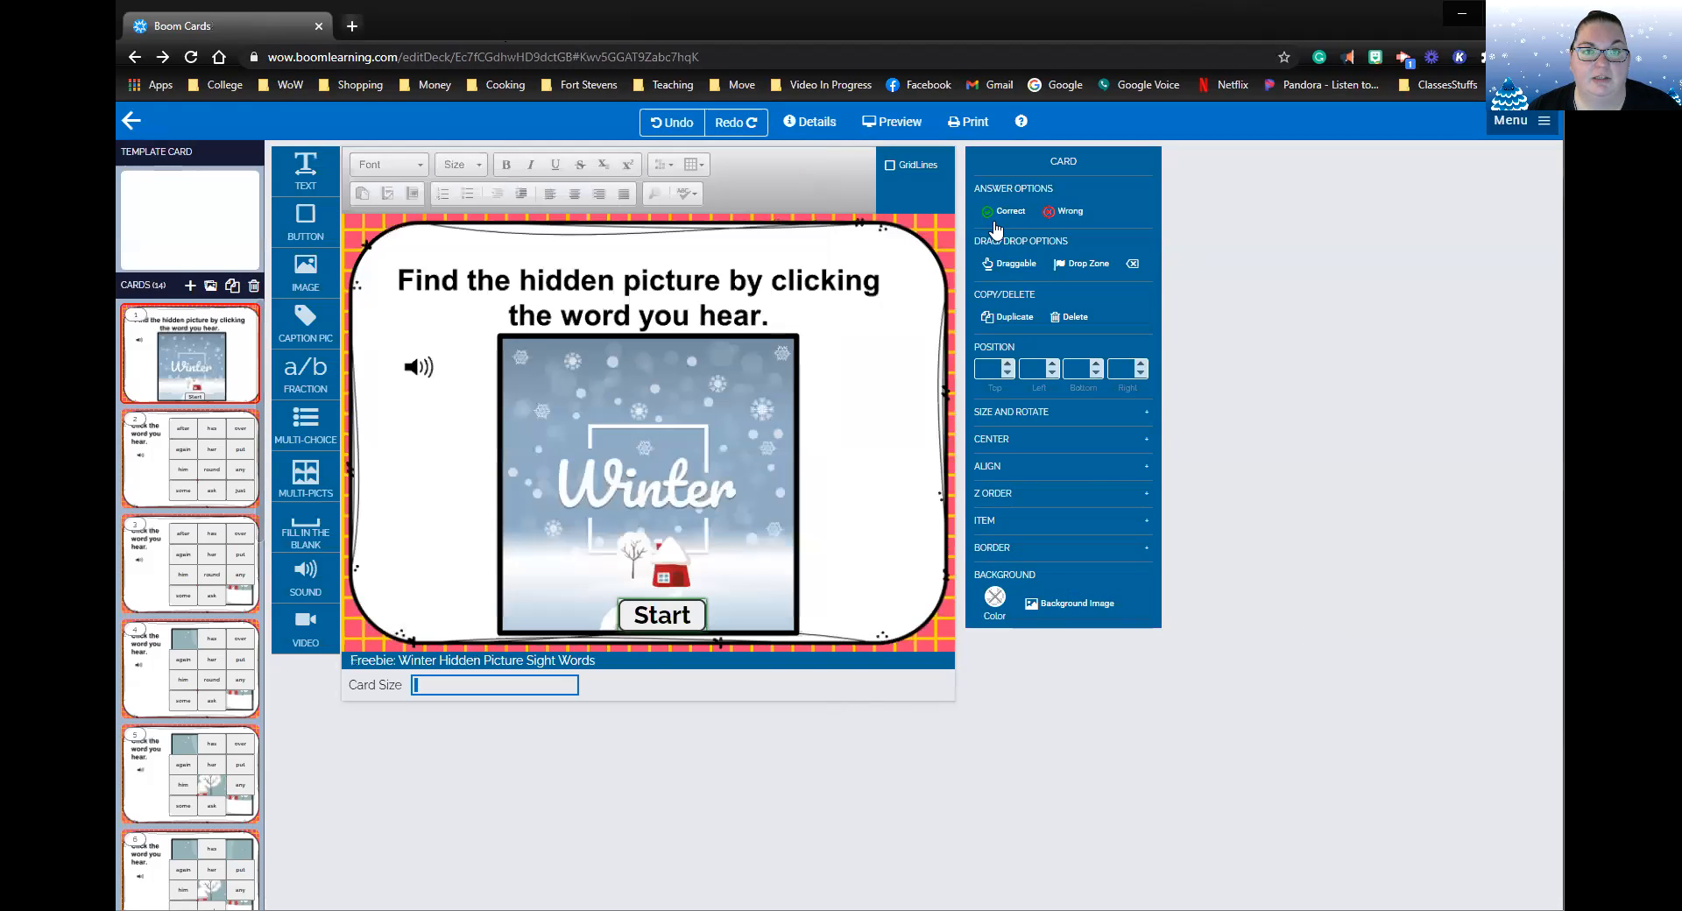
# Leave the deck editor and open the Freebie: Winter Hidden Picture Sight Words deck page in the author's own store.
pyautogui.click(129, 120)
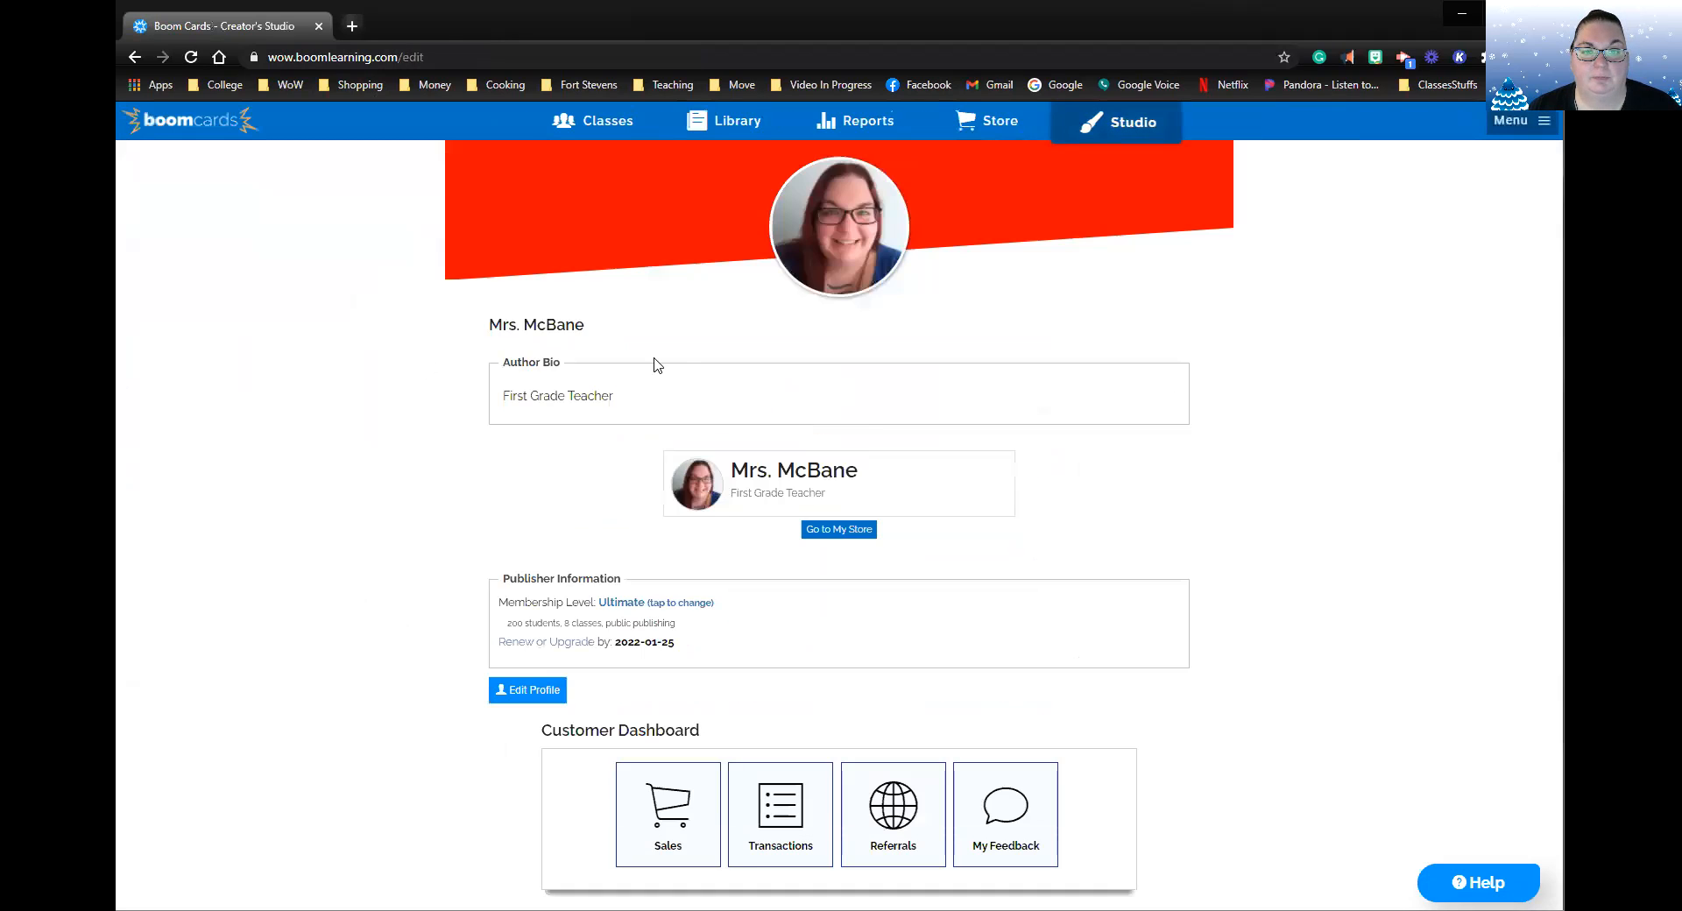
pyautogui.scroll(-2, 1086, 700)
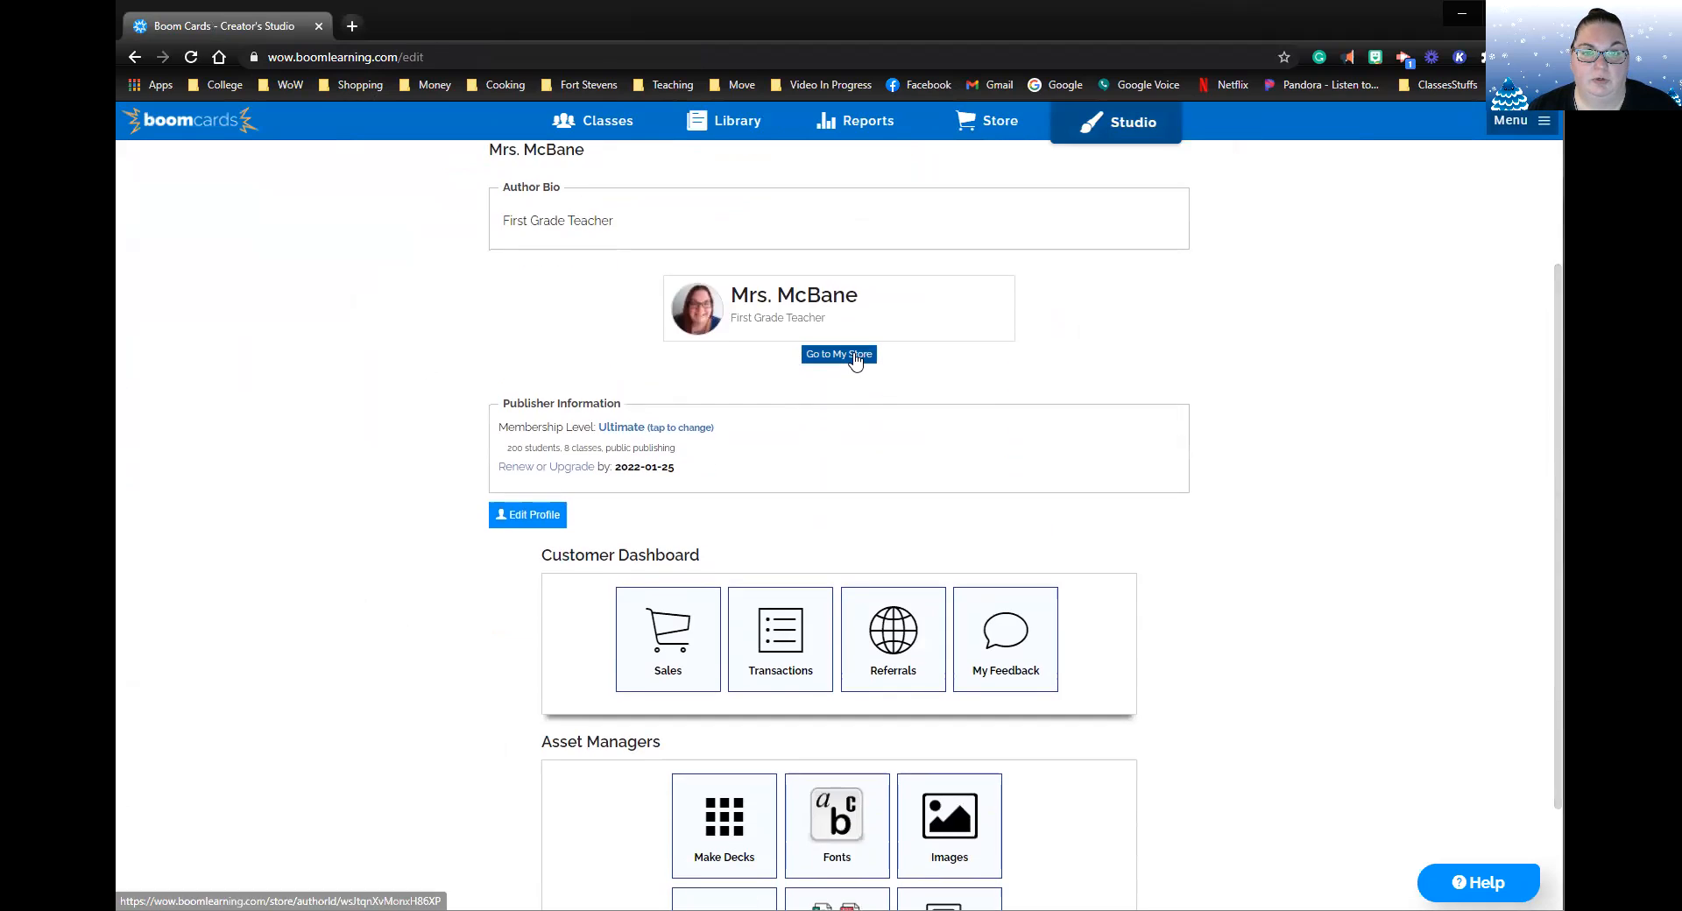
pyautogui.click(856, 359)
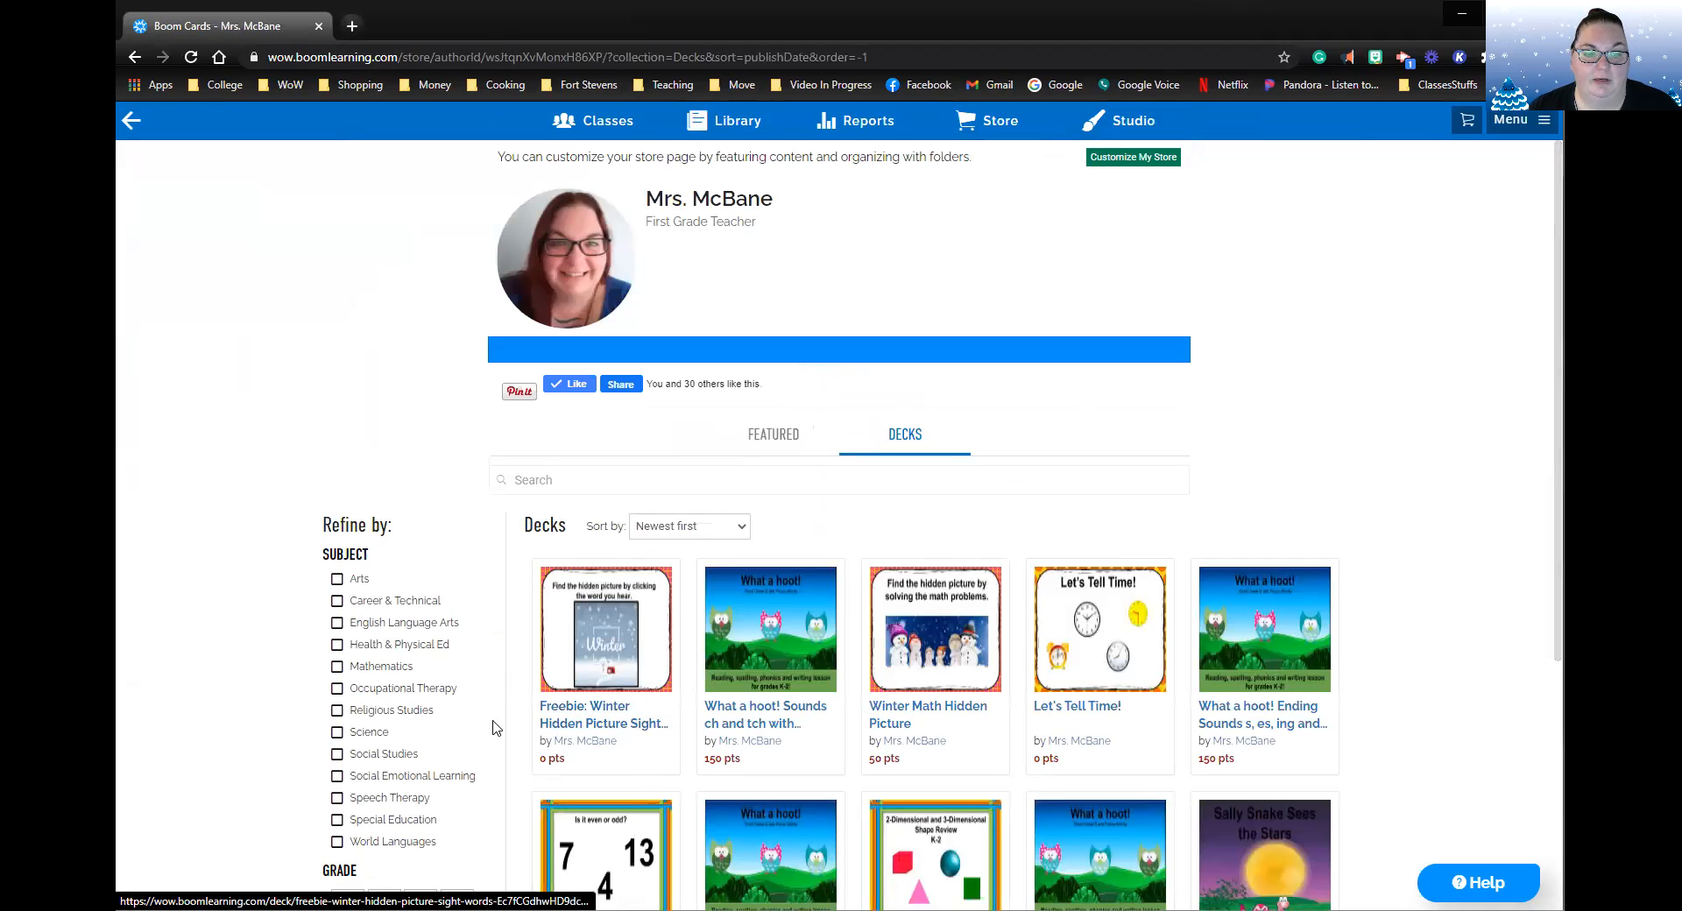
pyautogui.click(582, 723)
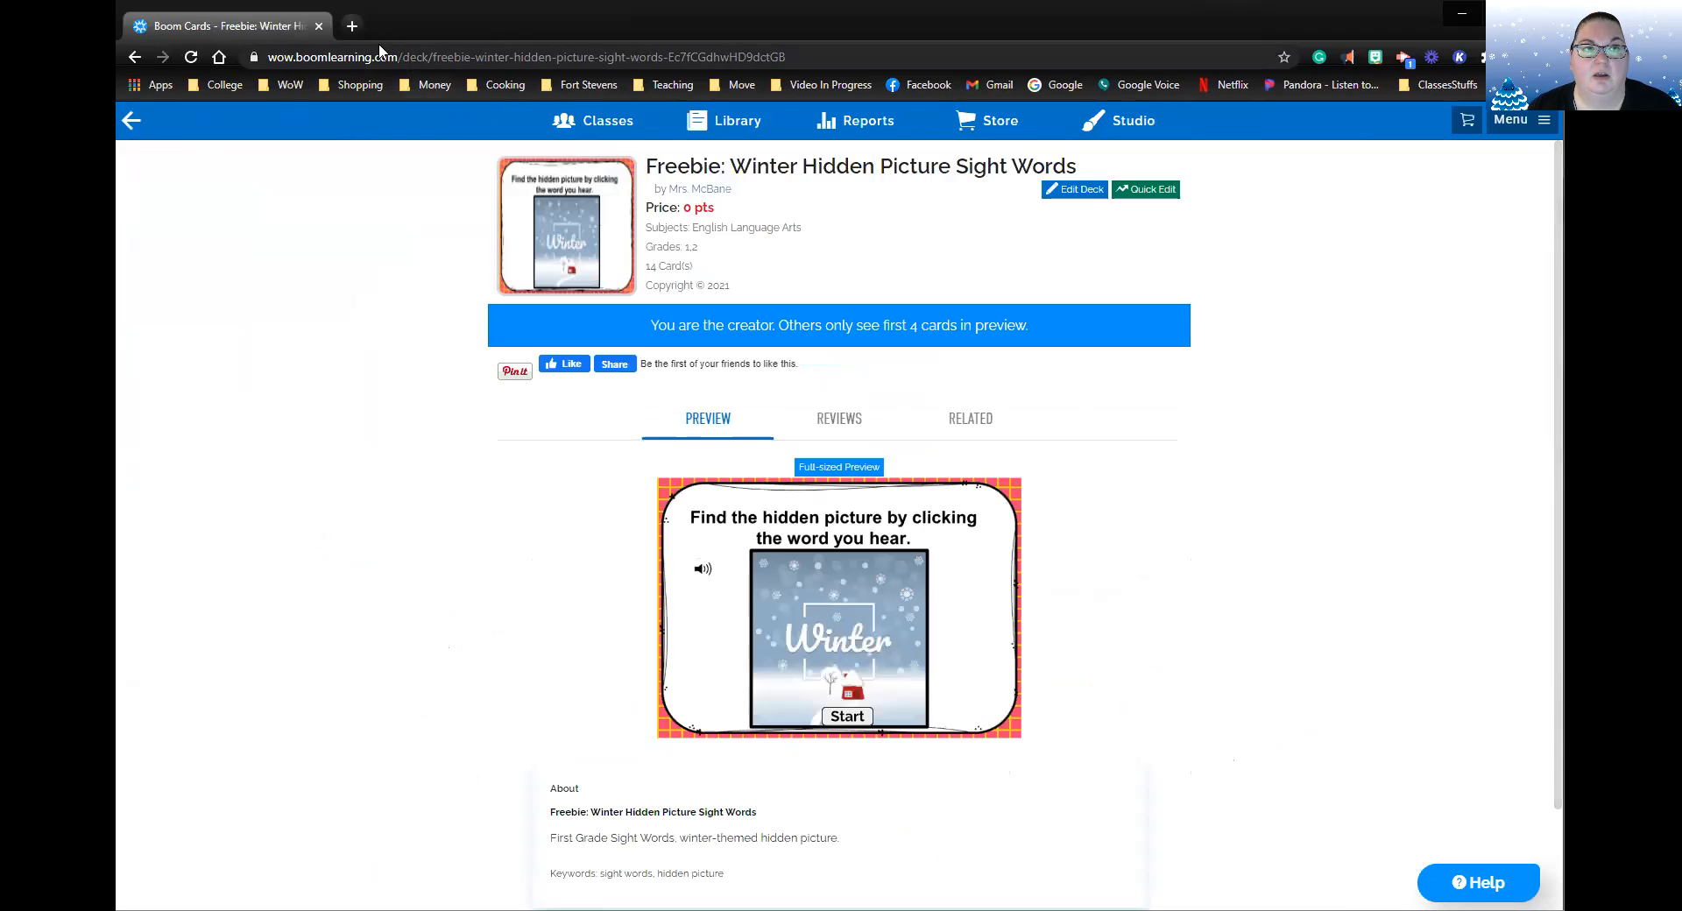
# Copy the web address of the published deck's store page.
pyautogui.click(369, 56)
pyautogui.rightClick(369, 58)
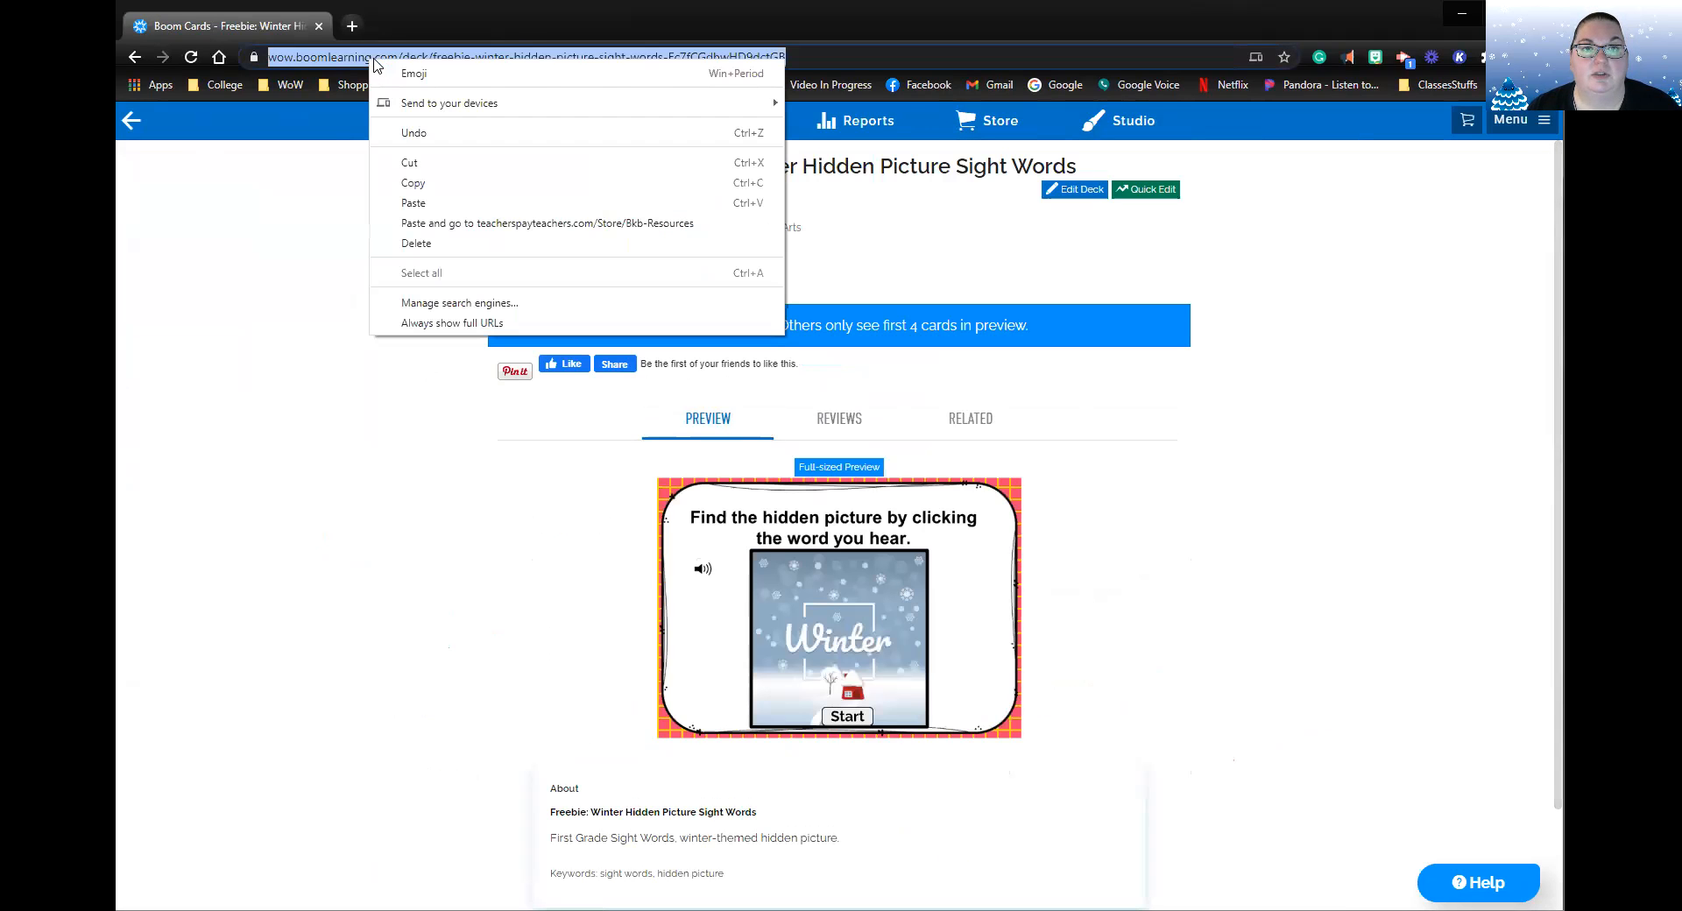
pyautogui.click(457, 189)
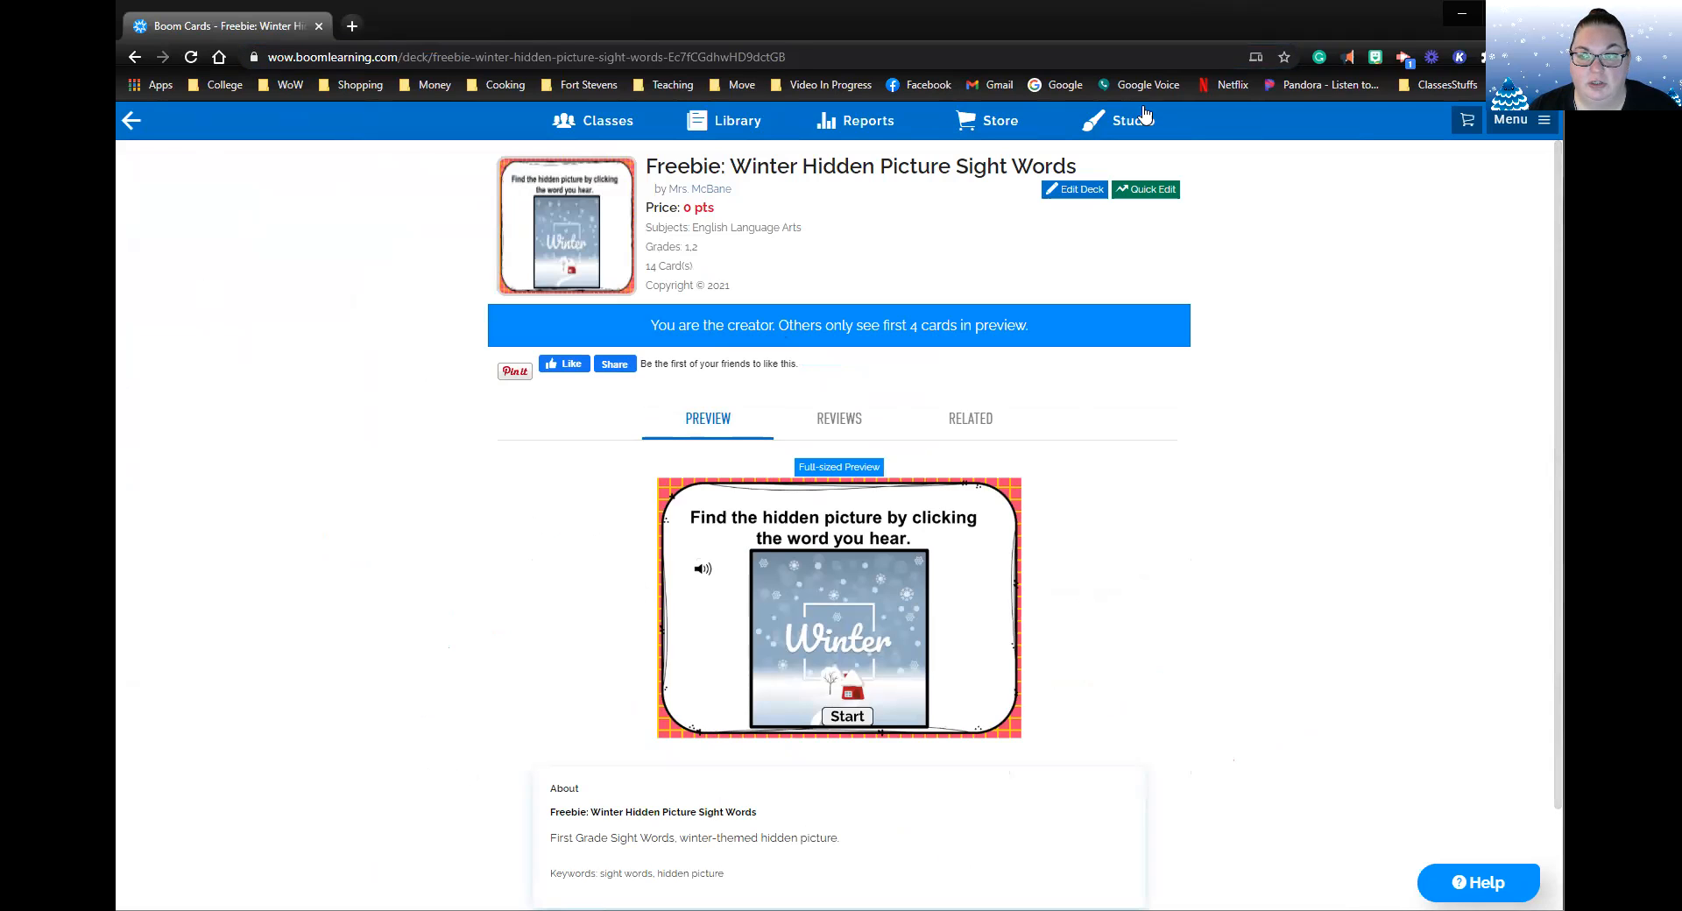